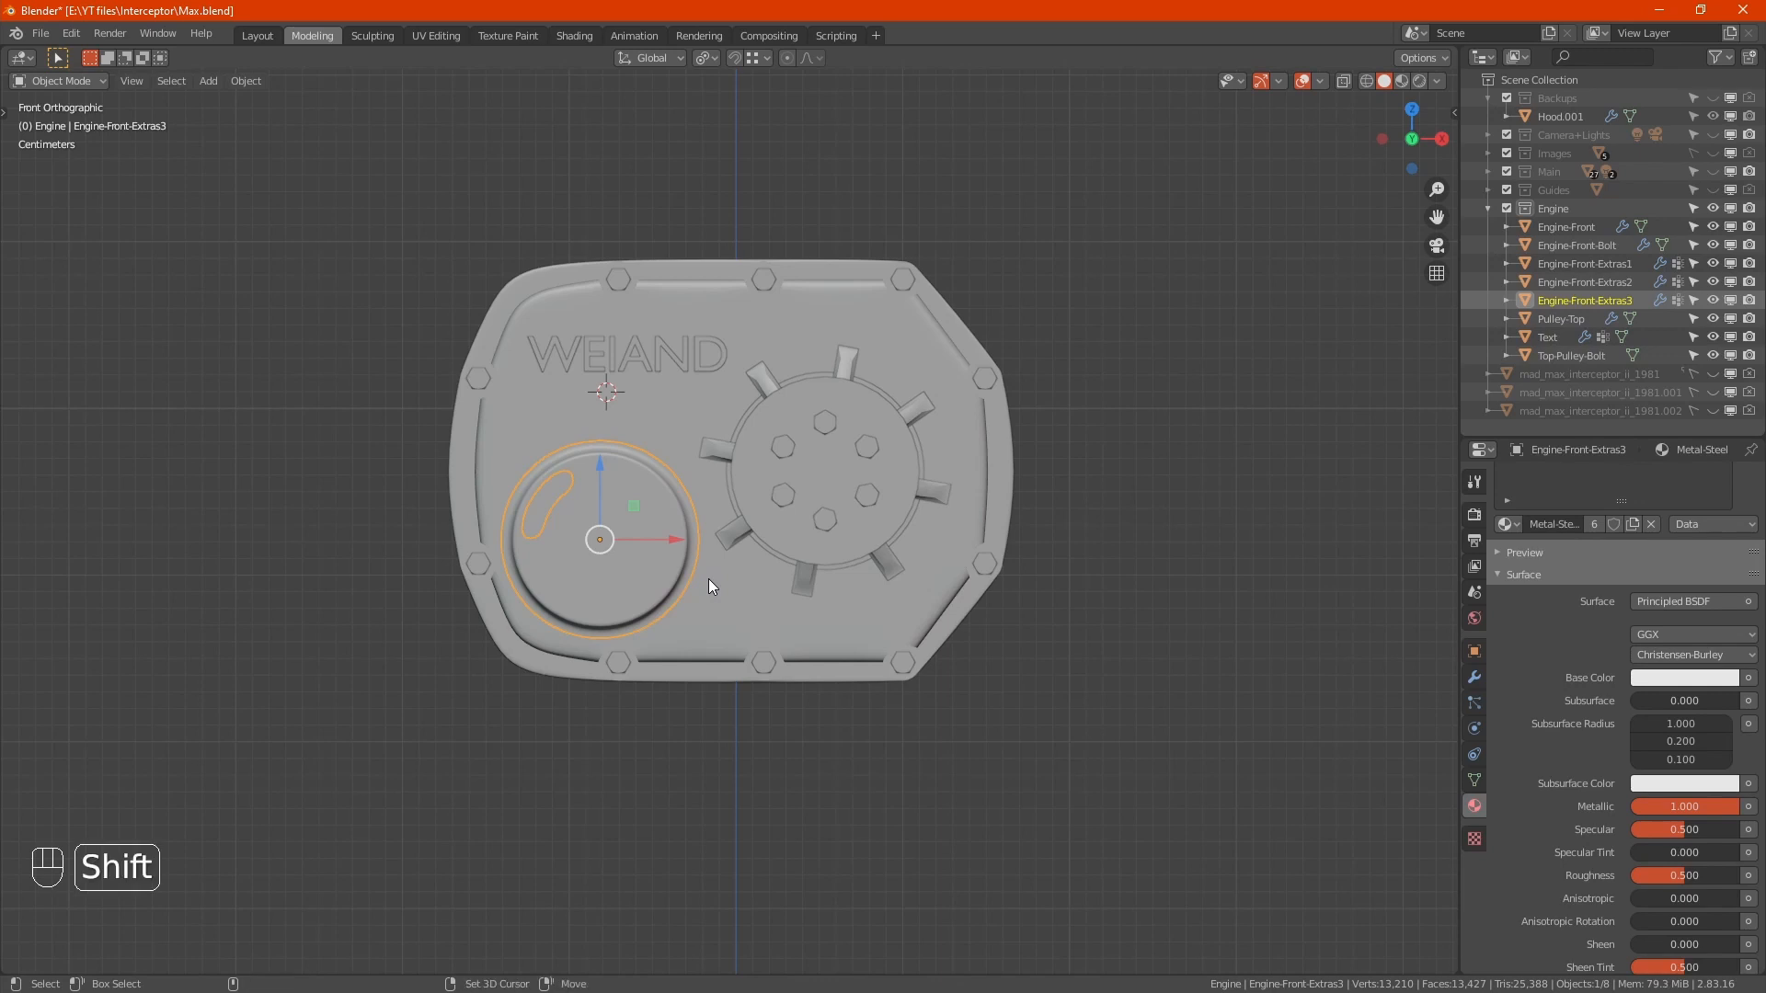
Step: Duplicate the Engine-Front-Extras3 disc in place and hide the original Engine-Front-Extras3
{"action": "key", "text": "shift+d"}
{"action": "key", "text": "KP_Enter"}
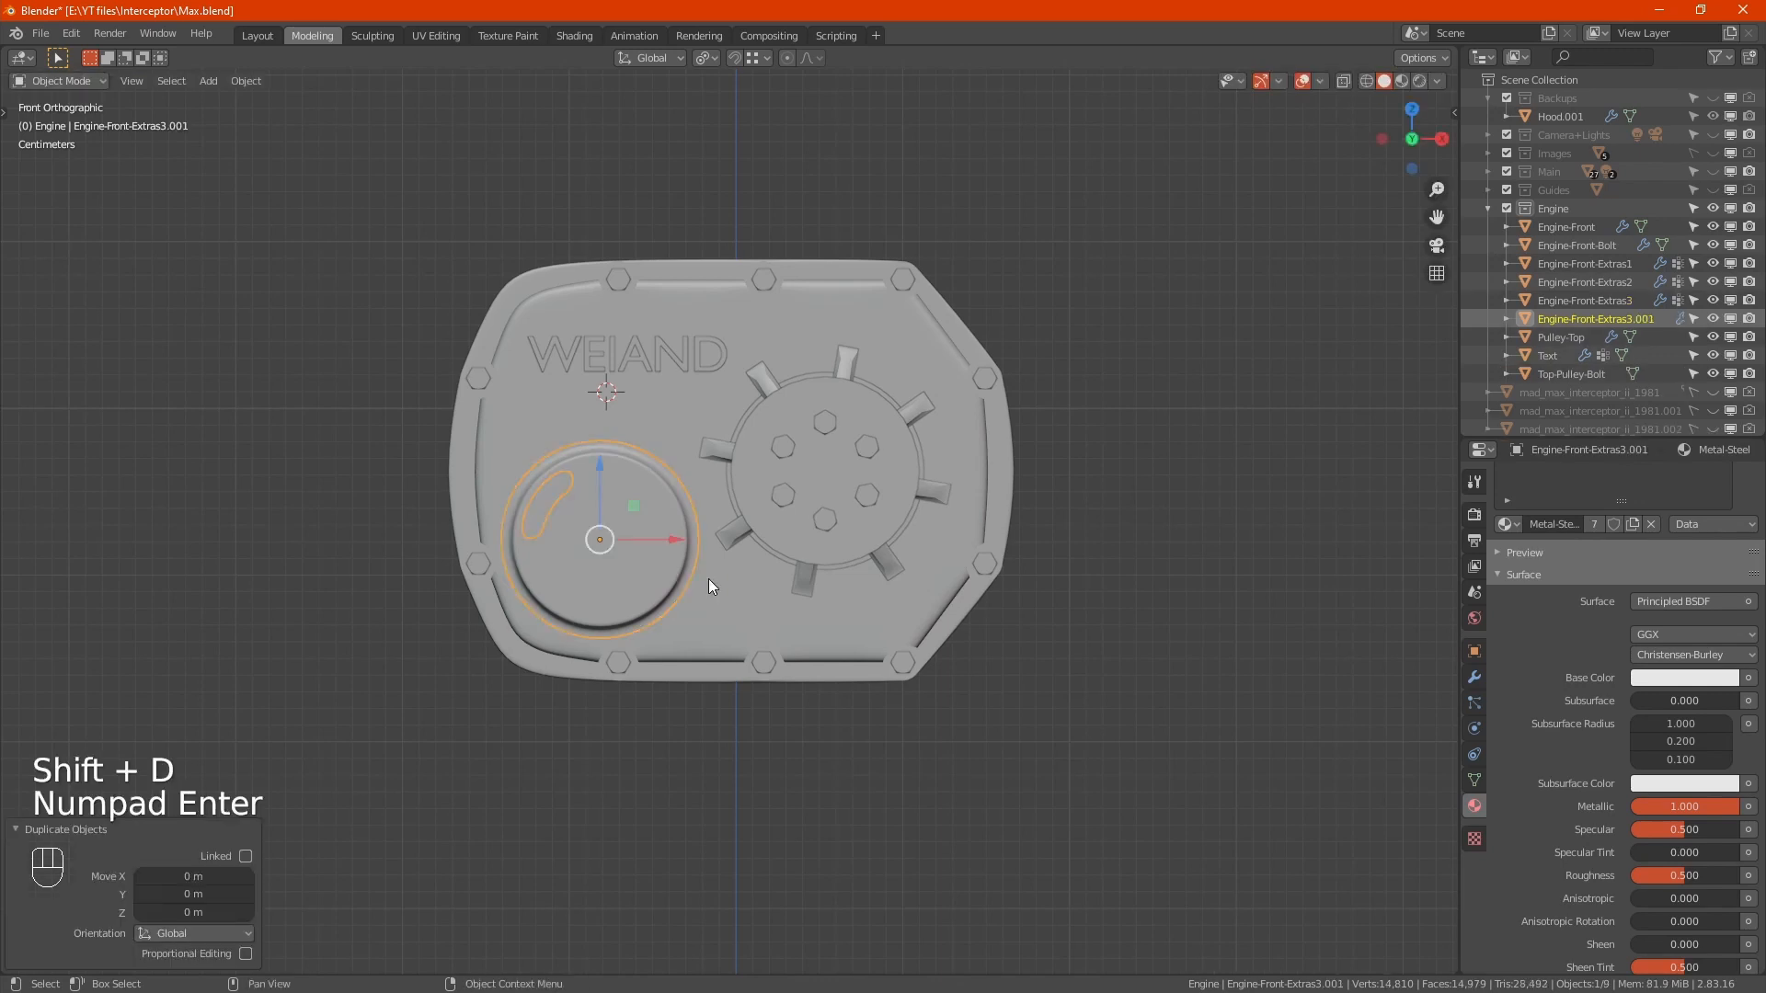
{"action": "left_click", "coordinate": [1712, 300]}
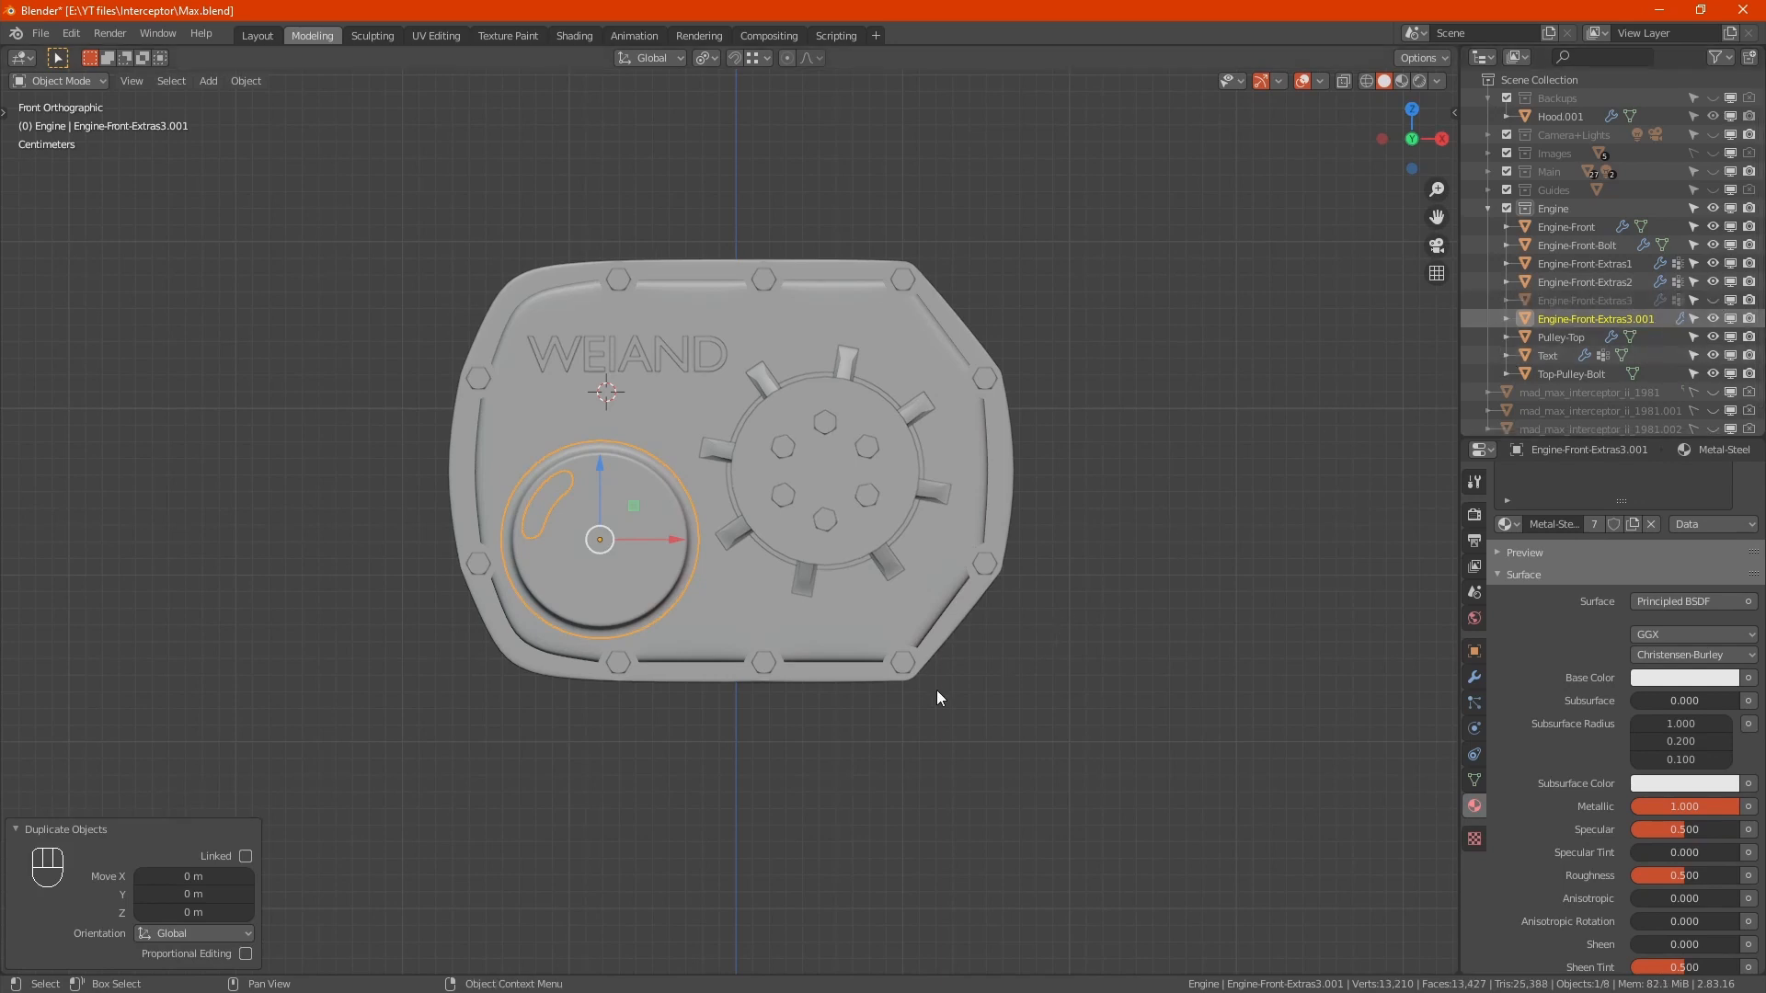
Step: Rename the duplicated disc as Engine-Front-Extras3-Optional
{"action": "key", "text": "F2"}
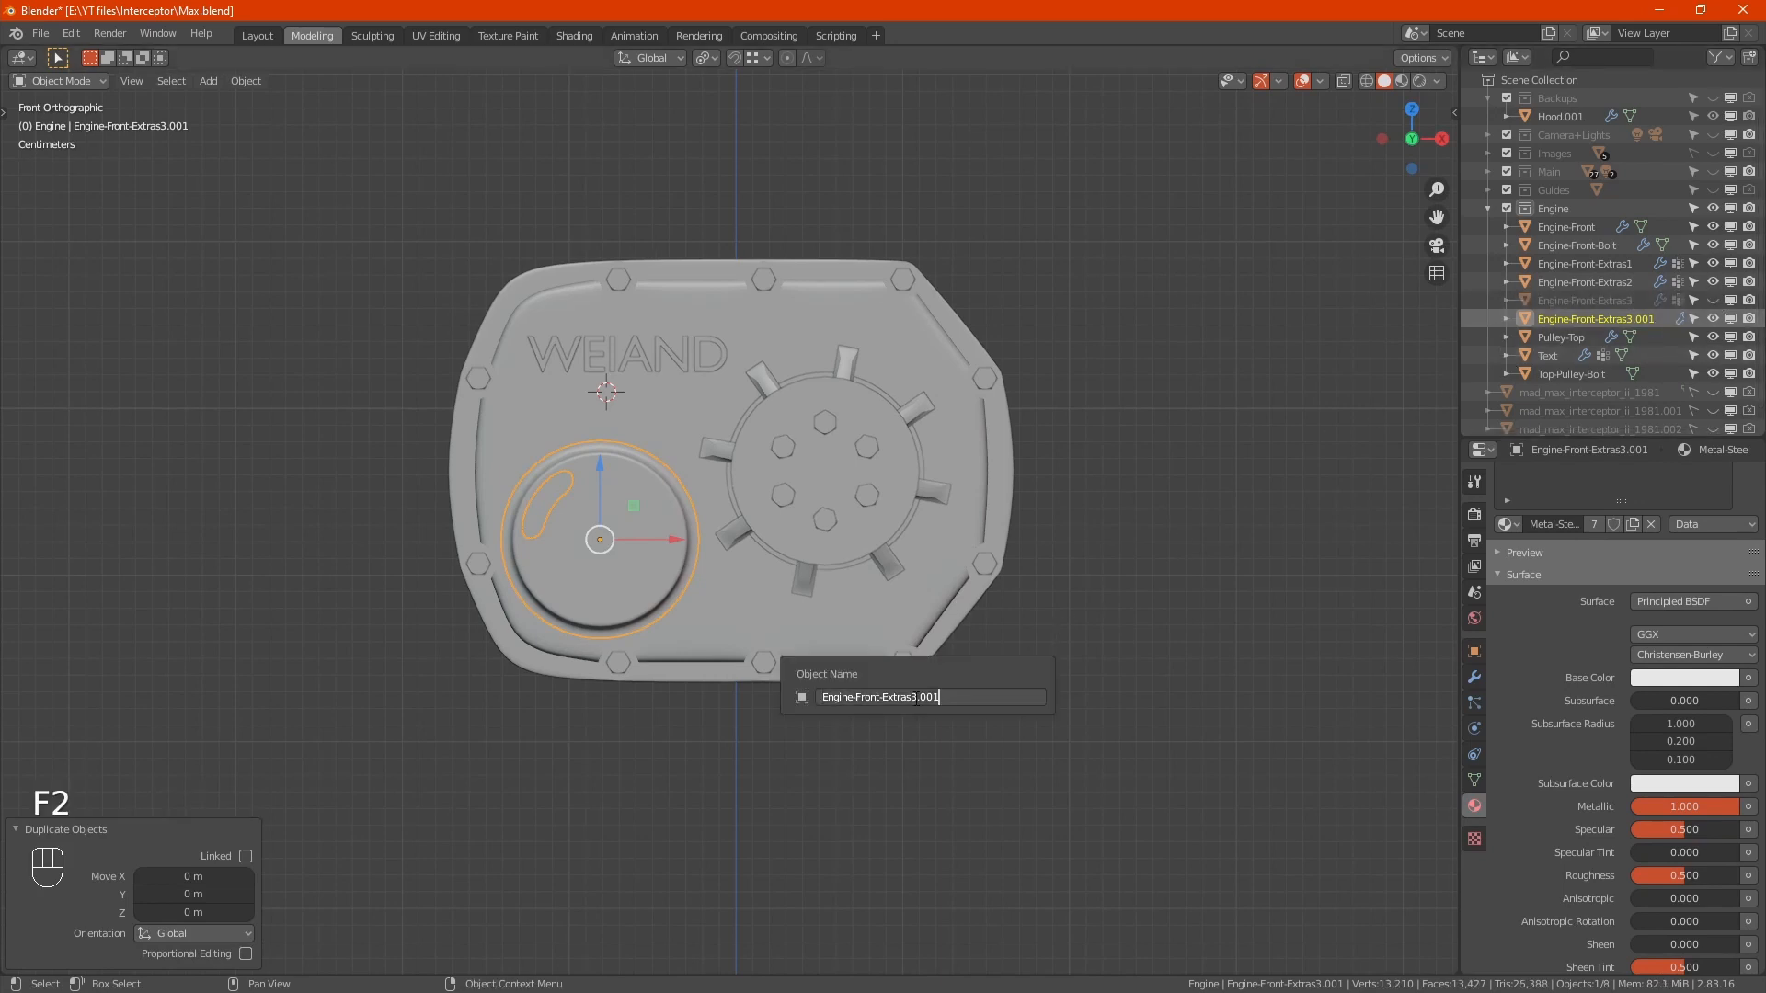
{"action": "key", "text": "BackSpace"}
{"action": "key", "text": "BackSpace"}
{"action": "key", "text": "BackSpace"}
{"action": "key", "text": "BackSpace"}
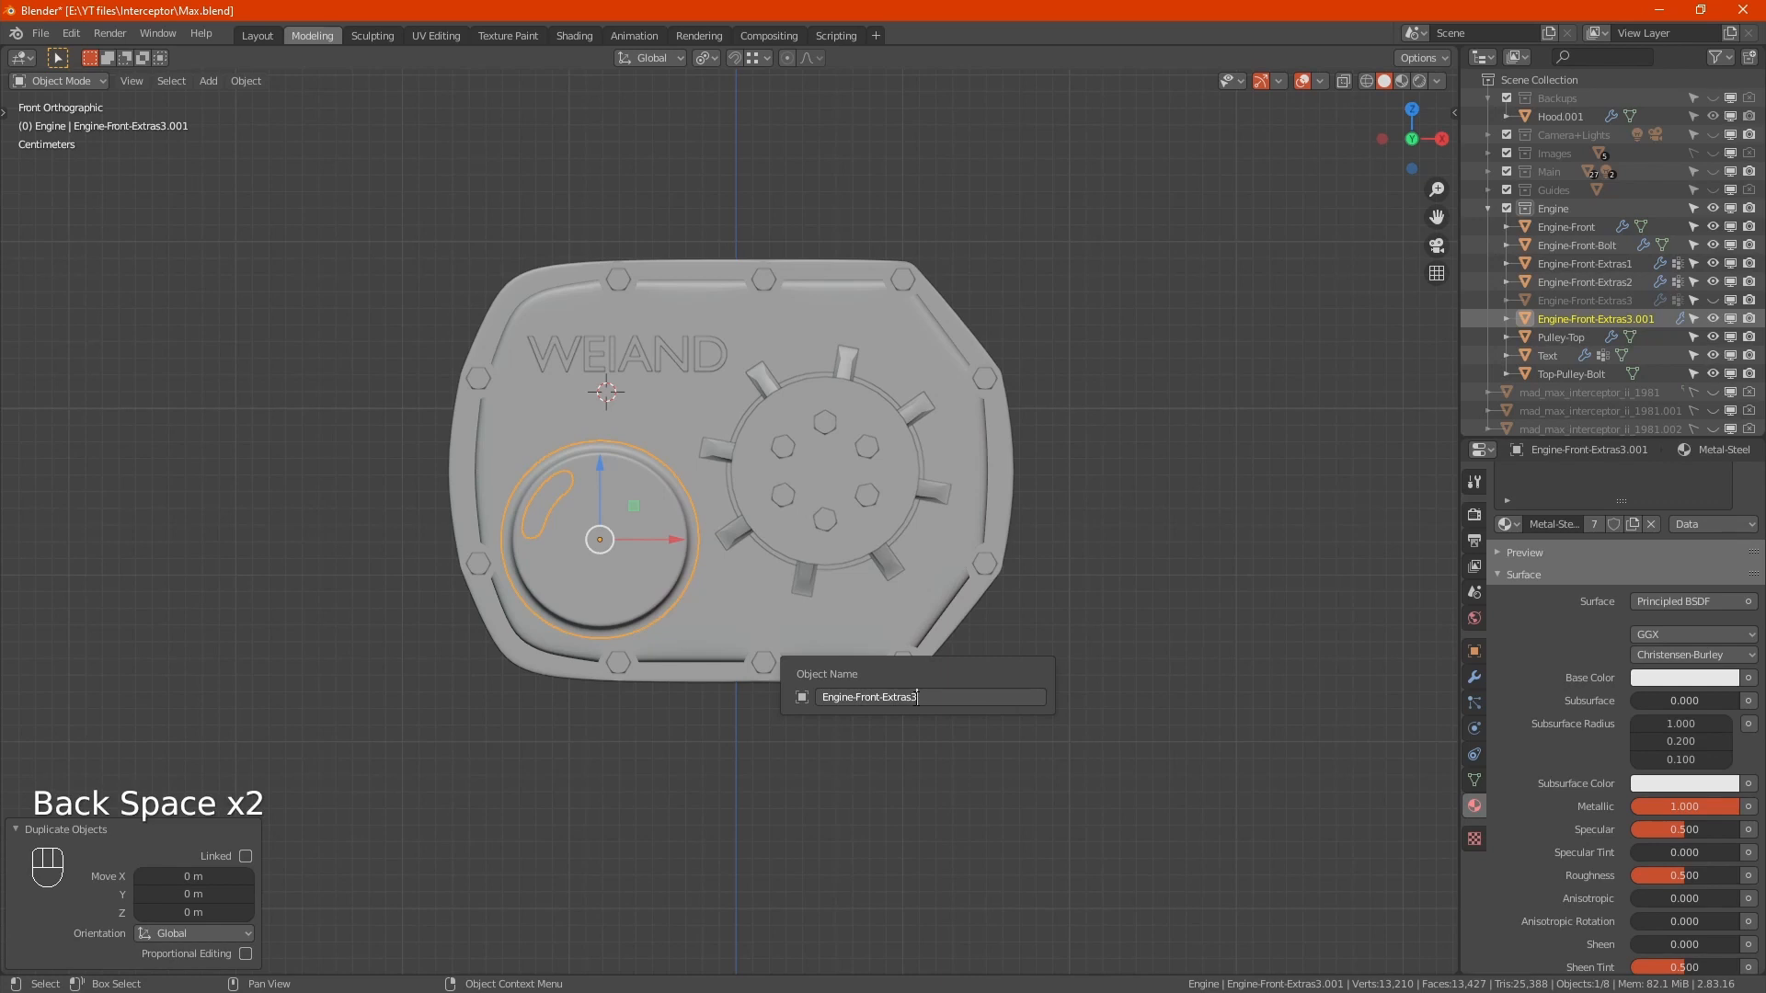
{"action": "type", "text": "-Optiona"}
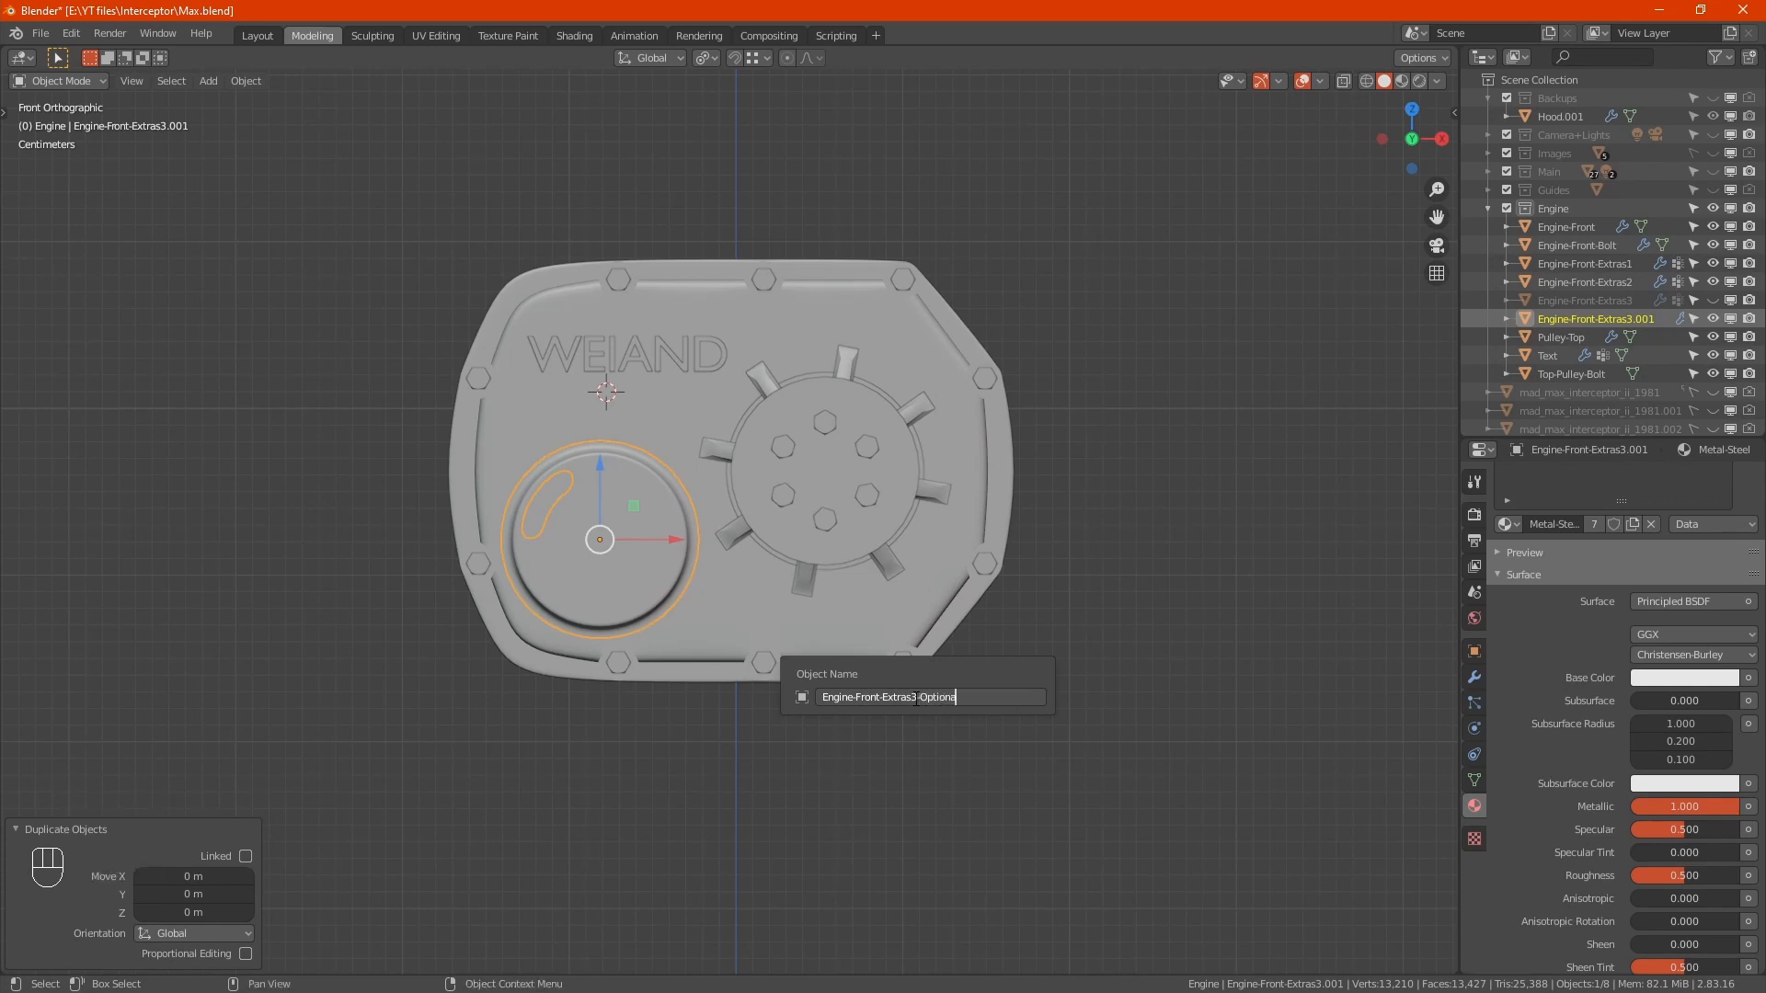
{"action": "type", "text": "l"}
{"action": "key", "text": "Return"}
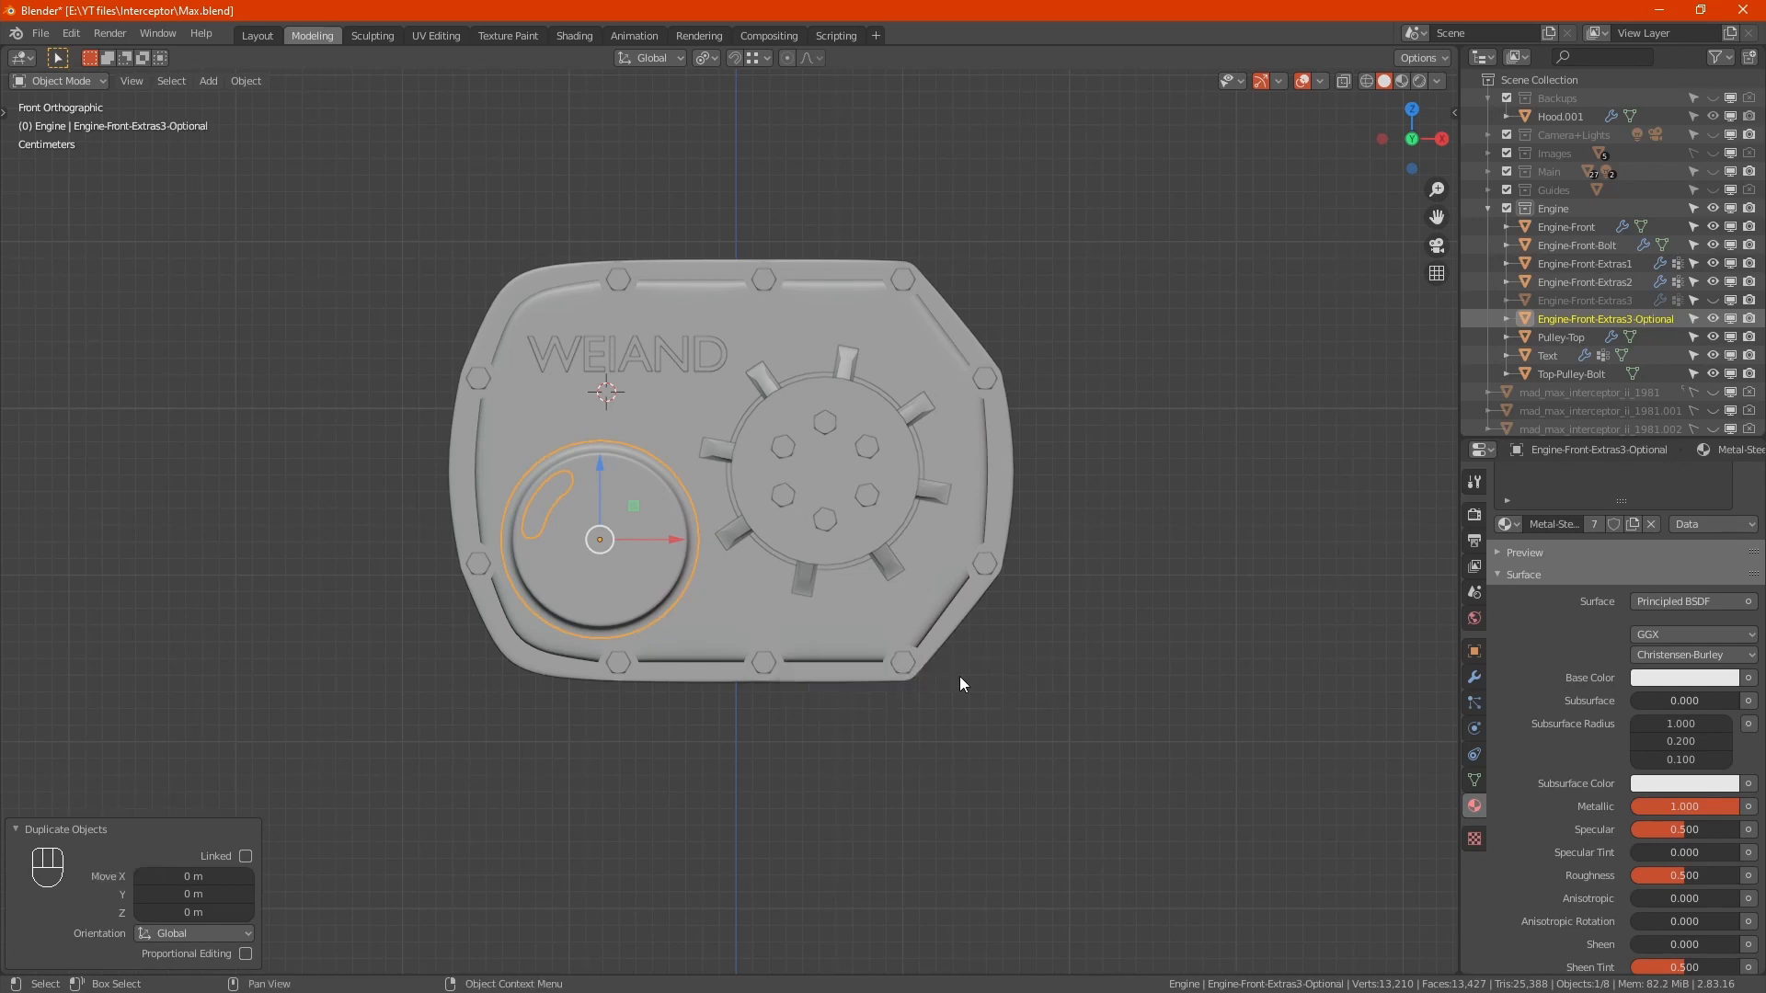
Step: Delete the recessed inner vertex loop of the curved slot in the Engine-Front-Extras3-Optional mesh
{"action": "scroll", "coordinate": [574, 492], "scroll_direction": "up", "scroll_amount": 3}
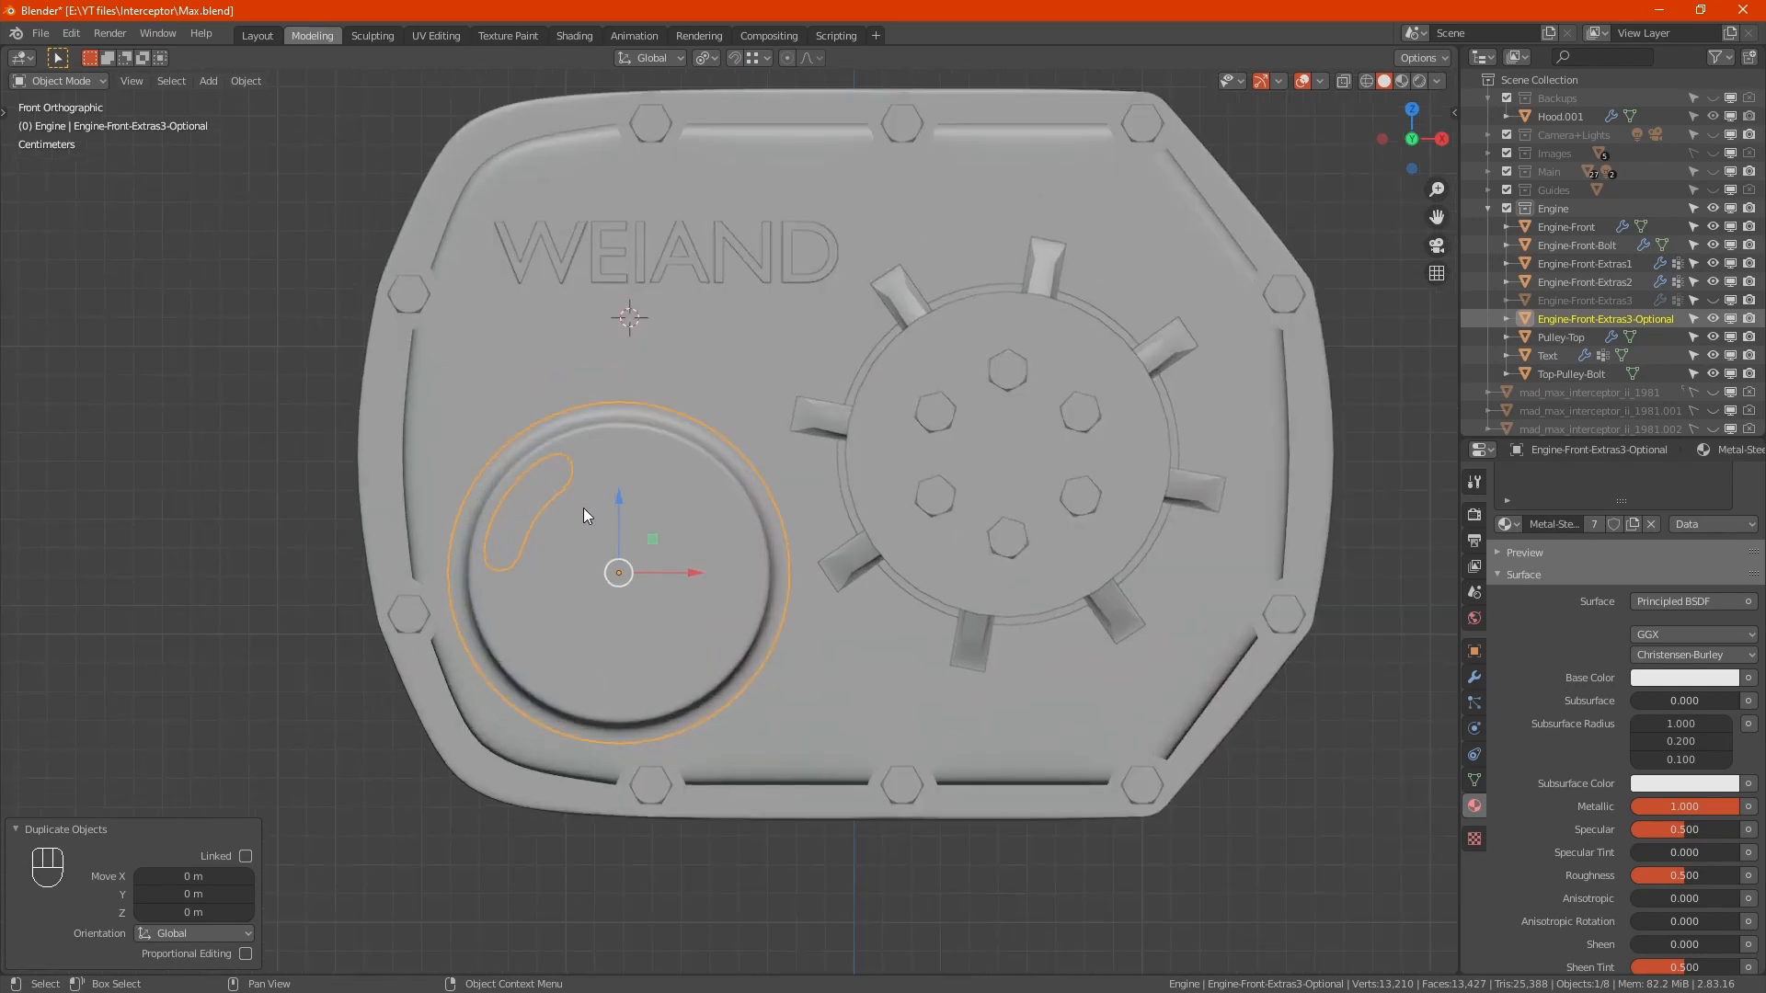
{"action": "middle_click_drag", "start_coordinate": [654, 521], "coordinate": [543, 534], "text": "alt"}
{"action": "key", "text": "Tab"}
{"action": "scroll", "coordinate": [520, 538], "scroll_direction": "up", "scroll_amount": 3}
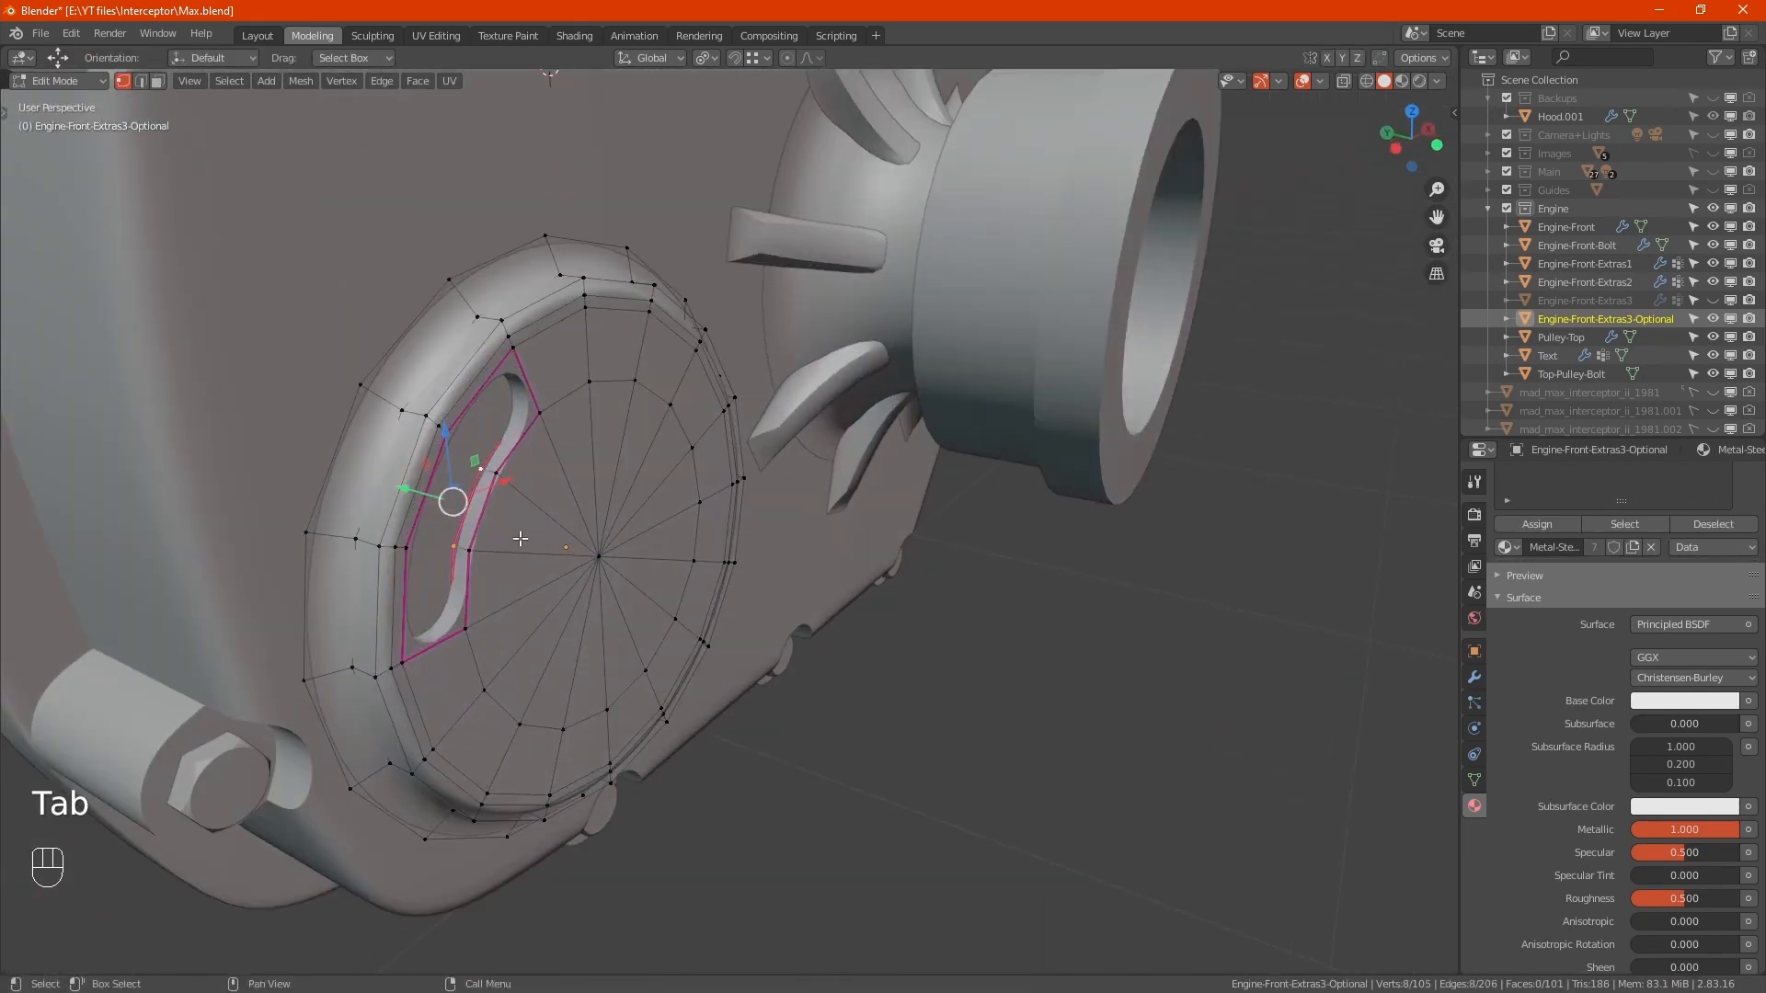
{"action": "left_click", "coordinate": [461, 516], "text": "alt"}
{"action": "key", "text": "s"}
{"action": "key", "text": "x"}
{"action": "key", "text": "1"}
{"action": "left_click", "coordinate": [460, 601]}
{"action": "middle_click_drag", "start_coordinate": [497, 581], "coordinate": [525, 579]}
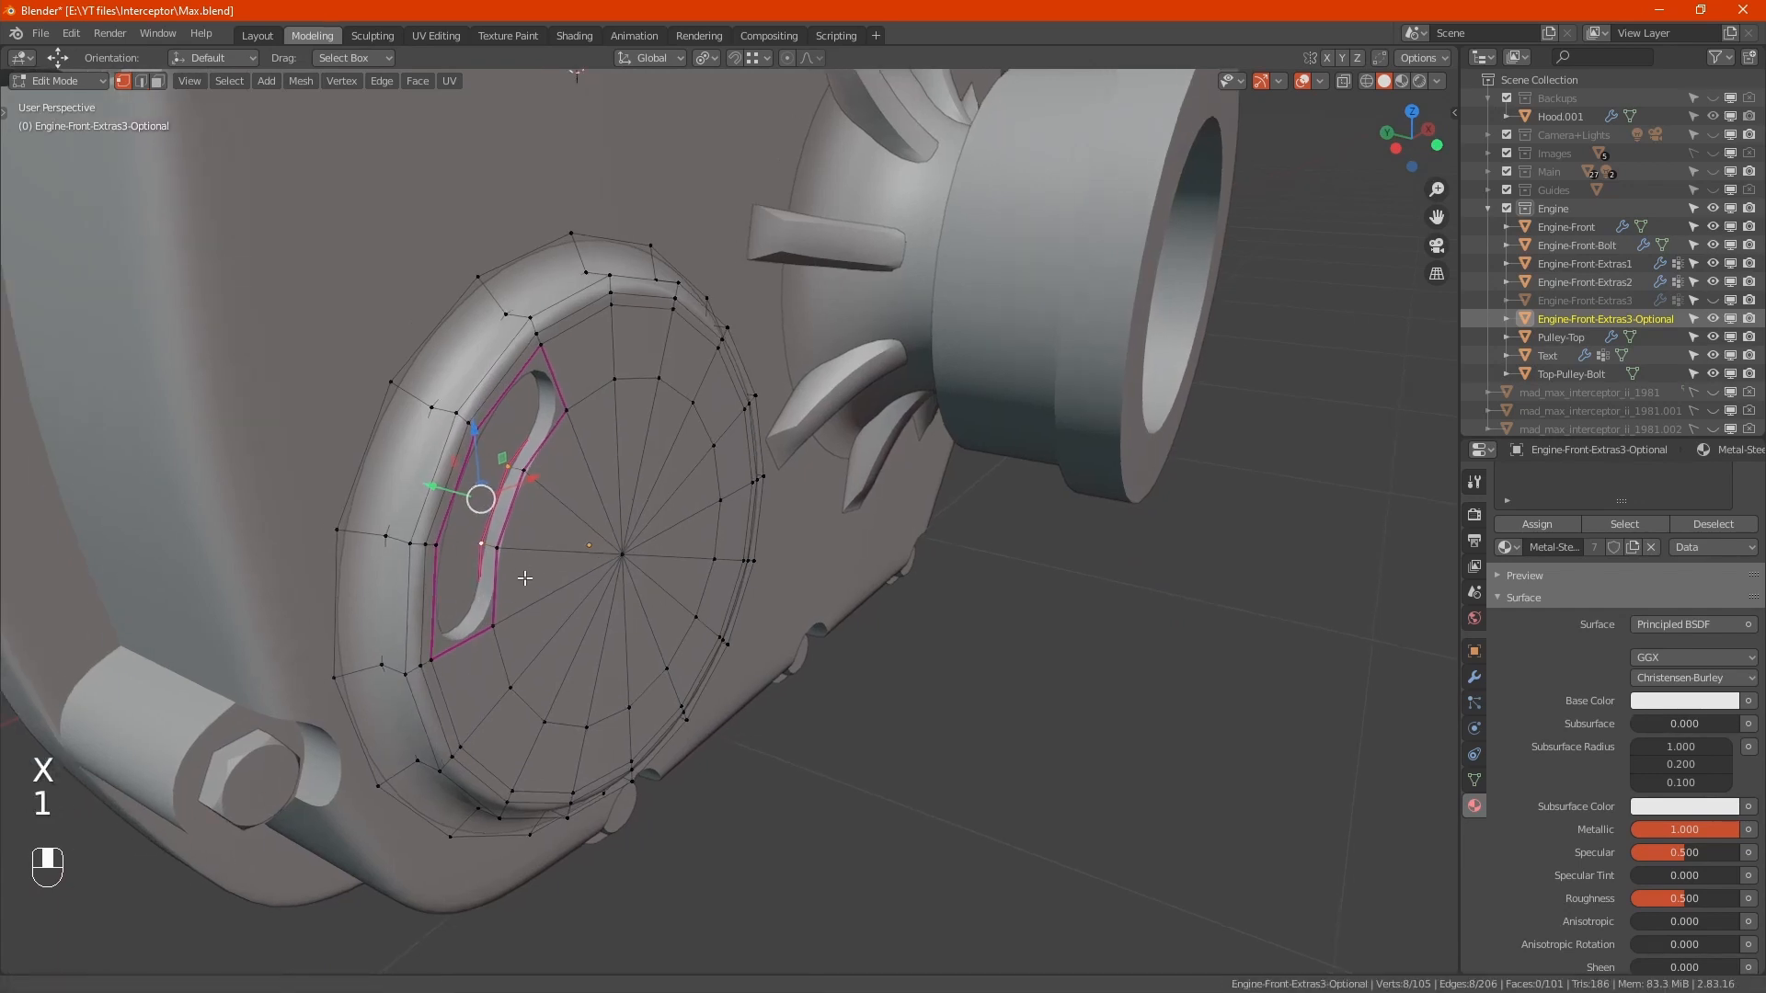
{"action": "key", "text": "alt+z"}
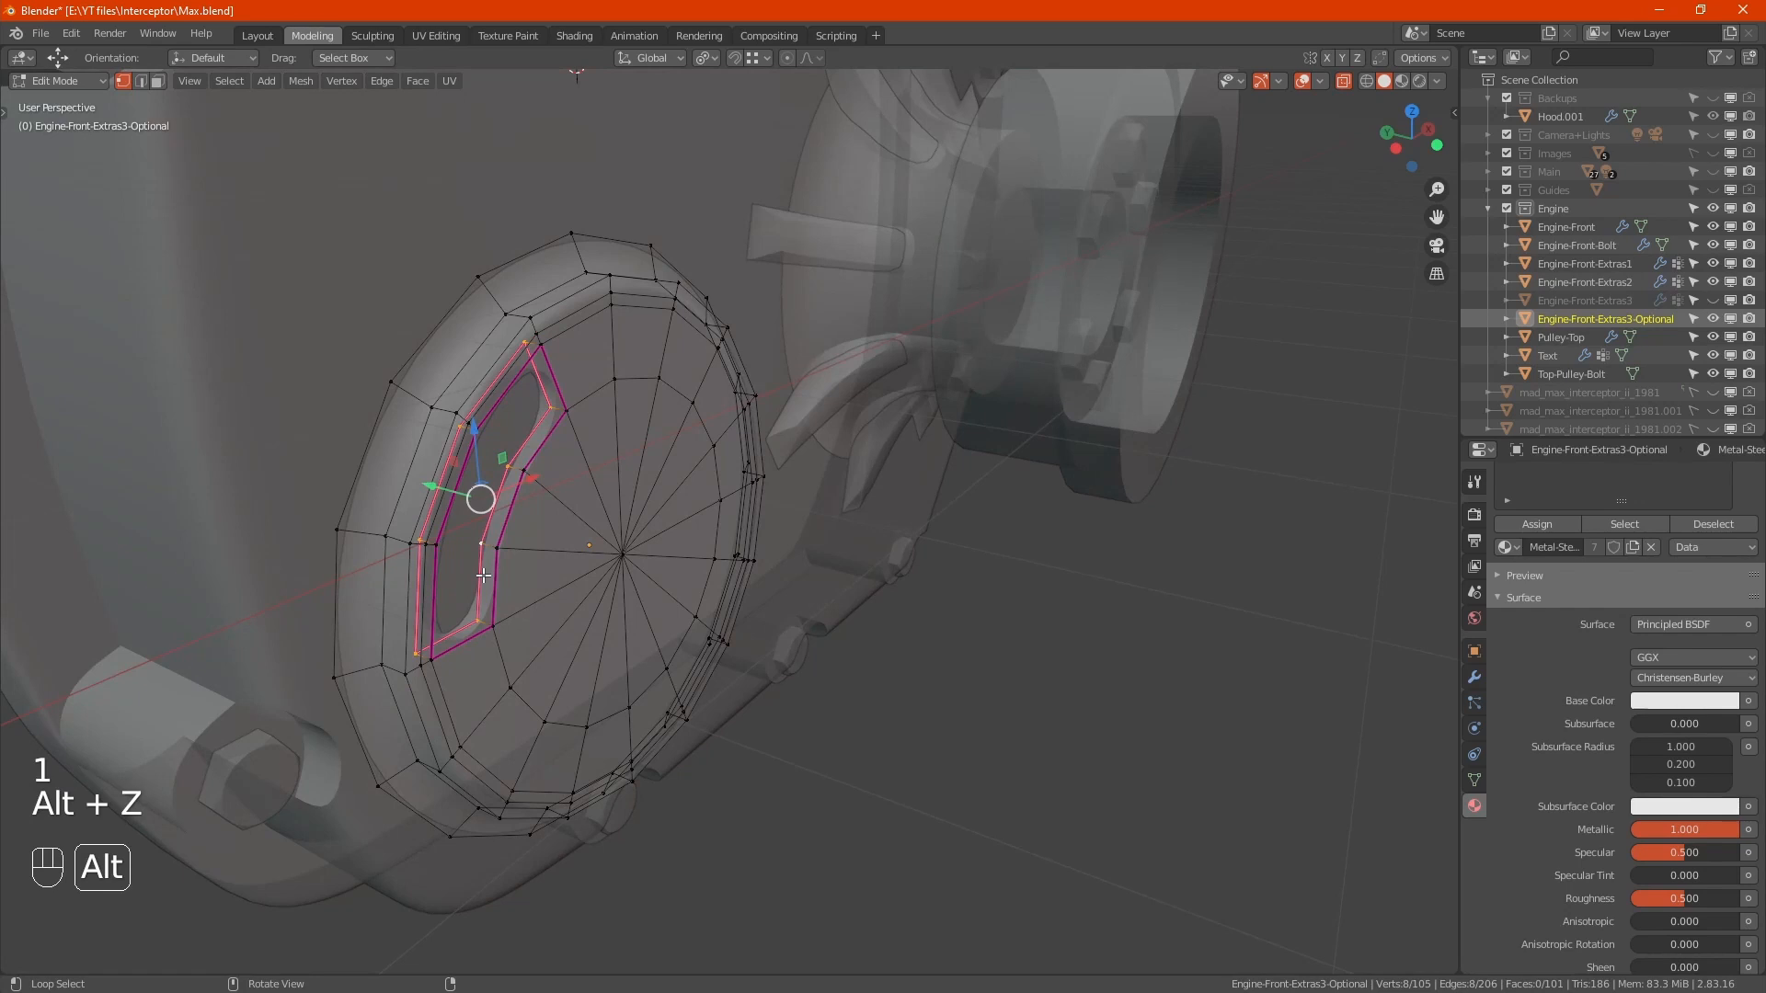
{"action": "key", "text": "x"}
{"action": "left_click", "coordinate": [605, 603]}
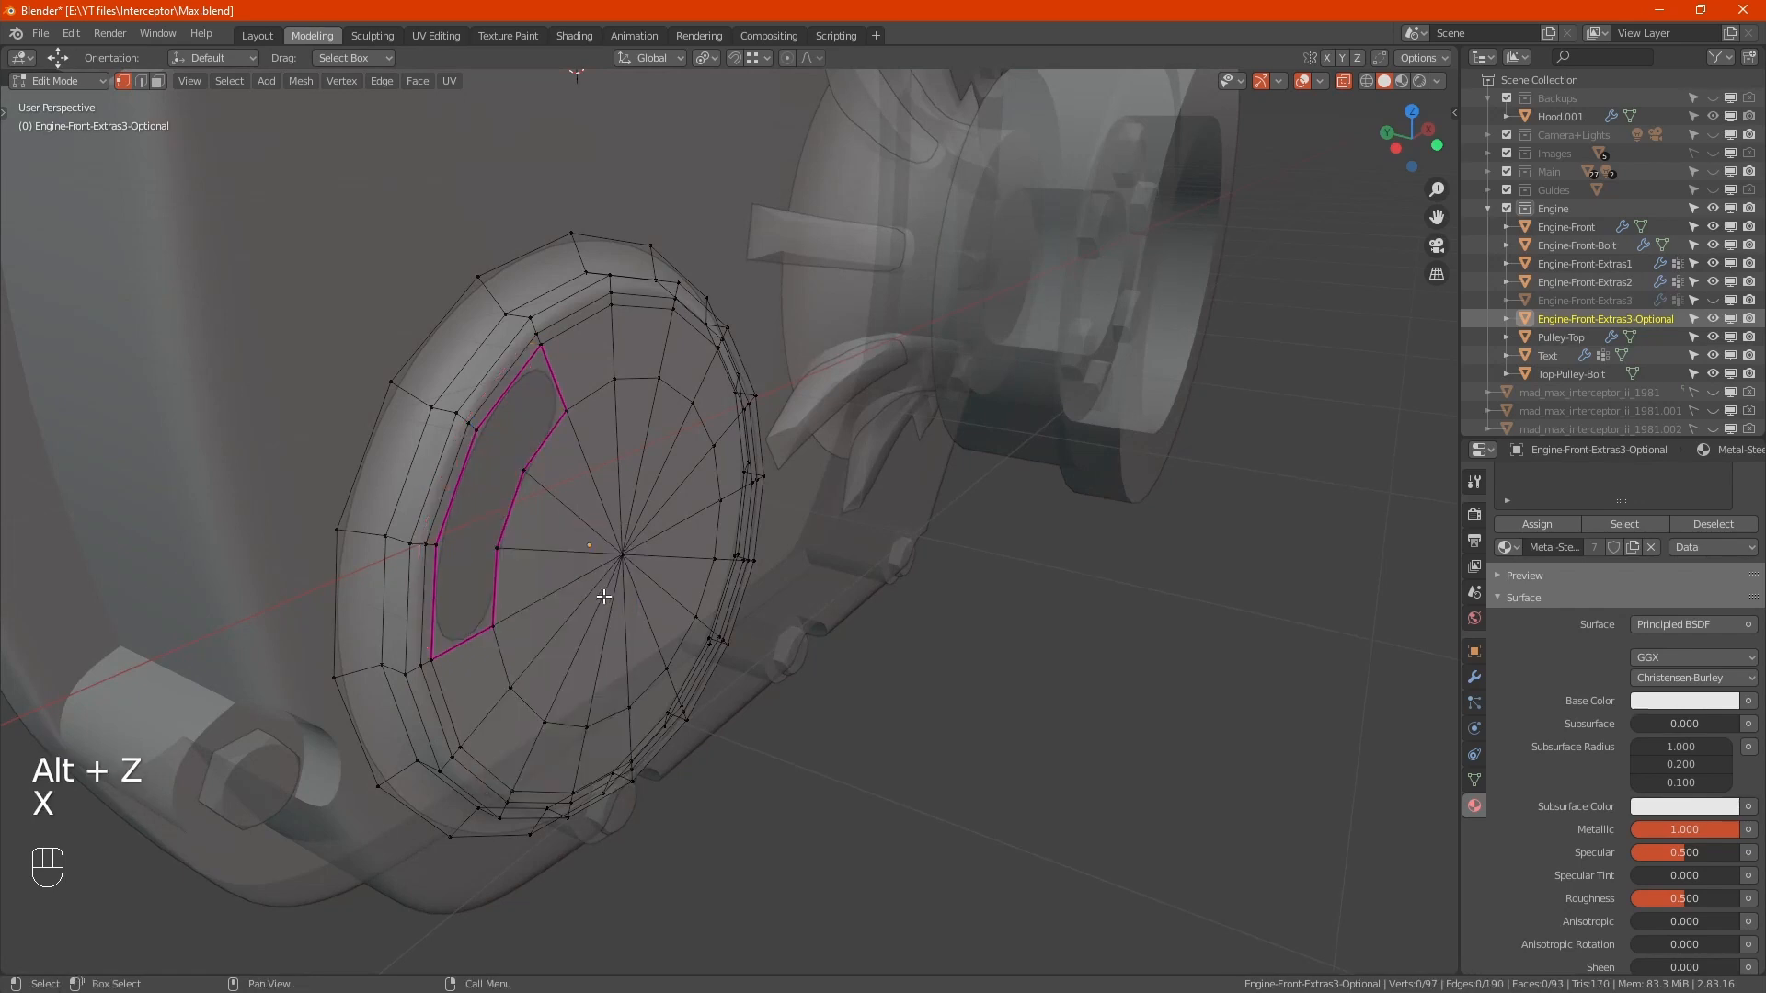
Step: Fill the curved slot opening in the disc with three faces, starting from its upper end edge
{"action": "key", "text": "2"}
{"action": "left_click", "coordinate": [555, 397]}
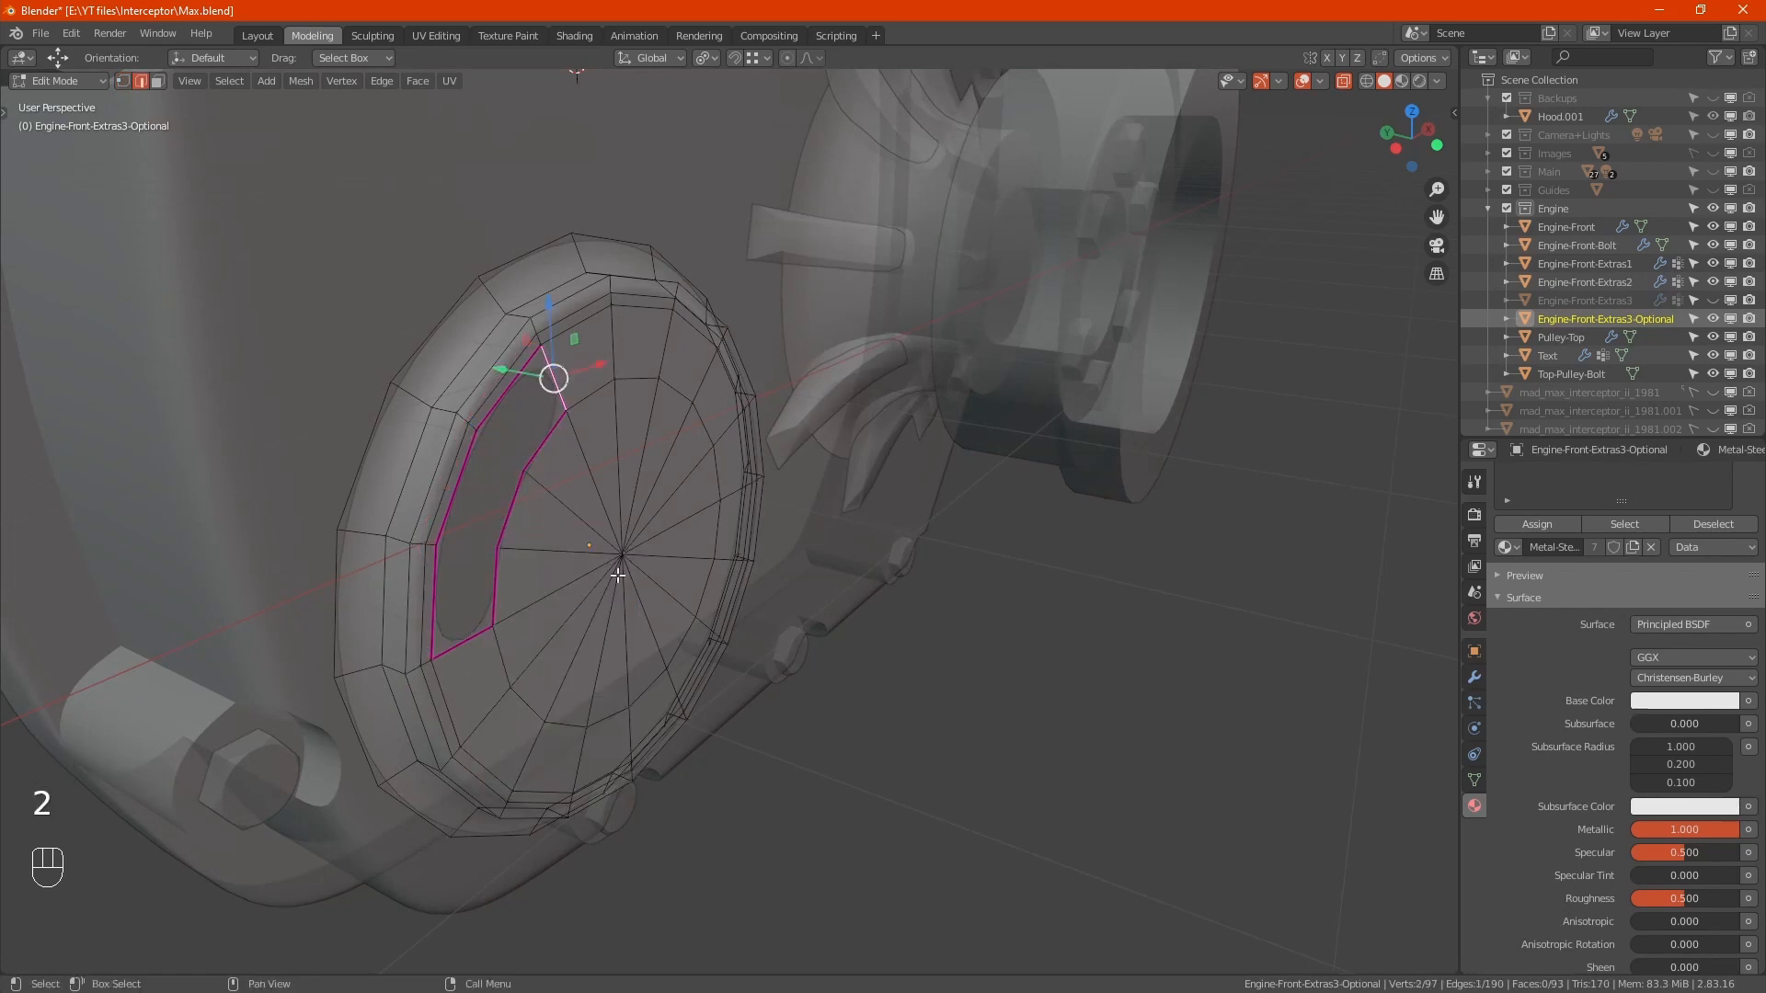
{"action": "middle_click_drag", "start_coordinate": [617, 575], "coordinate": [592, 596]}
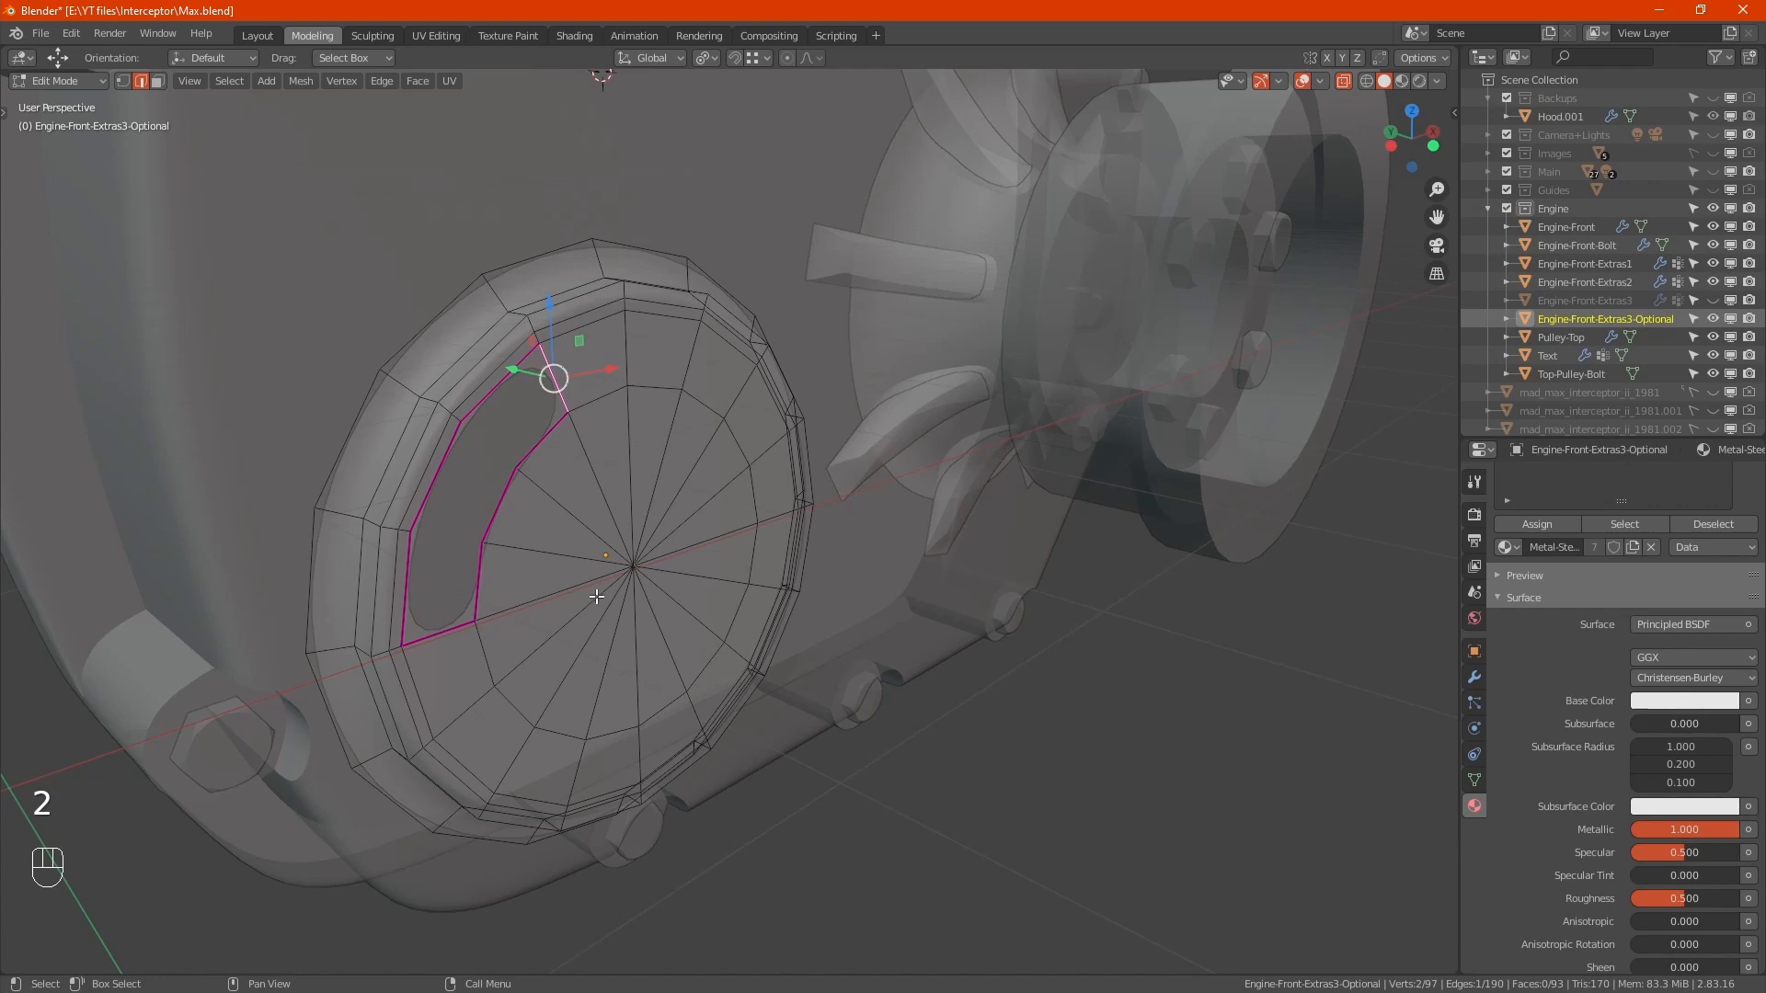
{"action": "key", "text": "f"}
{"action": "key", "text": "f"}
{"action": "key", "text": "f"}
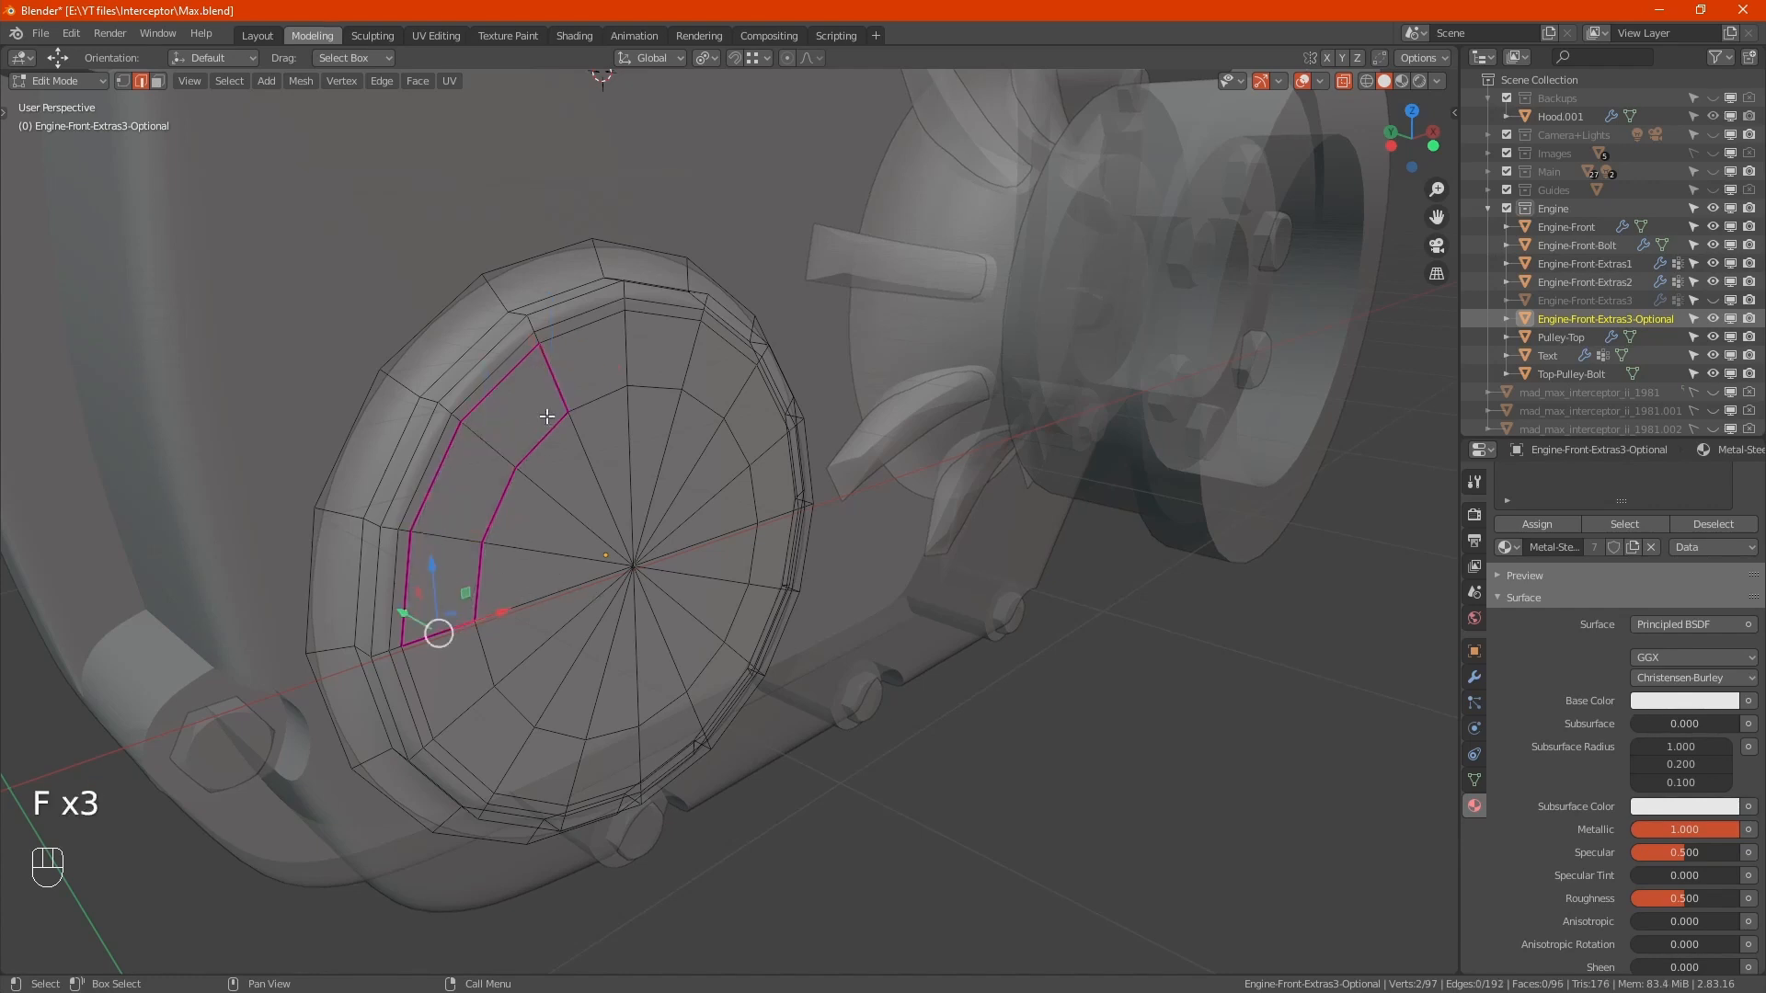
Step: Set the crease to 0 on both slot end edges and the two circular edge loops bounding the former slot
{"action": "left_click", "coordinate": [554, 381], "text": "shift"}
{"action": "key", "text": "n"}
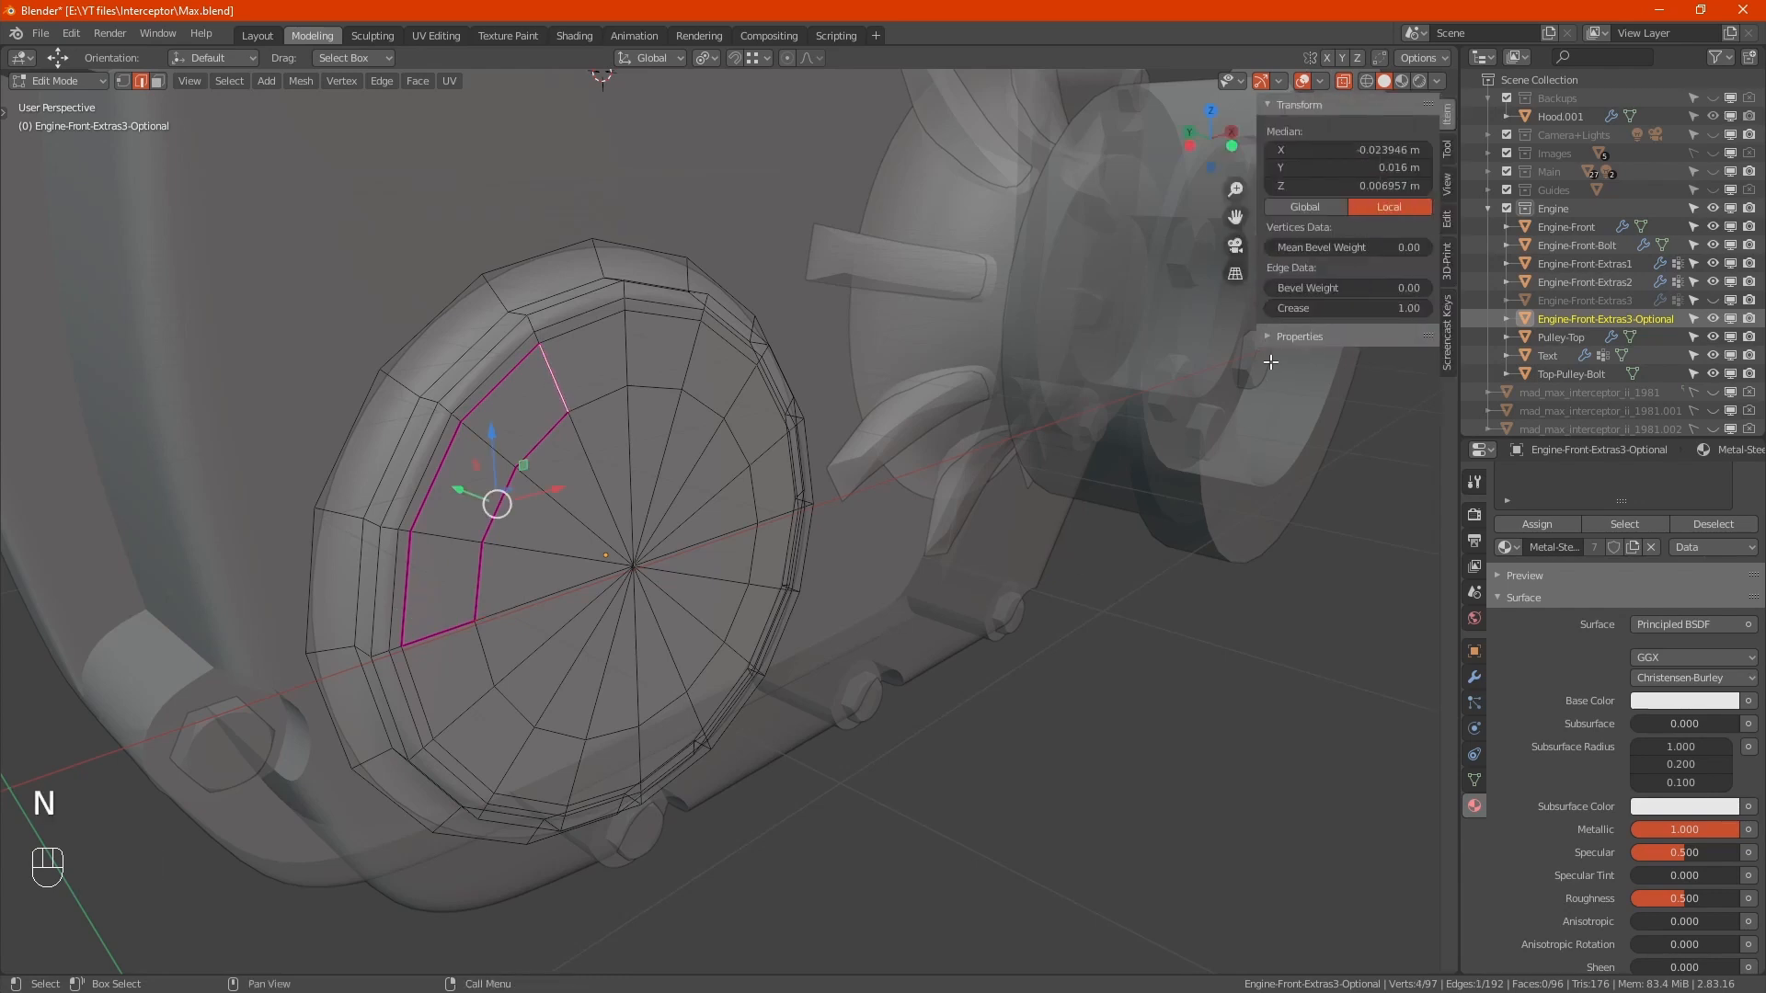
{"action": "left_click_drag", "start_coordinate": [1292, 309], "coordinate": [673, 549]}
{"action": "left_click", "coordinate": [466, 567], "text": "alt+shift"}
{"action": "left_click", "coordinate": [443, 479], "text": "alt+shift"}
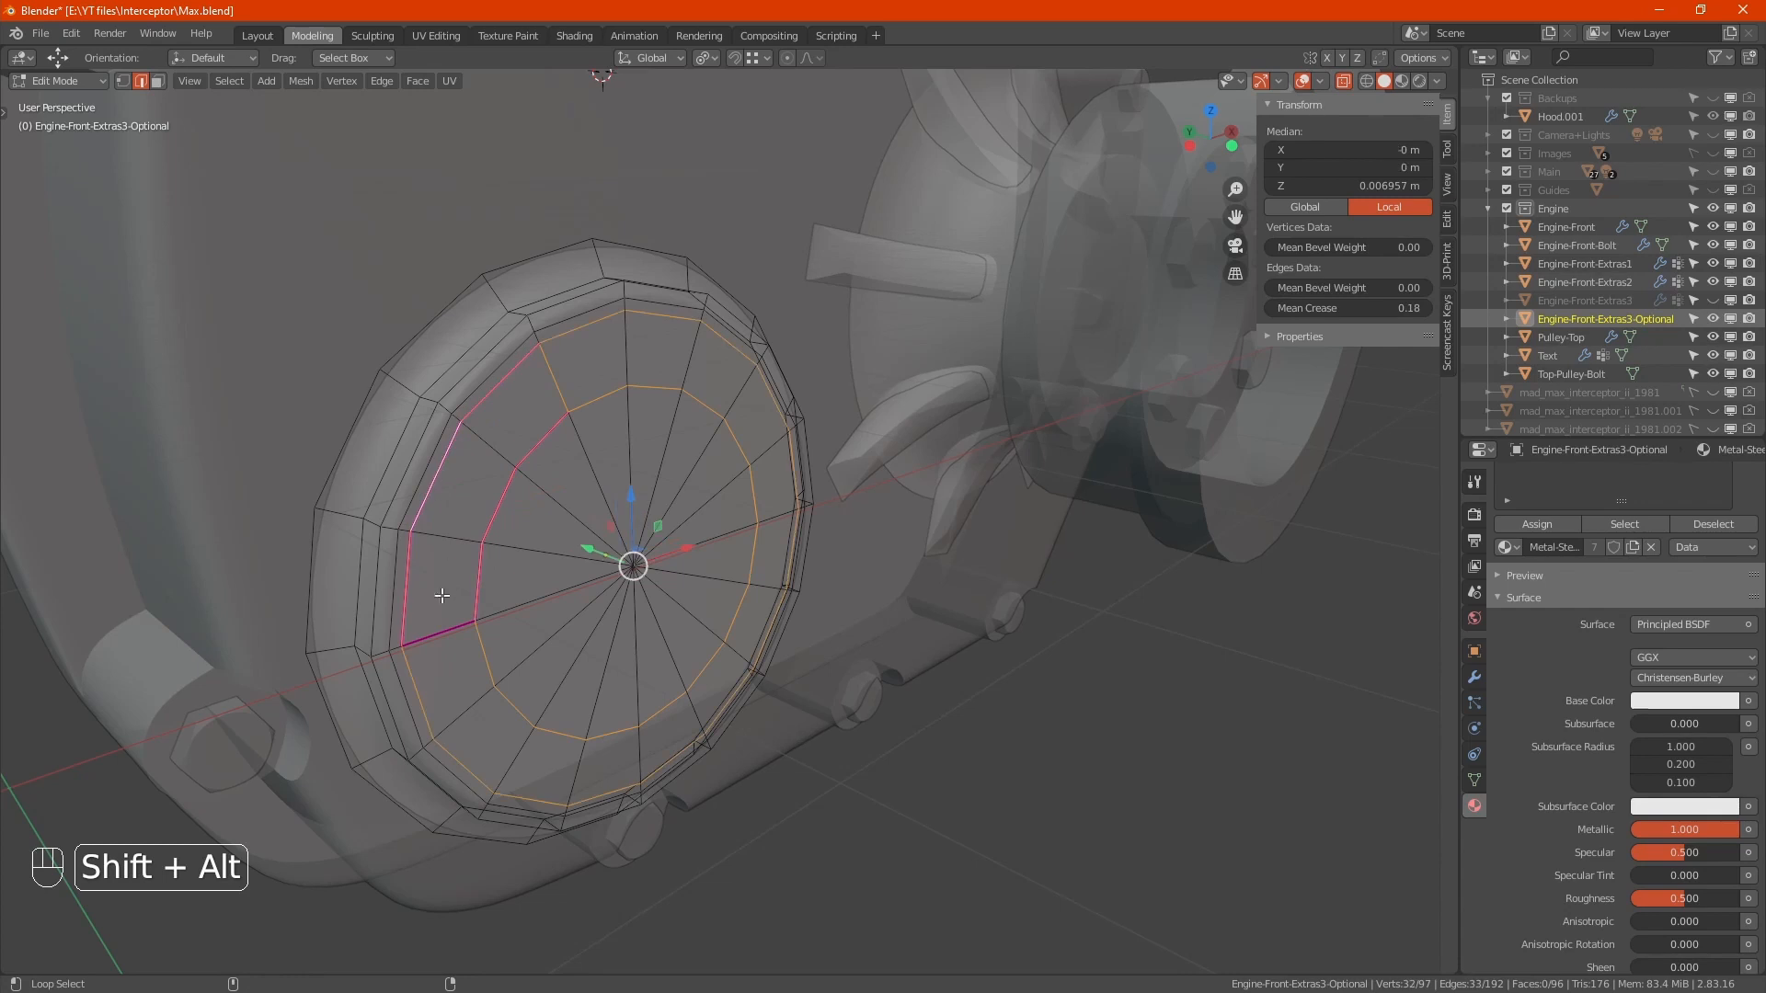
{"action": "left_click", "coordinate": [438, 621], "text": "shift"}
{"action": "left_click", "coordinate": [1318, 308]}
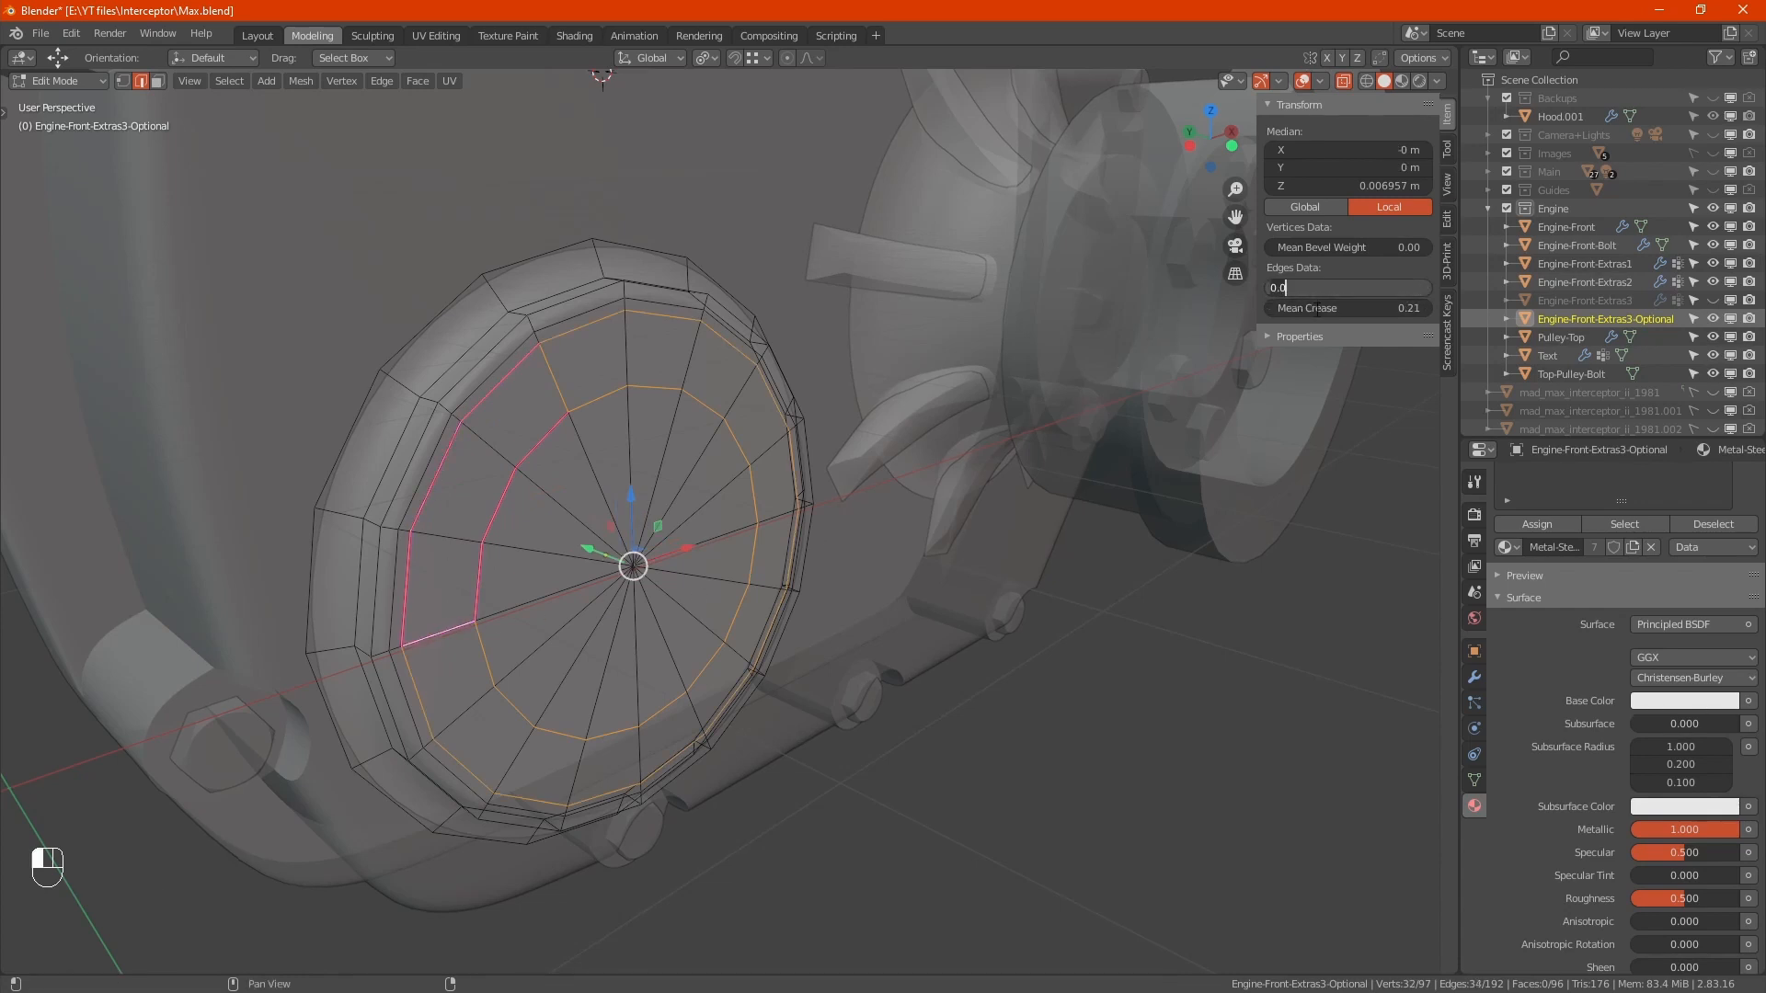
{"action": "type", "text": "1."}
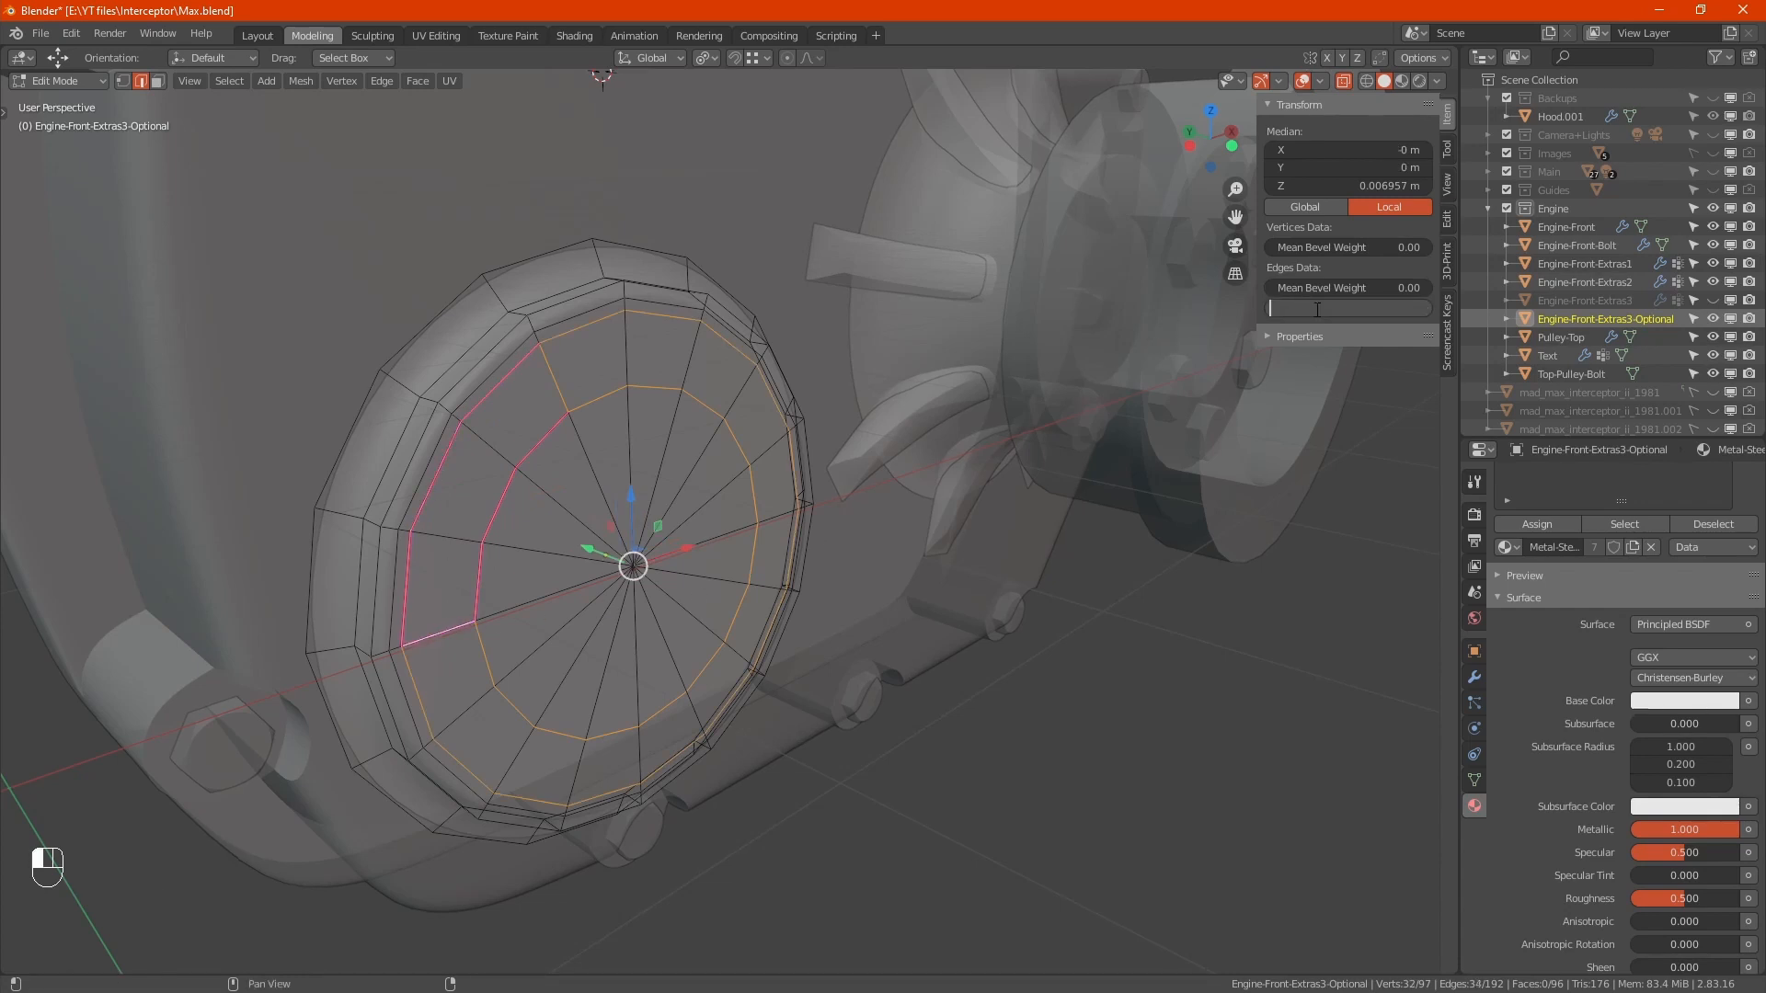
{"action": "type", "text": "0"}
{"action": "key", "text": "Return"}
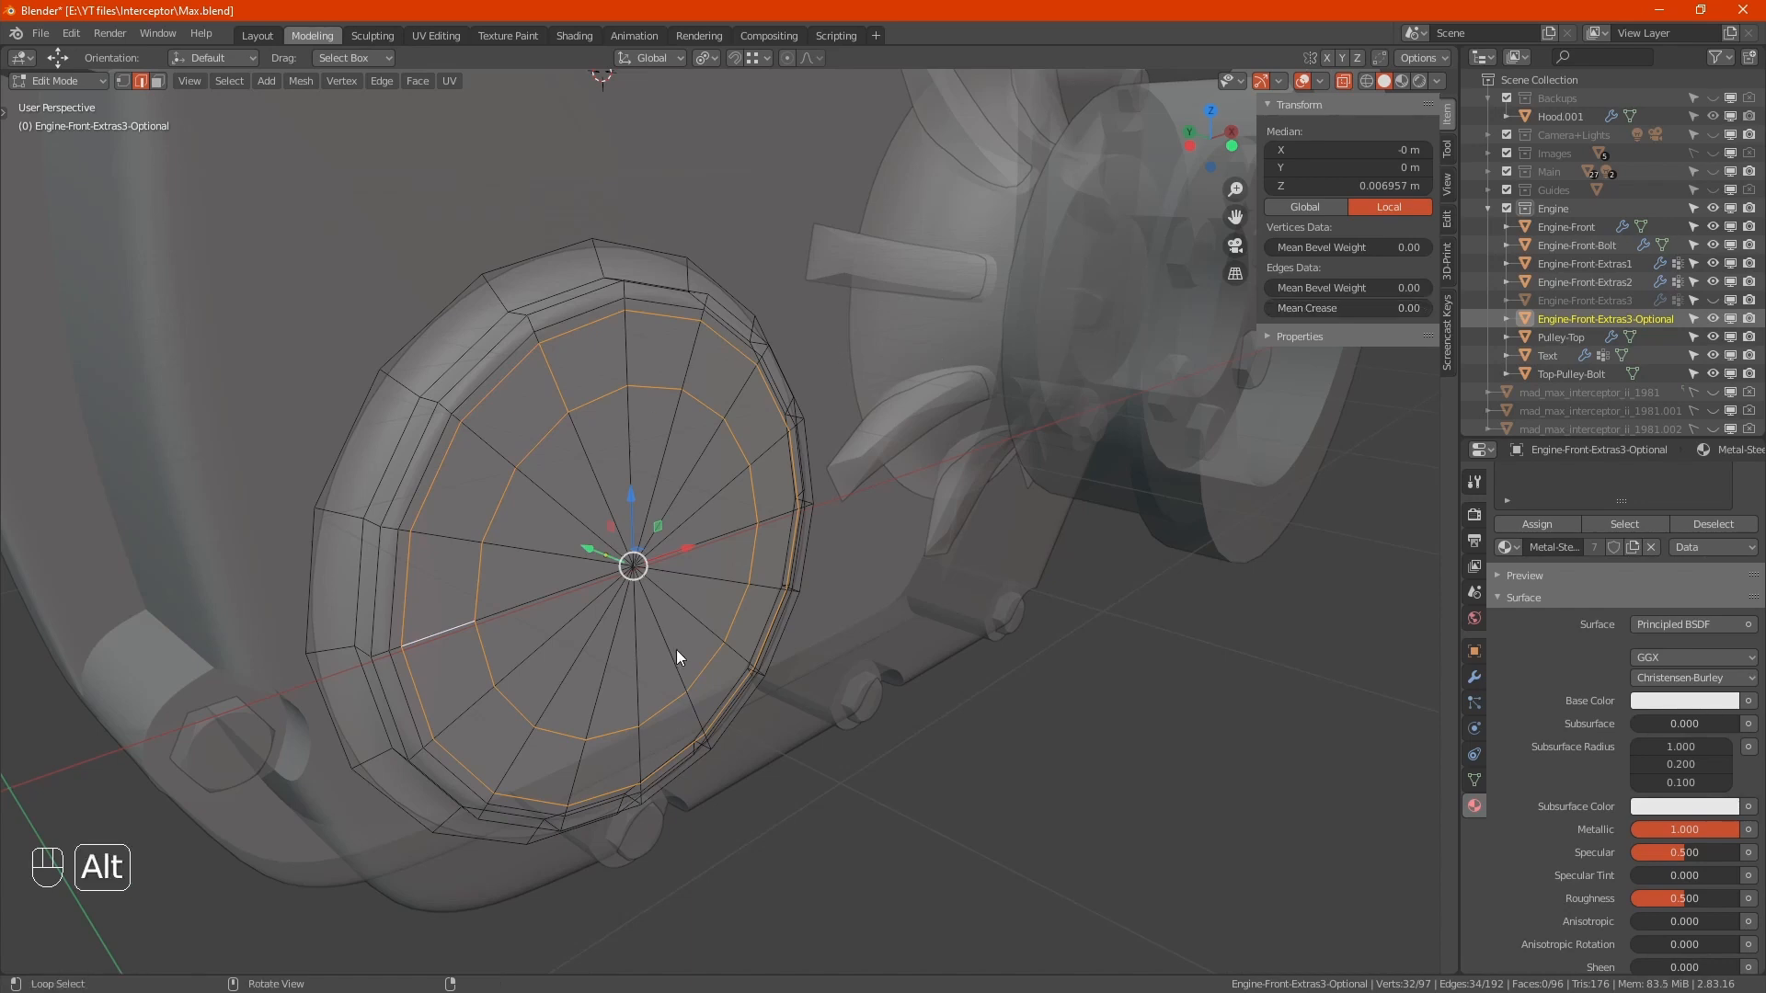
Step: Remove the Shrinkwrap and Data Transfer modifiers from Engine-Front-Extras3-Optional, keeping only the Subdivision modifier
{"action": "middle_click_drag", "start_coordinate": [677, 656], "coordinate": [571, 635], "text": "alt"}
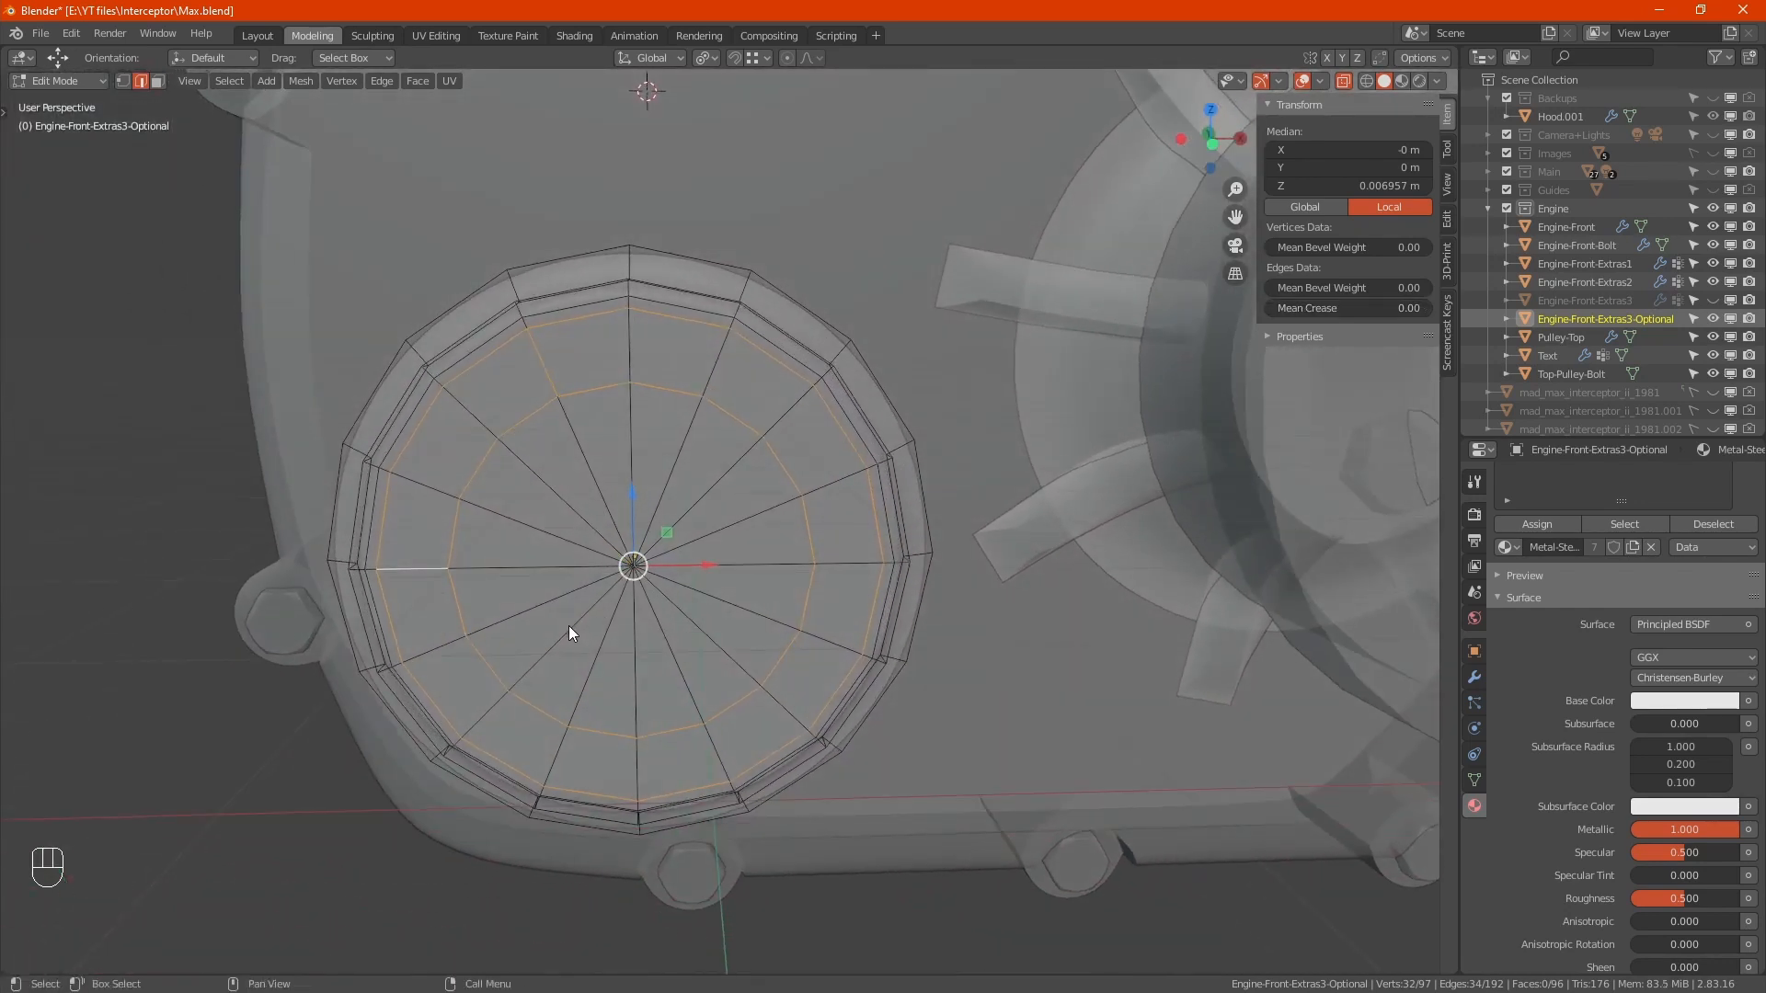
{"action": "key", "text": "KP_1"}
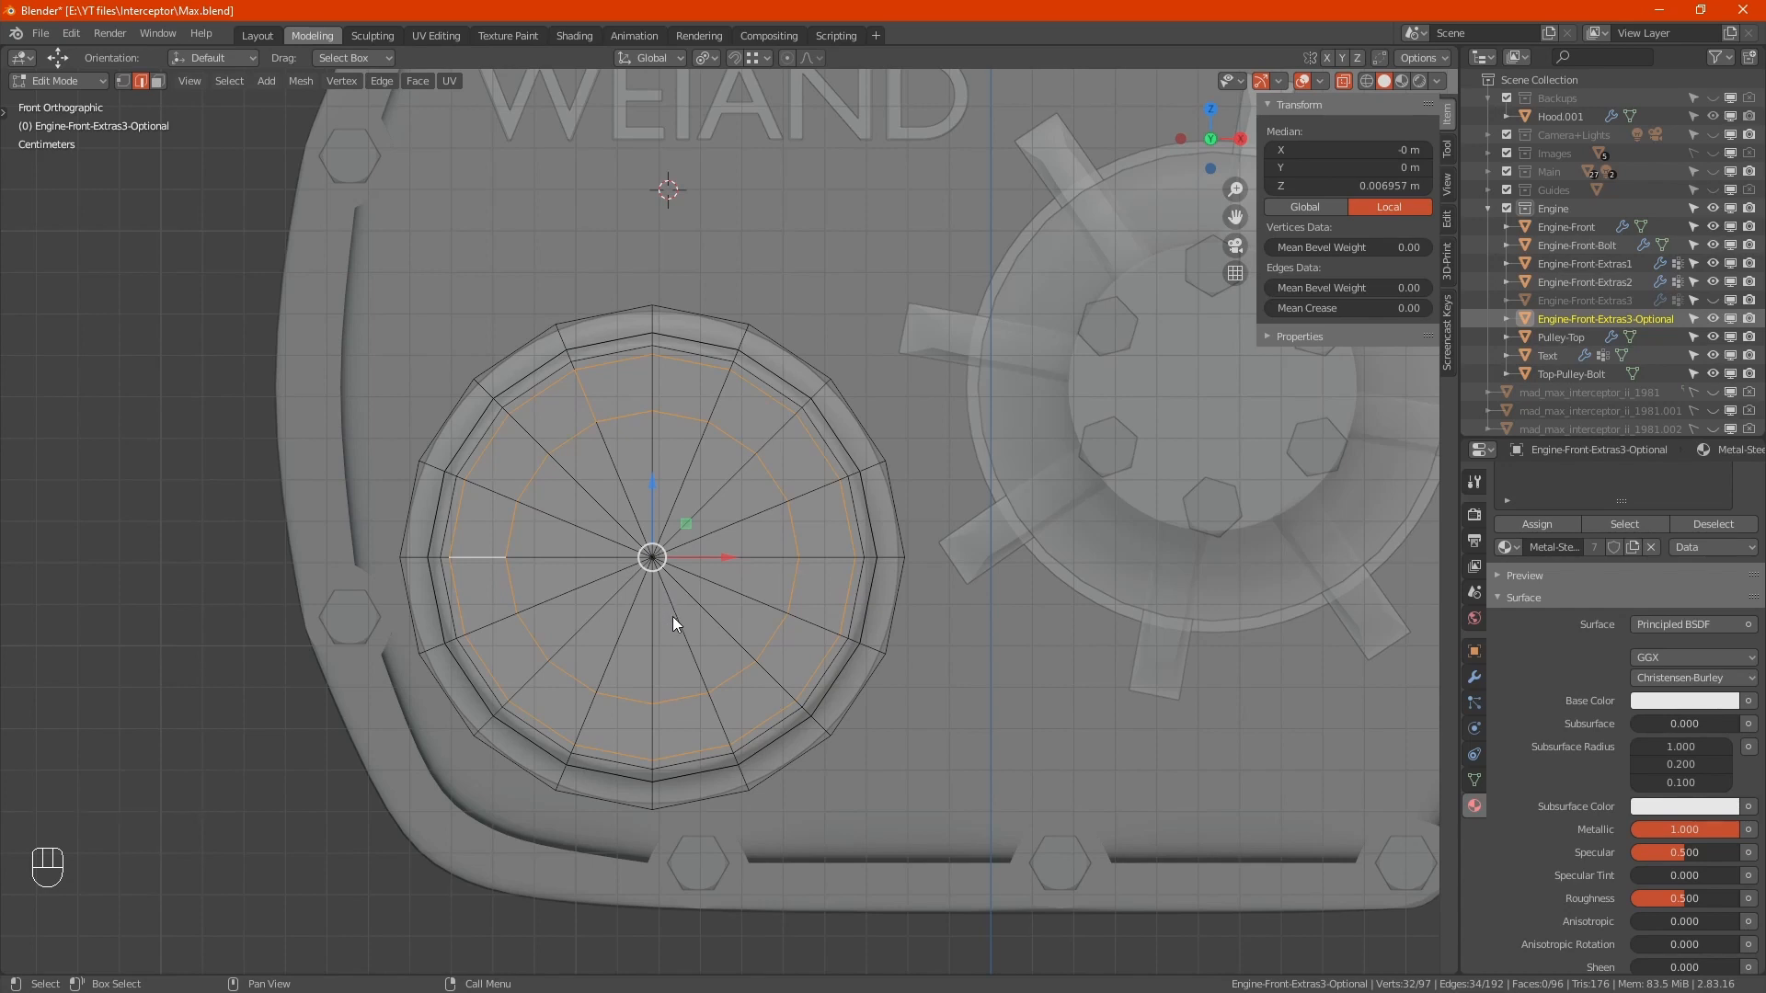
{"action": "key", "text": "alt"}
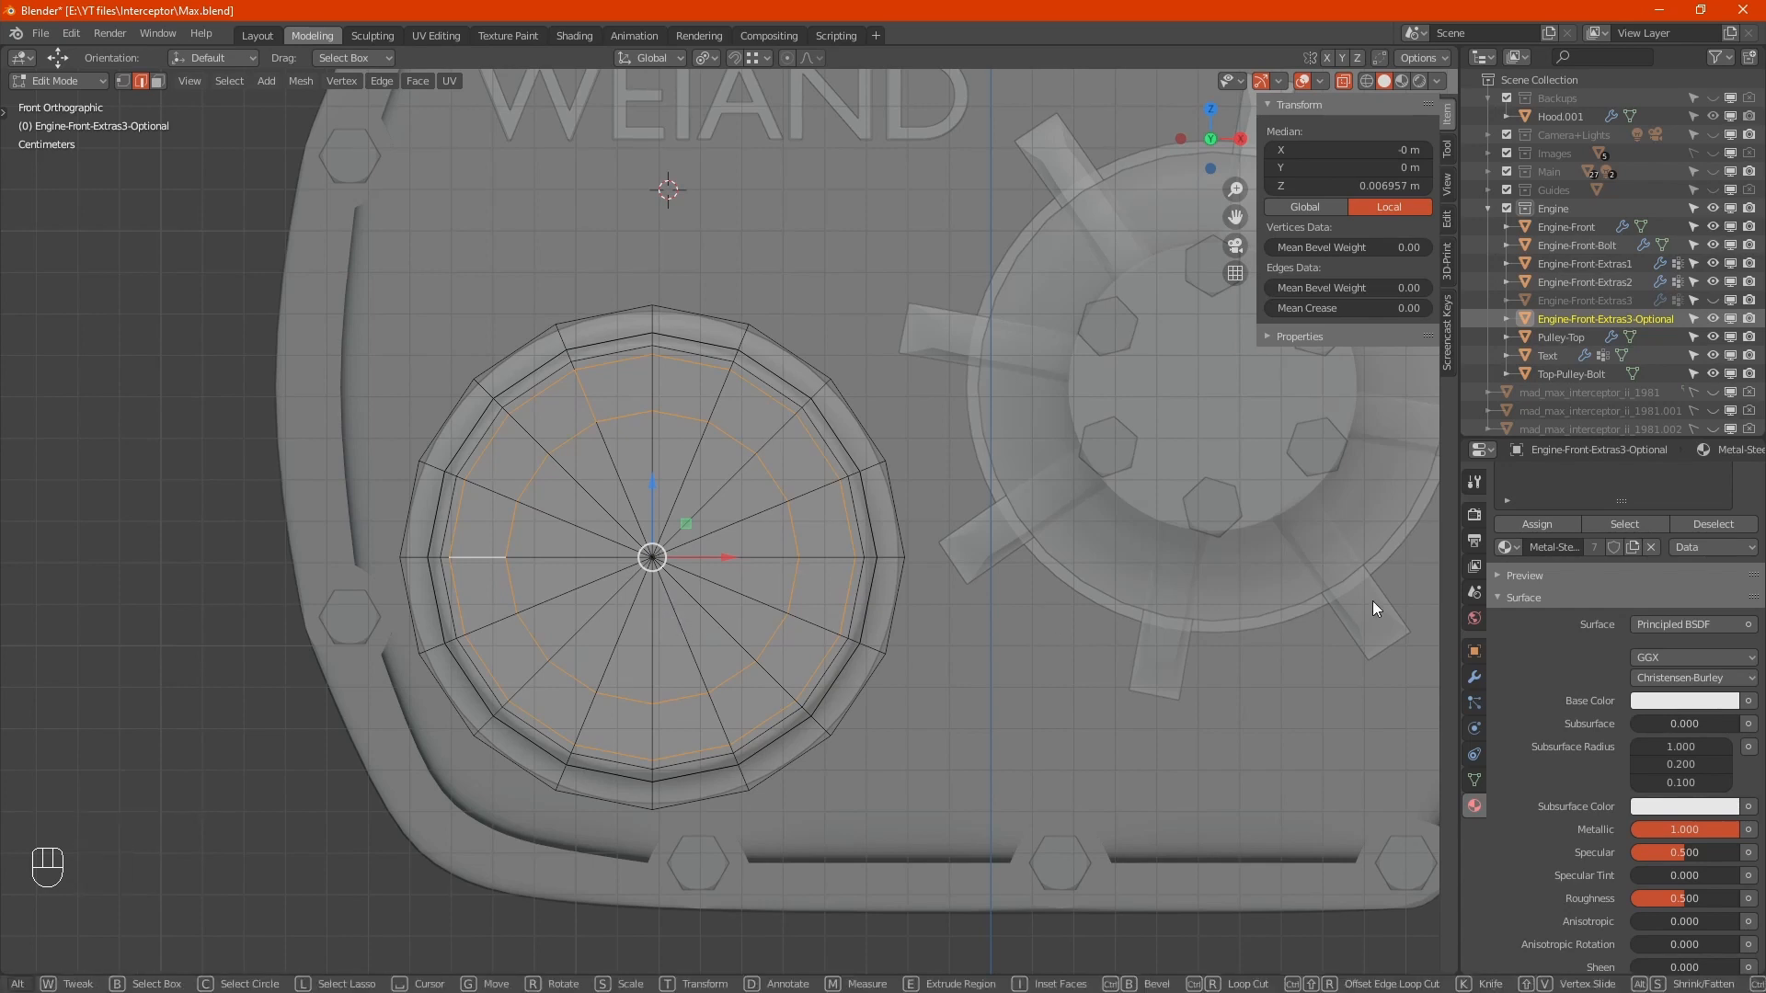
{"action": "left_click", "coordinate": [1472, 677]}
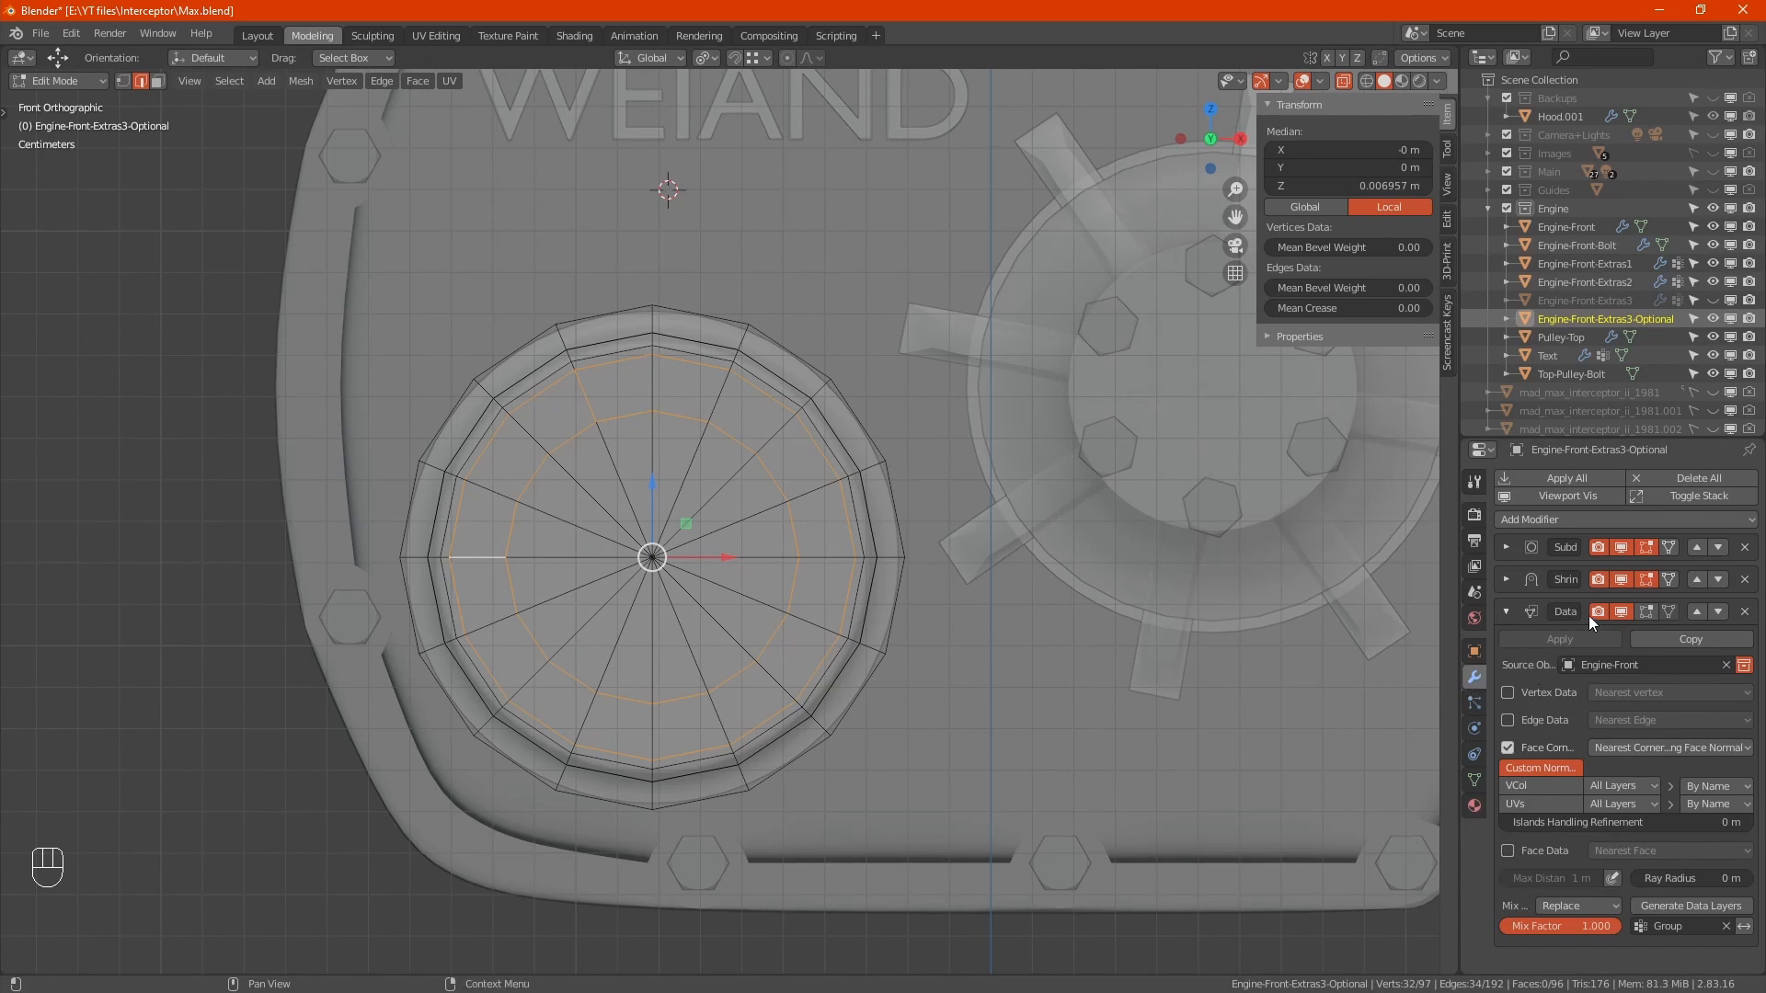
{"action": "left_click", "coordinate": [1745, 580]}
{"action": "left_click", "coordinate": [1746, 580]}
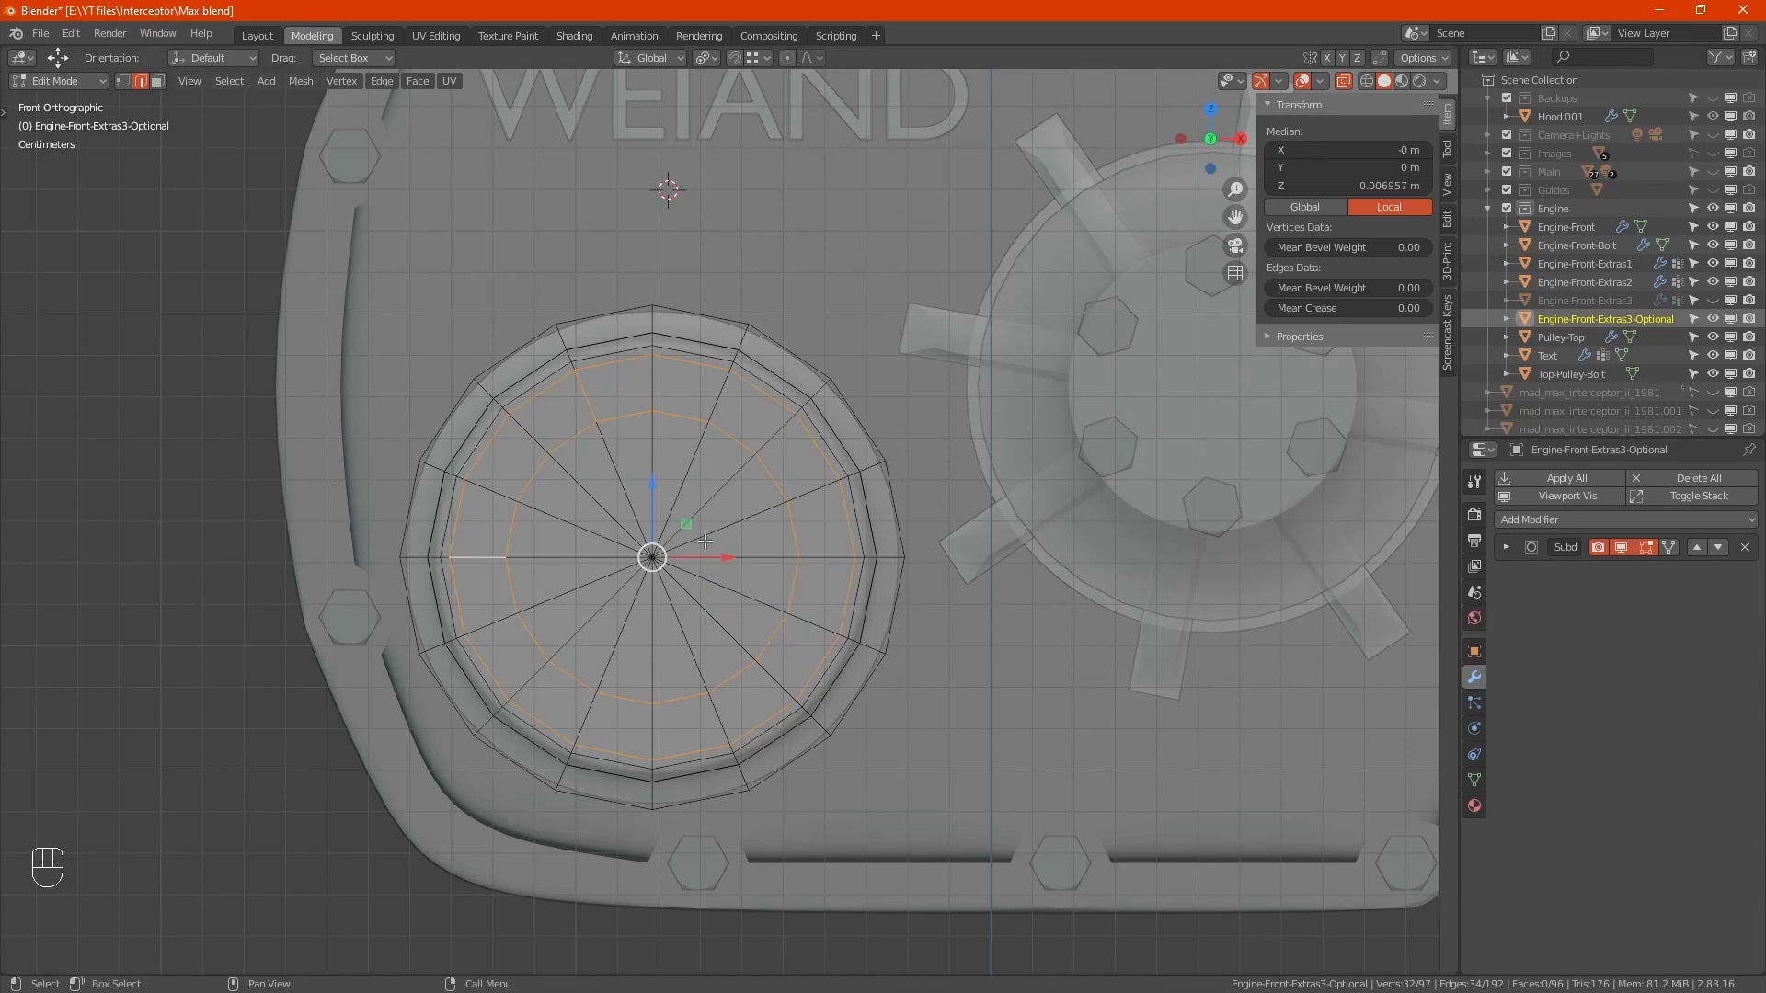
Step: Delete the two outermost edge loops forming the raised rim around the disc
{"action": "middle_click_drag", "start_coordinate": [663, 558], "coordinate": [420, 342], "text": "alt"}
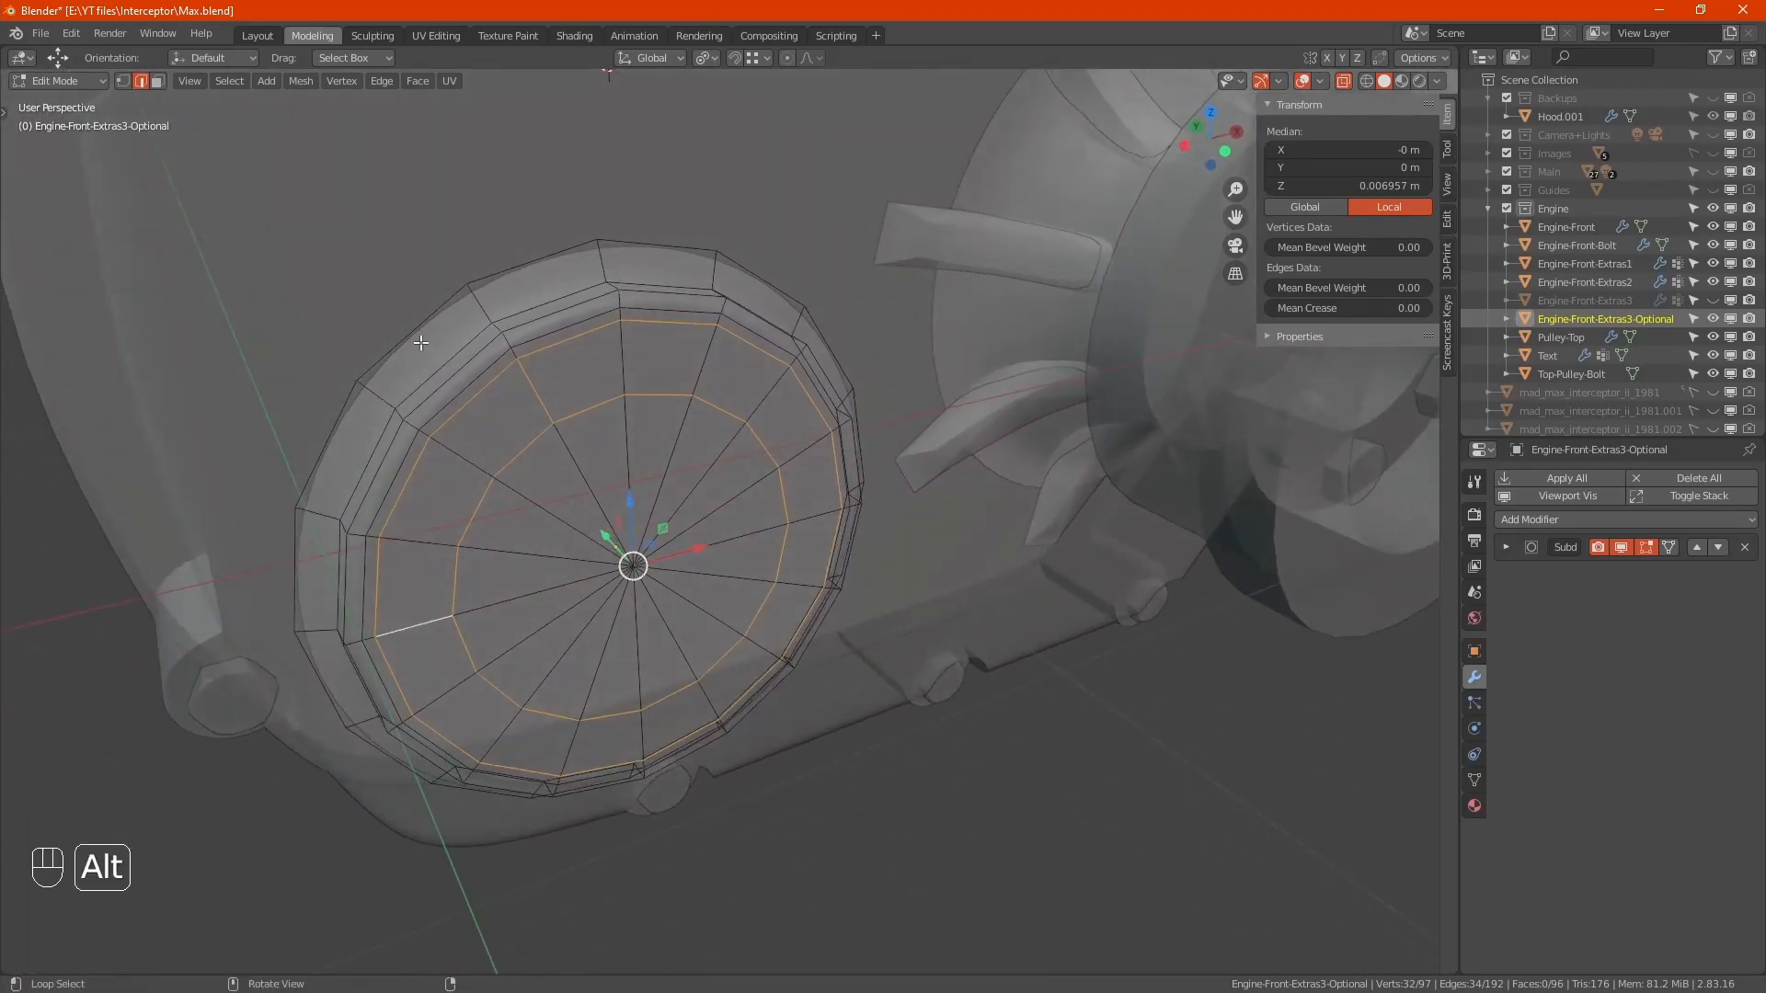
{"action": "left_click", "coordinate": [420, 342], "text": "alt"}
{"action": "left_click", "coordinate": [432, 353], "text": "alt+shift"}
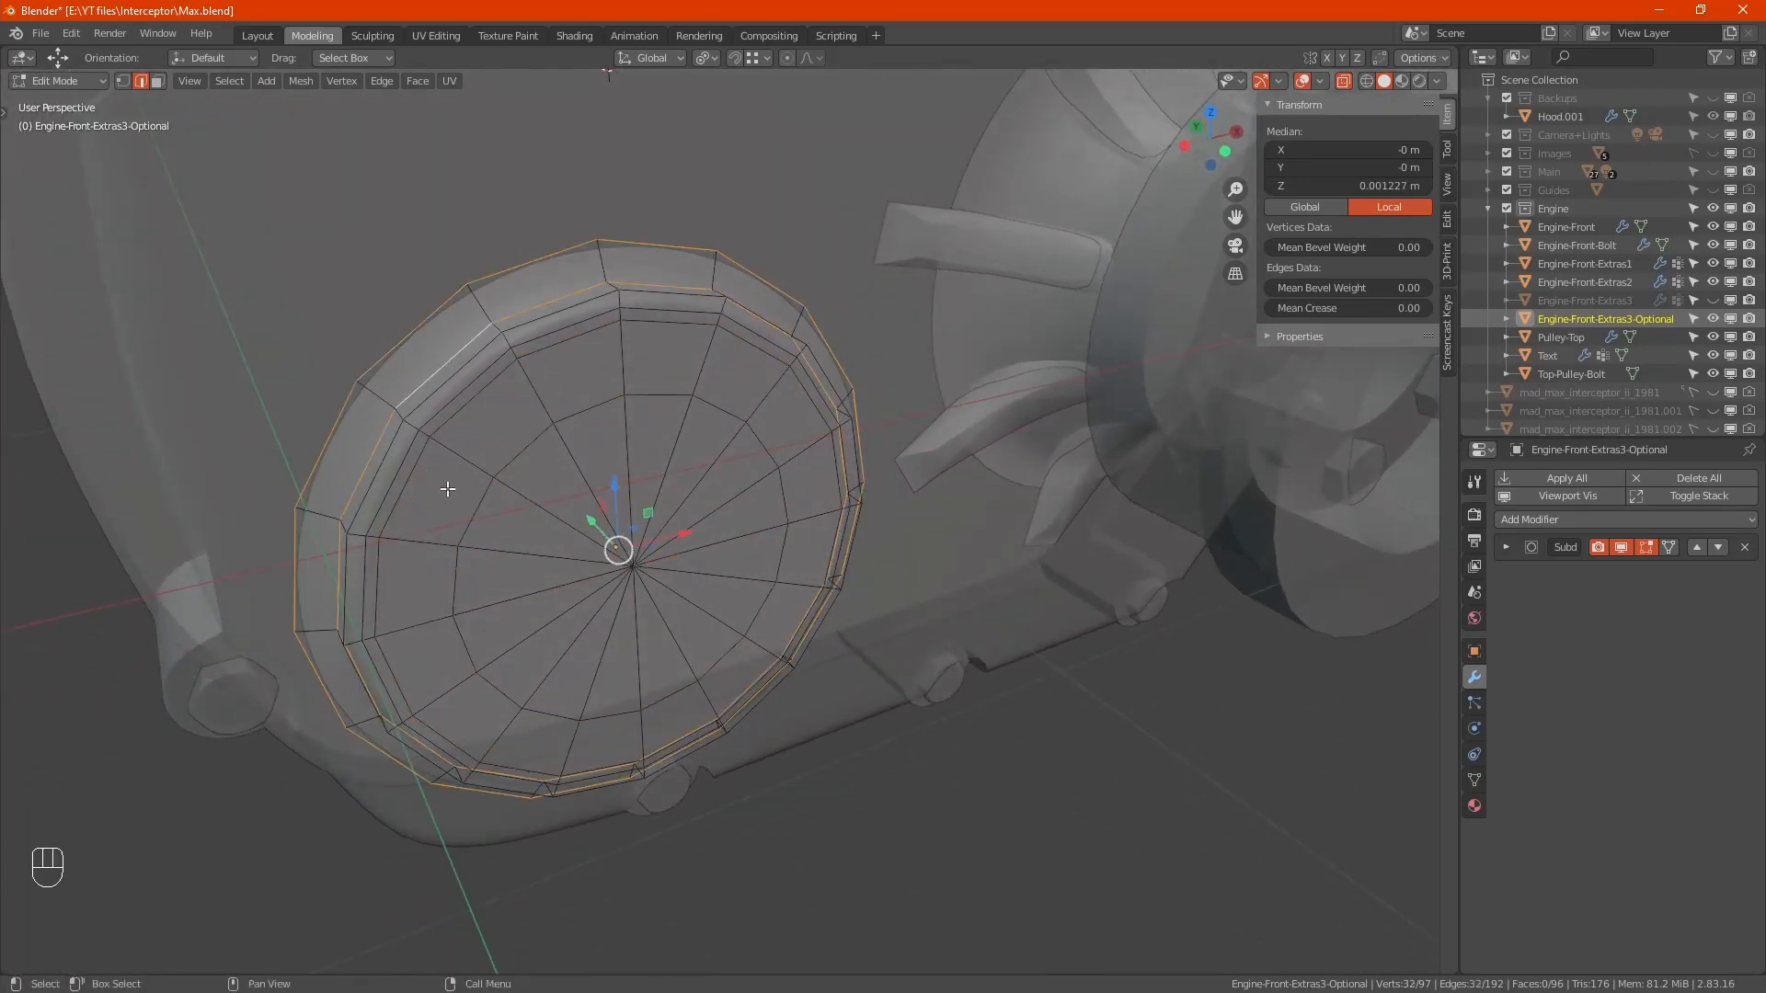
{"action": "key", "text": "x"}
{"action": "mouse_move", "coordinate": [447, 488]}
{"action": "middle_mouse_down", "text": "alt"}
{"action": "mouse_move", "coordinate": [644, 502]}
{"action": "mouse_move", "coordinate": [536, 515]}
{"action": "middle_mouse_up", "text": "alt"}
{"action": "key", "text": "alt+z"}
{"action": "key", "text": "x"}
{"action": "left_click", "coordinate": [572, 501]}
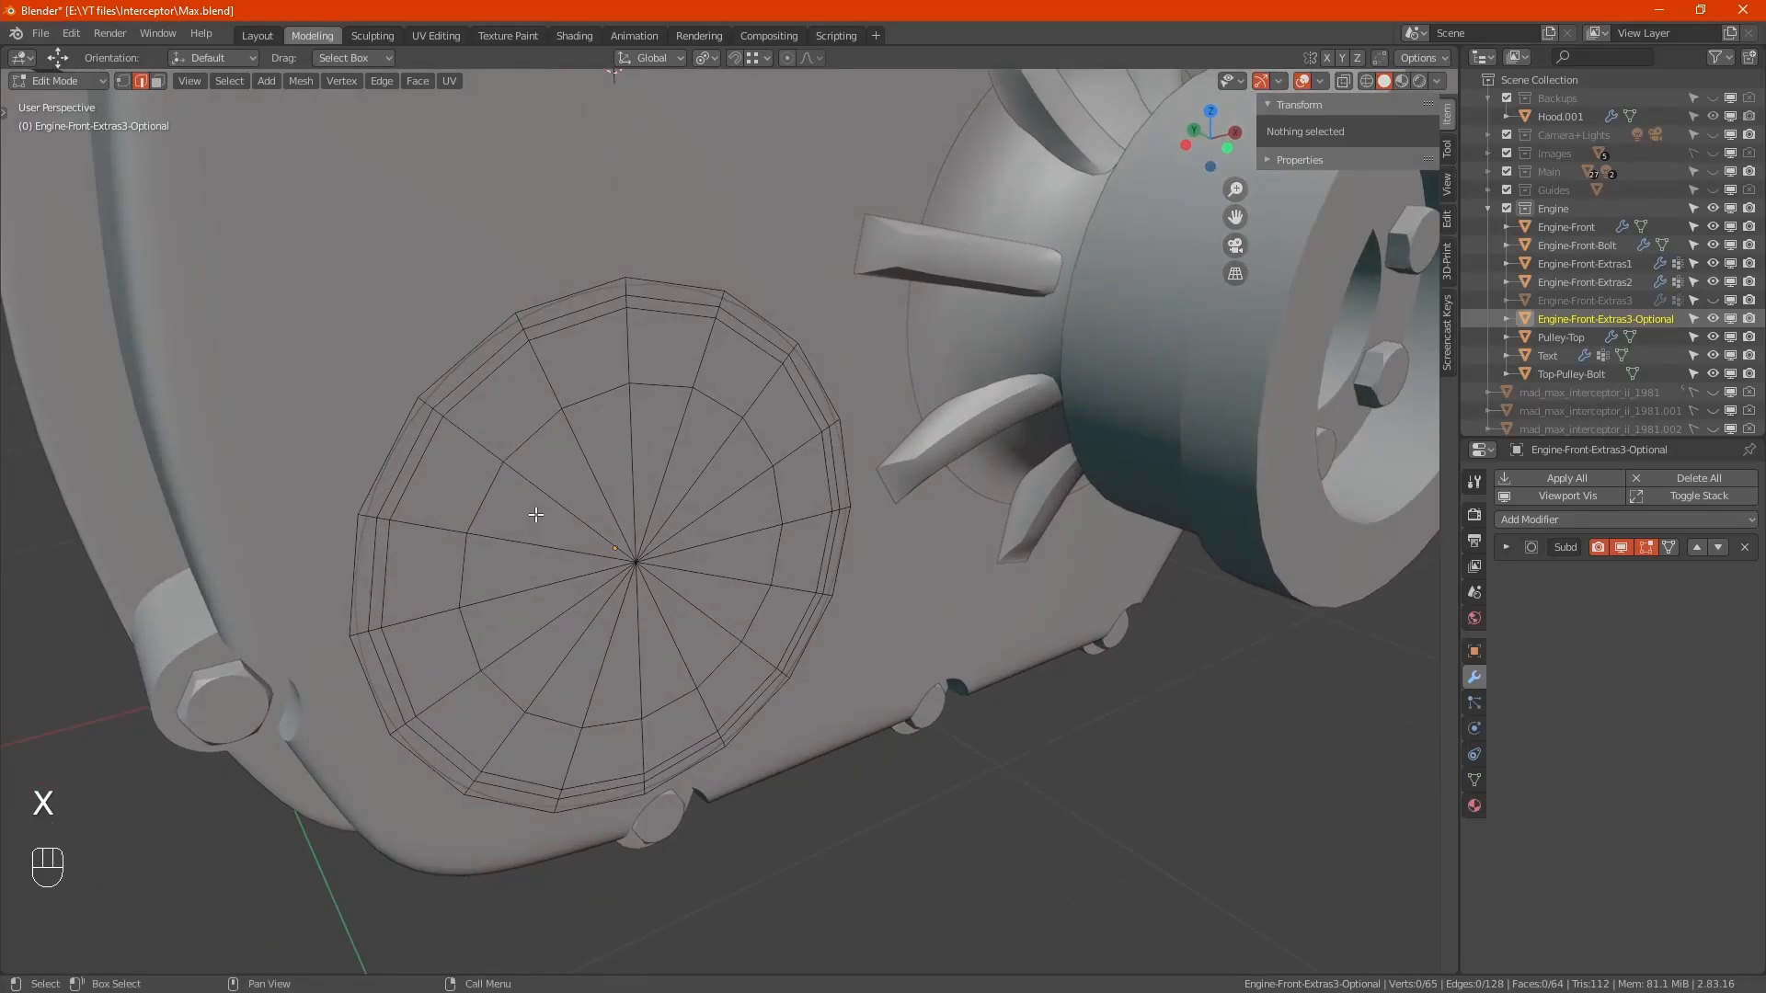
Step: Dissolve the two closely spaced edge loops just inside the disc's outer boundary
{"action": "key", "text": "2"}
{"action": "left_click", "coordinate": [423, 433], "text": "alt+shift"}
{"action": "left_click", "coordinate": [419, 429], "text": "alt+shift"}
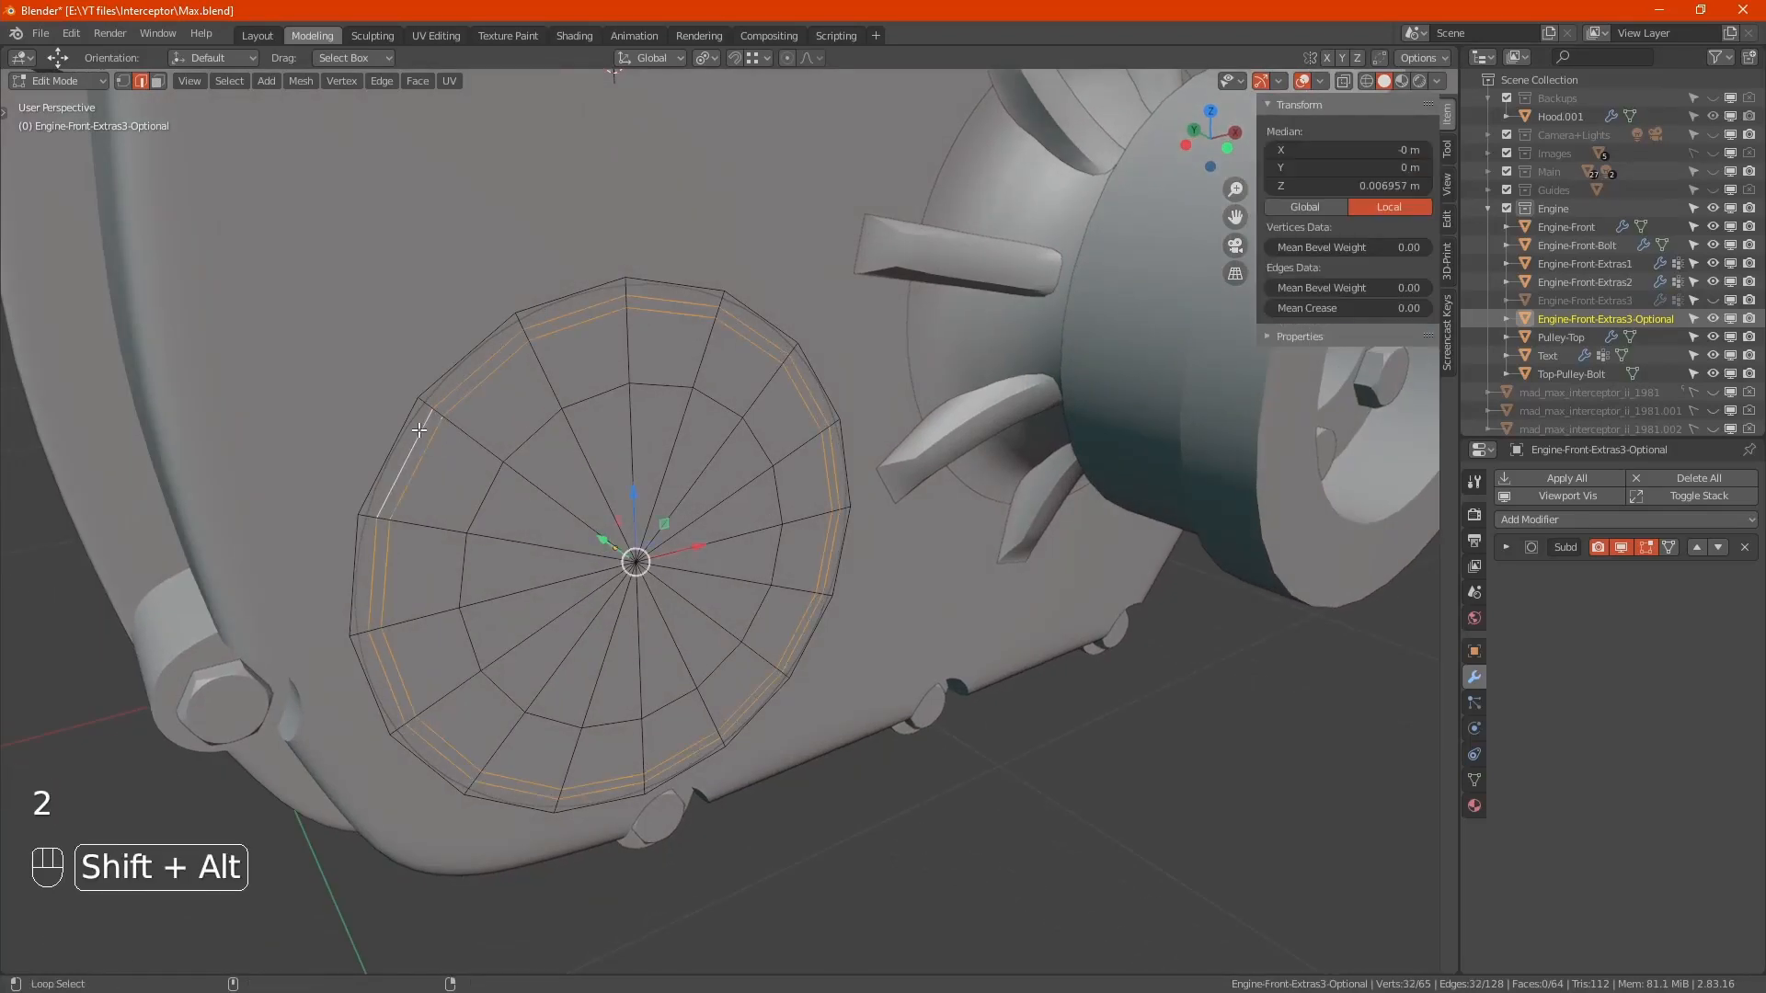
{"action": "key", "text": "ctrl+x"}
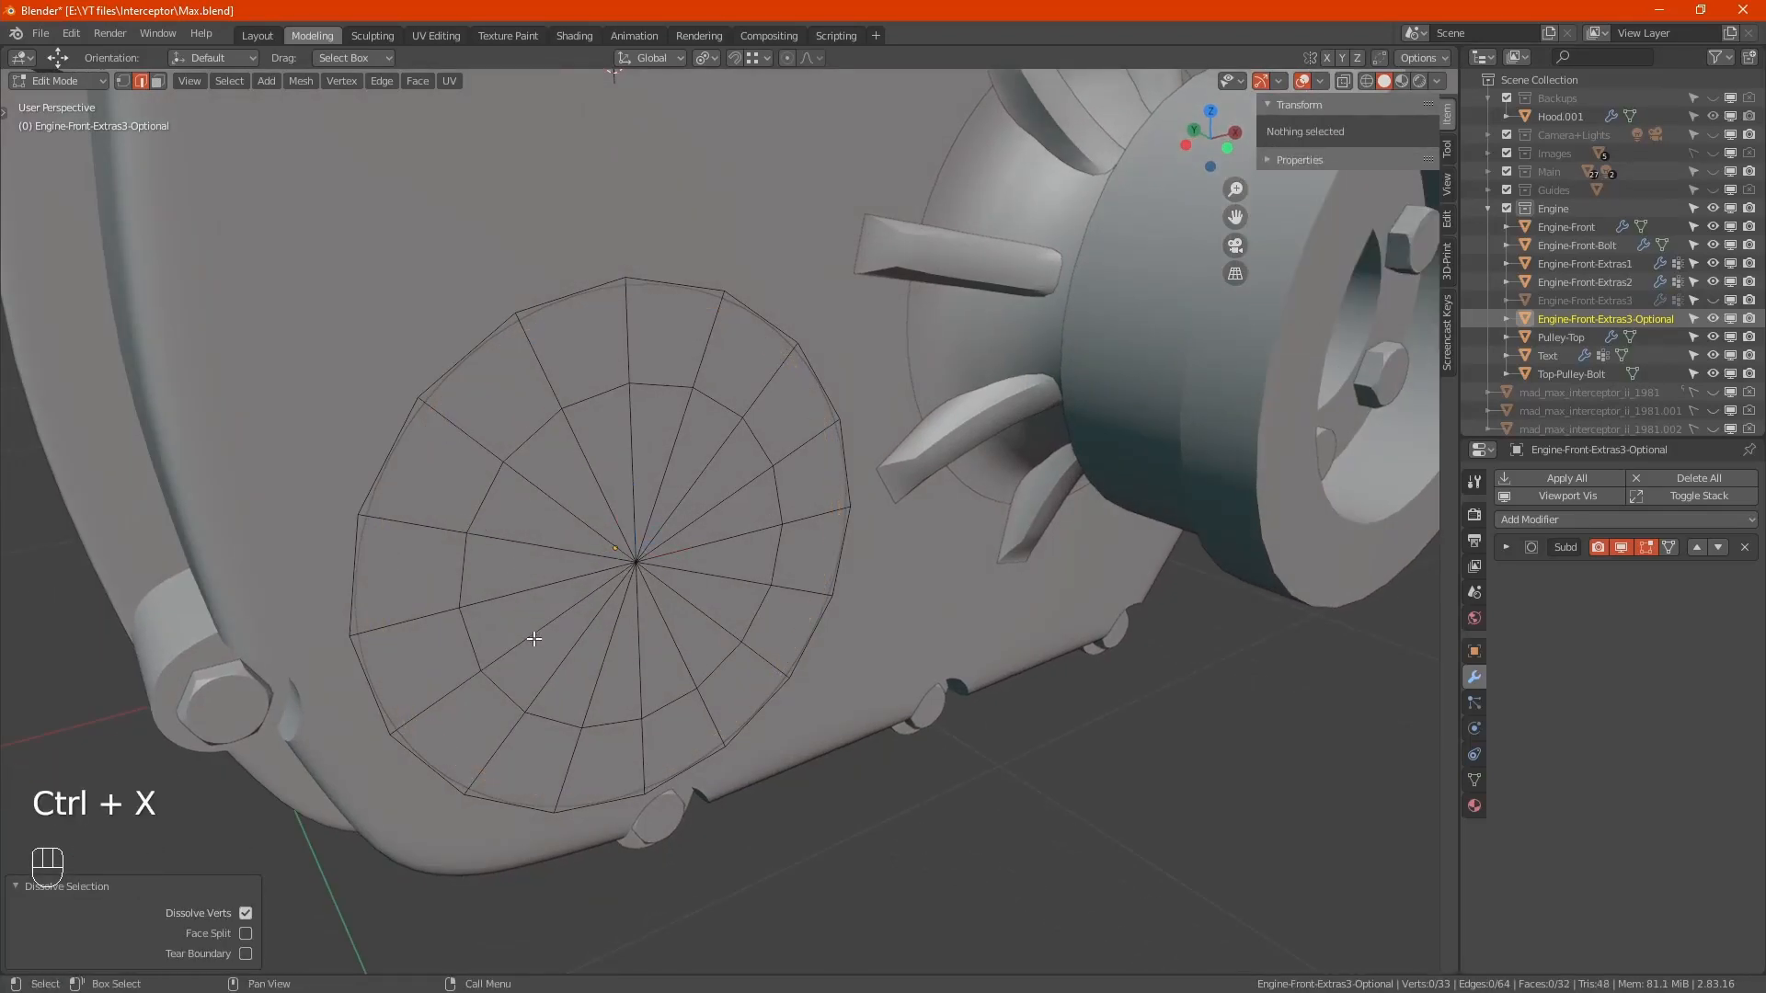
Step: Check the Weiand pulley reference photos and delete the vertices of the disc's left half, keeping the vertical centre line
{"action": "middle_click_drag", "start_coordinate": [552, 672], "coordinate": [522, 659], "text": "alt"}
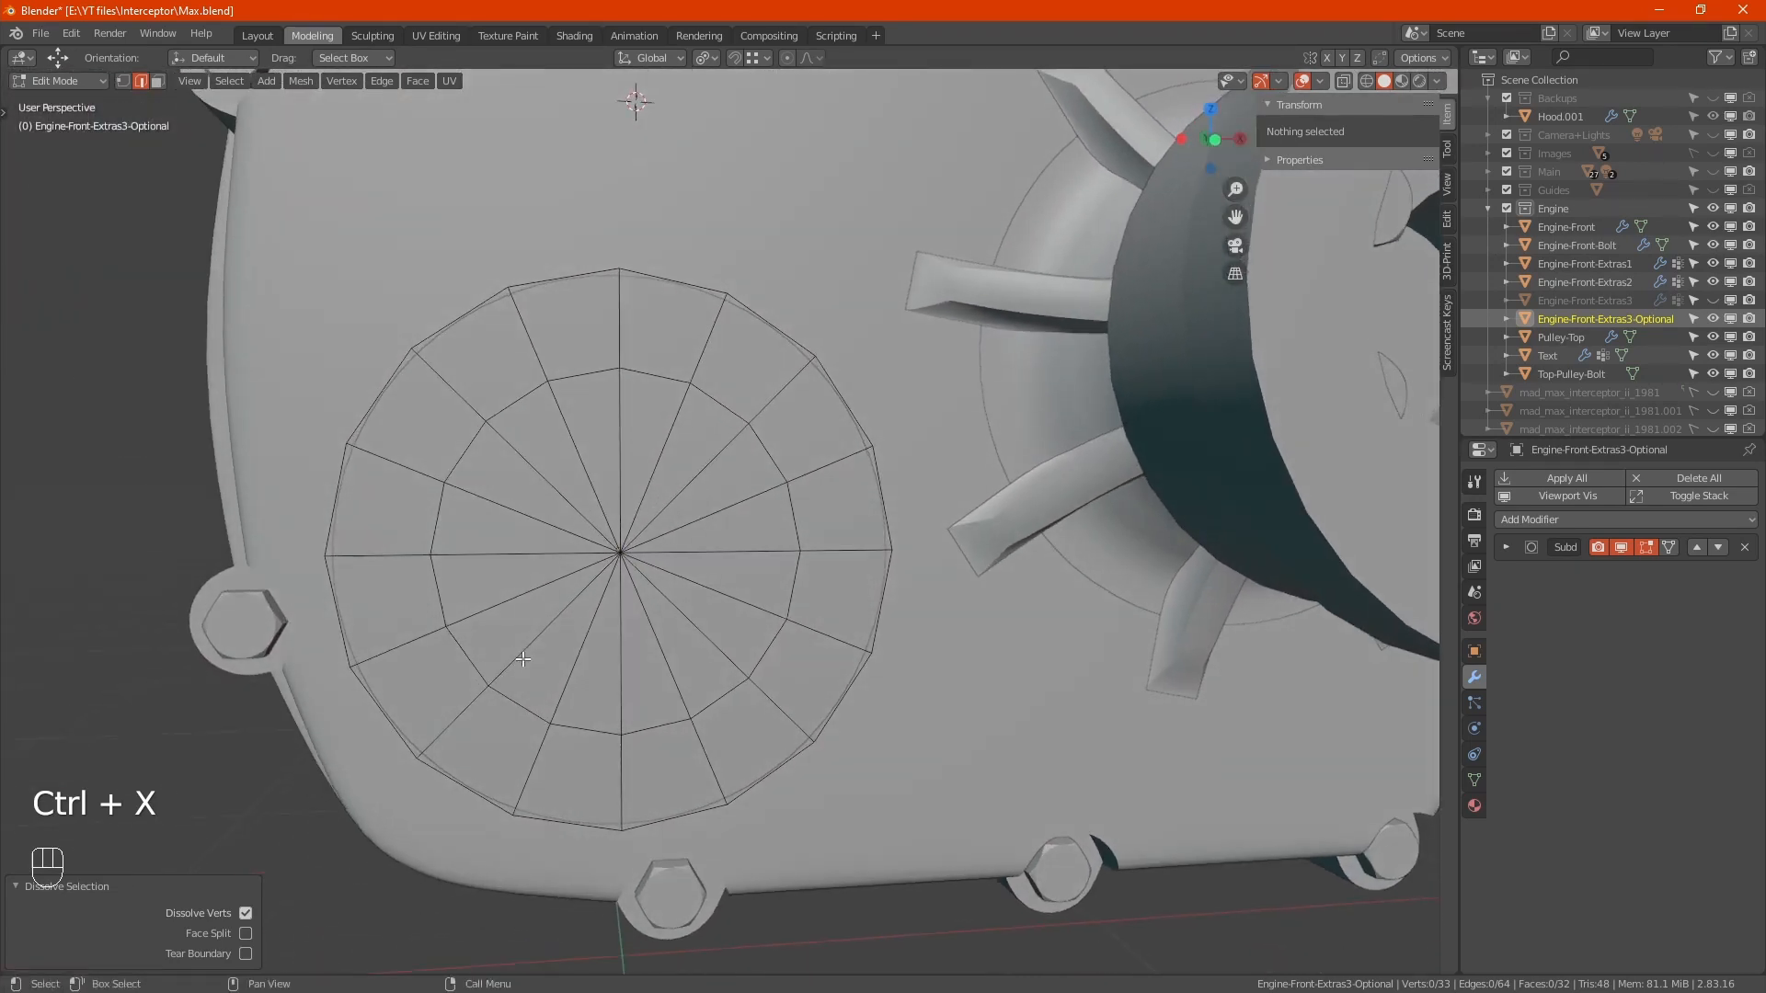
{"action": "key", "text": "KP_1"}
{"action": "scroll", "coordinate": [529, 655], "scroll_direction": "down", "scroll_amount": 1}
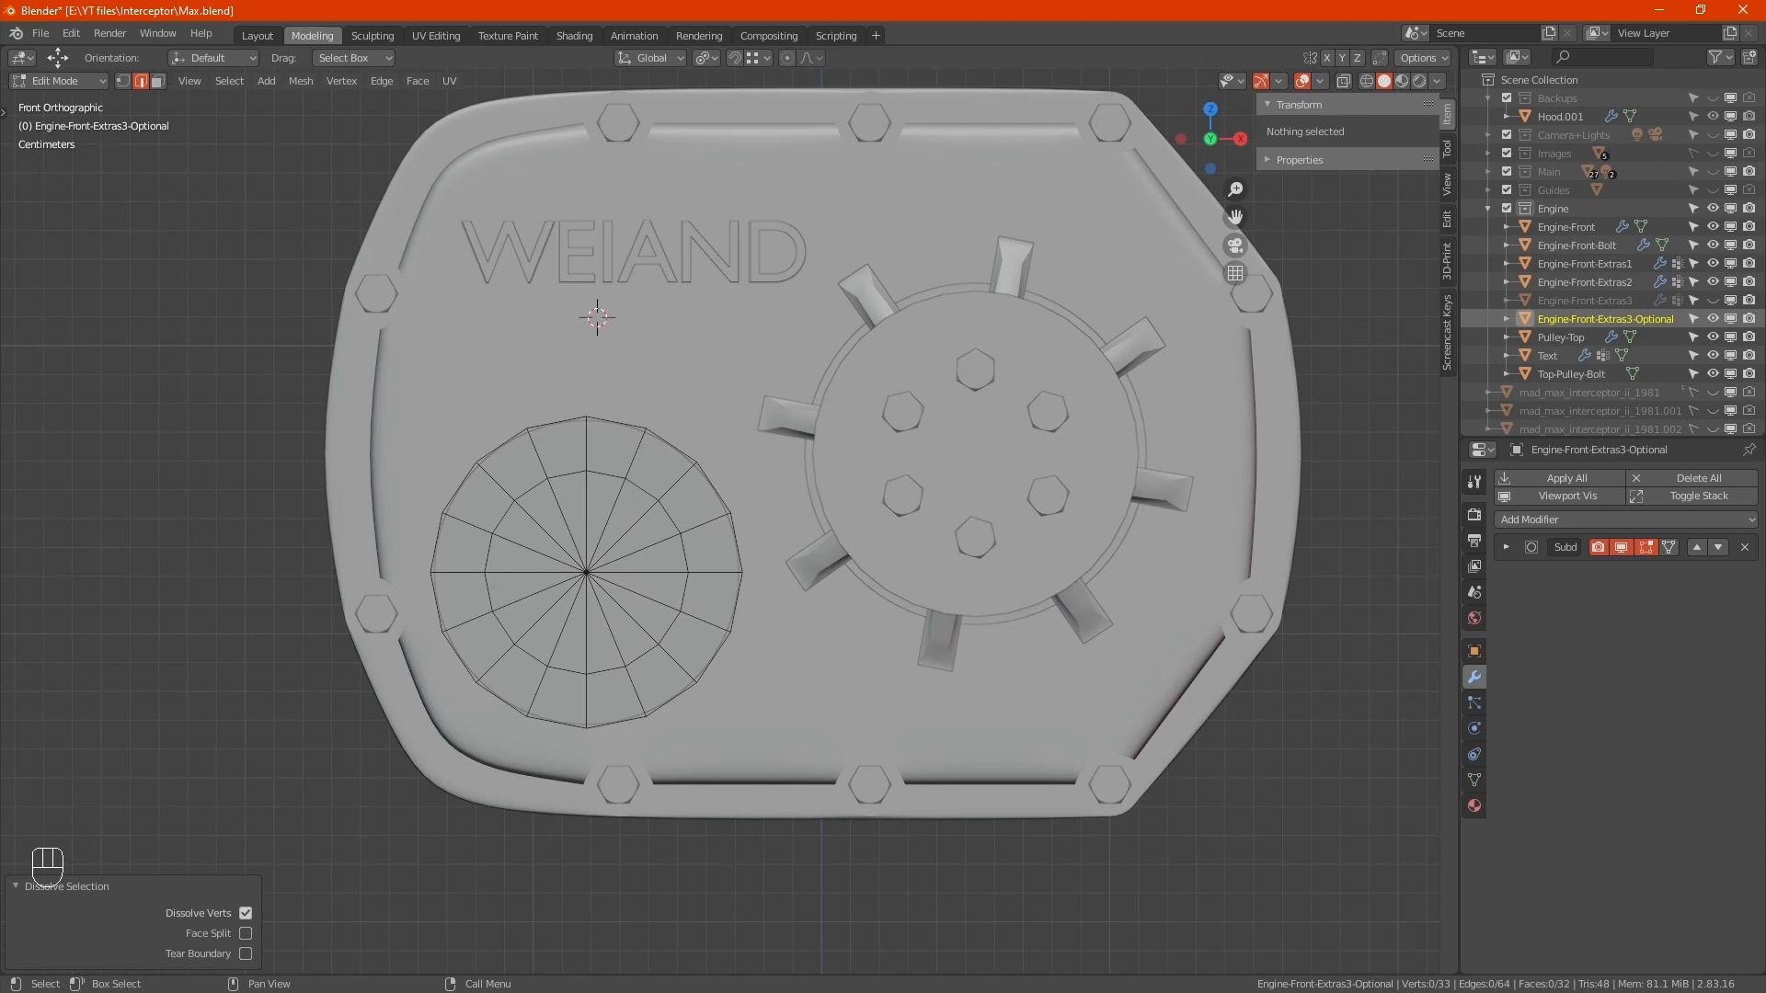
{"action": "key", "text": "alt+Tab"}
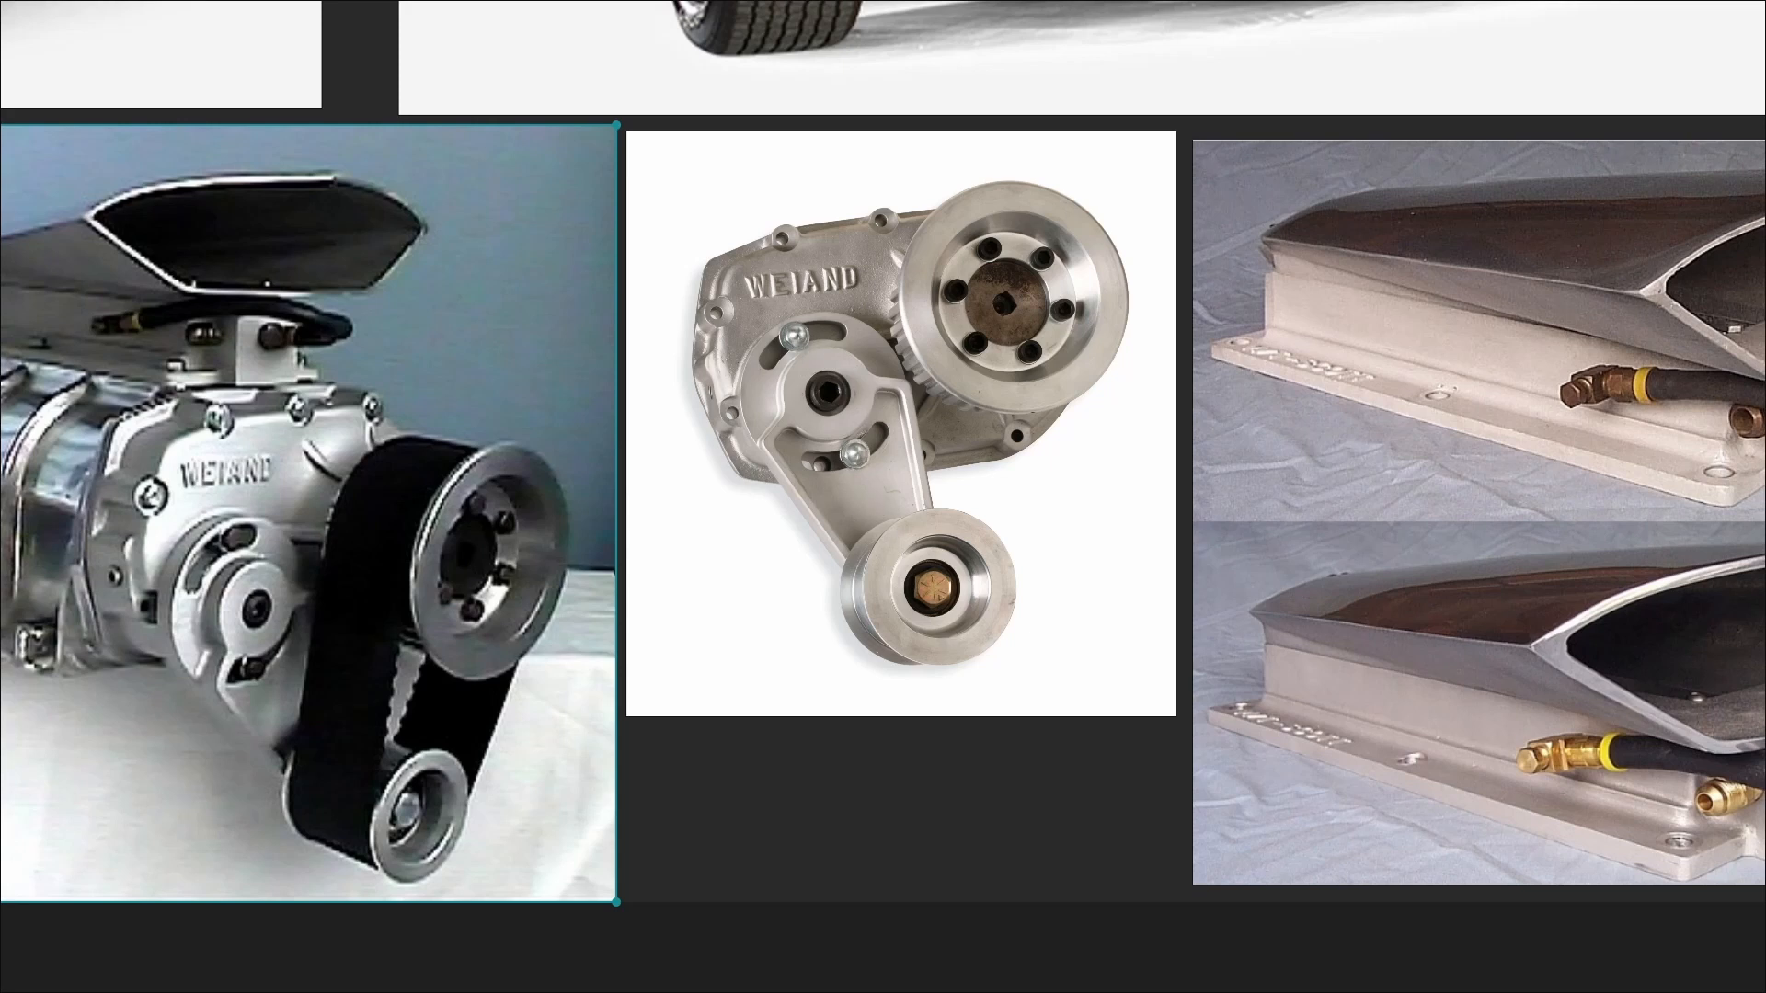
{"action": "key", "text": "alt+Tab"}
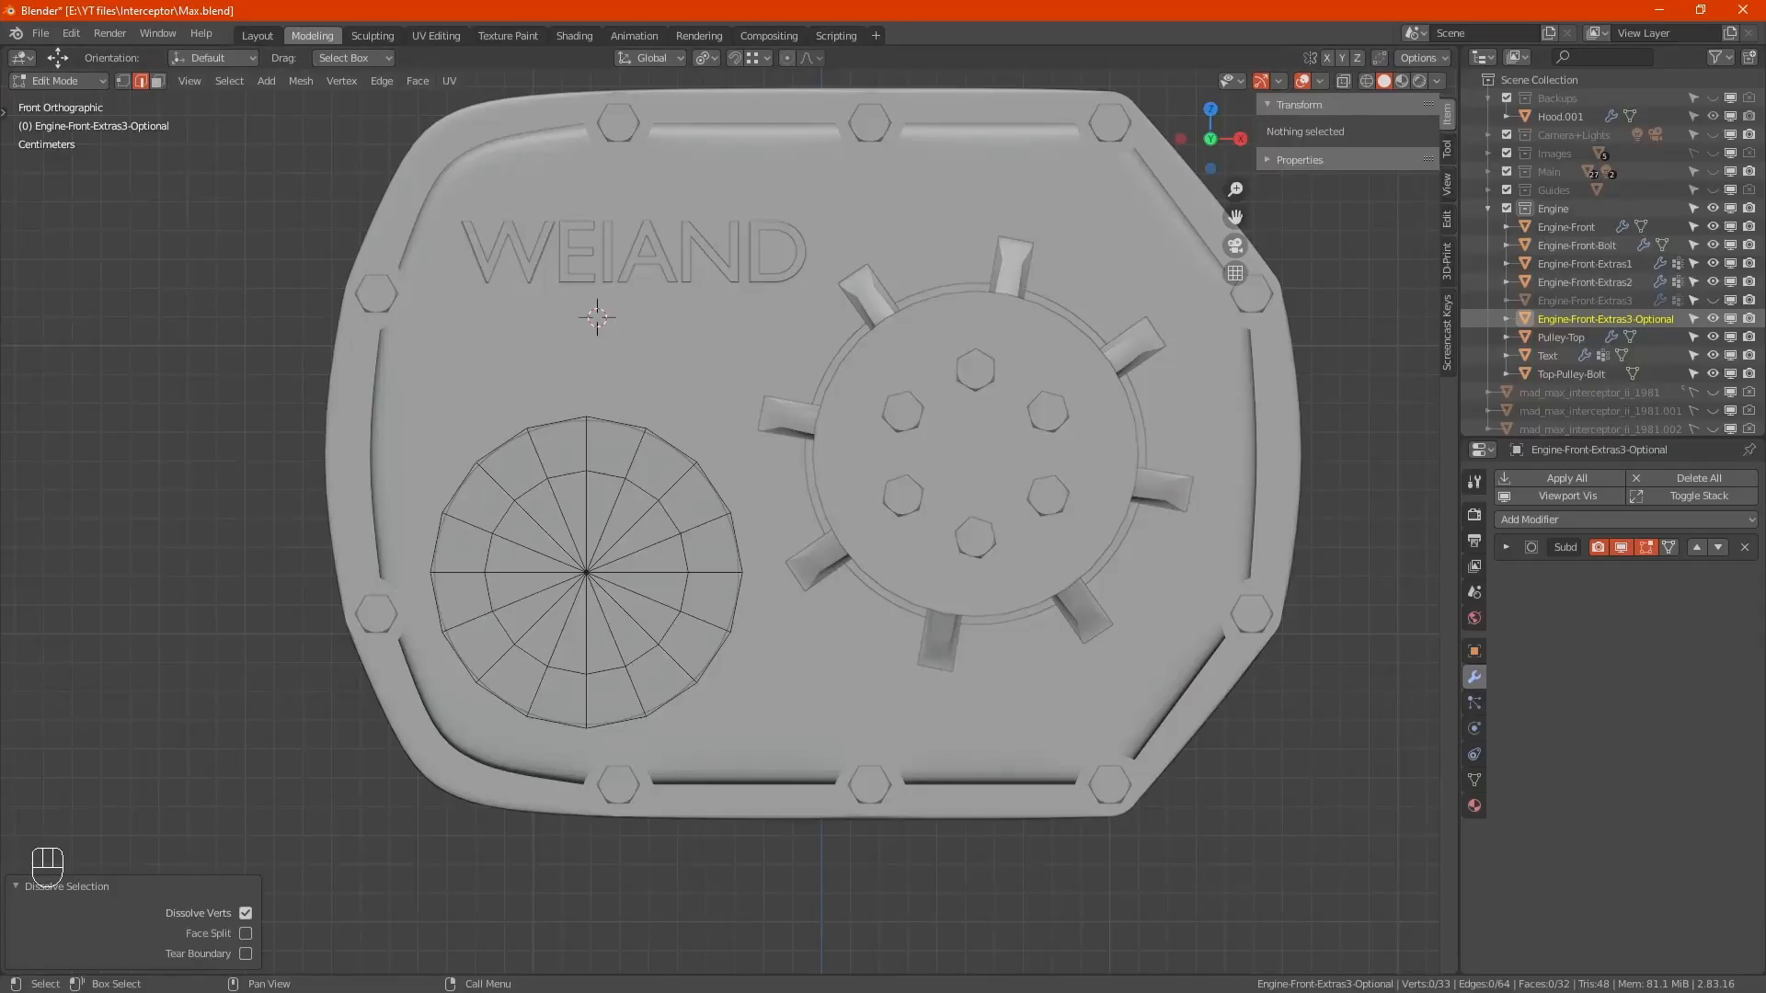
{"action": "key", "text": "1"}
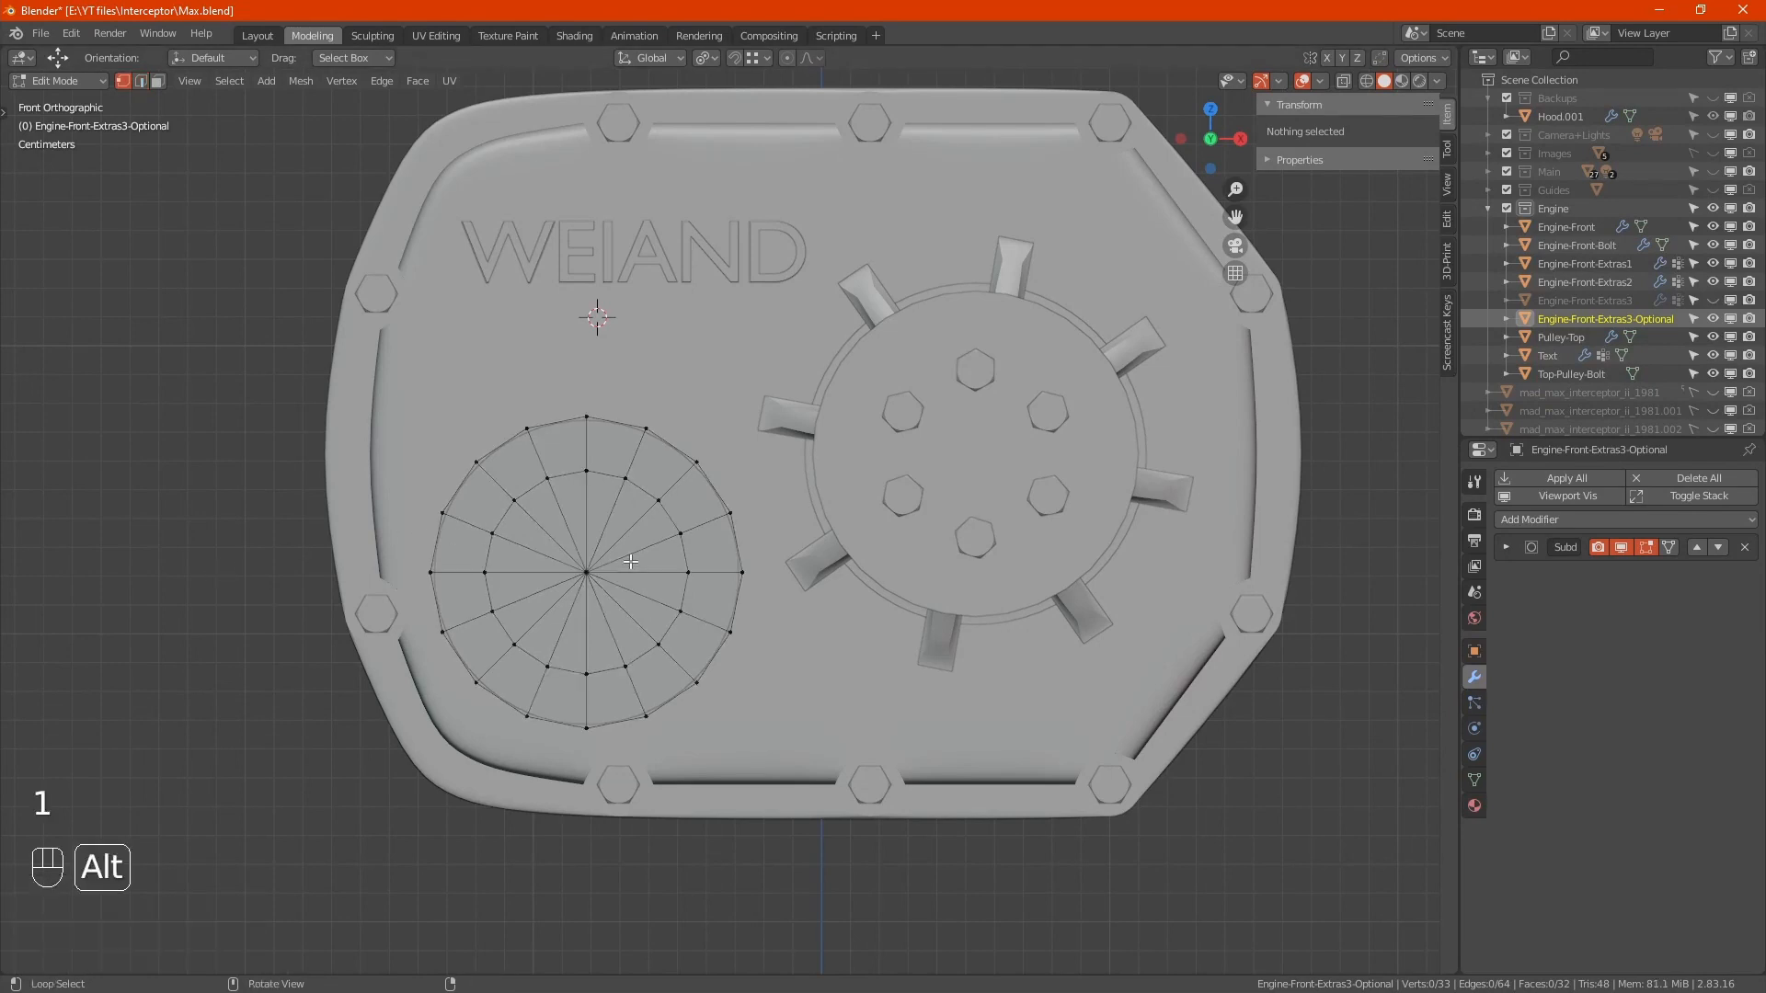
{"action": "key", "text": "alt+z"}
{"action": "left_click_drag", "start_coordinate": [355, 338], "coordinate": [571, 792]}
{"action": "key", "text": "x"}
{"action": "left_click", "coordinate": [571, 792]}
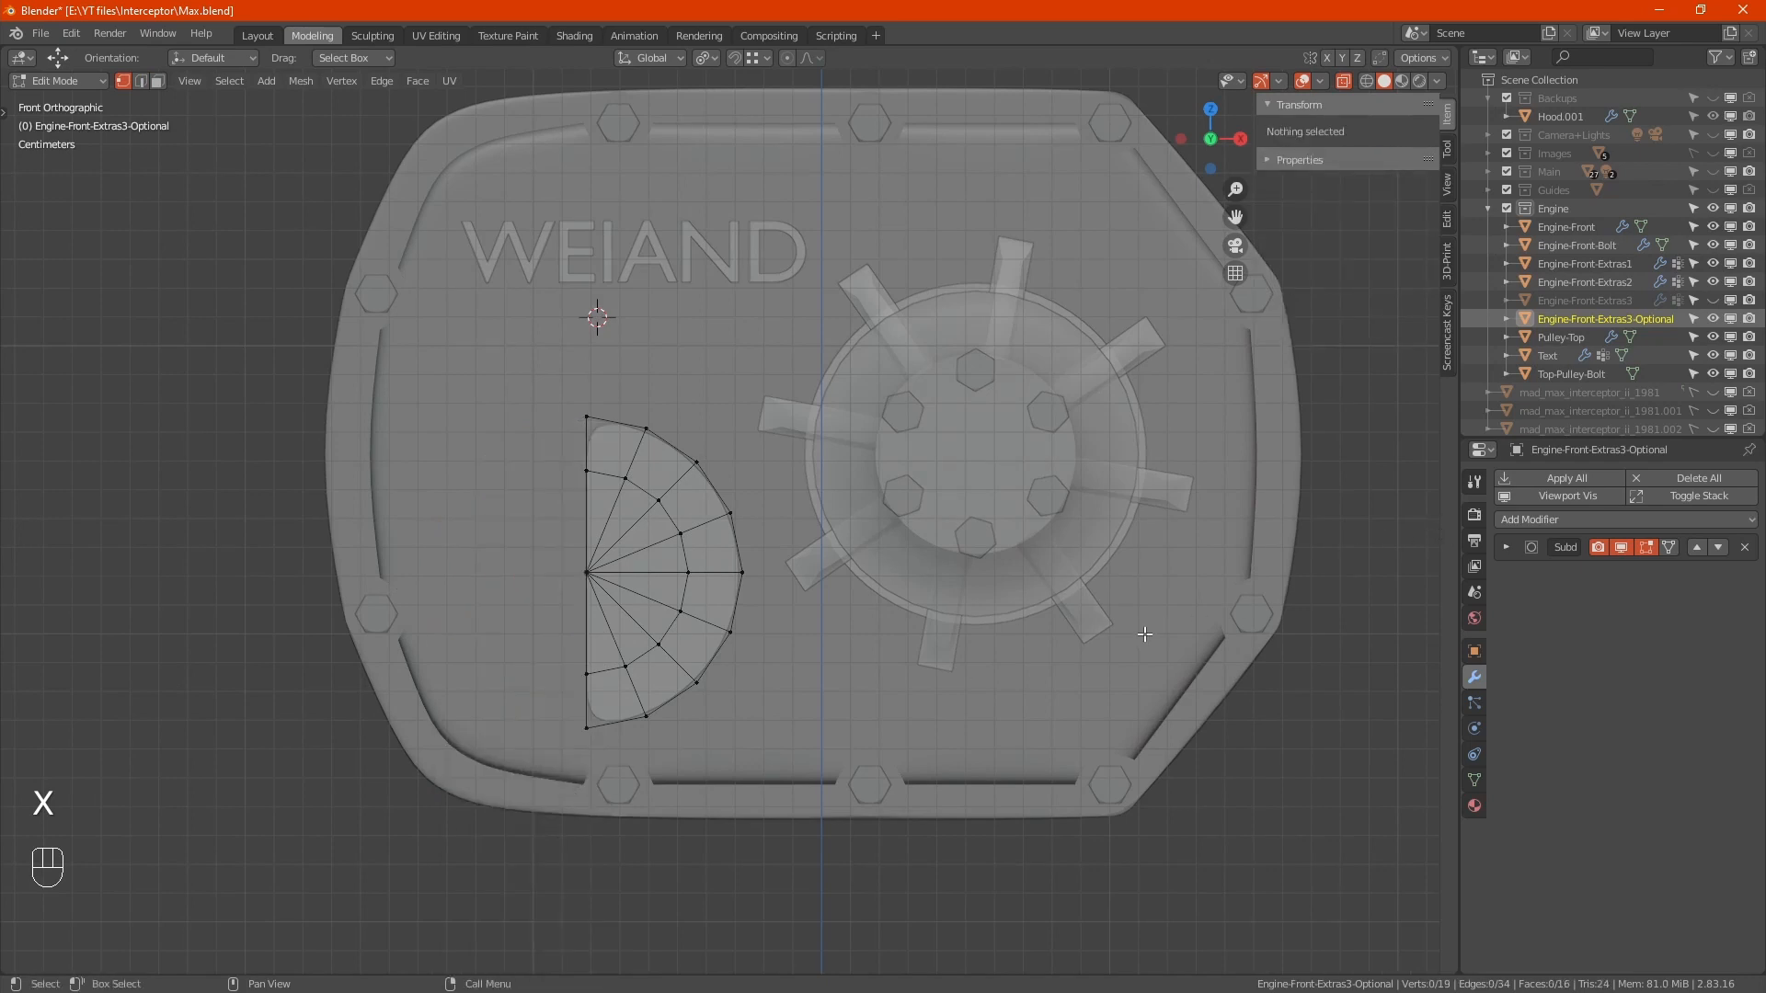
Step: Hide the Subdivision modifier in the viewport and add a Mirror modifier on the X axis to the half disc
{"action": "left_click", "coordinate": [1624, 543]}
{"action": "left_click", "coordinate": [1608, 519]}
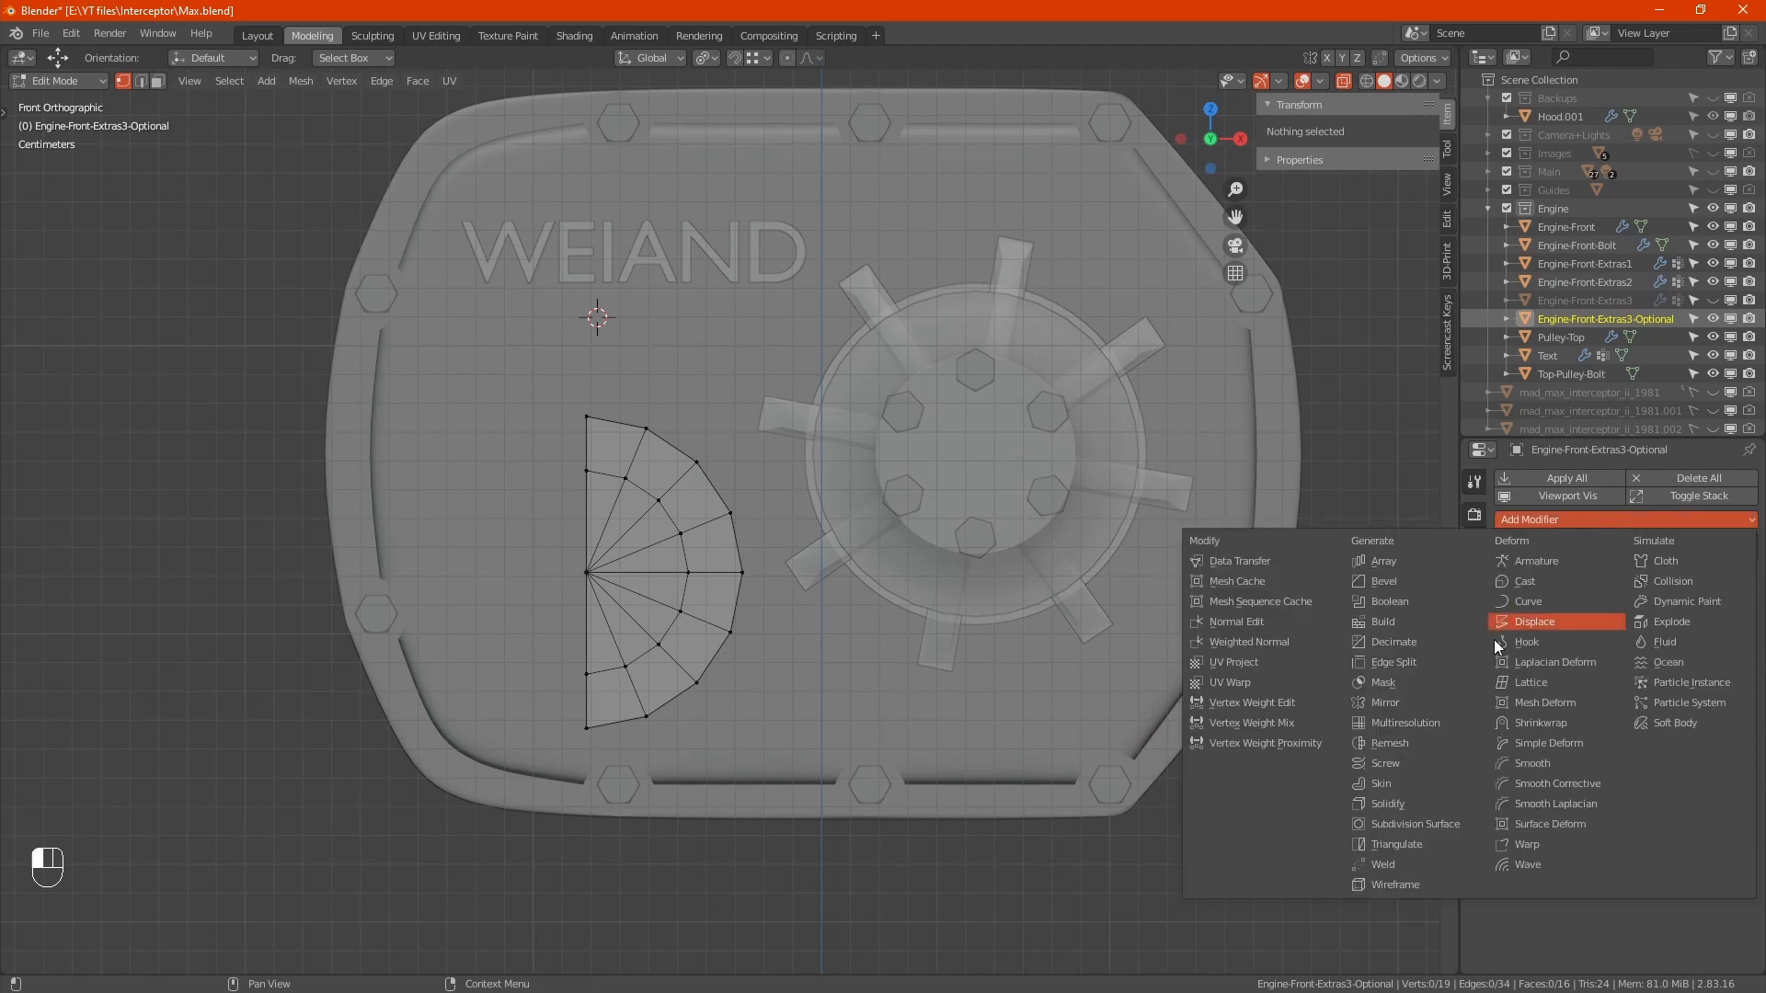
{"action": "left_click", "coordinate": [1432, 705]}
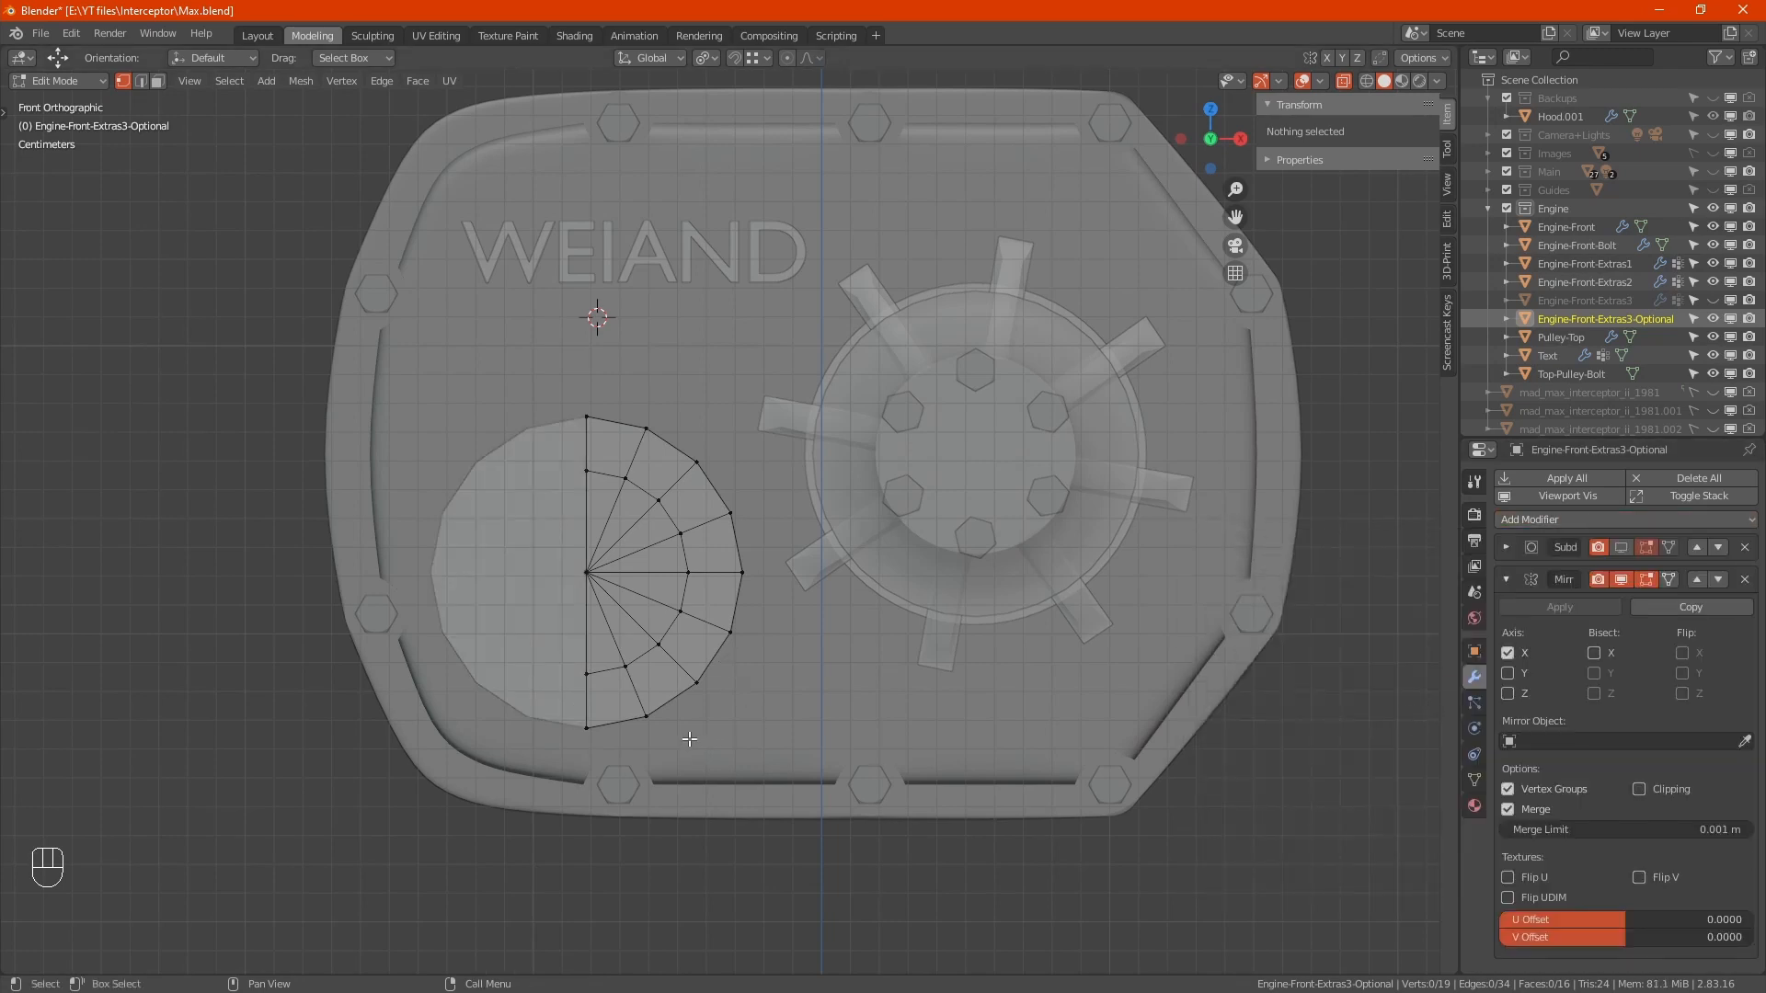
Step: Duplicate the half disc's inner edge loop and place the copy below the disc, about 0.146 m down and 0.015 m back up along Z
{"action": "middle_click_drag", "start_coordinate": [695, 720], "coordinate": [702, 508], "text": "shift"}
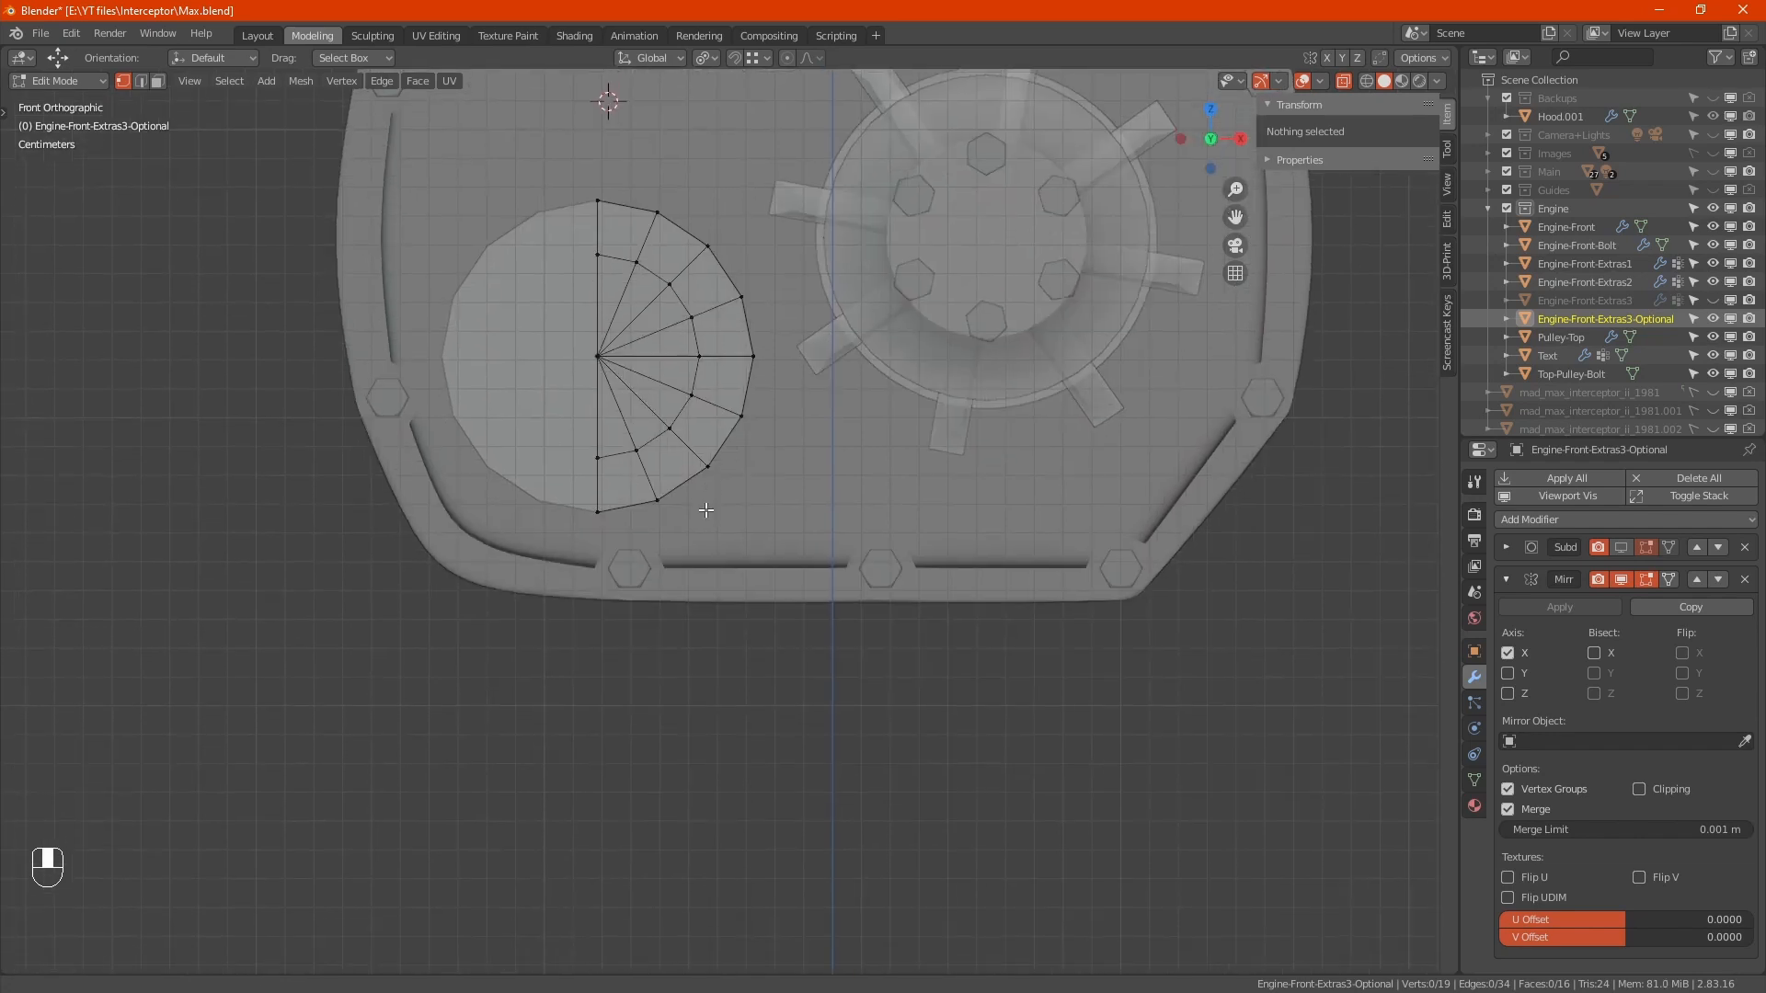
{"action": "left_click", "coordinate": [641, 438], "text": "alt"}
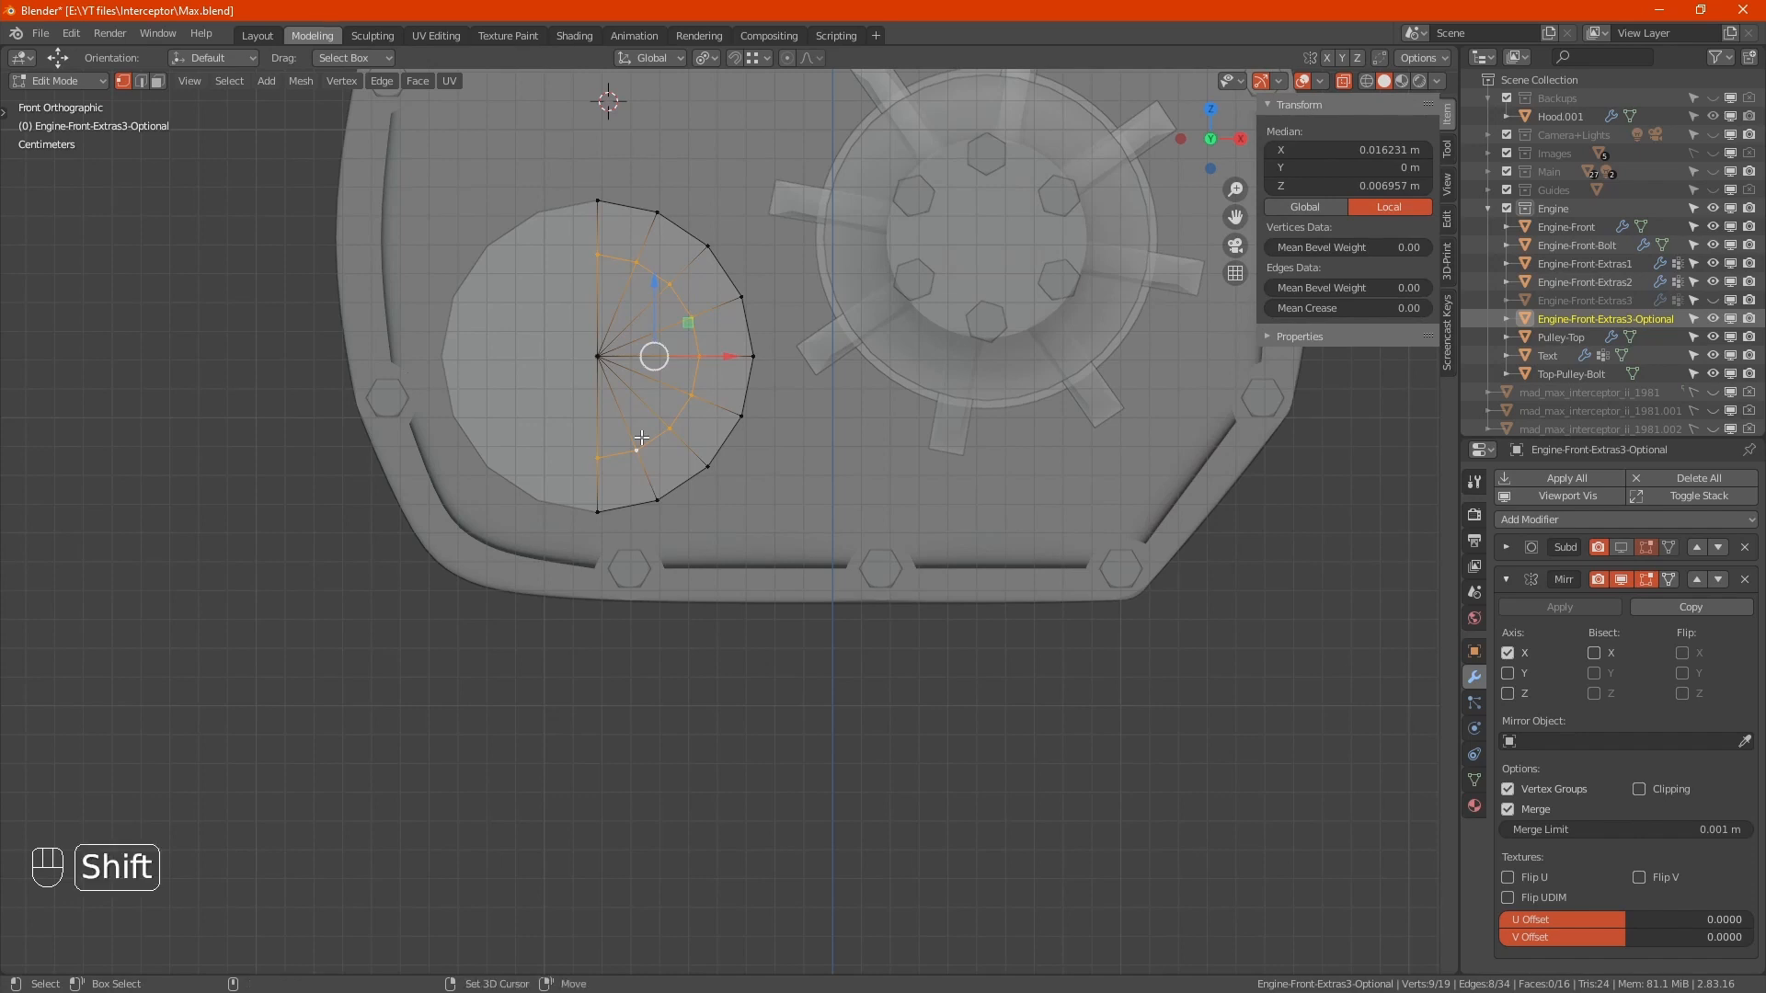
{"action": "key", "text": "shift+d"}
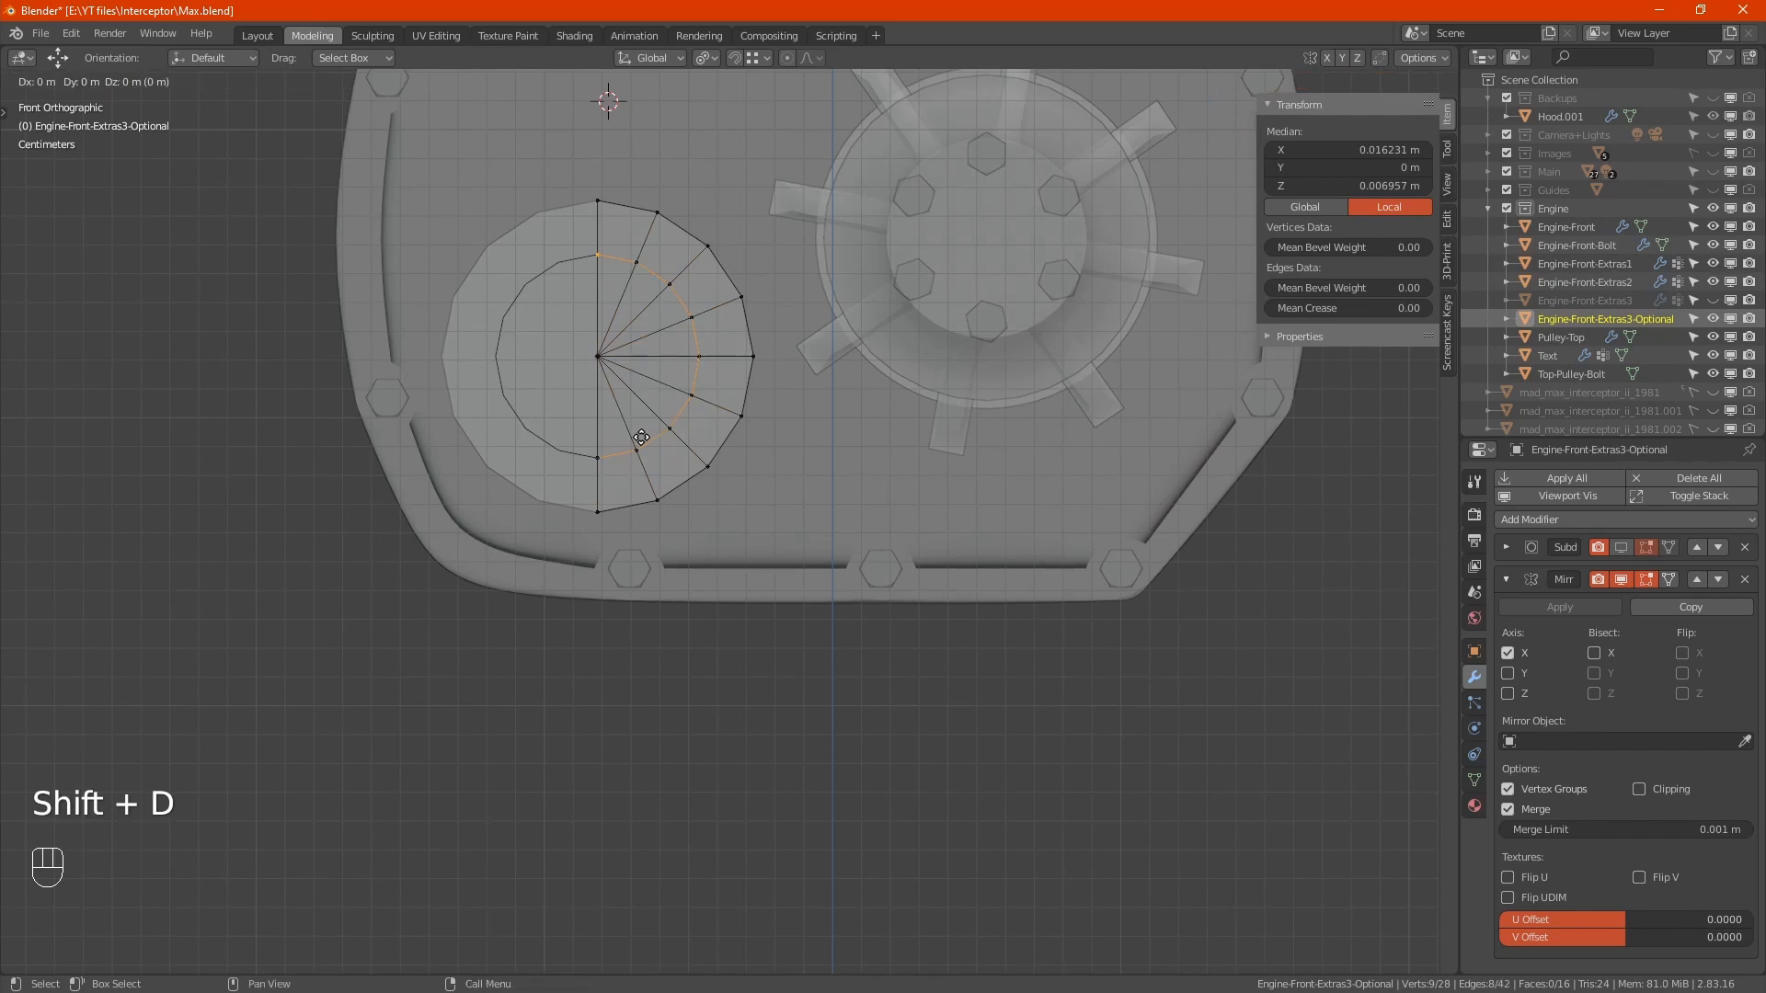
{"action": "key", "text": "z"}
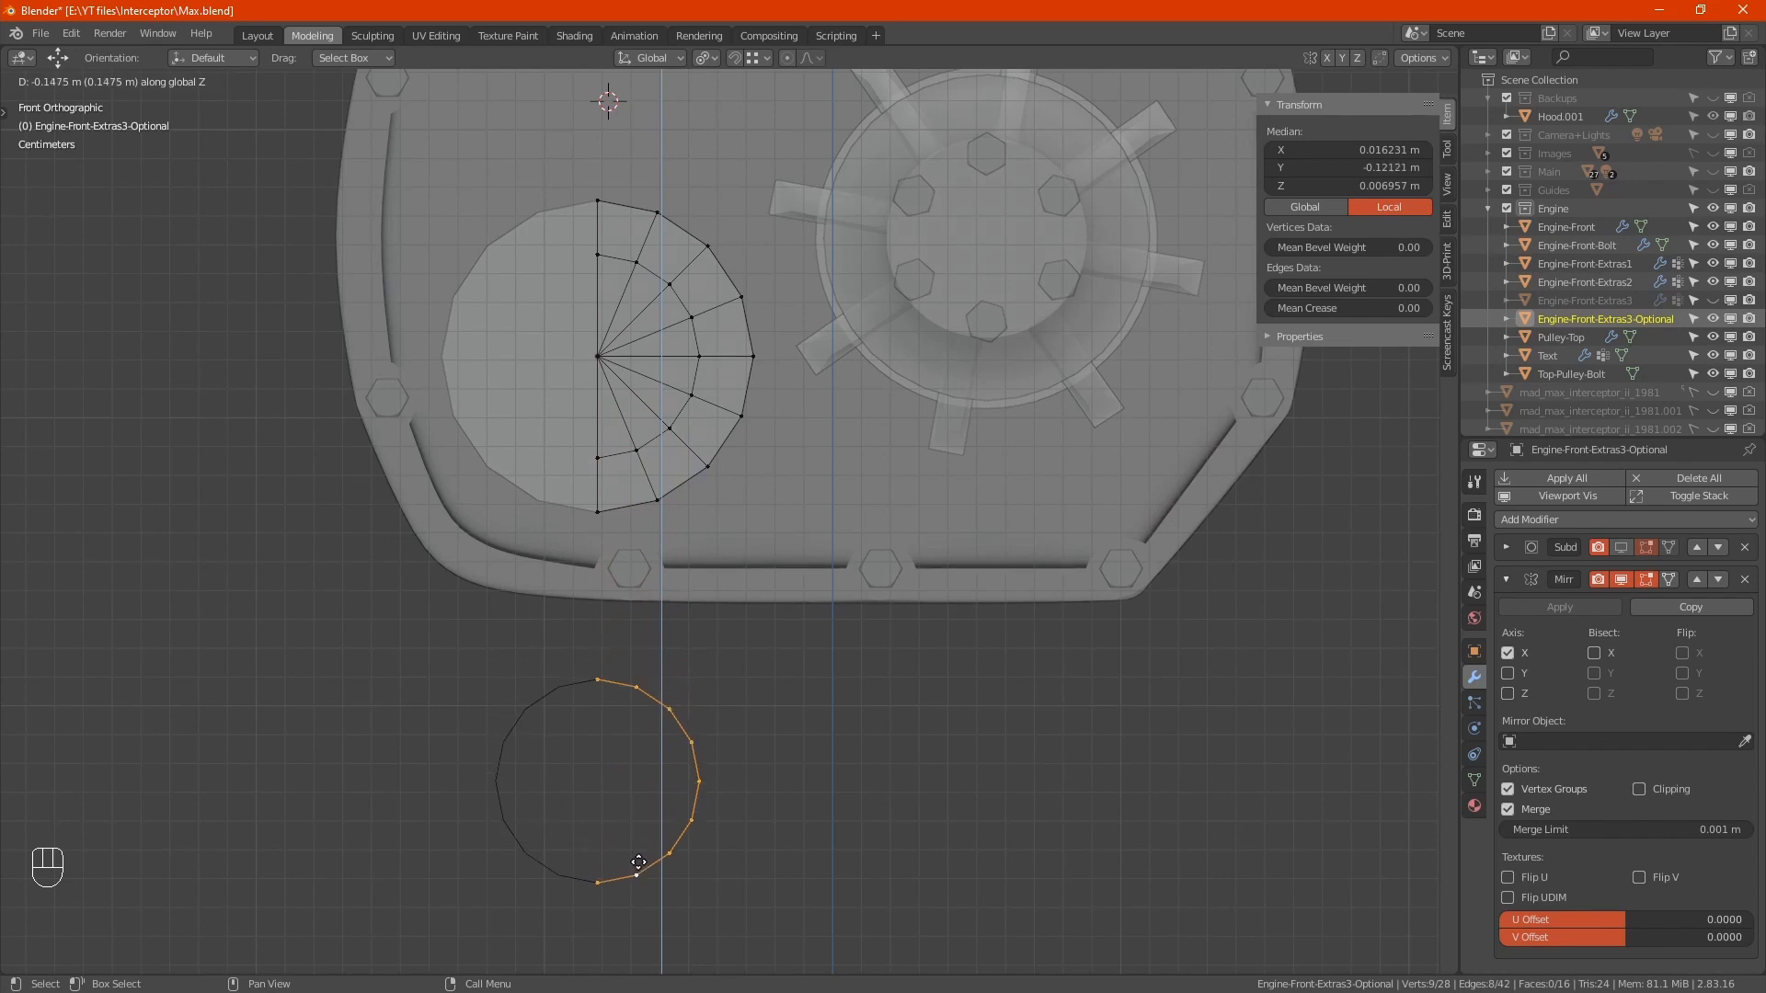
{"action": "left_click", "coordinate": [638, 857]}
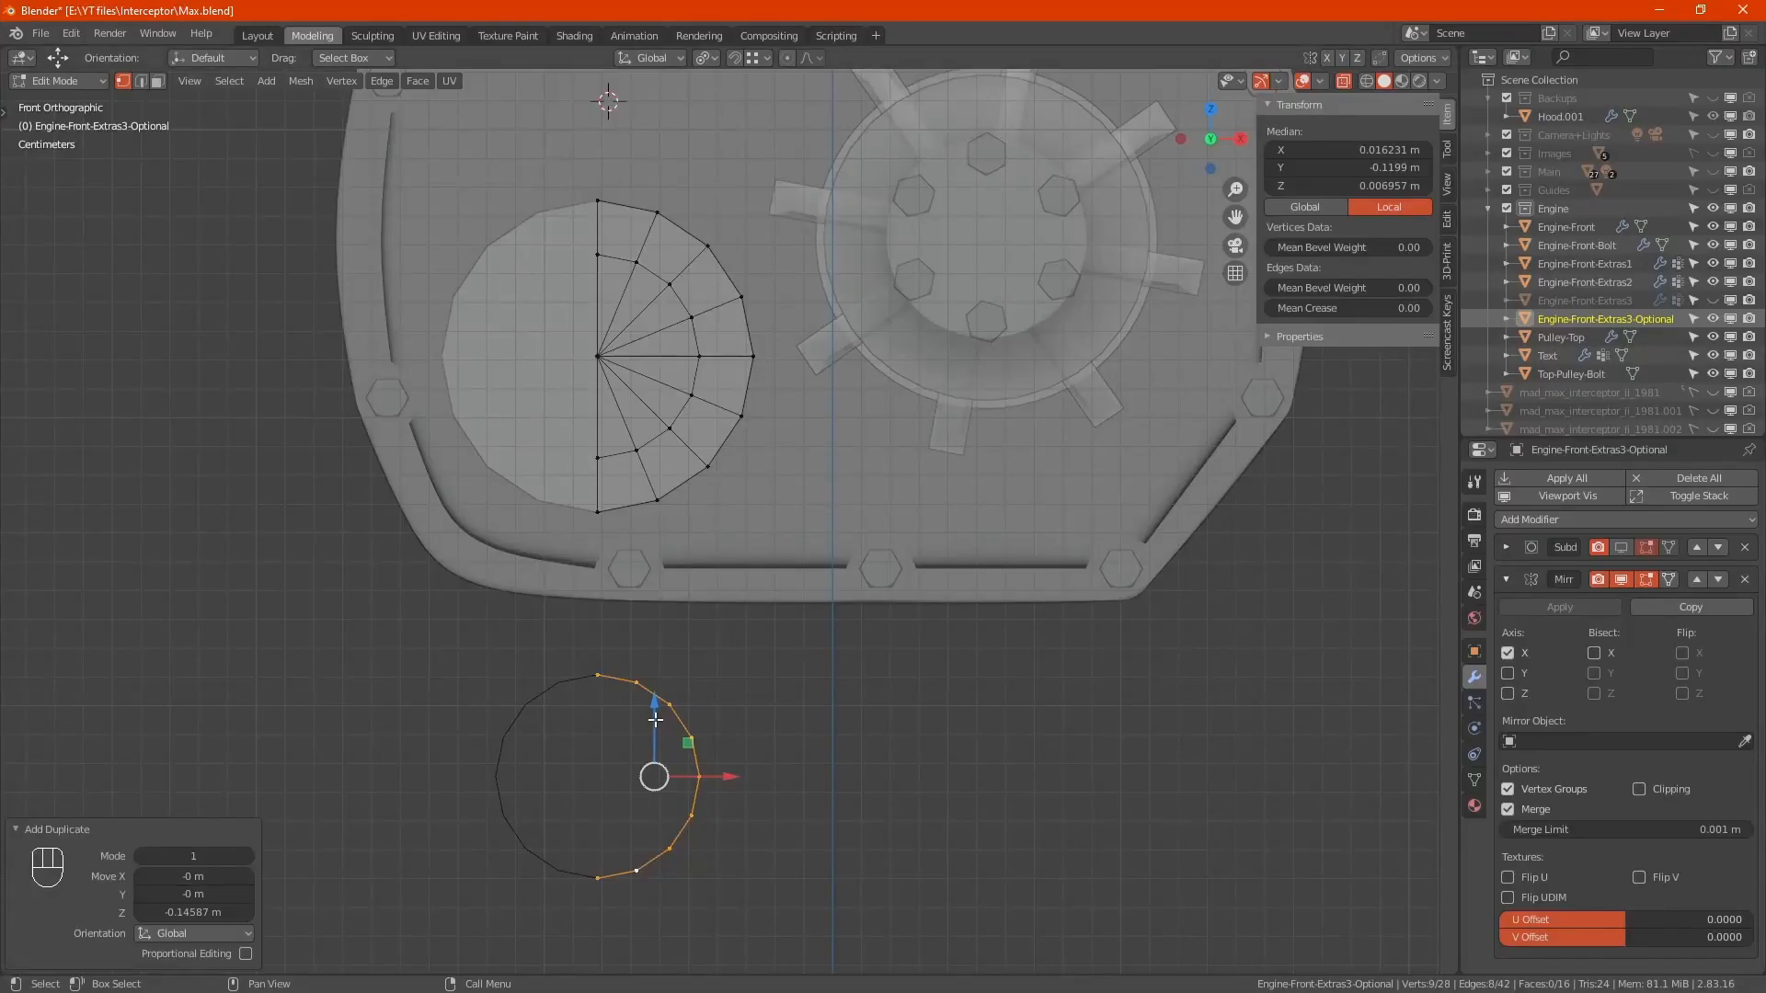
{"action": "key", "text": "g"}
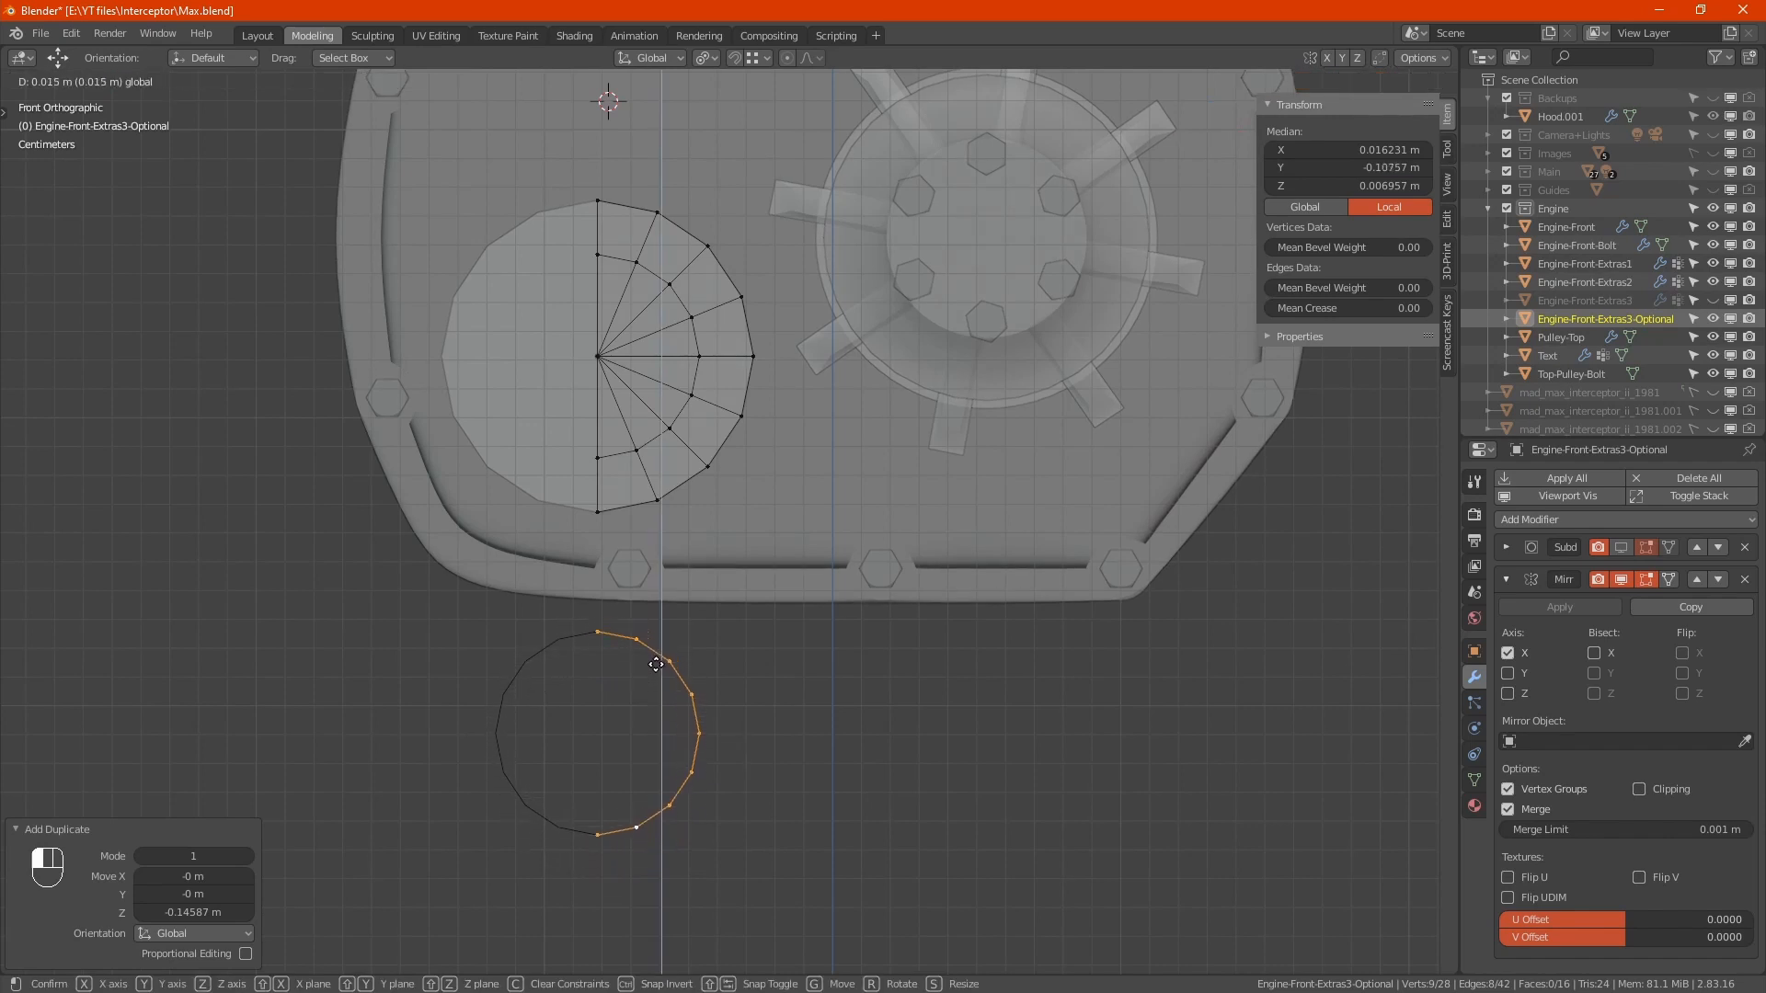
{"action": "left_click", "coordinate": [745, 679]}
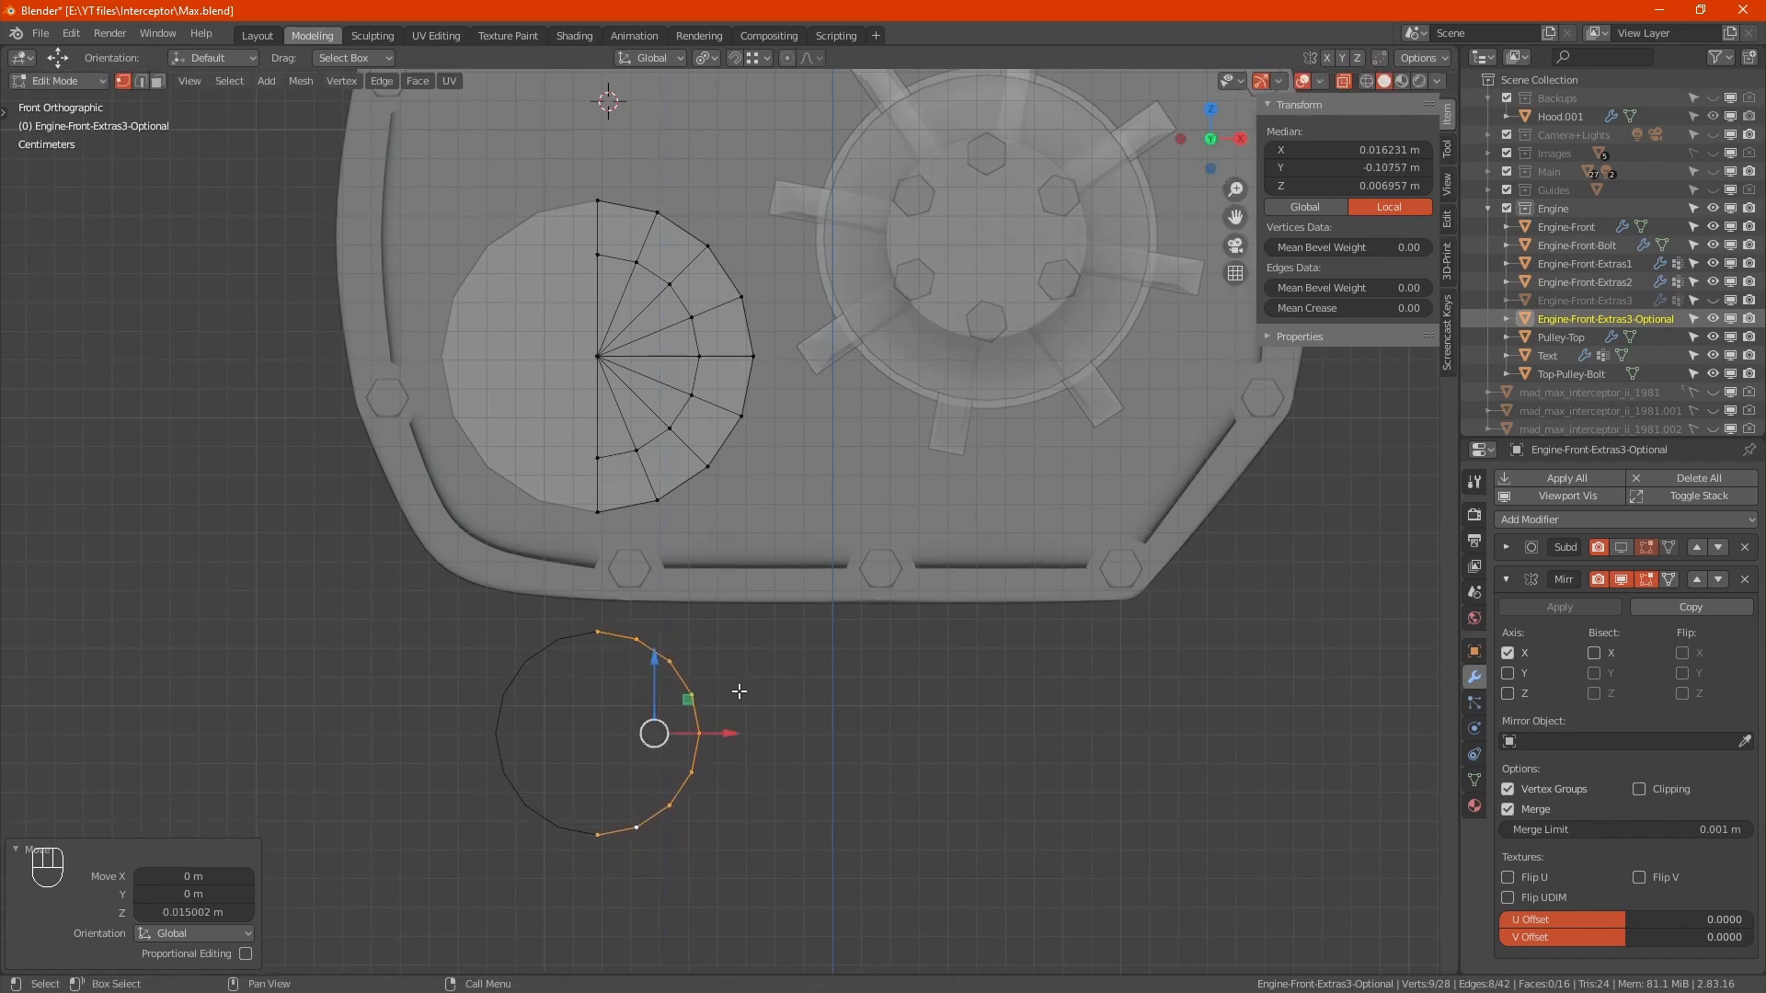
Step: Fill three faces between the disc's lower outer edges and the upper edges of the duplicated arc, starting at the centre line
{"action": "key", "text": "2"}
{"action": "left_click", "coordinate": [627, 511]}
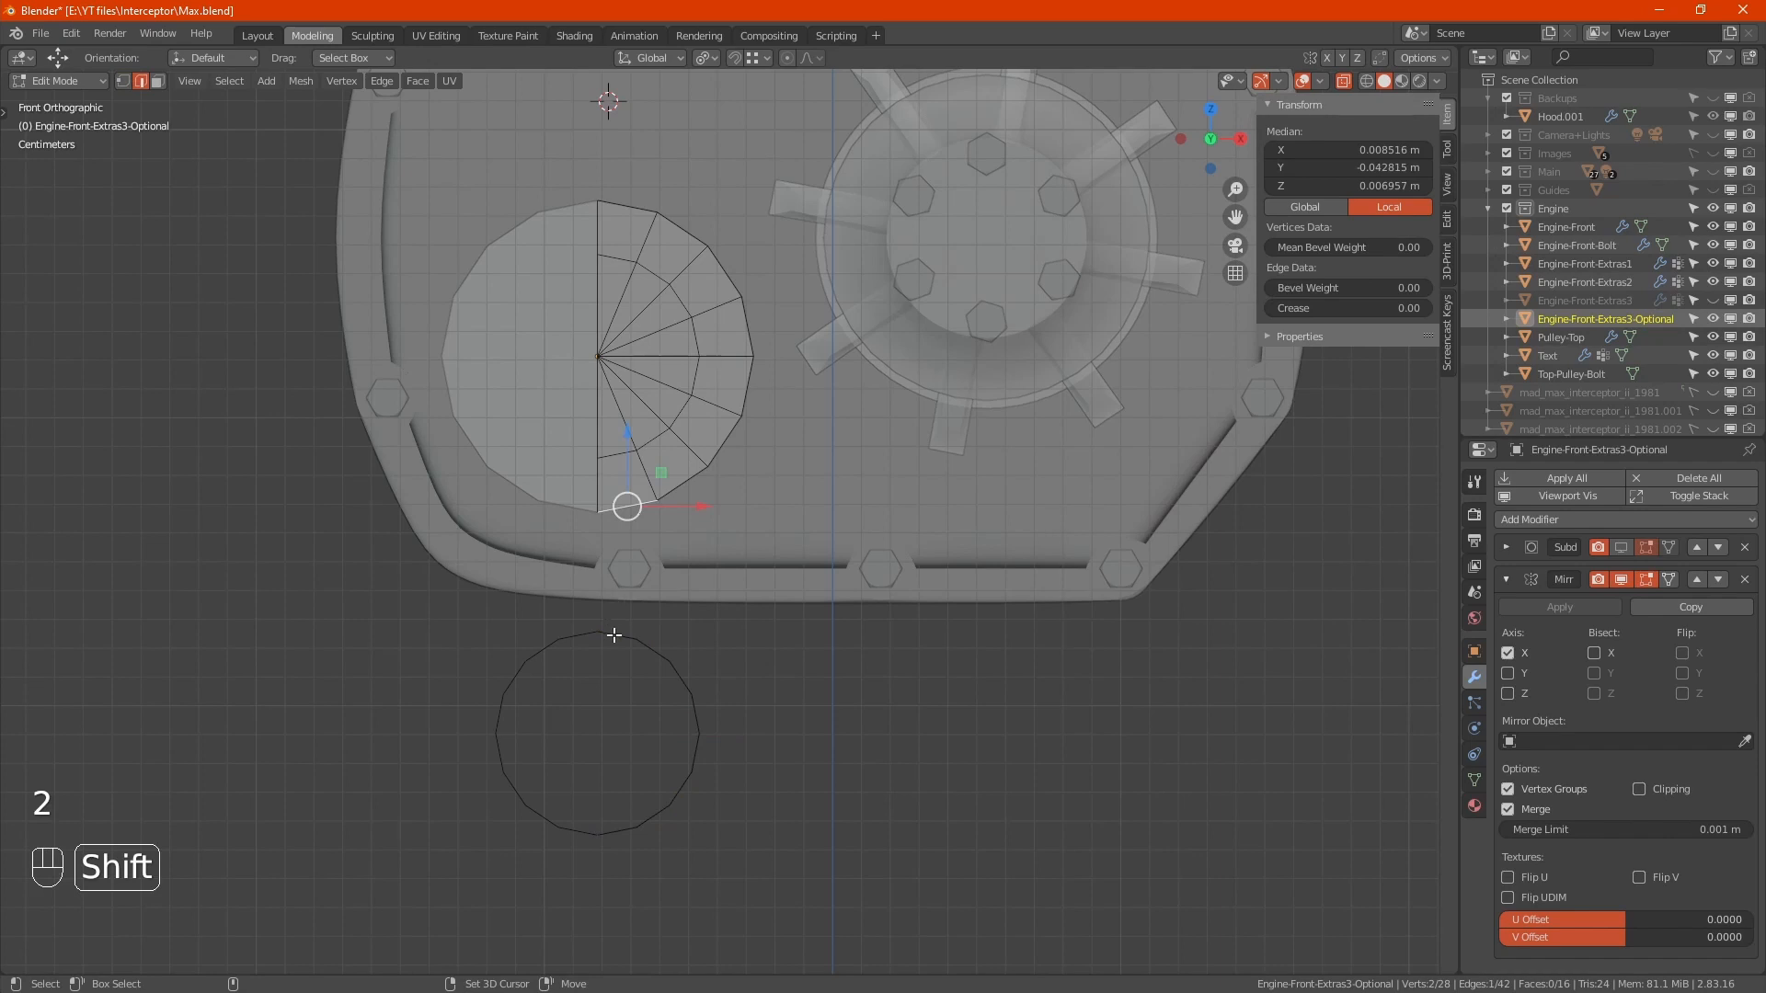
{"action": "left_click", "coordinate": [612, 635], "text": "shift"}
{"action": "key", "text": "f"}
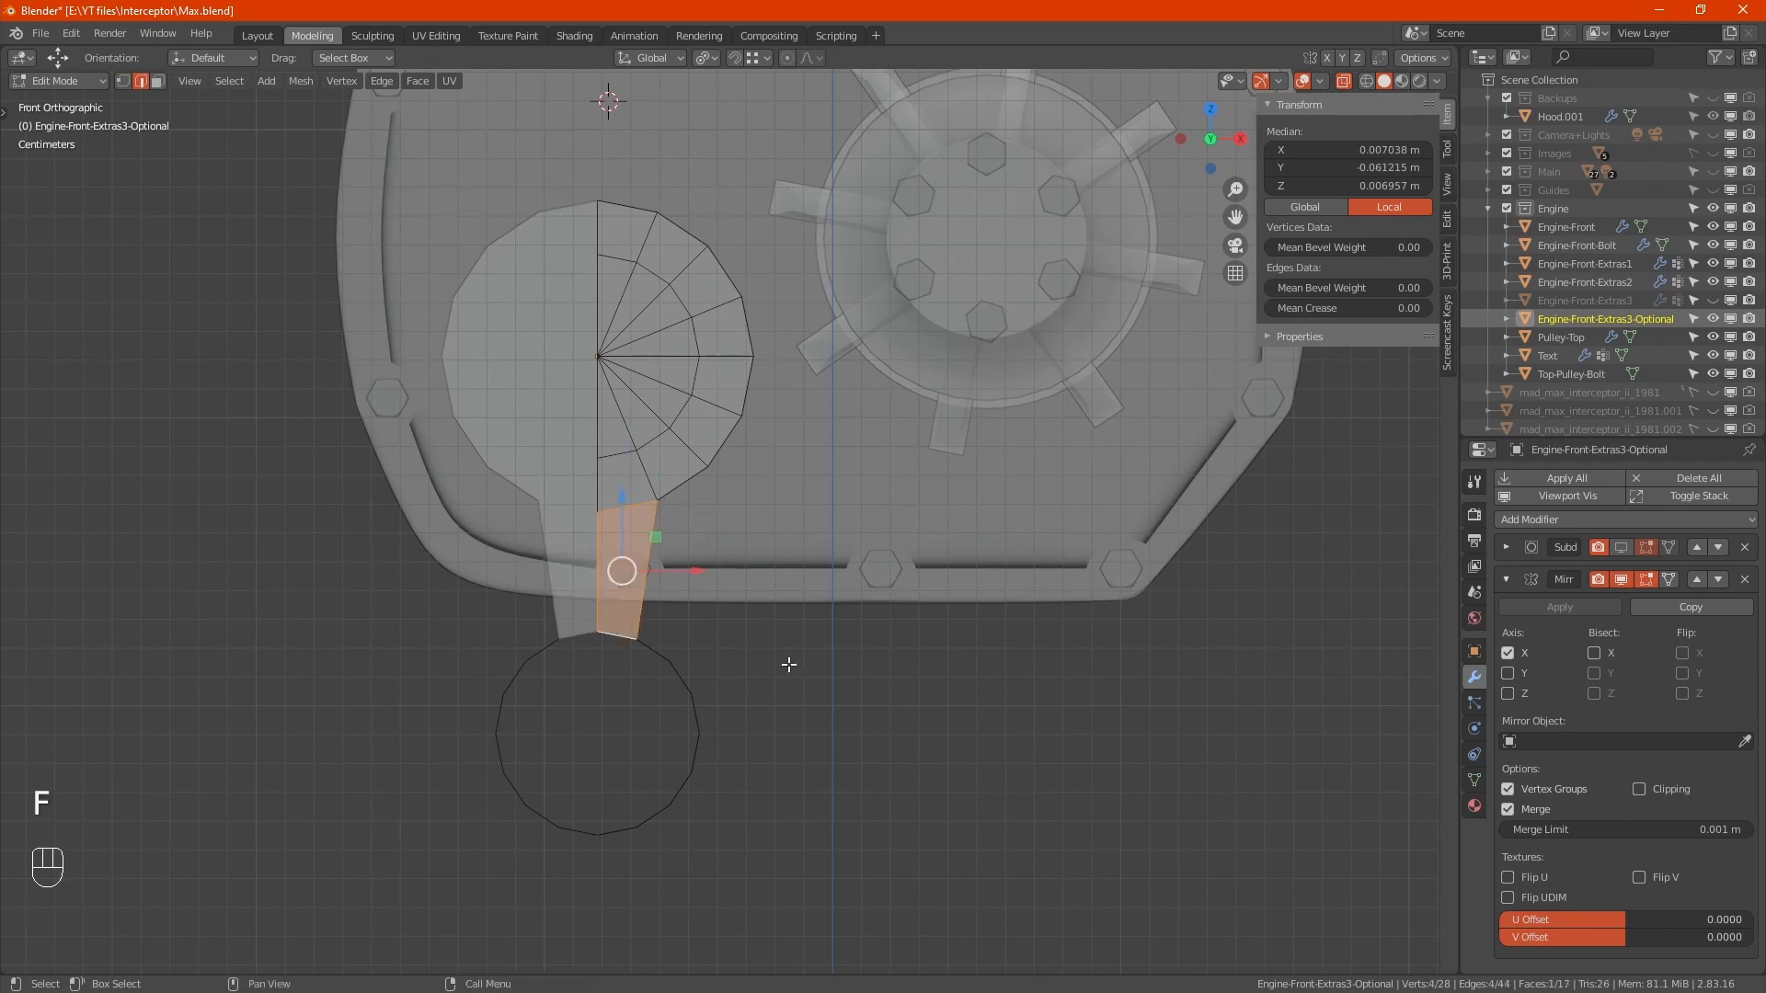
{"action": "left_click", "coordinate": [645, 575]}
{"action": "key", "text": "f"}
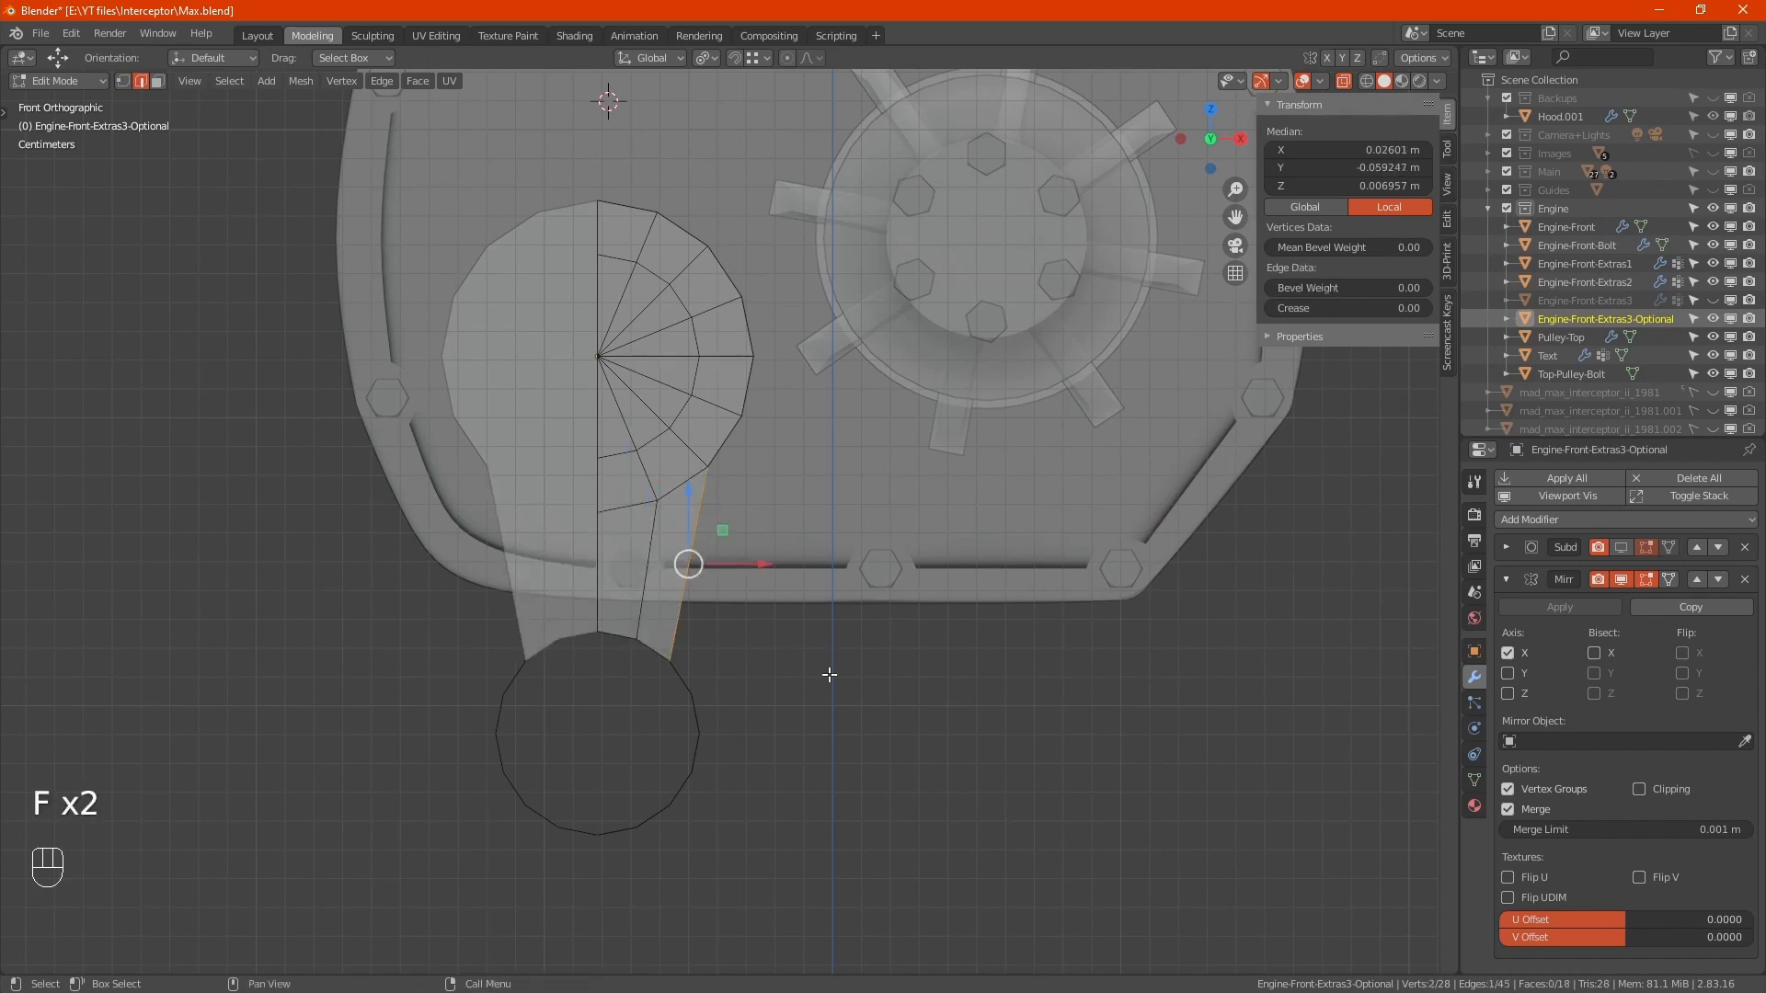
{"action": "key", "text": "f"}
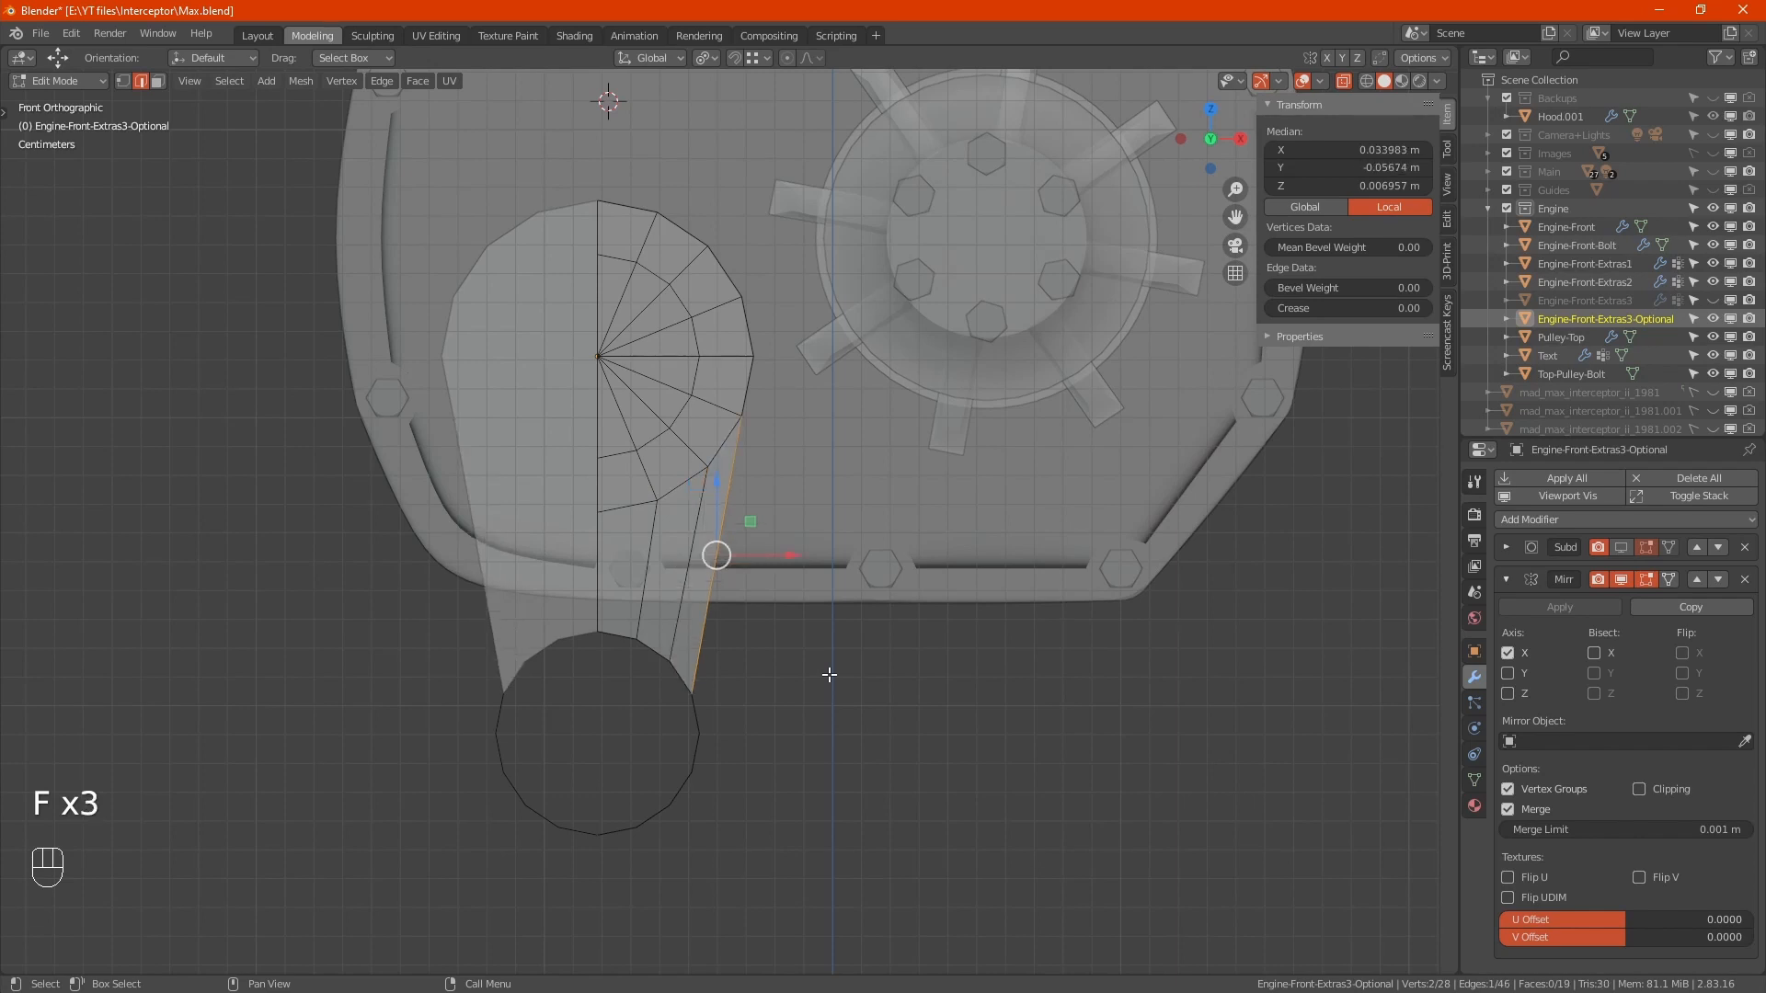
Step: Extrude the duplicated arc's full edge loop in place without scaling and fill the lower half circle with a single face
{"action": "left_click", "coordinate": [651, 660], "text": "alt"}
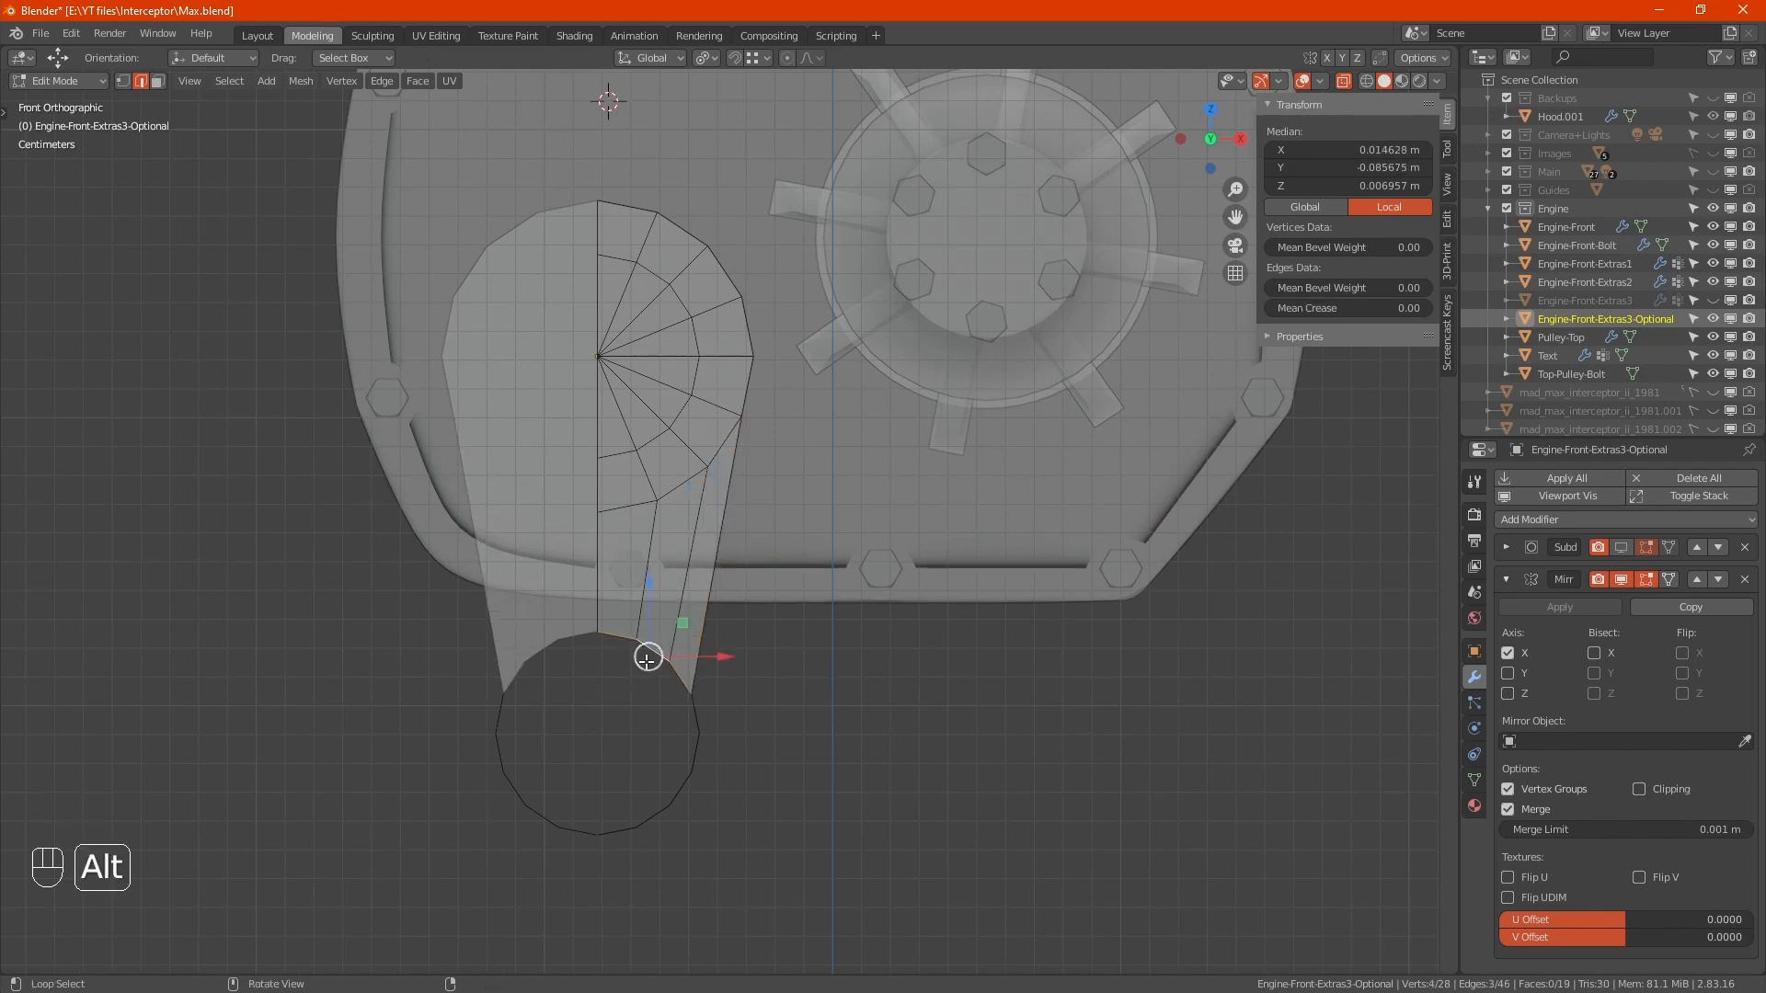
{"action": "left_click", "coordinate": [687, 753], "text": "alt+shift"}
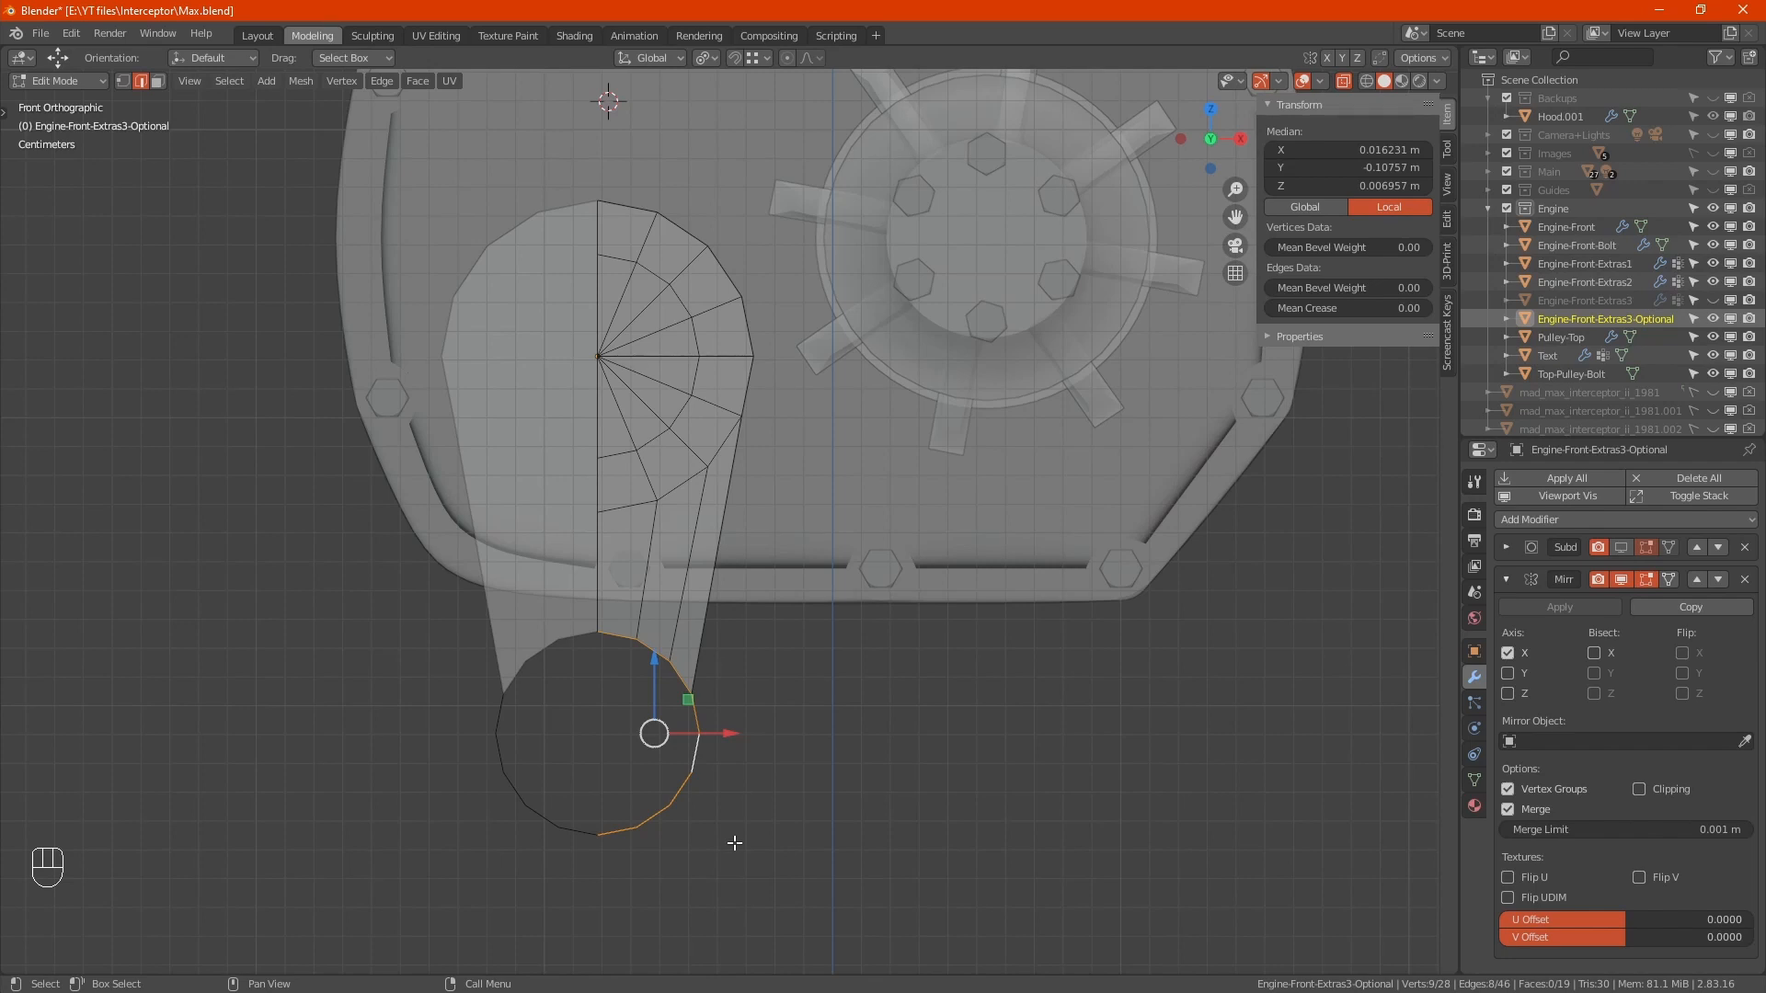
{"action": "key", "text": "e"}
{"action": "key", "text": "s"}
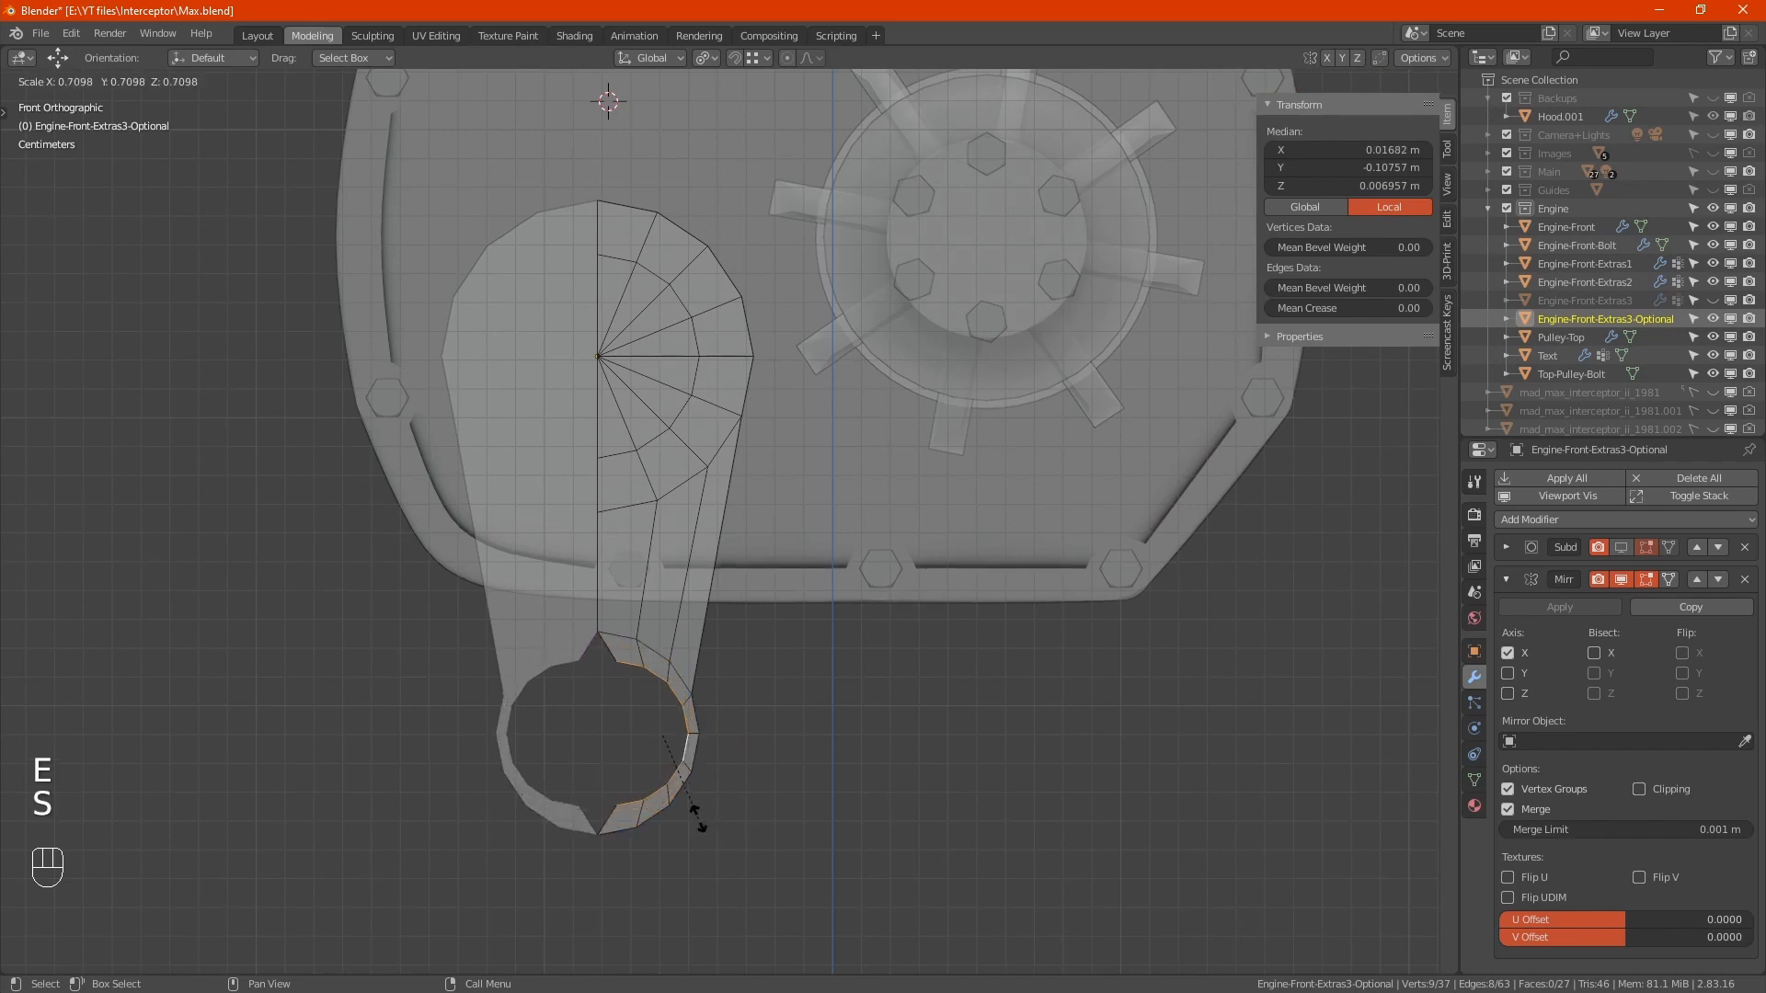
{"action": "right_click", "coordinate": [696, 818]}
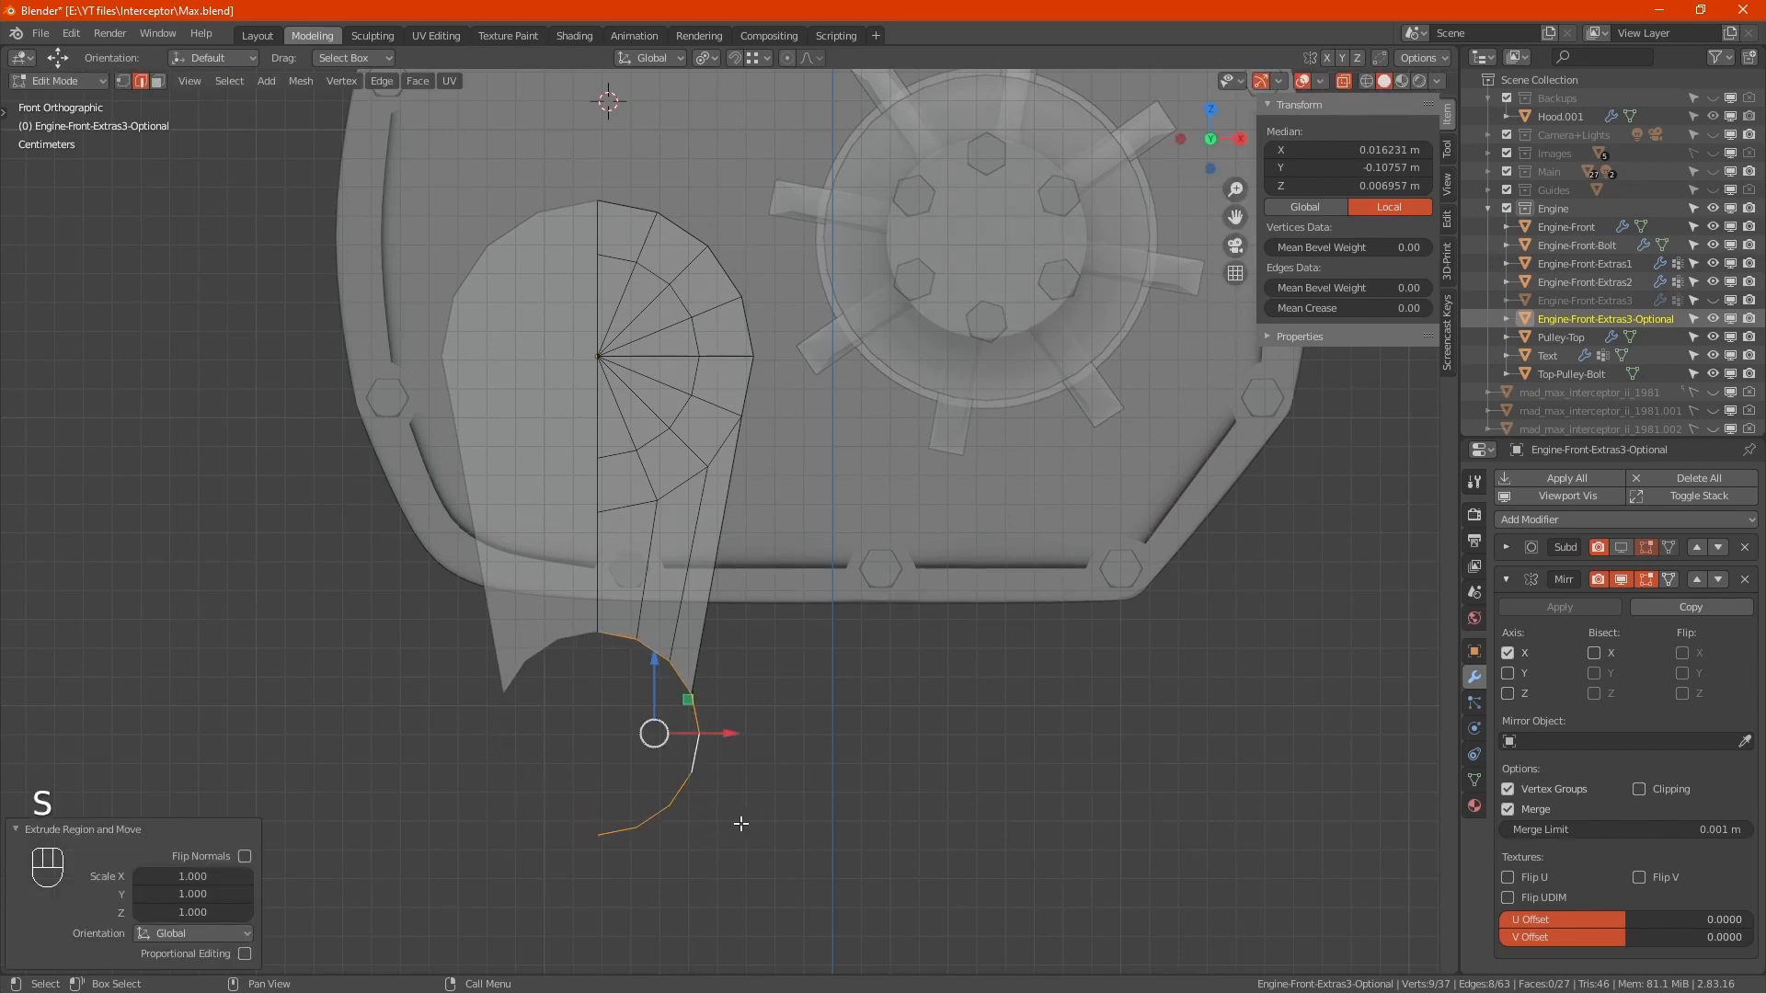
{"action": "key", "text": "f"}
{"action": "scroll", "coordinate": [715, 789], "scroll_direction": "up", "scroll_amount": 2}
Step: Knife-cut the lower half-circle face horizontally from its outermost rim vertex to the vertical centre line
{"action": "key", "text": "1"}
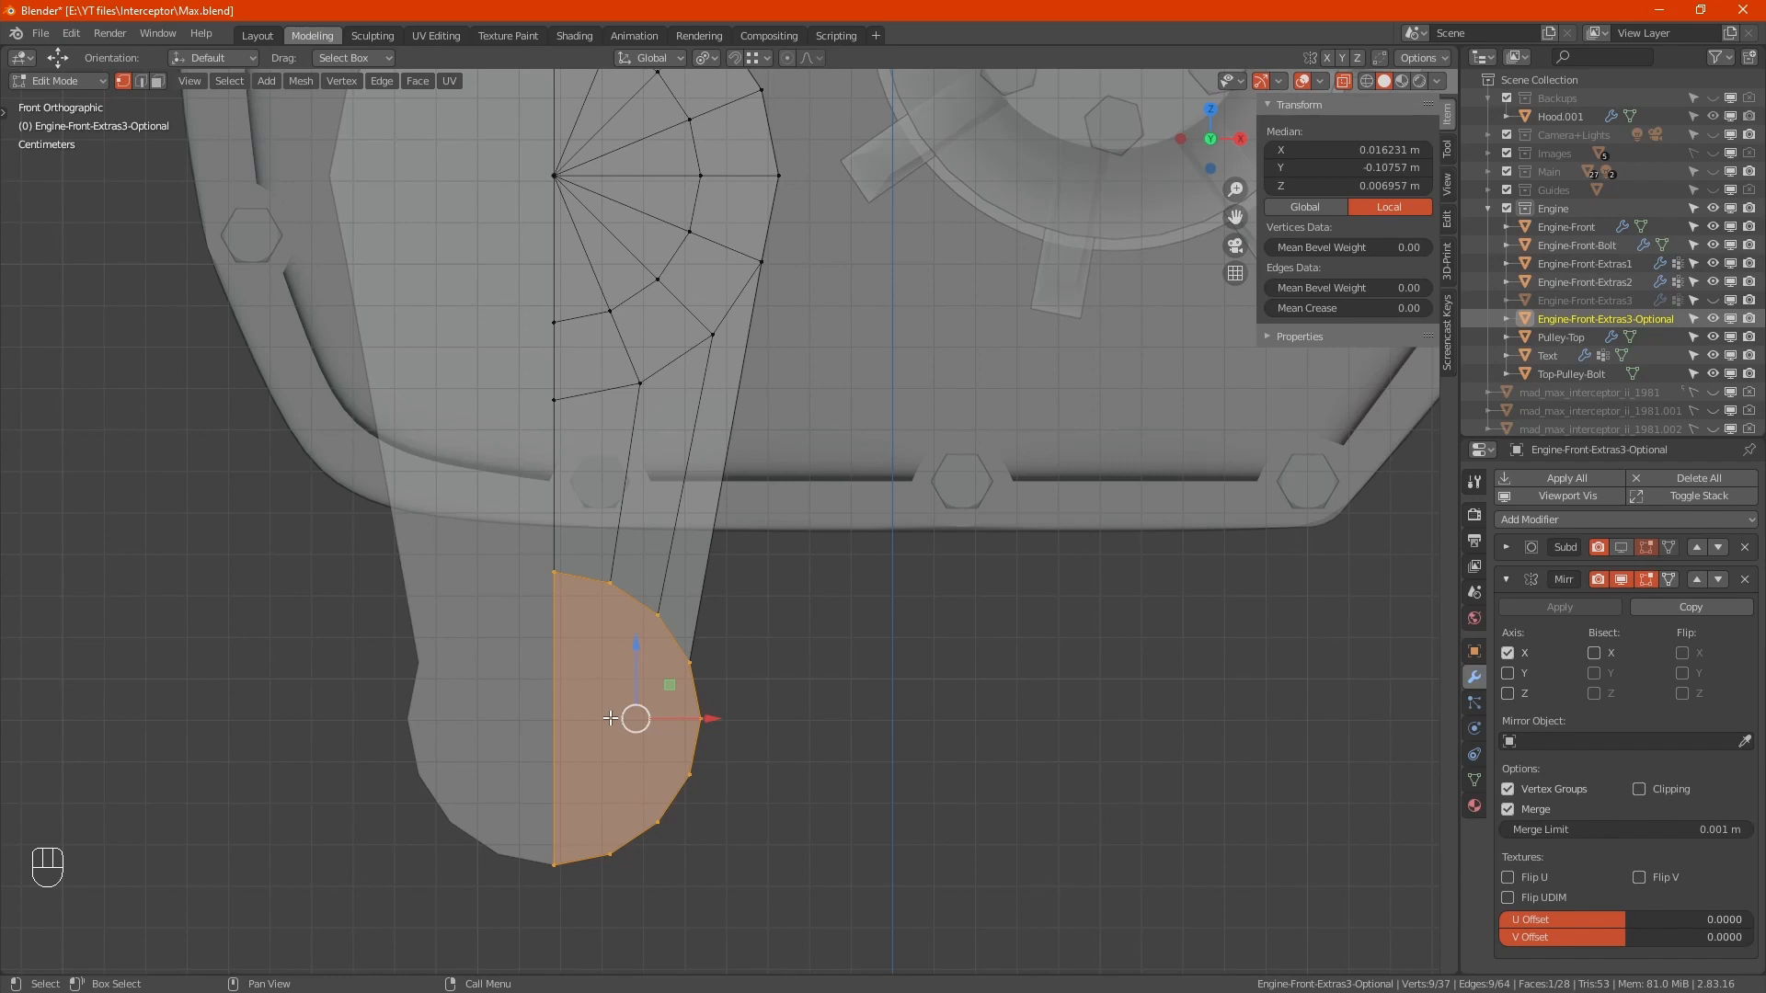
{"action": "key", "text": "k"}
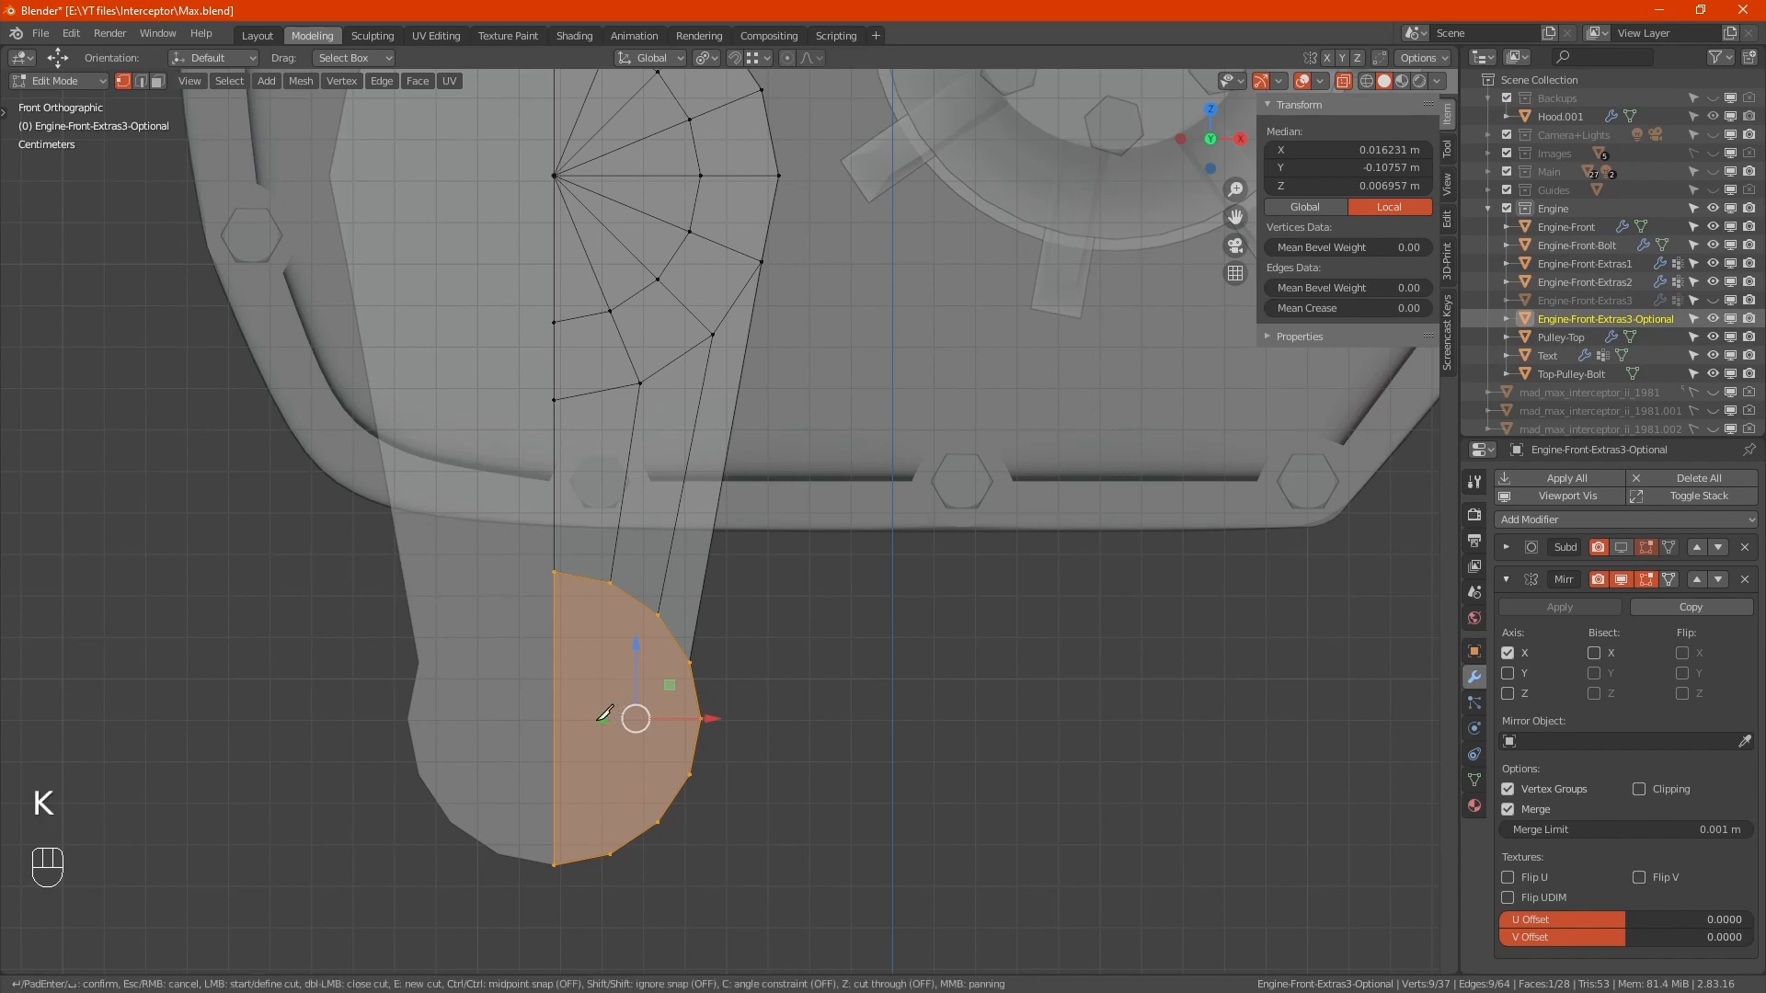
{"action": "left_click", "coordinate": [702, 719]}
{"action": "key", "text": "c"}
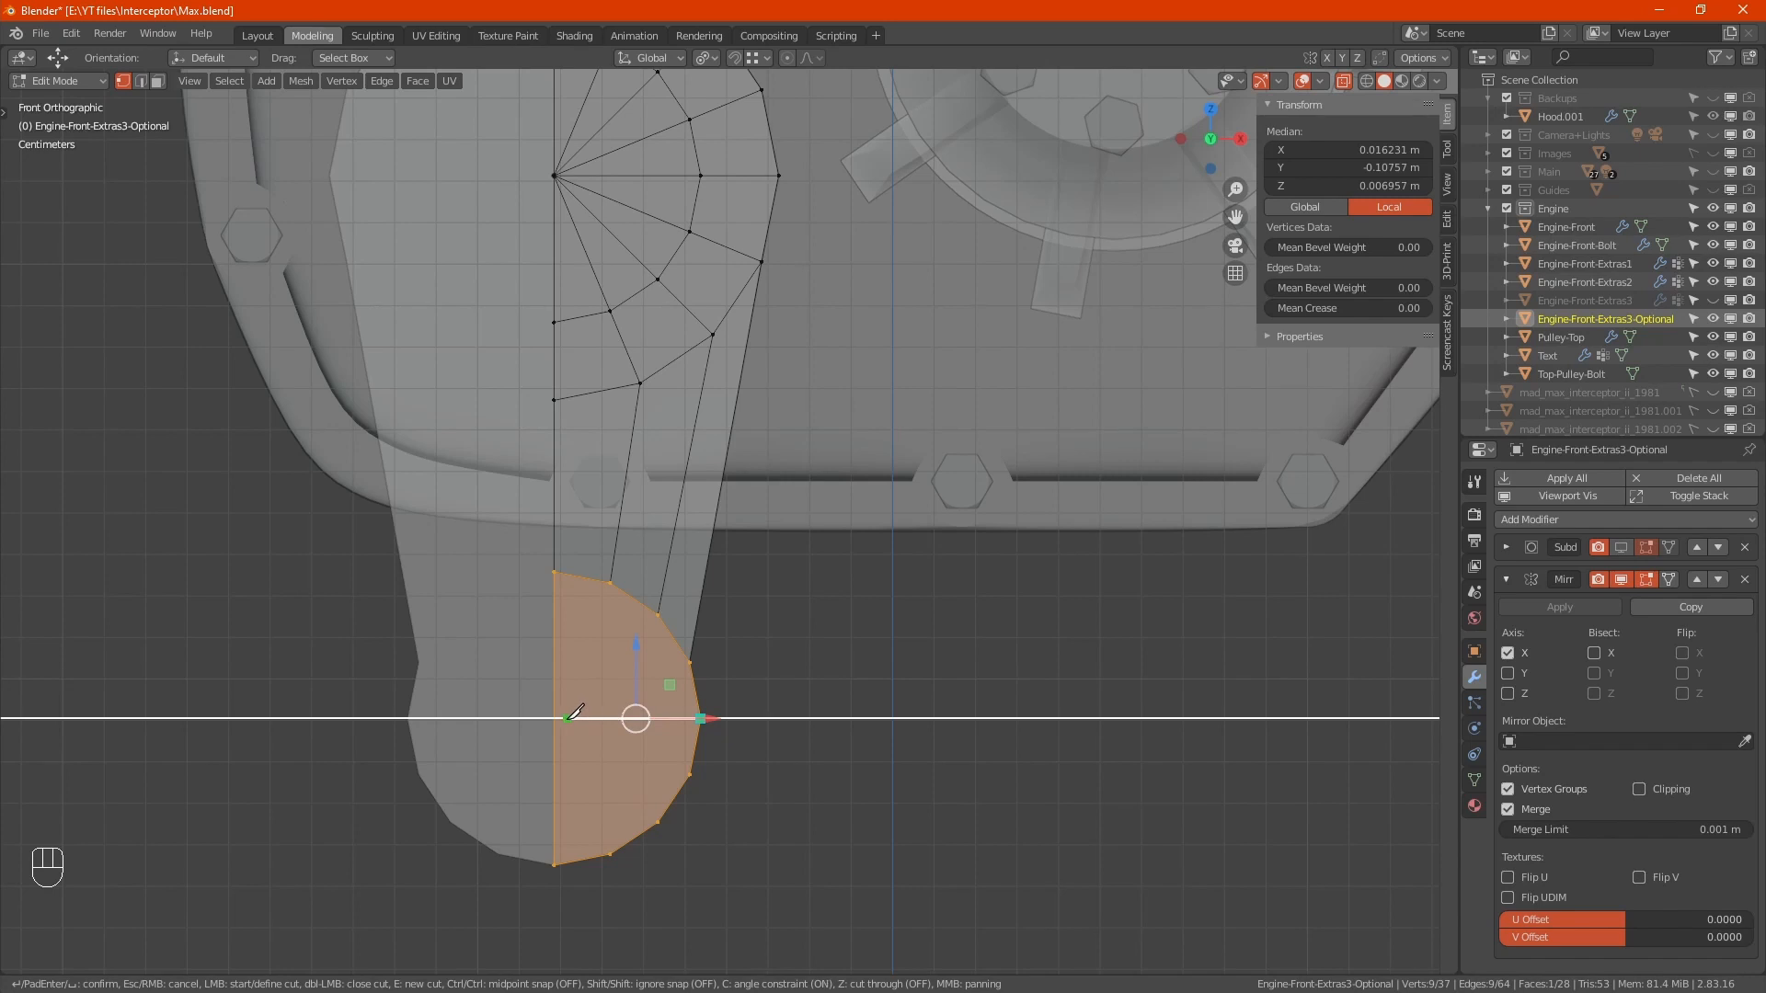
{"action": "left_click", "coordinate": [557, 716]}
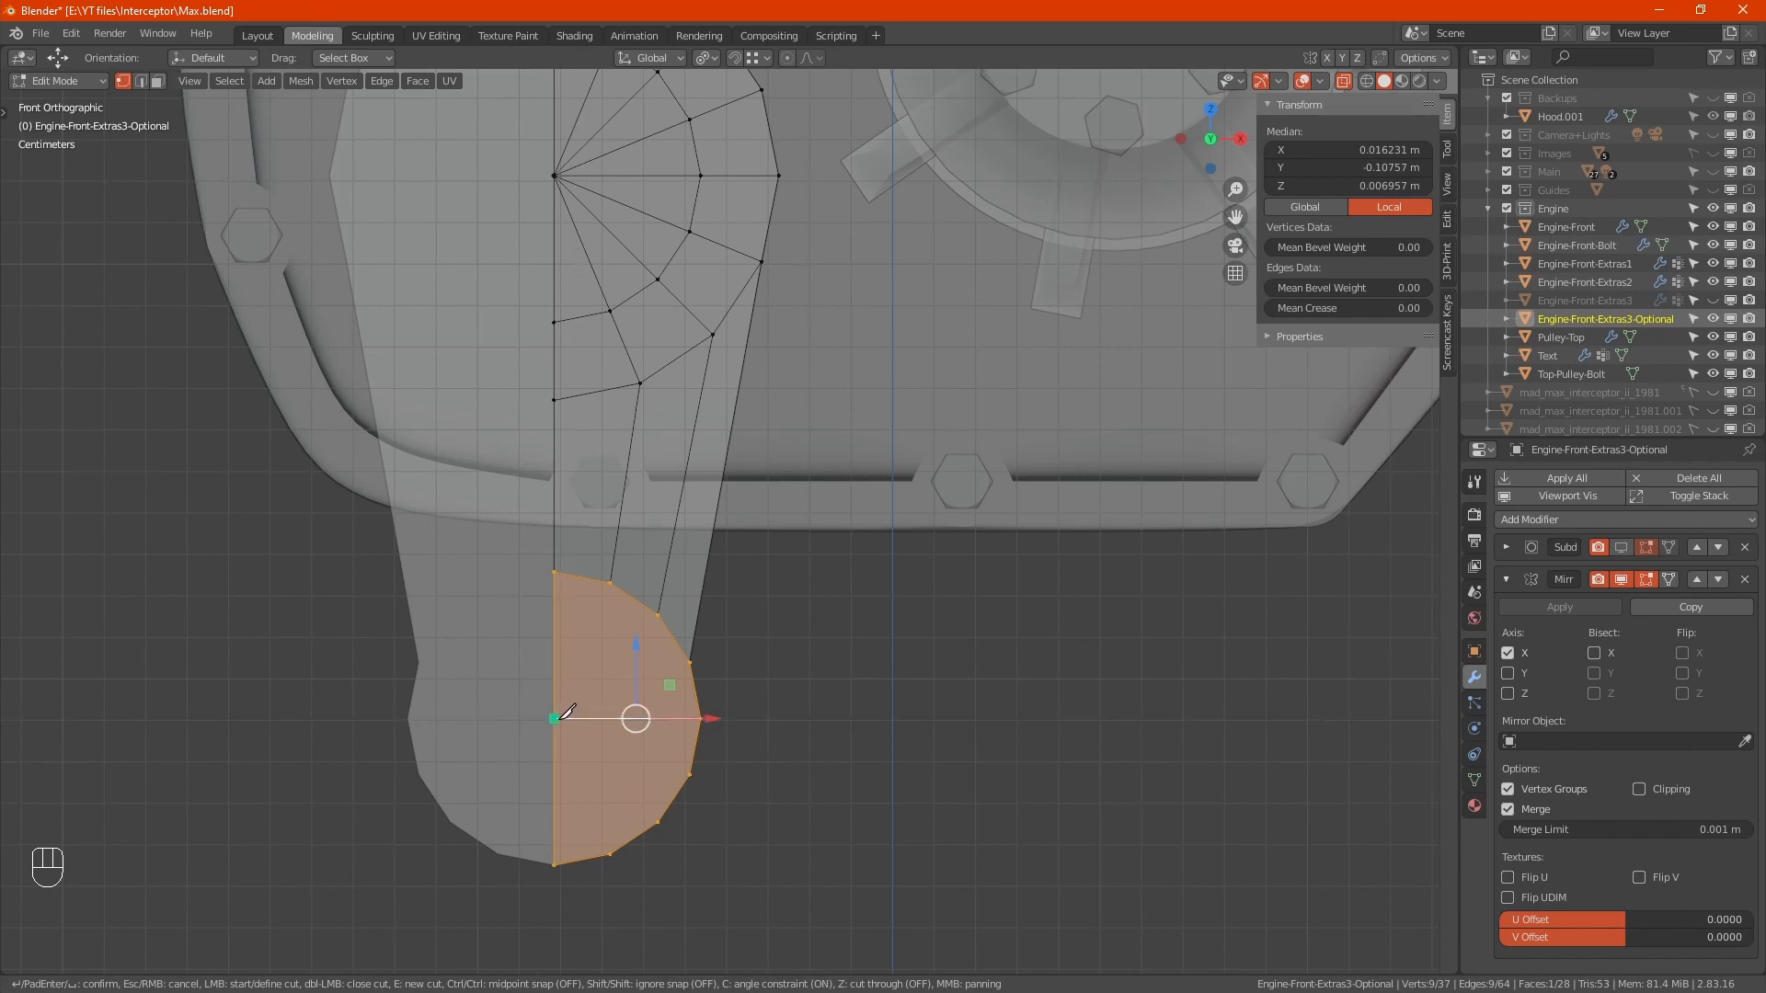
{"action": "left_click", "coordinate": [555, 718]}
{"action": "key", "text": "Return"}
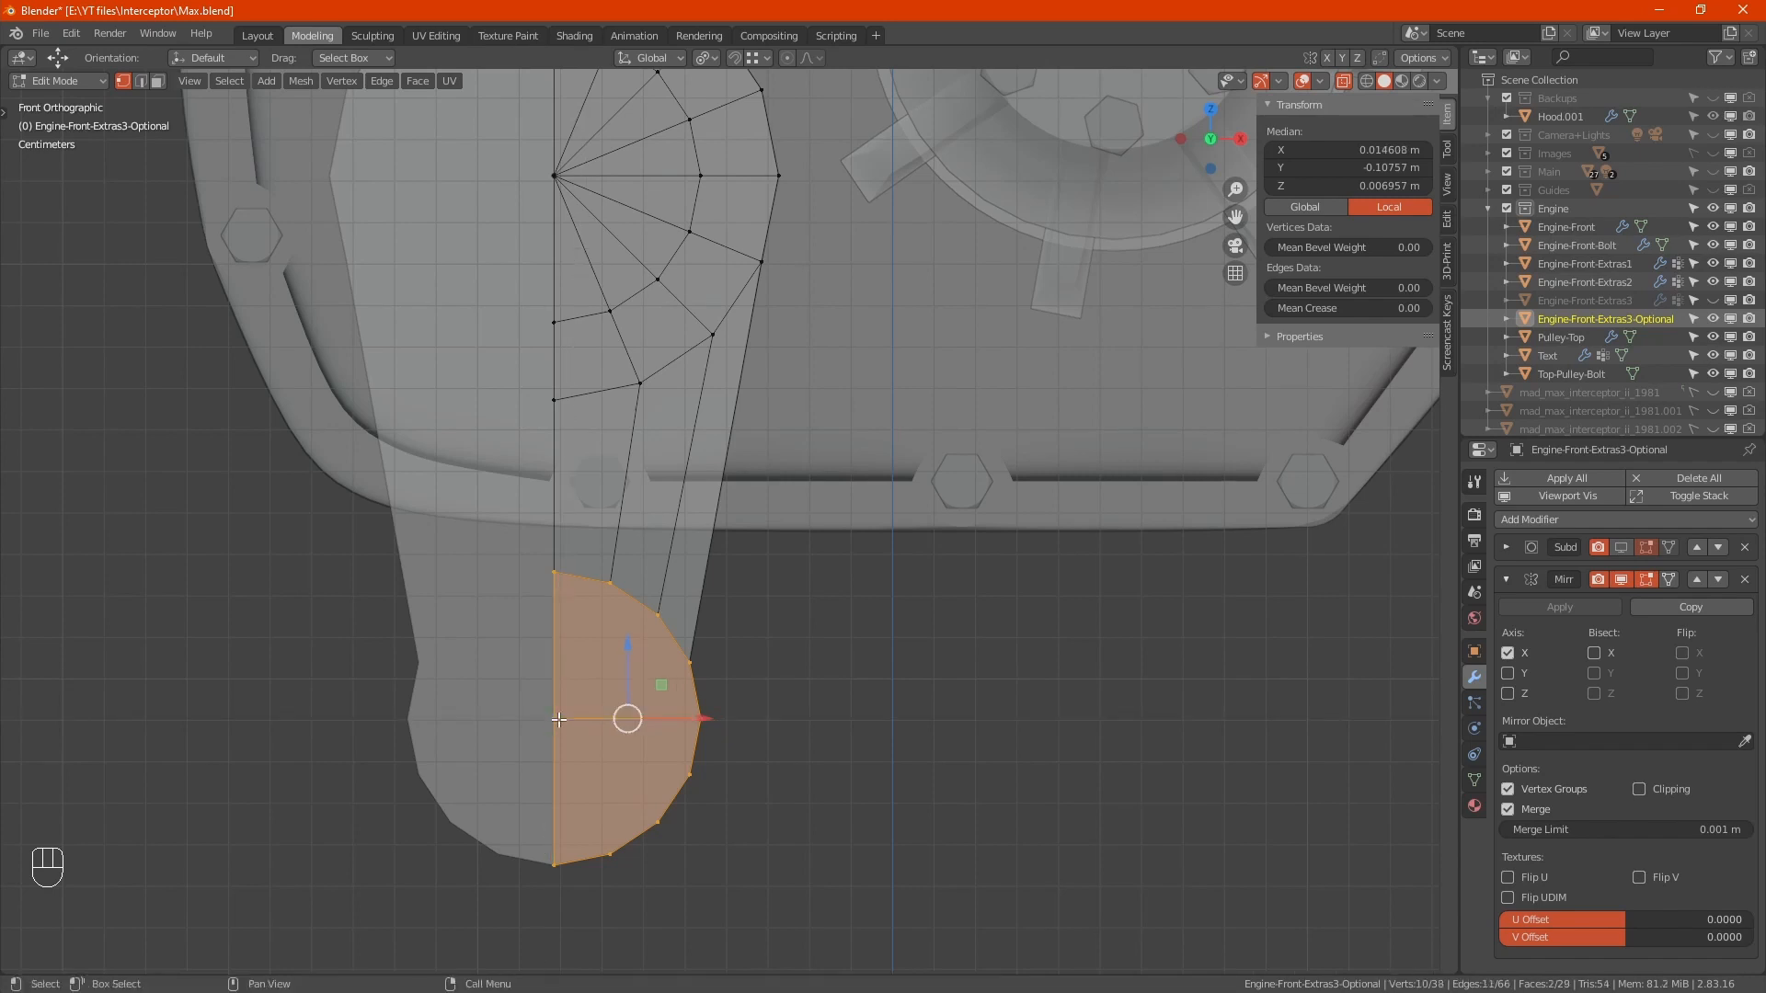
Step: Select all vertices of the lower half circle and merge its overlapping vertices by distance
{"action": "left_click", "coordinate": [555, 718]}
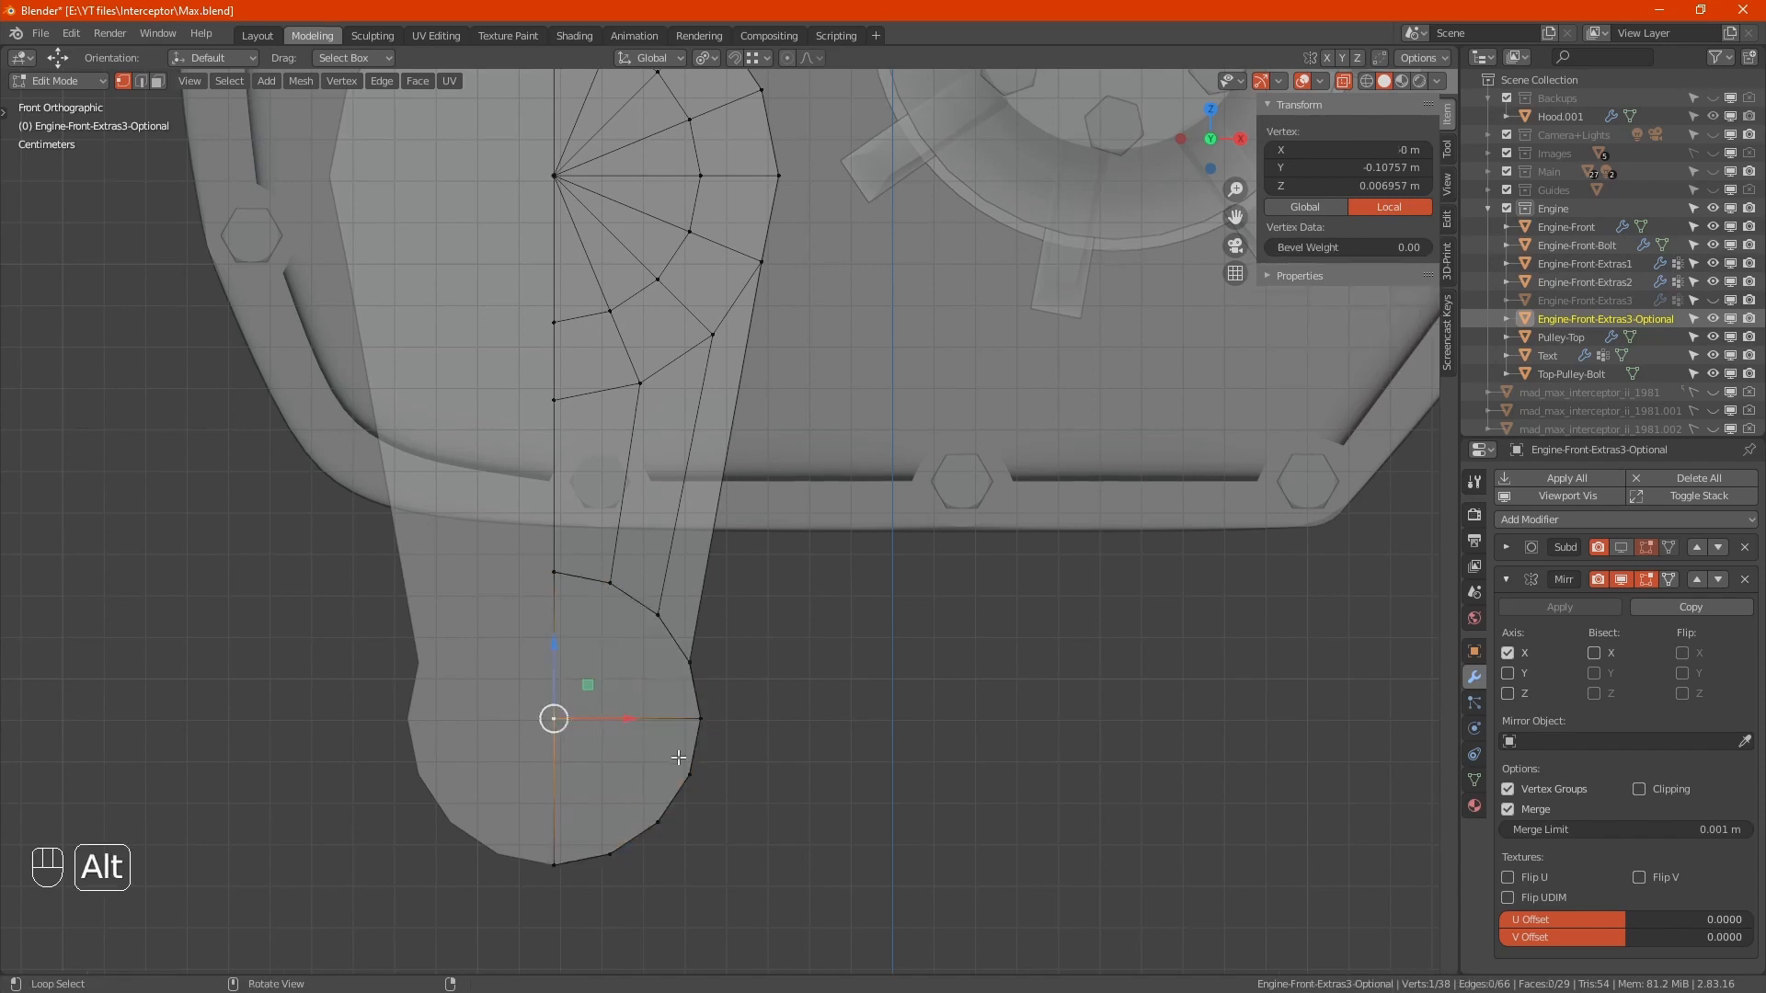
{"action": "middle_click_drag", "start_coordinate": [555, 718], "coordinate": [714, 754], "text": "alt"}
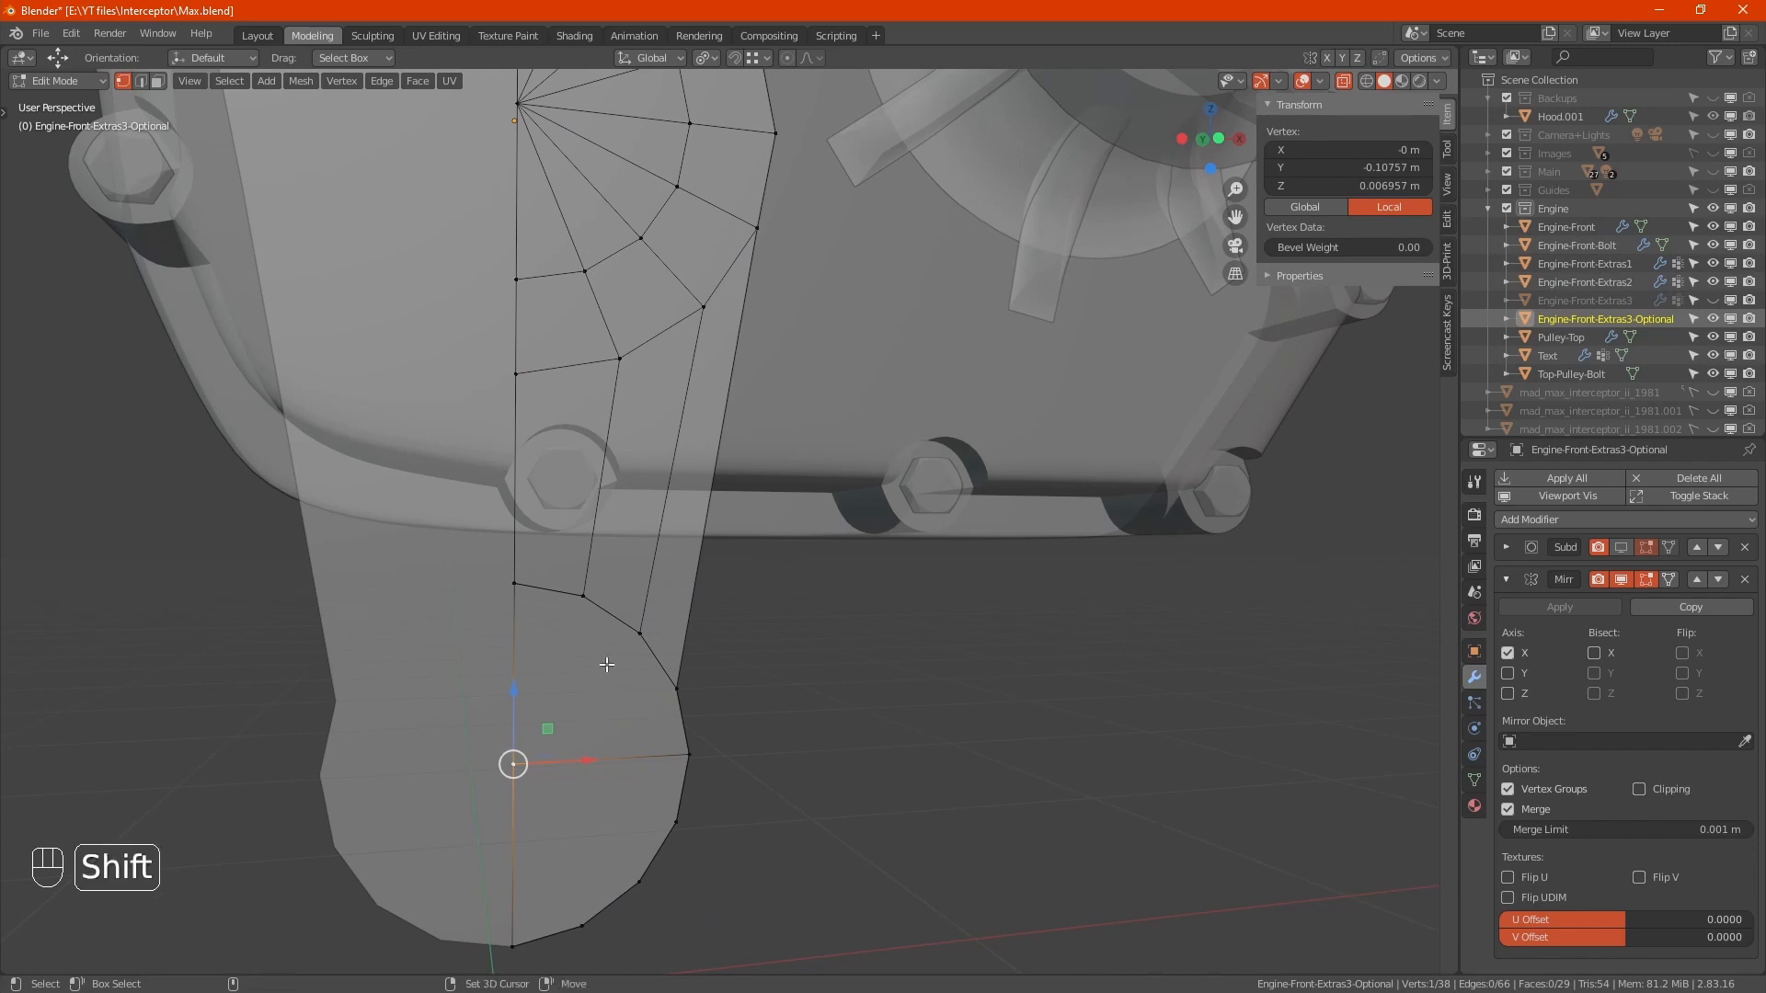
{"action": "left_click", "coordinate": [629, 651], "text": "shift"}
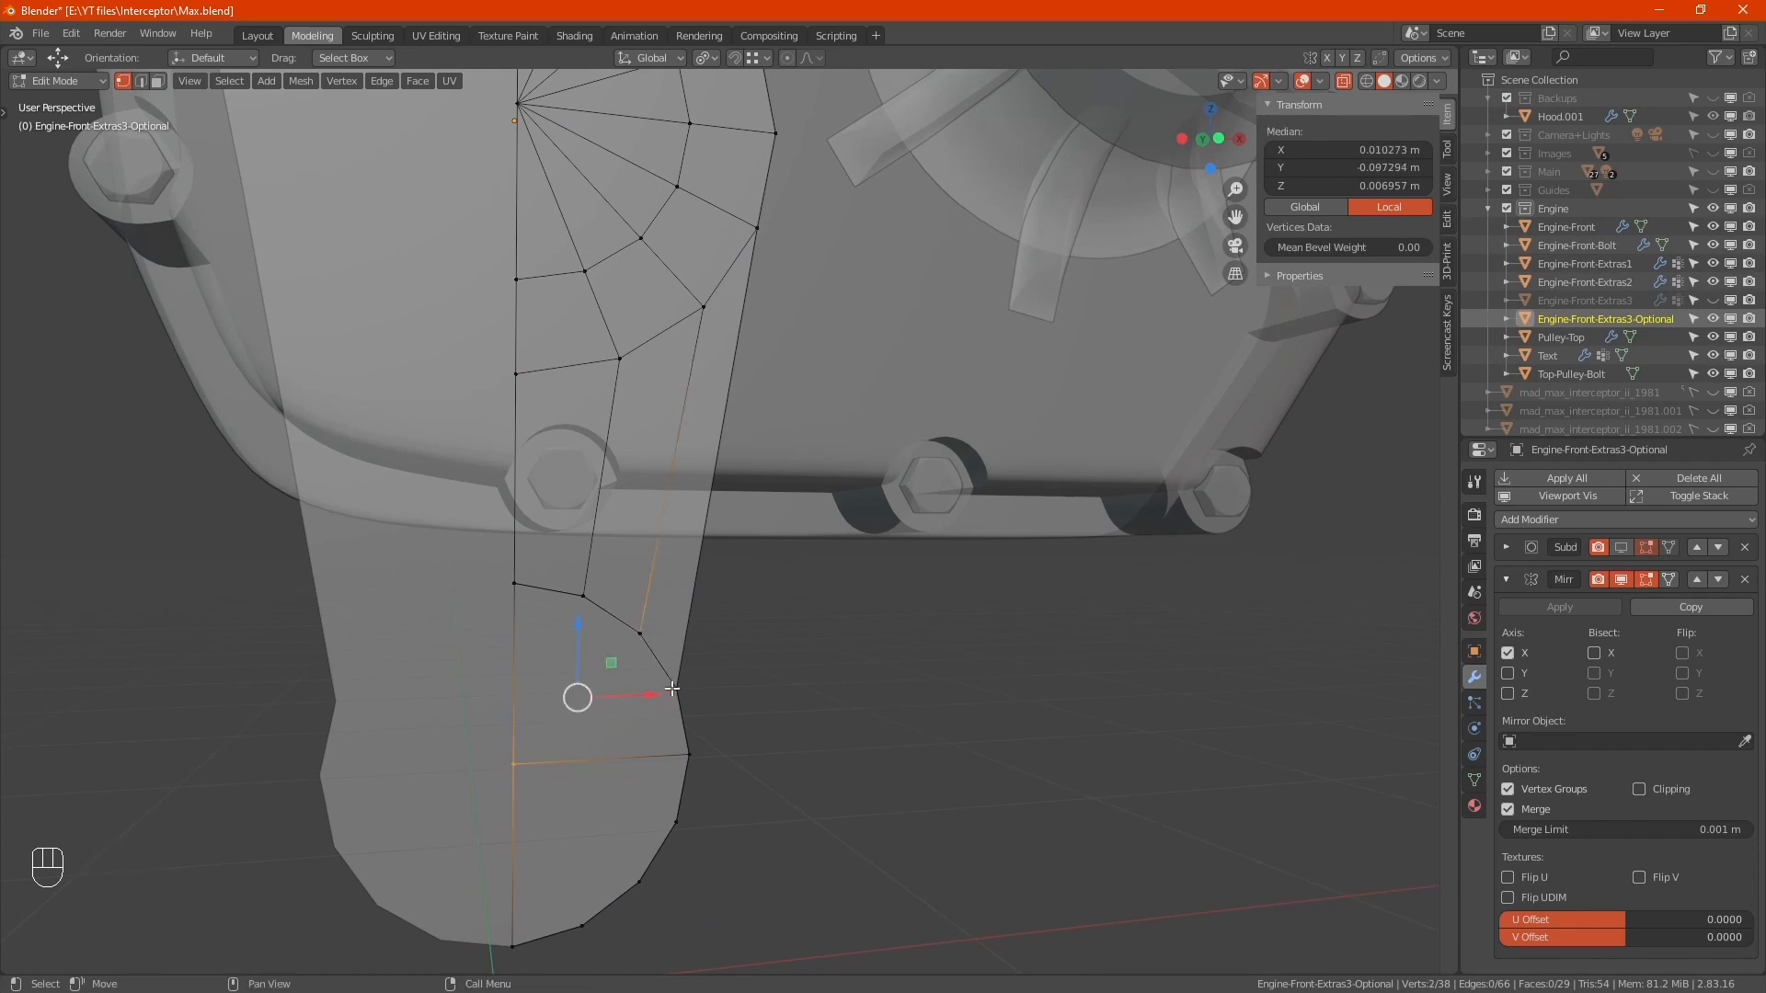
{"action": "middle_click_drag", "start_coordinate": [602, 738], "coordinate": [813, 722], "text": "alt"}
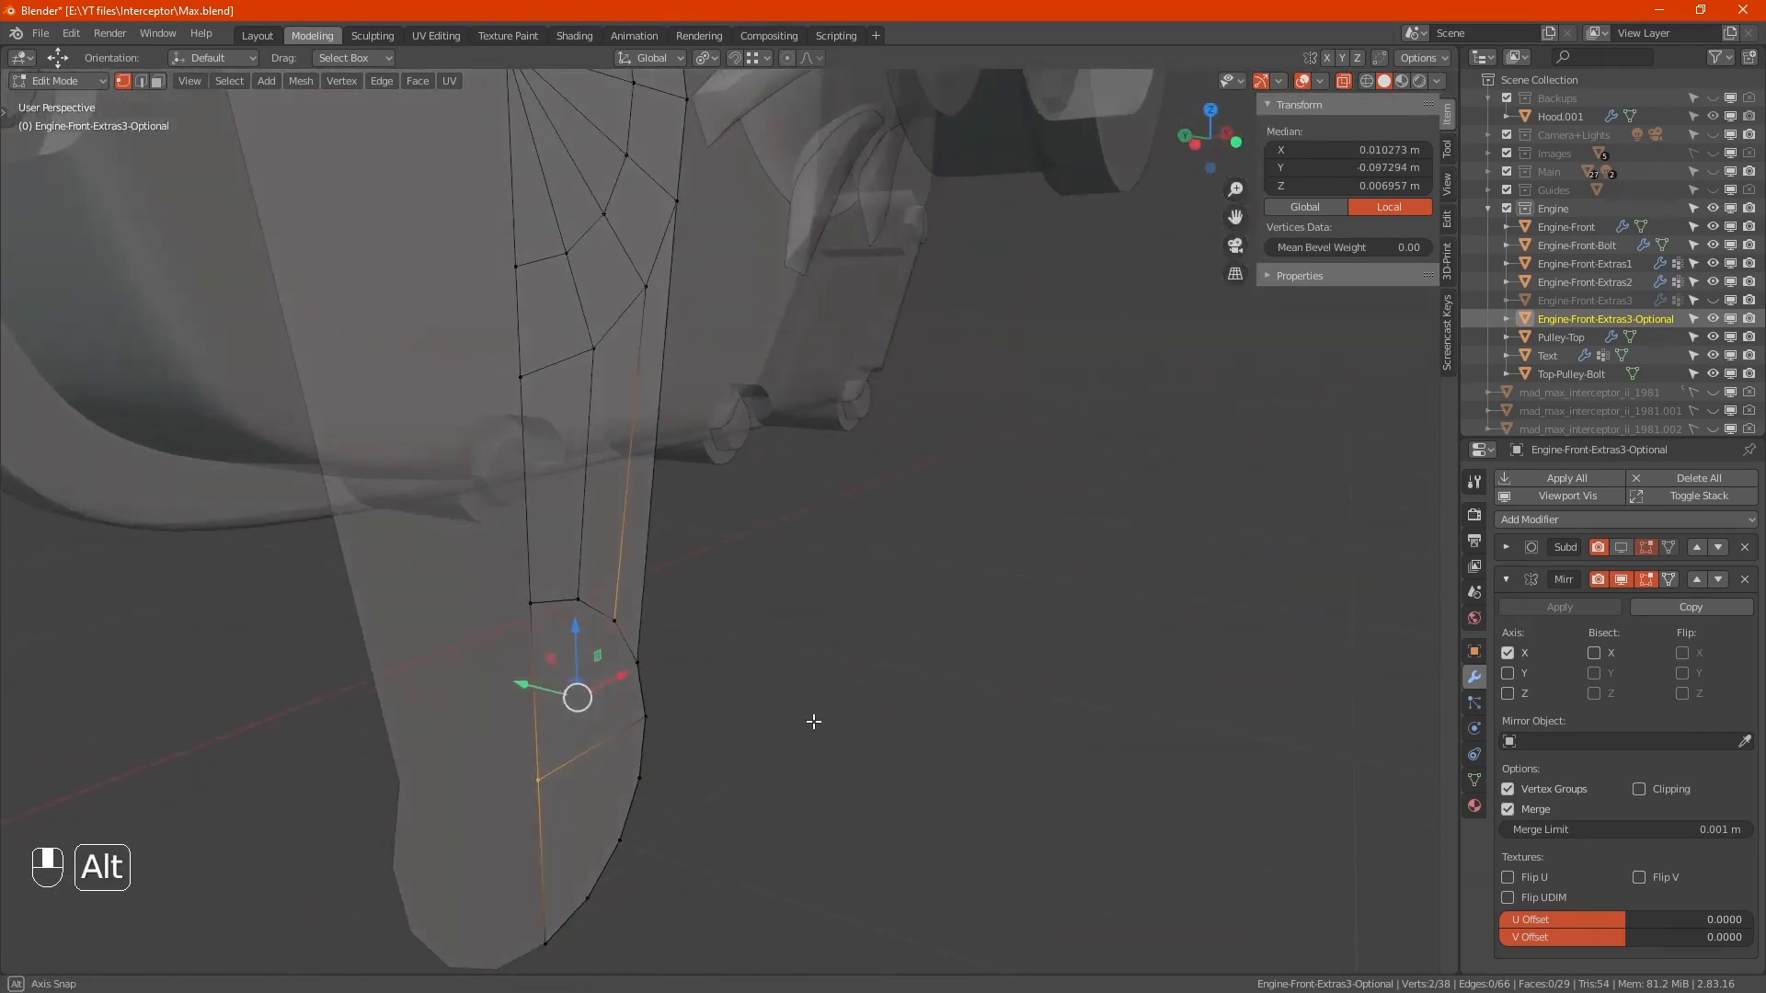
{"action": "scroll", "coordinate": [611, 613], "scroll_direction": "up", "scroll_amount": 4}
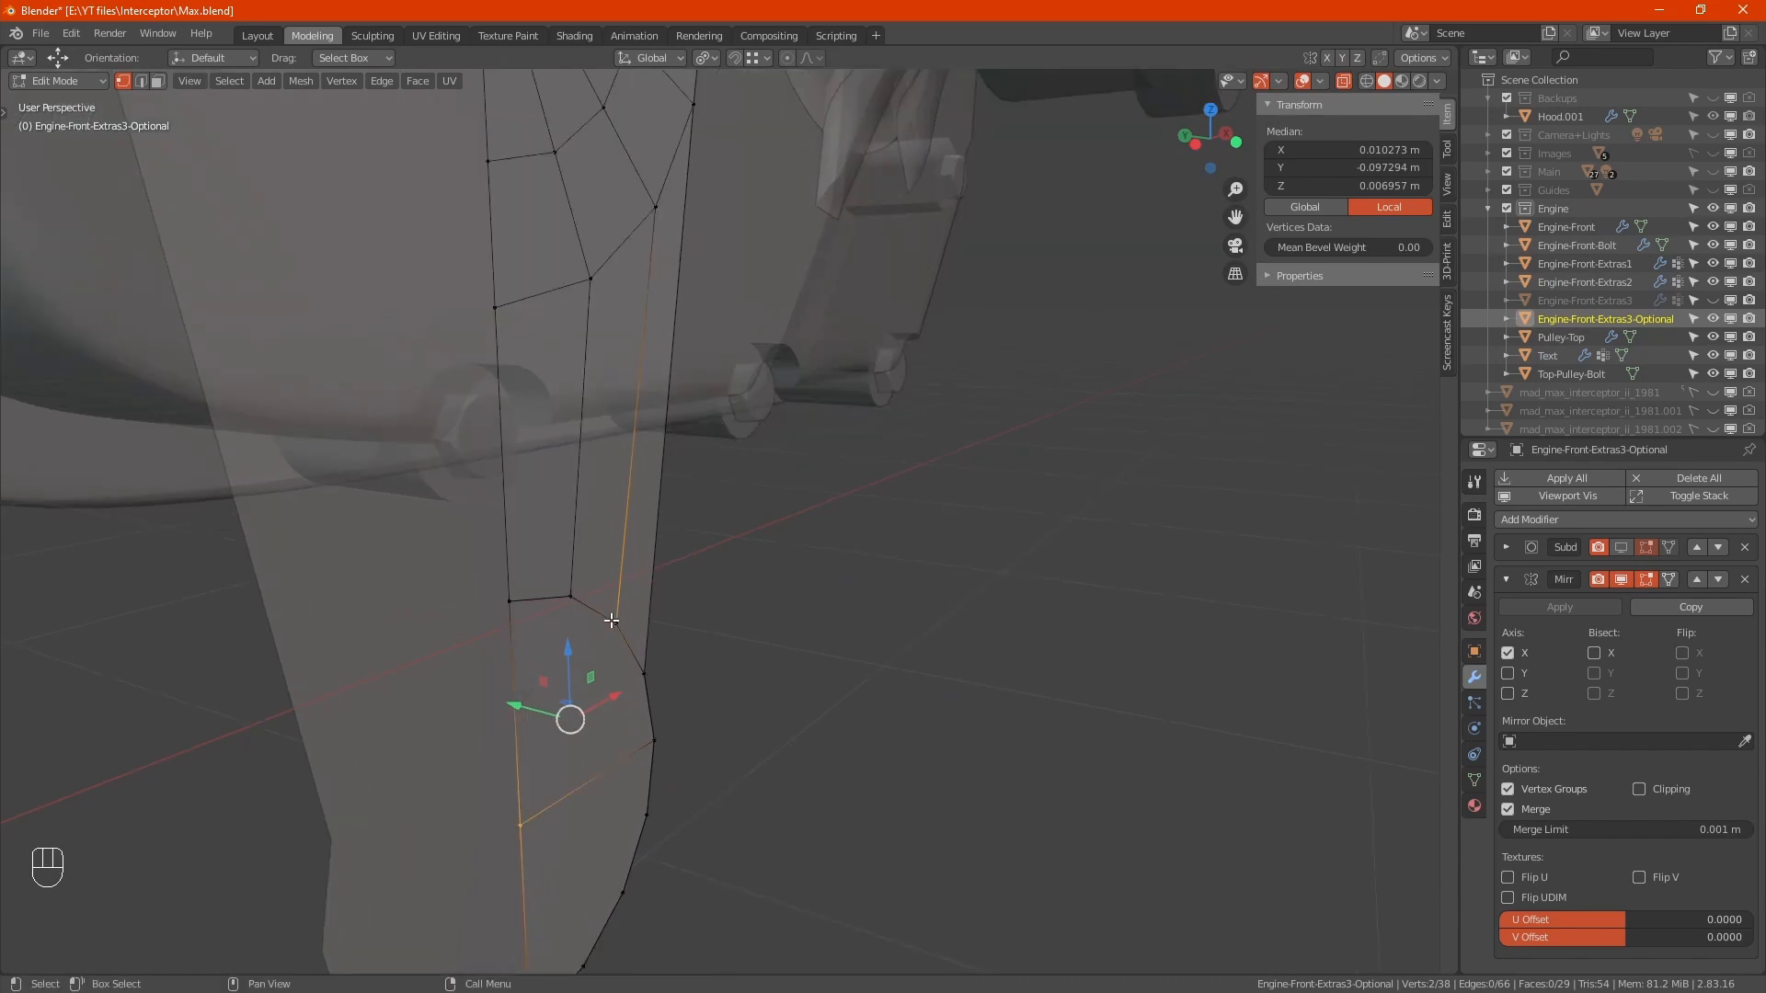
{"action": "scroll", "coordinate": [614, 622], "scroll_direction": "down", "scroll_amount": 4}
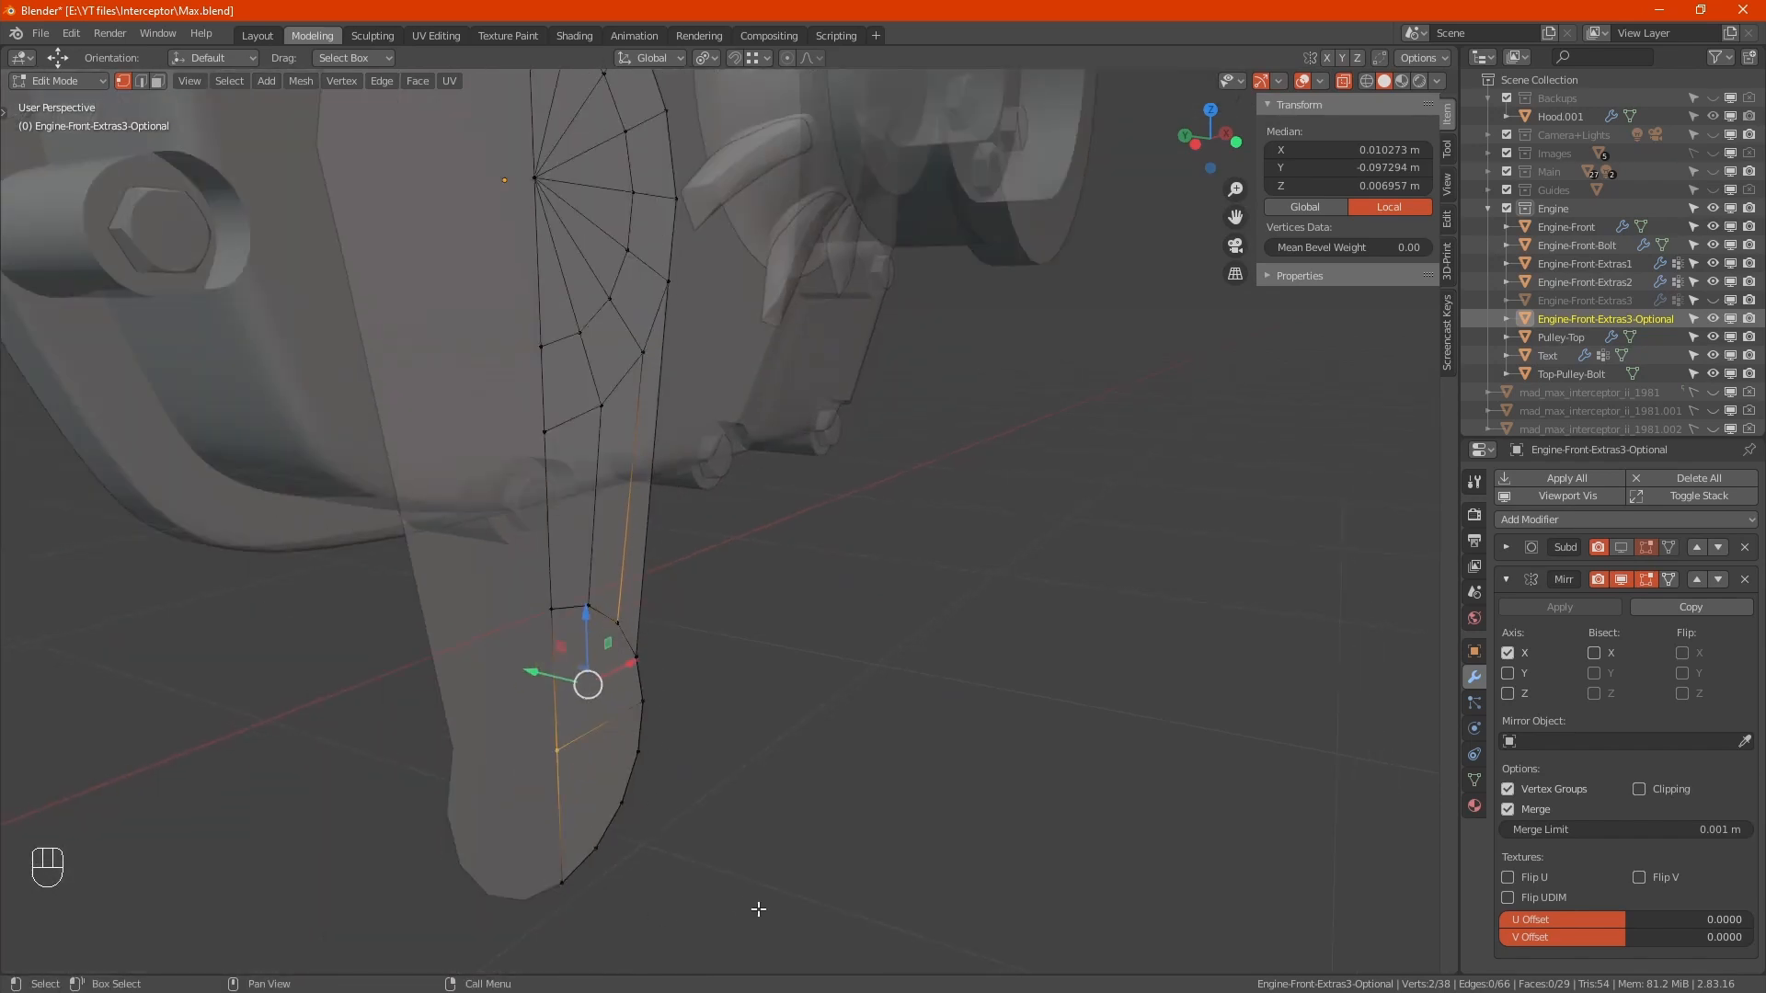
{"action": "left_click_drag", "start_coordinate": [757, 914], "coordinate": [486, 583]}
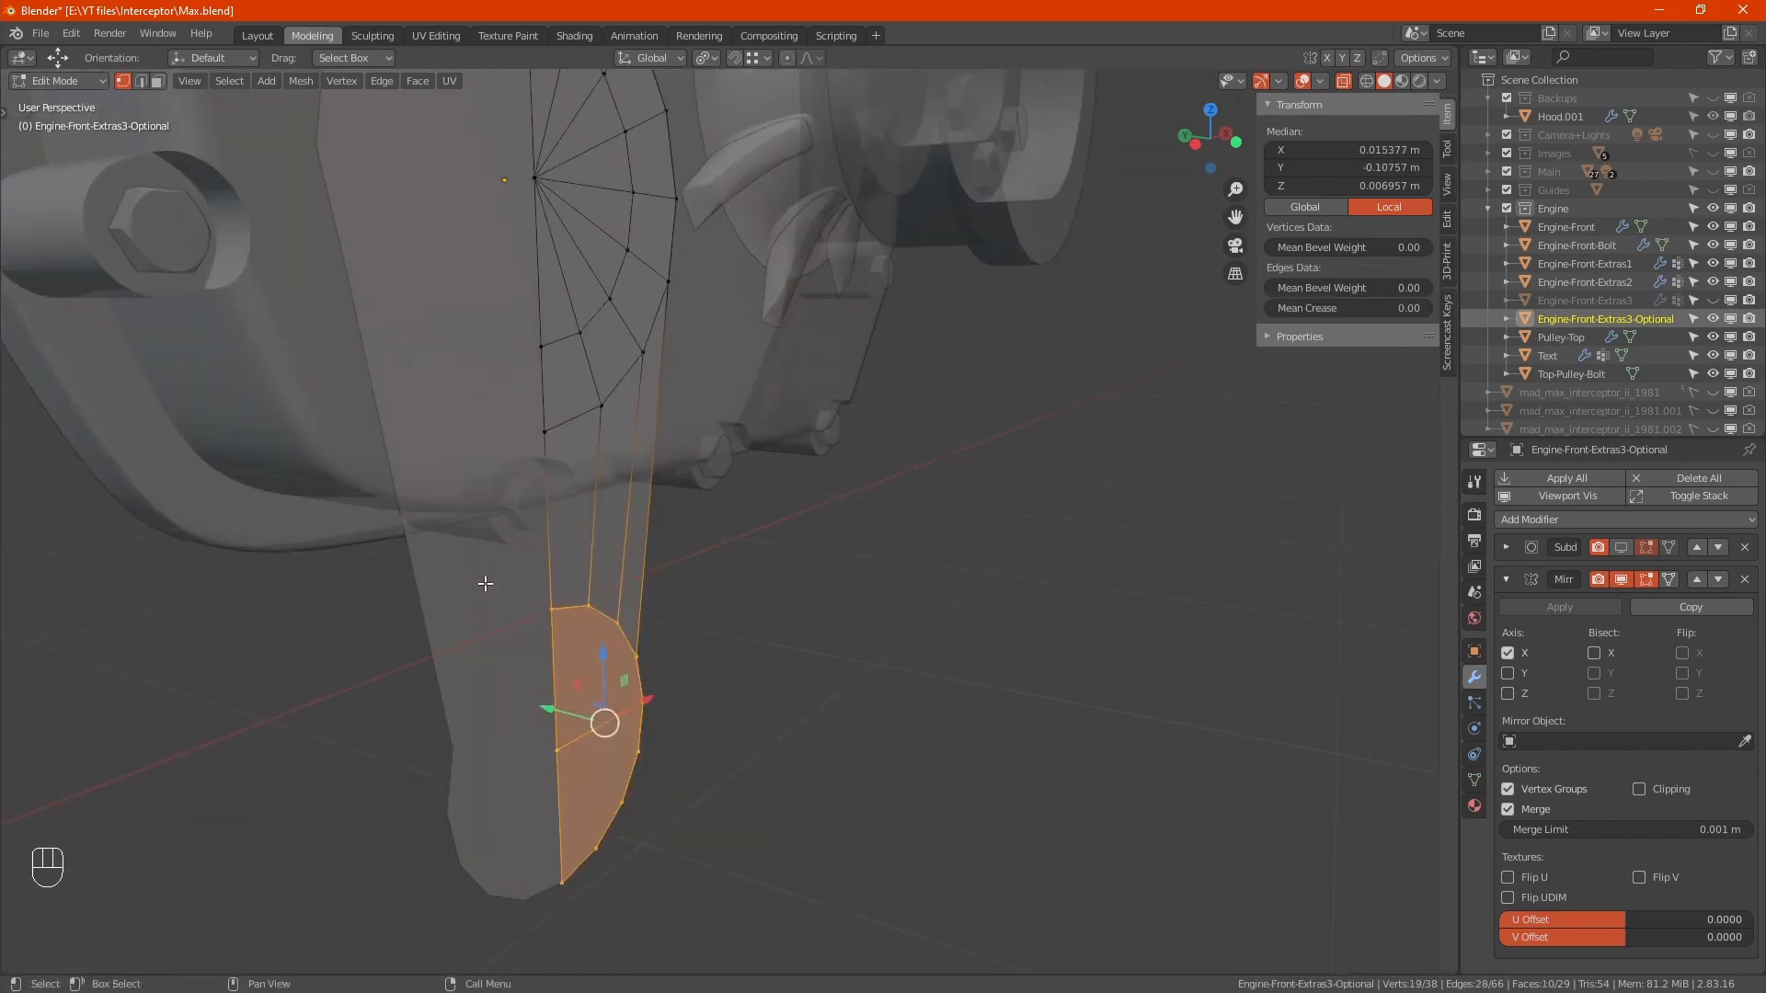
{"action": "key", "text": "m"}
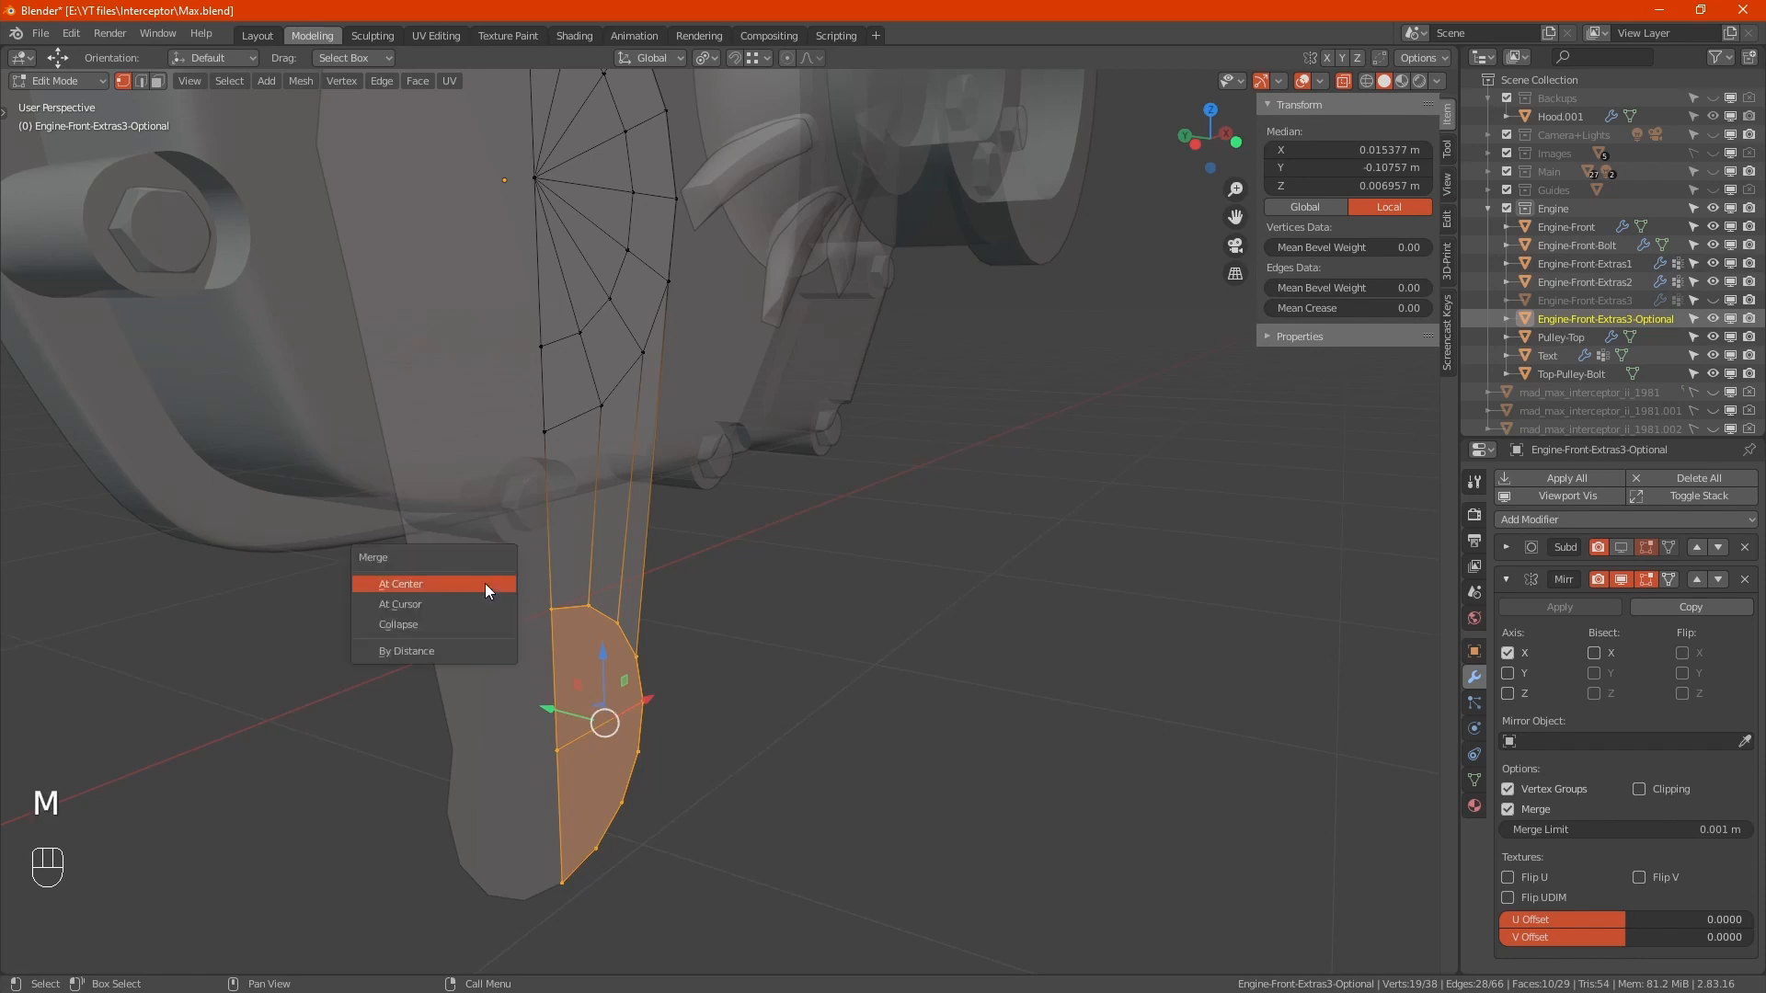
{"action": "left_click", "coordinate": [422, 642]}
Step: Connect the lower half circle's centre vertex to the two upper rim vertices where the connecting faces' inner edges meet the arc
{"action": "middle_click_drag", "start_coordinate": [649, 648], "coordinate": [625, 709], "text": "alt"}
{"action": "scroll", "coordinate": [594, 686], "scroll_direction": "up", "scroll_amount": 1}
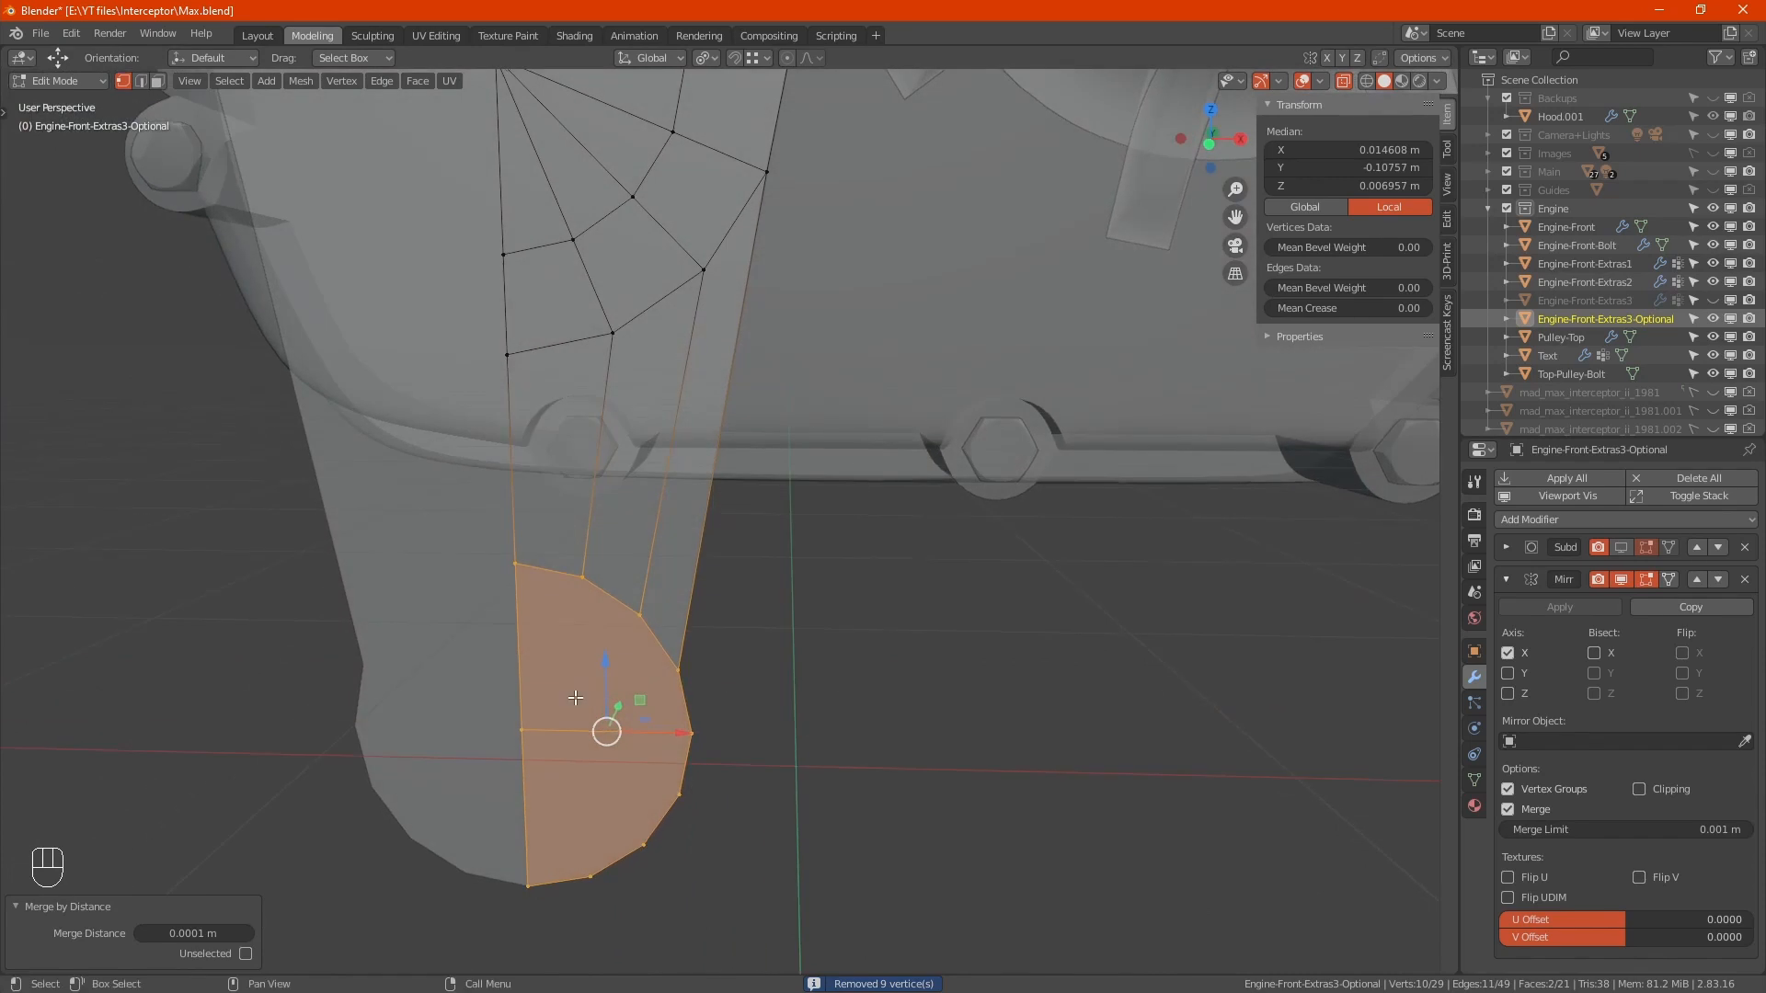
{"action": "left_click", "coordinate": [520, 730]}
{"action": "left_click", "coordinate": [640, 615], "text": "shift"}
{"action": "key", "text": "j"}
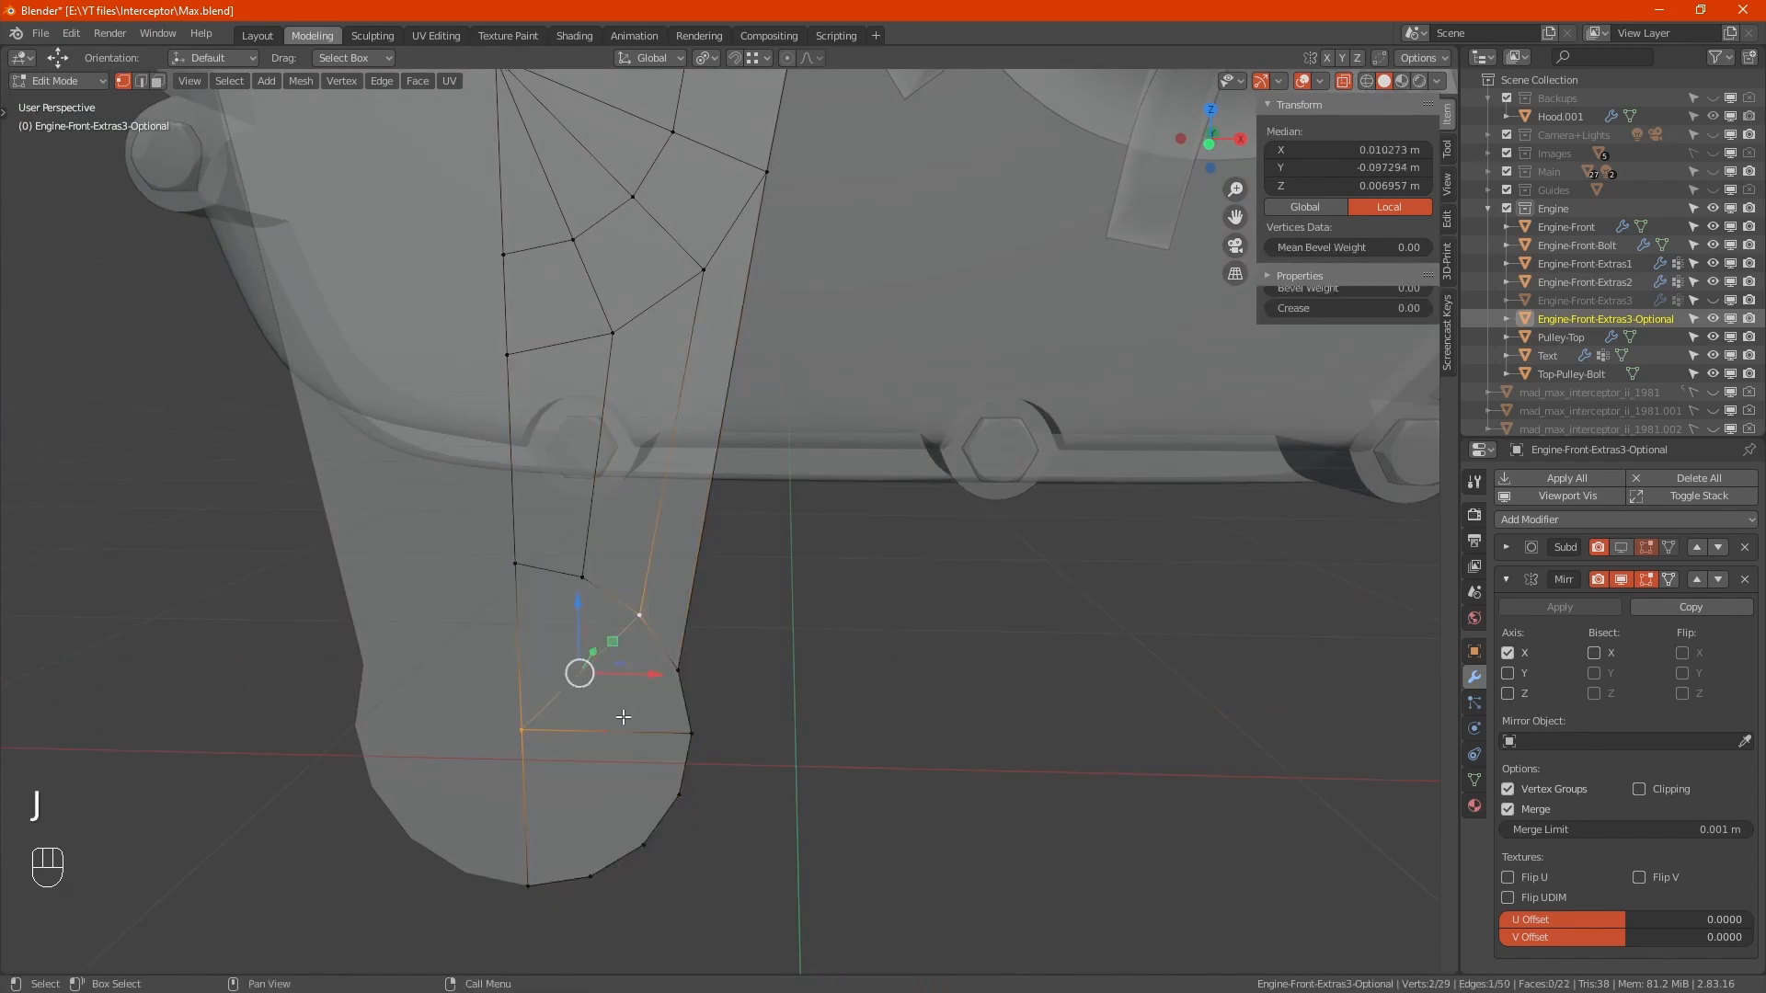
{"action": "left_click", "coordinate": [582, 577]}
{"action": "left_click", "coordinate": [528, 729], "text": "shift"}
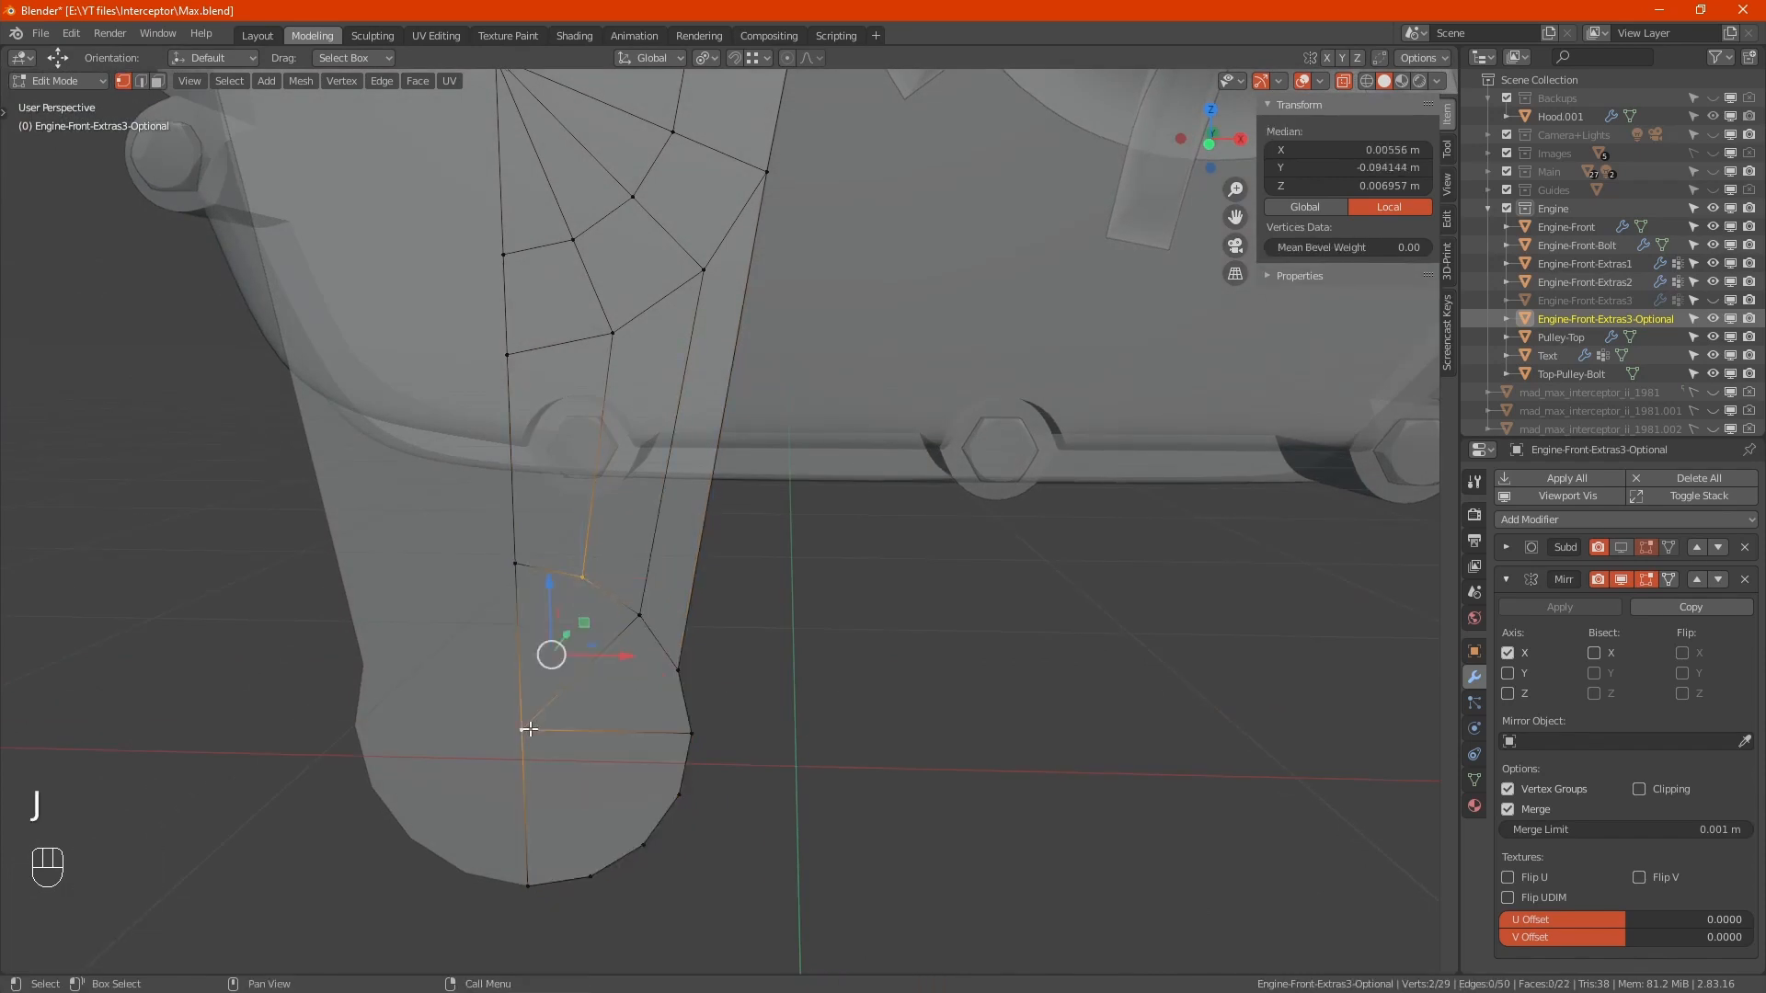
{"action": "key", "text": "j"}
Step: Connect the lower half circle's centre vertex to the three rim vertices between its horizontal edge and its lowest point
{"action": "left_click", "coordinate": [522, 730]}
{"action": "left_click", "coordinate": [666, 786], "text": "shift"}
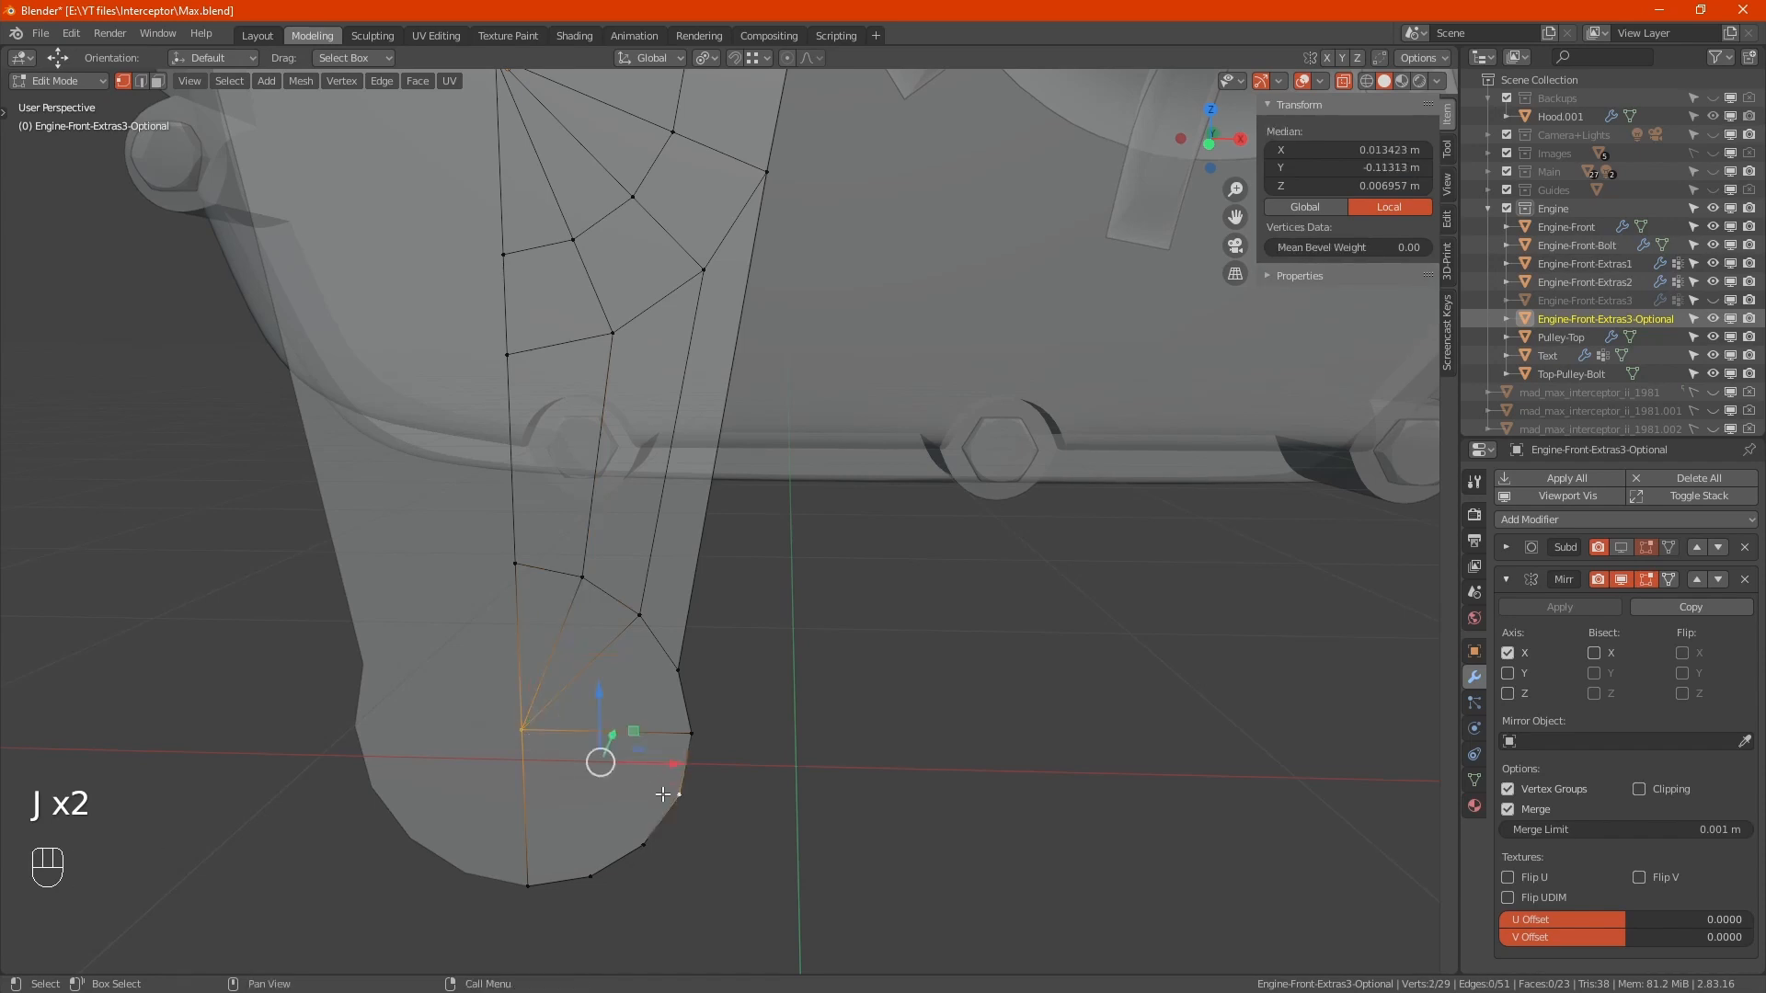
{"action": "key", "text": "j"}
{"action": "left_click", "coordinate": [644, 844]}
{"action": "left_click", "coordinate": [531, 729], "text": "shift"}
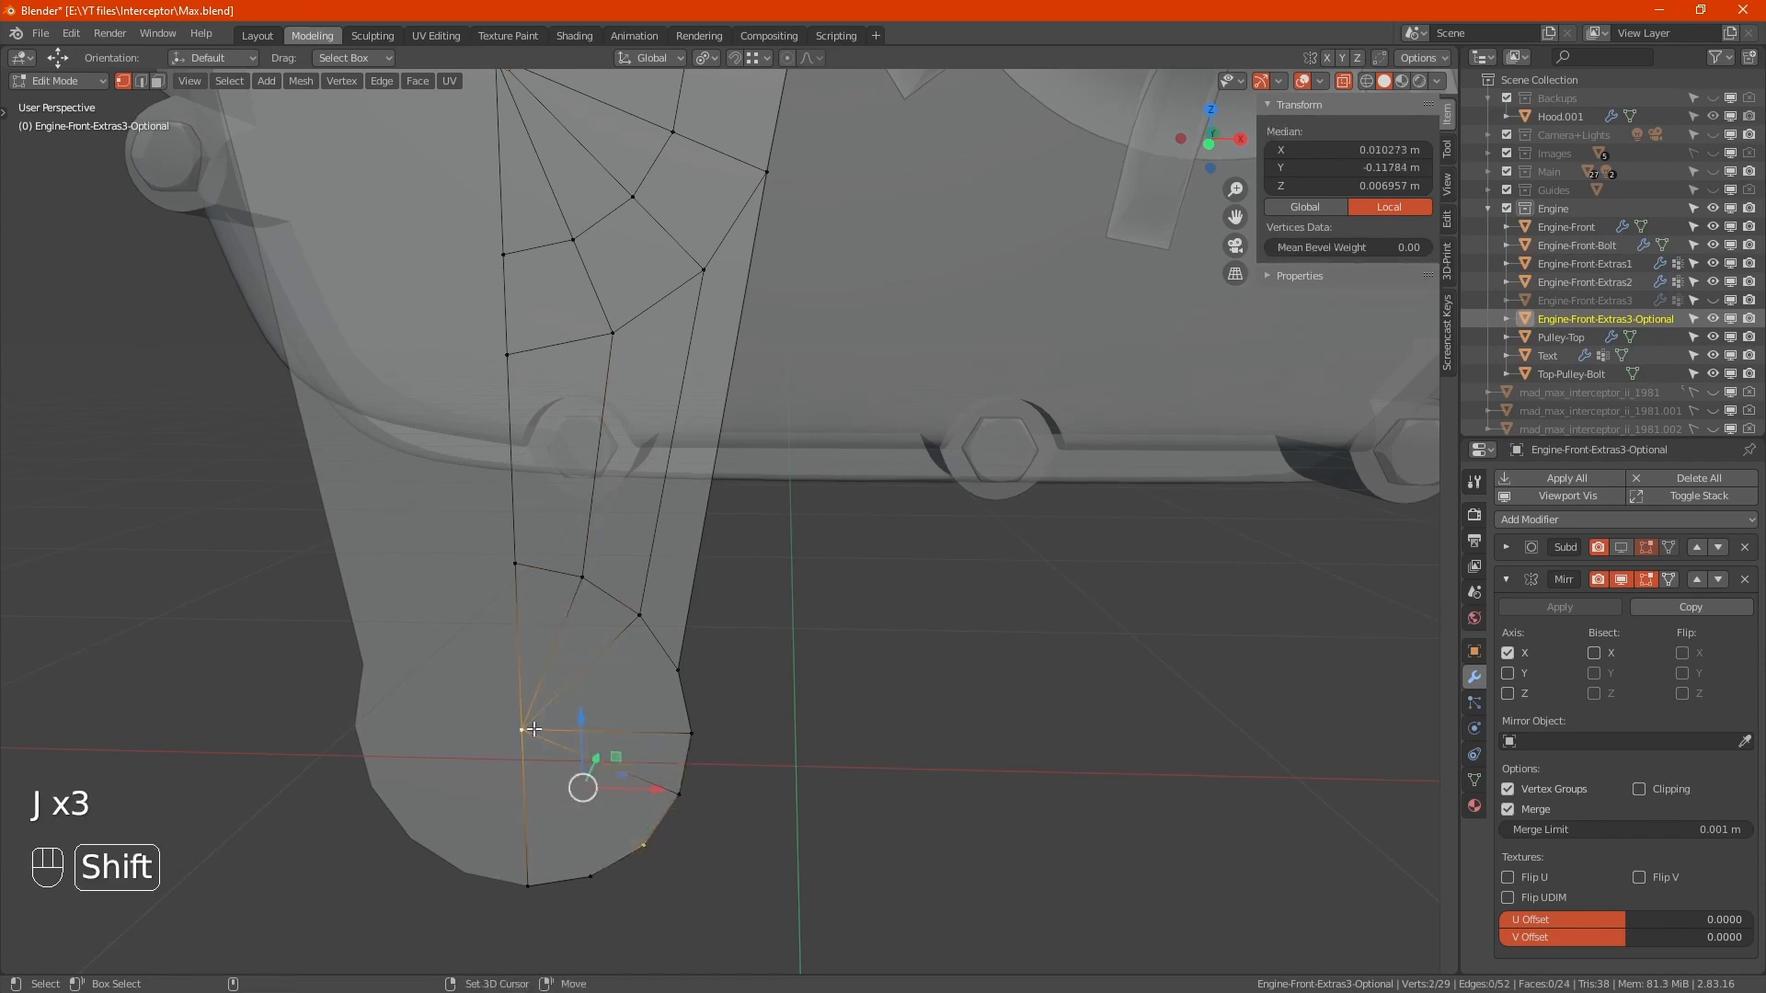
{"action": "key", "text": "j"}
{"action": "left_click", "coordinate": [531, 729]}
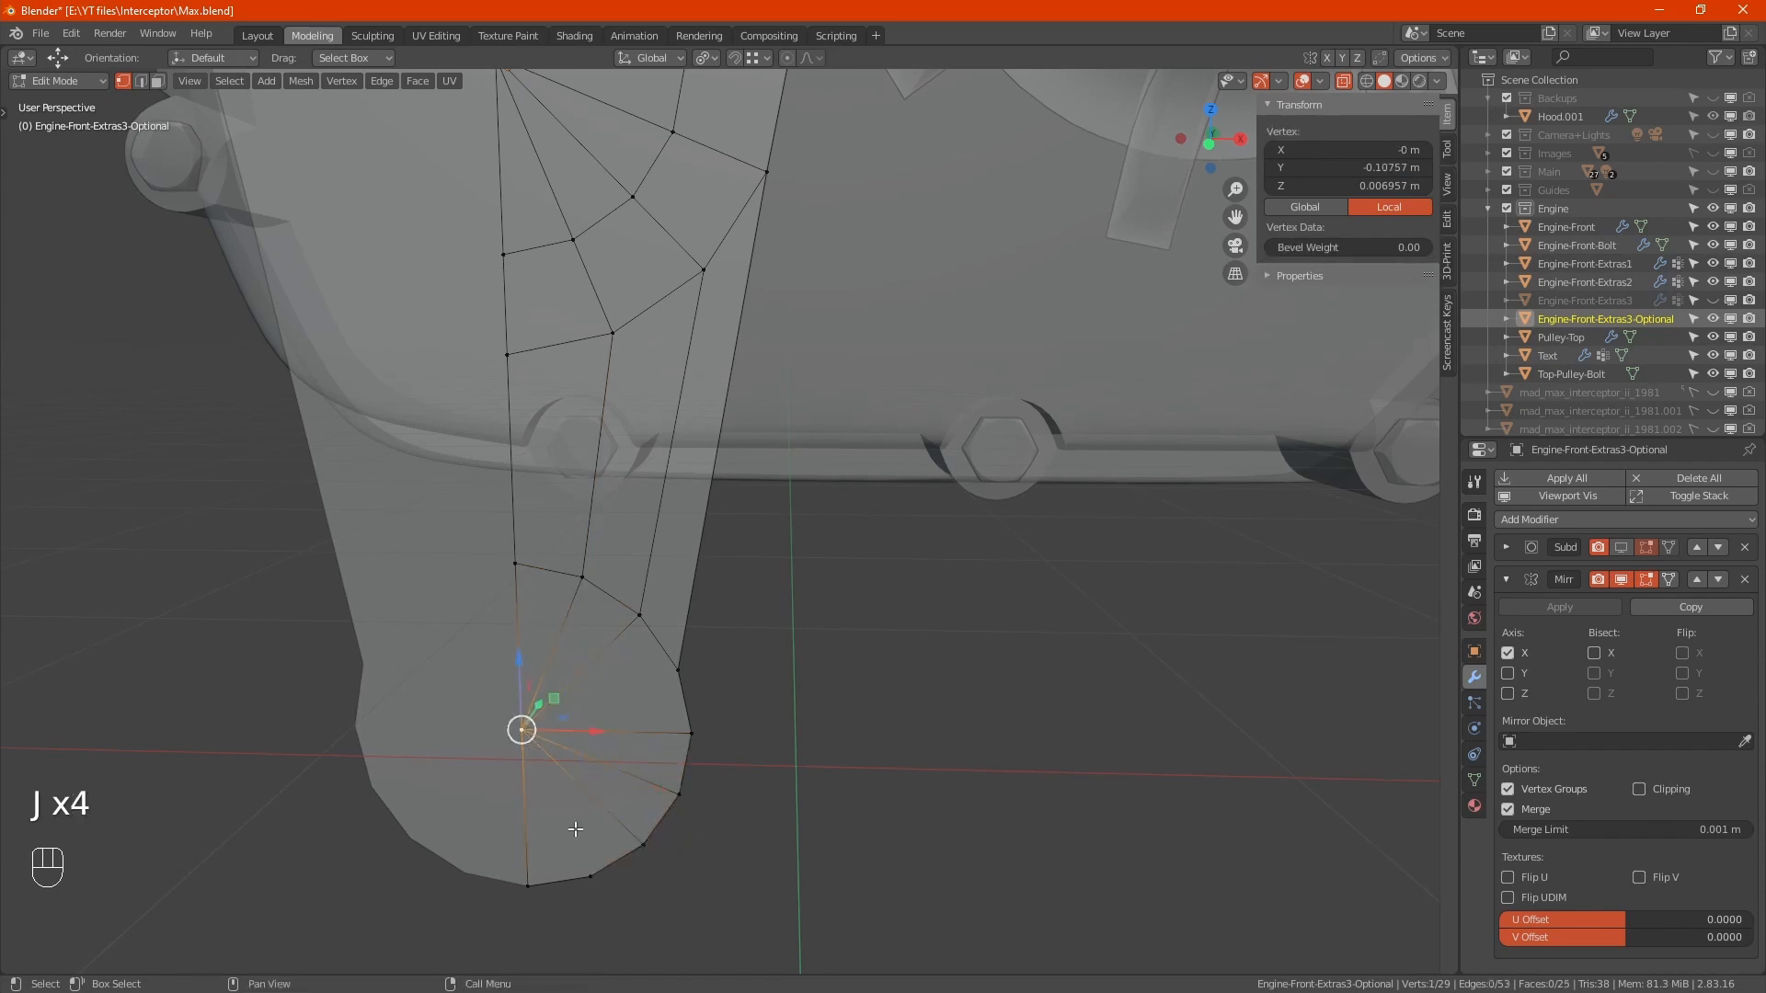
{"action": "left_click", "coordinate": [593, 876], "text": "shift"}
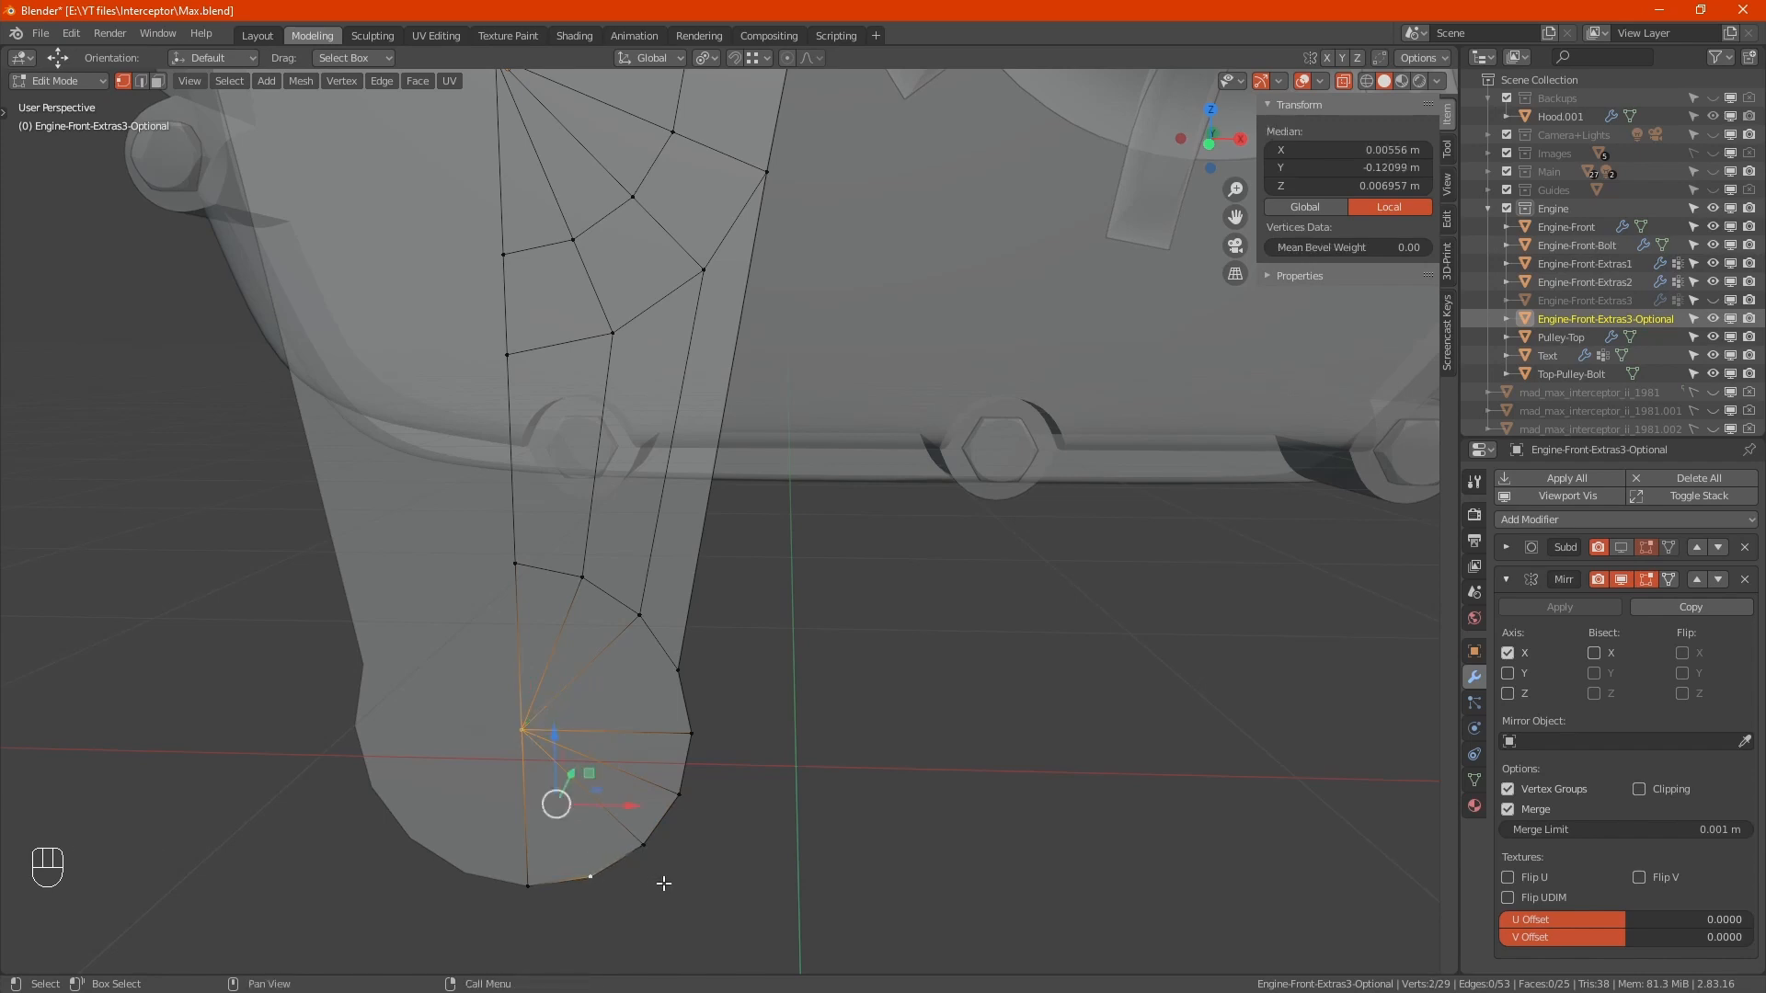
{"action": "key", "text": "j"}
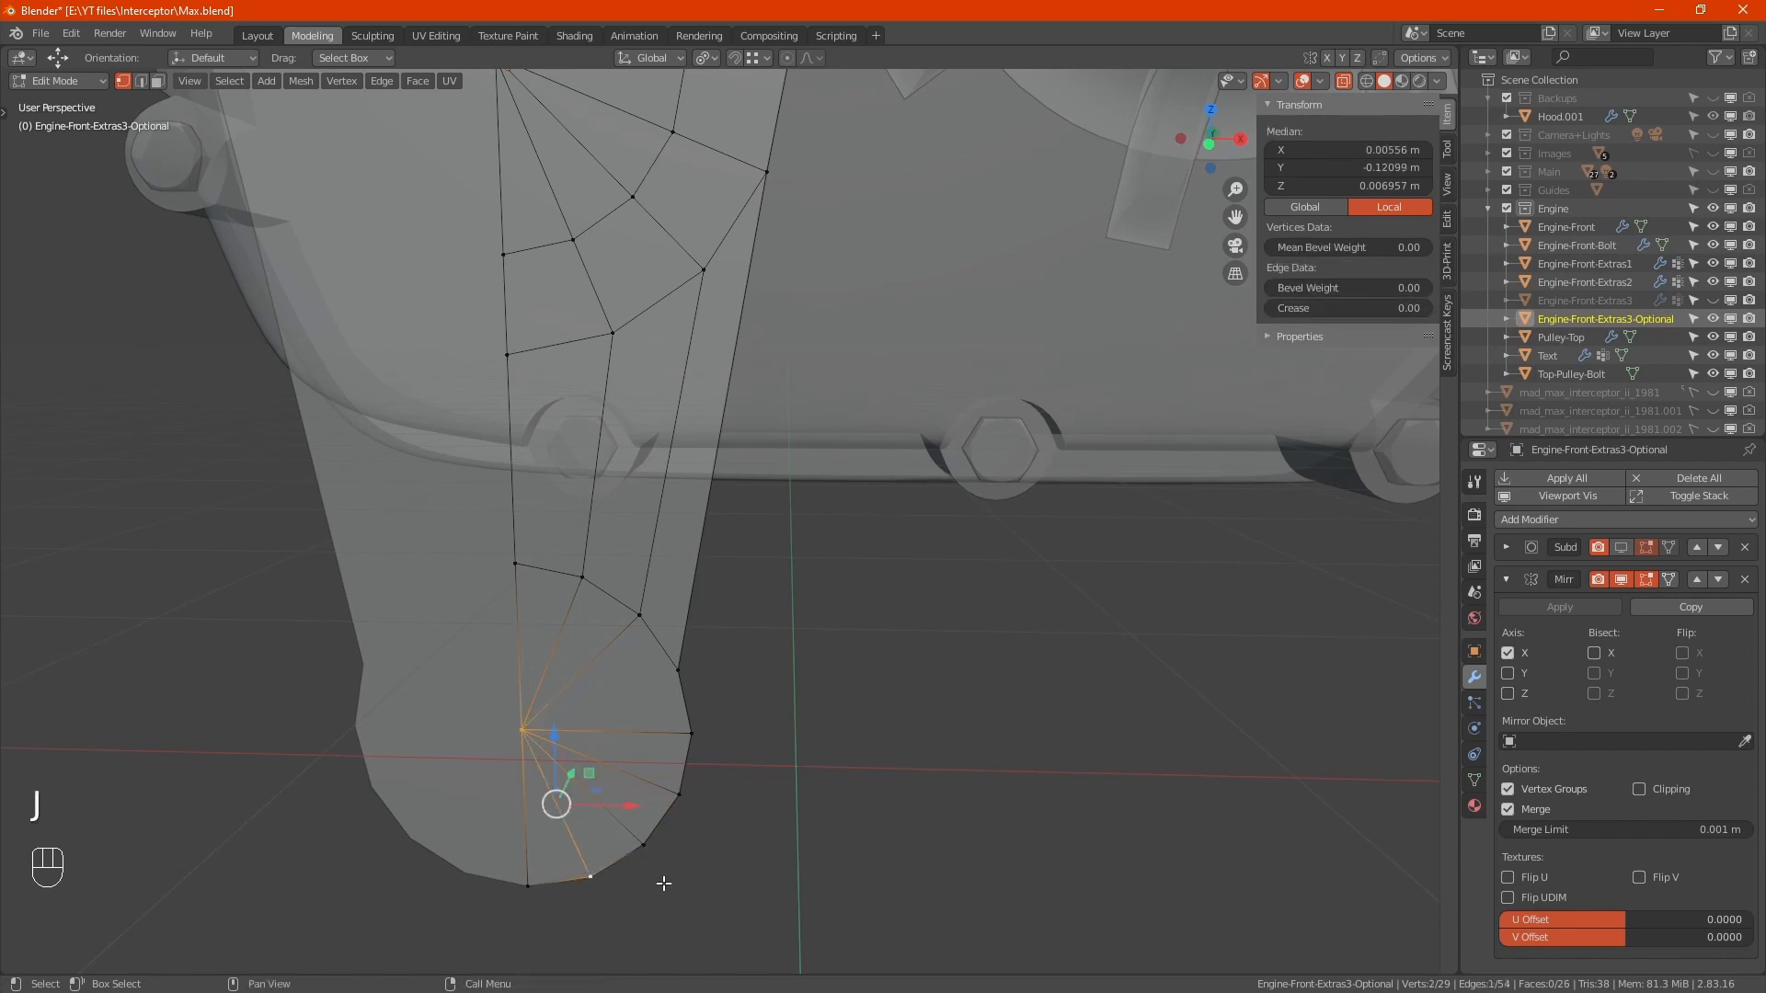
Step: Connect the lower half circle's centre vertex to the rim vertex just above the horizontal edge, where the outer side edge ends
{"action": "middle_click_drag", "start_coordinate": [620, 763], "coordinate": [670, 725], "text": "alt"}
{"action": "left_click", "coordinate": [670, 681]}
{"action": "left_click", "coordinate": [525, 726], "text": "shift"}
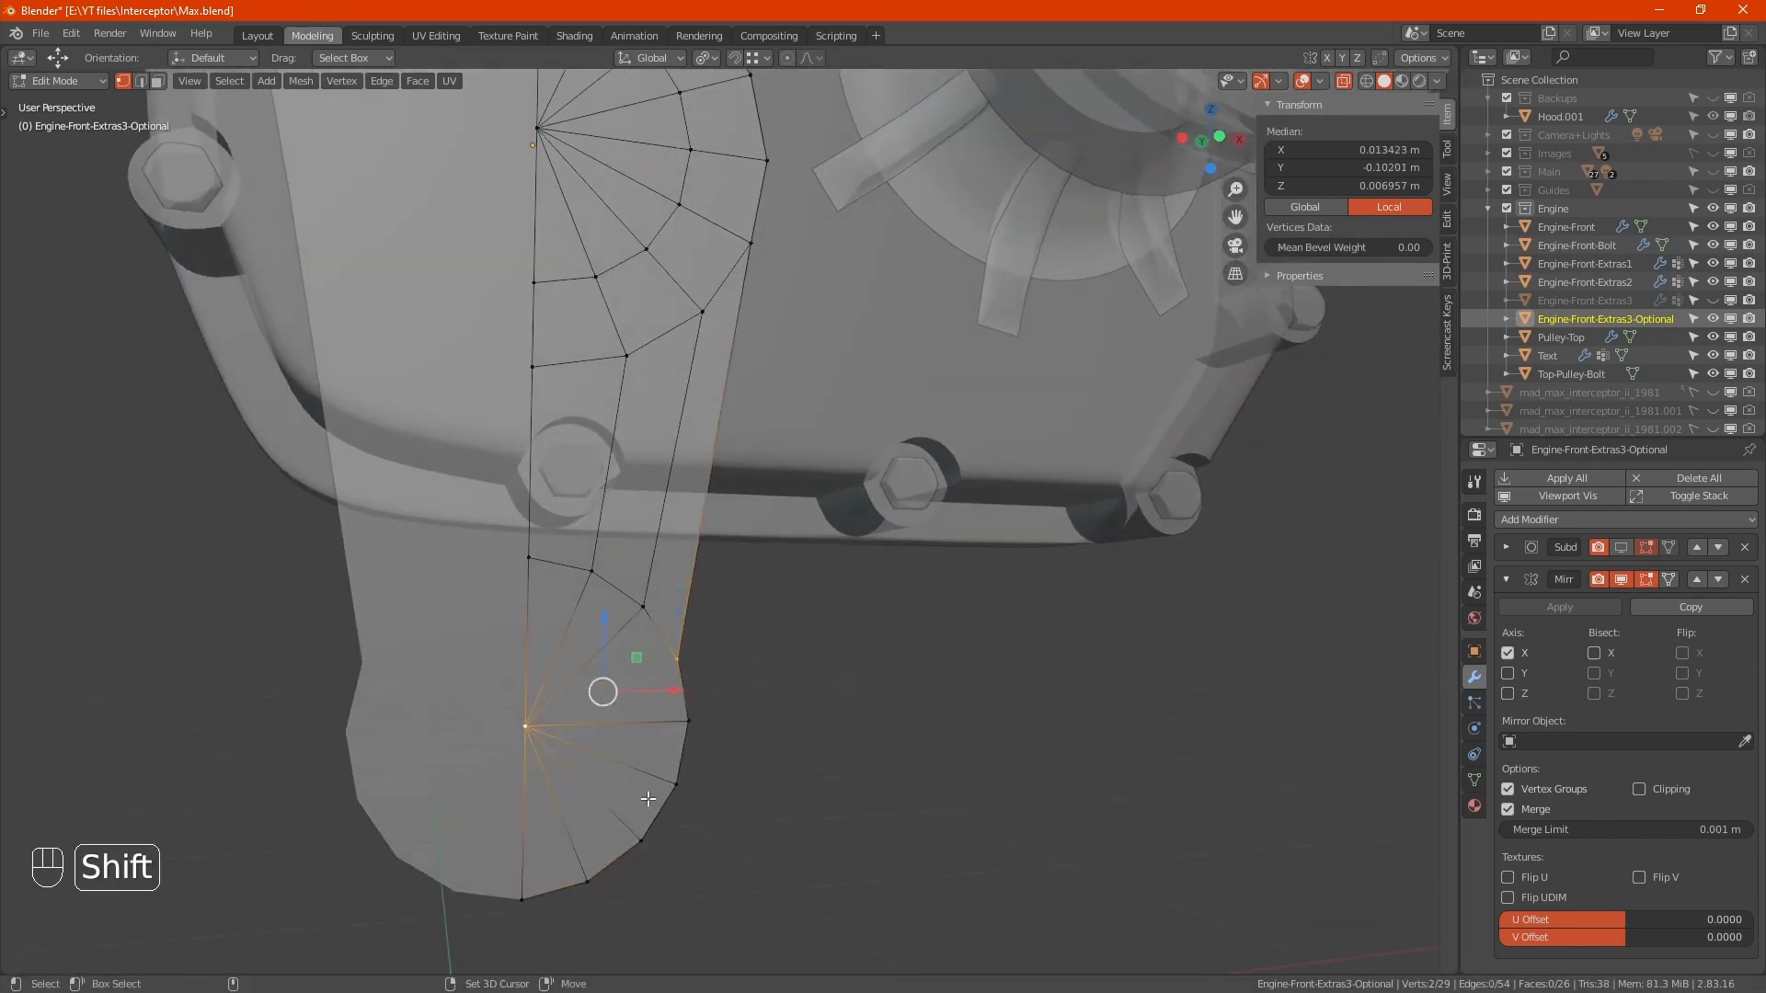
{"action": "key", "text": "j"}
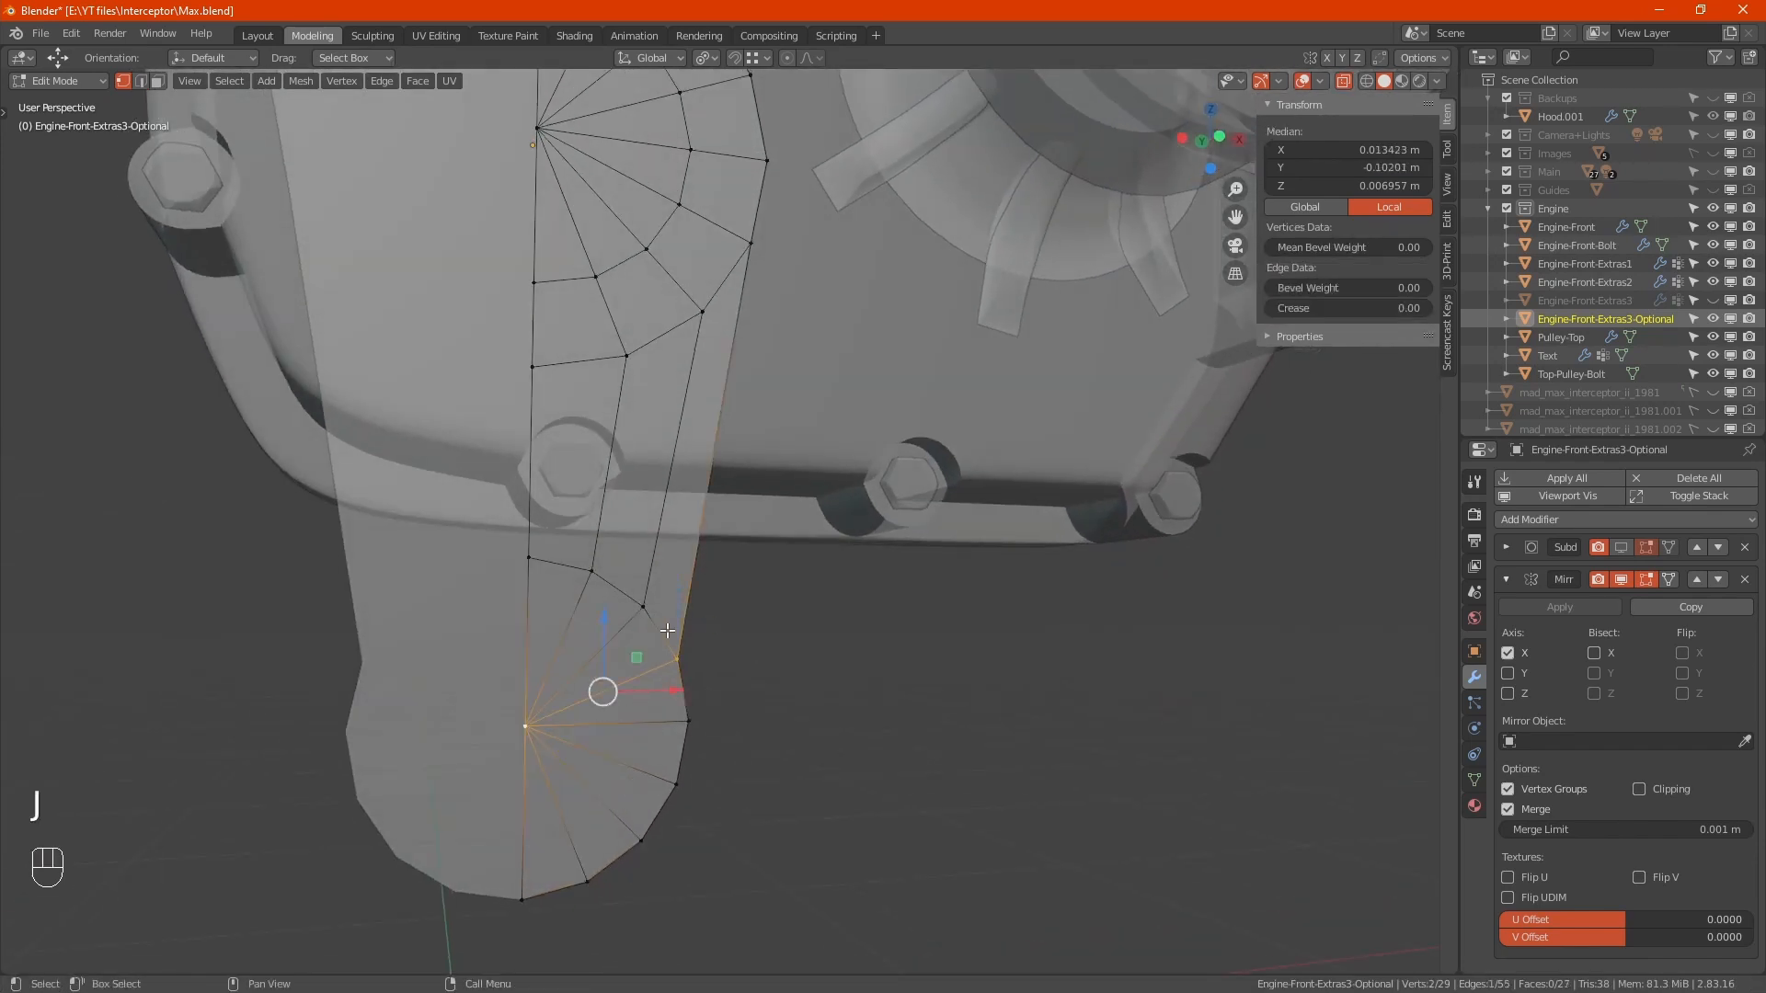
Step: Delete the upper disc's centre vertex to open a round hole inside its outer ring
{"action": "middle_click_drag", "start_coordinate": [668, 630], "coordinate": [643, 527], "text": "alt"}
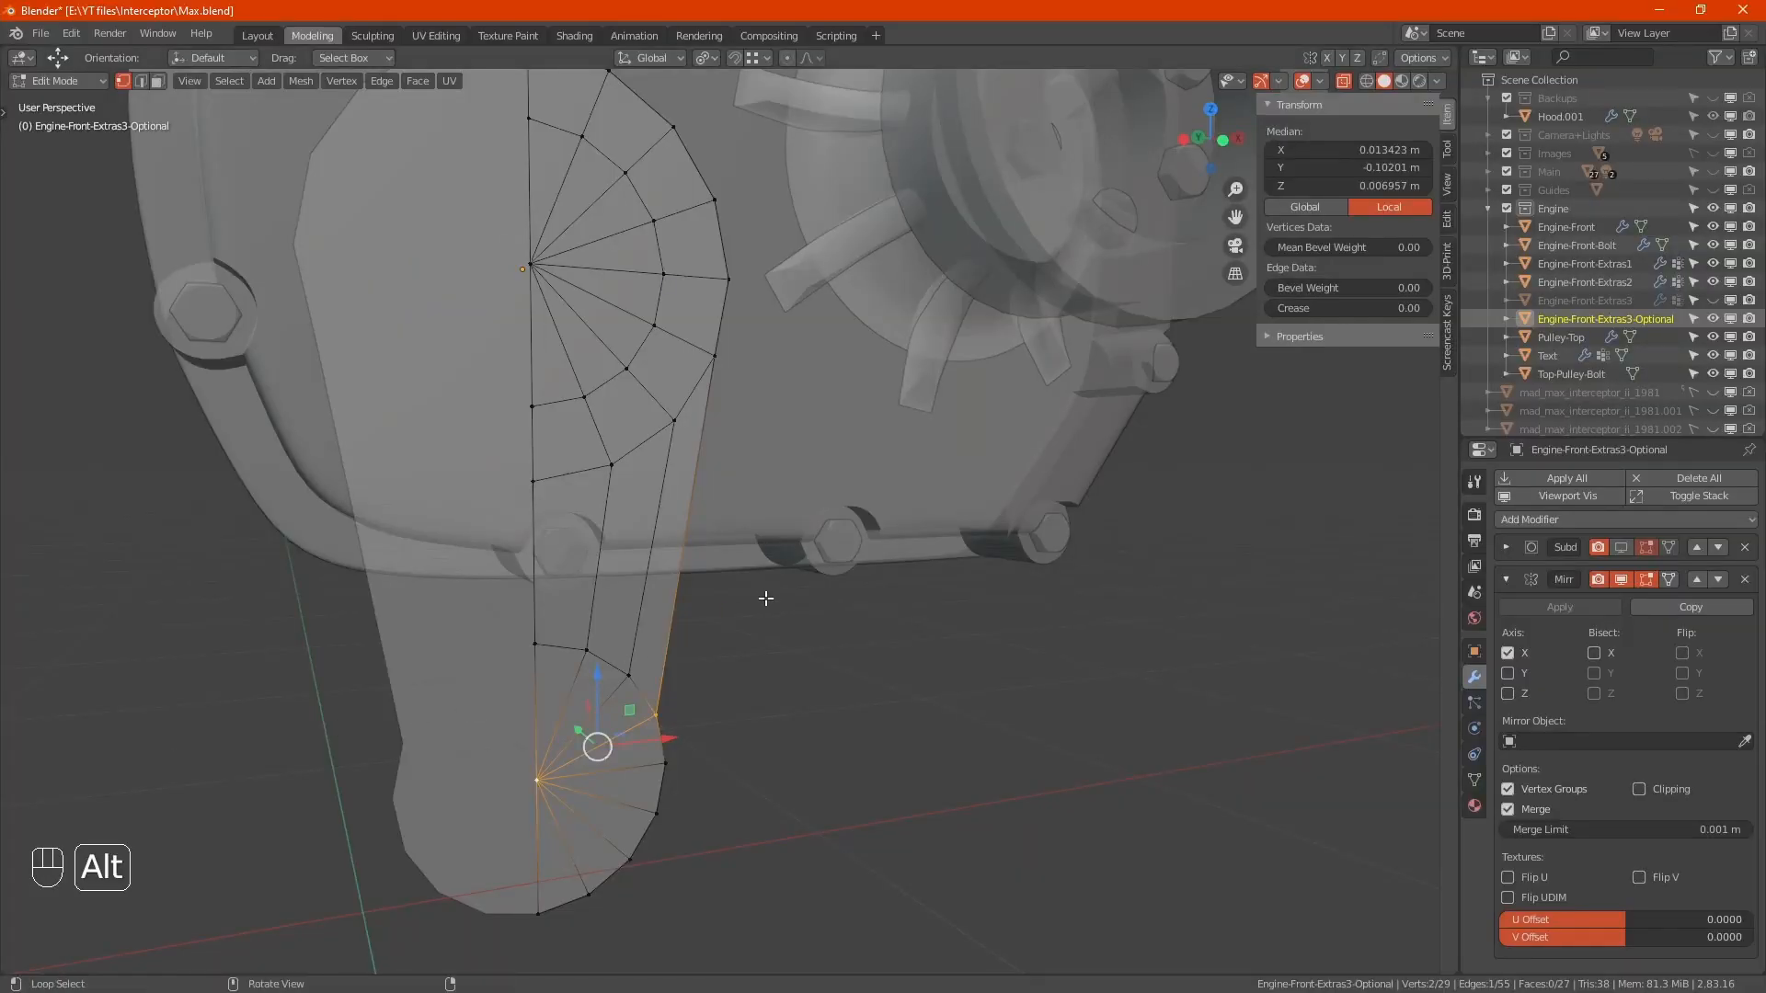
{"action": "middle_click_drag", "start_coordinate": [760, 603], "coordinate": [706, 591], "text": "alt"}
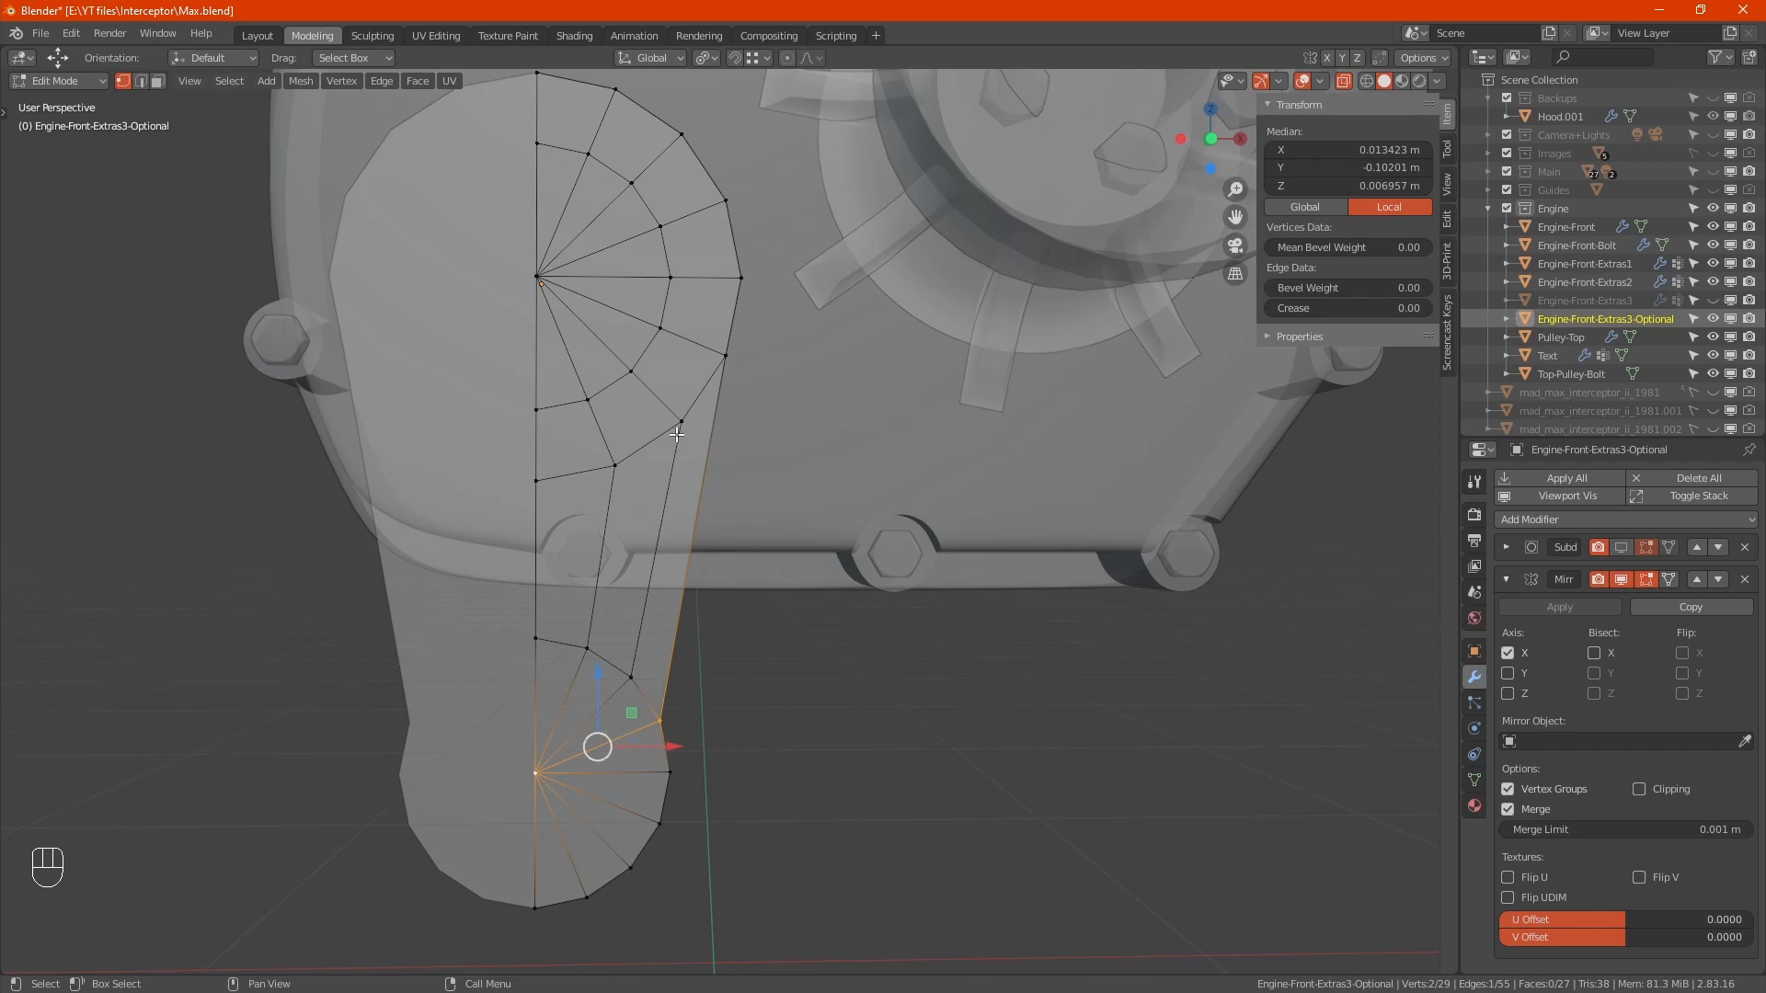
{"action": "left_click", "coordinate": [542, 277]}
{"action": "middle_click_drag", "start_coordinate": [554, 378], "coordinate": [672, 521]}
{"action": "key", "text": "x"}
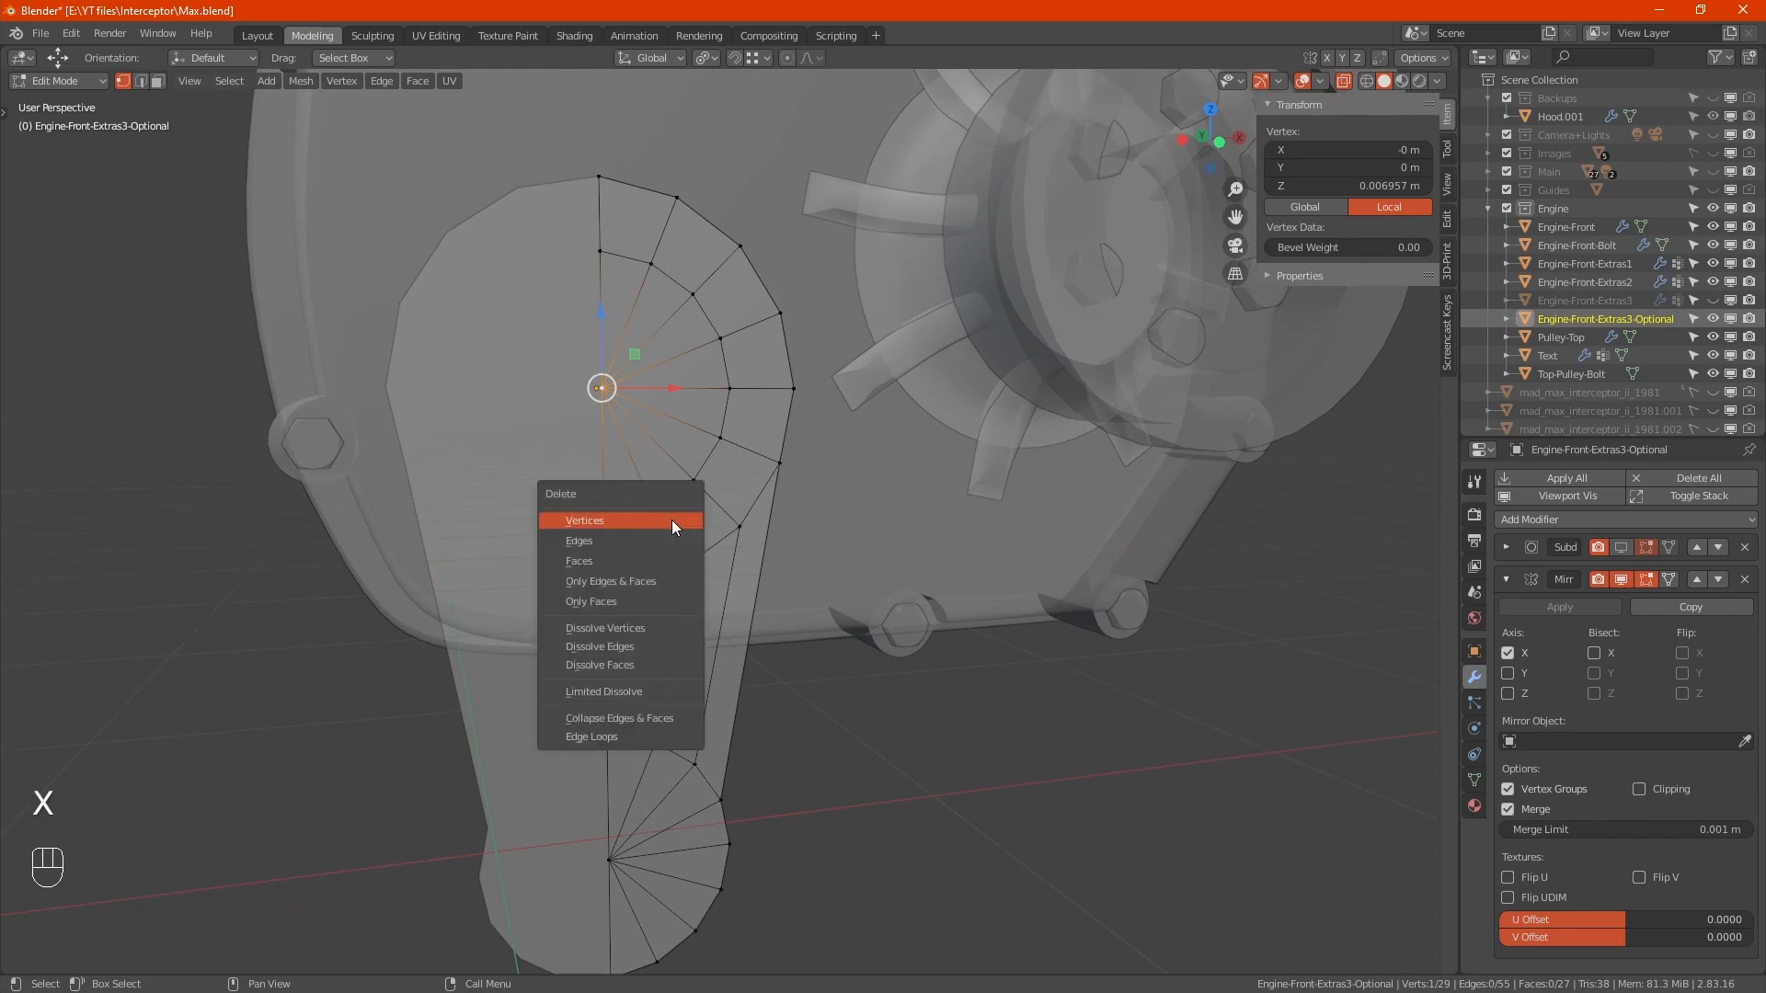
{"action": "left_click", "coordinate": [671, 520]}
{"action": "middle_click_drag", "start_coordinate": [672, 520], "coordinate": [728, 534], "text": "alt"}
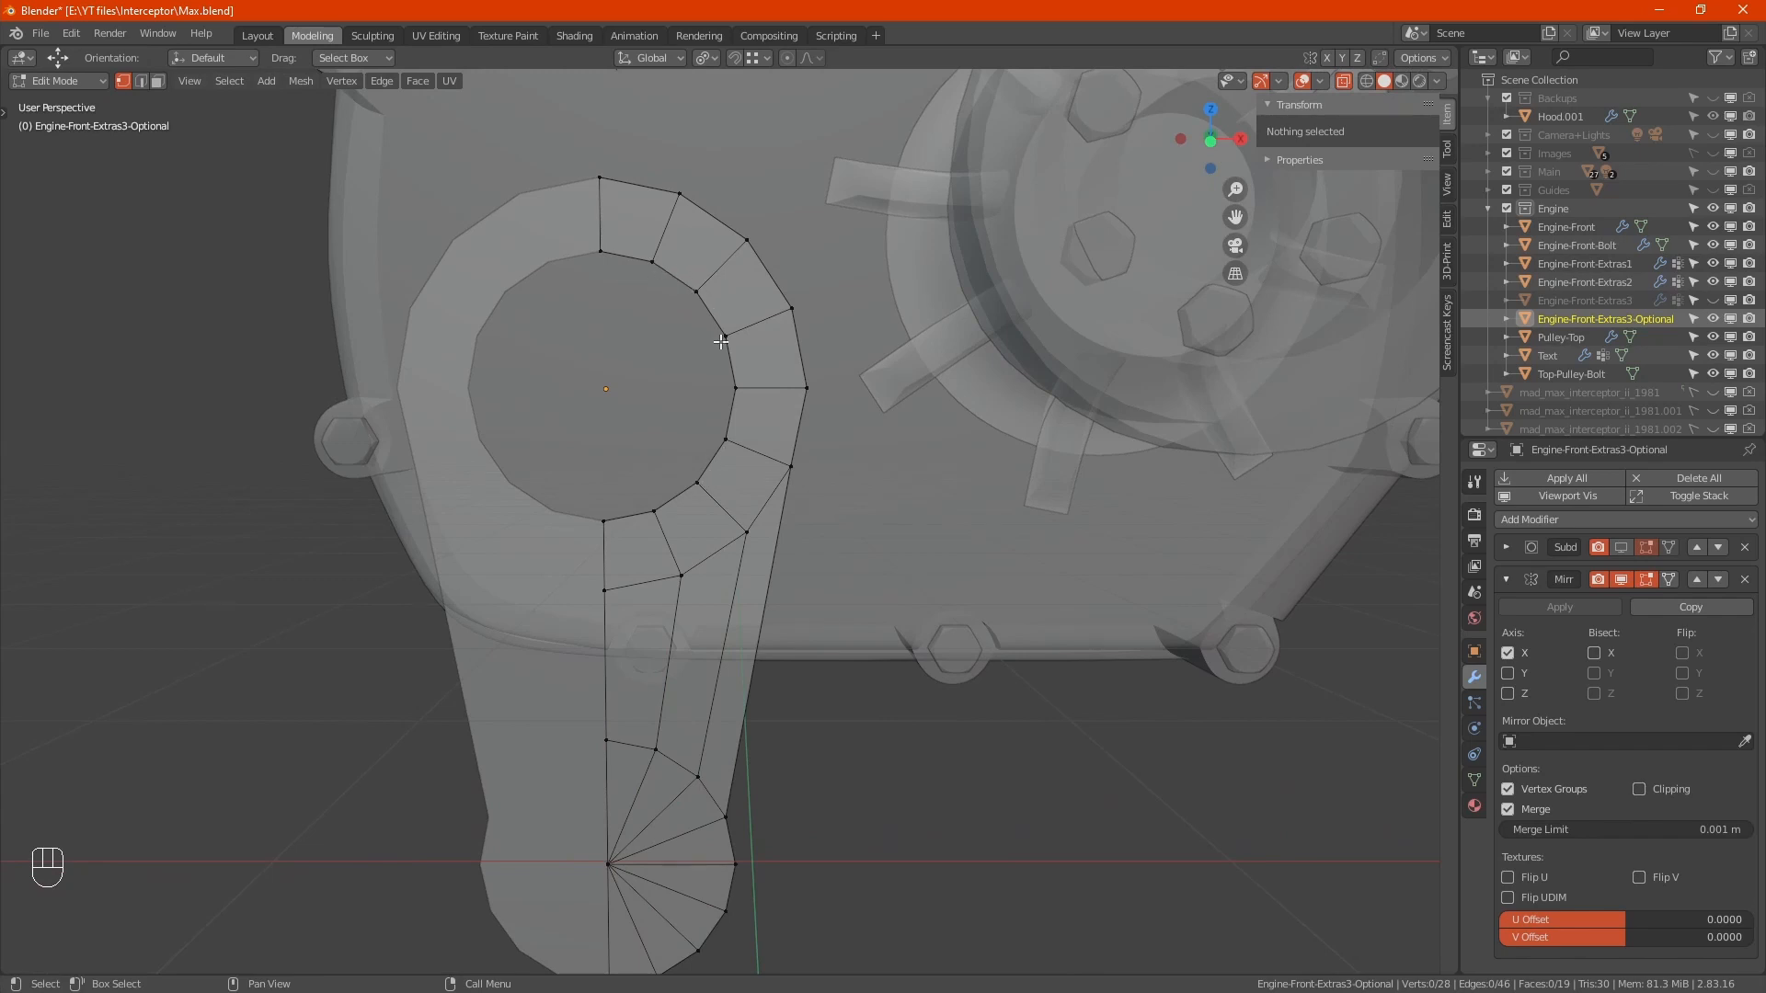
{"action": "left_click", "coordinate": [745, 530]}
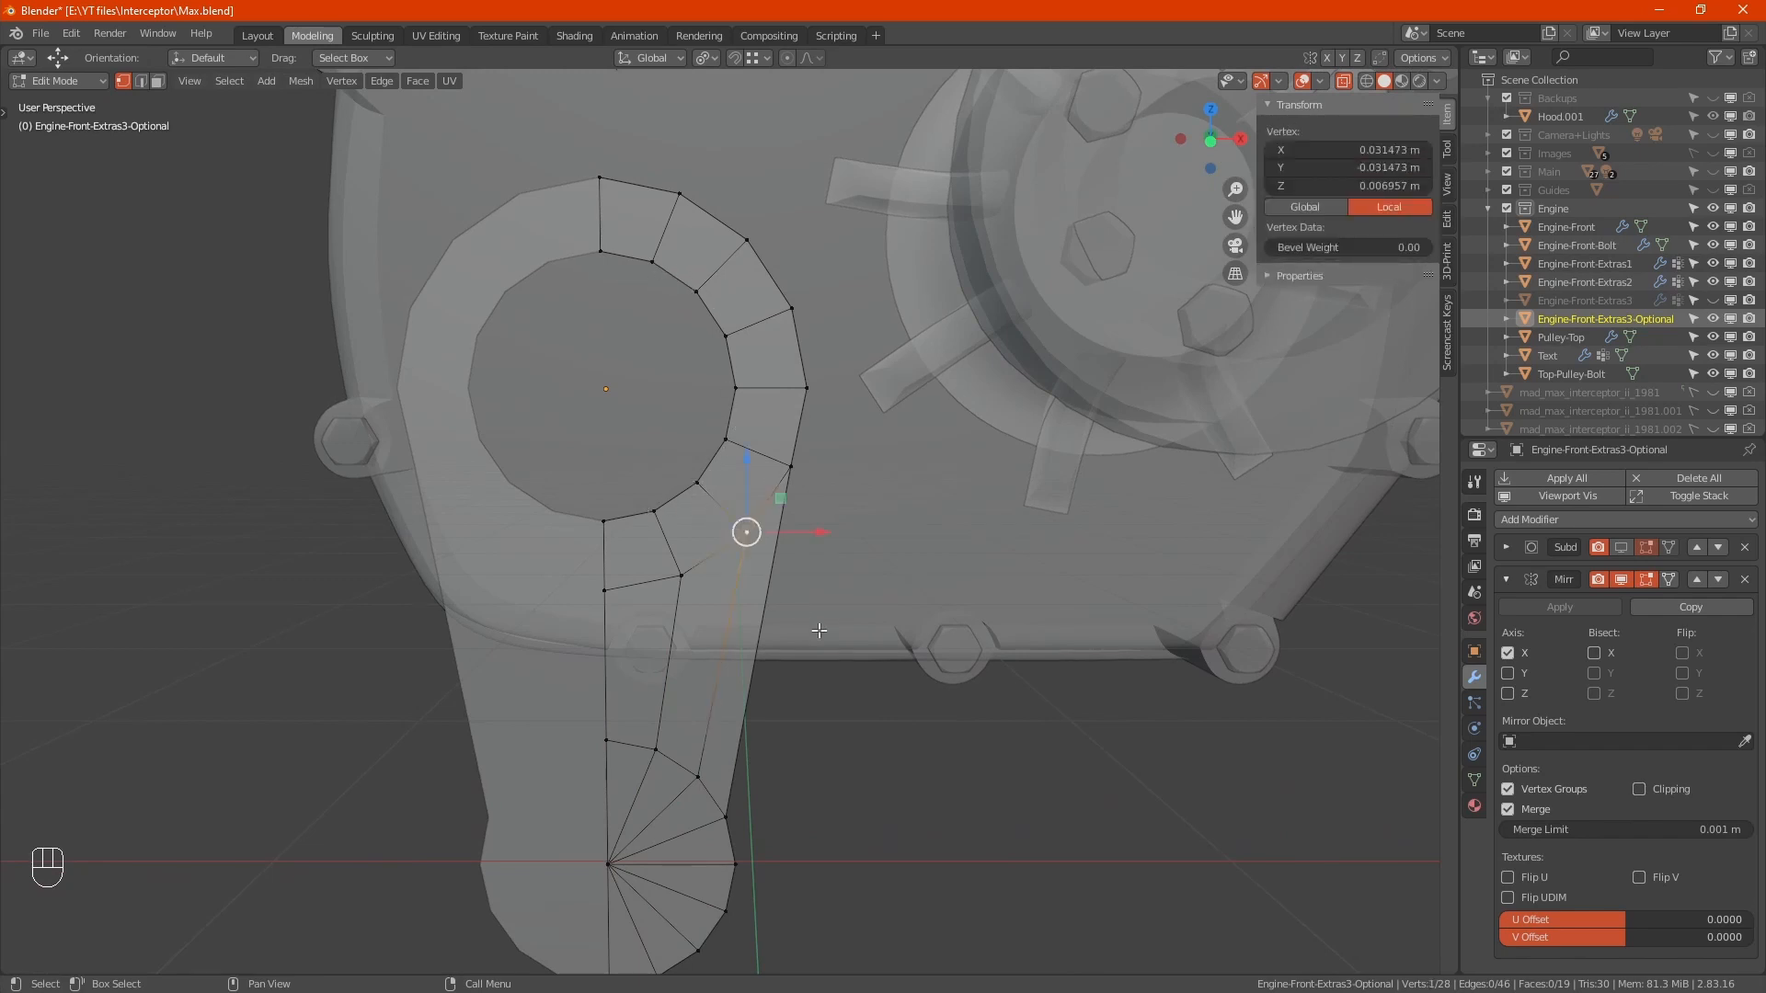
{"action": "left_click", "coordinate": [701, 779]}
{"action": "scroll", "coordinate": [708, 804], "scroll_direction": "up", "scroll_amount": 1}
{"action": "middle_click_drag", "start_coordinate": [731, 818], "coordinate": [725, 539]}
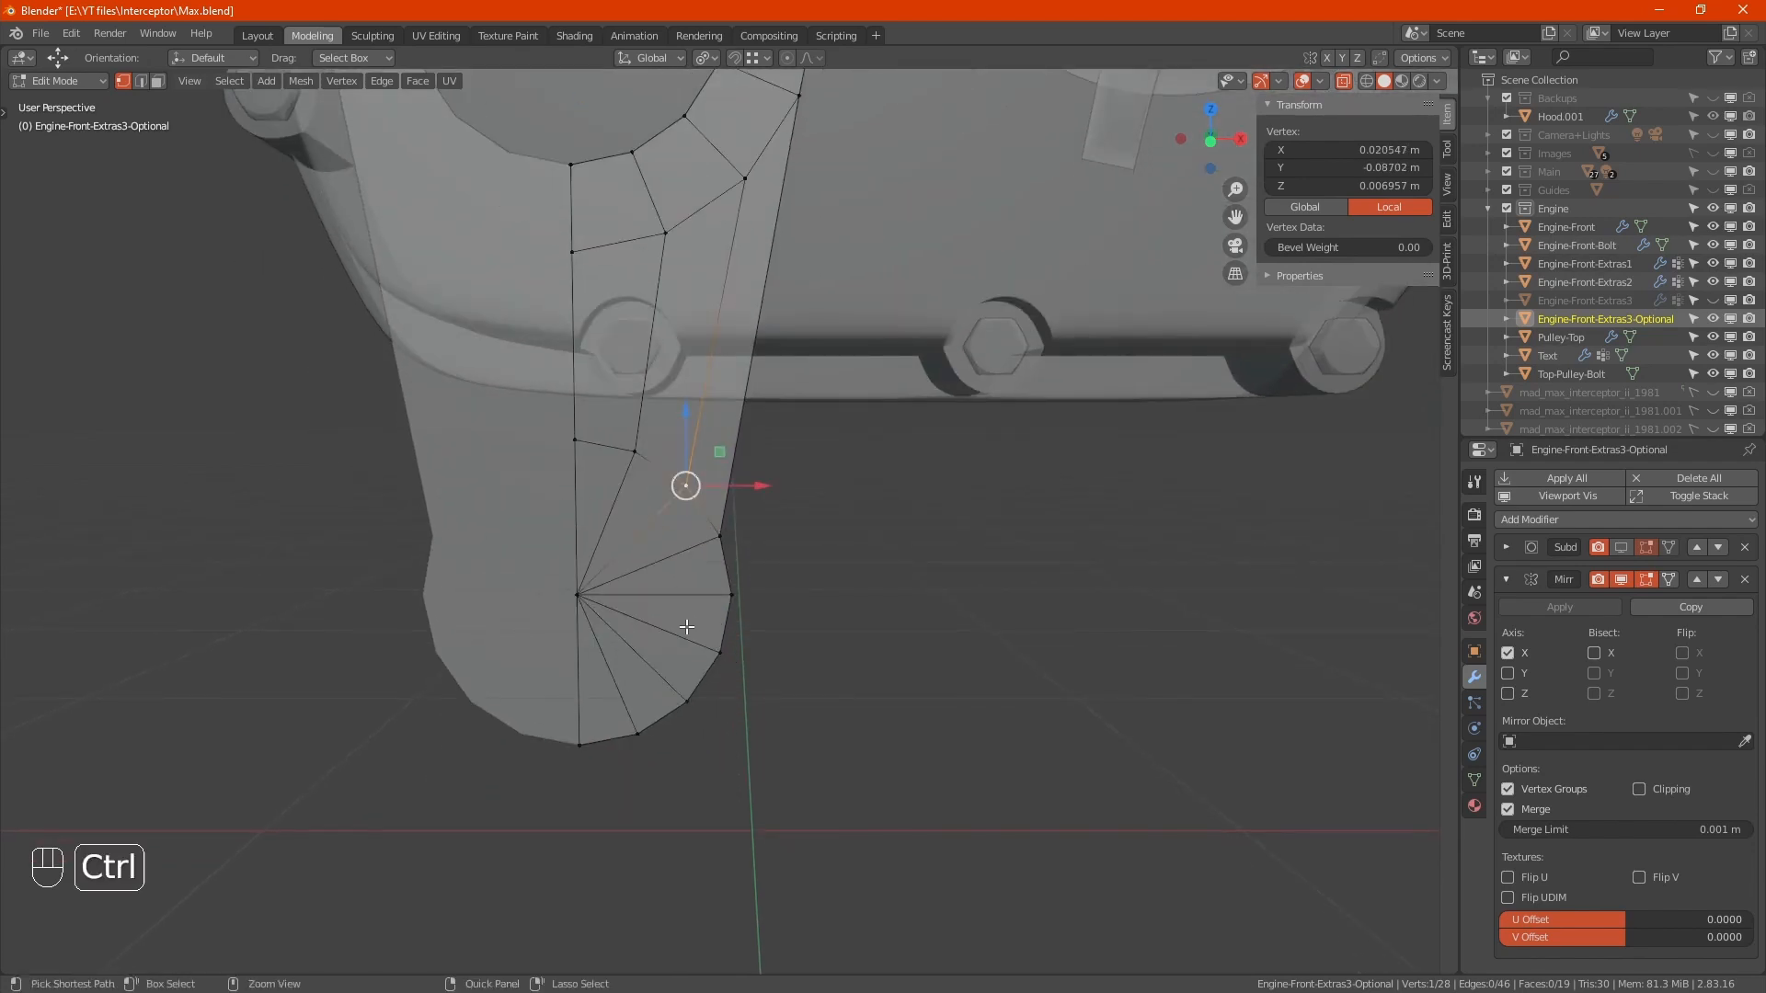
{"action": "key", "text": "ctrl+r"}
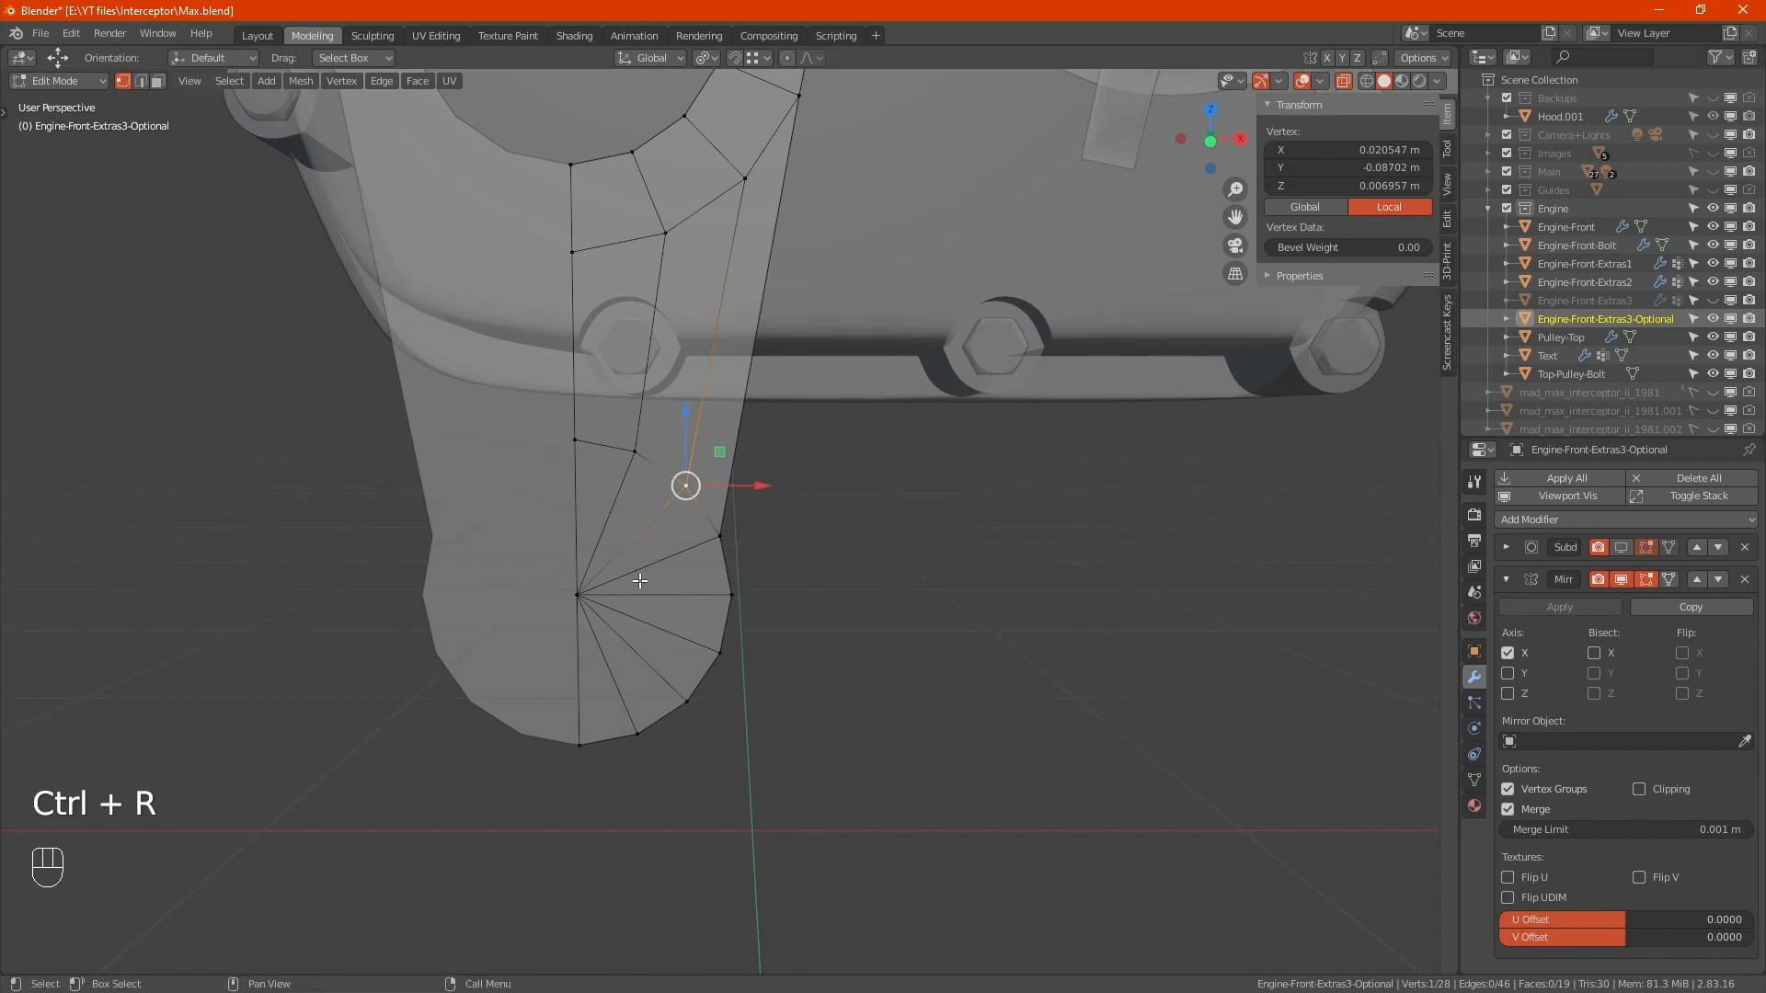
Step: Try a 0.004173 m inset on the lower half circle's fan of faces with Boundary turned off, and undo the inset
{"action": "left_click", "coordinate": [579, 596]}
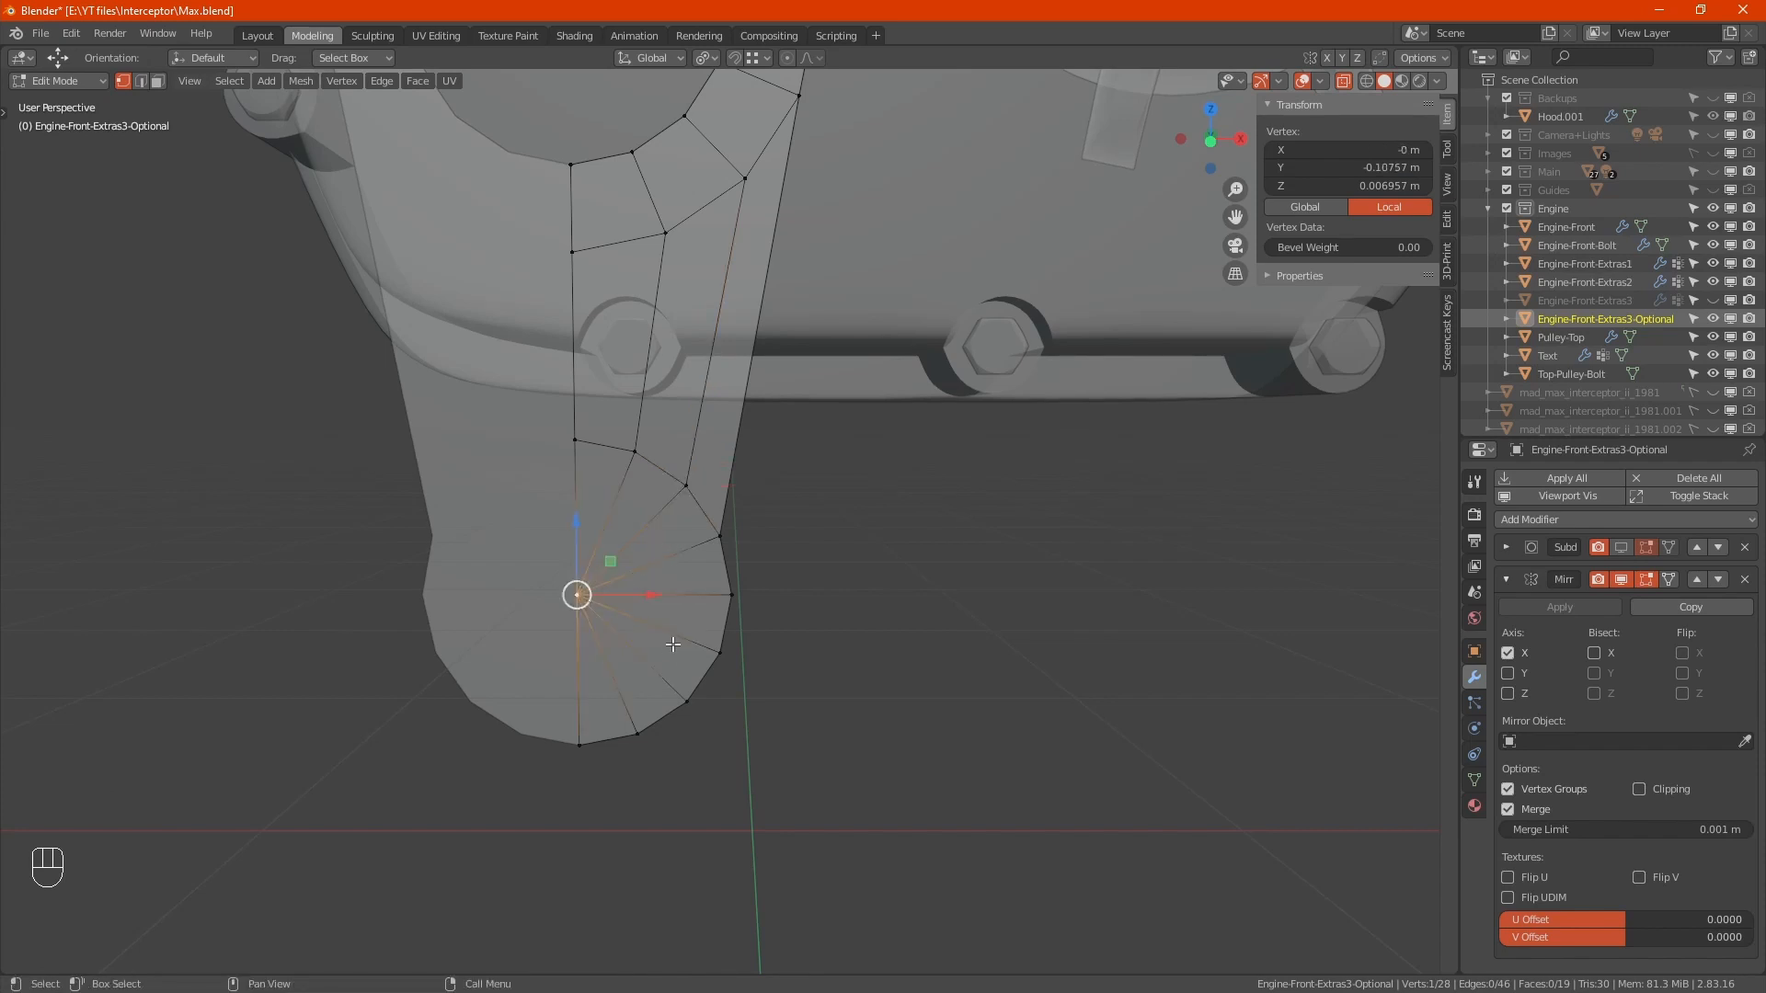
{"action": "key", "text": "ctrl+KP_Add"}
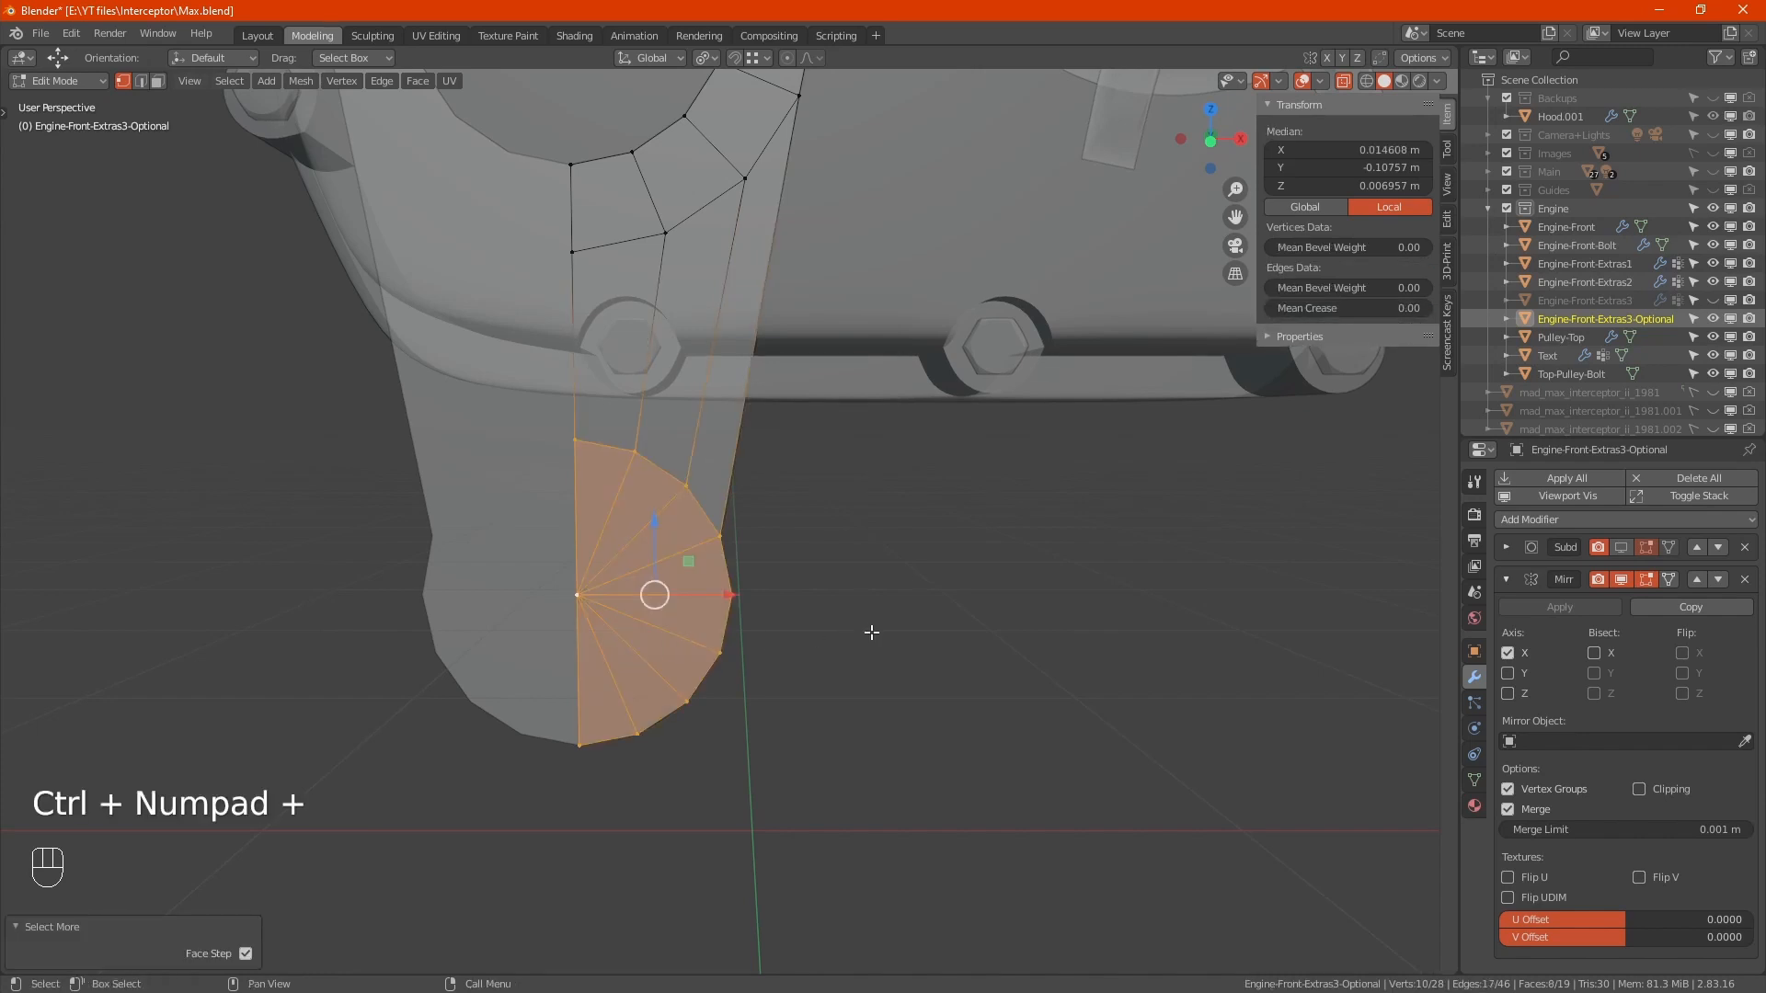
{"action": "key", "text": "i"}
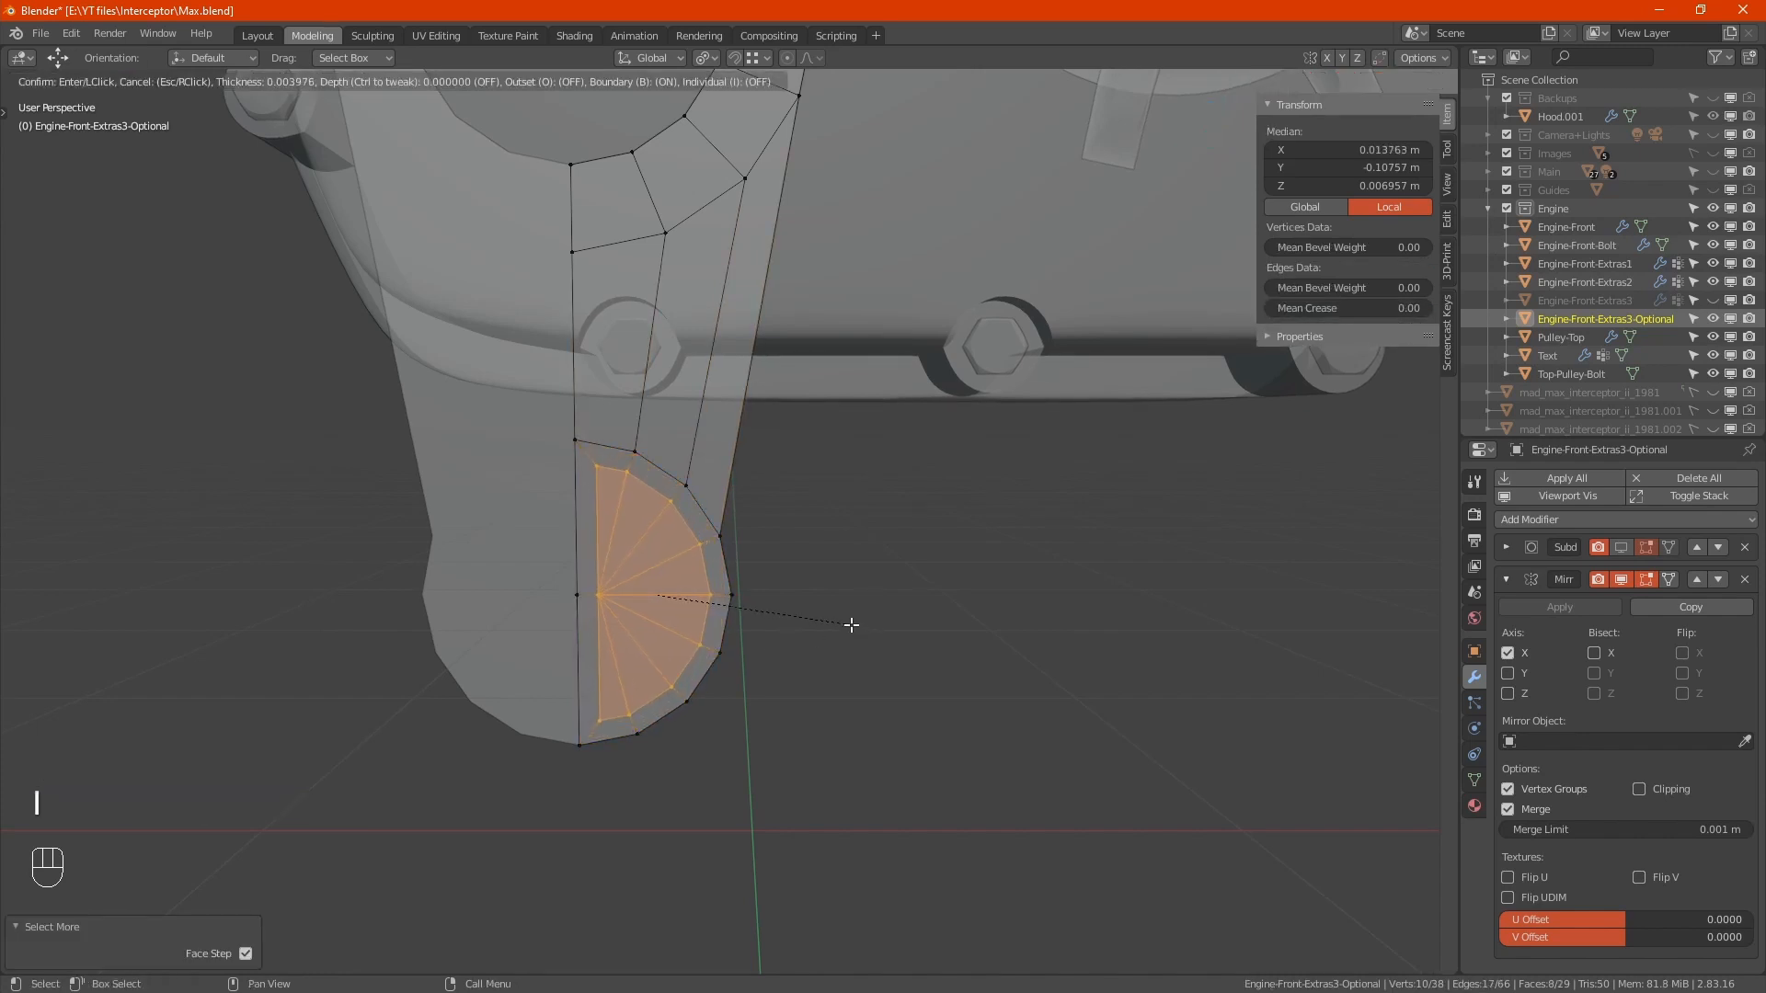
{"action": "left_click", "coordinate": [850, 624]}
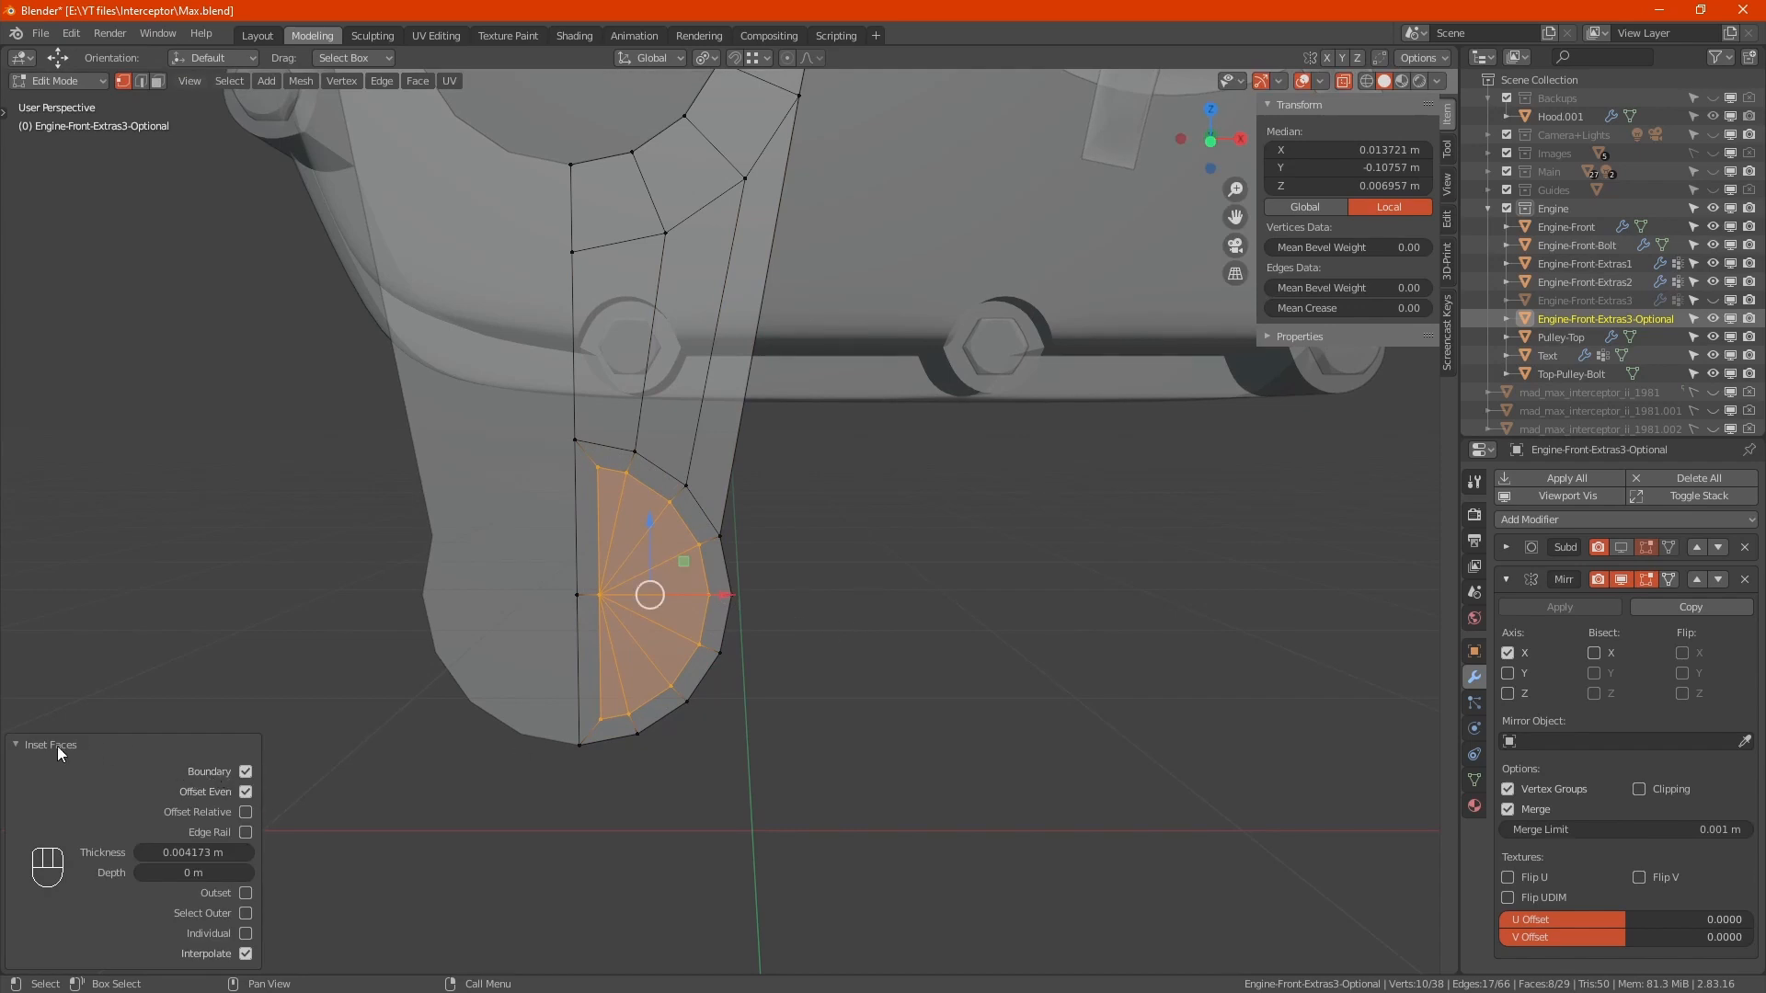
{"action": "left_click", "coordinate": [31, 747]}
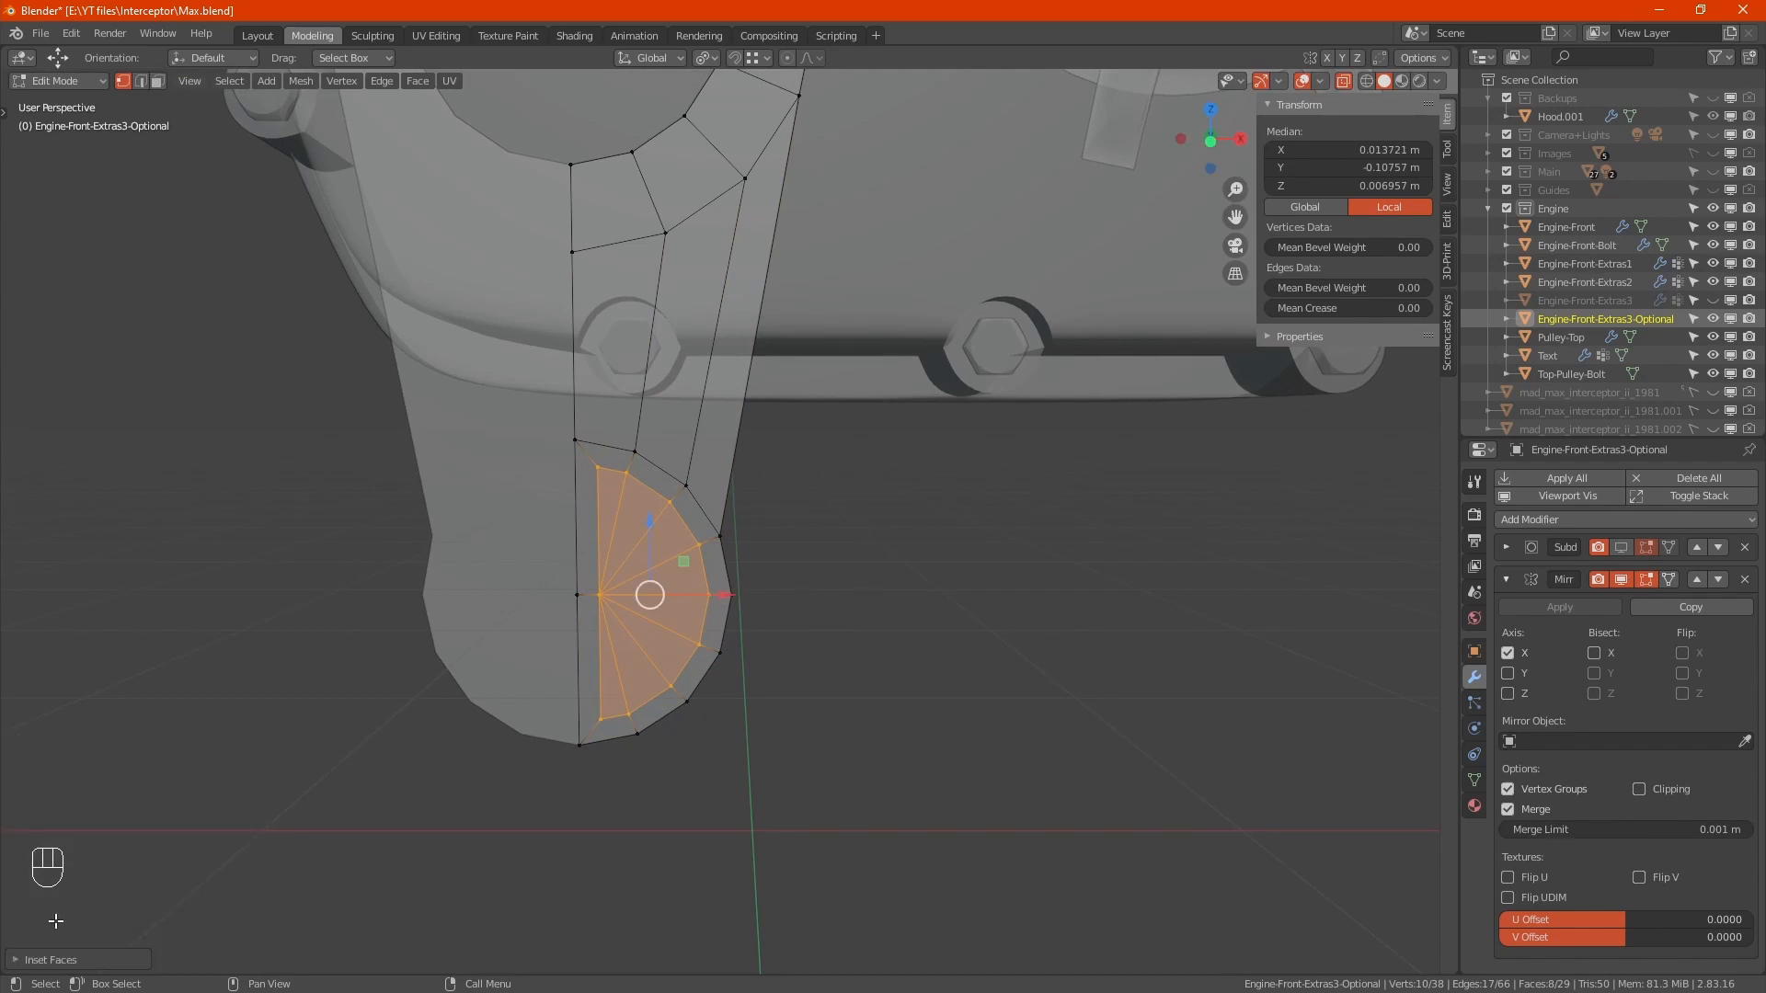
{"action": "left_click", "coordinate": [17, 960]}
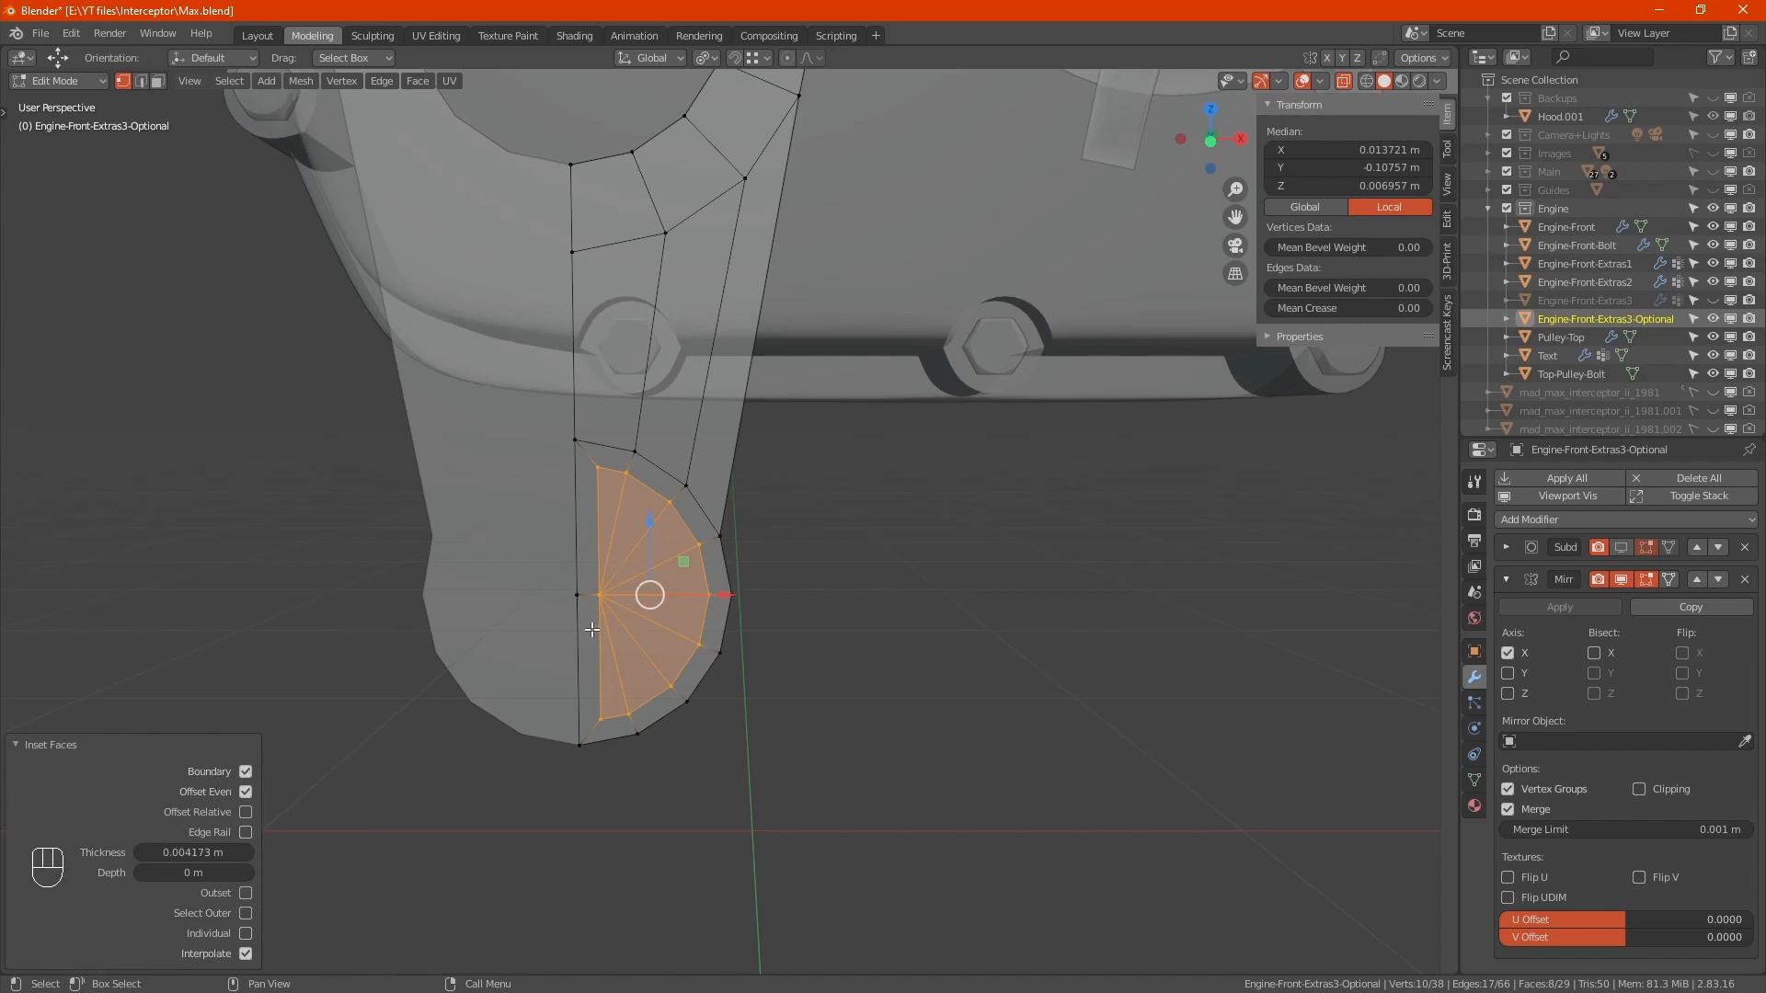
{"action": "left_click", "coordinate": [246, 770]}
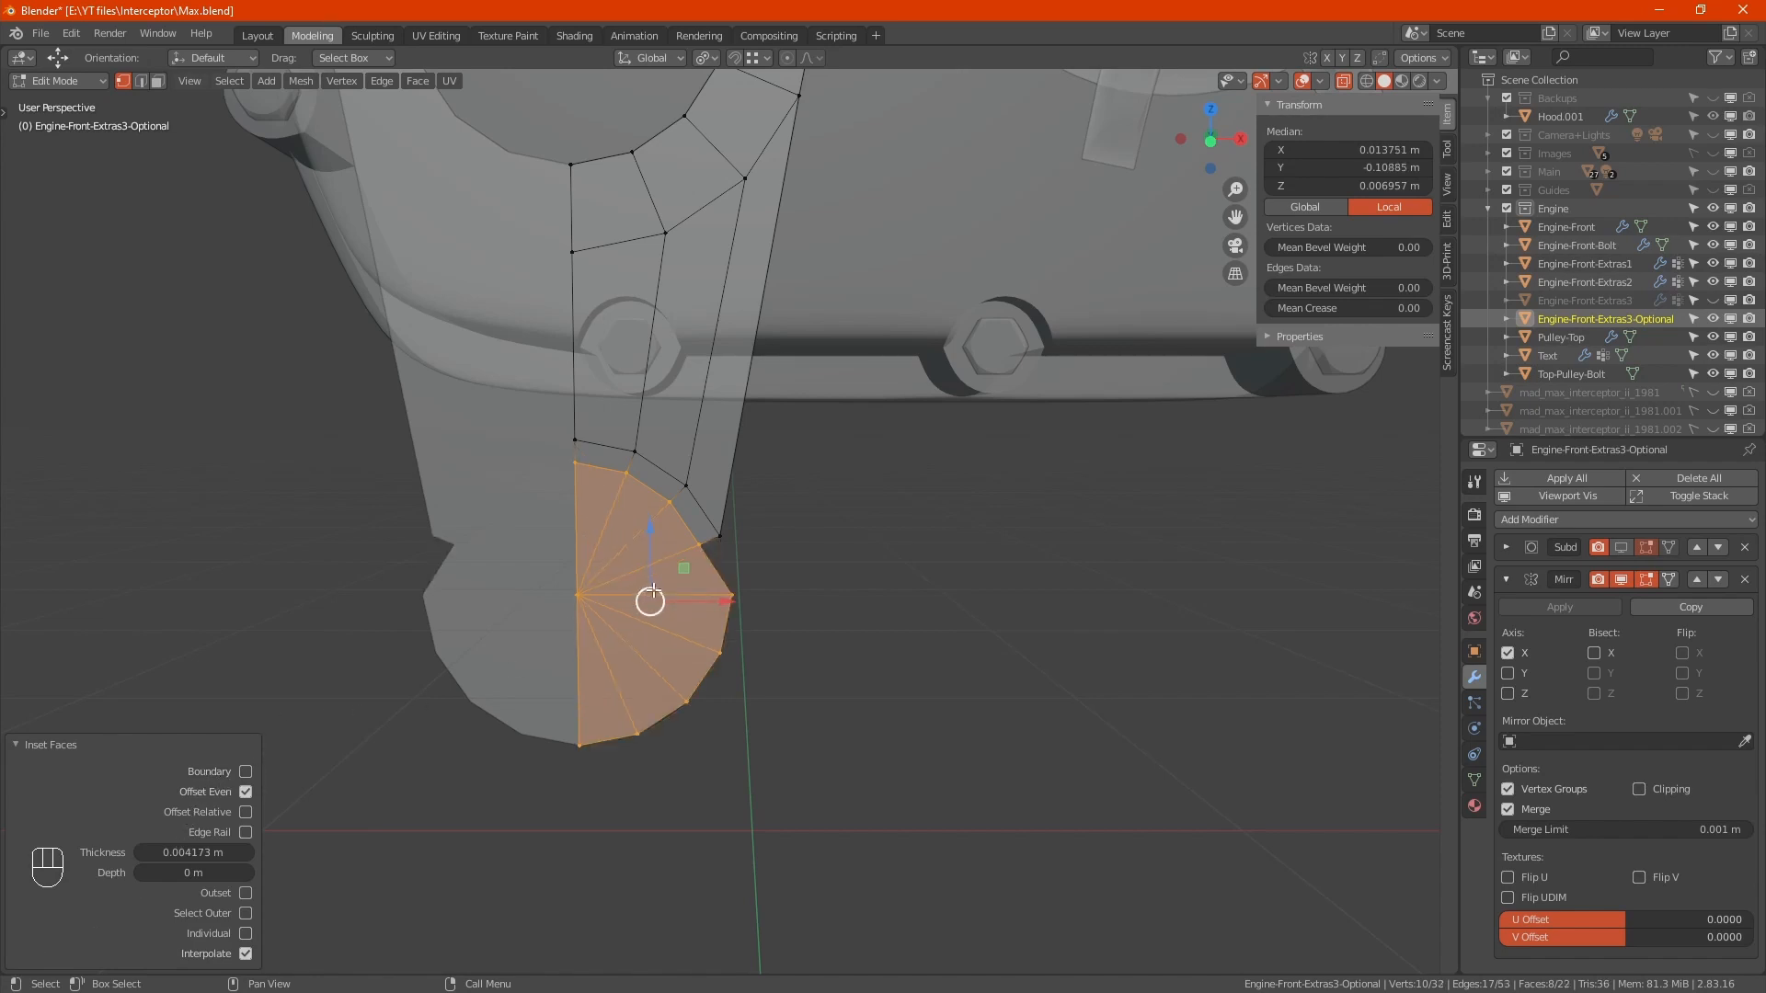
{"action": "middle_click_drag", "start_coordinate": [719, 610], "coordinate": [751, 635]}
{"action": "key", "text": "ctrl+z"}
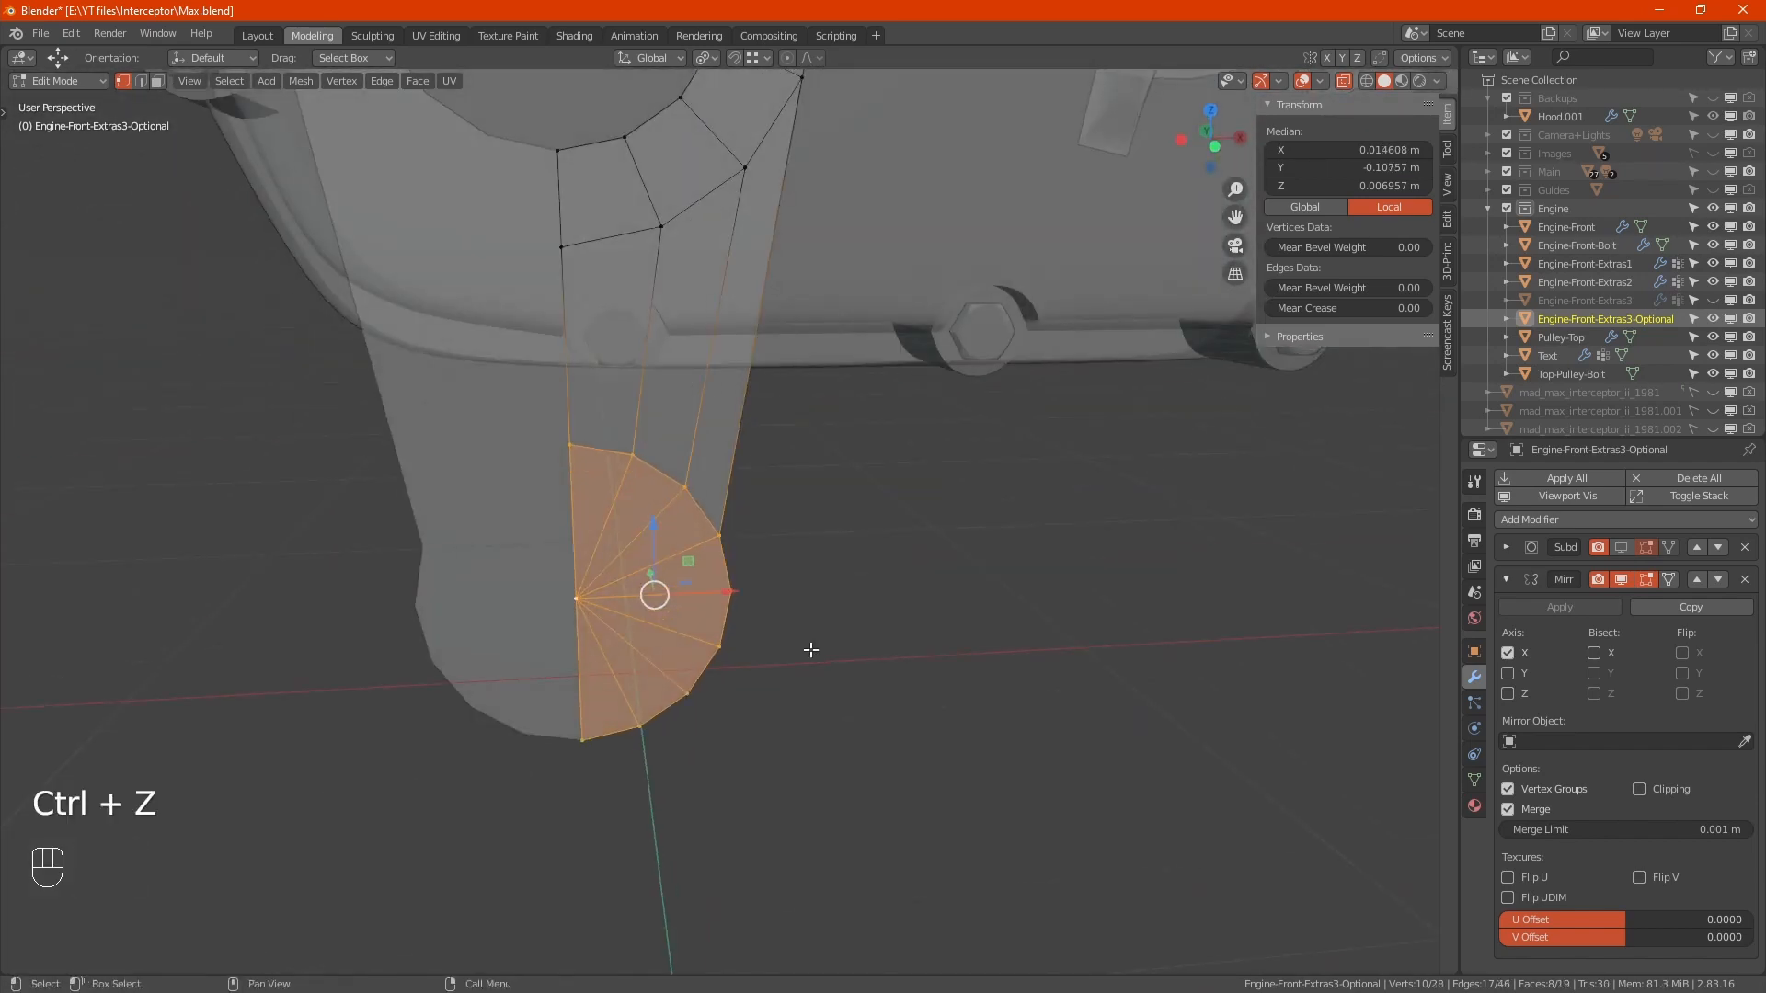
{"action": "key", "text": "i"}
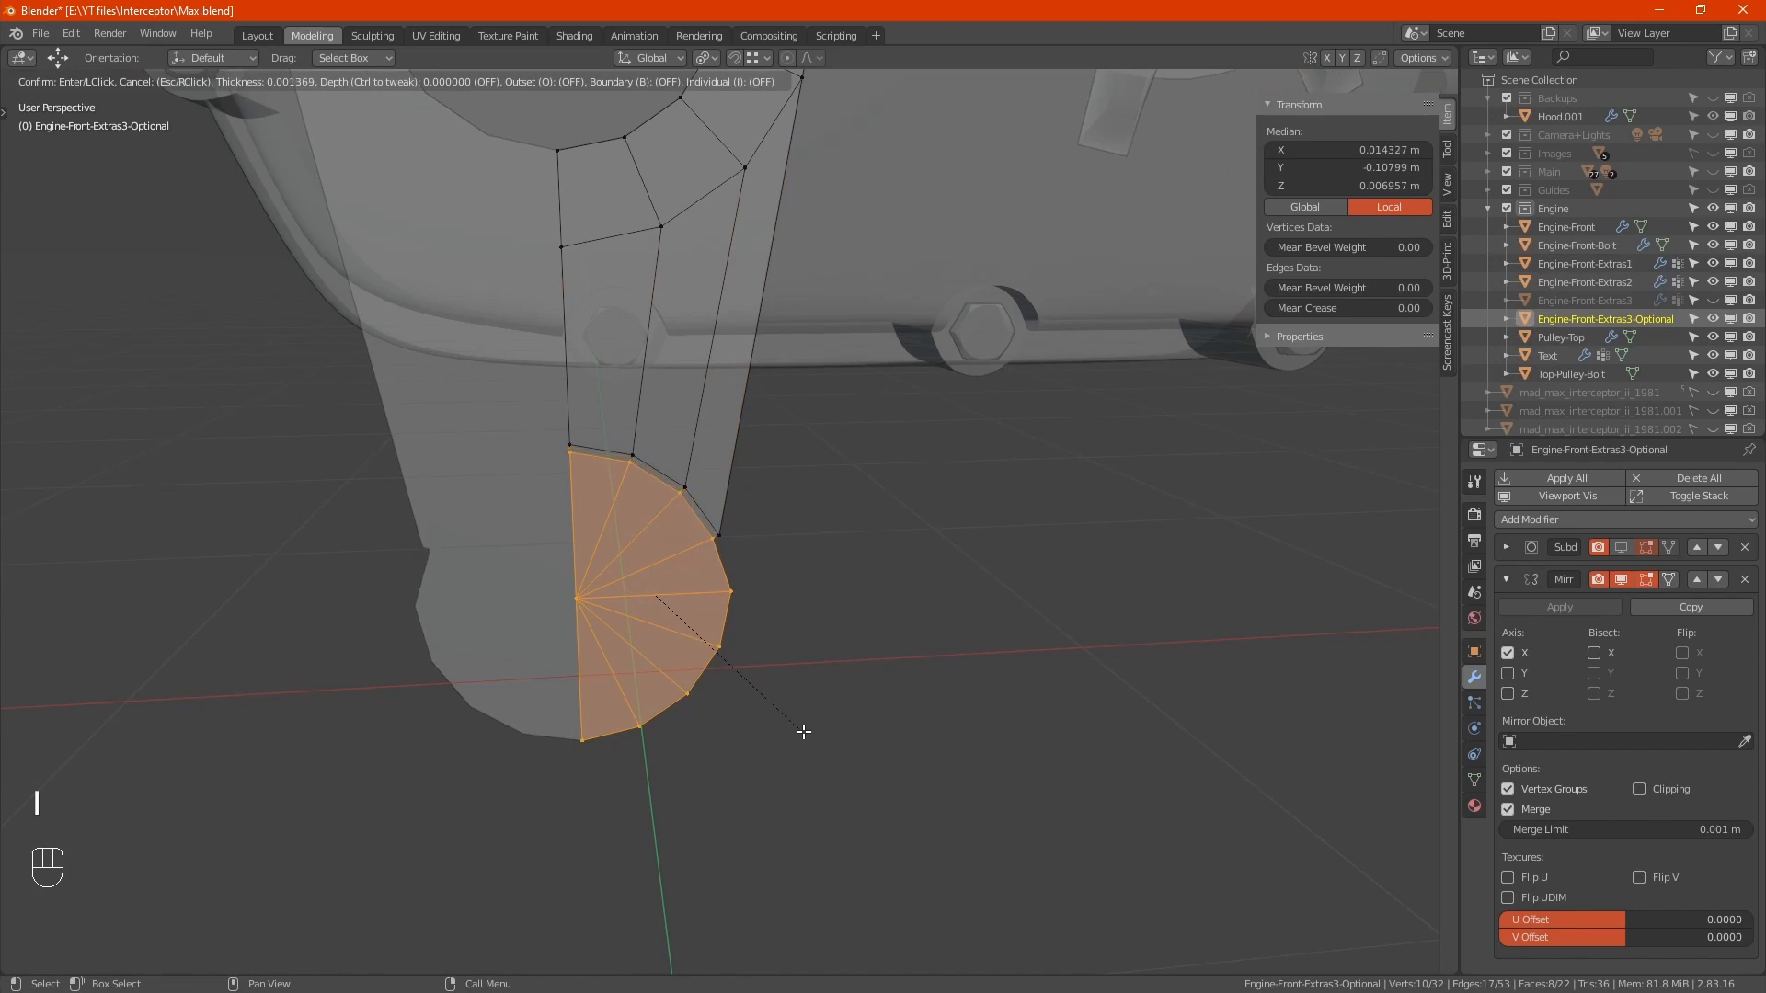
{"action": "right_click", "coordinate": [791, 729]}
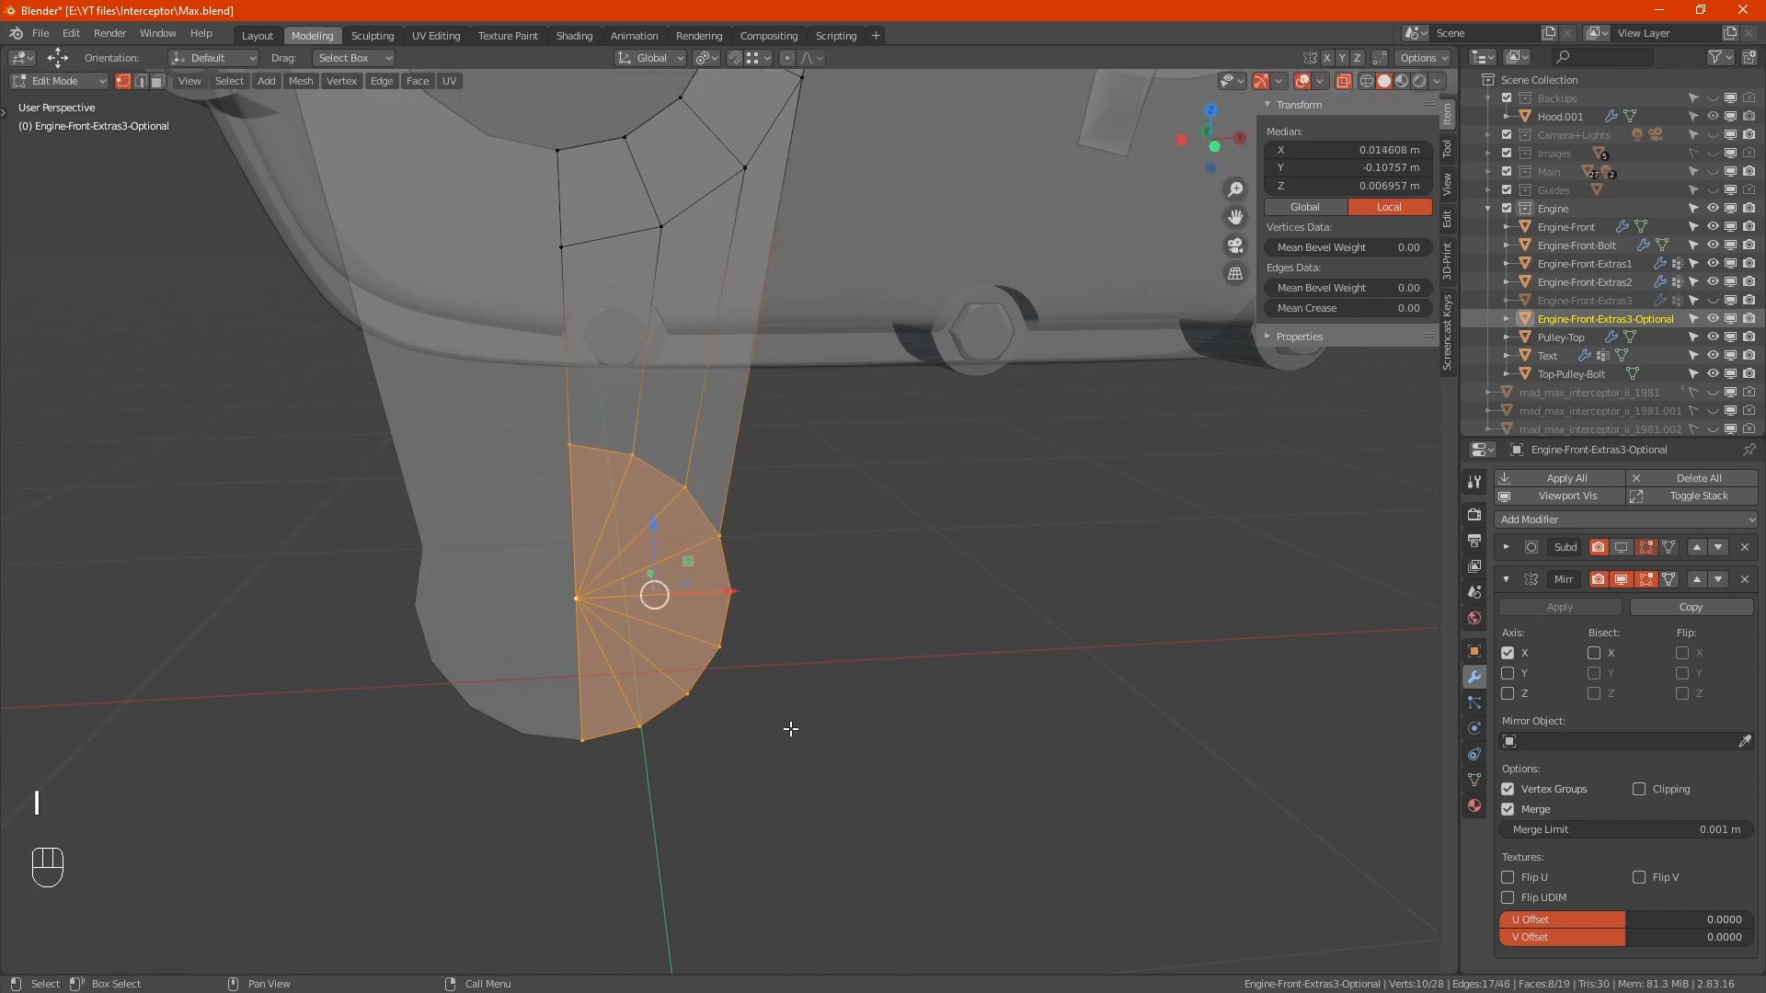
{"action": "key", "text": "3"}
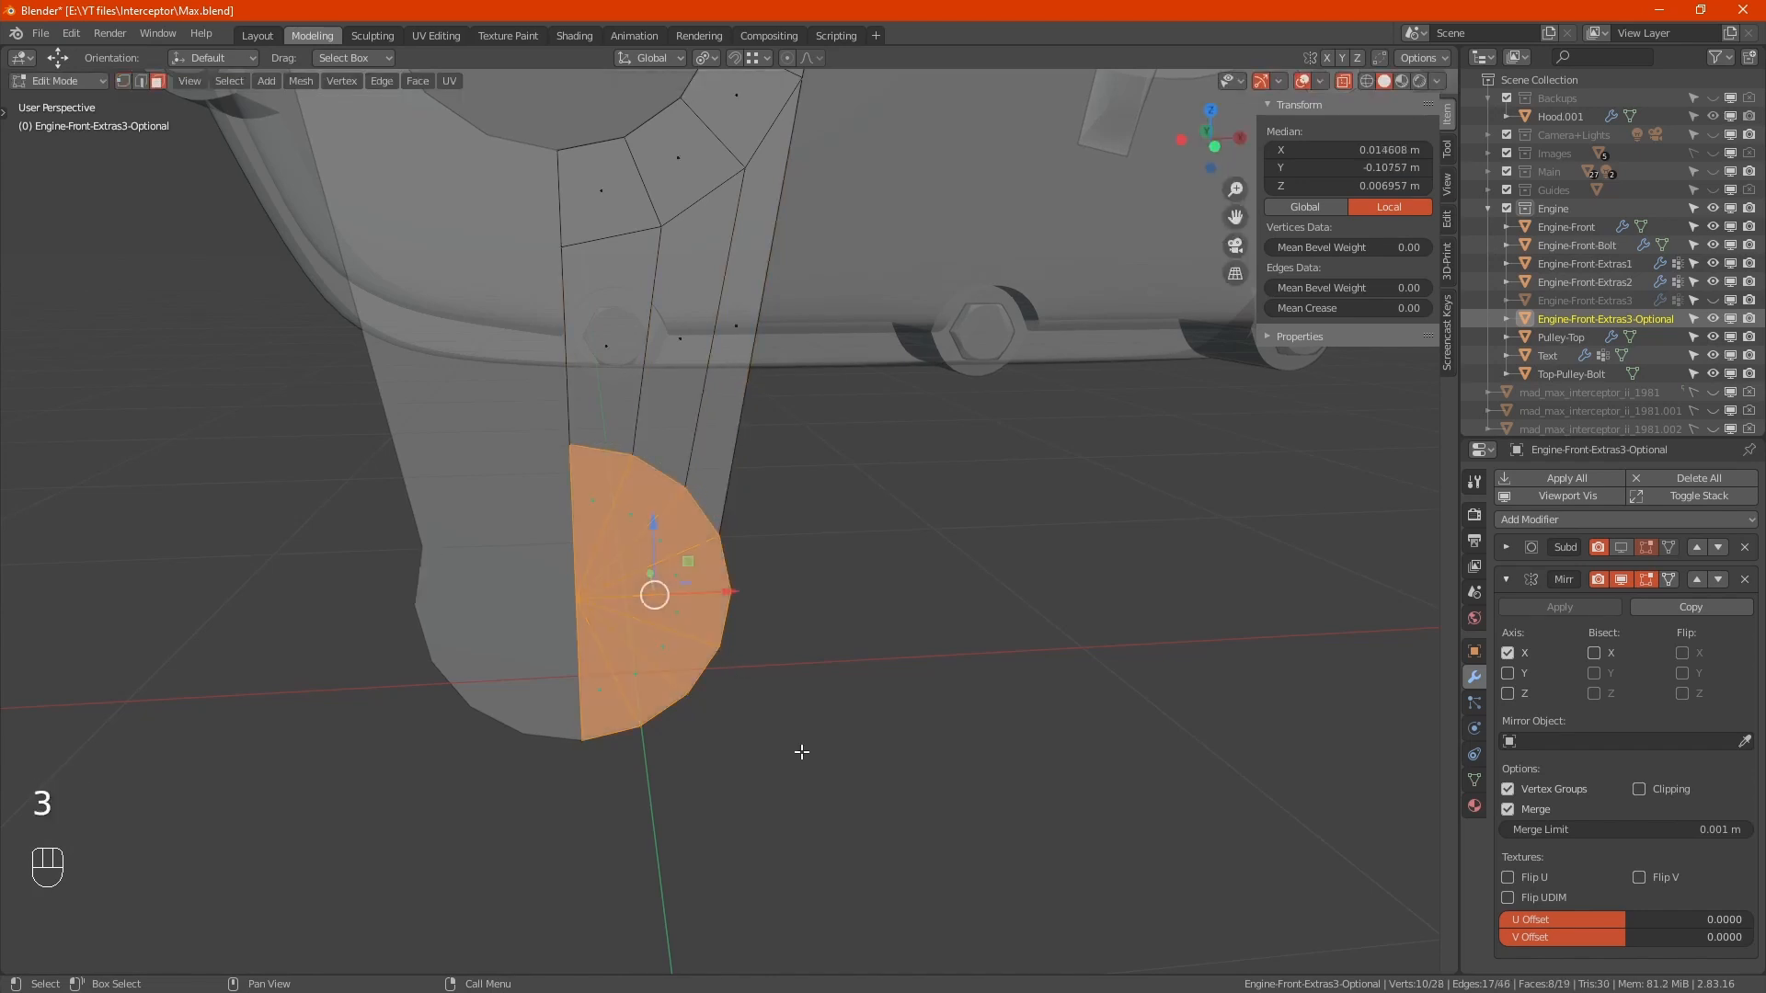
{"action": "key", "text": "i"}
{"action": "right_click", "coordinate": [798, 767]}
Step: Select all vertices of the cover piece and merge them by distance
{"action": "key", "text": "1"}
{"action": "key", "text": "a"}
{"action": "key", "text": "m"}
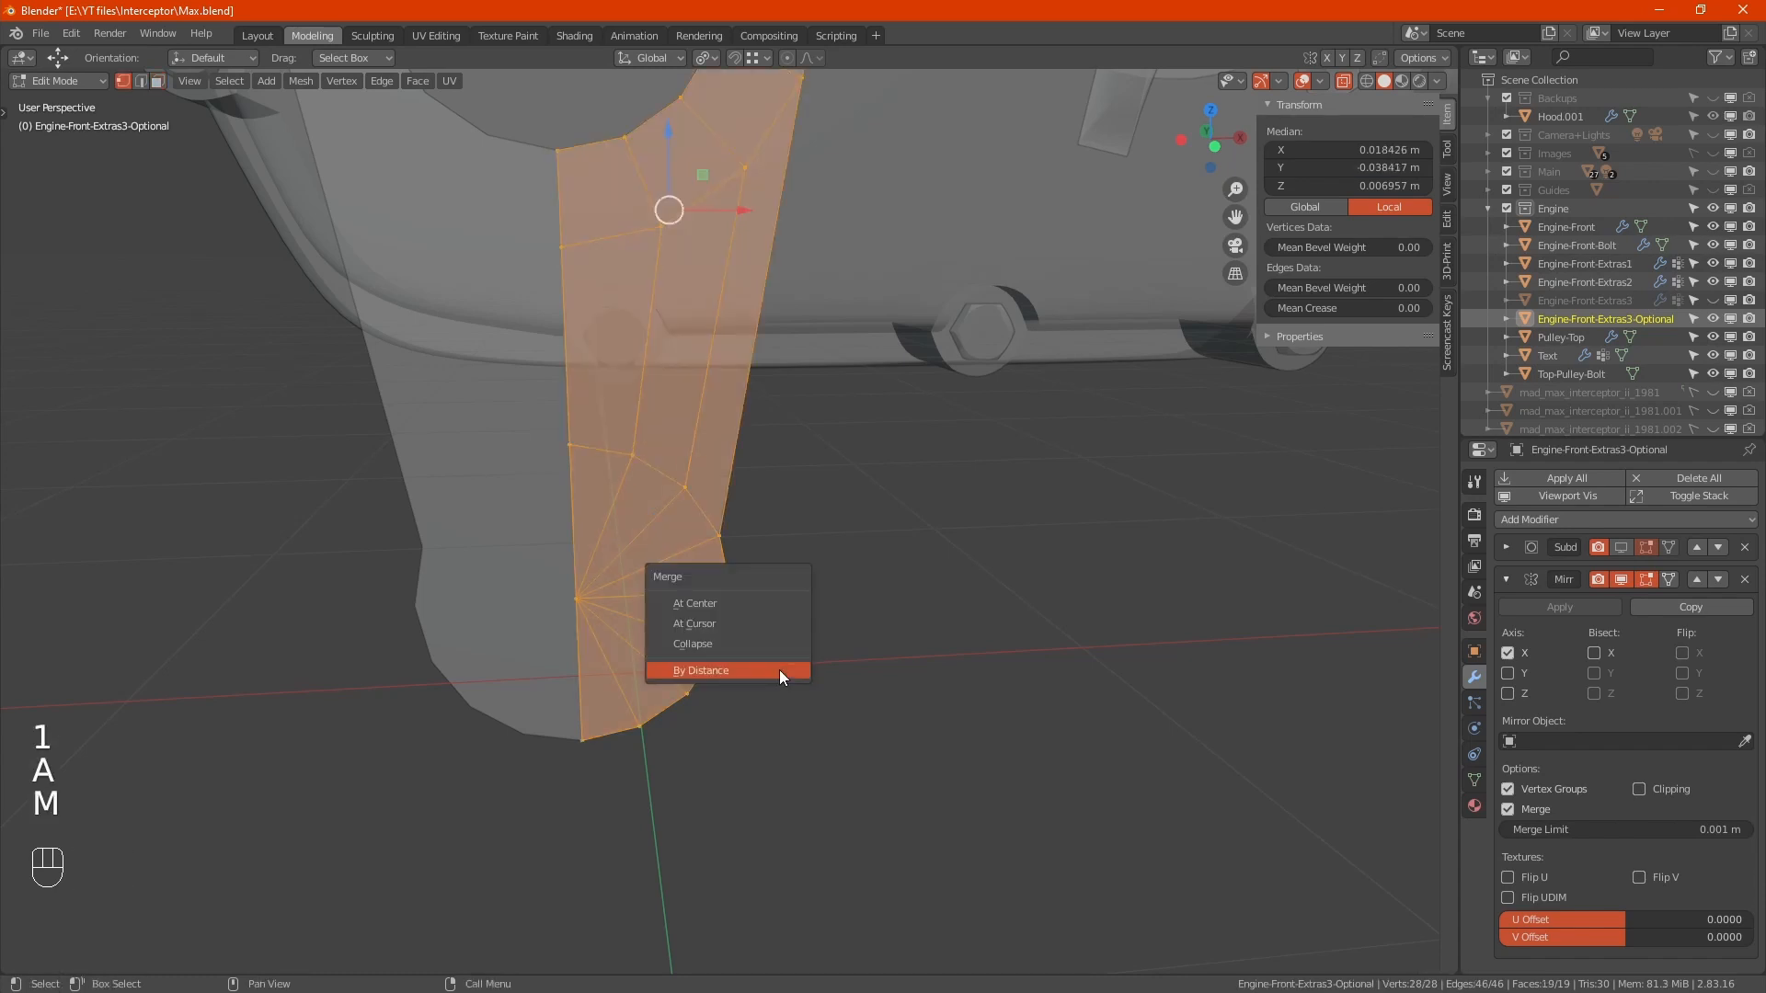
{"action": "left_click", "coordinate": [780, 670]}
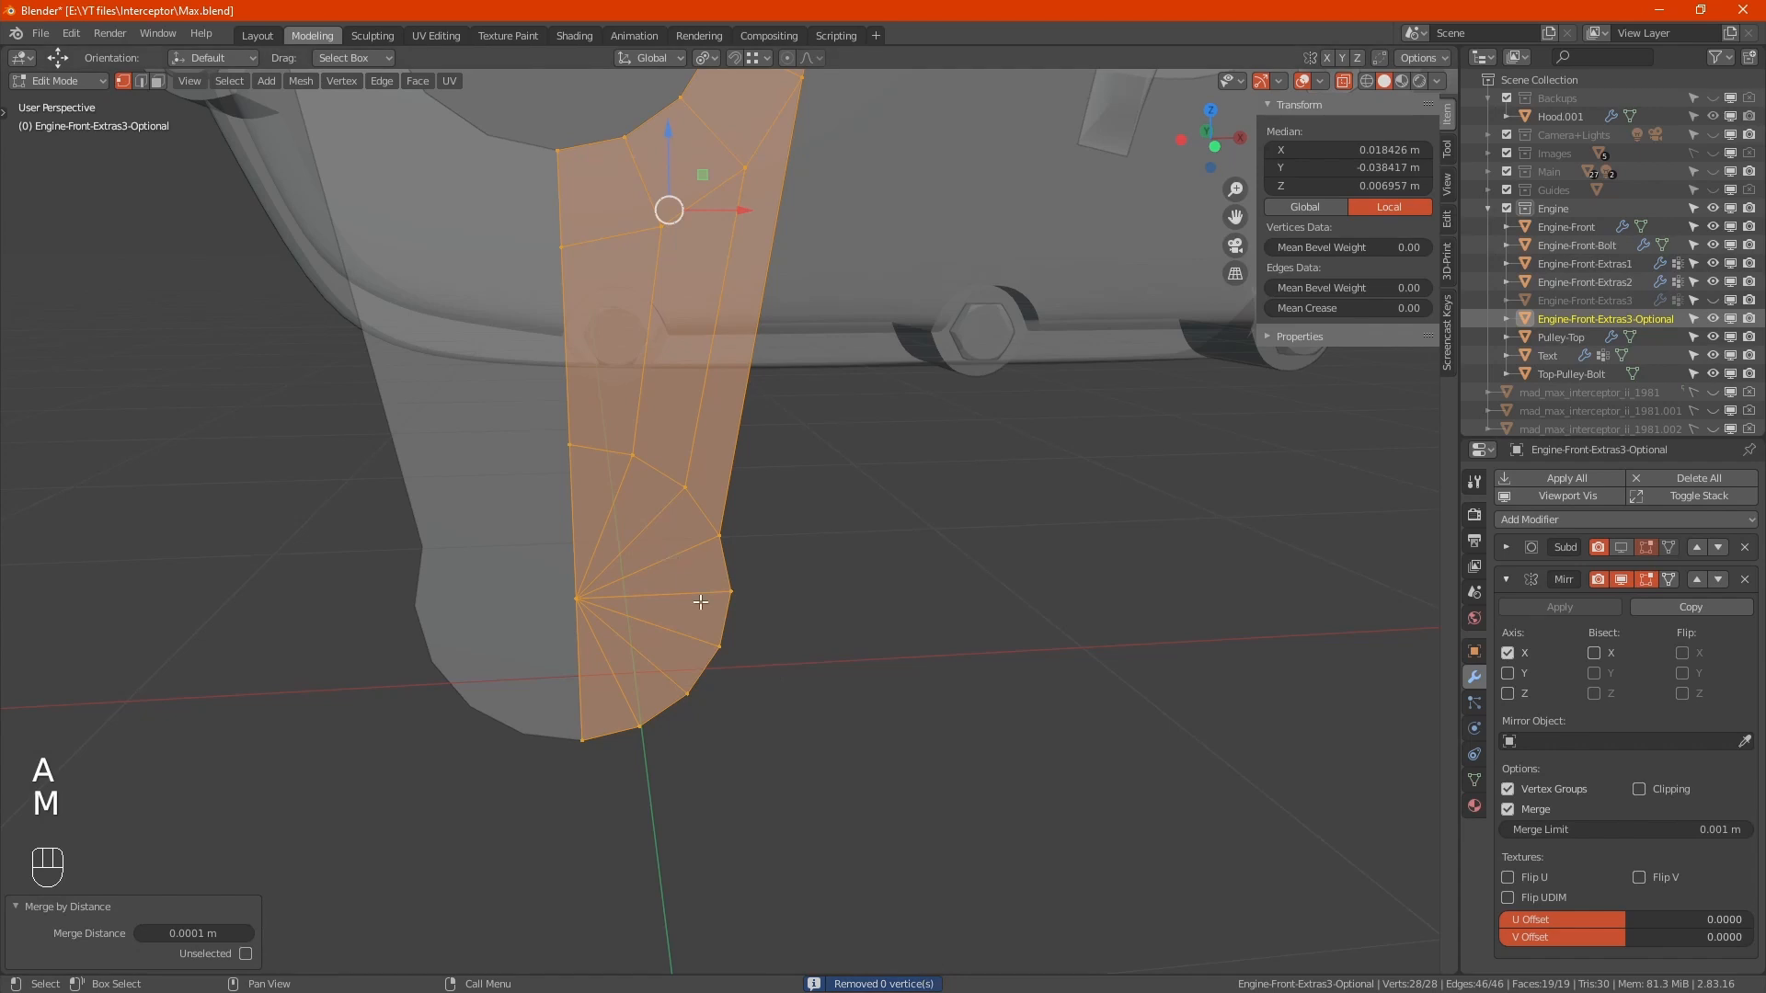
{"action": "middle_click_drag", "start_coordinate": [801, 650], "coordinate": [756, 678]}
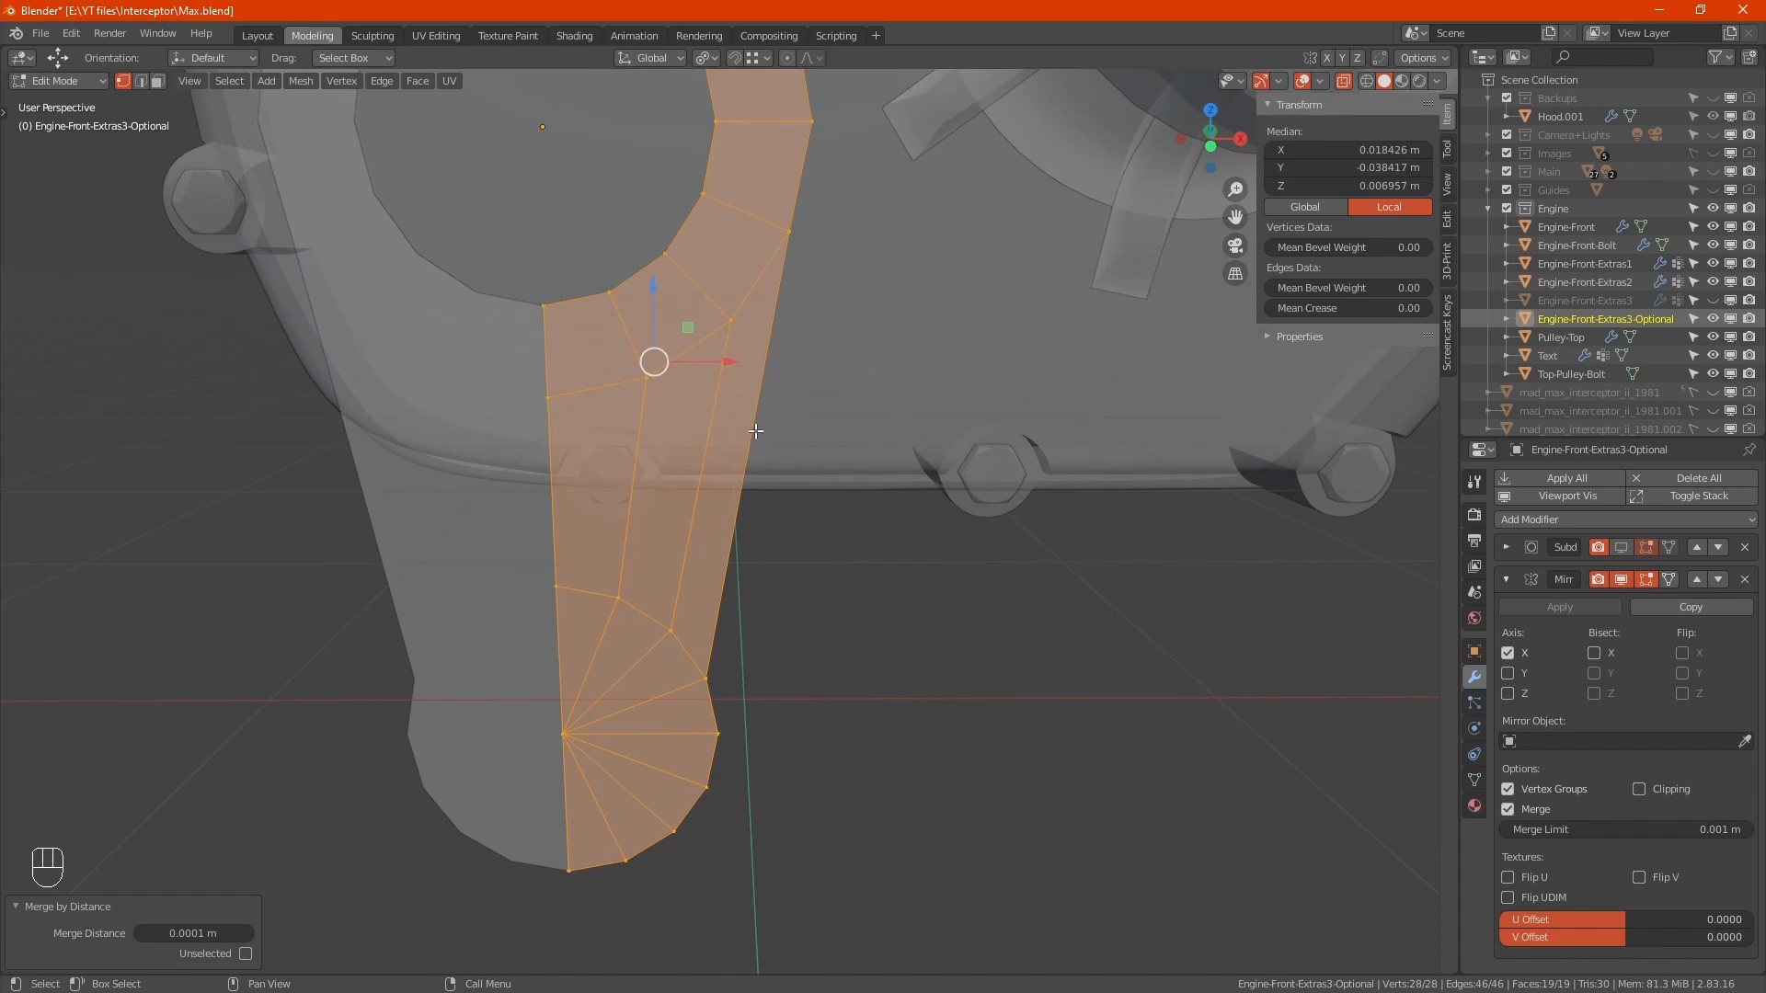
Step: Select the lower half circle's faces together with the outer connecting strip and the ring face above it
{"action": "left_click", "coordinate": [732, 322]}
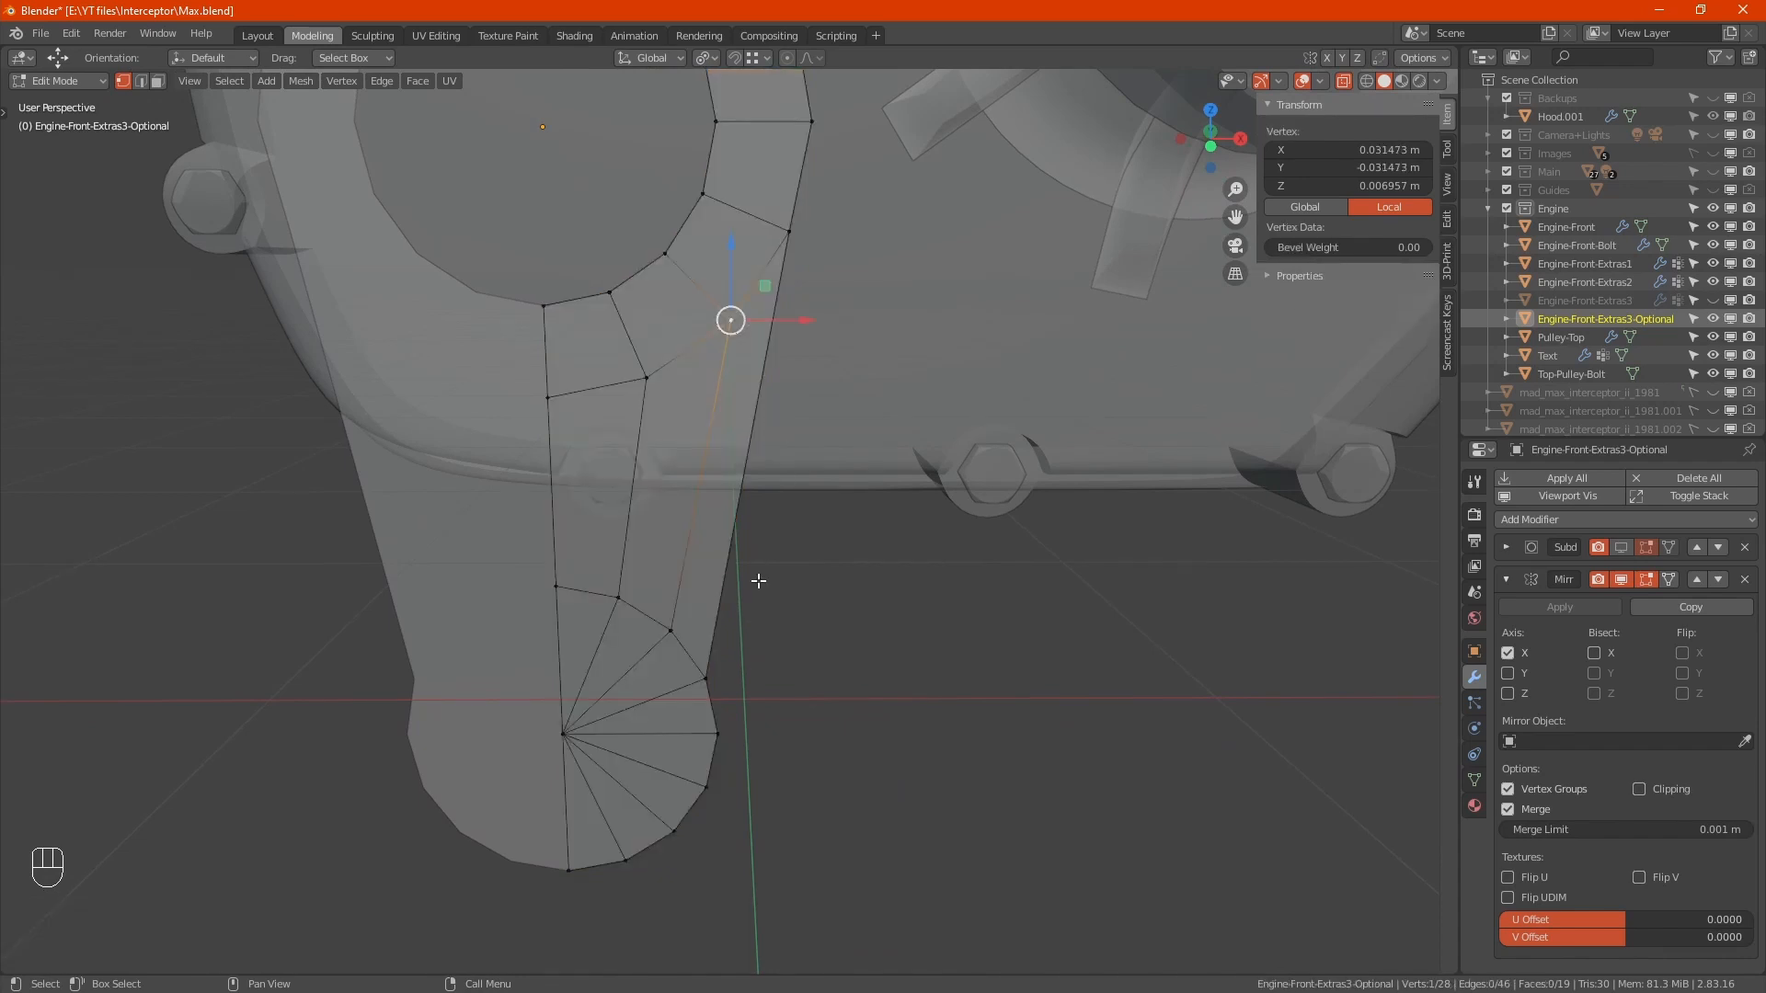
{"action": "middle_click_drag", "start_coordinate": [759, 576], "coordinate": [839, 578], "text": "alt"}
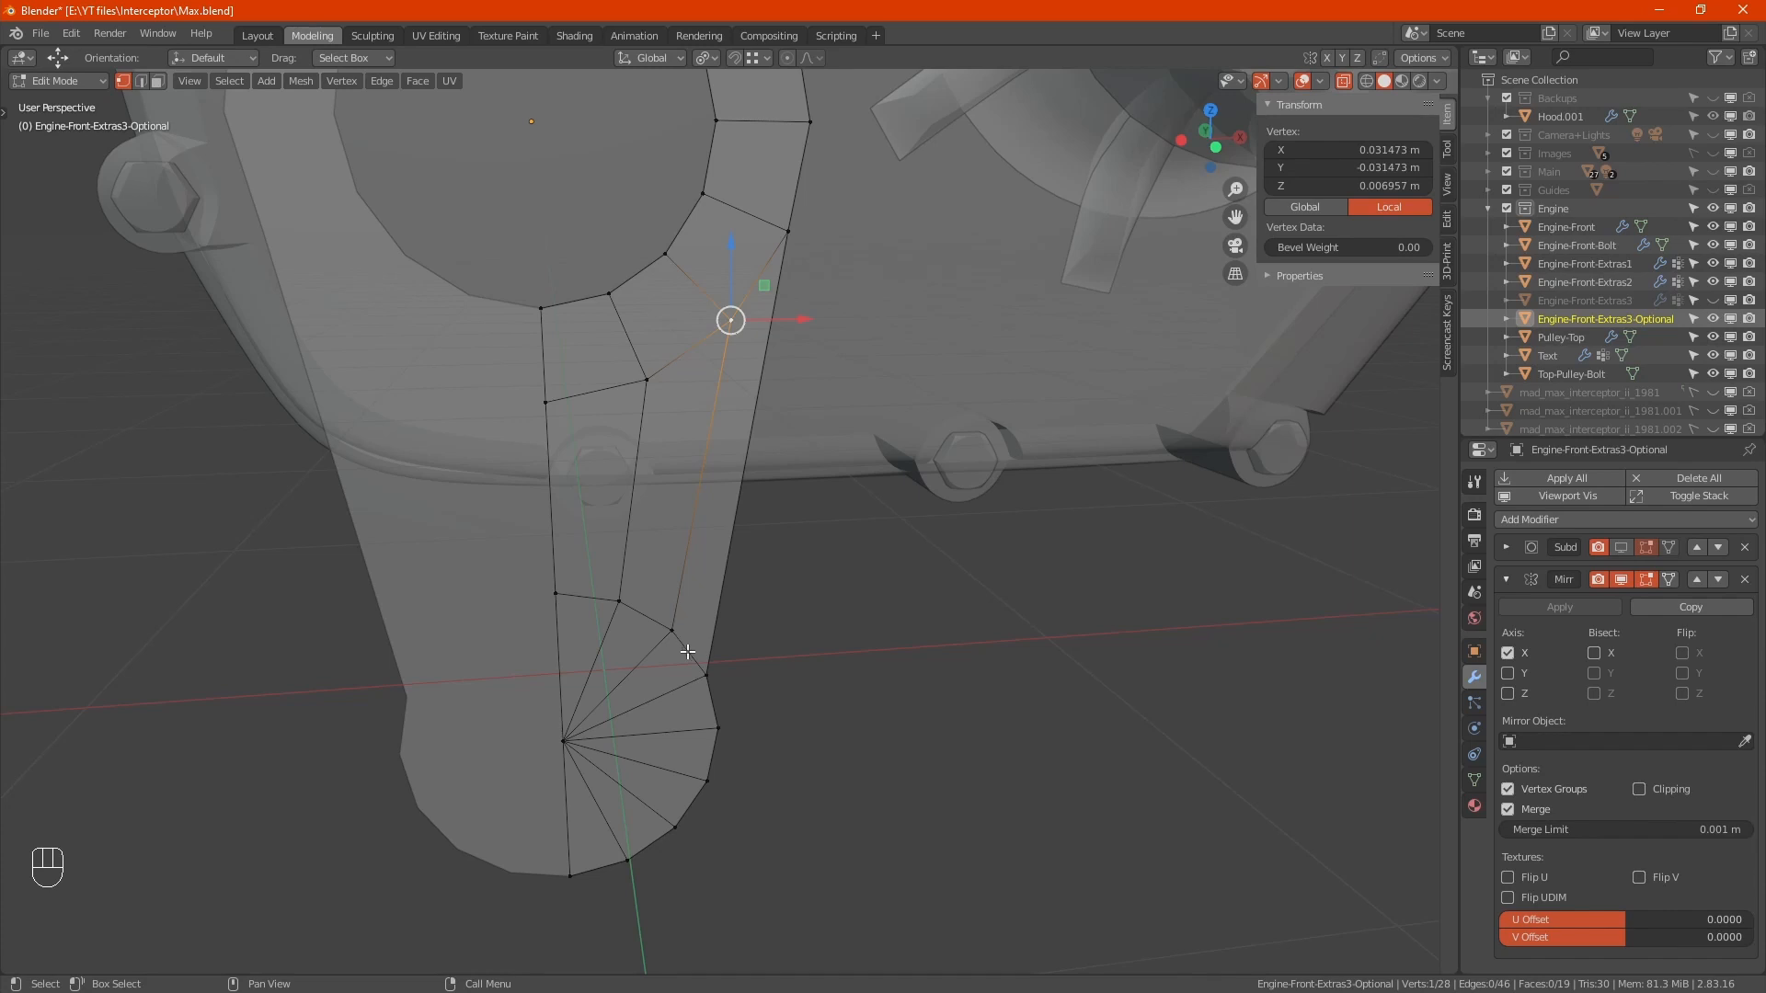
{"action": "left_click", "coordinate": [563, 740]}
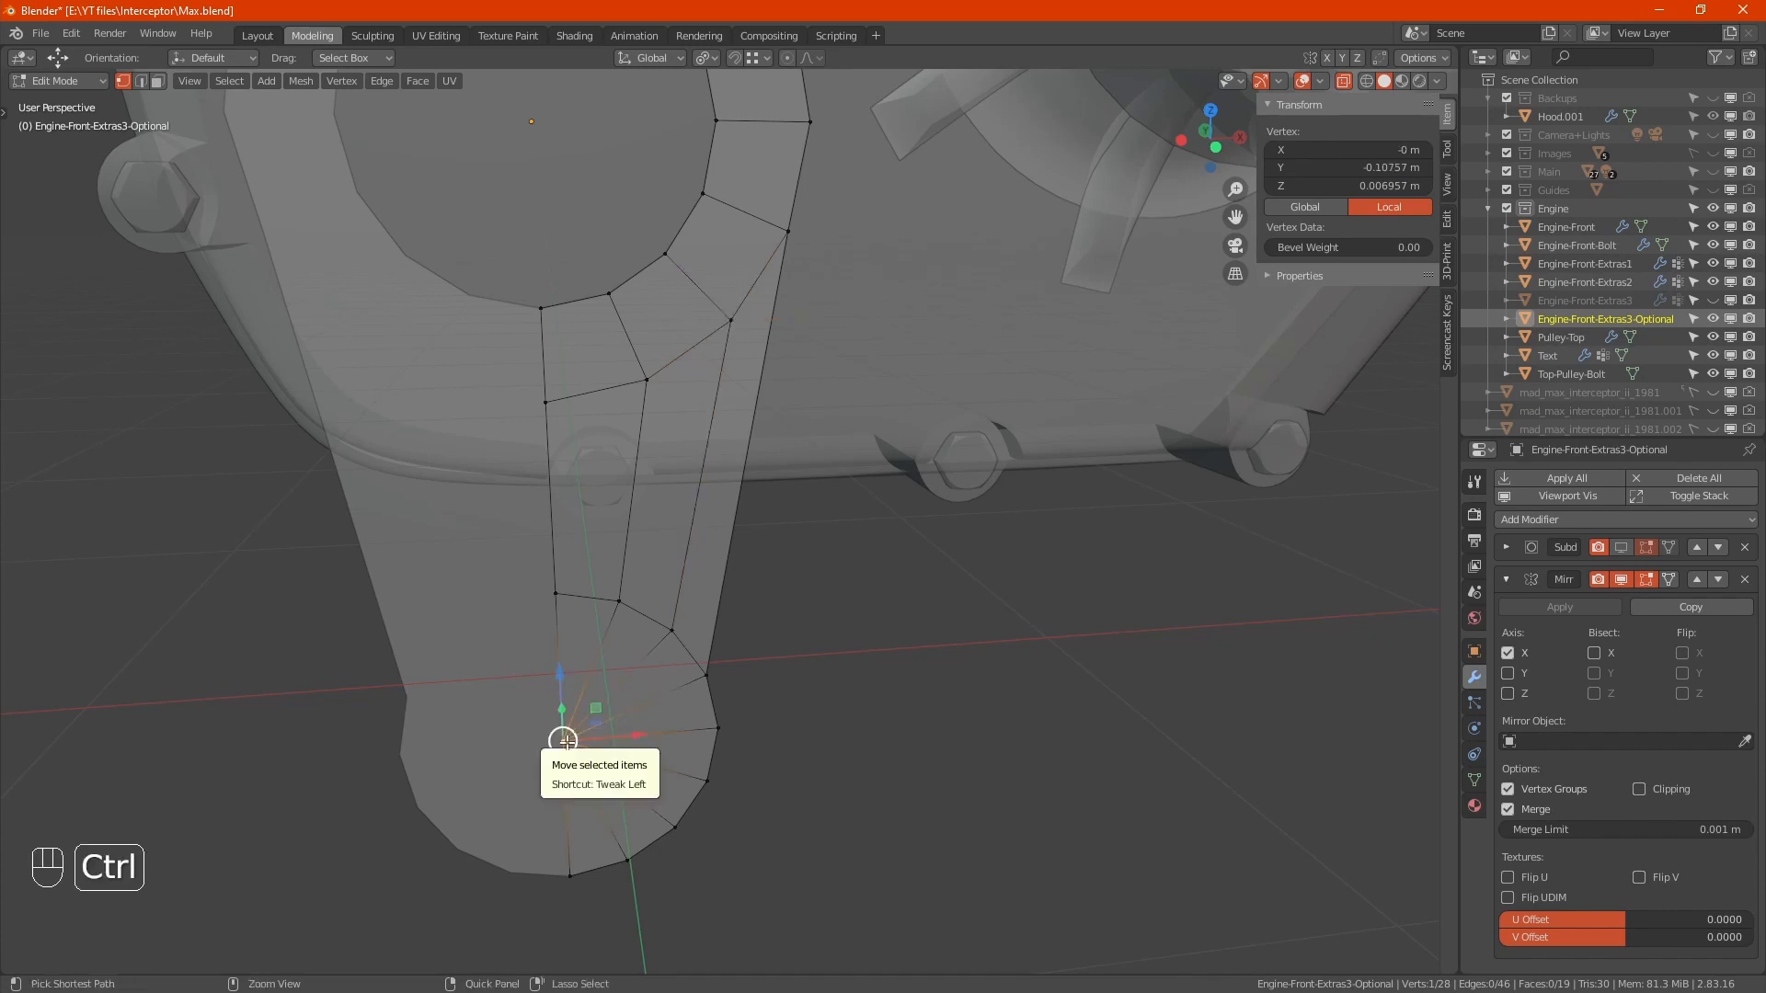
{"action": "key", "text": "ctrl+KP_Add"}
{"action": "left_click", "coordinate": [736, 317], "text": "shift"}
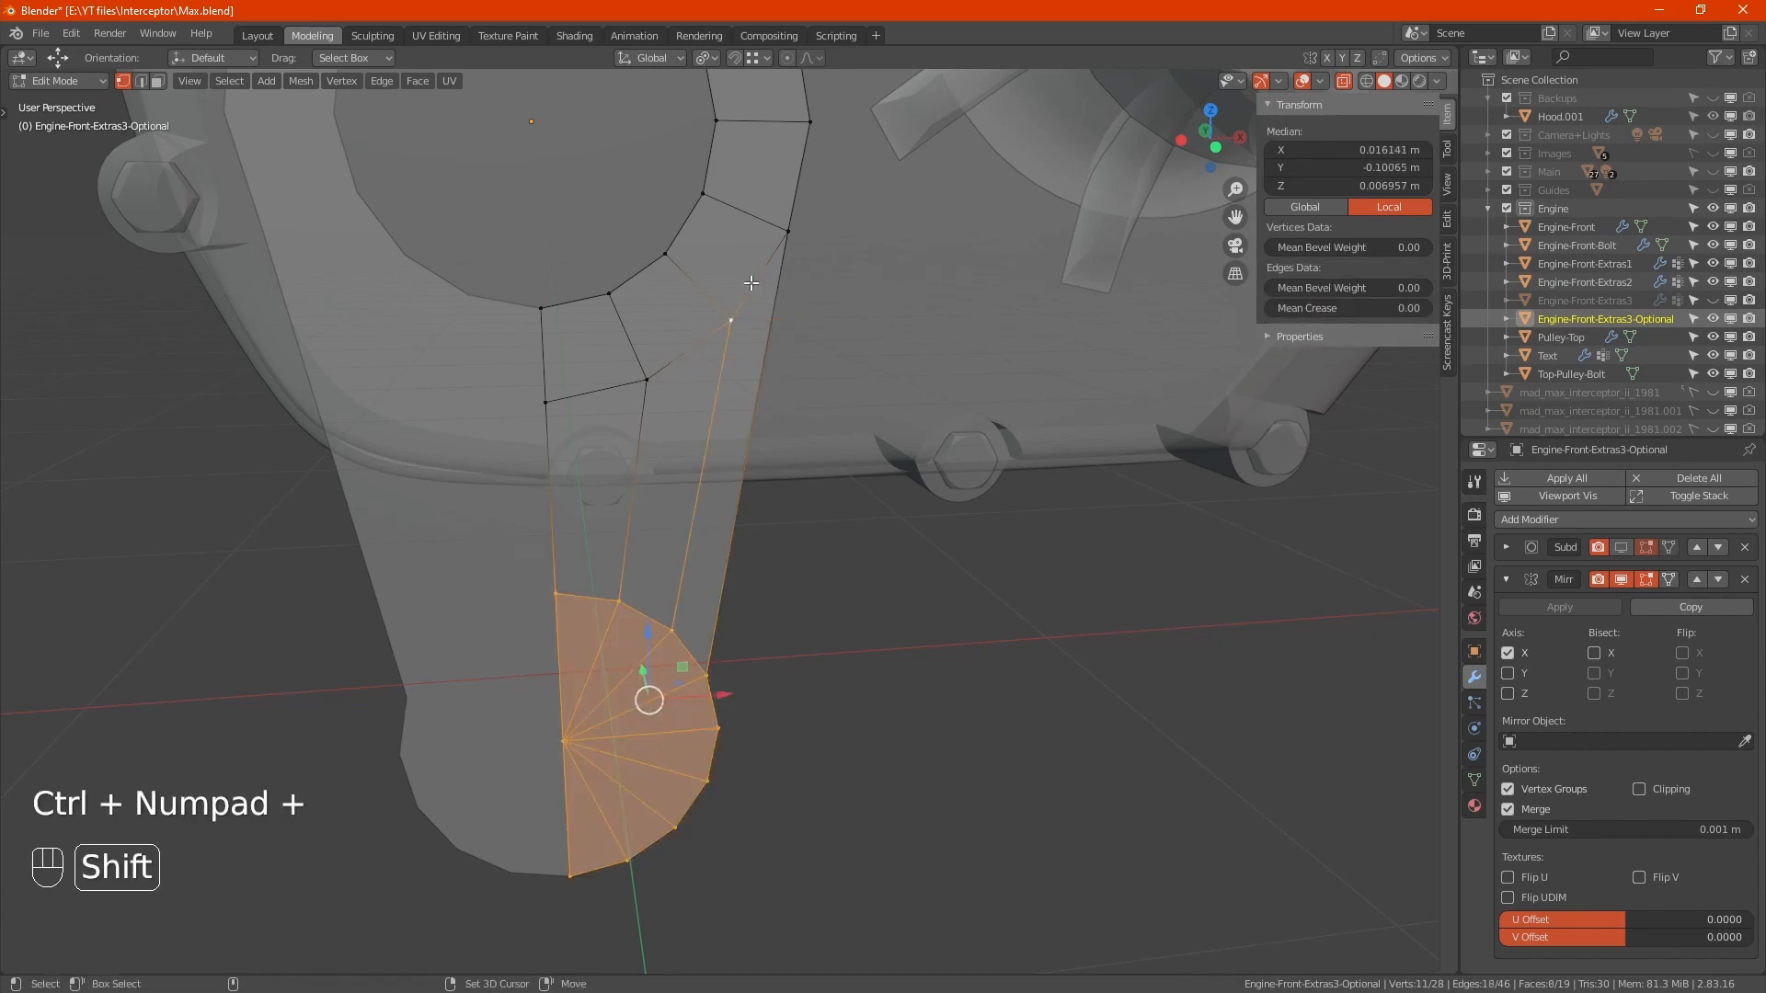
{"action": "left_click", "coordinate": [780, 236], "text": "shift"}
{"action": "left_click", "coordinate": [691, 262], "text": "shift"}
{"action": "left_click", "coordinate": [706, 199], "text": "shift"}
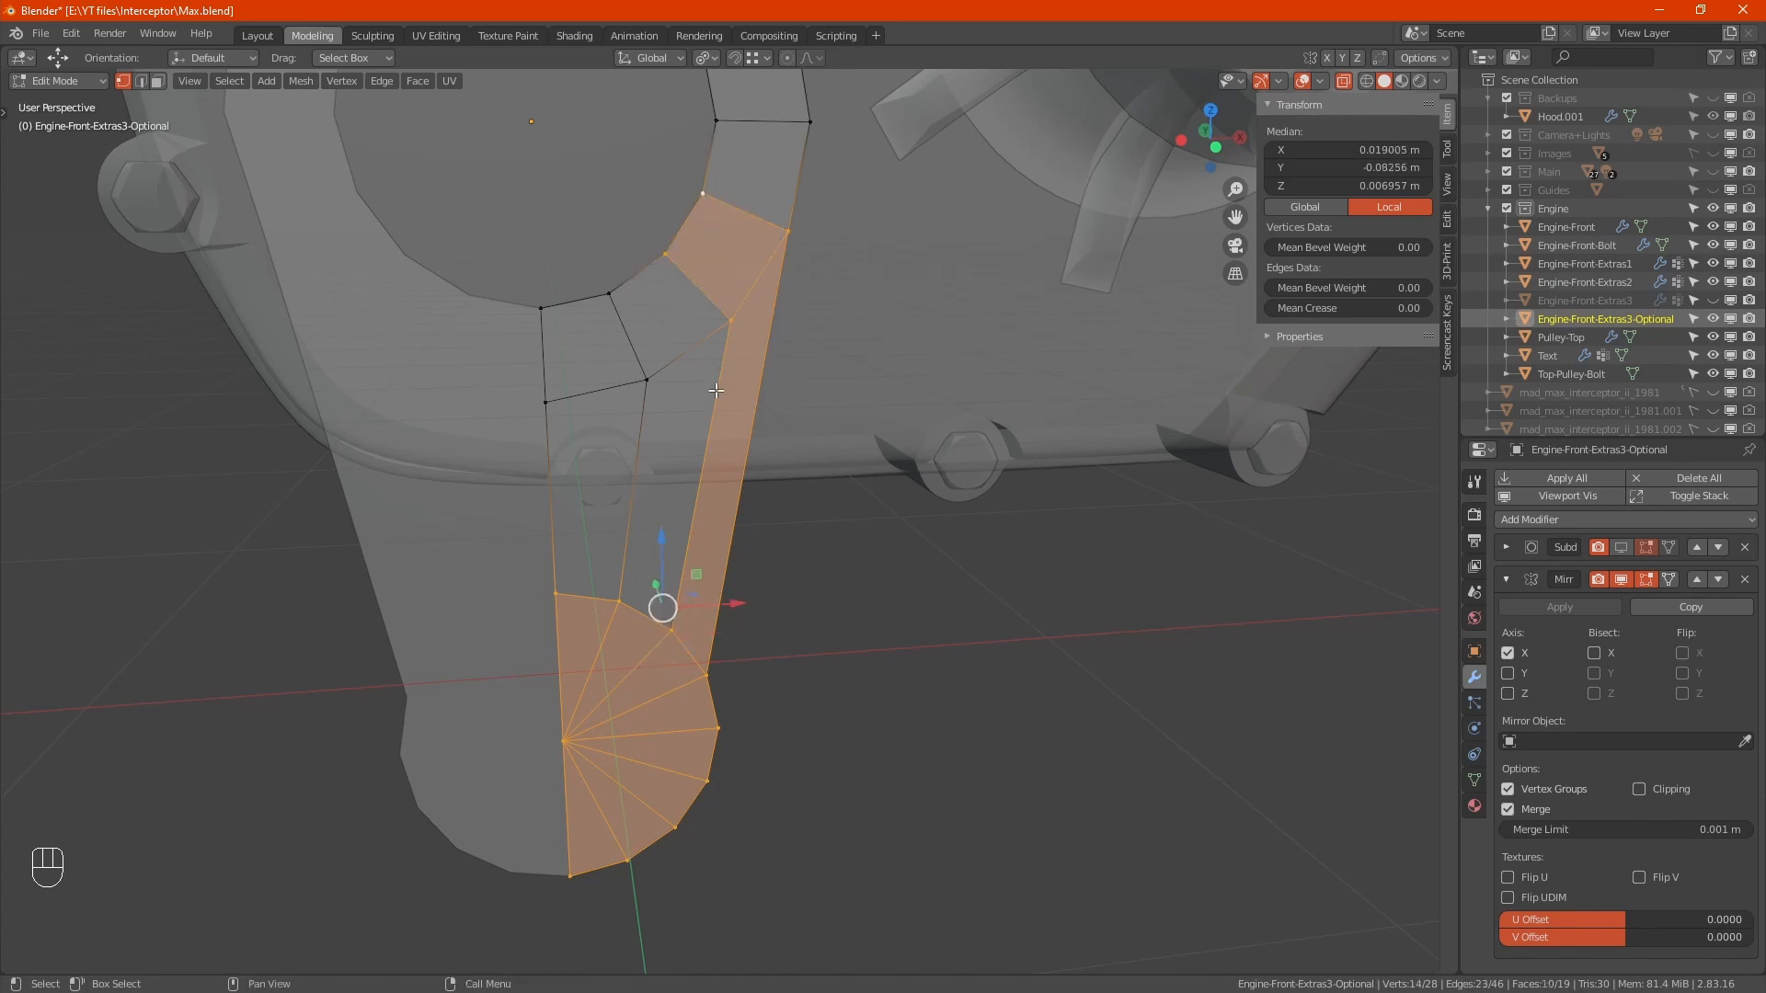
Step: Select the edge loop around the upper hole and snap the 3D cursor to the cover piece's origin
{"action": "middle_click_drag", "start_coordinate": [700, 354], "coordinate": [643, 556]}
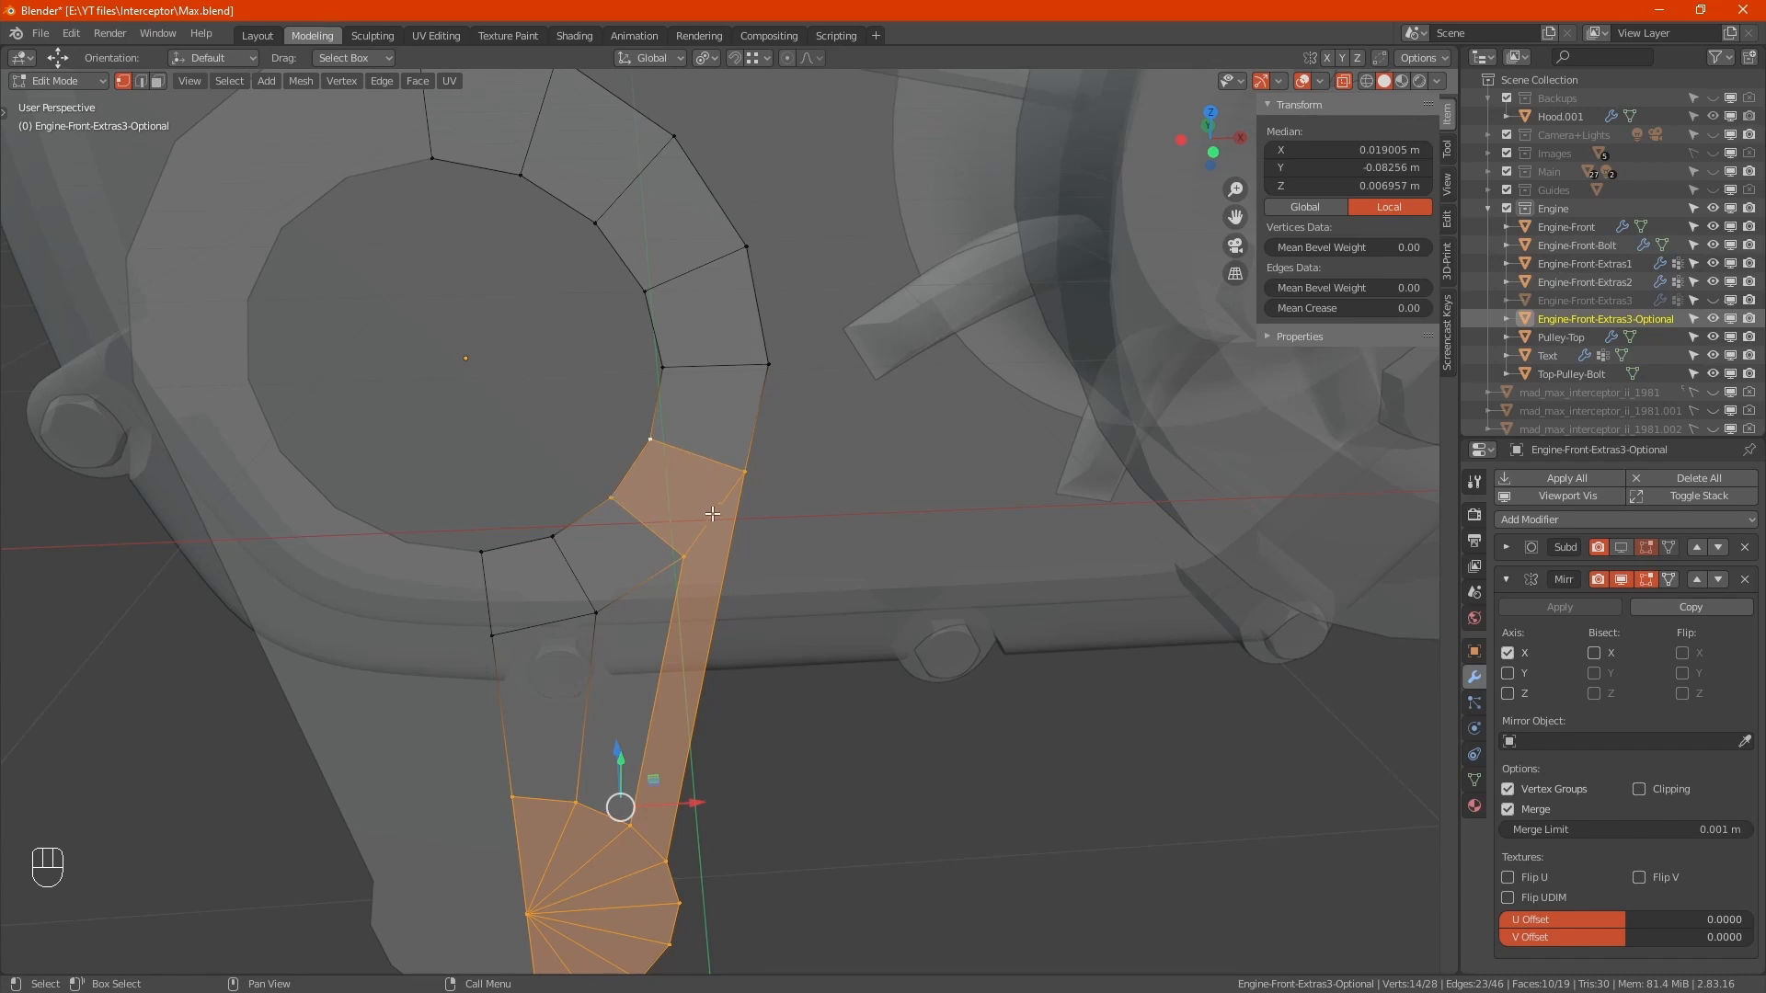
{"action": "left_click", "coordinate": [631, 439], "text": "alt"}
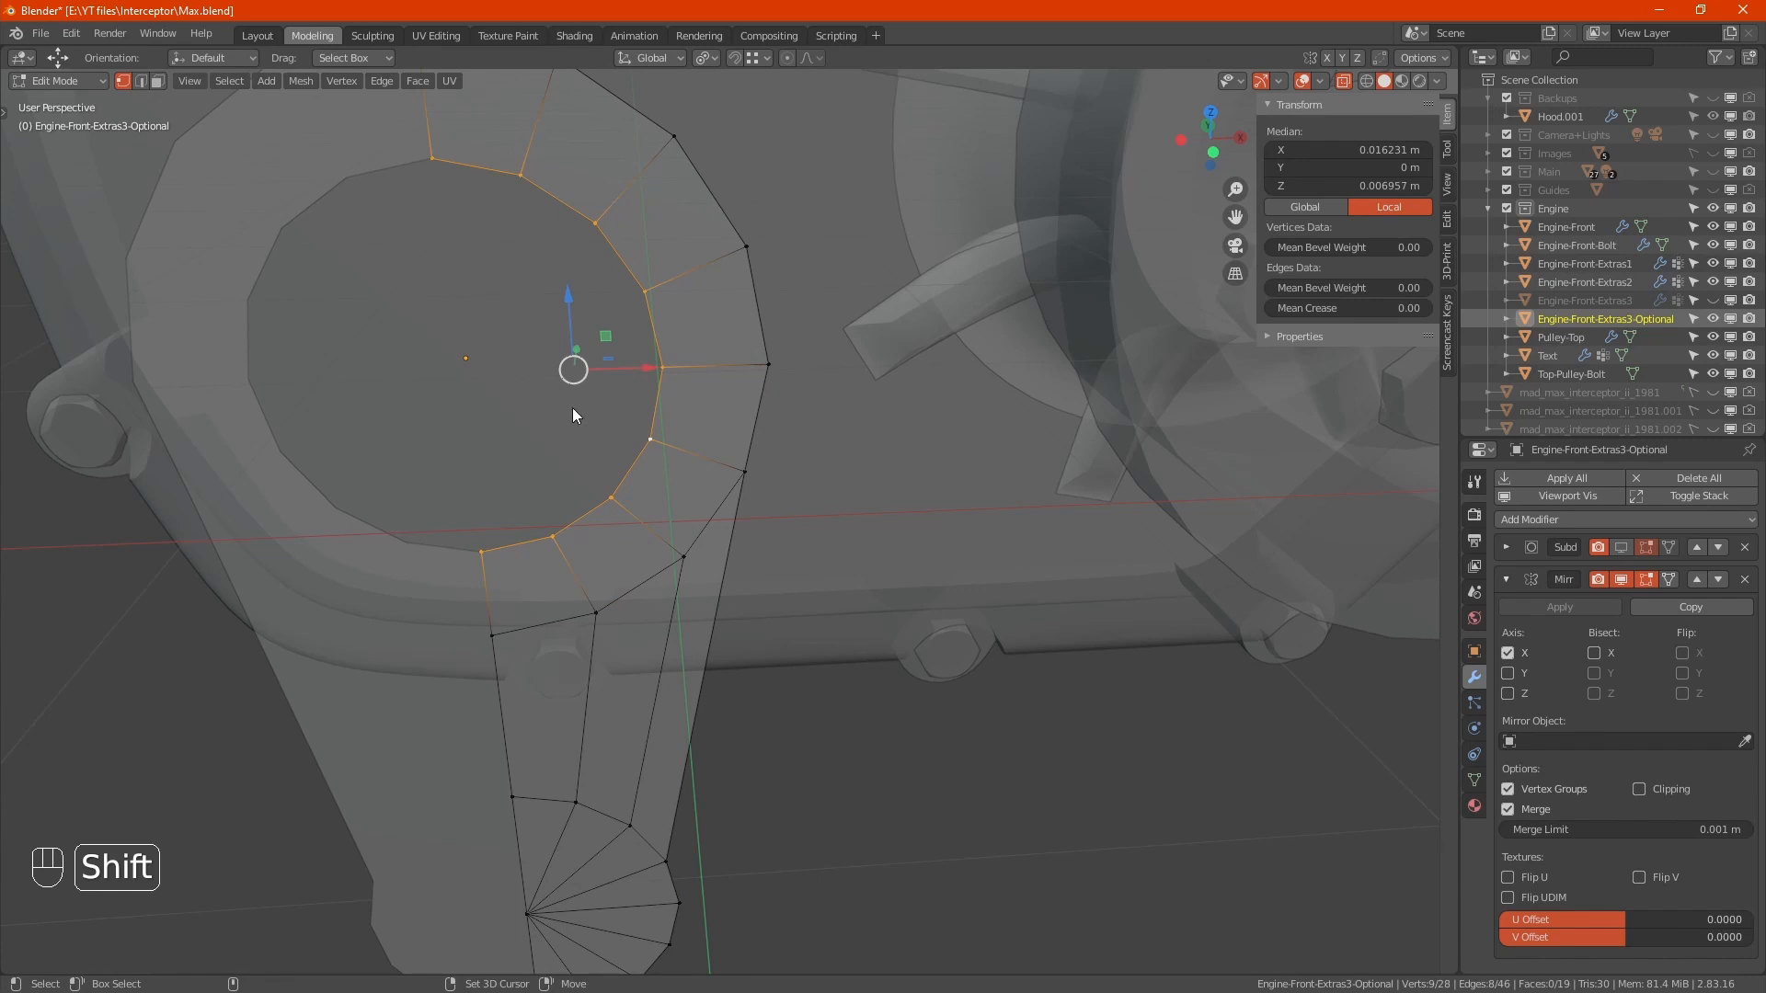
{"action": "key", "text": "shift+s"}
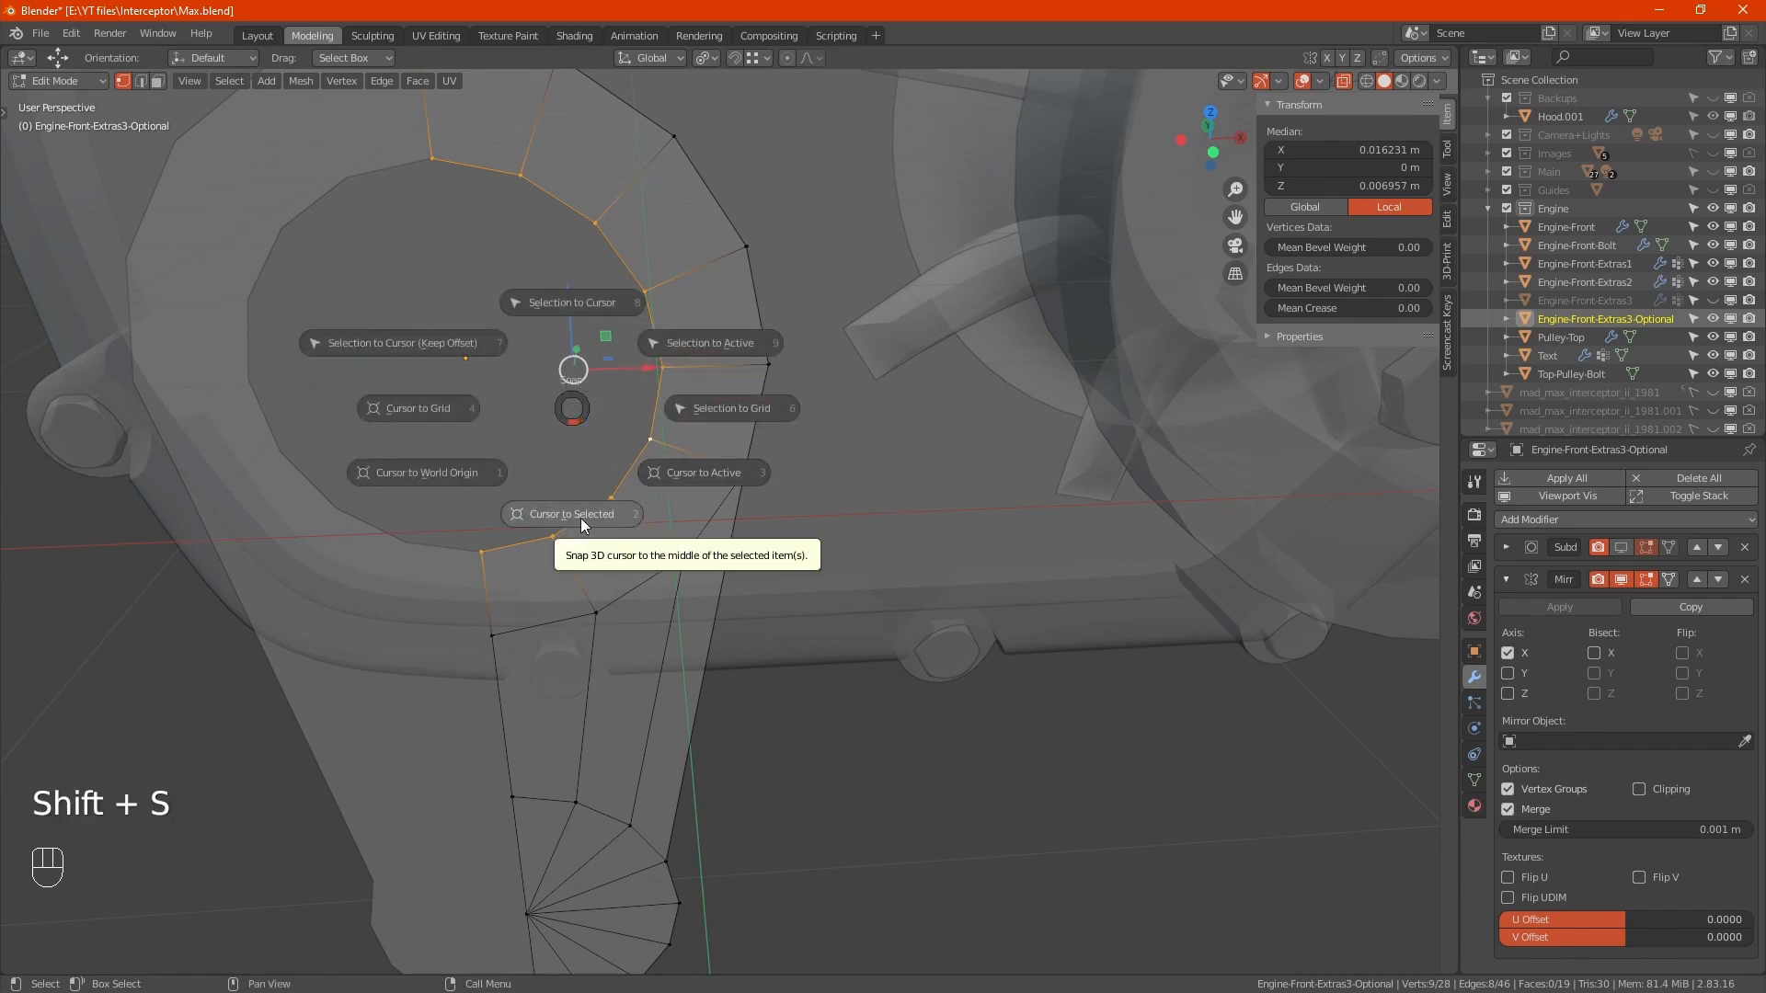
{"action": "left_click", "coordinate": [846, 664]}
{"action": "key", "text": "Tab"}
{"action": "middle_click", "coordinate": [591, 441], "text": "alt"}
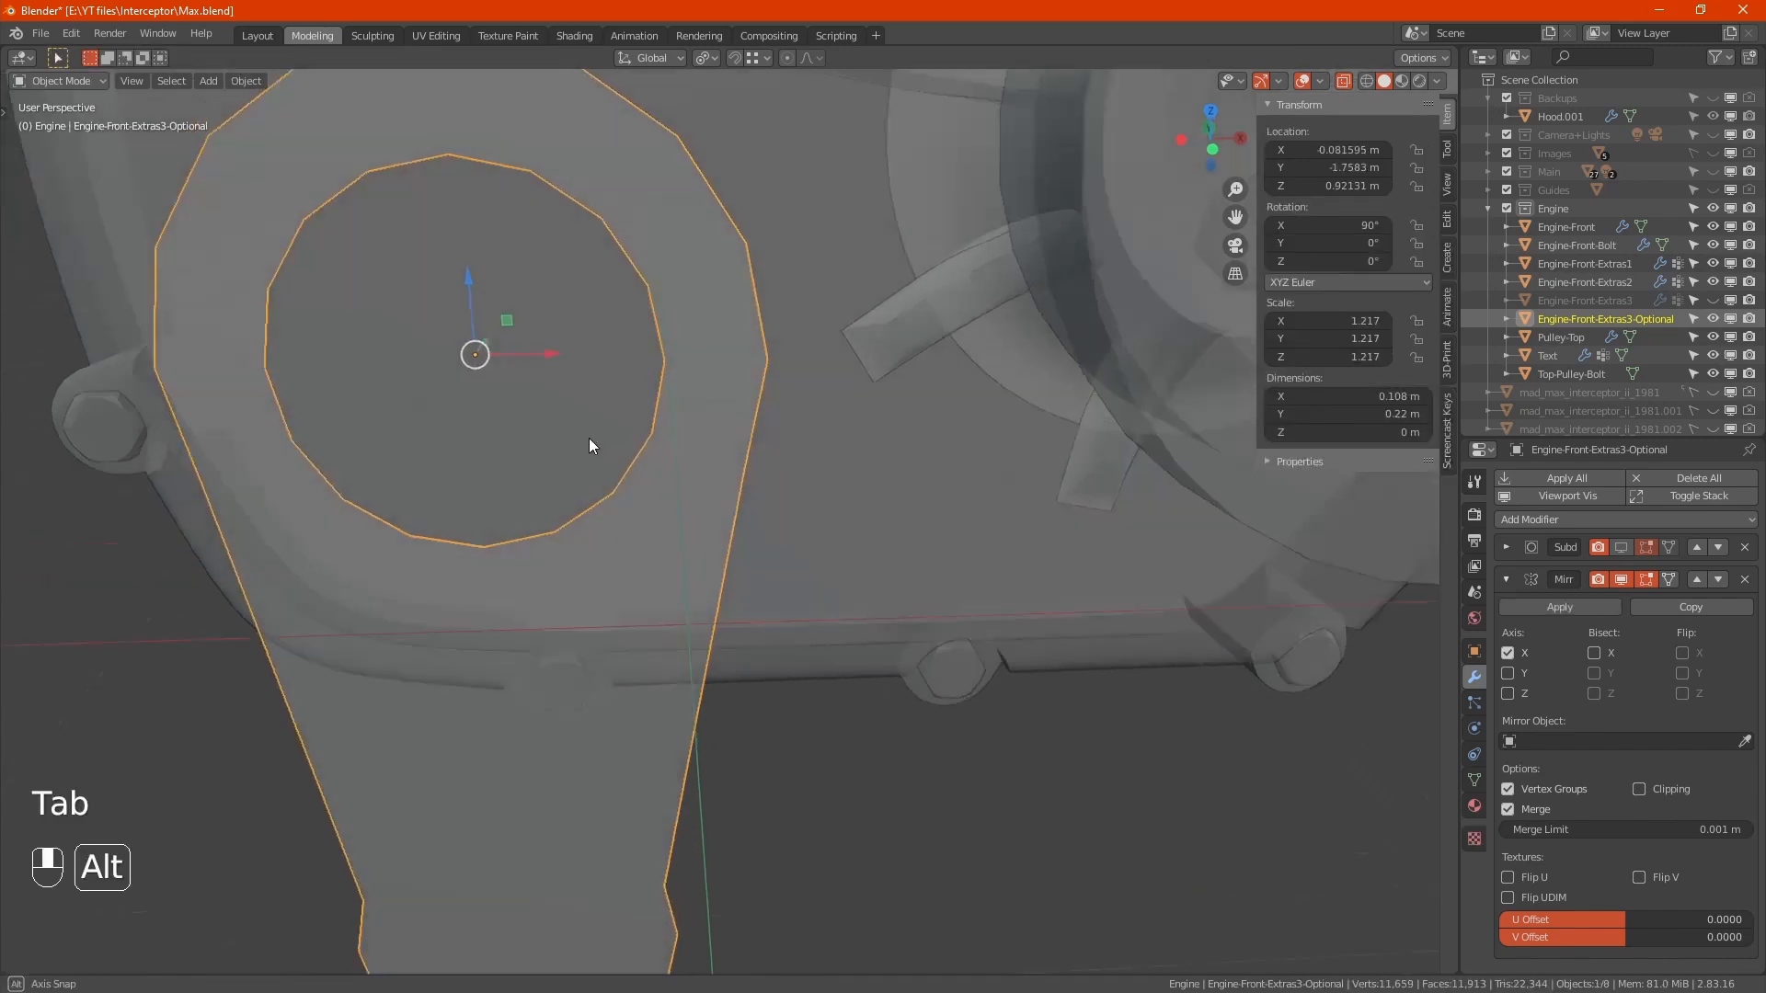
{"action": "key", "text": "shift+s"}
{"action": "left_click", "coordinate": [593, 531]}
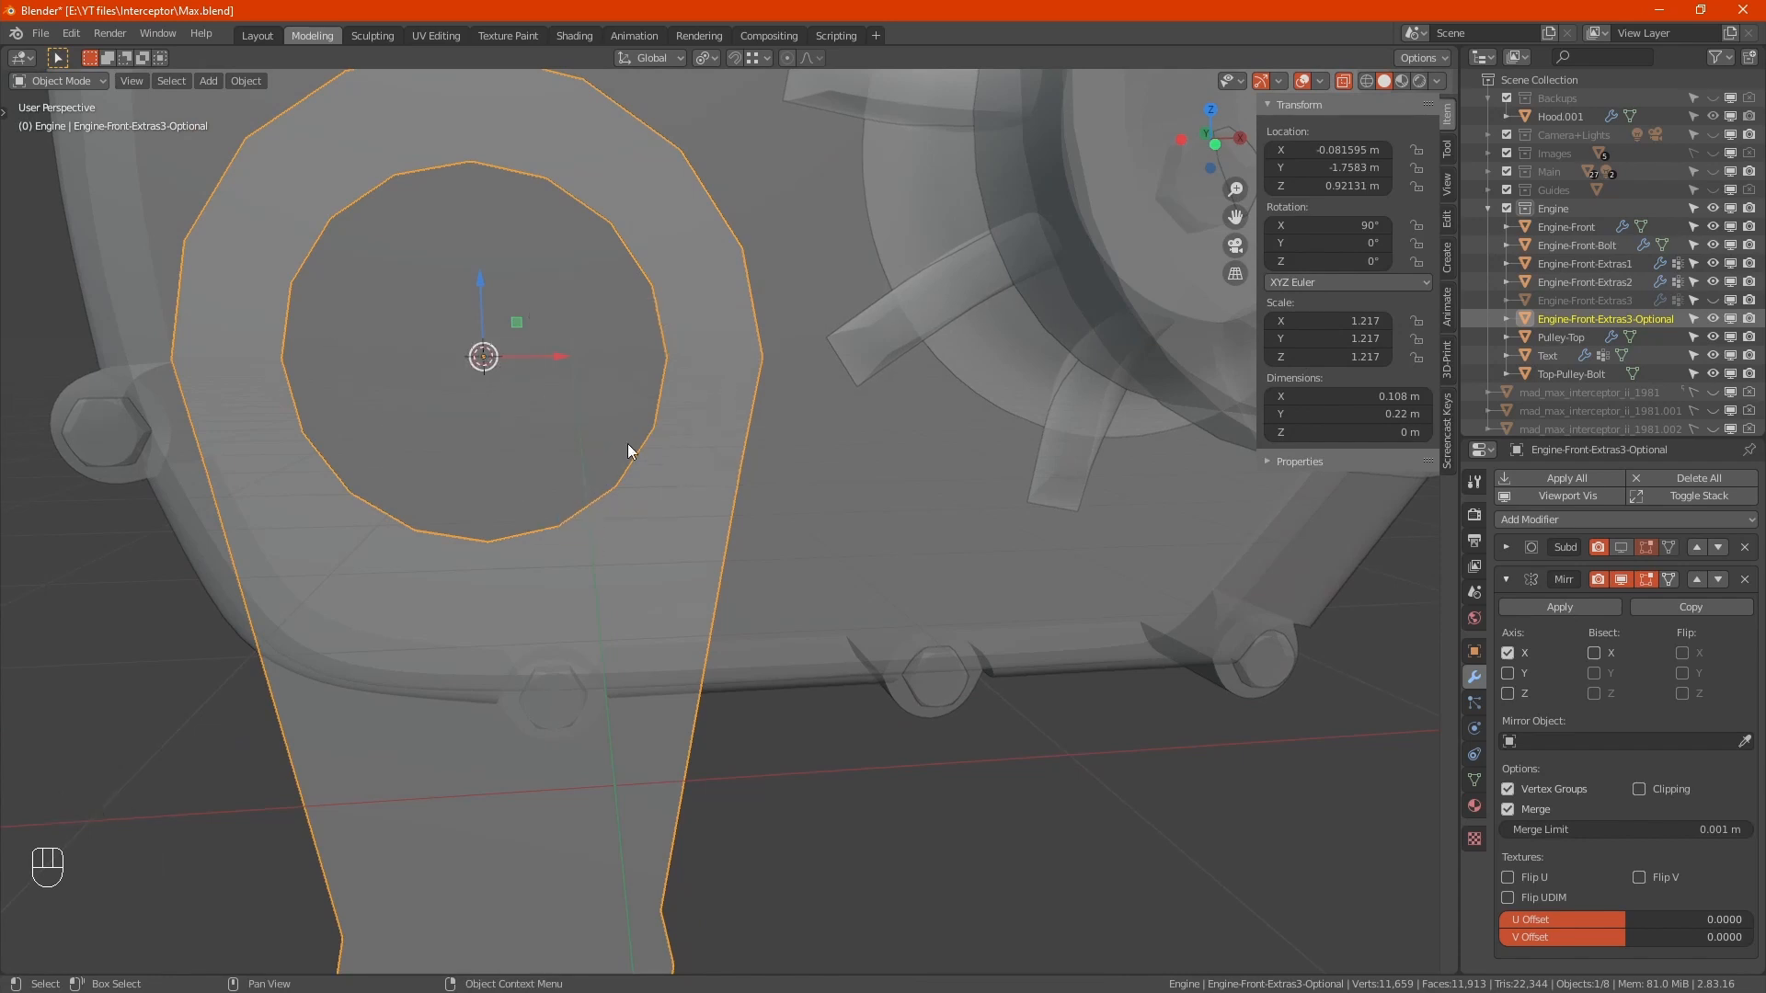
Step: Set the transform pivot point to the 3D Cursor
{"action": "left_click", "coordinate": [707, 57]}
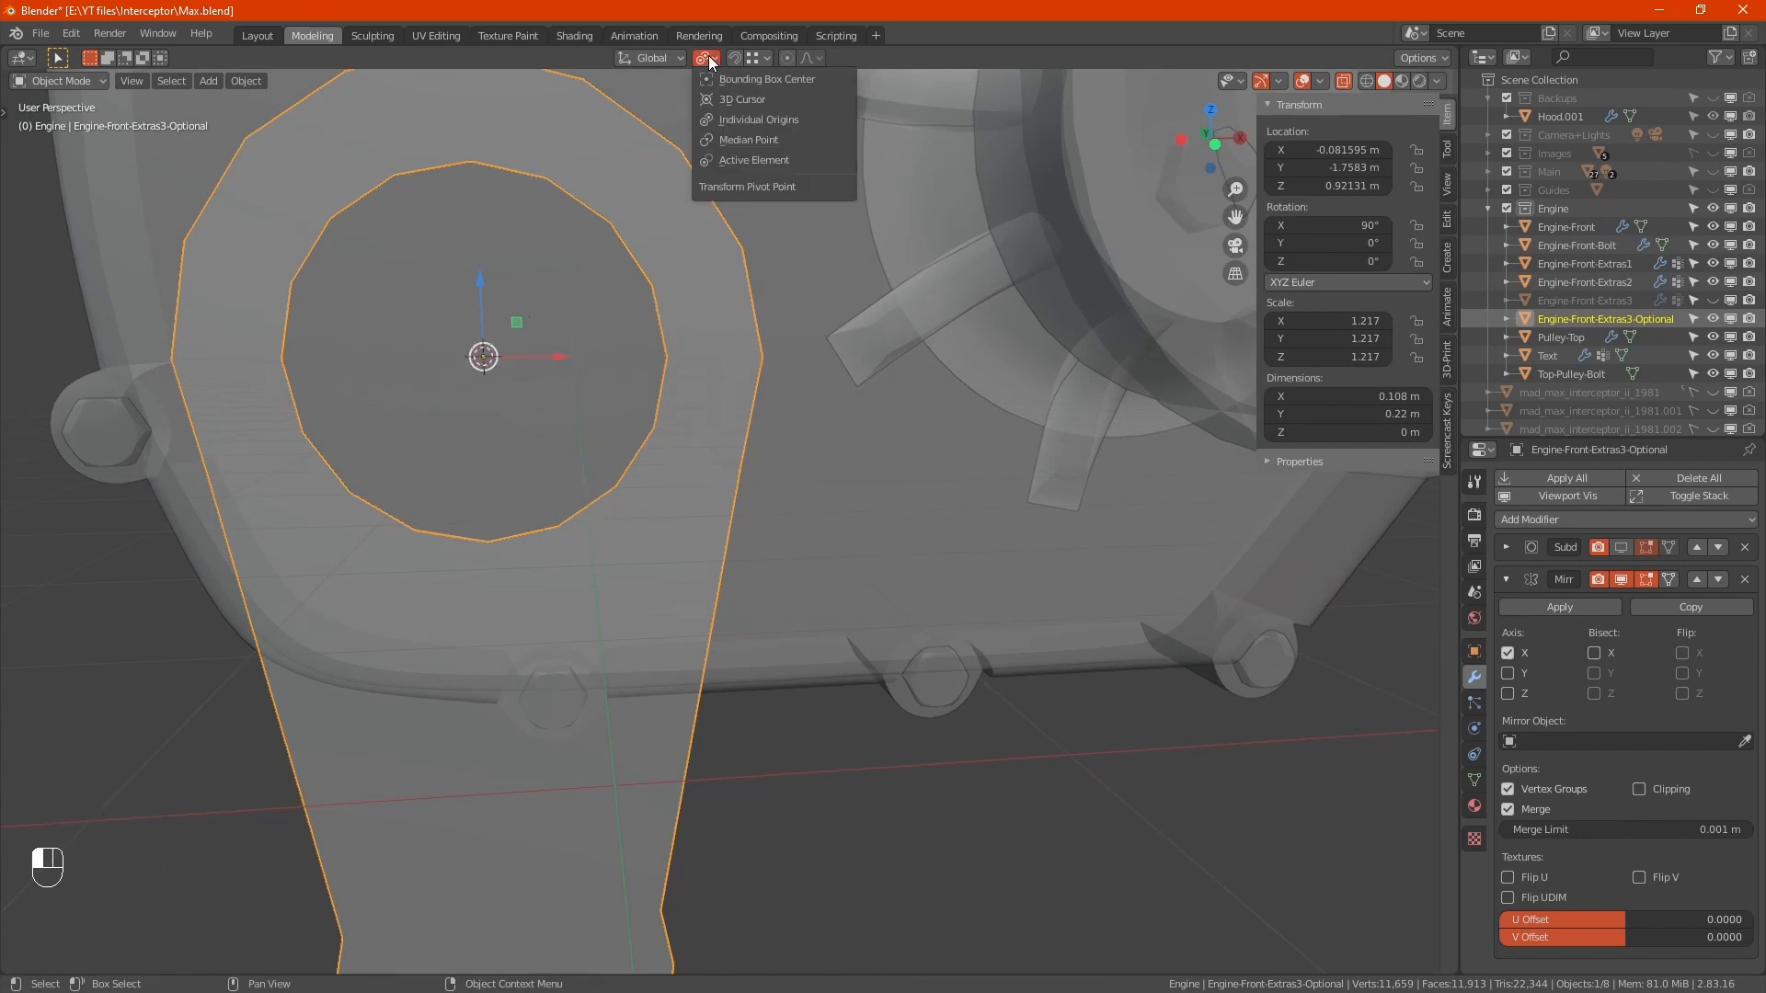
{"action": "left_click", "coordinate": [754, 97]}
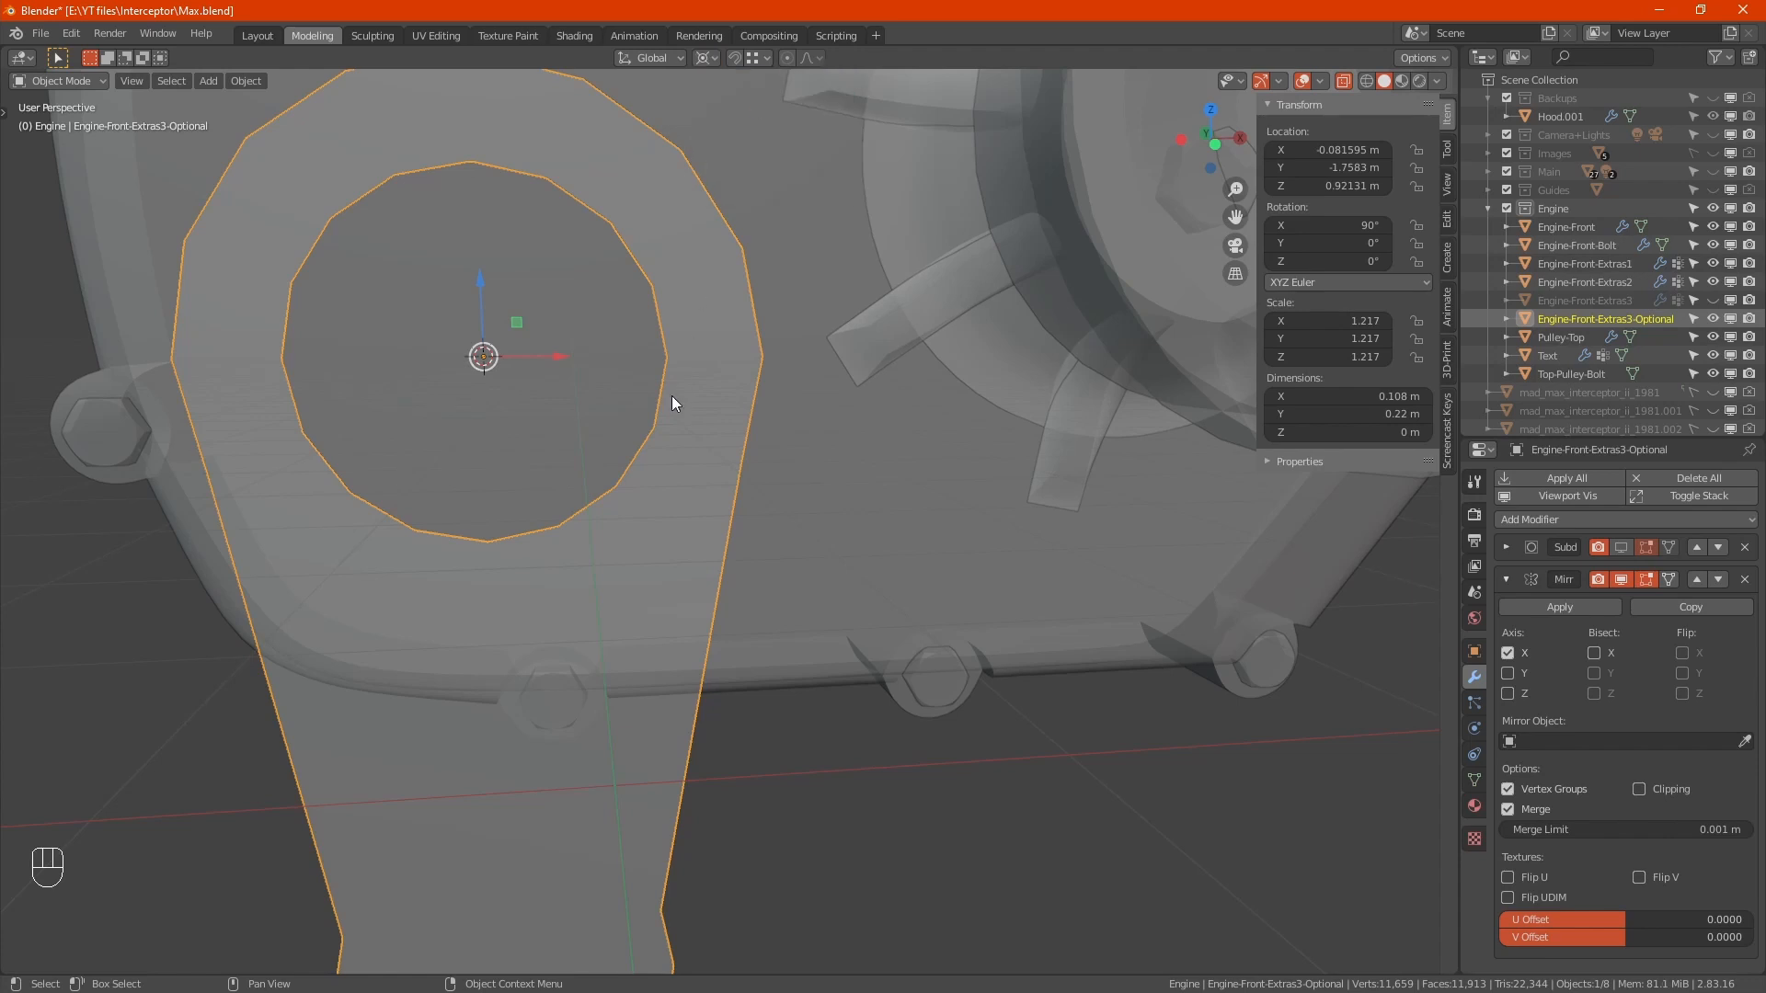
{"action": "key", "text": "period"}
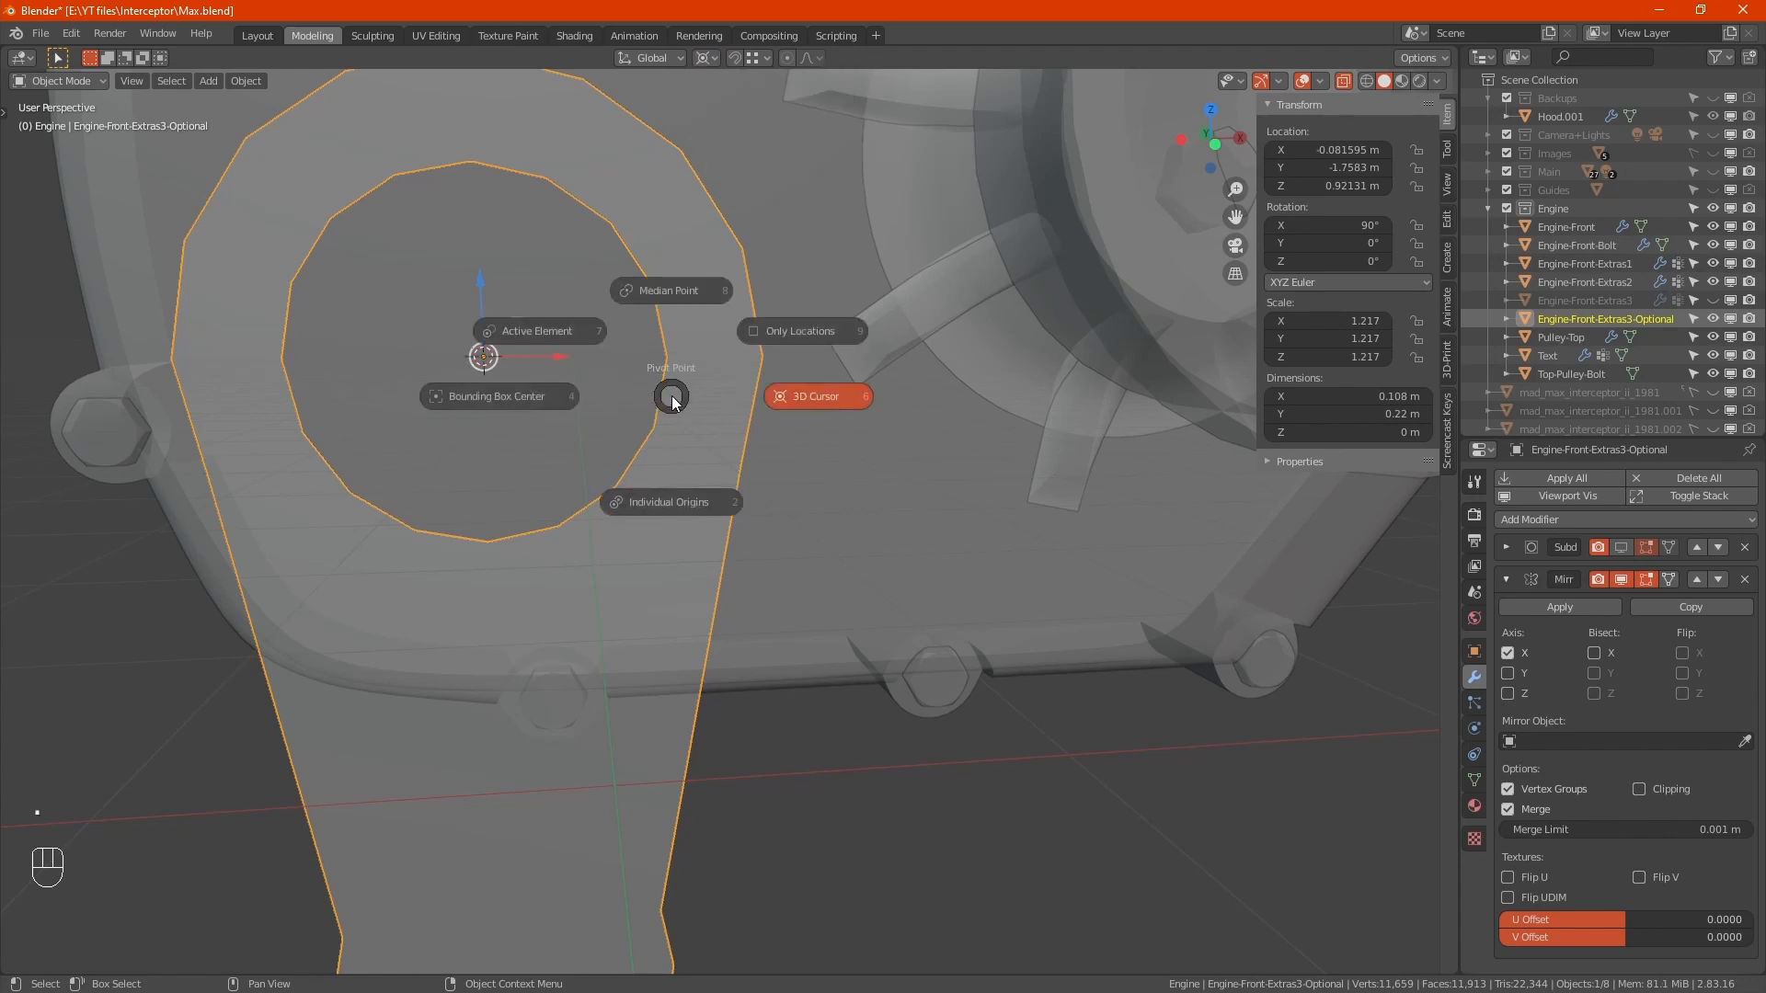
{"action": "left_click", "coordinate": [798, 399]}
Step: Extrude the hole's edge loop inward in Edit Mode, scaling it to 0.784 about the 3D cursor
{"action": "middle_click_drag", "start_coordinate": [683, 480], "coordinate": [714, 510], "text": "alt"}
{"action": "key", "text": "Tab"}
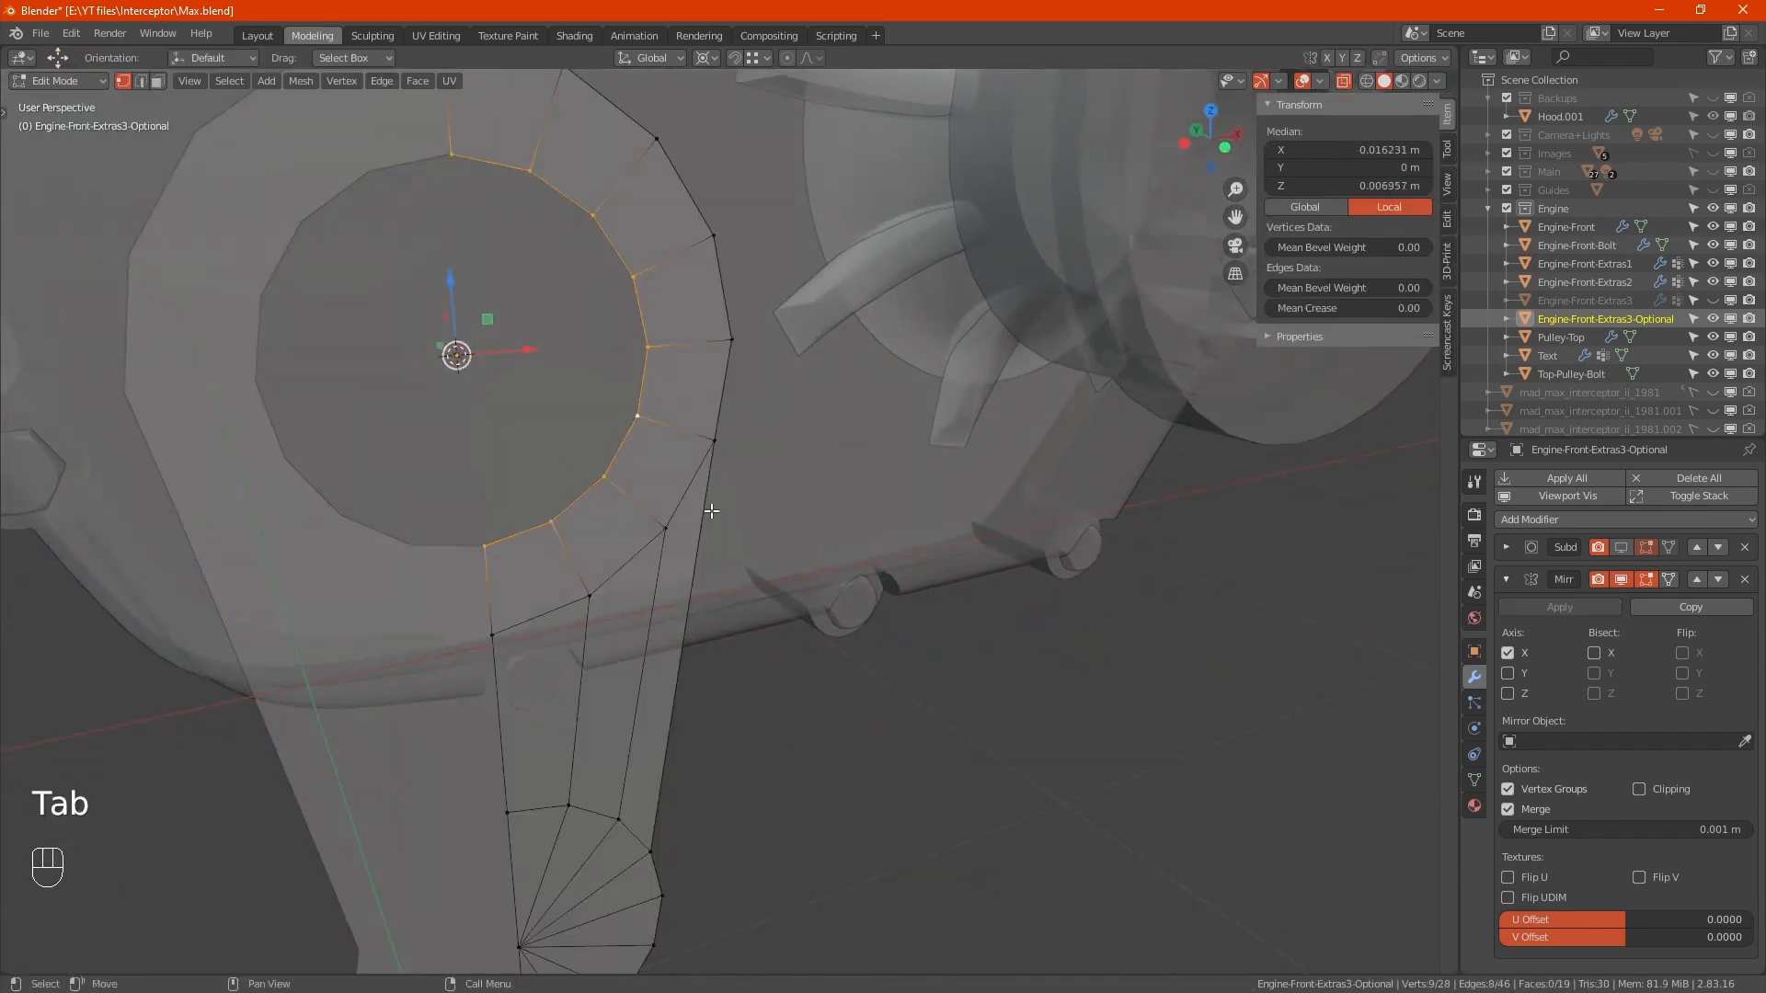
{"action": "key", "text": "e"}
{"action": "key", "text": "s"}
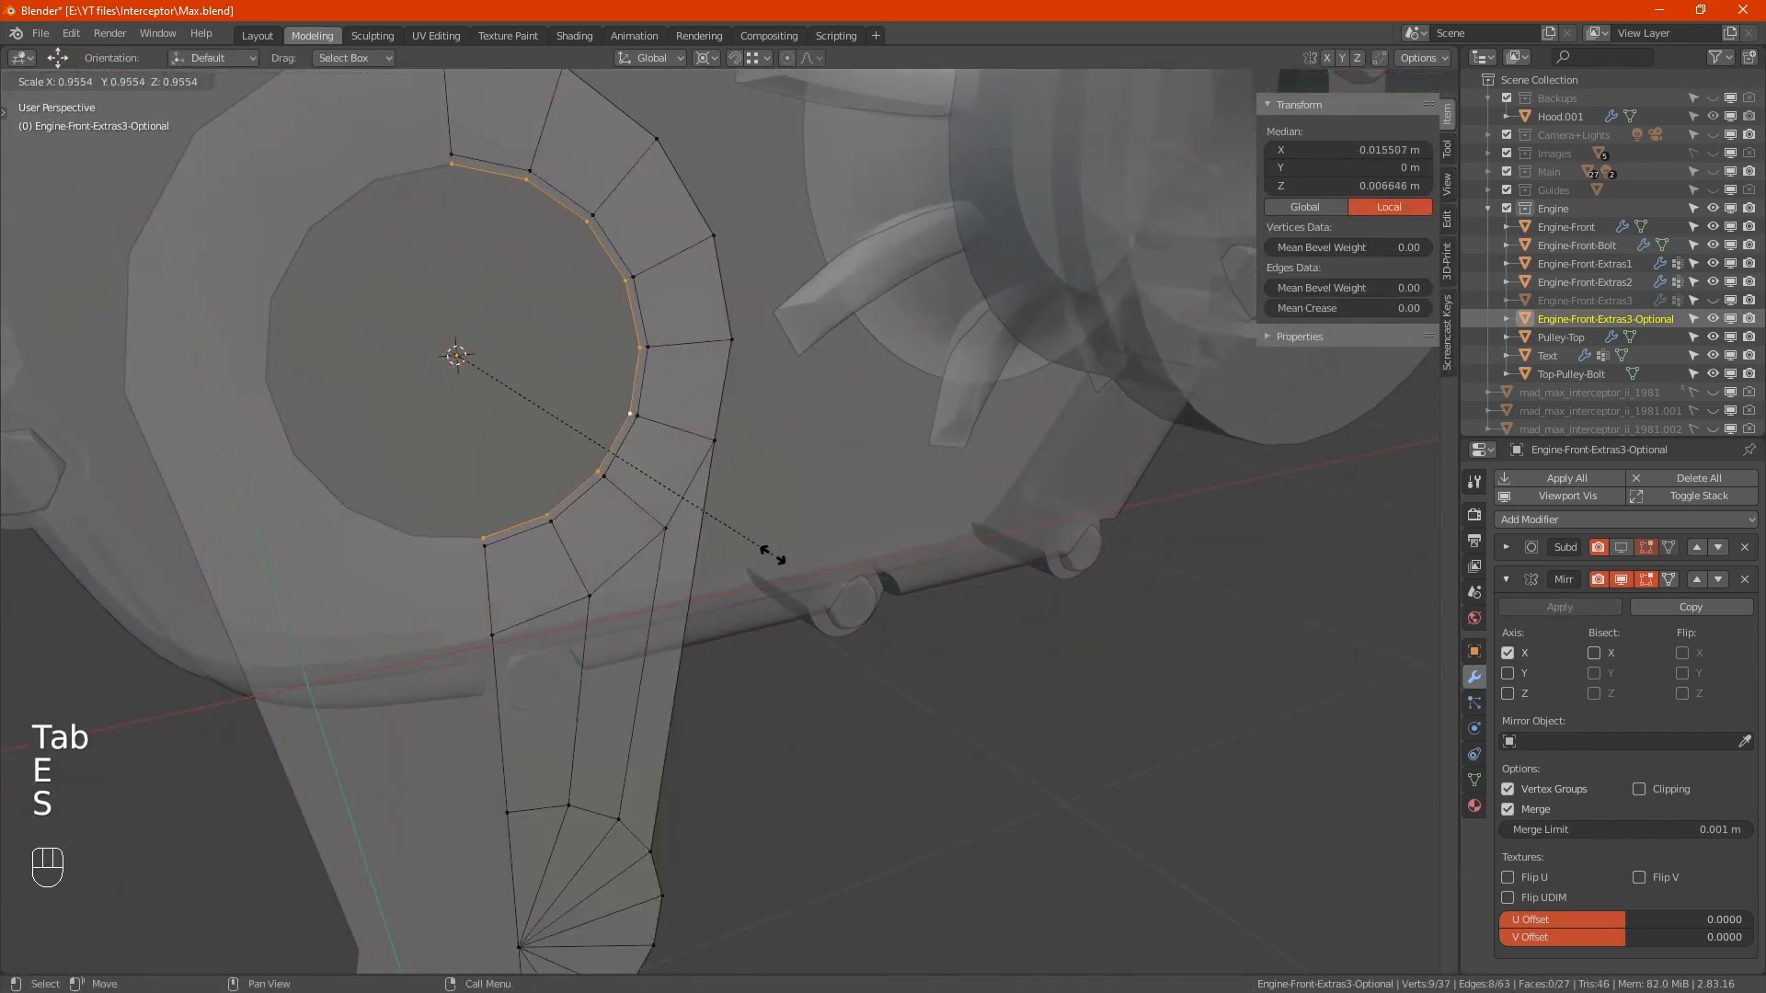
{"action": "left_click", "coordinate": [716, 520]}
{"action": "middle_click_drag", "start_coordinate": [751, 519], "coordinate": [737, 532], "text": "alt"}
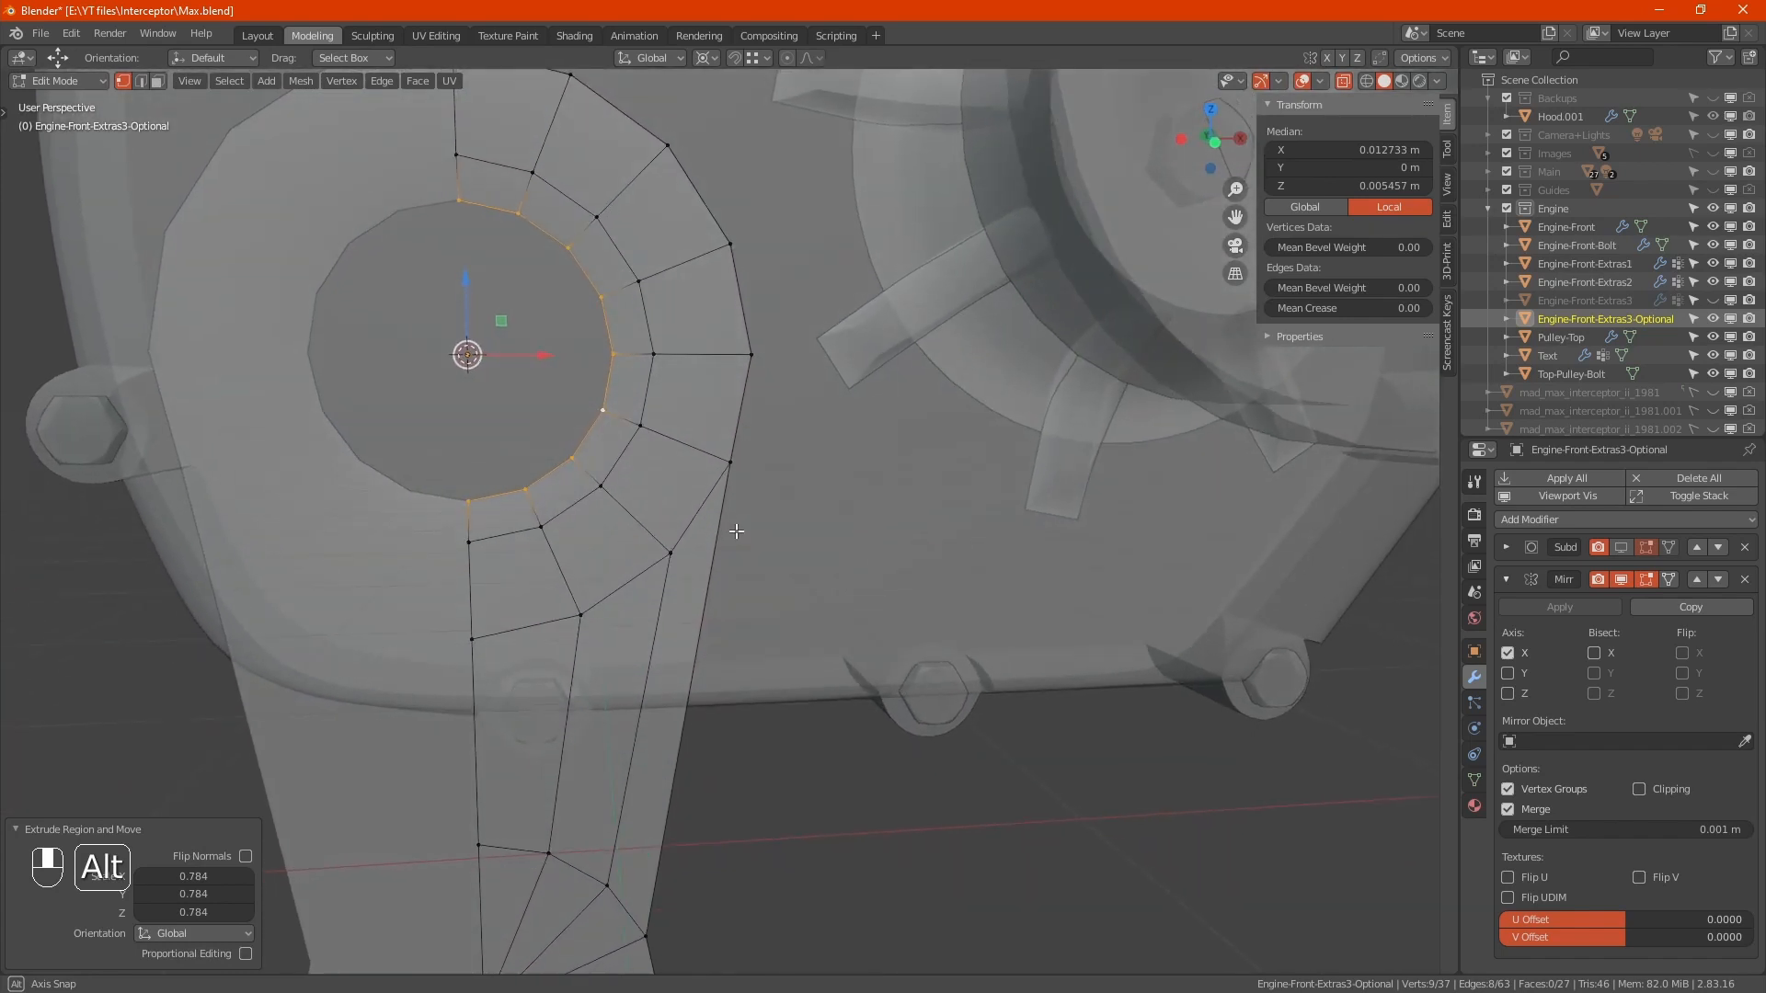
Step: Slide the radial edge joining the ring to the outer strip's inner corner towards the outer border, with factor -0.517
{"action": "left_click", "coordinate": [600, 486]}
{"action": "left_click", "coordinate": [671, 553], "text": "shift"}
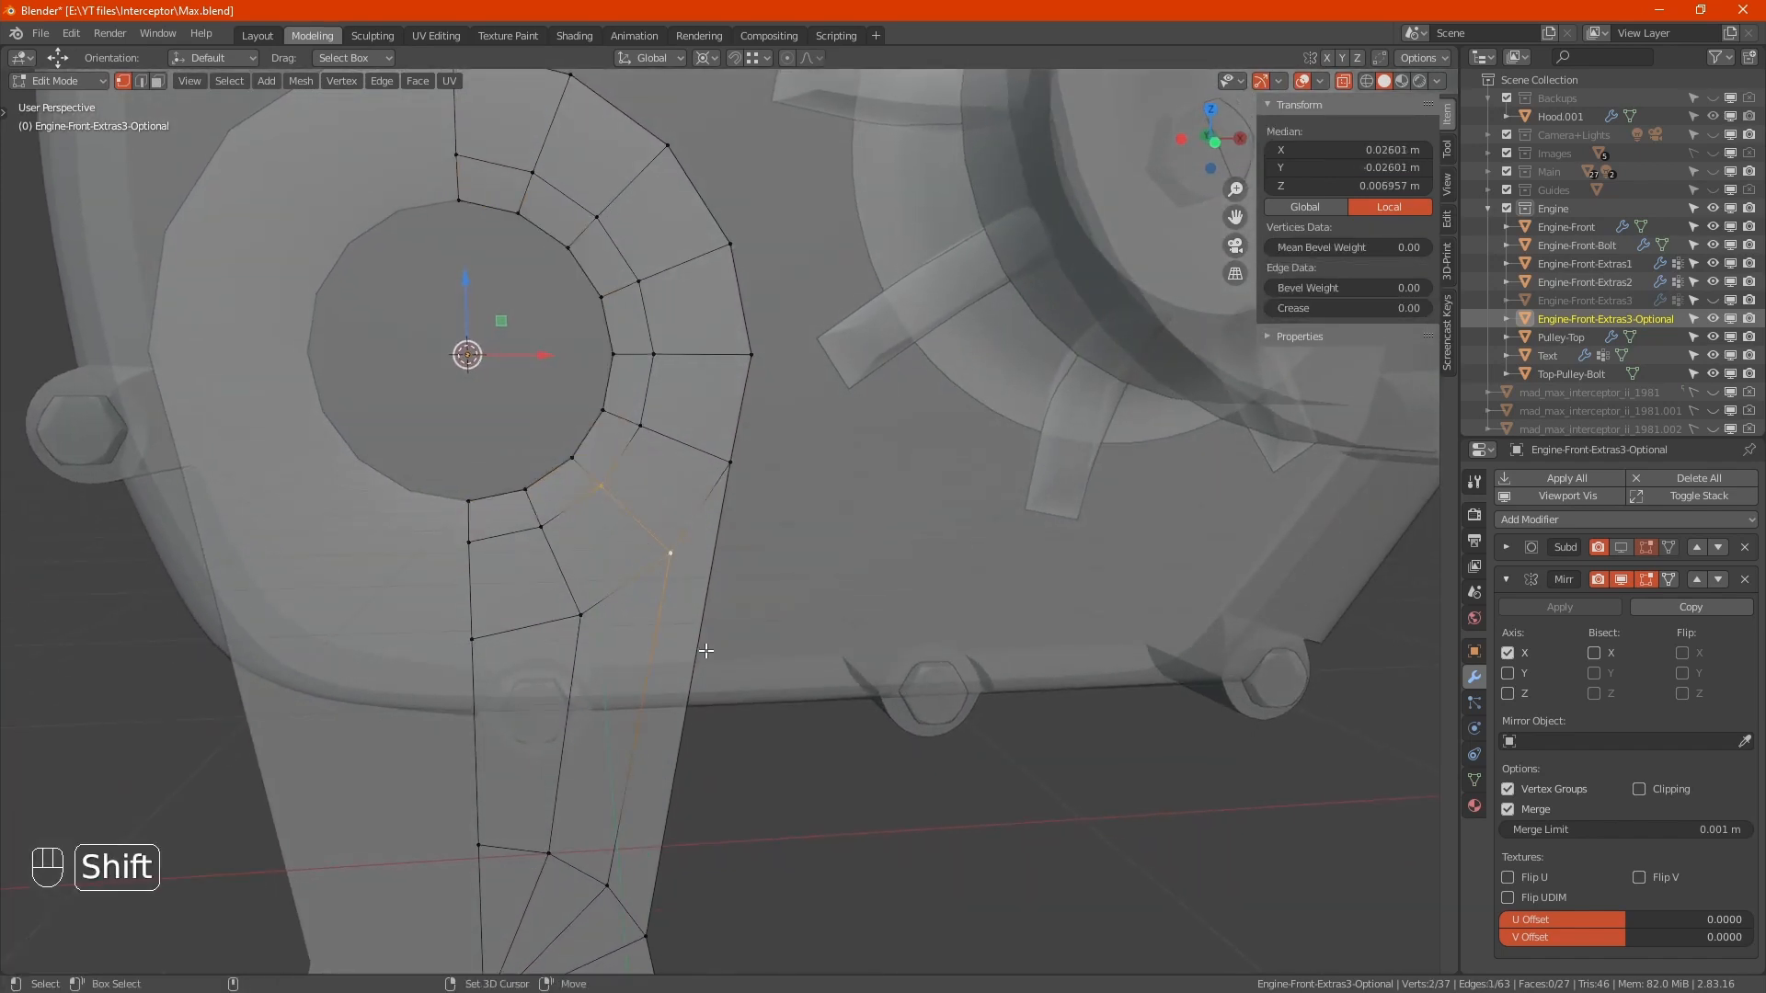
{"action": "key", "text": "g"}
{"action": "key", "text": "g"}
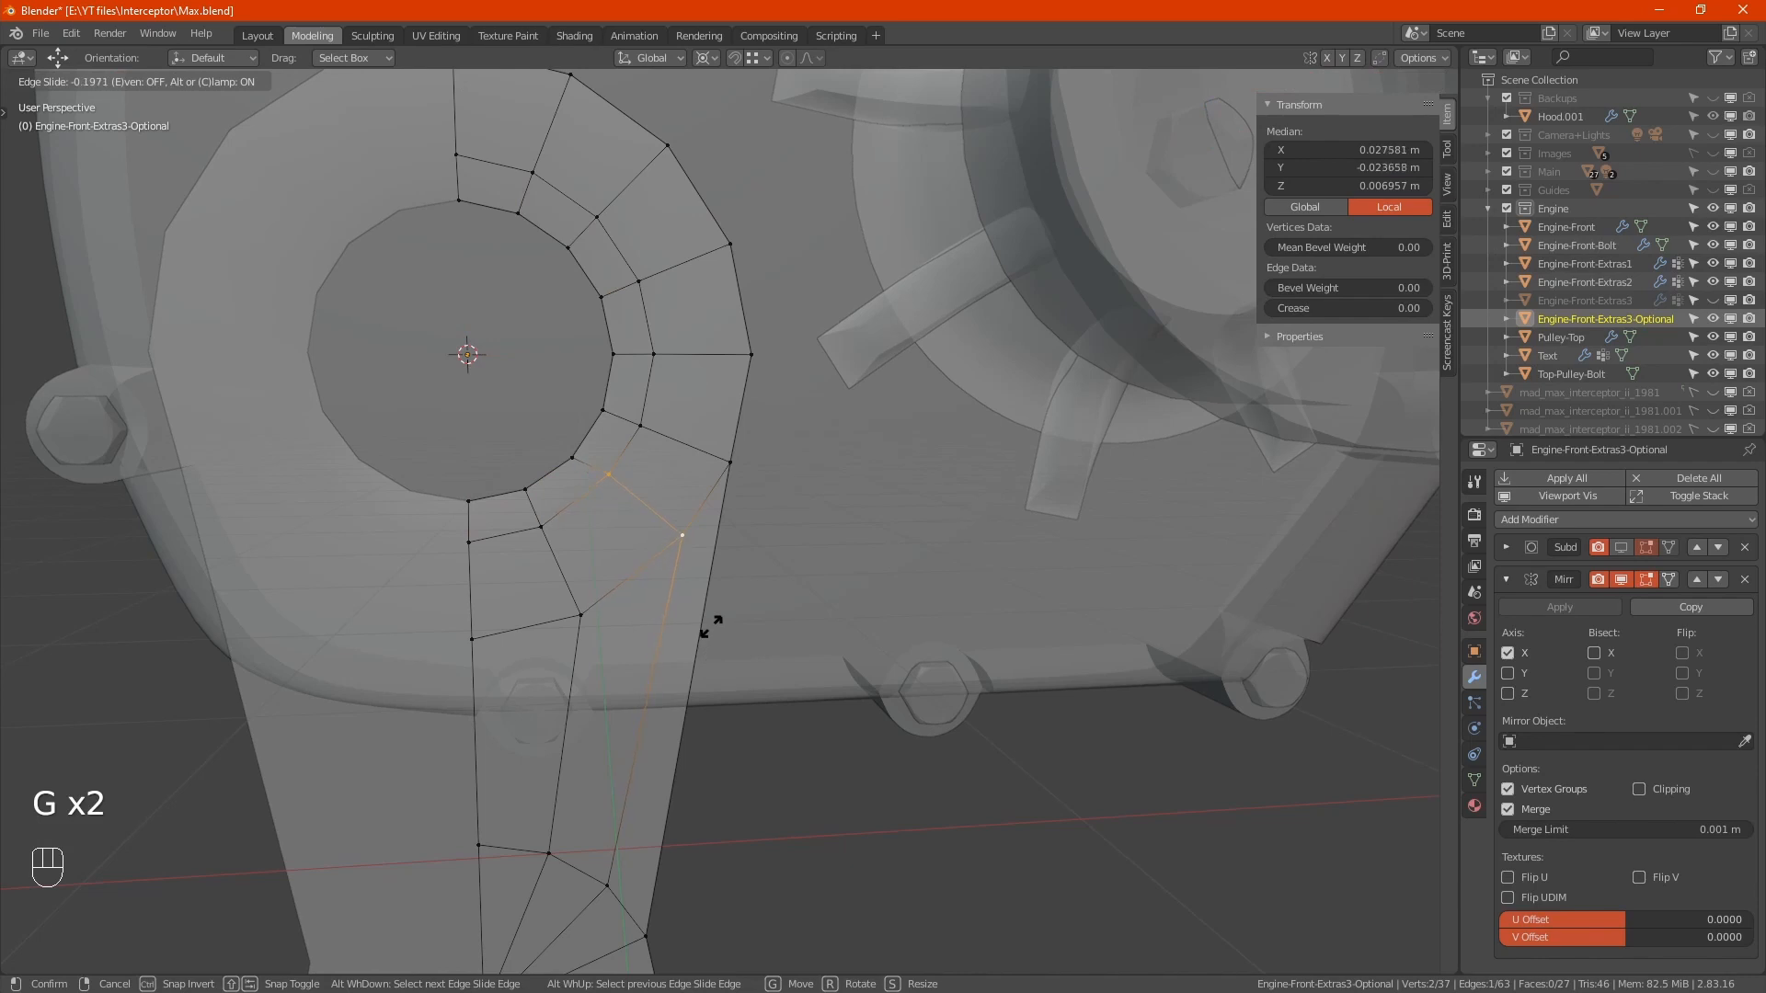
{"action": "left_click", "coordinate": [718, 592]}
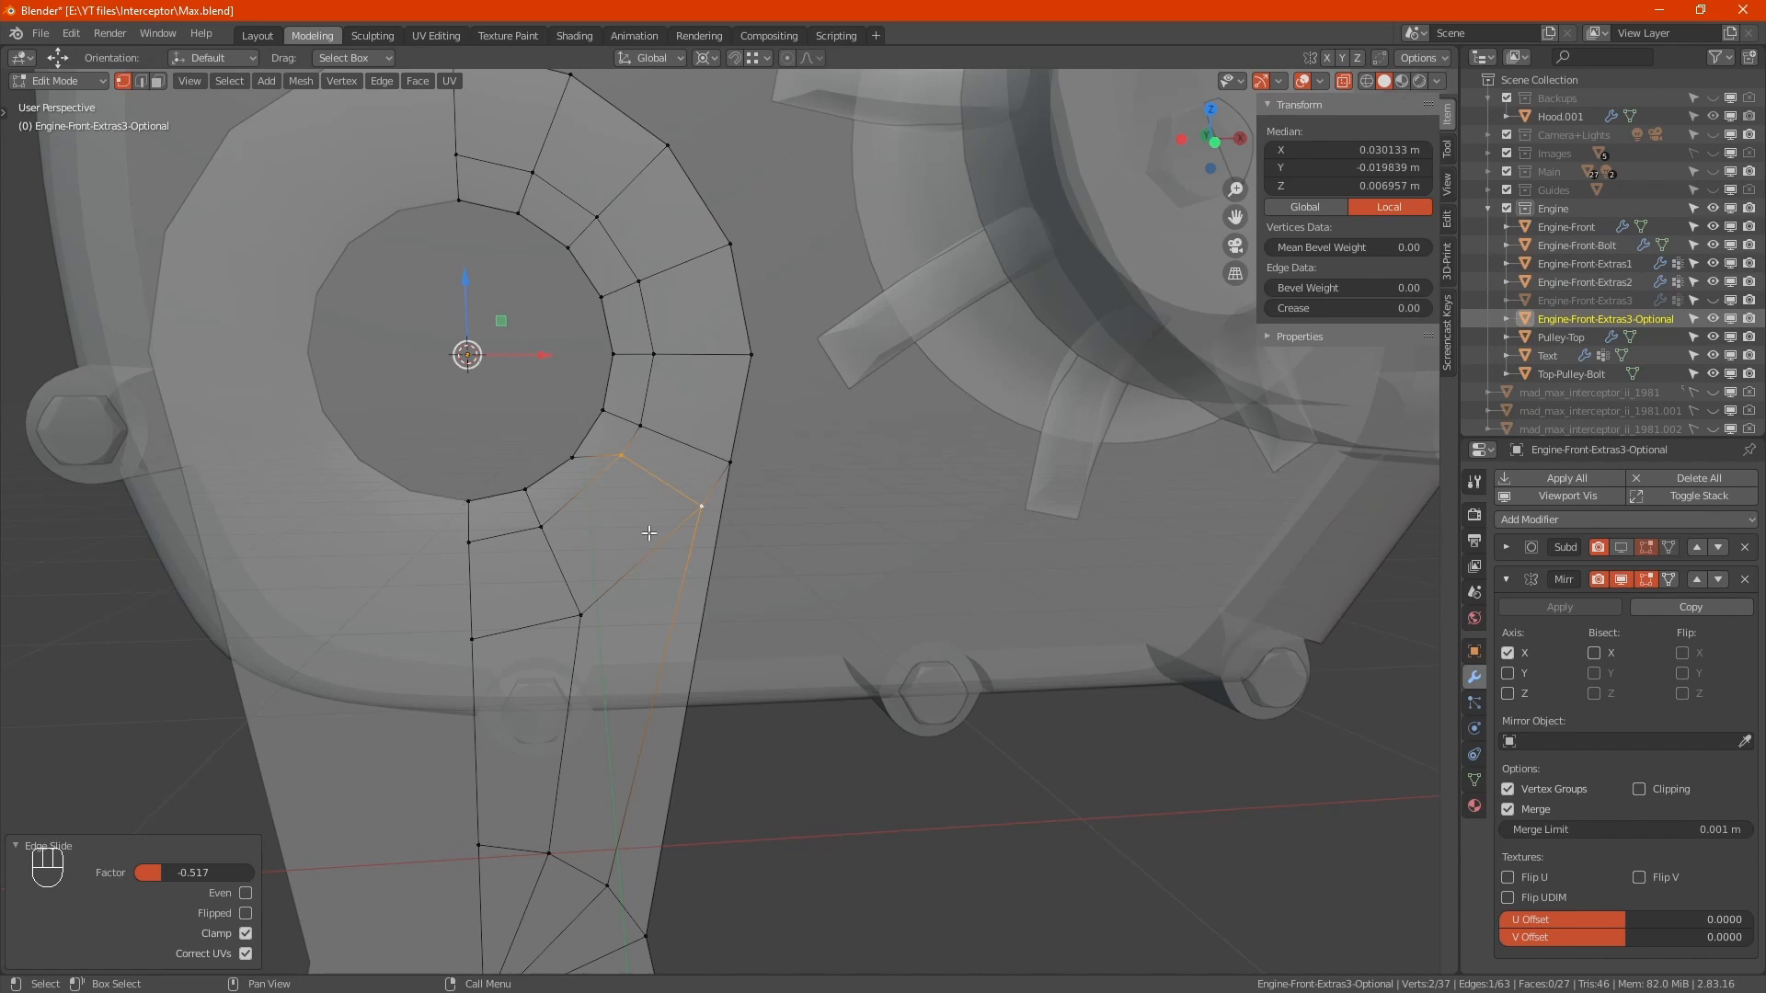
Step: Slide the lower end vertex of the strip's inner edge along the lobe's rim towards the outer border, with factor 0.414
{"action": "middle_click_drag", "start_coordinate": [664, 575], "coordinate": [487, 391], "text": "shift"}
{"action": "left_click", "coordinate": [435, 706]}
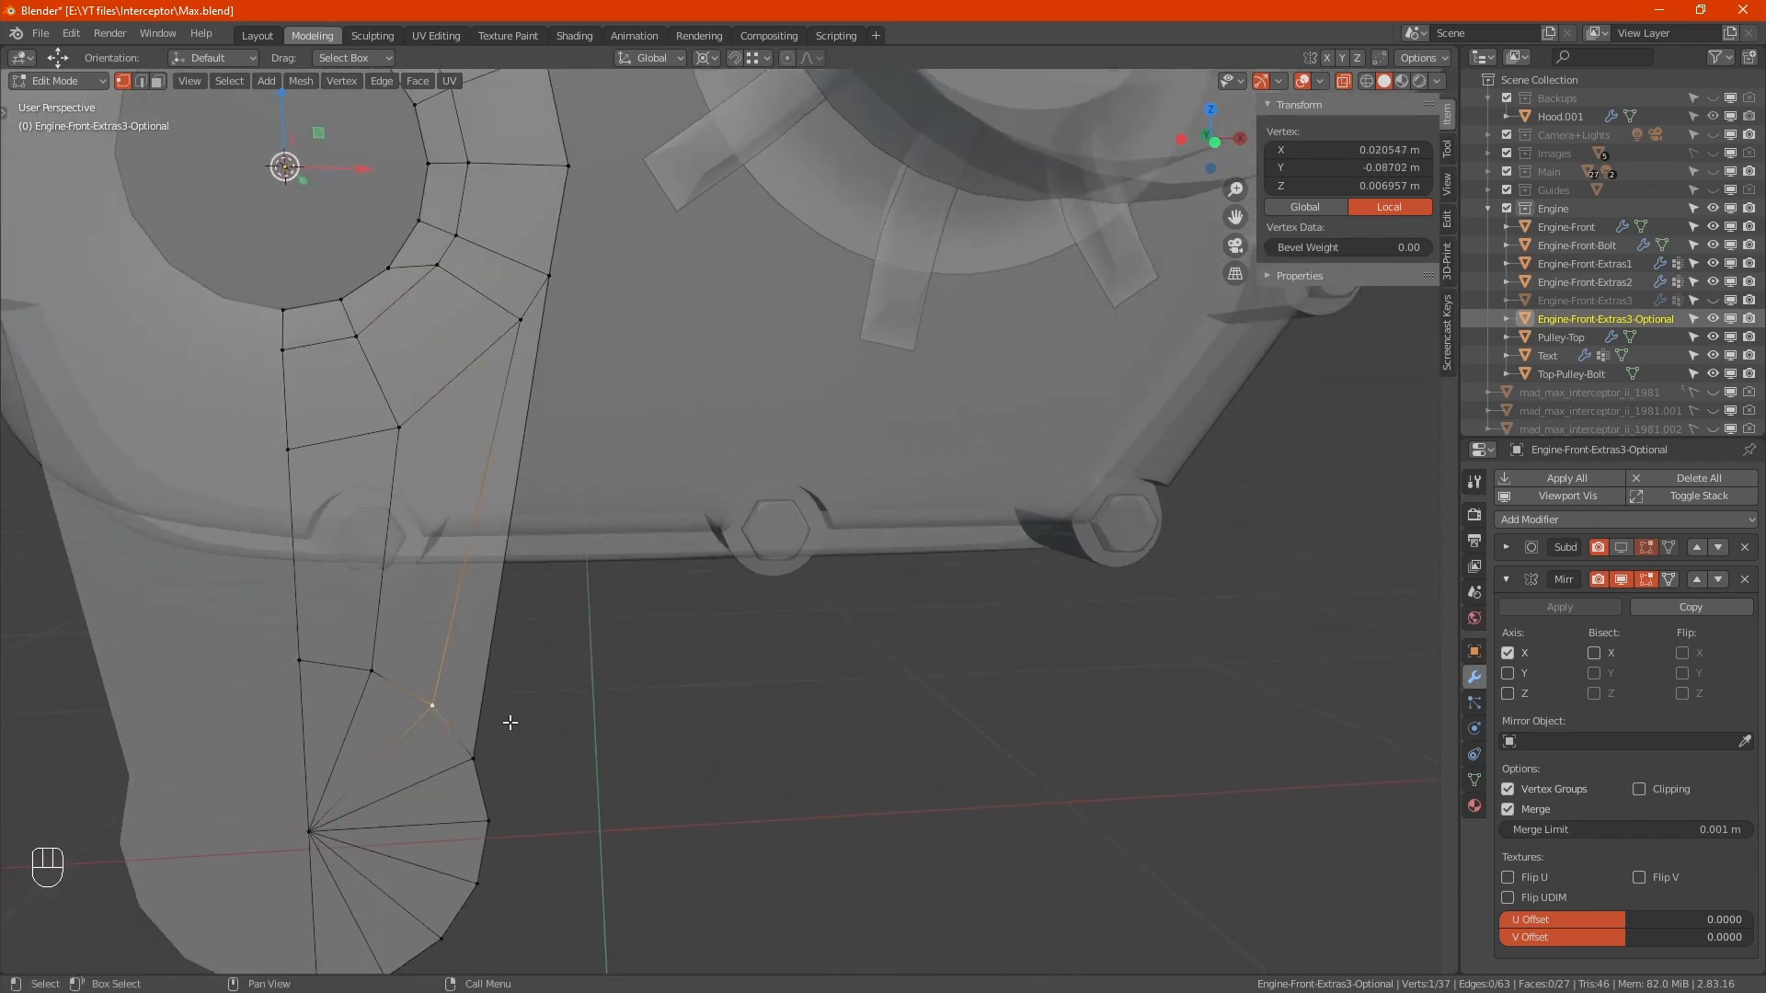
{"action": "key", "text": "g"}
{"action": "key", "text": "g"}
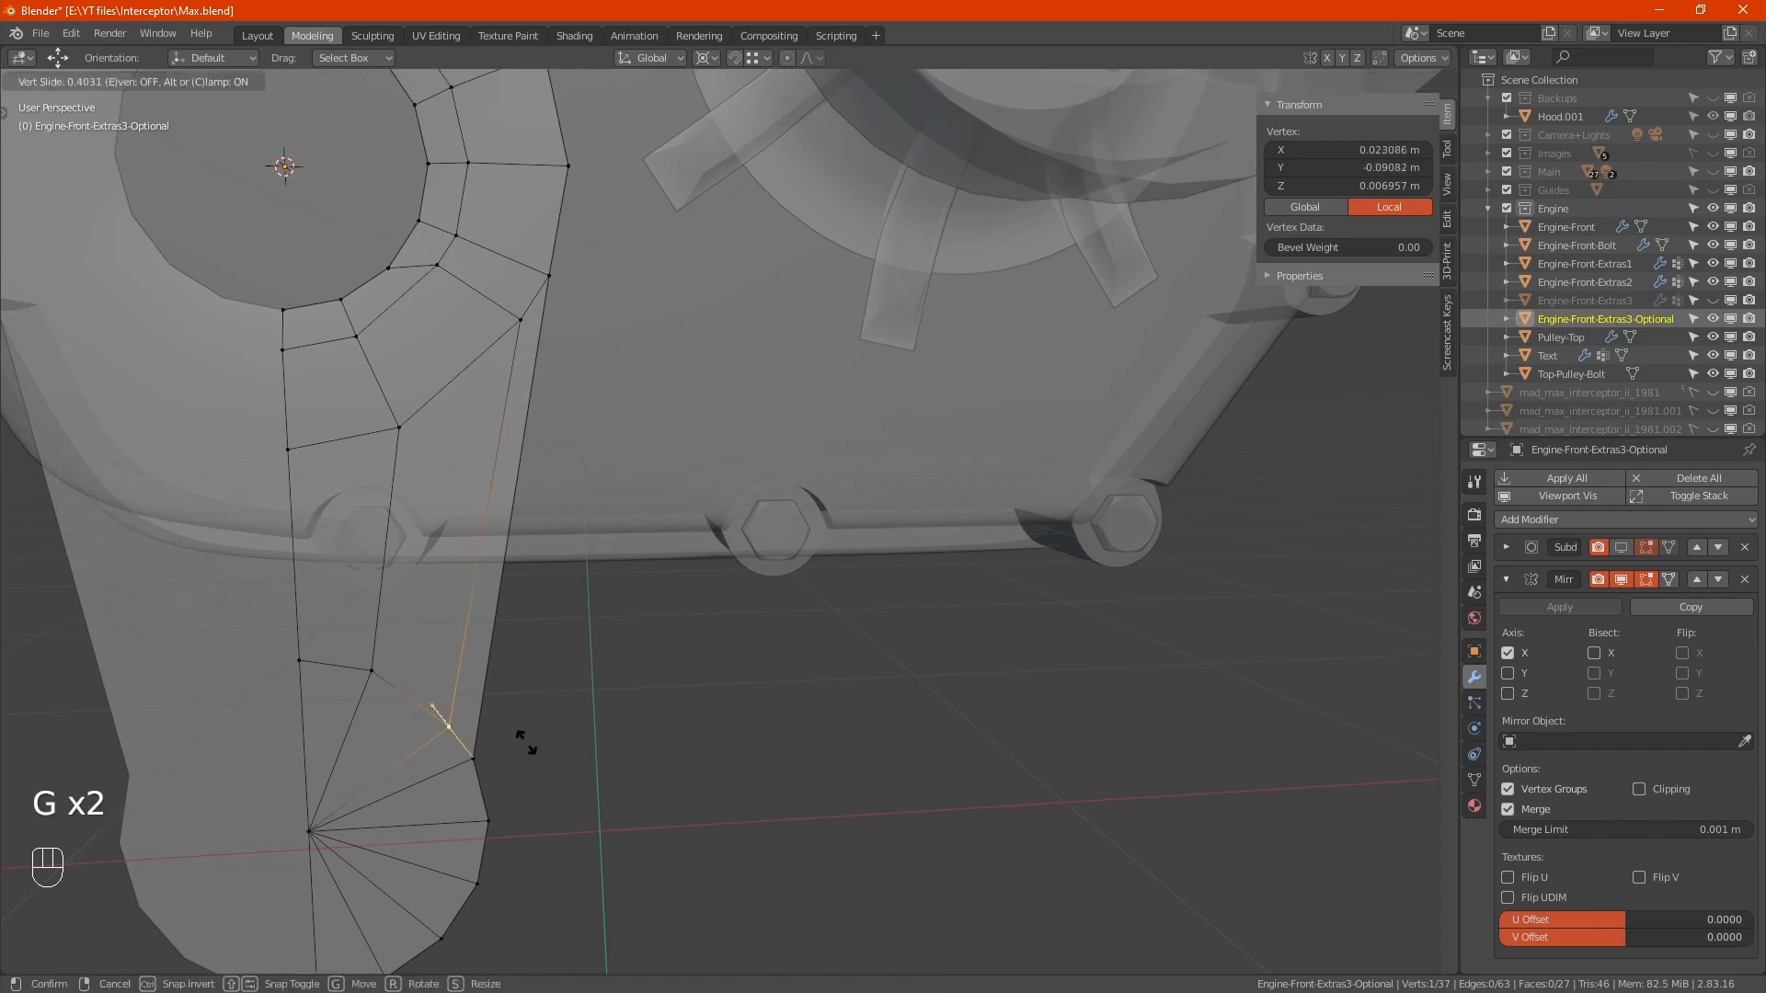
{"action": "left_click", "coordinate": [524, 737]}
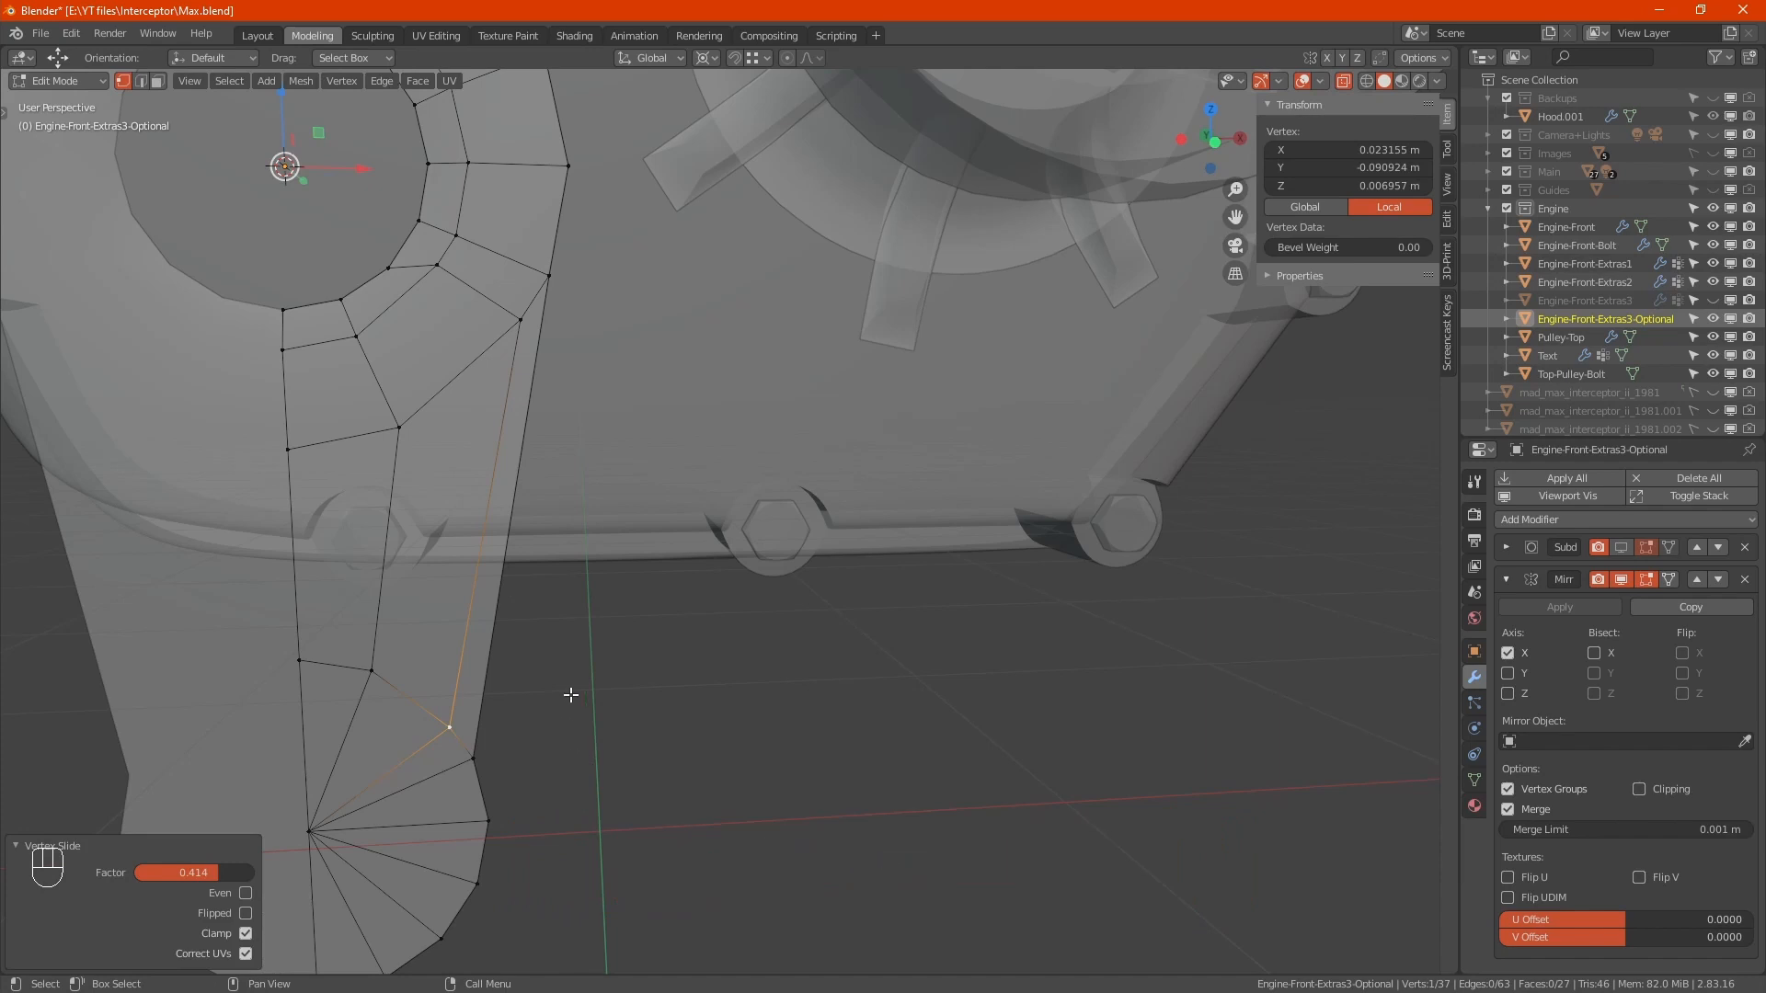
Step: Select the lower half circle's whole fan of faces by growing the selection from its centre vertex
{"action": "middle_click_drag", "start_coordinate": [437, 447], "coordinate": [466, 477], "text": "shift"}
{"action": "left_click", "coordinate": [350, 872]}
{"action": "middle_click_drag", "start_coordinate": [440, 888], "coordinate": [462, 761], "text": "shift"}
{"action": "key", "text": "ctrl"}
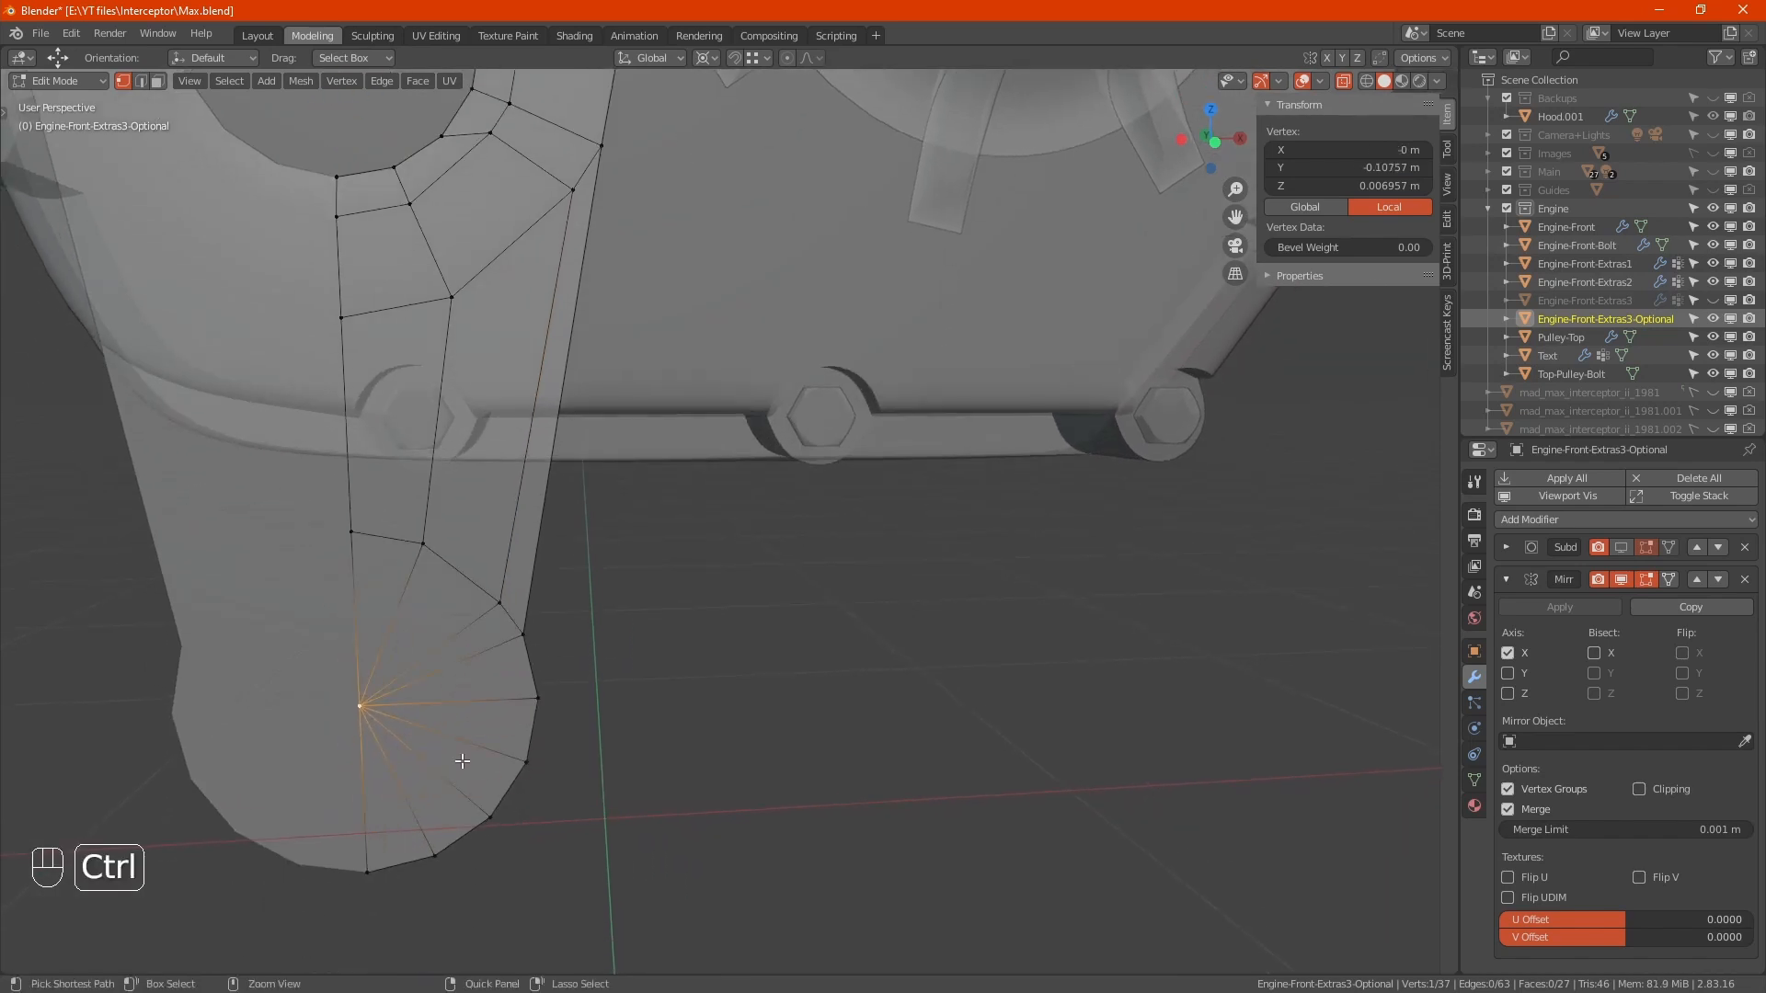
{"action": "key", "text": "ctrl+KP_Add"}
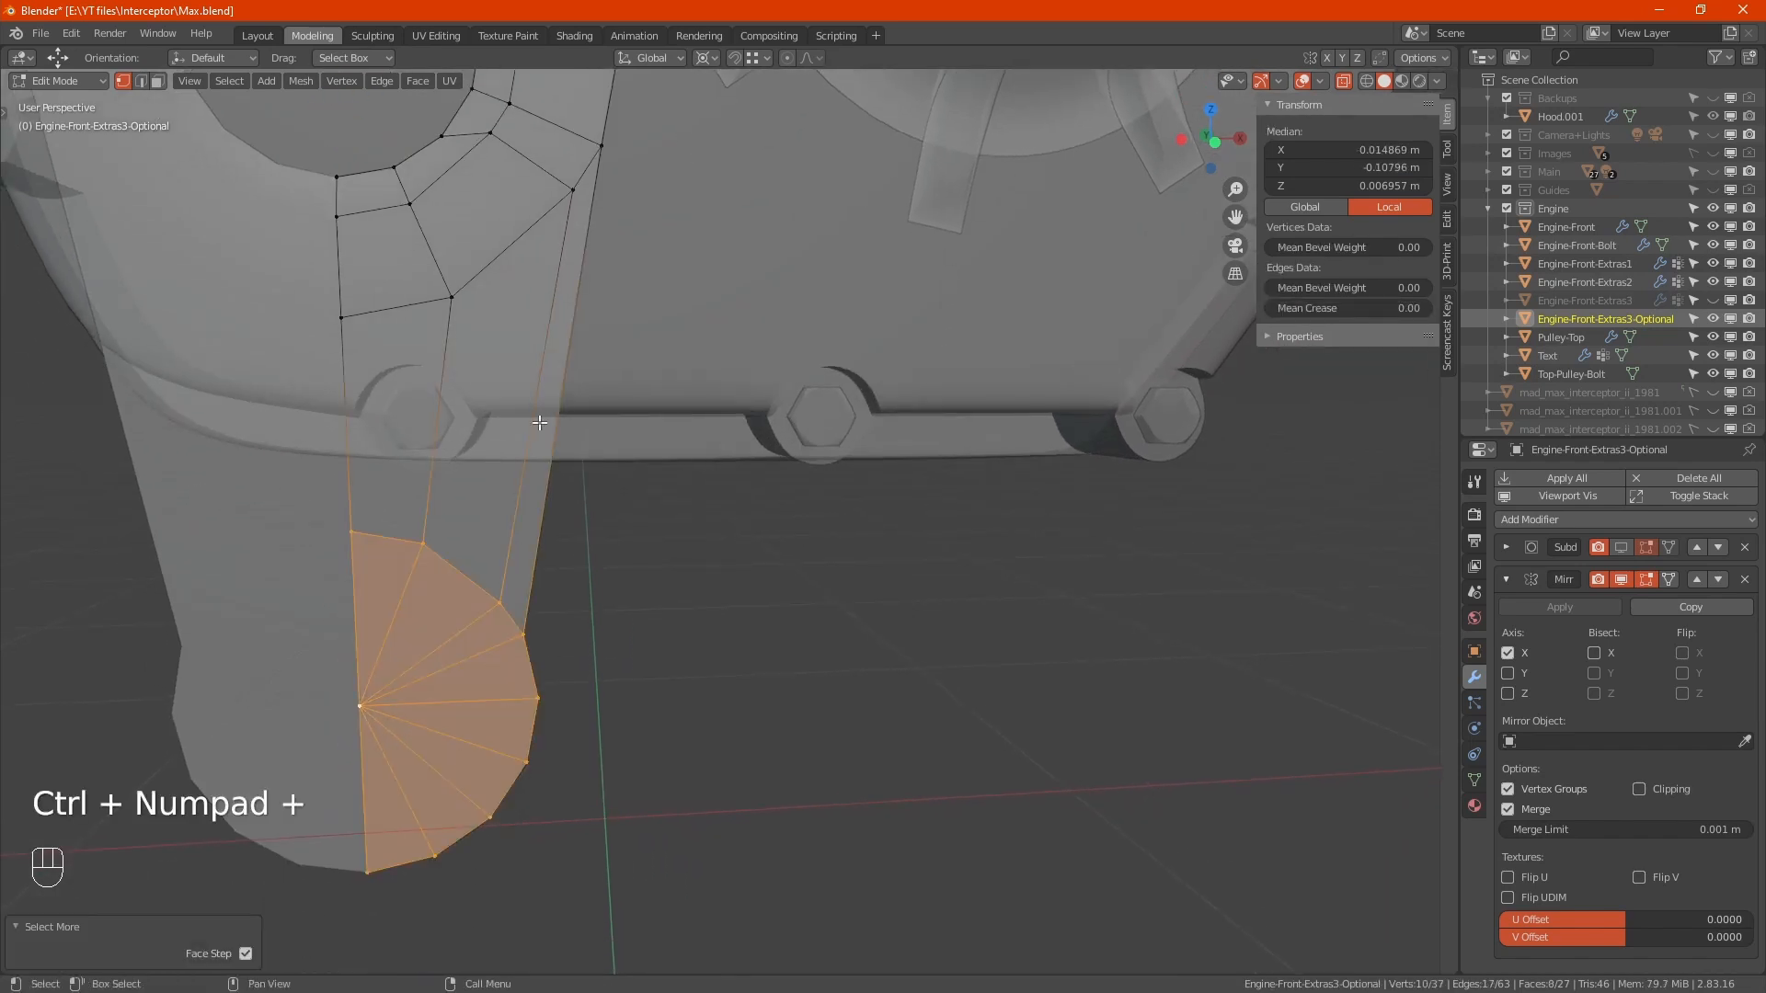
Step: Add the outer connecting strip, the ring face above it and the whole inner ring of faces to the selection
{"action": "middle_click_drag", "start_coordinate": [540, 423], "coordinate": [540, 724]}
{"action": "left_click", "coordinate": [579, 496], "text": "shift"}
{"action": "left_click", "coordinate": [600, 453], "text": "shift"}
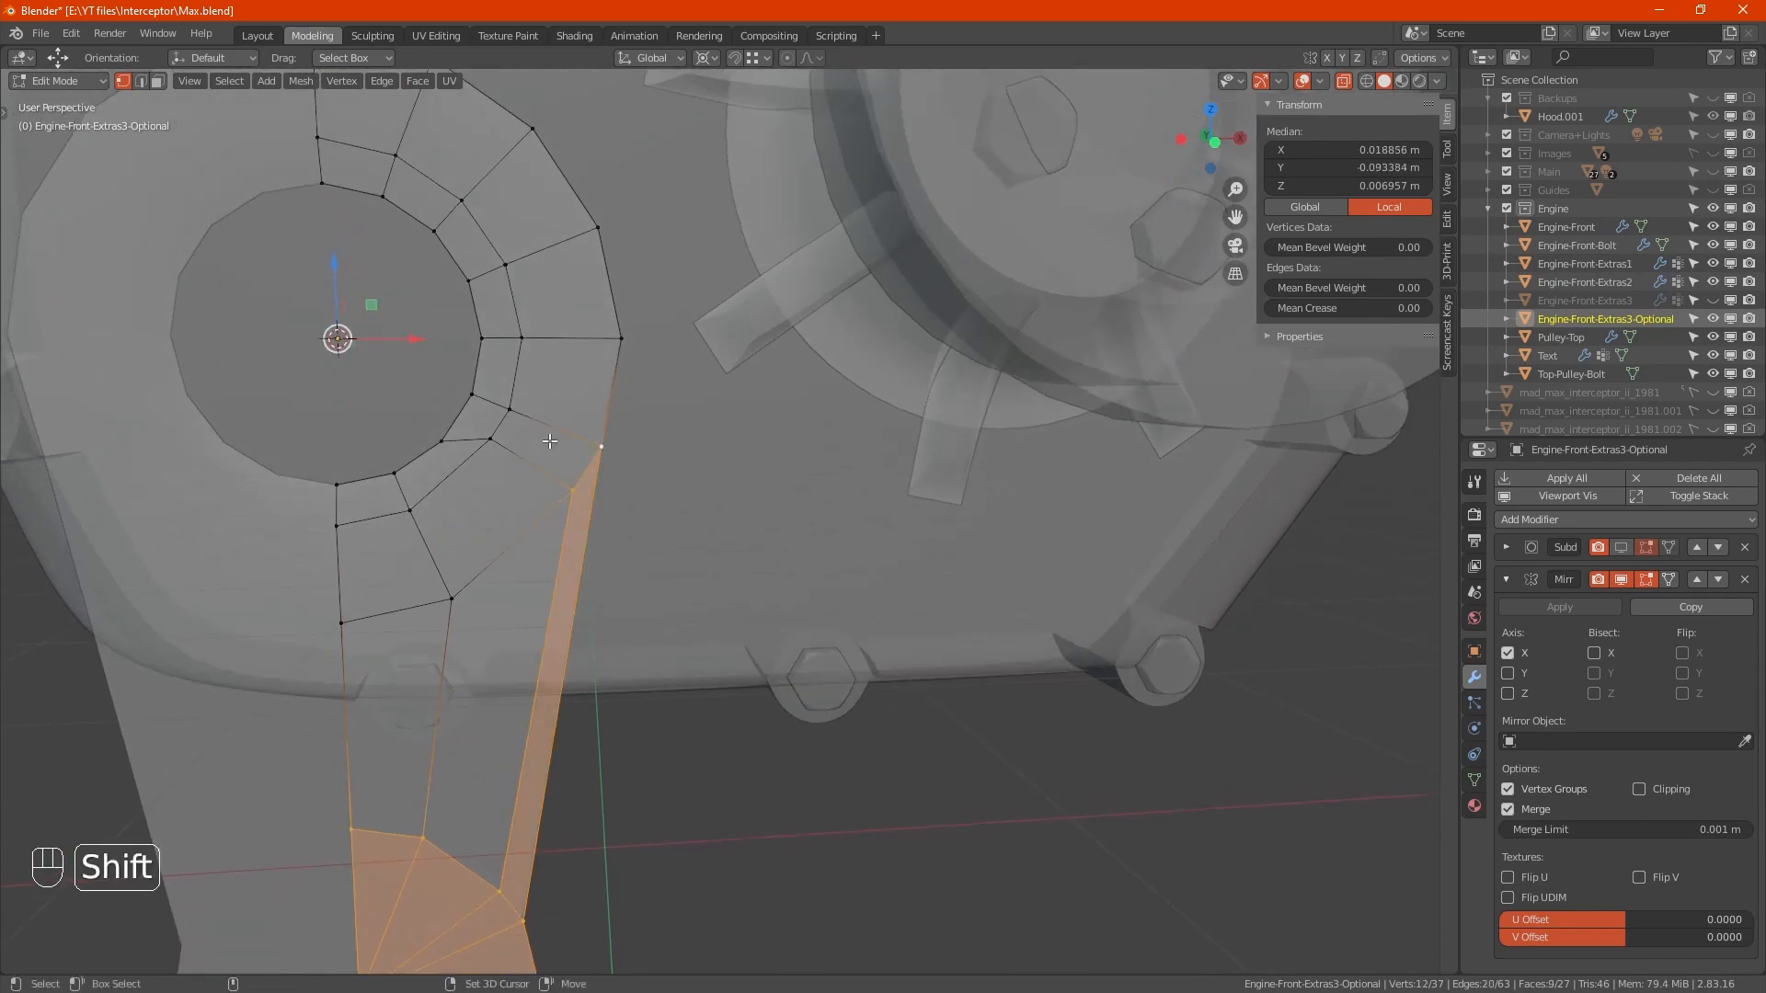
{"action": "left_click", "coordinate": [460, 465], "text": "alt+shift"}
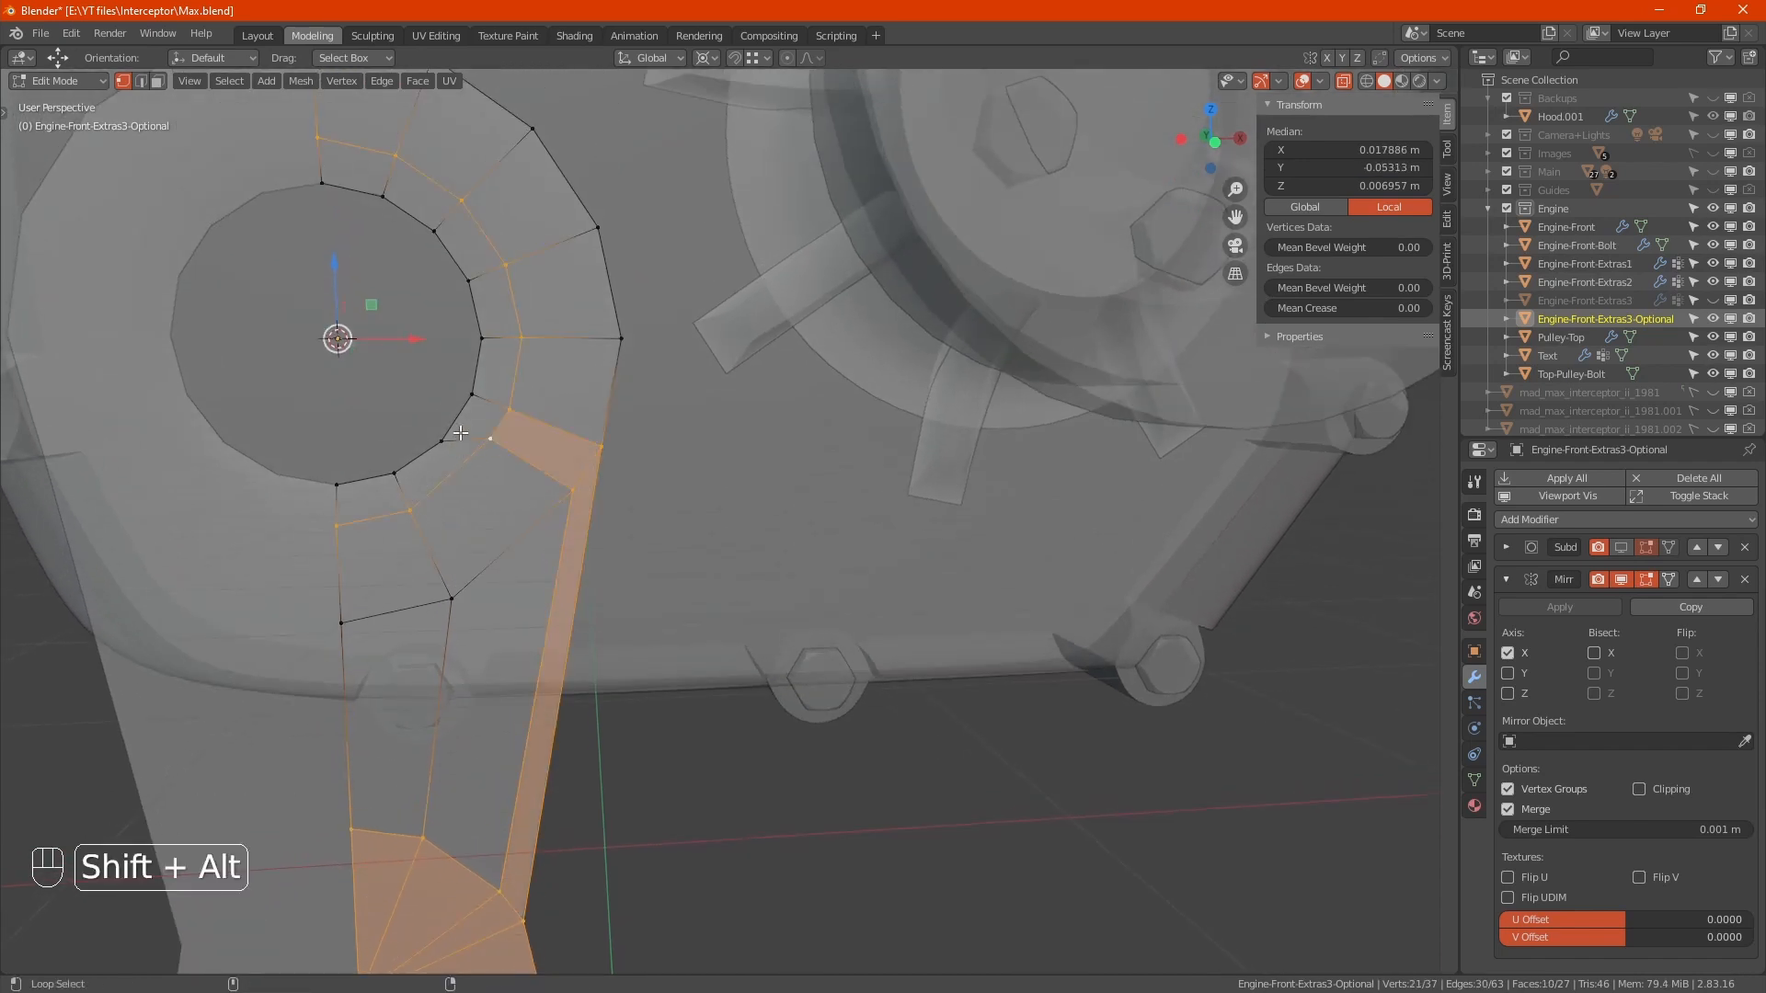
{"action": "left_click", "coordinate": [461, 417], "text": "alt+shift"}
{"action": "scroll", "coordinate": [486, 508], "scroll_direction": "down", "scroll_amount": 2}
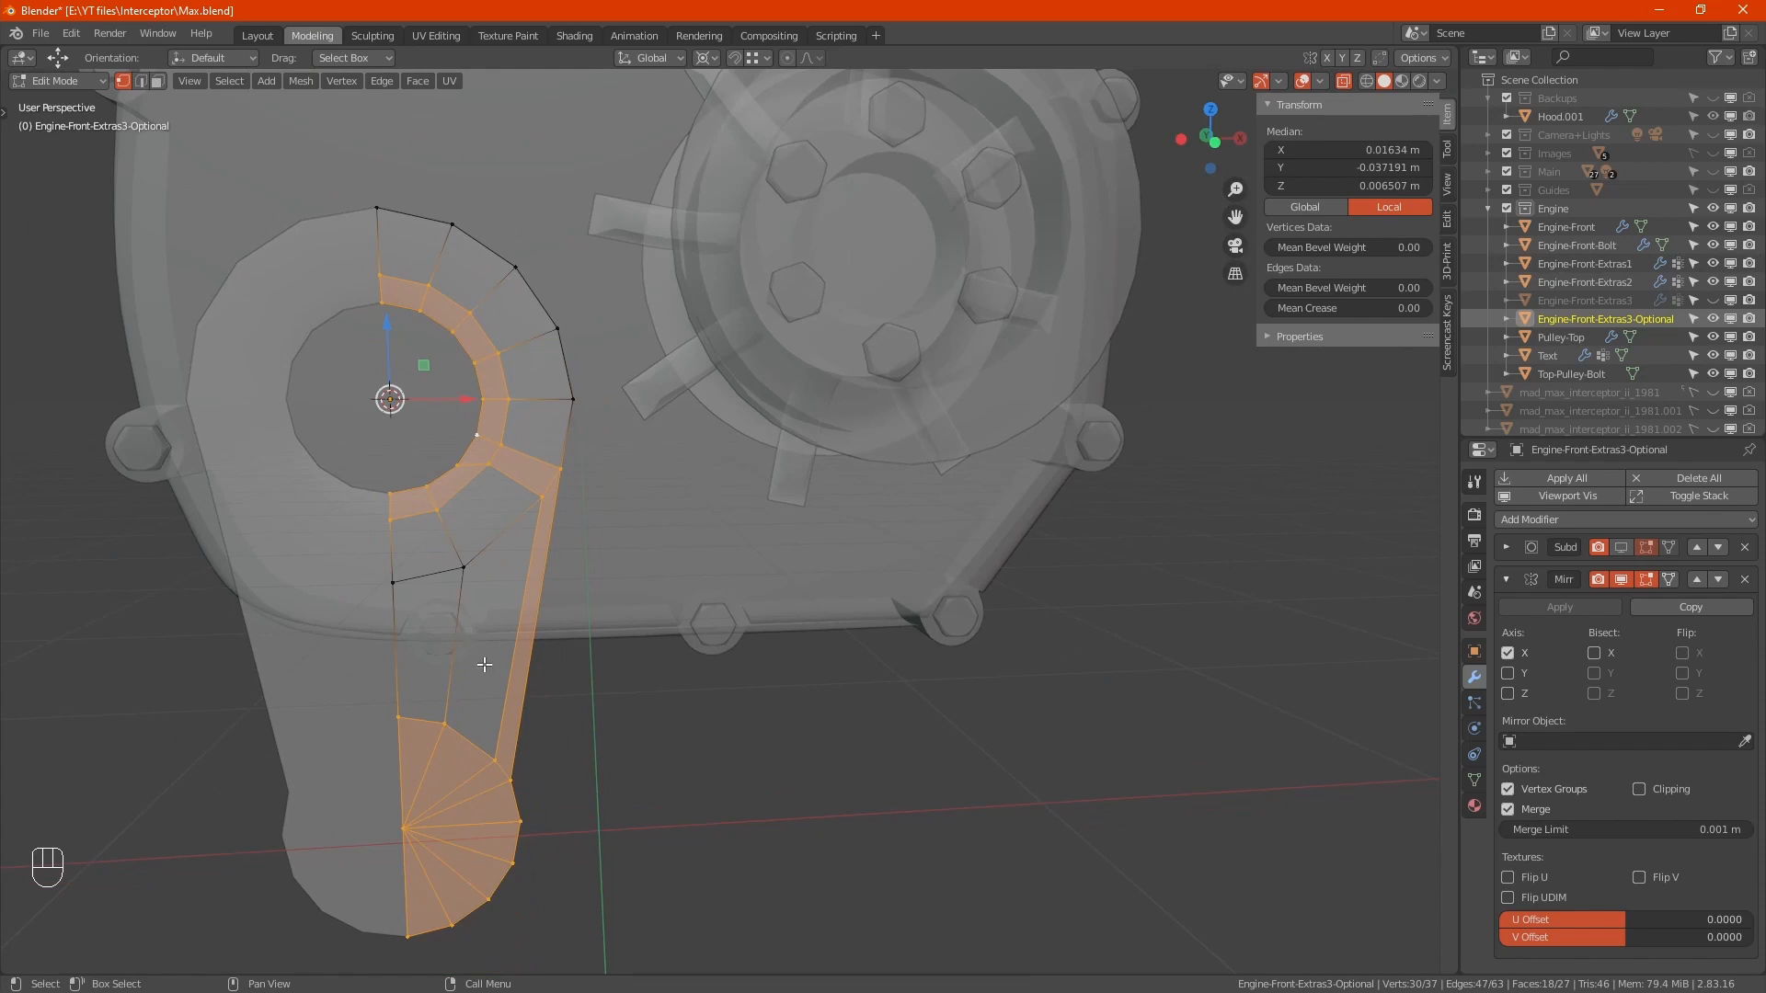
Step: Extrude the selected fan, strip and inner ring faces about -0.0056 m along the global Y axis
{"action": "middle_click_drag", "start_coordinate": [477, 697], "coordinate": [638, 768], "text": "alt"}
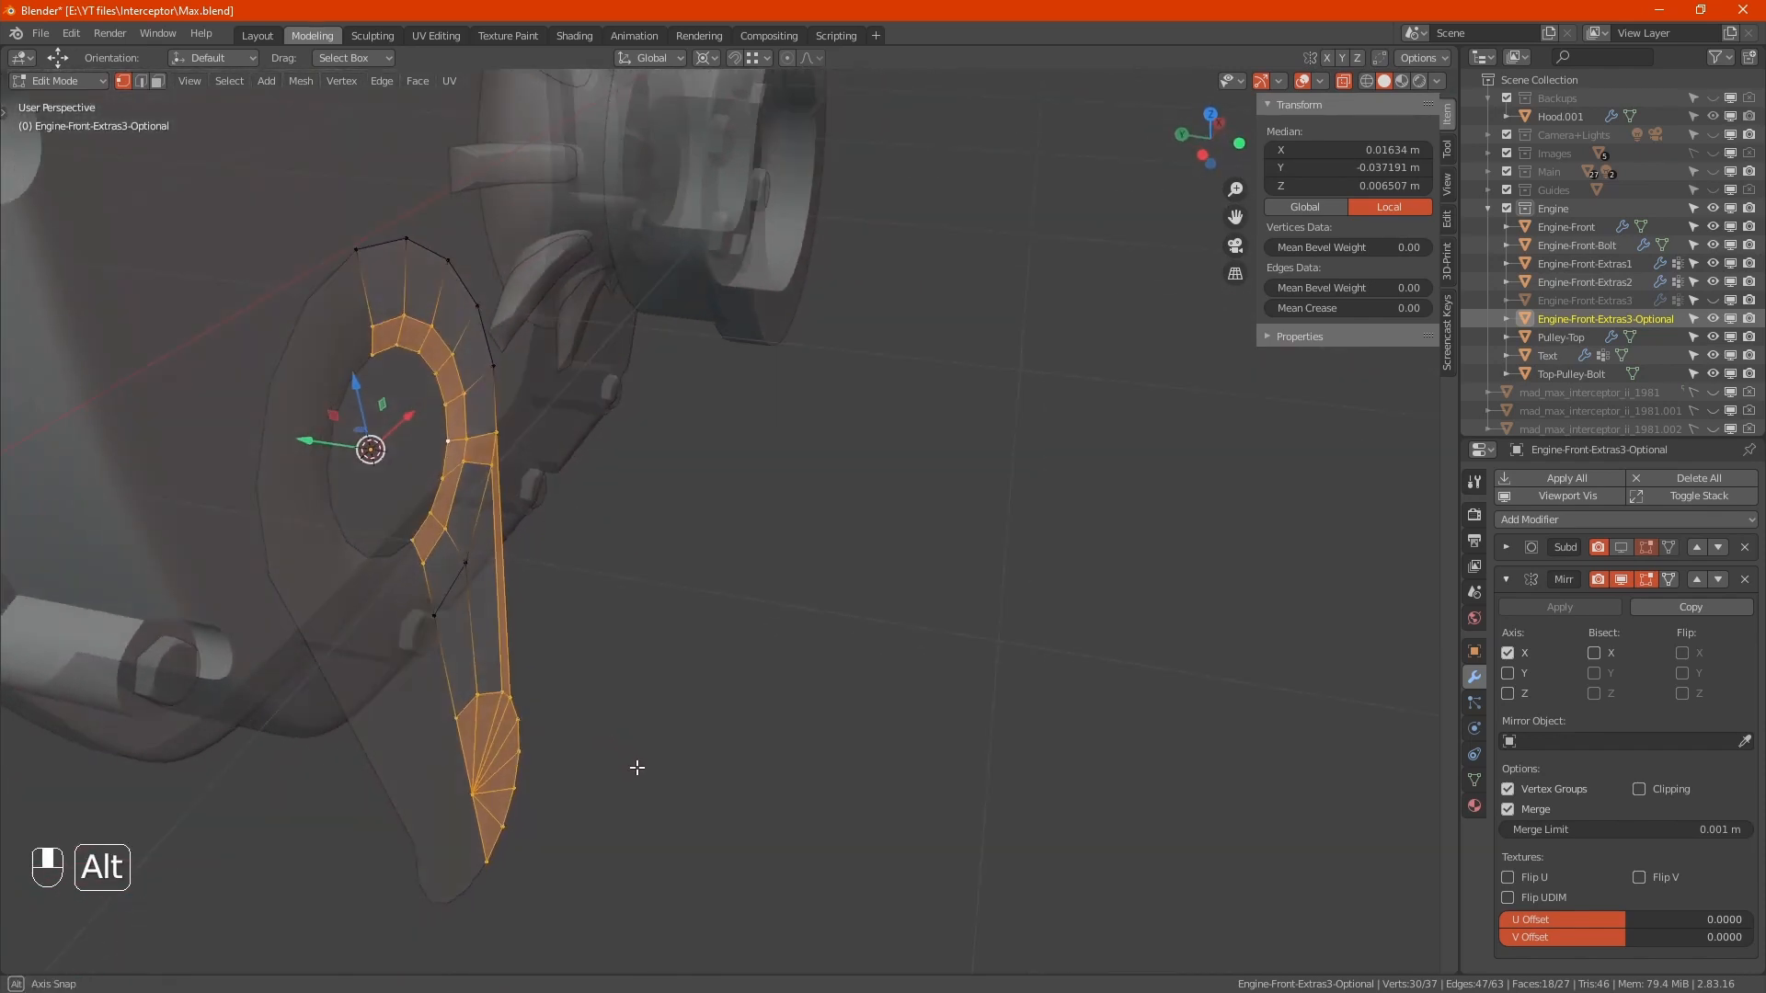
{"action": "key", "text": "e"}
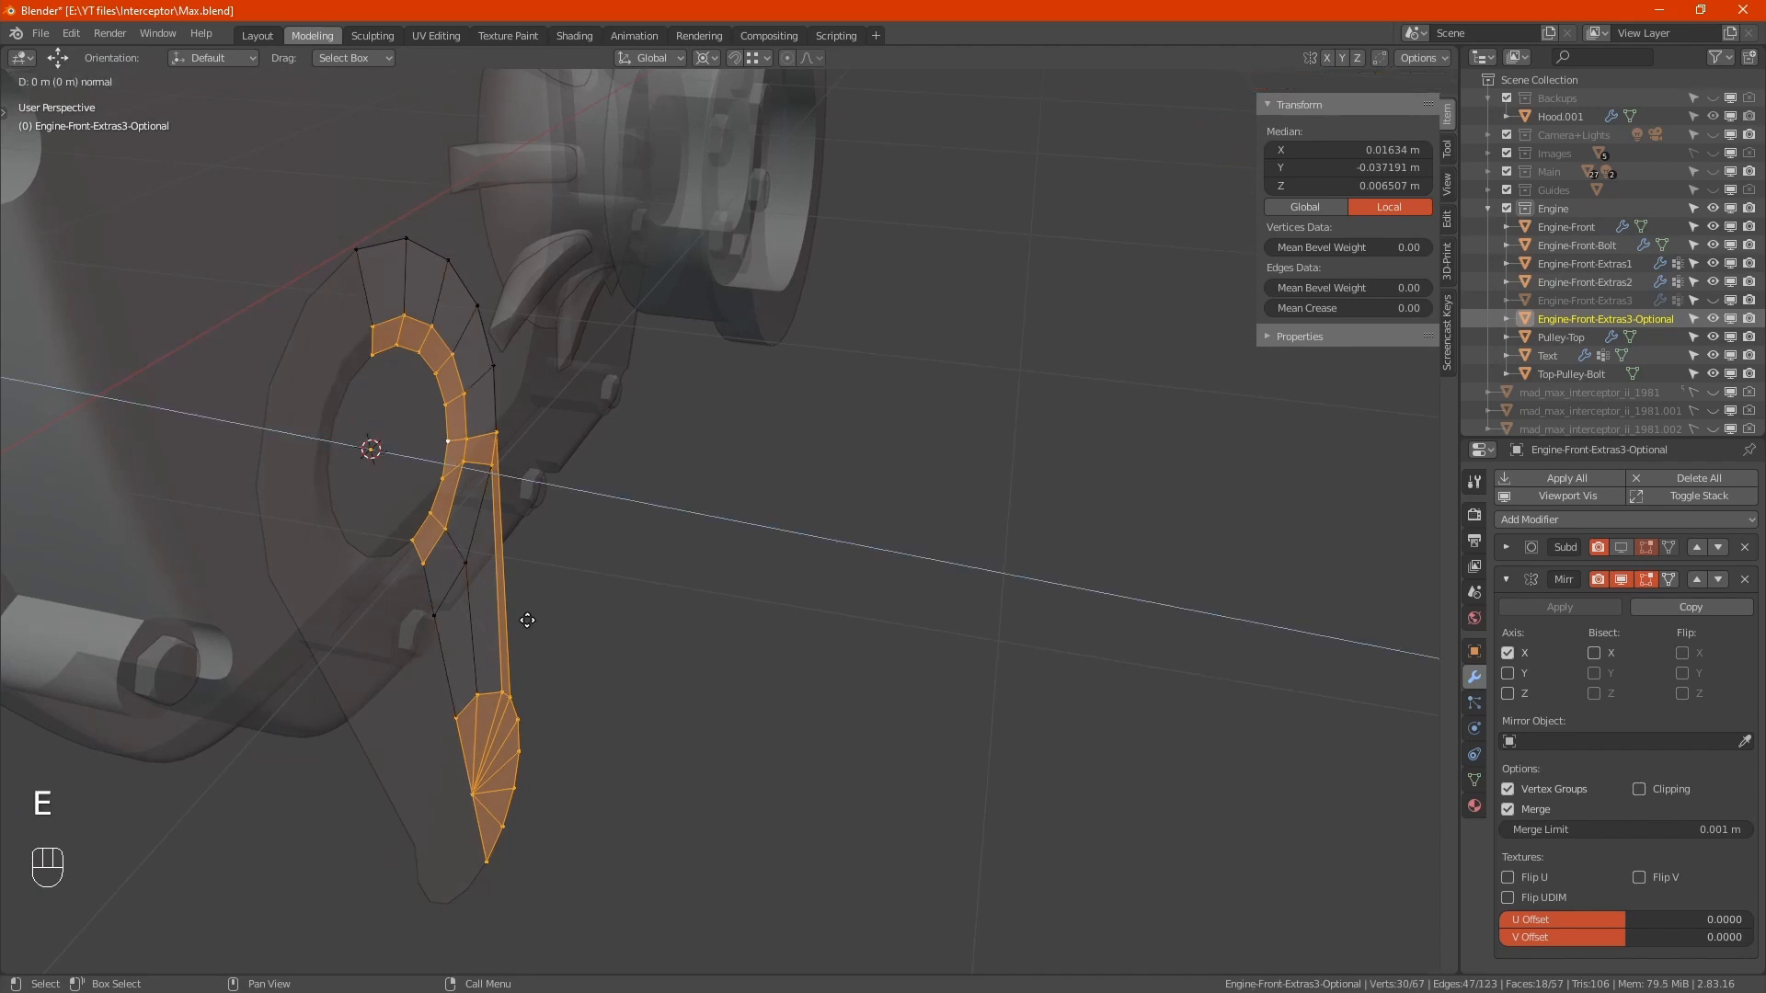
{"action": "key", "text": "y"}
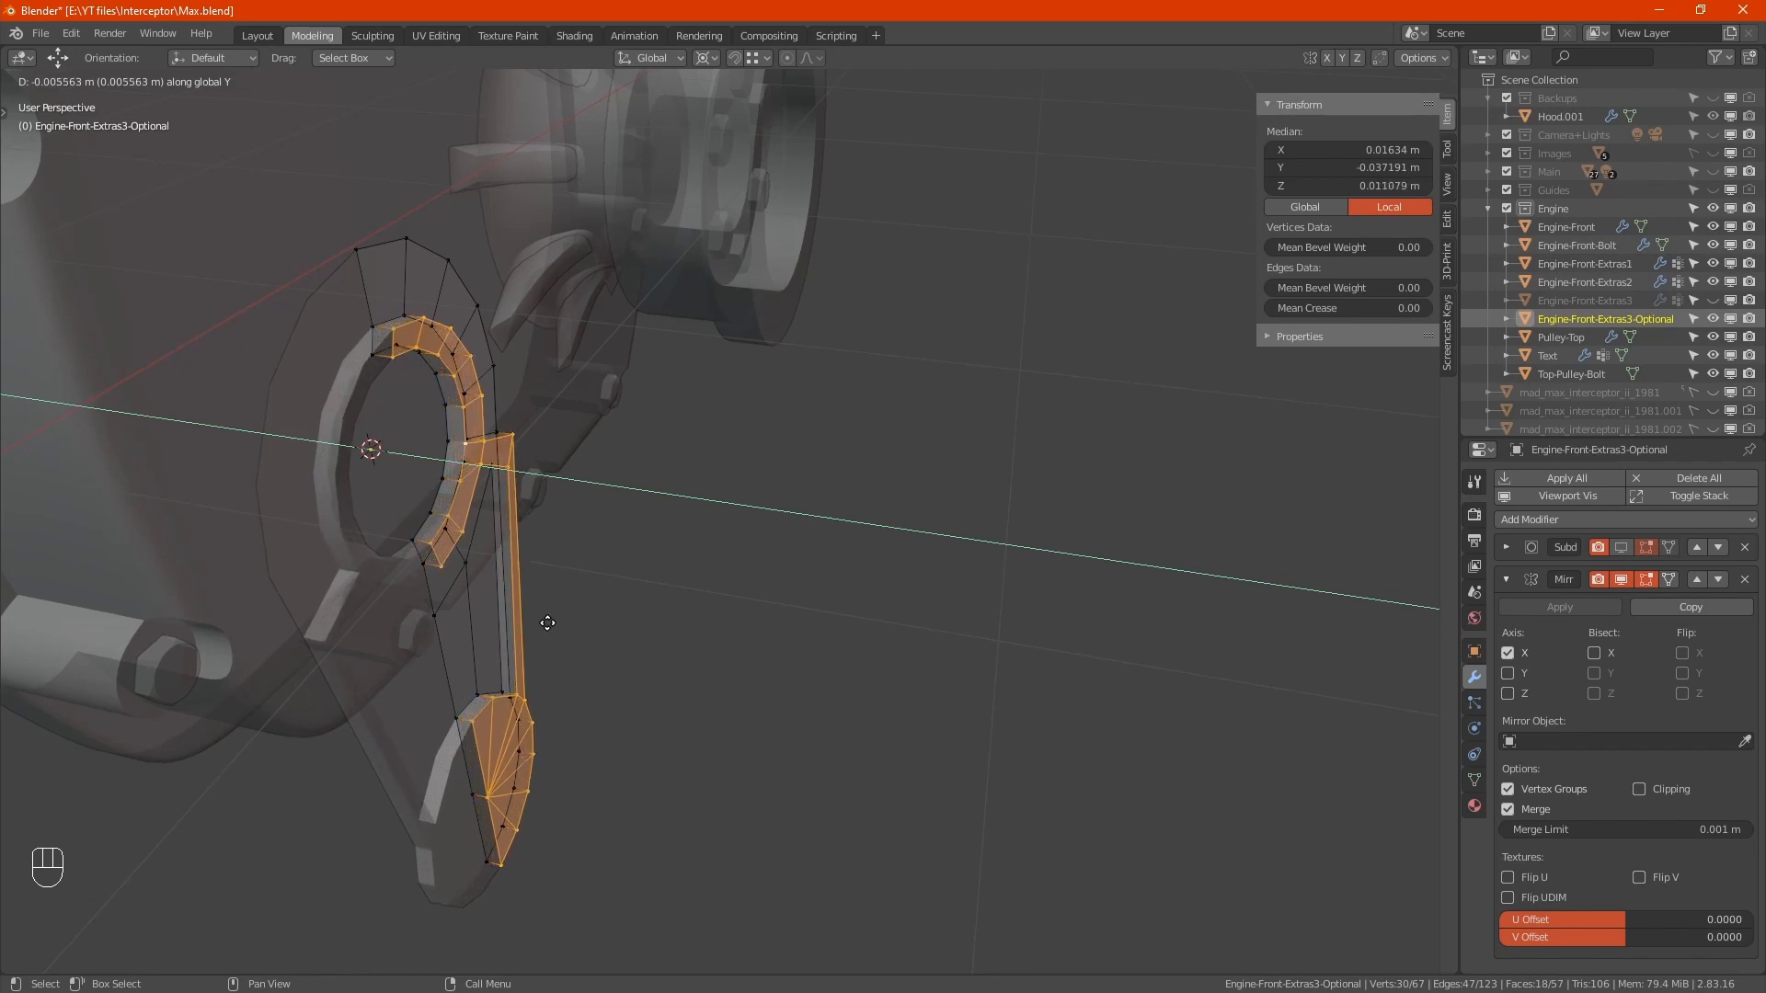
{"action": "left_click", "coordinate": [543, 619]}
Step: Flatten the extruded faces by scaling them to 0 along Y, and move them -0.017053 m along Y
{"action": "middle_click_drag", "start_coordinate": [546, 618], "coordinate": [578, 525], "text": "alt"}
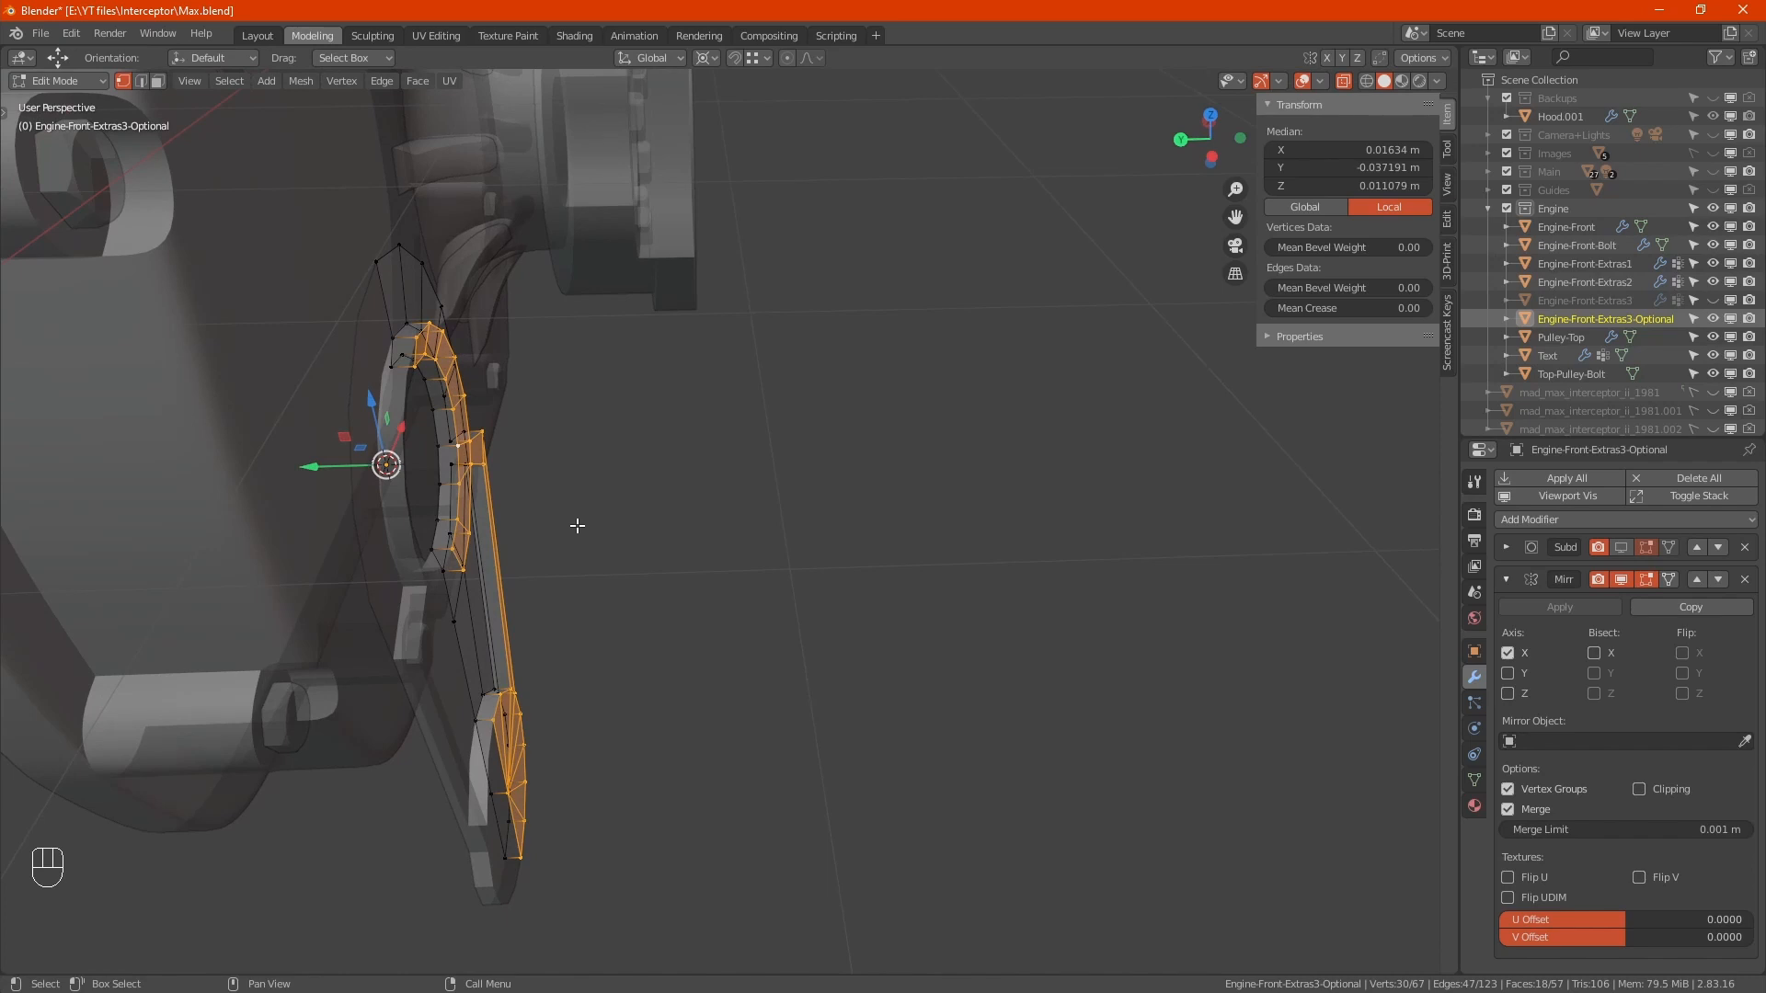
{"action": "key", "text": "s"}
{"action": "key", "text": "y"}
{"action": "key", "text": "KP_0"}
{"action": "key", "text": "KP_Enter"}
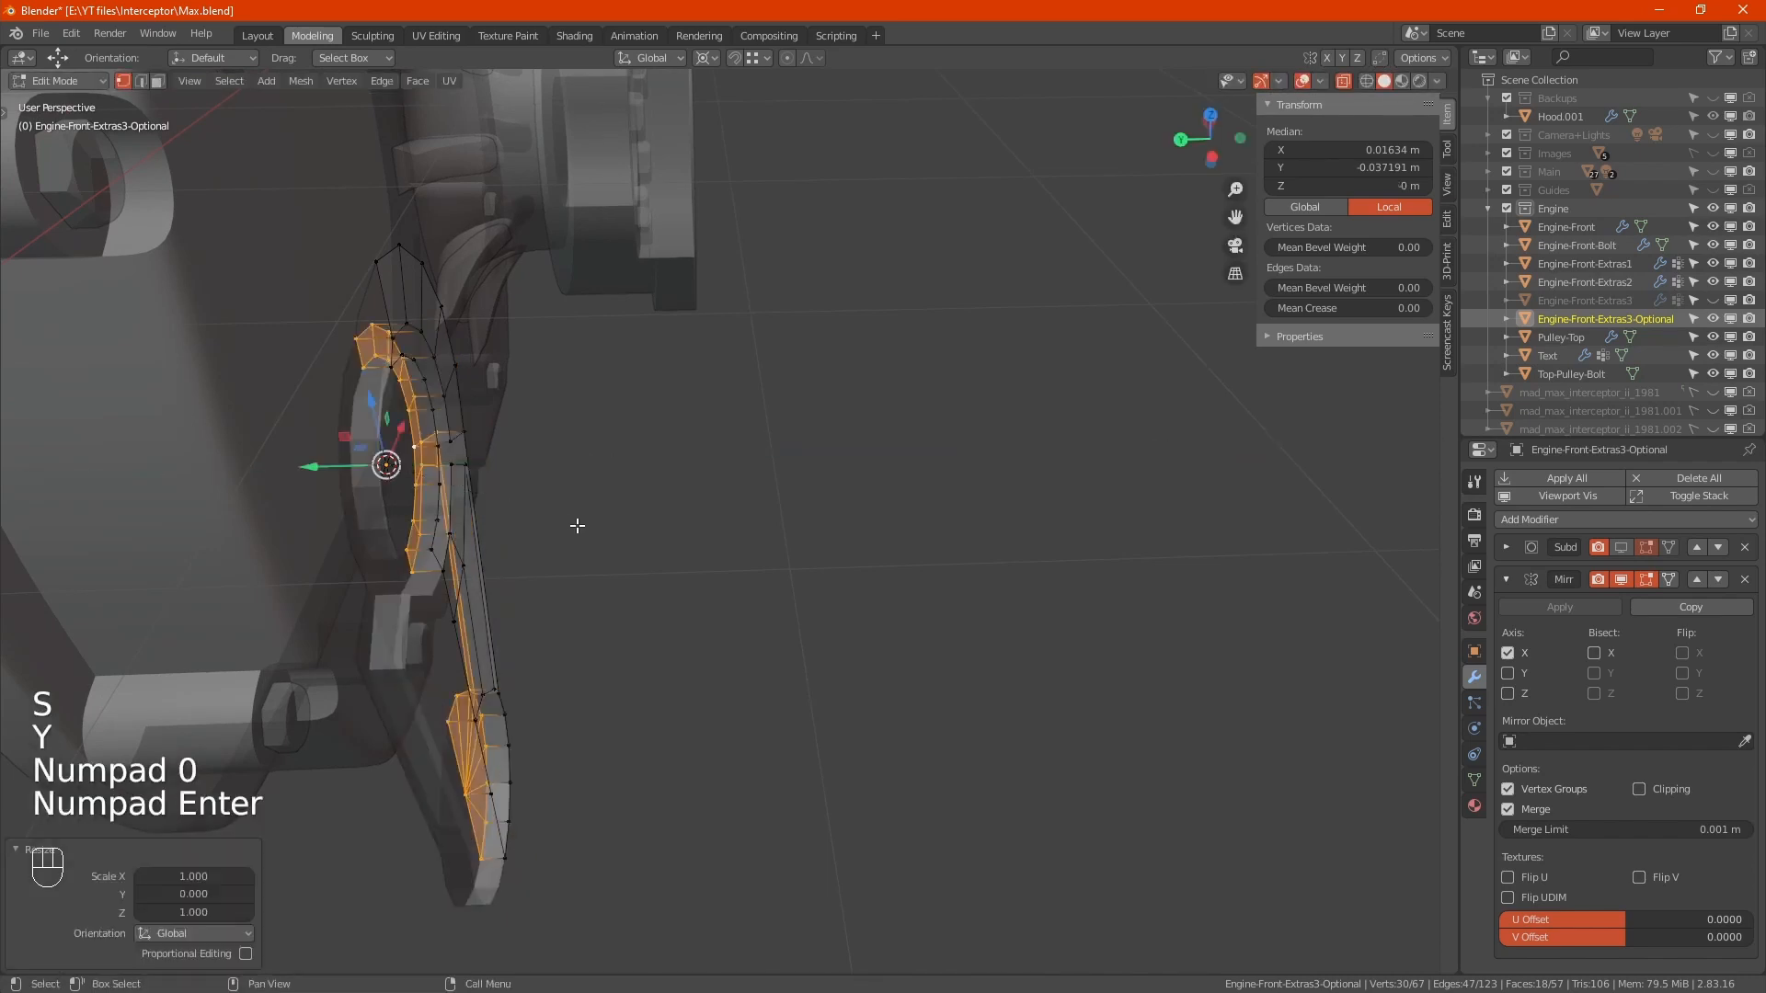
{"action": "left_click_drag", "start_coordinate": [325, 466], "coordinate": [393, 476]}
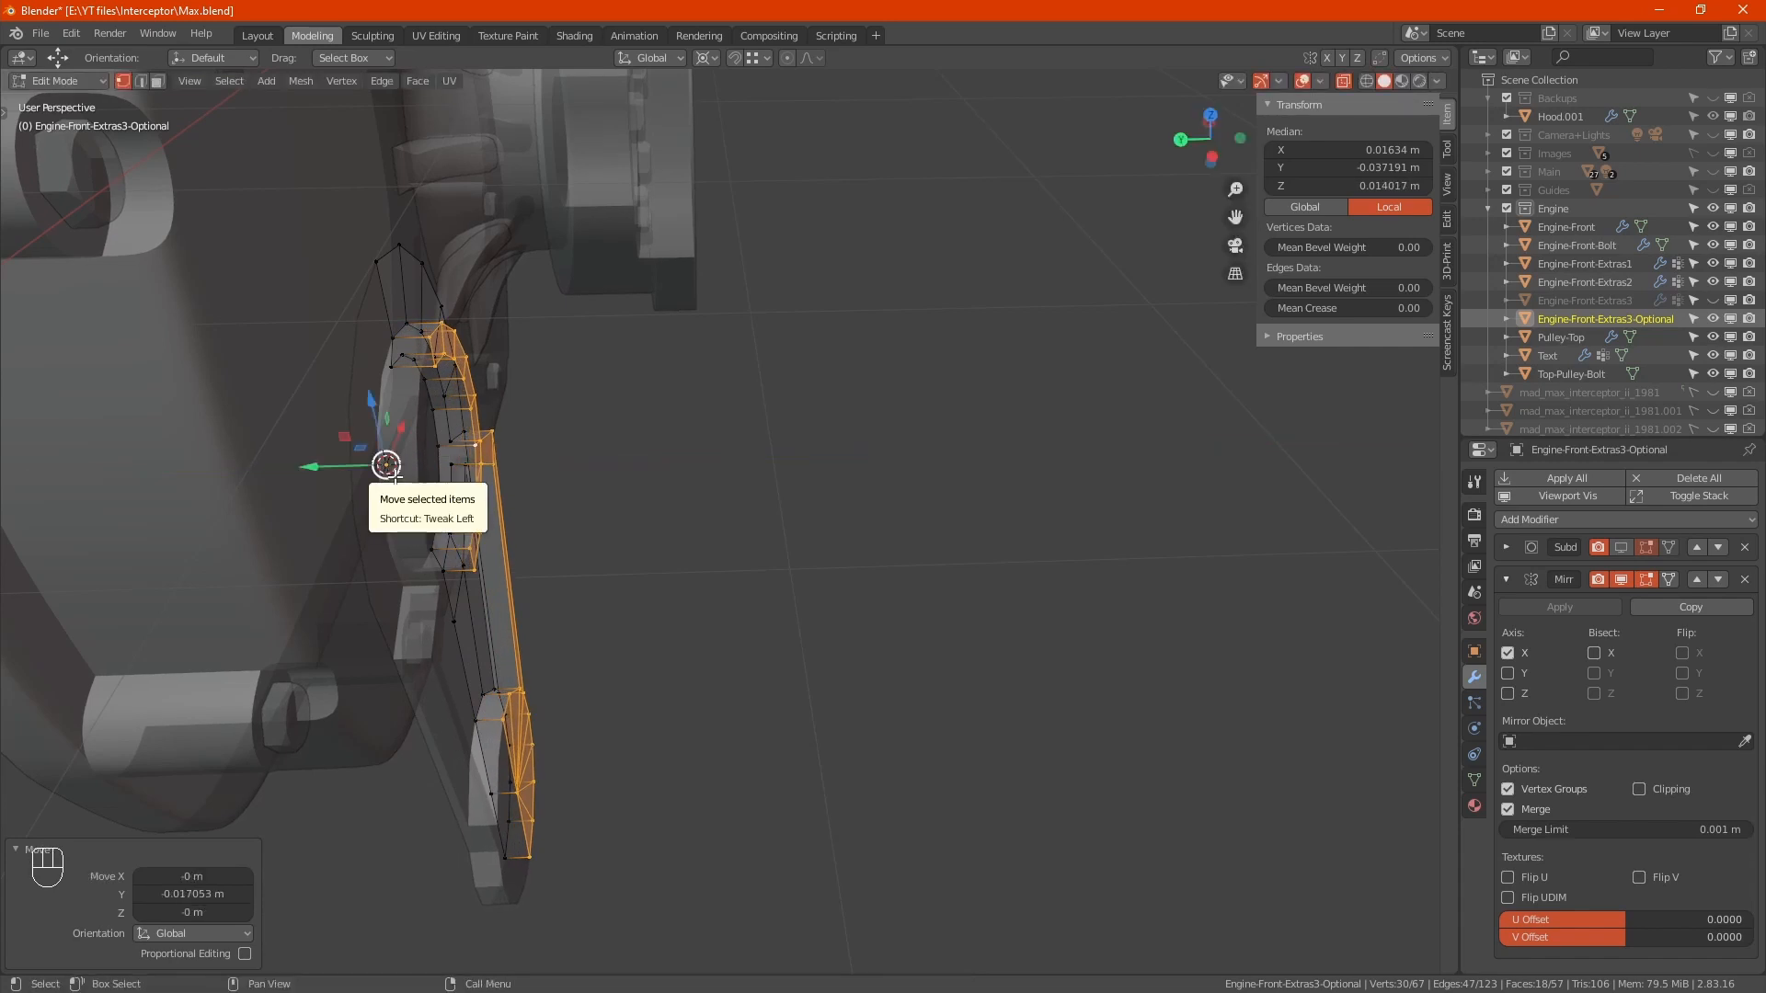
Step: Invert the selection, flatten the recessed faces by scaling them to 0 along Y, and move them forward behind the raised faces
{"action": "key", "text": "ctrl"}
{"action": "key", "text": "ctrl+i"}
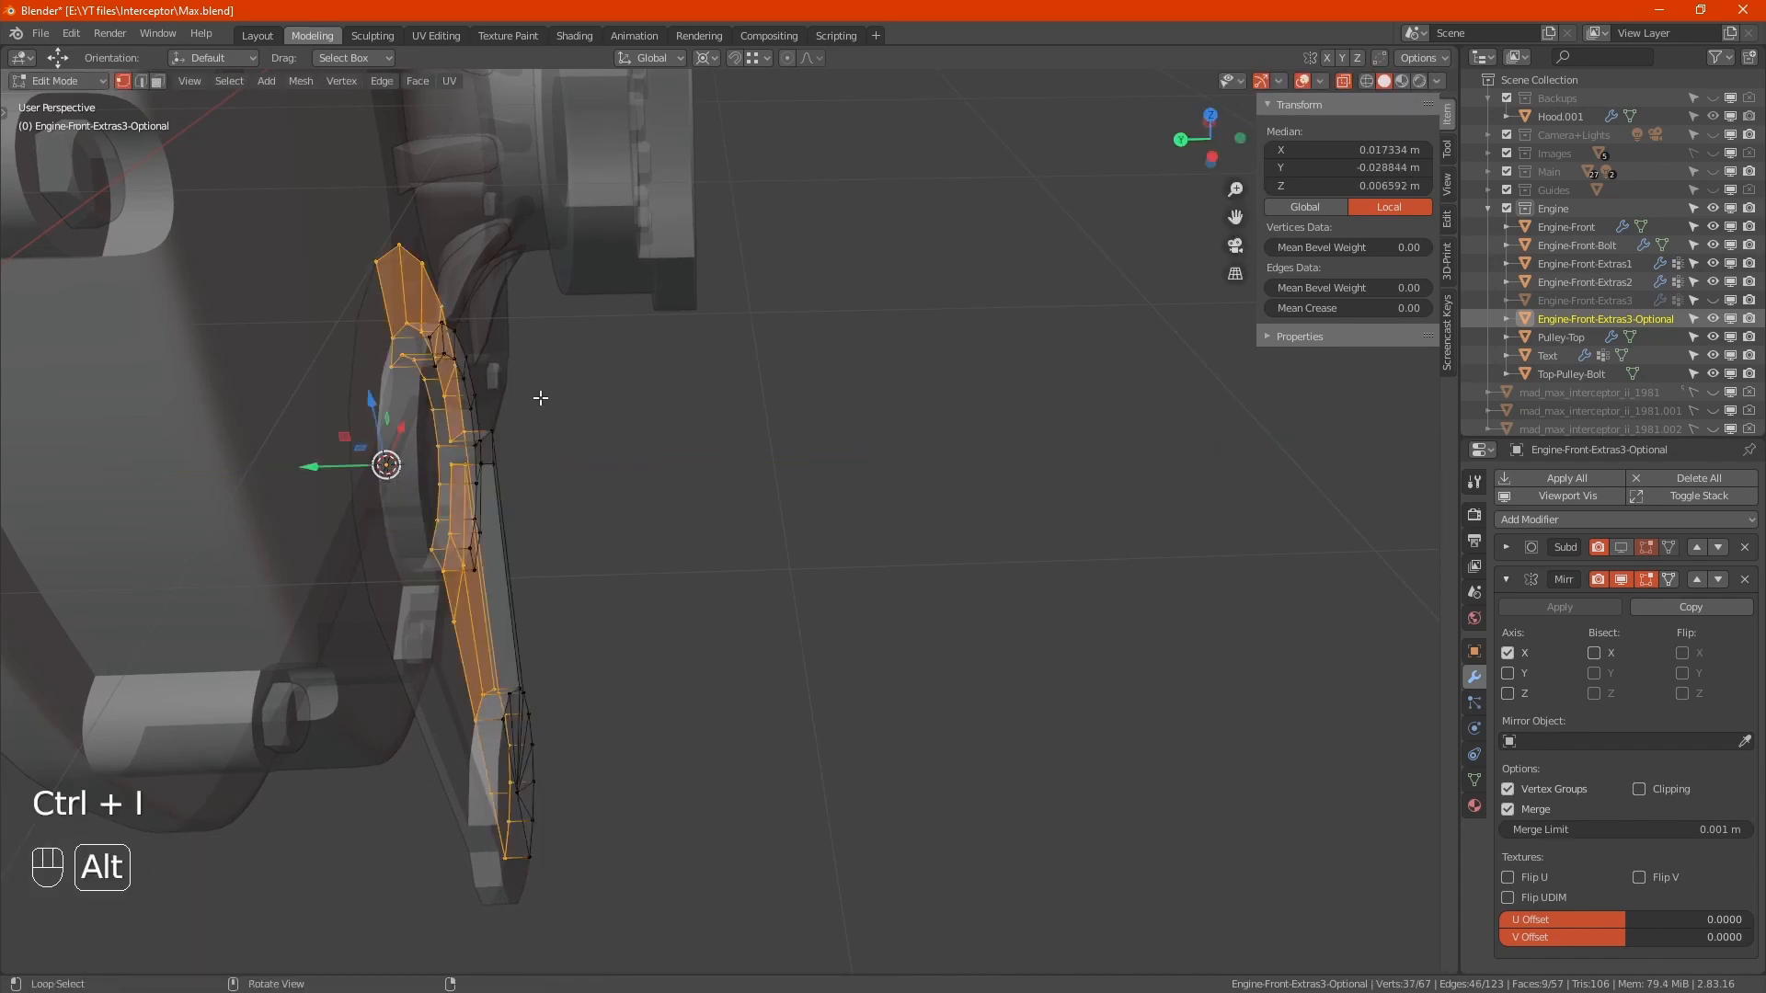
{"action": "mouse_move", "coordinate": [536, 395]}
{"action": "left_mouse_down", "text": "alt"}
{"action": "mouse_move", "coordinate": [584, 398]}
{"action": "mouse_move", "coordinate": [562, 412]}
{"action": "left_mouse_up", "text": "alt"}
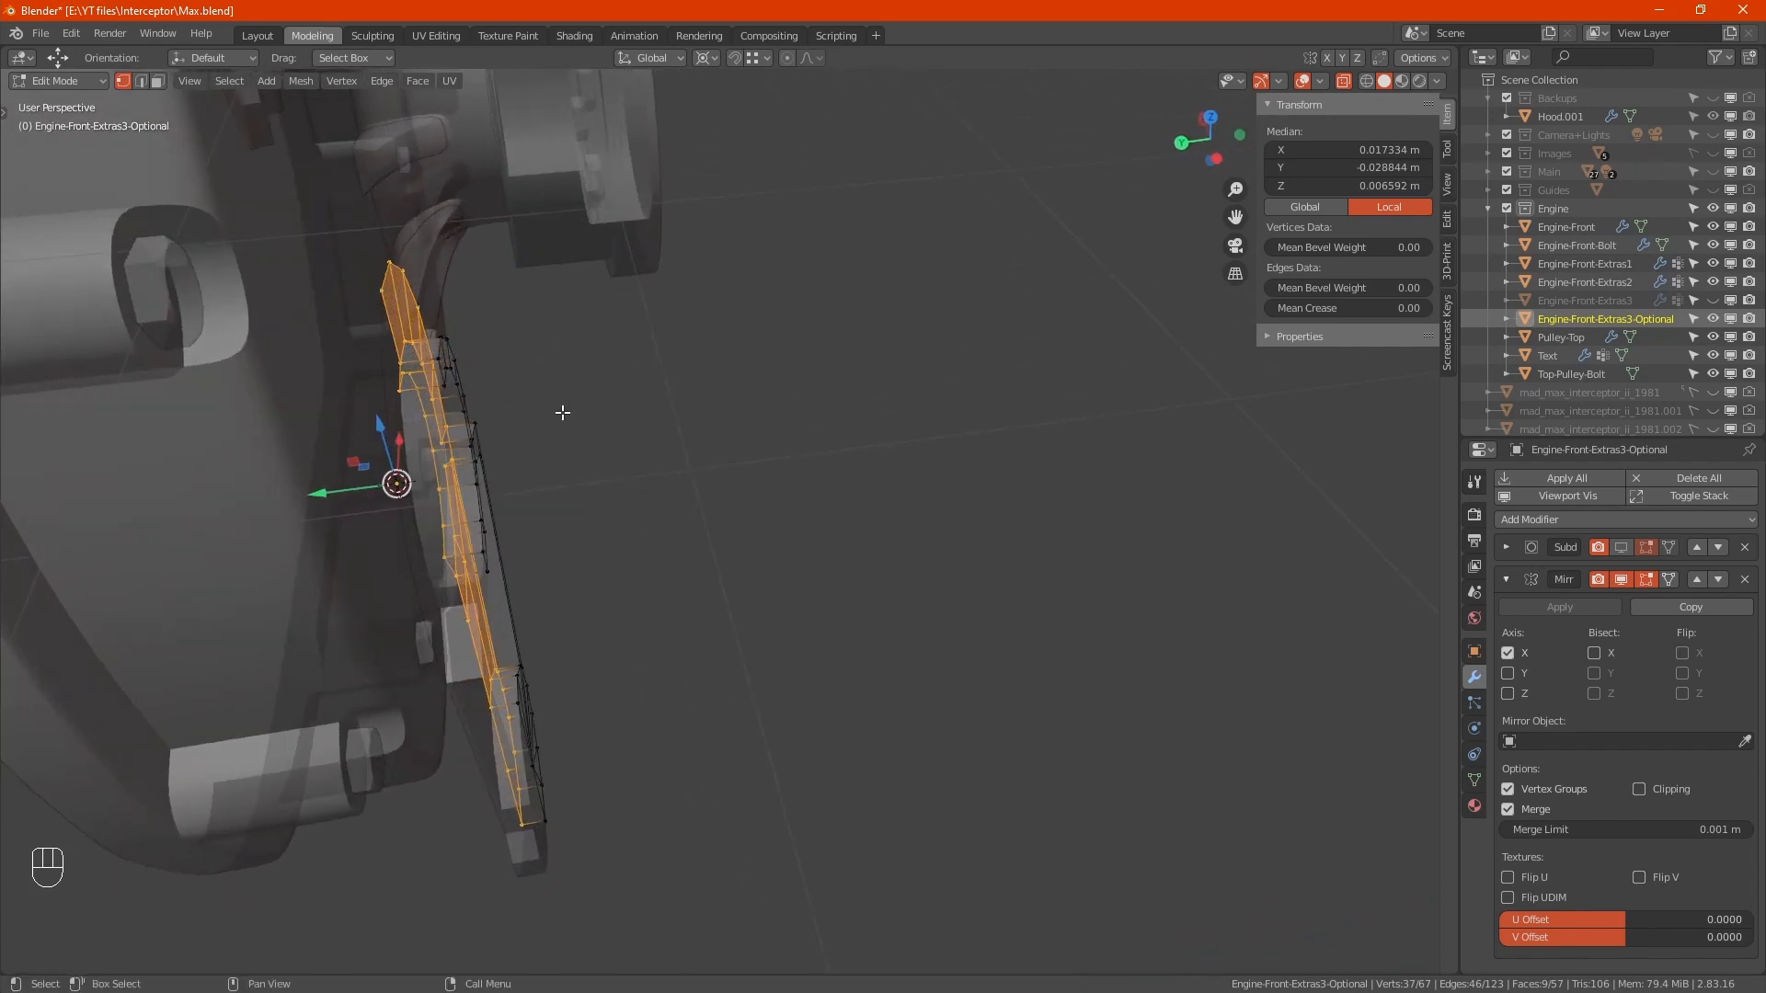
{"action": "key", "text": "s"}
{"action": "key", "text": "y"}
{"action": "key", "text": "KP_0"}
{"action": "key", "text": "KP_Enter"}
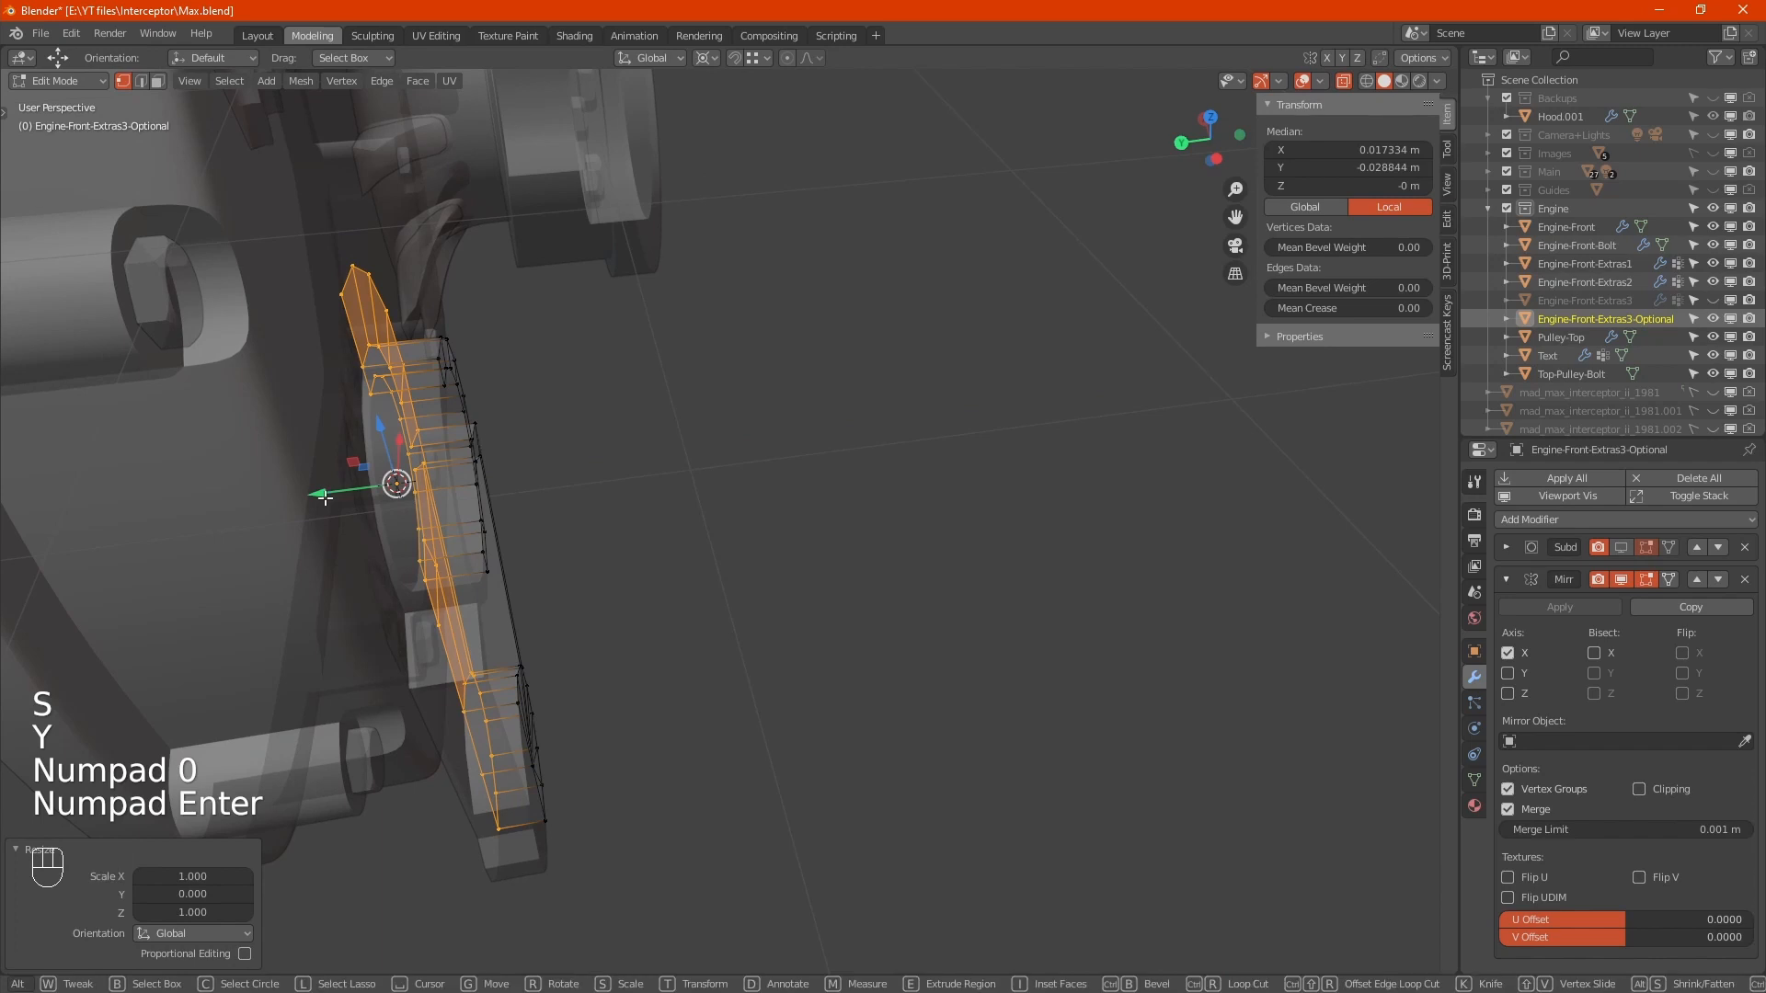
{"action": "left_click_drag", "start_coordinate": [325, 497], "coordinate": [360, 493]}
Step: Slide the depth edge at the middle of the lobe's upper boundary outward with an Edge Slide factor of about 0.171
{"action": "key", "text": "alt+z"}
{"action": "left_click_drag", "start_coordinate": [678, 618], "coordinate": [515, 542], "text": "alt"}
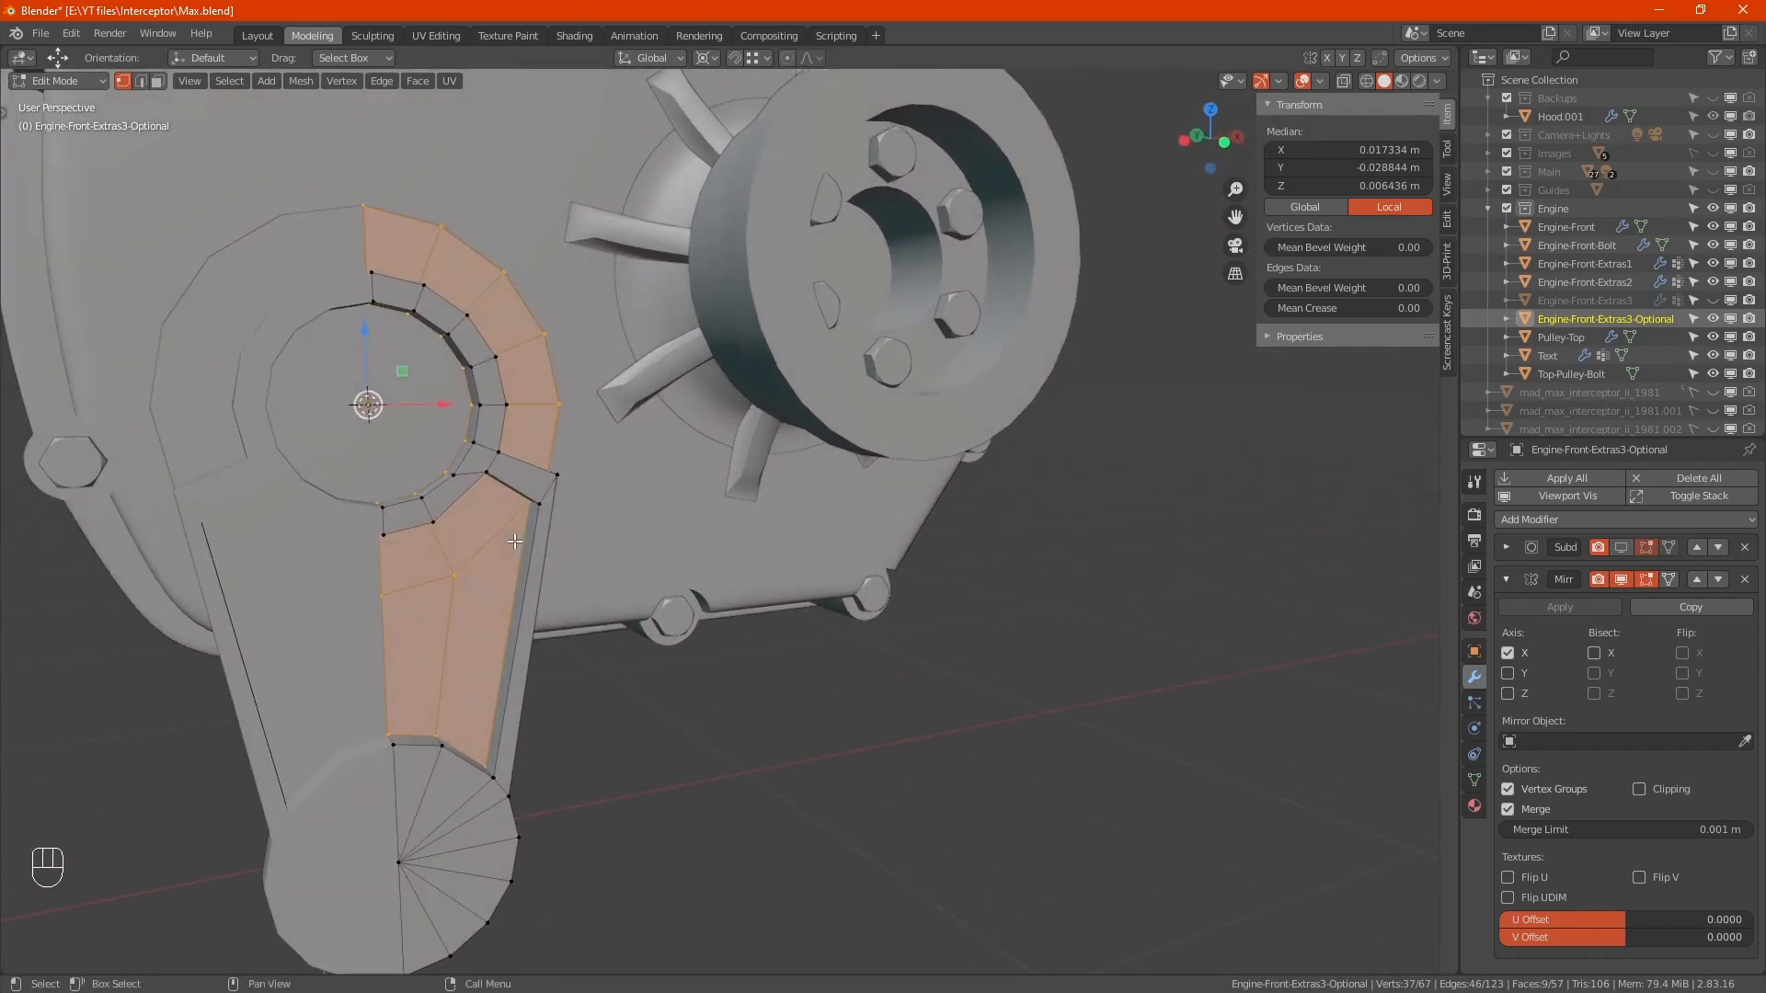
{"action": "mouse_move", "coordinate": [517, 648]}
{"action": "left_mouse_down", "text": "alt"}
{"action": "mouse_move", "coordinate": [496, 556]}
{"action": "mouse_move", "coordinate": [506, 618]}
{"action": "left_mouse_up", "text": "alt"}
{"action": "middle_click_drag", "start_coordinate": [498, 802], "coordinate": [446, 559]}
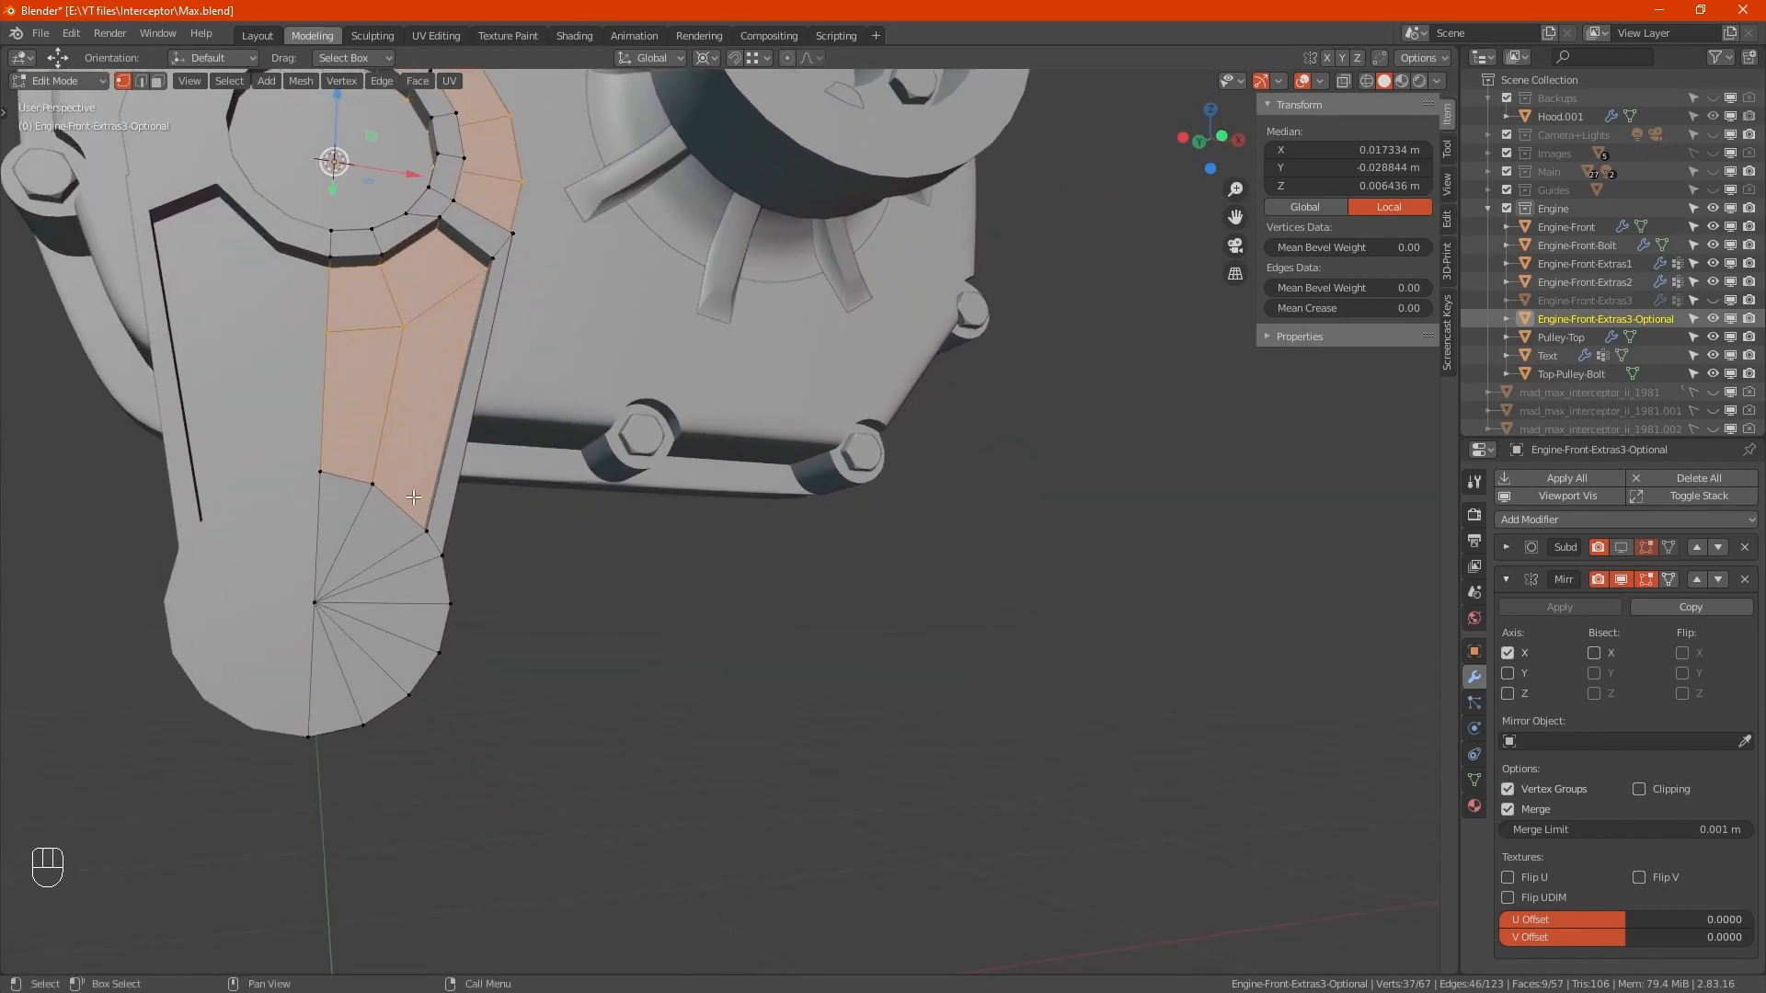
{"action": "key", "text": "KP_1"}
{"action": "key", "text": "alt+z"}
{"action": "scroll", "coordinate": [418, 501], "scroll_direction": "up", "scroll_amount": 4}
{"action": "left_click_drag", "start_coordinate": [436, 459], "coordinate": [519, 525]}
{"action": "middle_click_drag", "start_coordinate": [546, 646], "coordinate": [486, 488], "text": "shift"}
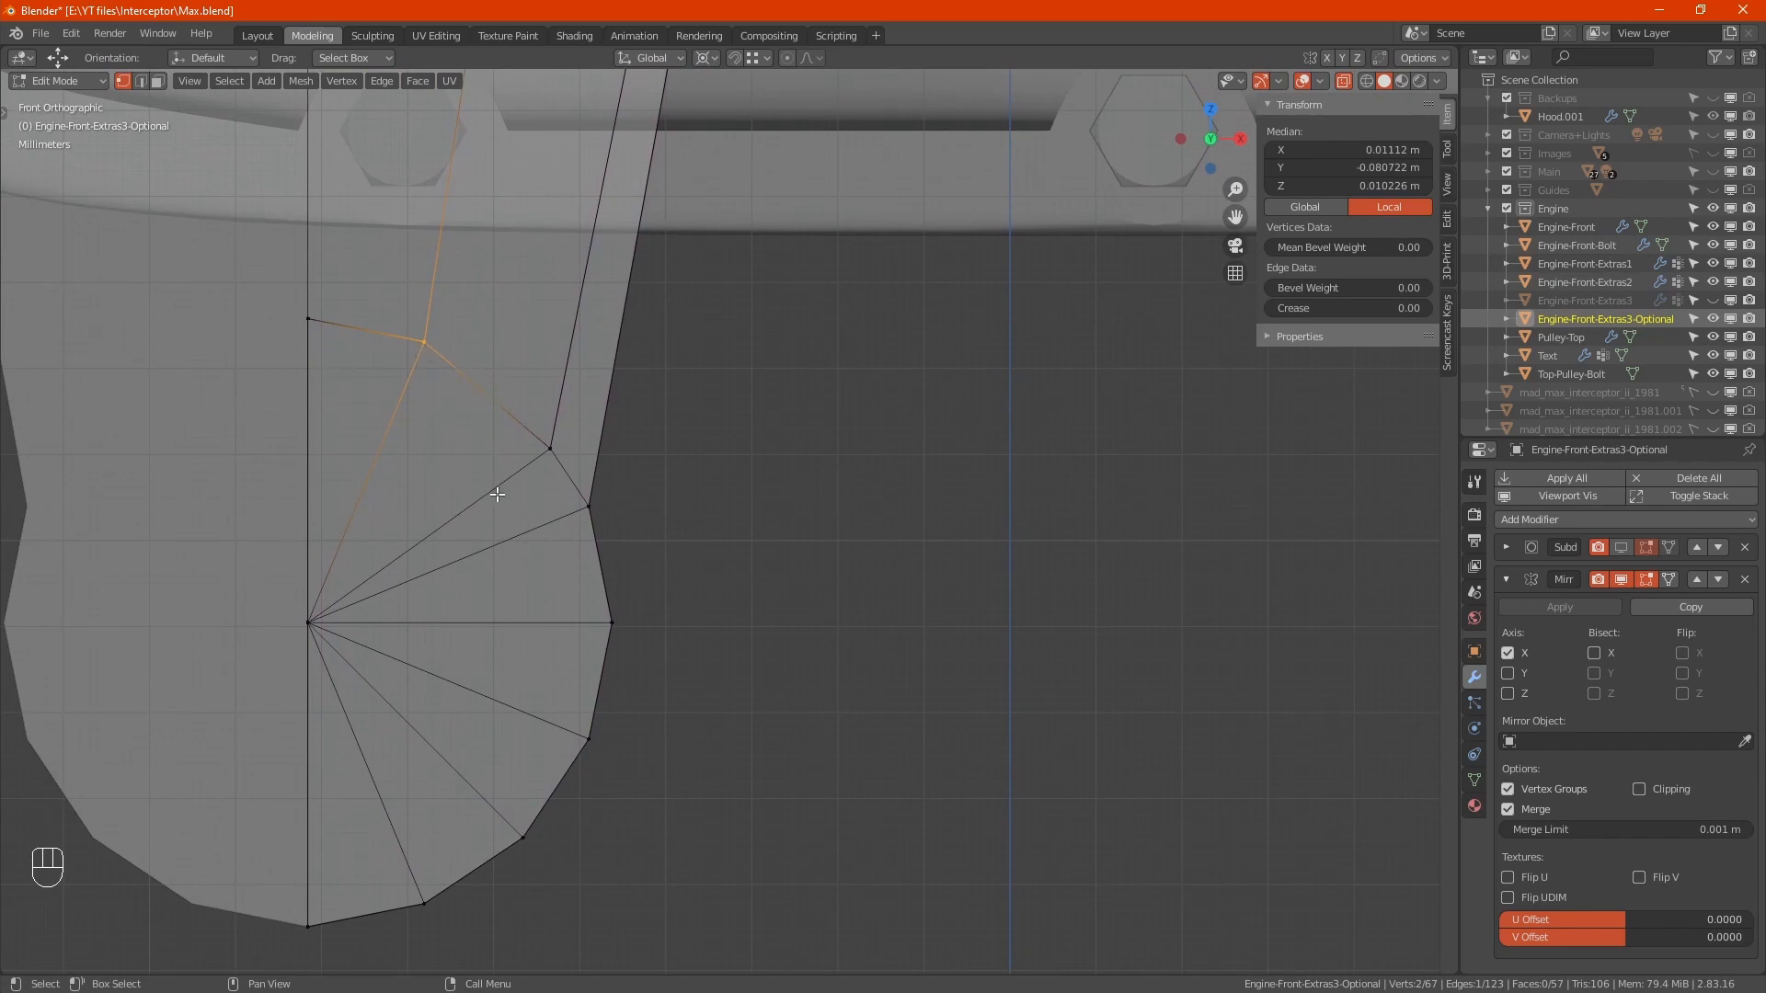
{"action": "key", "text": "g"}
{"action": "key", "text": "g"}
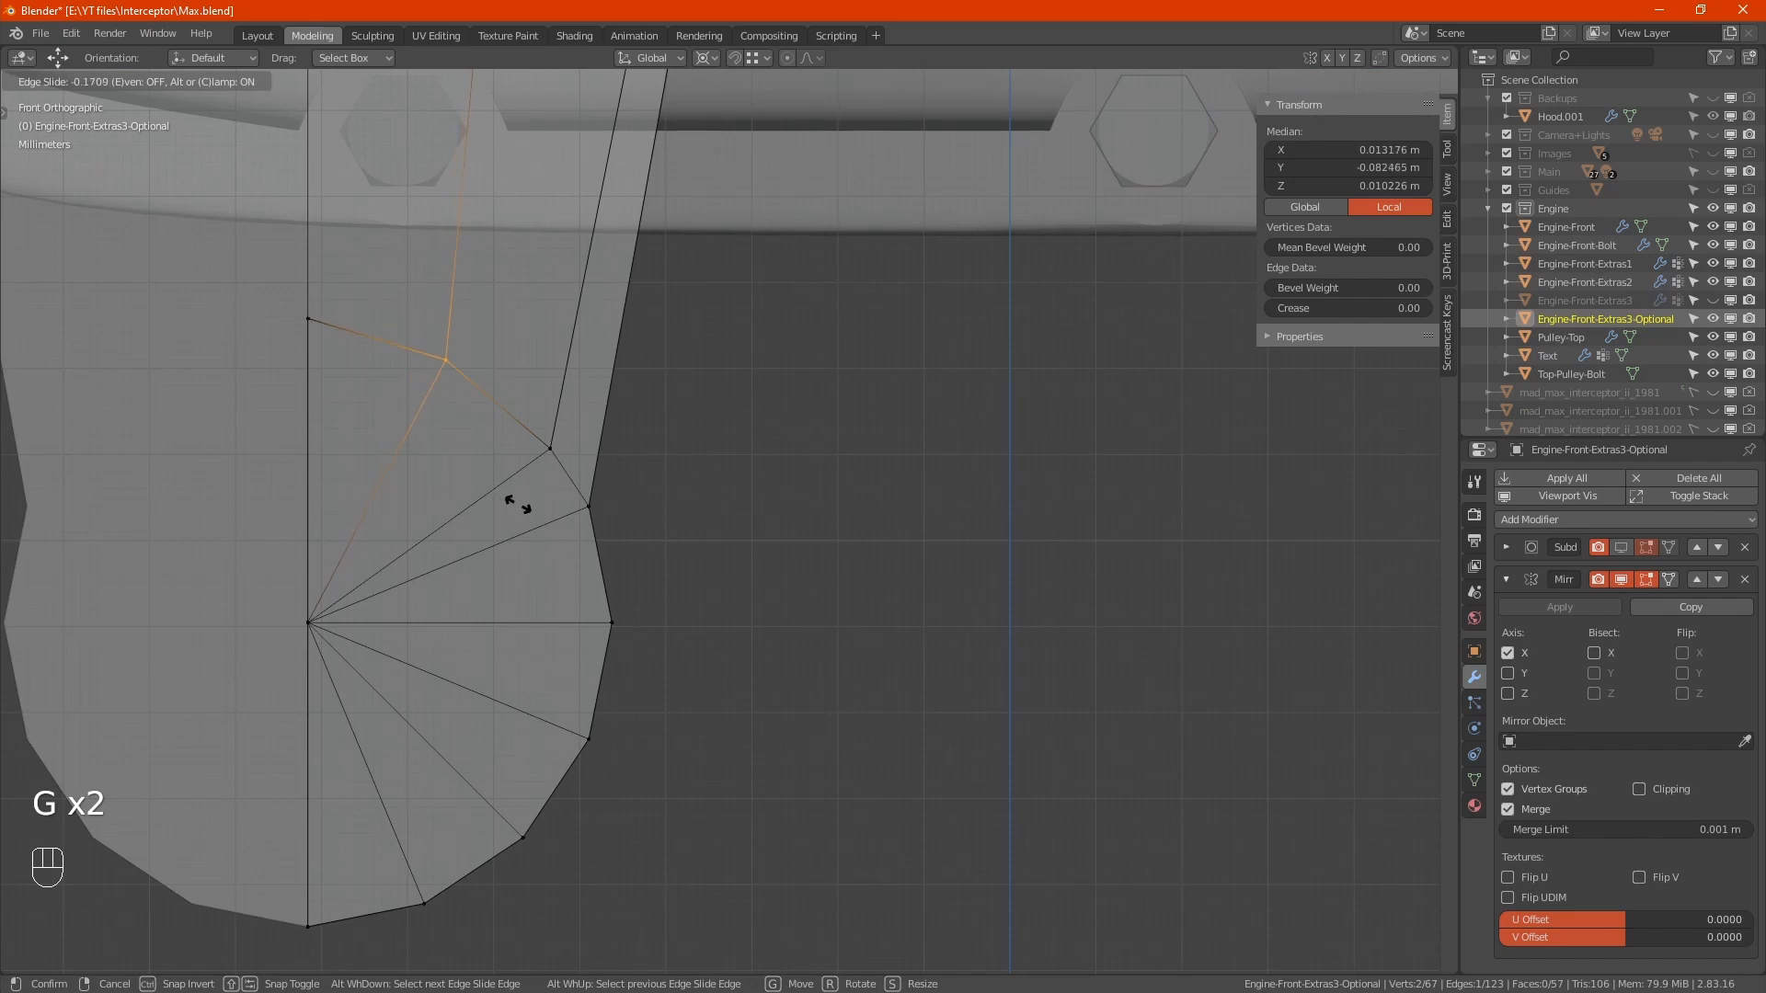
{"action": "left_click", "coordinate": [517, 503]}
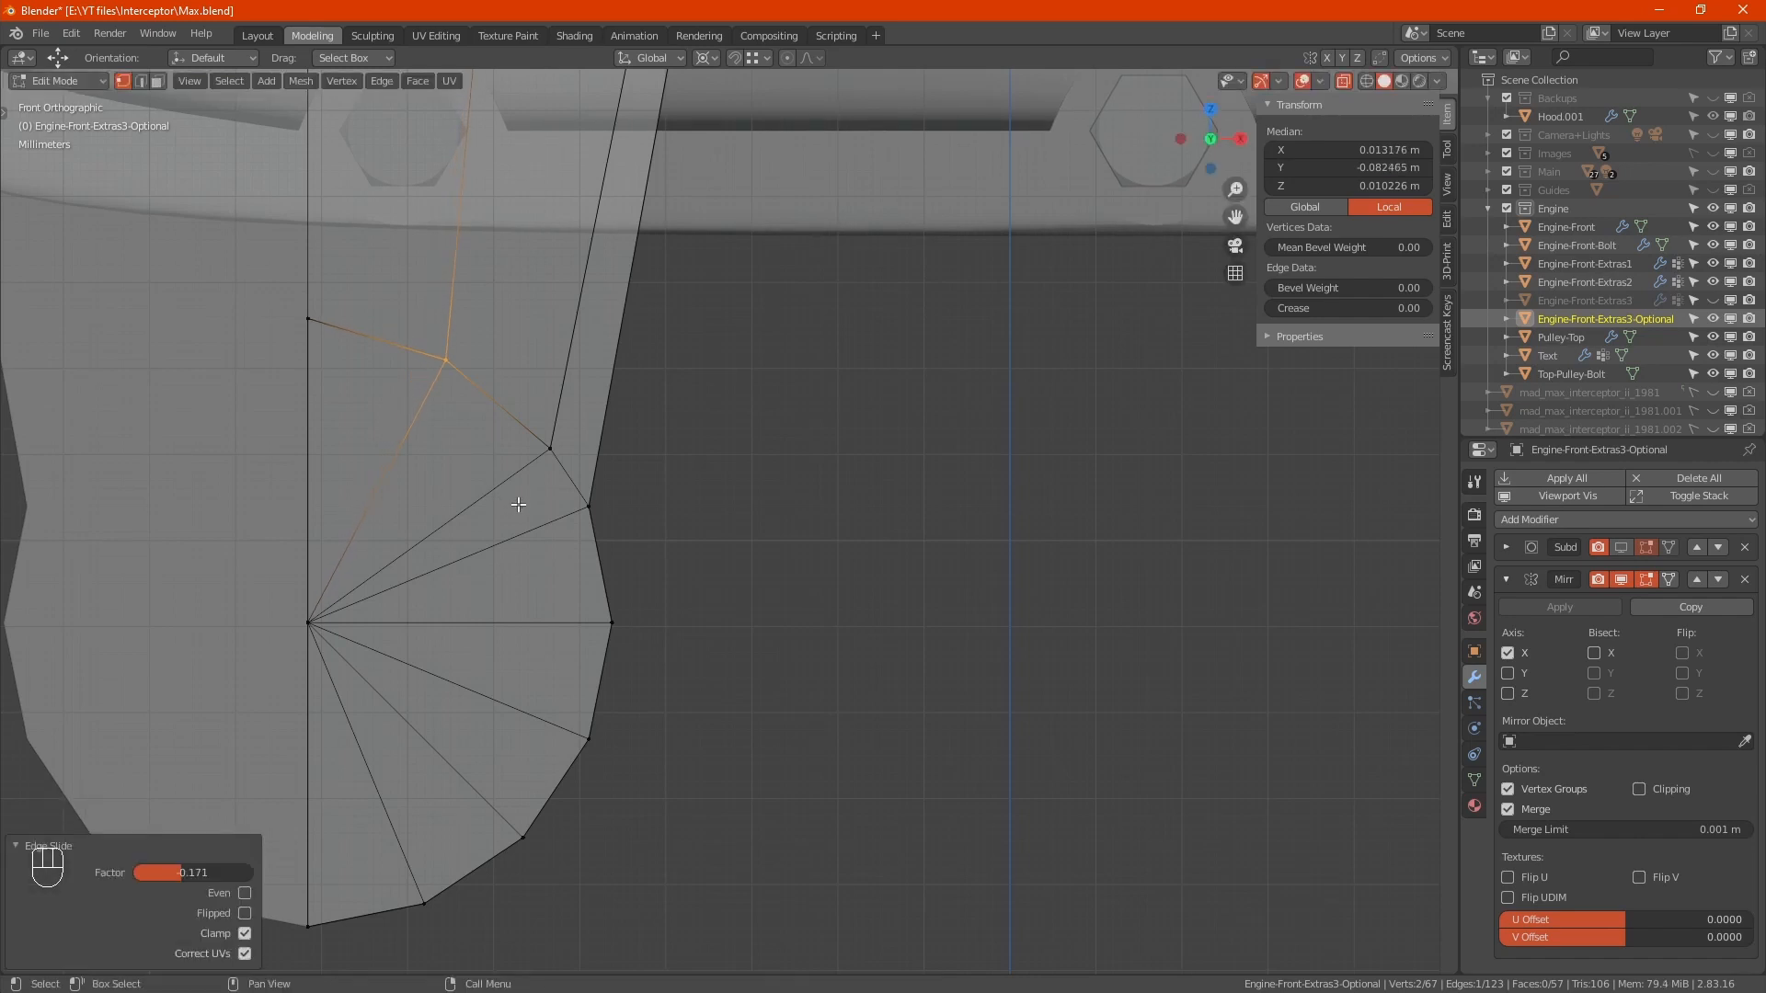
Step: Select all geometry along the mirror centre line of the cover and delete the faces lying on it
{"action": "key", "text": "Tab"}
{"action": "key", "text": "alt+z"}
{"action": "key", "text": "alt+z"}
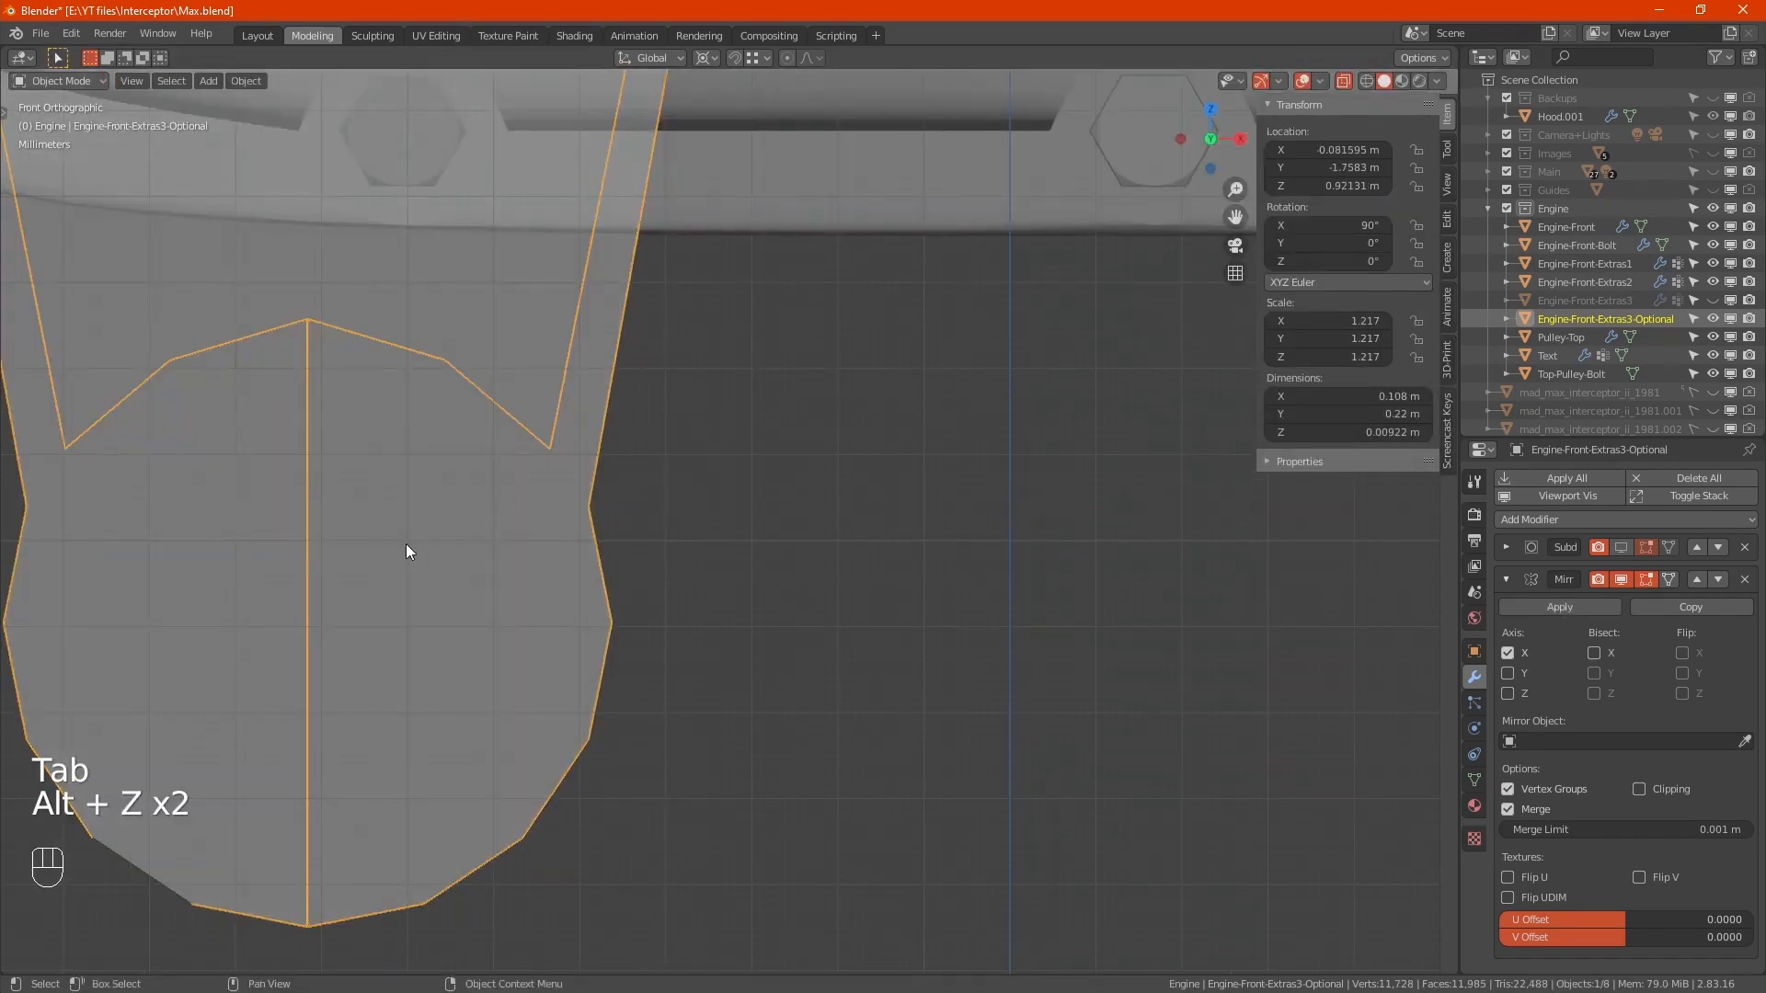
{"action": "scroll", "coordinate": [328, 399], "scroll_direction": "down", "scroll_amount": 7}
{"action": "middle_click_drag", "start_coordinate": [328, 399], "coordinate": [401, 538], "text": "alt"}
{"action": "key", "text": "Tab"}
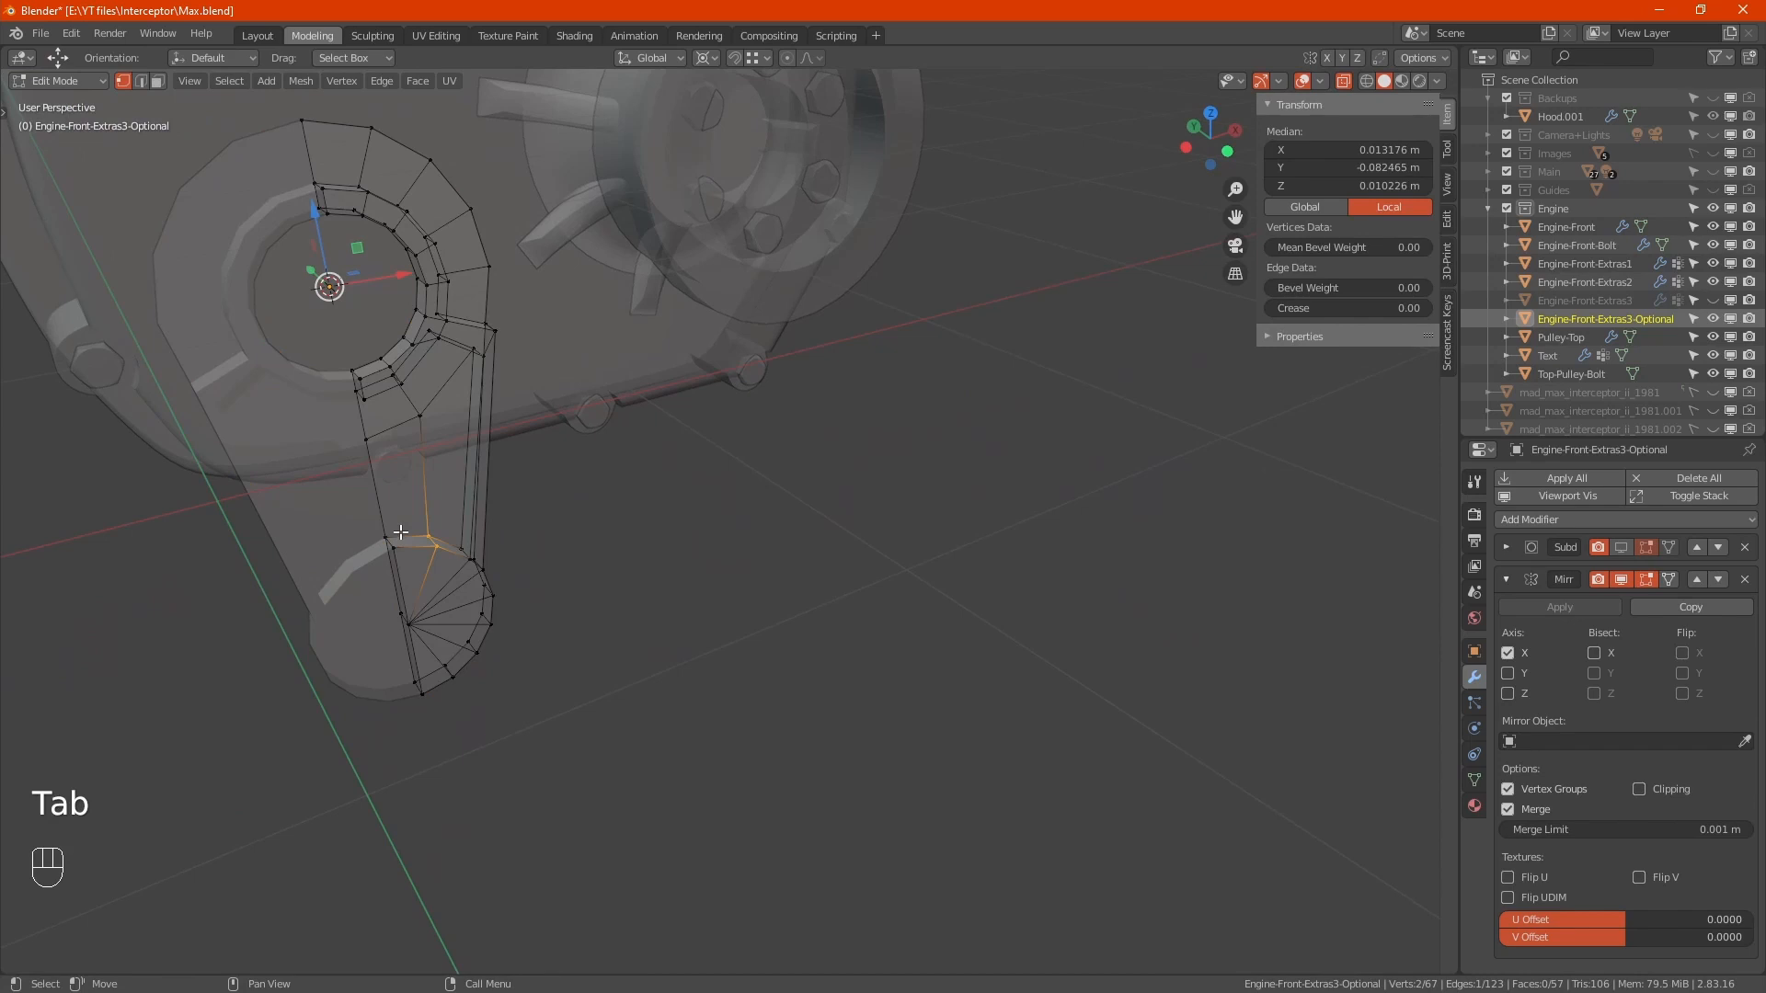
{"action": "key", "text": "KP_1"}
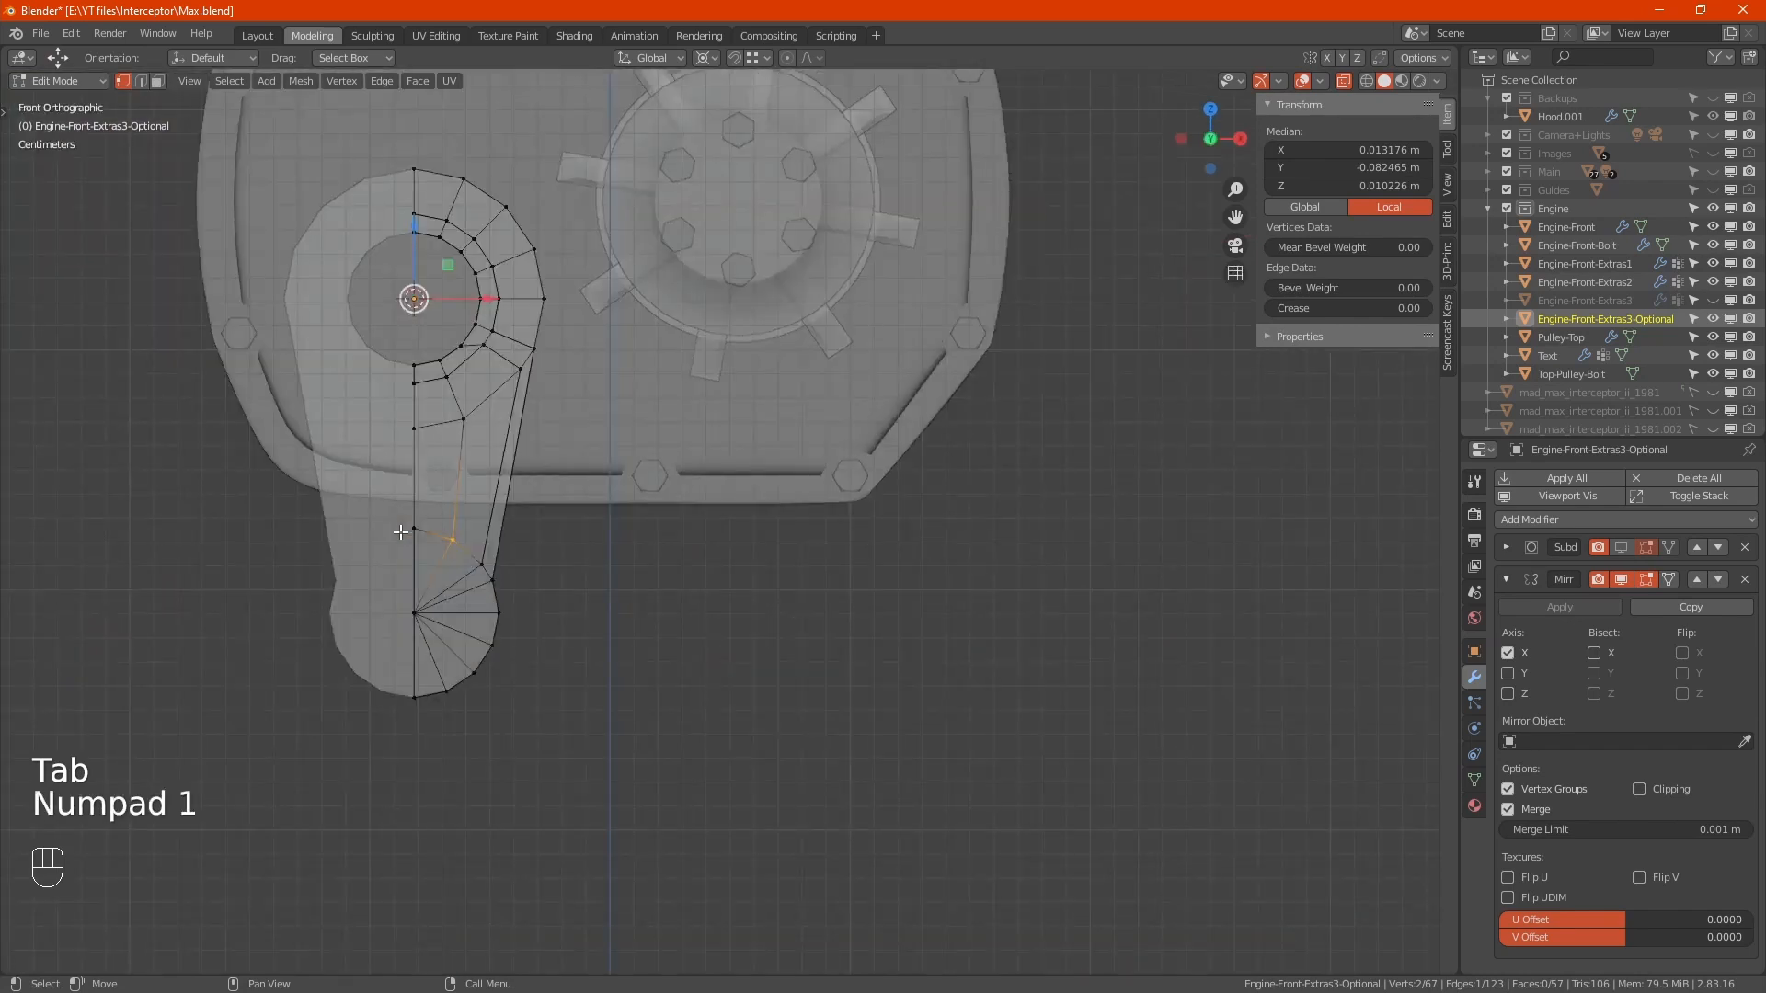
{"action": "left_click_drag", "start_coordinate": [376, 141], "coordinate": [422, 782]}
{"action": "left_click_drag", "start_coordinate": [453, 532], "coordinate": [582, 615], "text": "alt"}
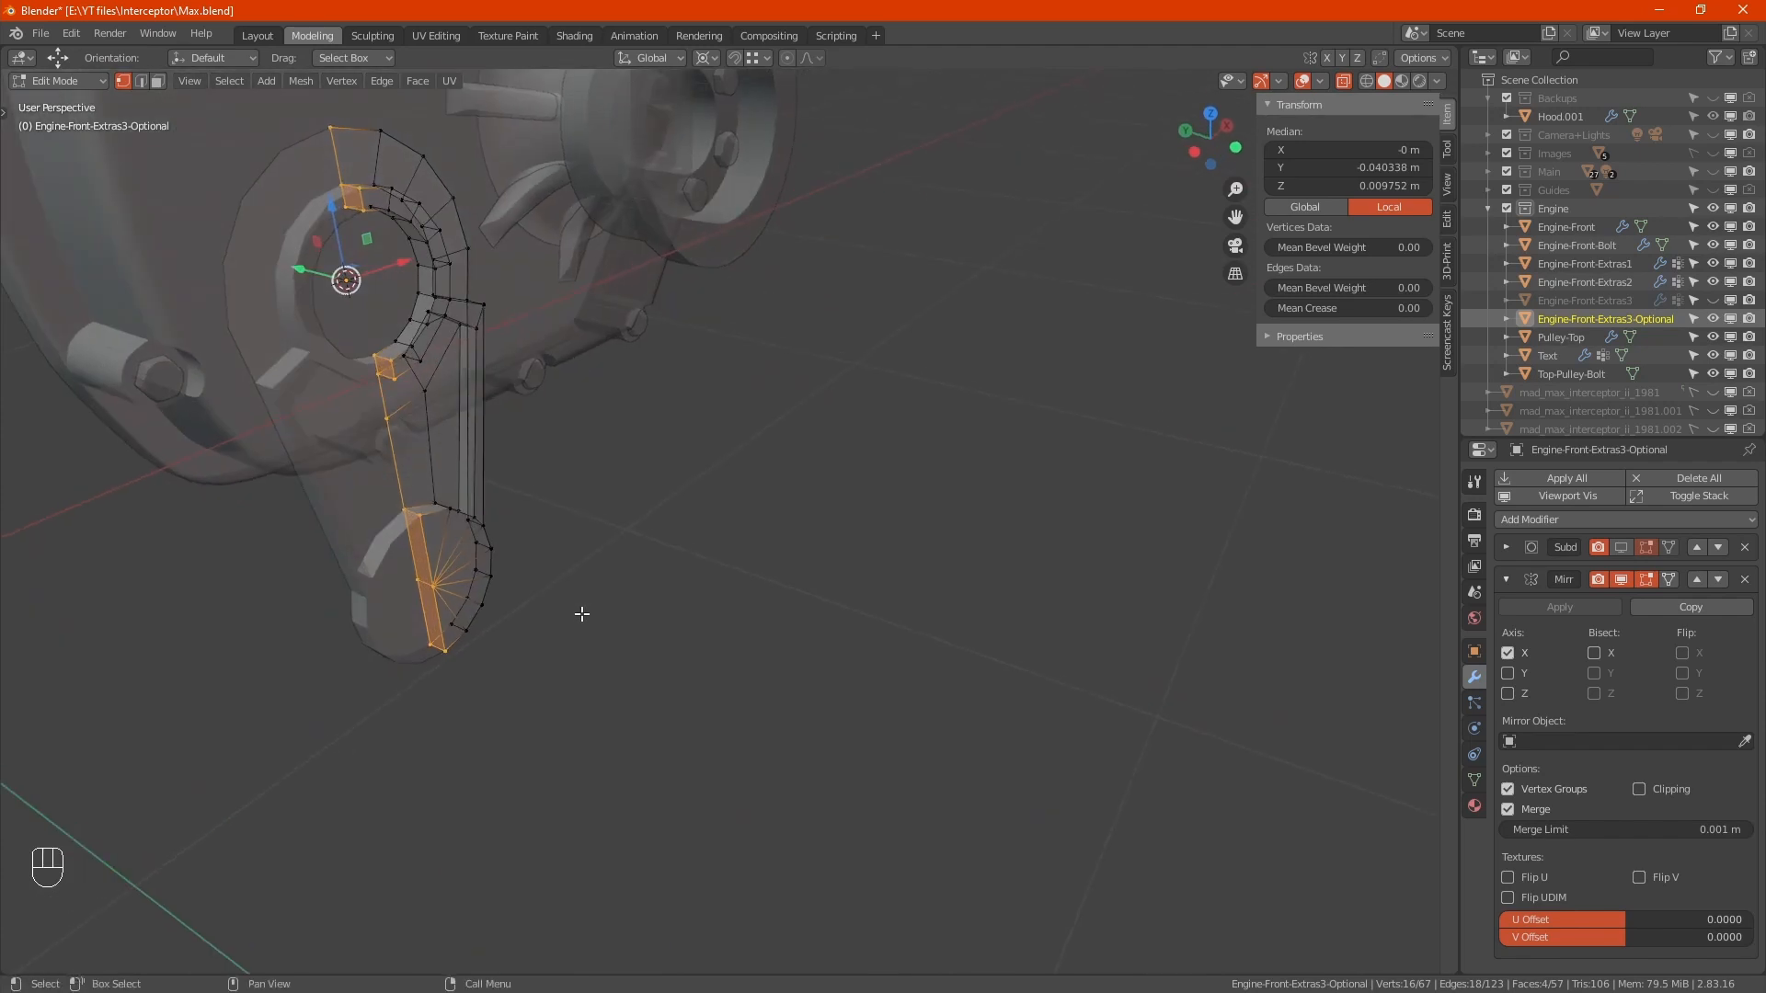
{"action": "key", "text": "x"}
{"action": "left_click", "coordinate": [581, 615]}
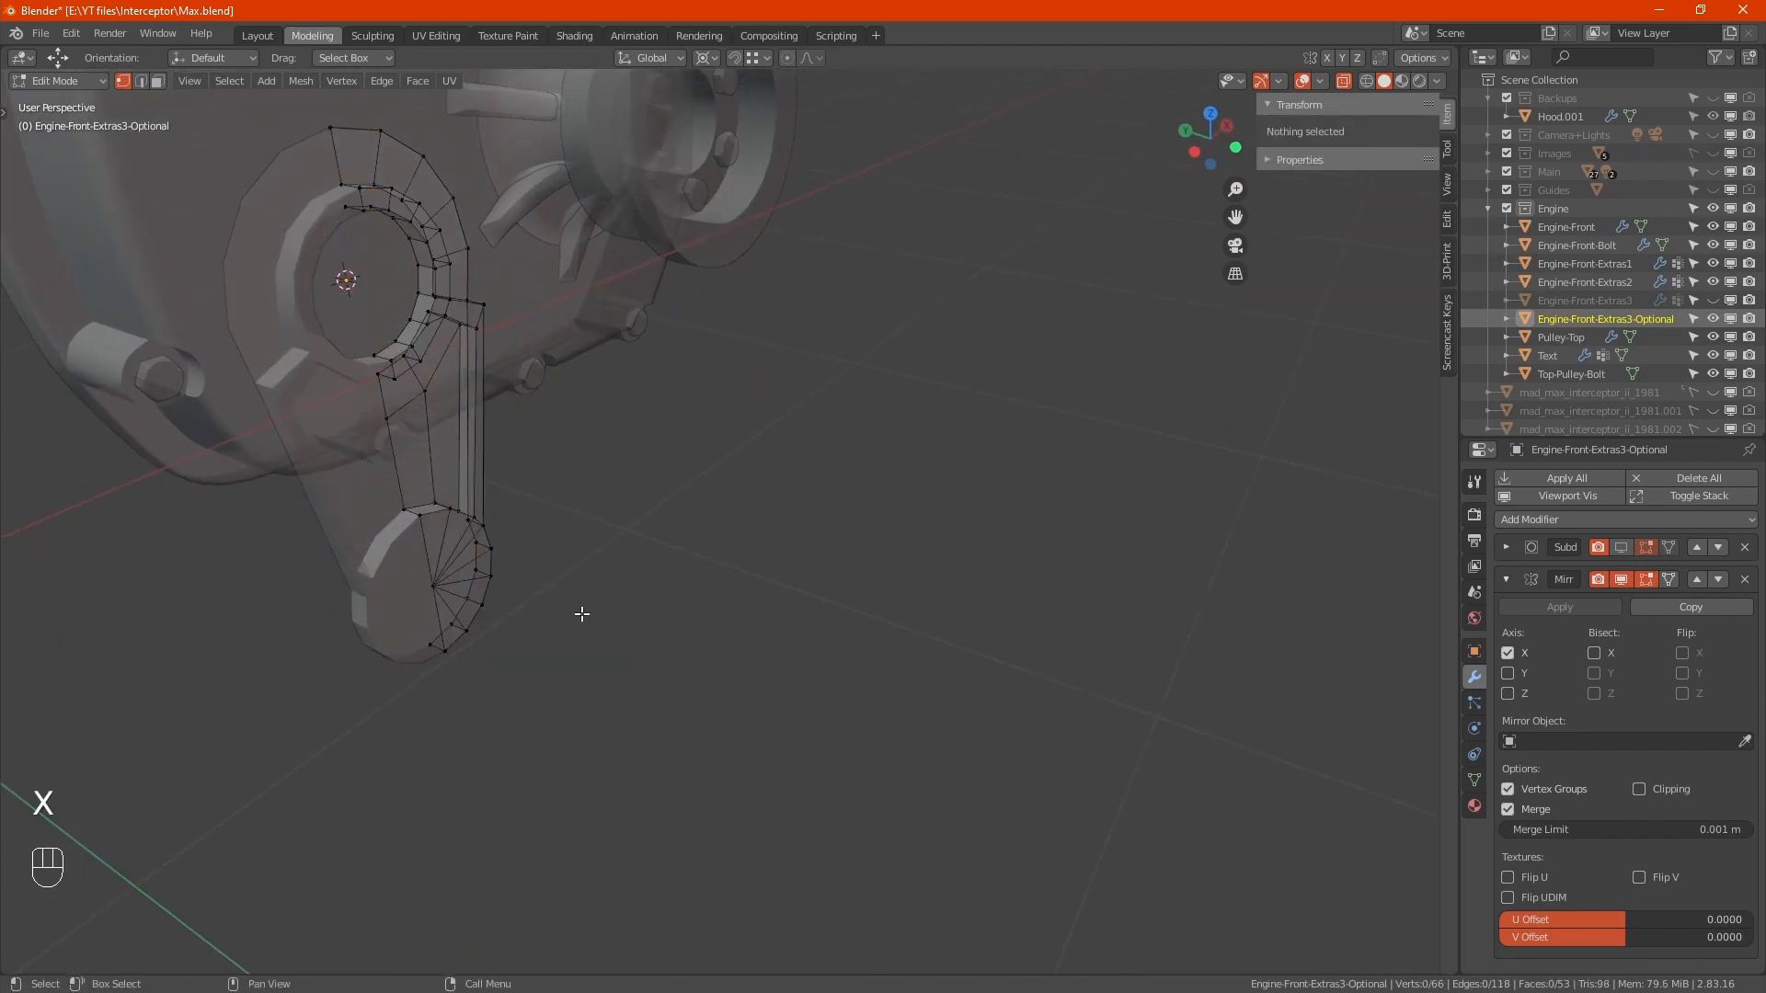
Step: Place the Mirror modifier above the Subdivision modifier and enable Clipping on it
{"action": "key", "text": "Tab"}
{"action": "left_click_drag", "start_coordinate": [631, 635], "coordinate": [544, 605], "text": "alt"}
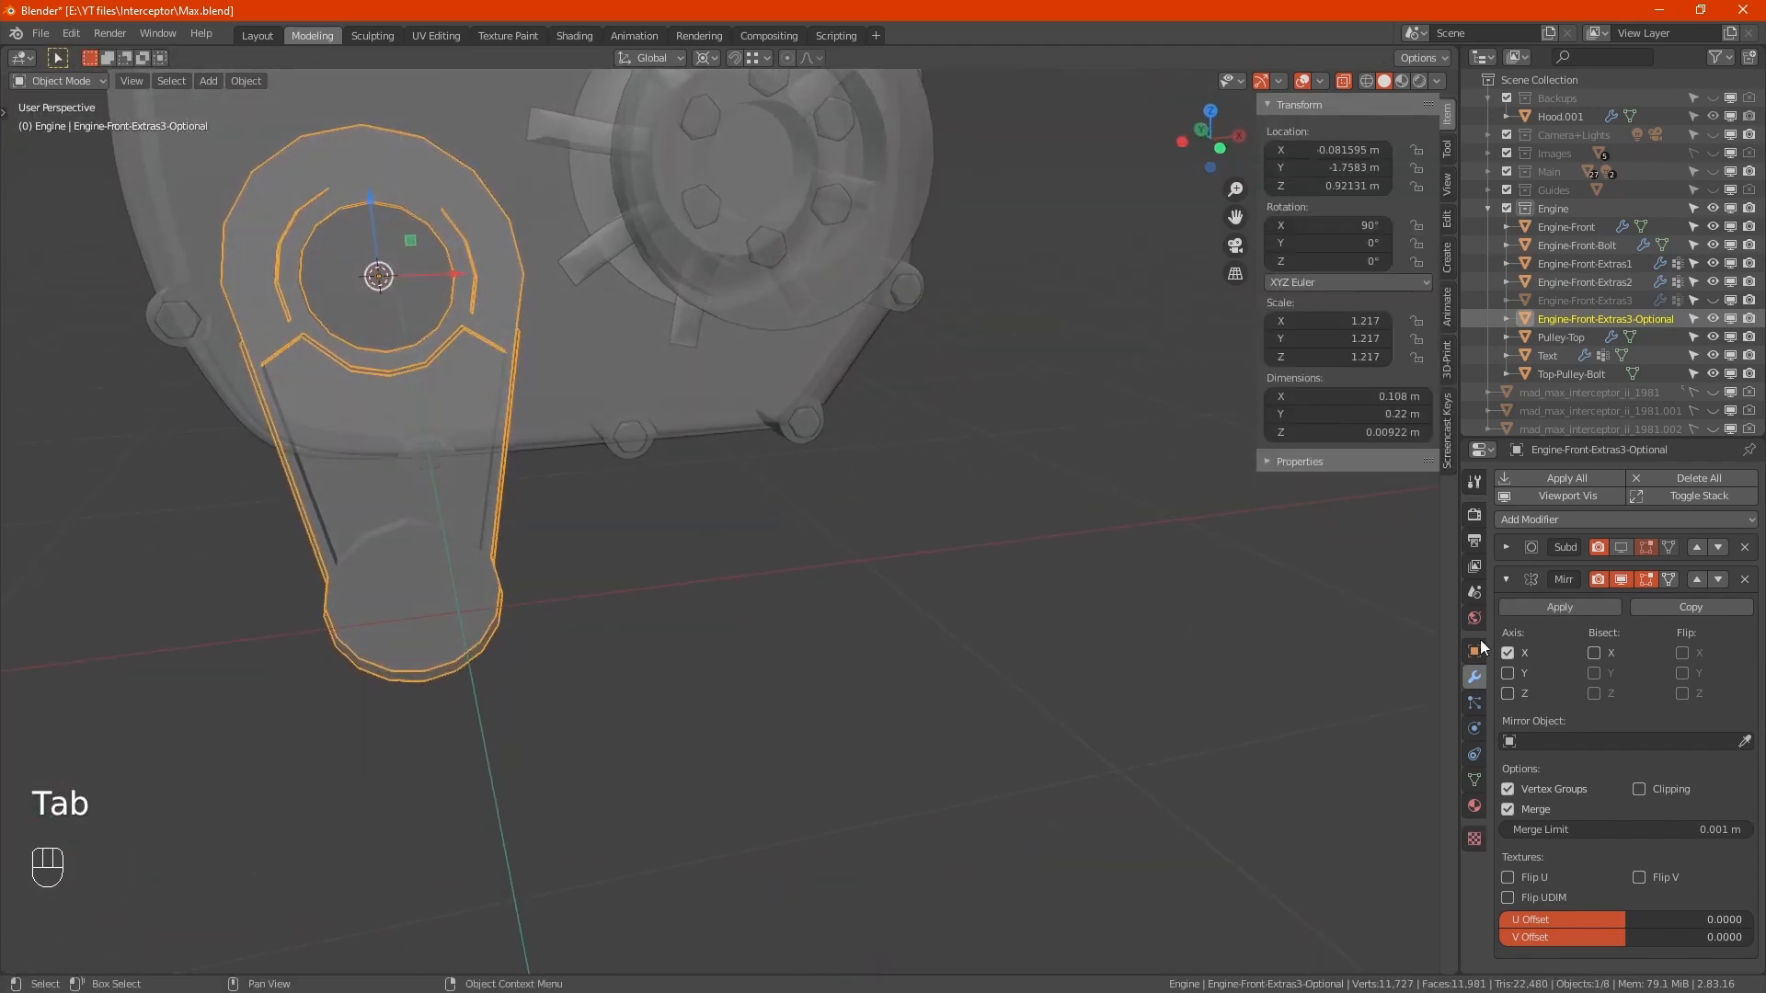
{"action": "left_click", "coordinate": [1698, 578]}
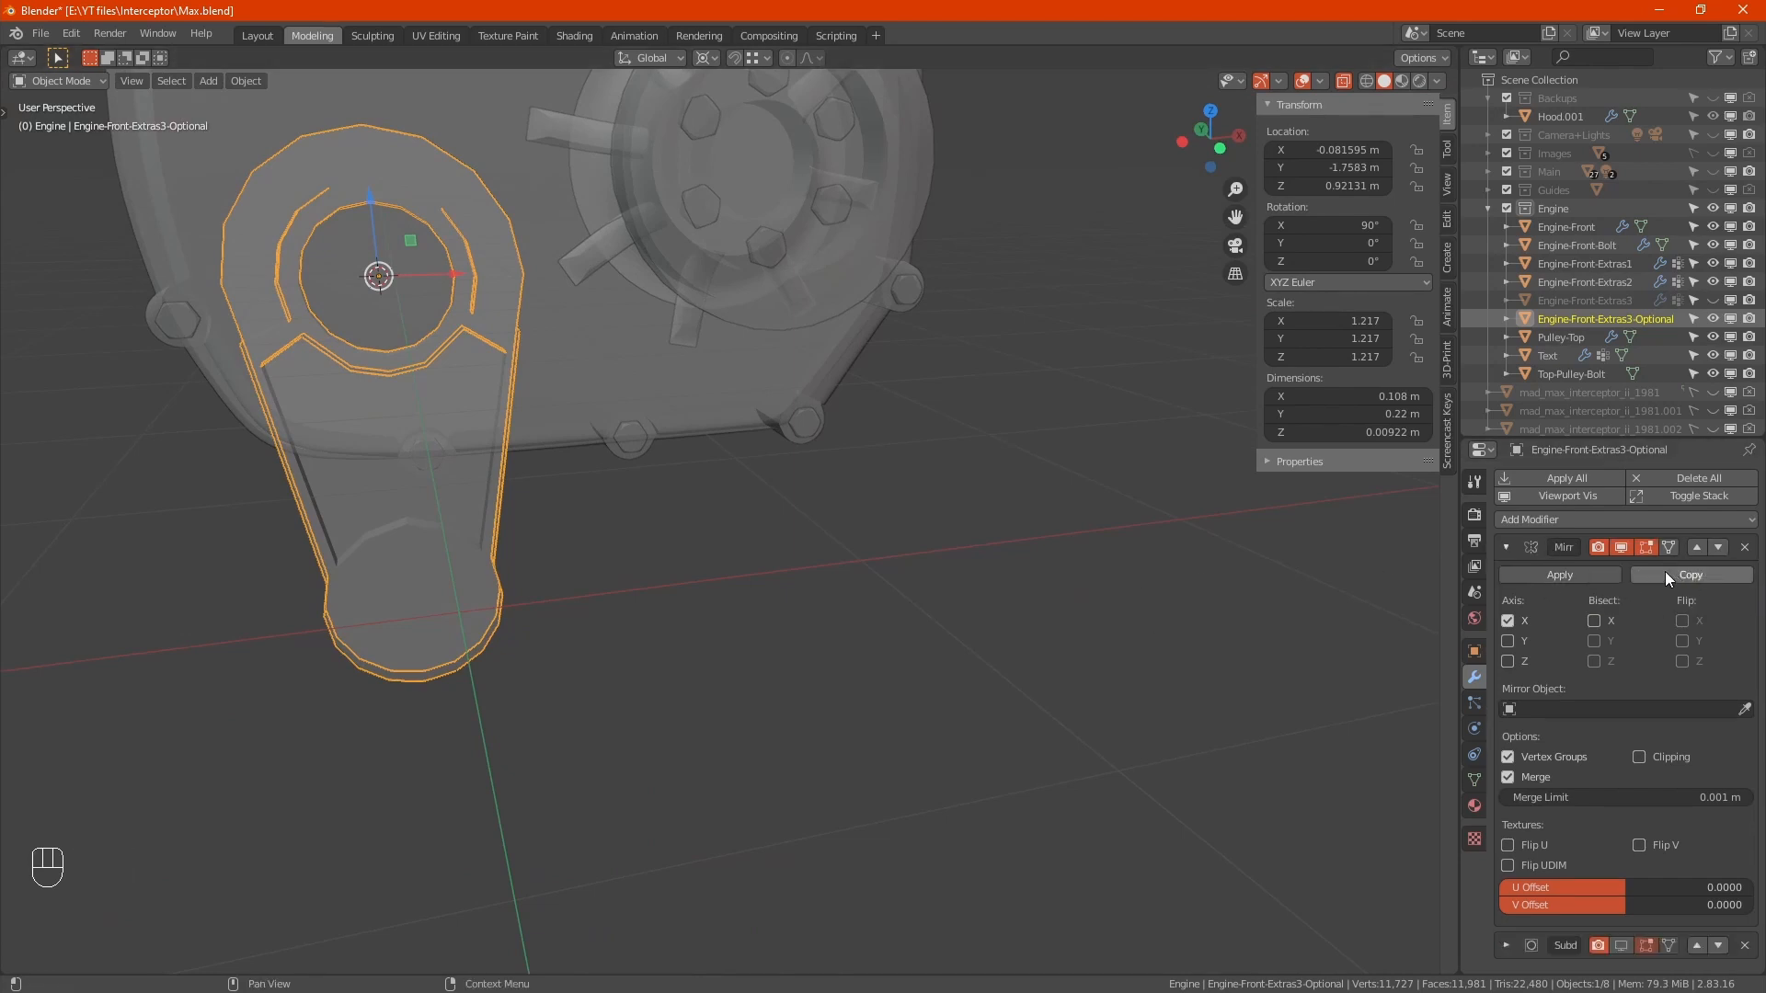
{"action": "left_click", "coordinate": [1638, 757]}
{"action": "left_click", "coordinate": [1648, 797]}
{"action": "left_click", "coordinate": [1528, 796]}
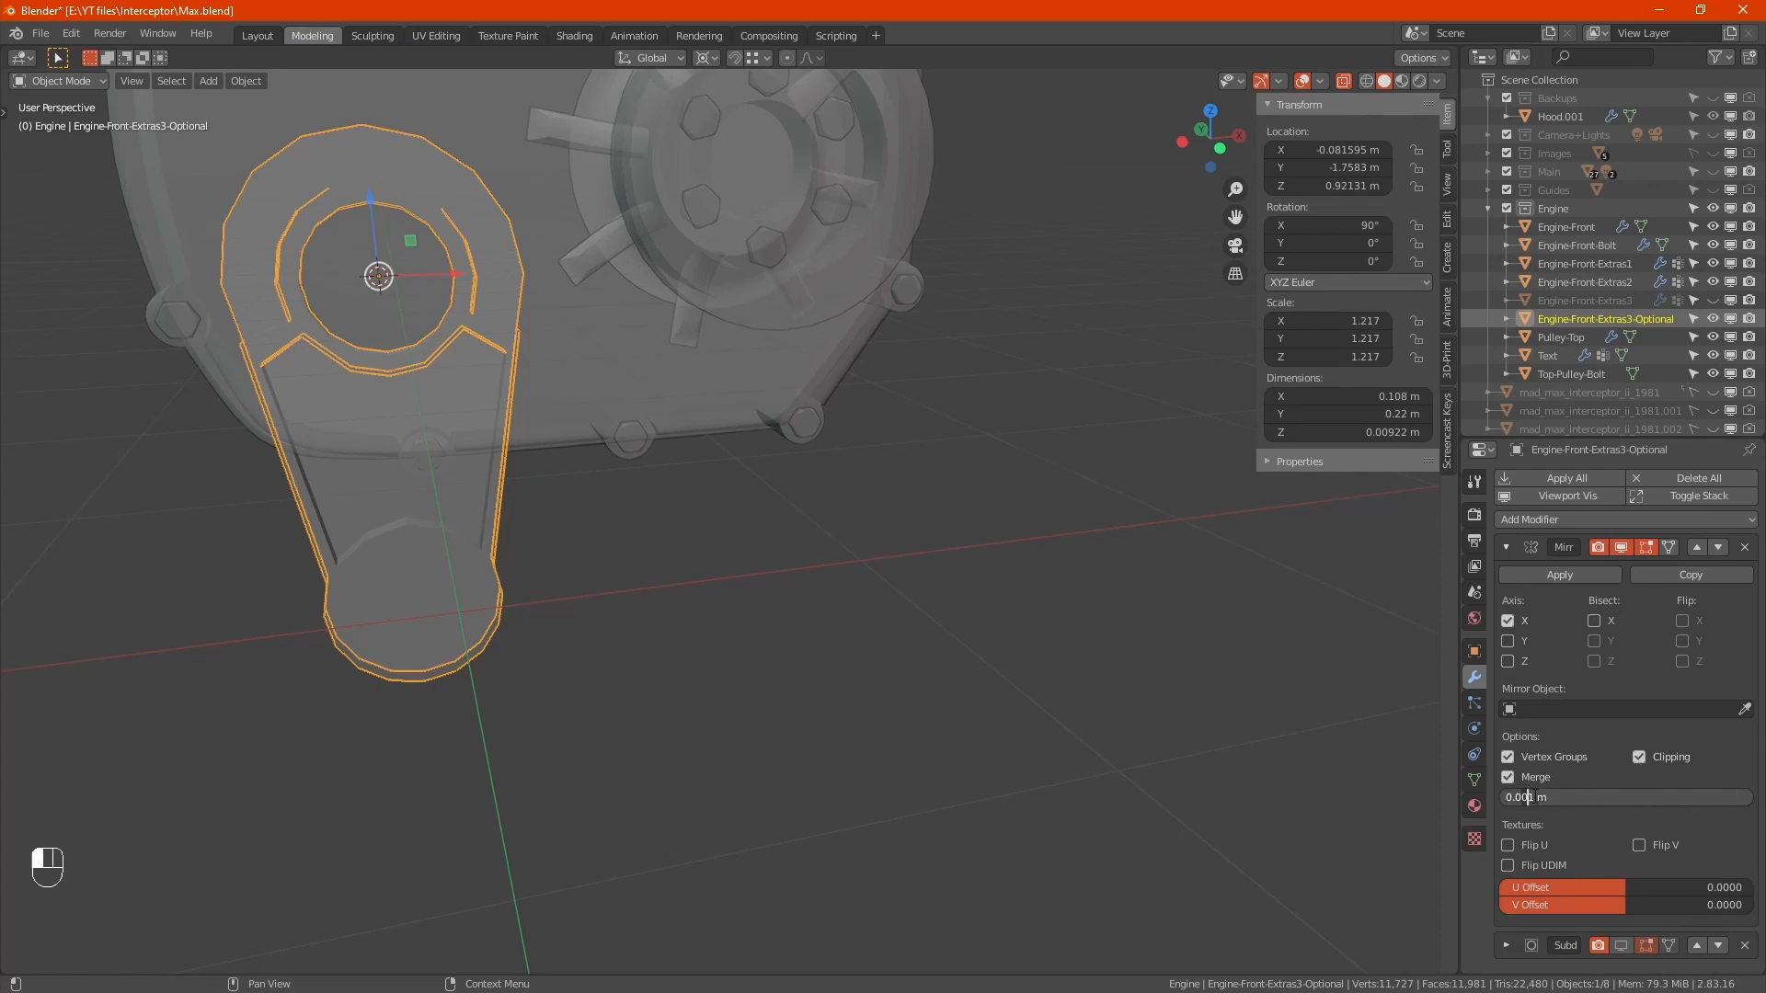
{"action": "left_click", "coordinate": [1531, 823]}
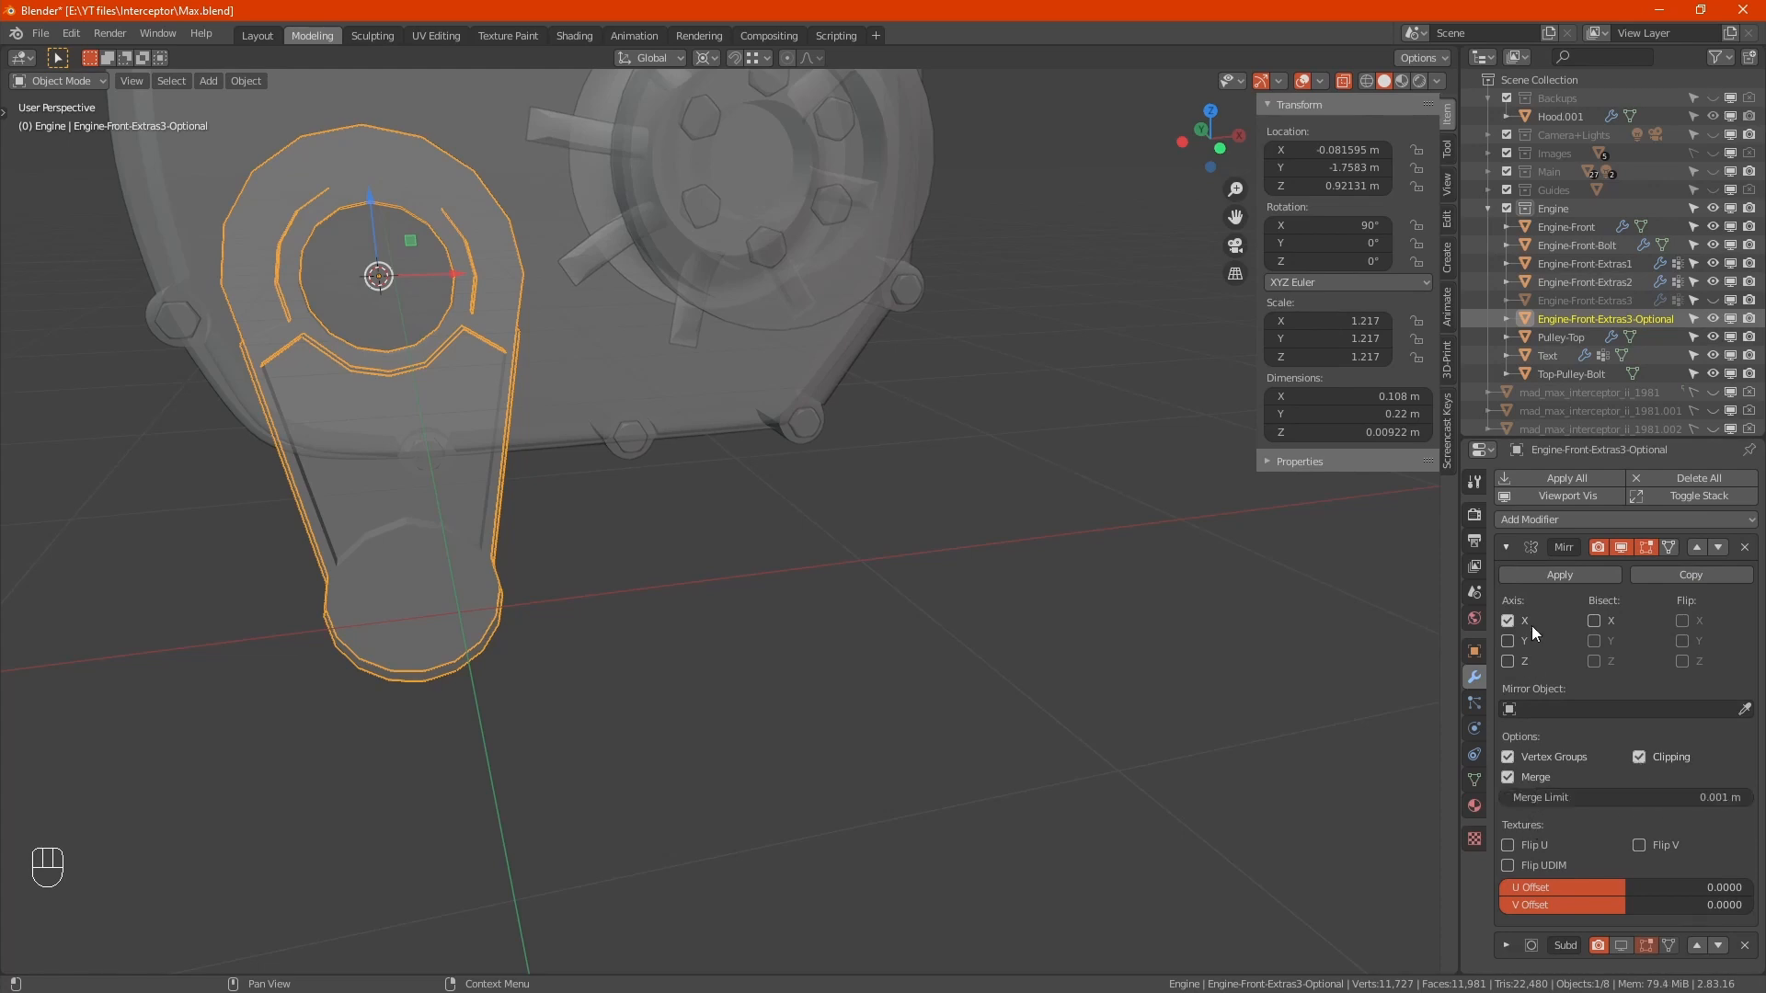
{"action": "left_click", "coordinate": [1505, 547]}
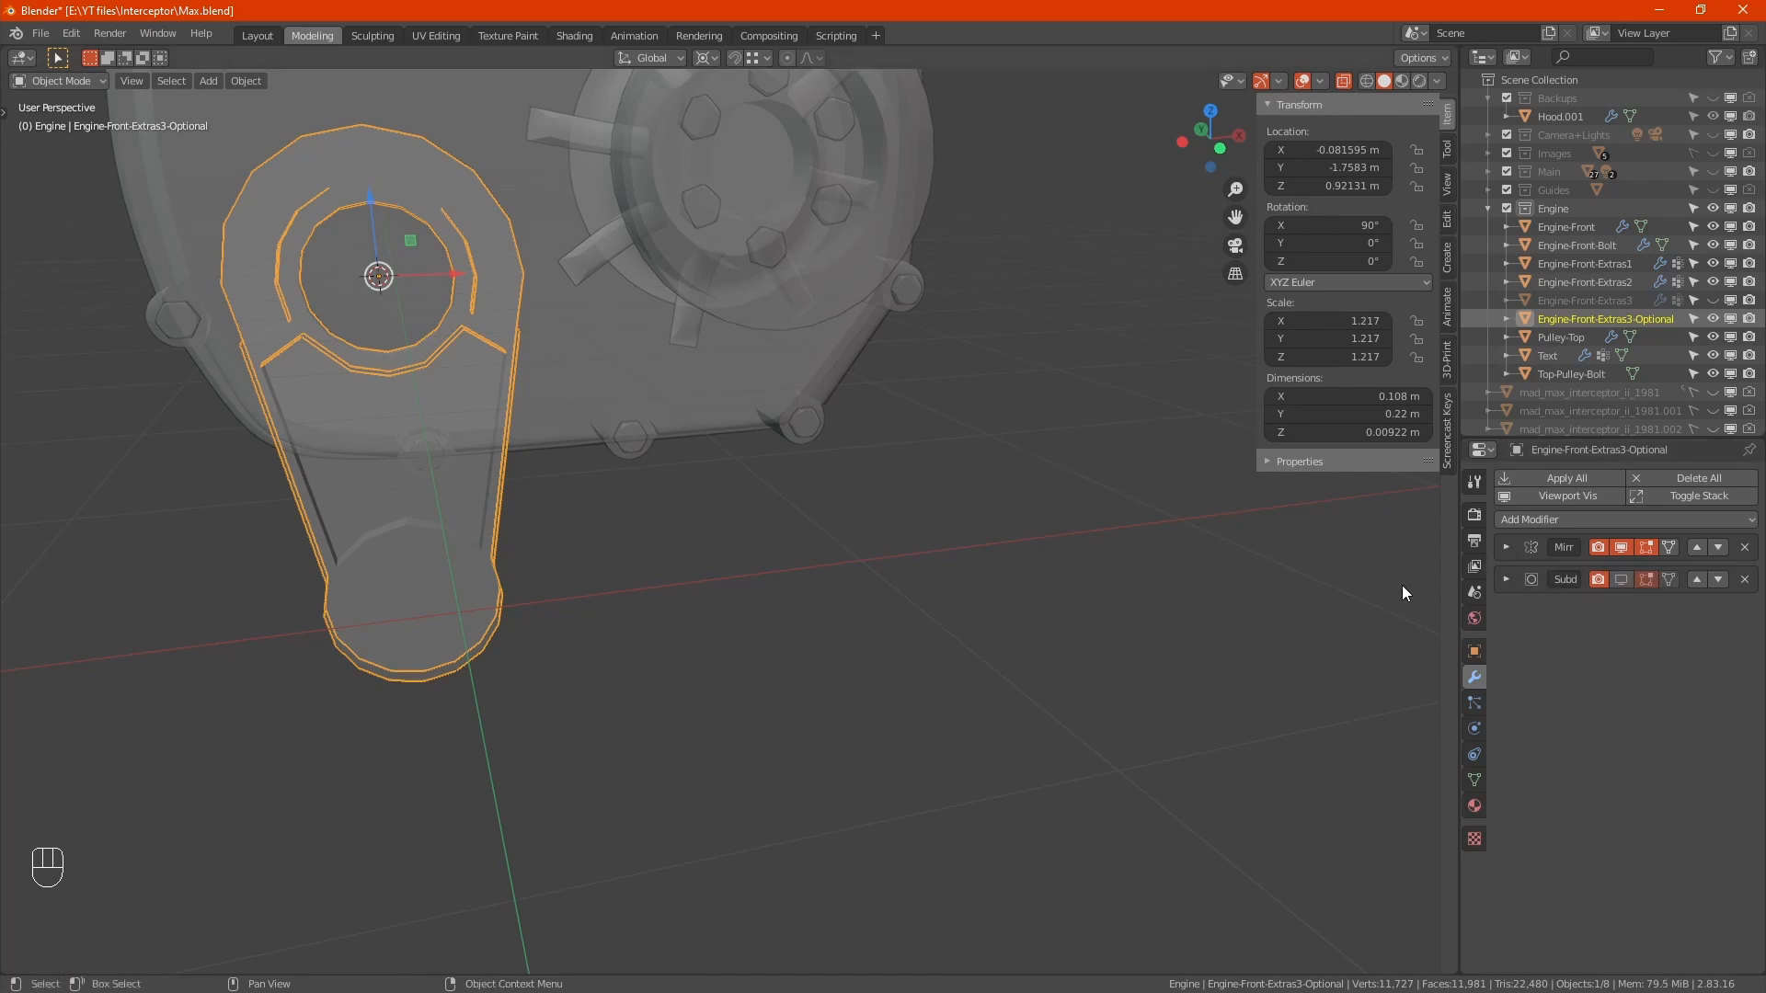
Step: Show the cover's subdivision in the viewport and inspect the smoothed ring, strips and lobe
{"action": "left_click", "coordinate": [1619, 580]}
{"action": "key", "text": "alt+z"}
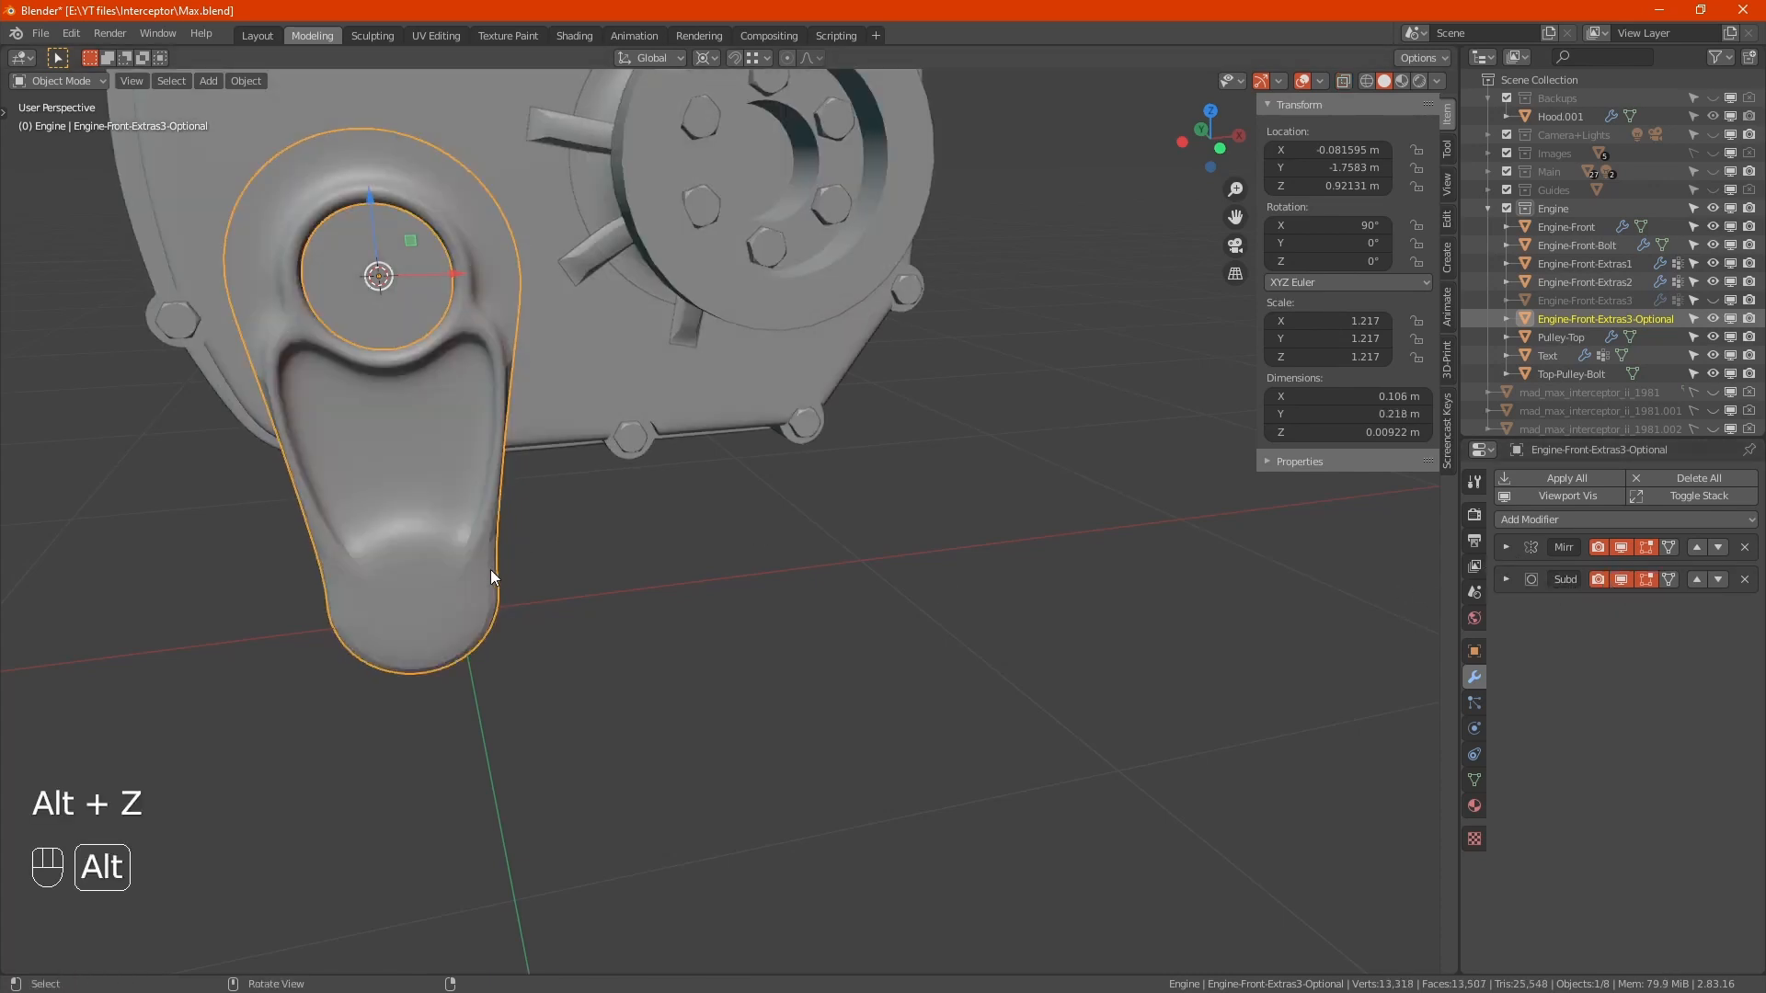
{"action": "middle_click_drag", "start_coordinate": [555, 549], "coordinate": [510, 769], "text": "alt"}
{"action": "scroll", "coordinate": [526, 575], "scroll_direction": "up", "scroll_amount": 2}
{"action": "key", "text": "Tab"}
{"action": "middle_click_drag", "start_coordinate": [526, 576], "coordinate": [458, 592], "text": "alt"}
Step: Hide the subdivision in the viewport and set Mean Crease to 1 on the base edges around the raised ring and the recess
{"action": "left_click", "coordinate": [1622, 579]}
{"action": "key", "text": "2"}
{"action": "left_click", "coordinate": [577, 472], "text": "alt"}
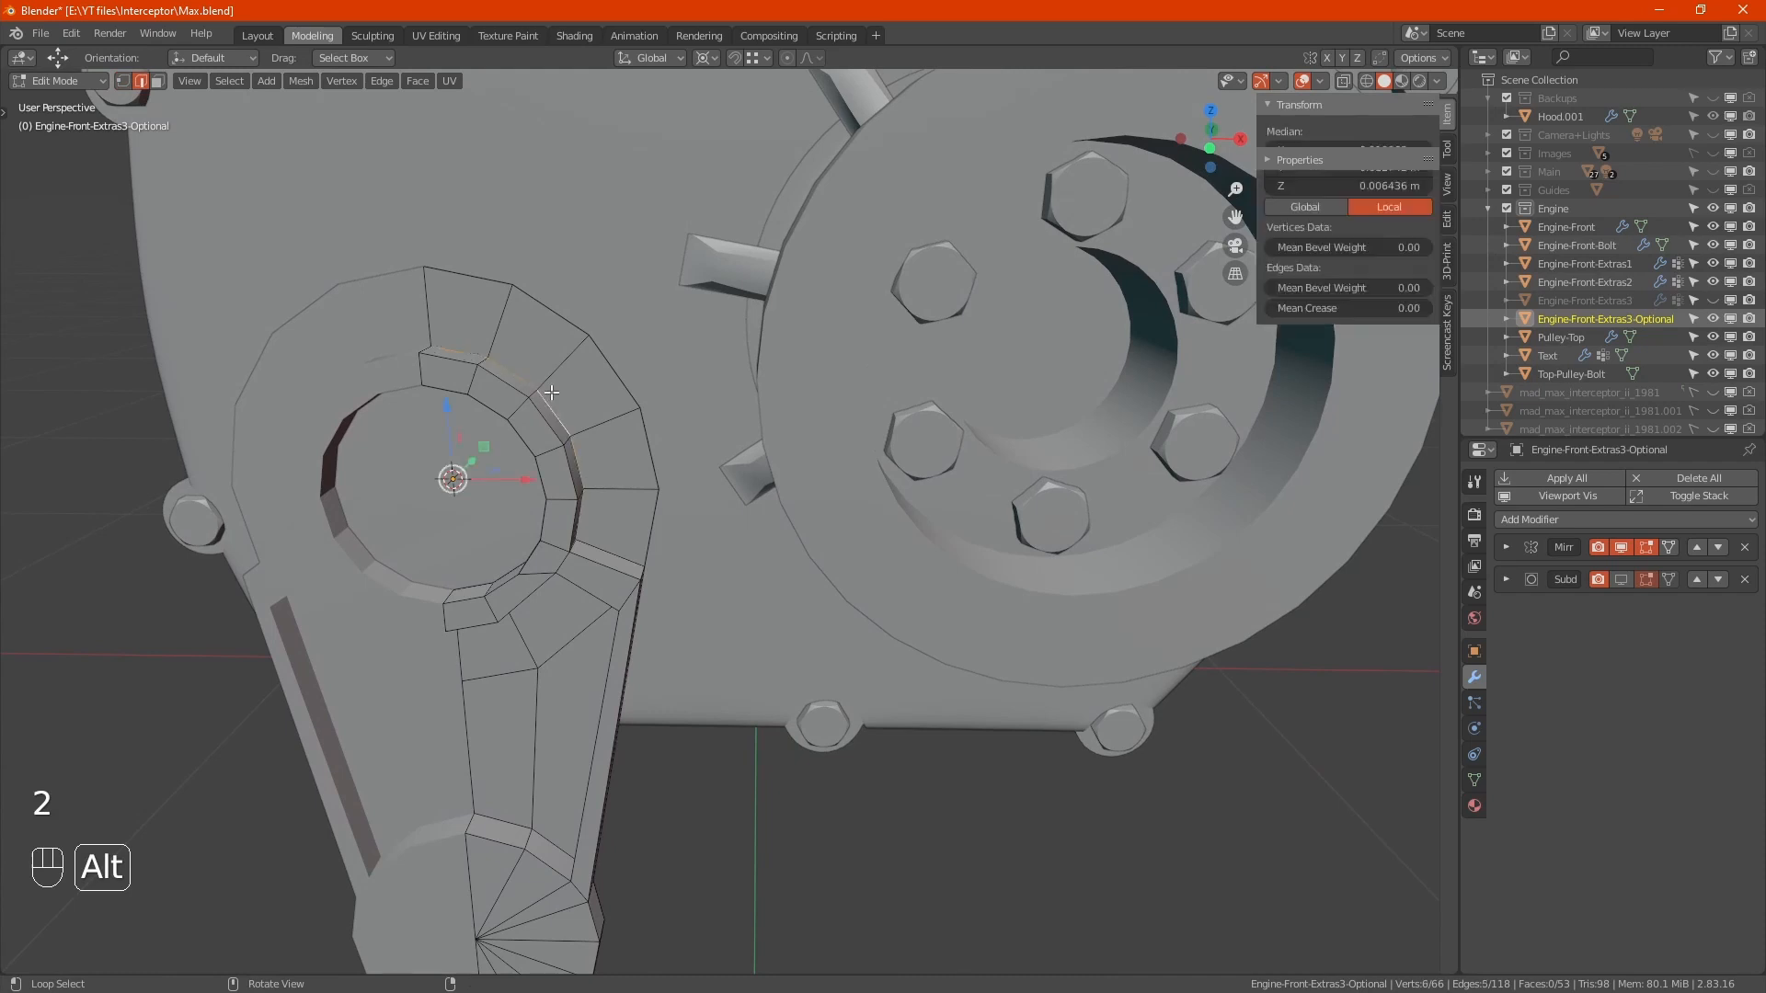
{"action": "middle_click_drag", "start_coordinate": [586, 609], "coordinate": [646, 621], "text": "alt"}
{"action": "left_click", "coordinate": [614, 563], "text": "alt+shift"}
{"action": "left_click", "coordinate": [572, 585], "text": "alt+shift"}
{"action": "left_click", "coordinate": [516, 607], "text": "alt+shift"}
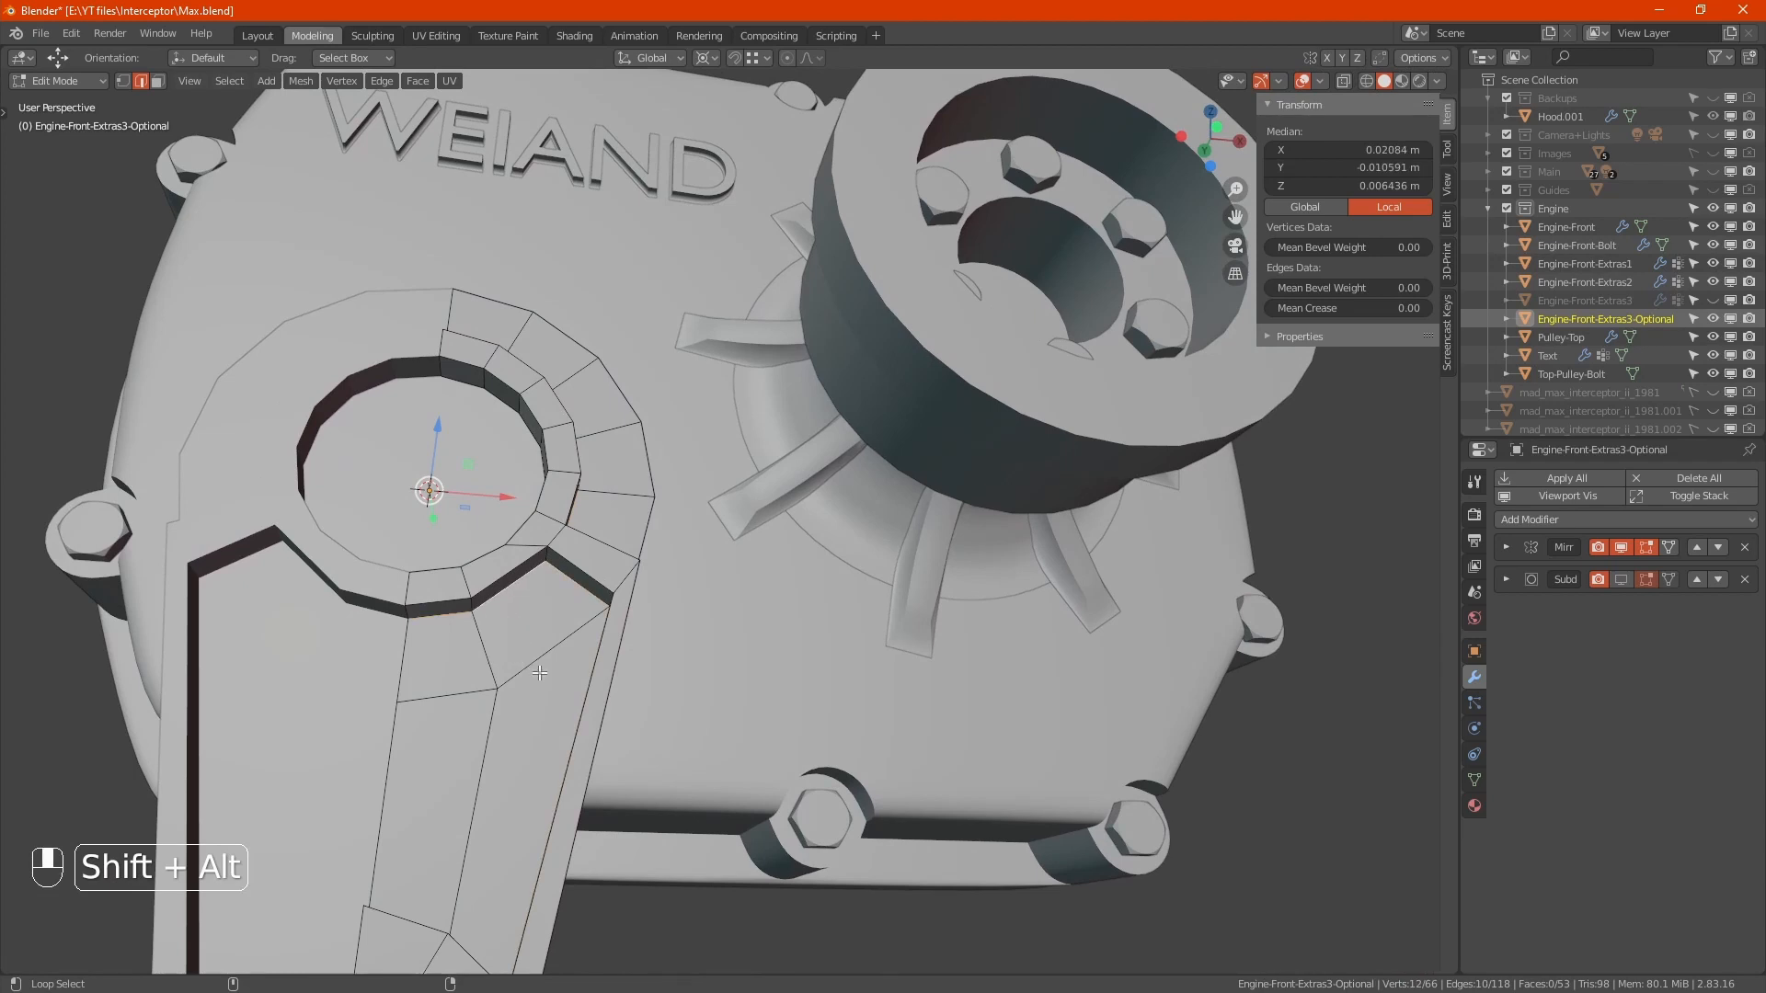
{"action": "middle_click_drag", "start_coordinate": [546, 678], "coordinate": [533, 718], "text": "alt"}
{"action": "left_click", "coordinate": [513, 908], "text": "alt+shift"}
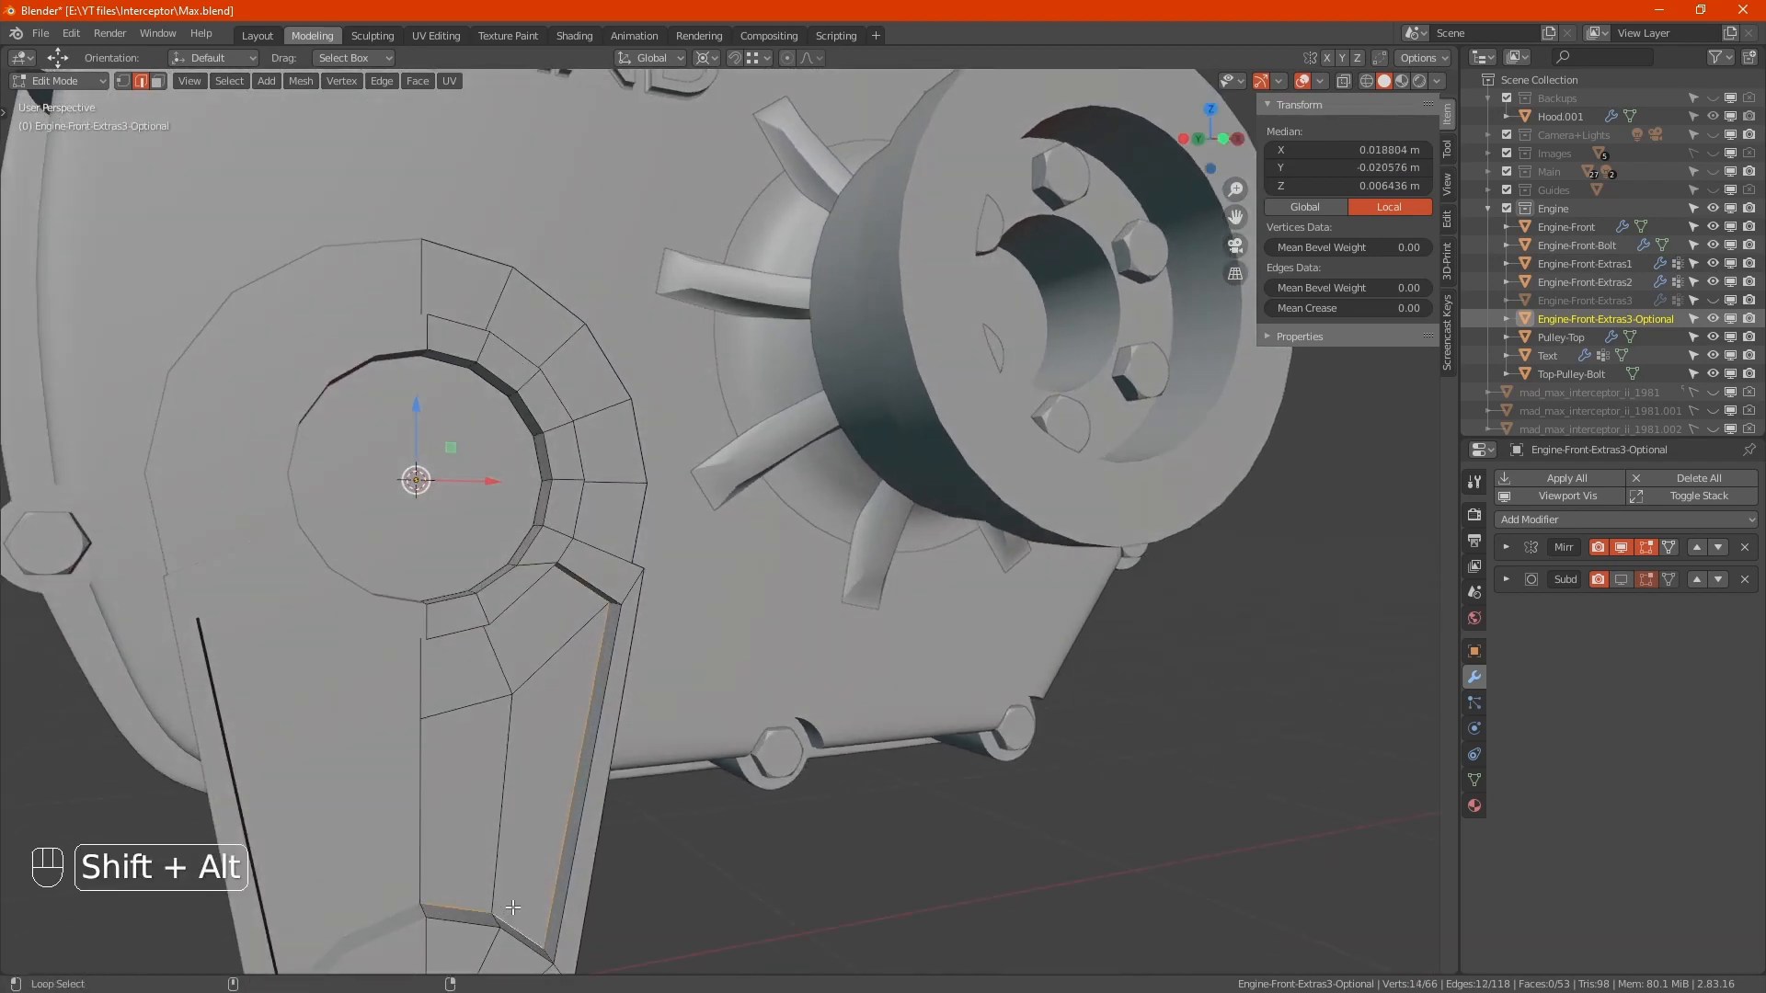
{"action": "middle_click_drag", "start_coordinate": [623, 379], "coordinate": [664, 423], "text": "alt"}
{"action": "left_click", "coordinate": [1360, 314]}
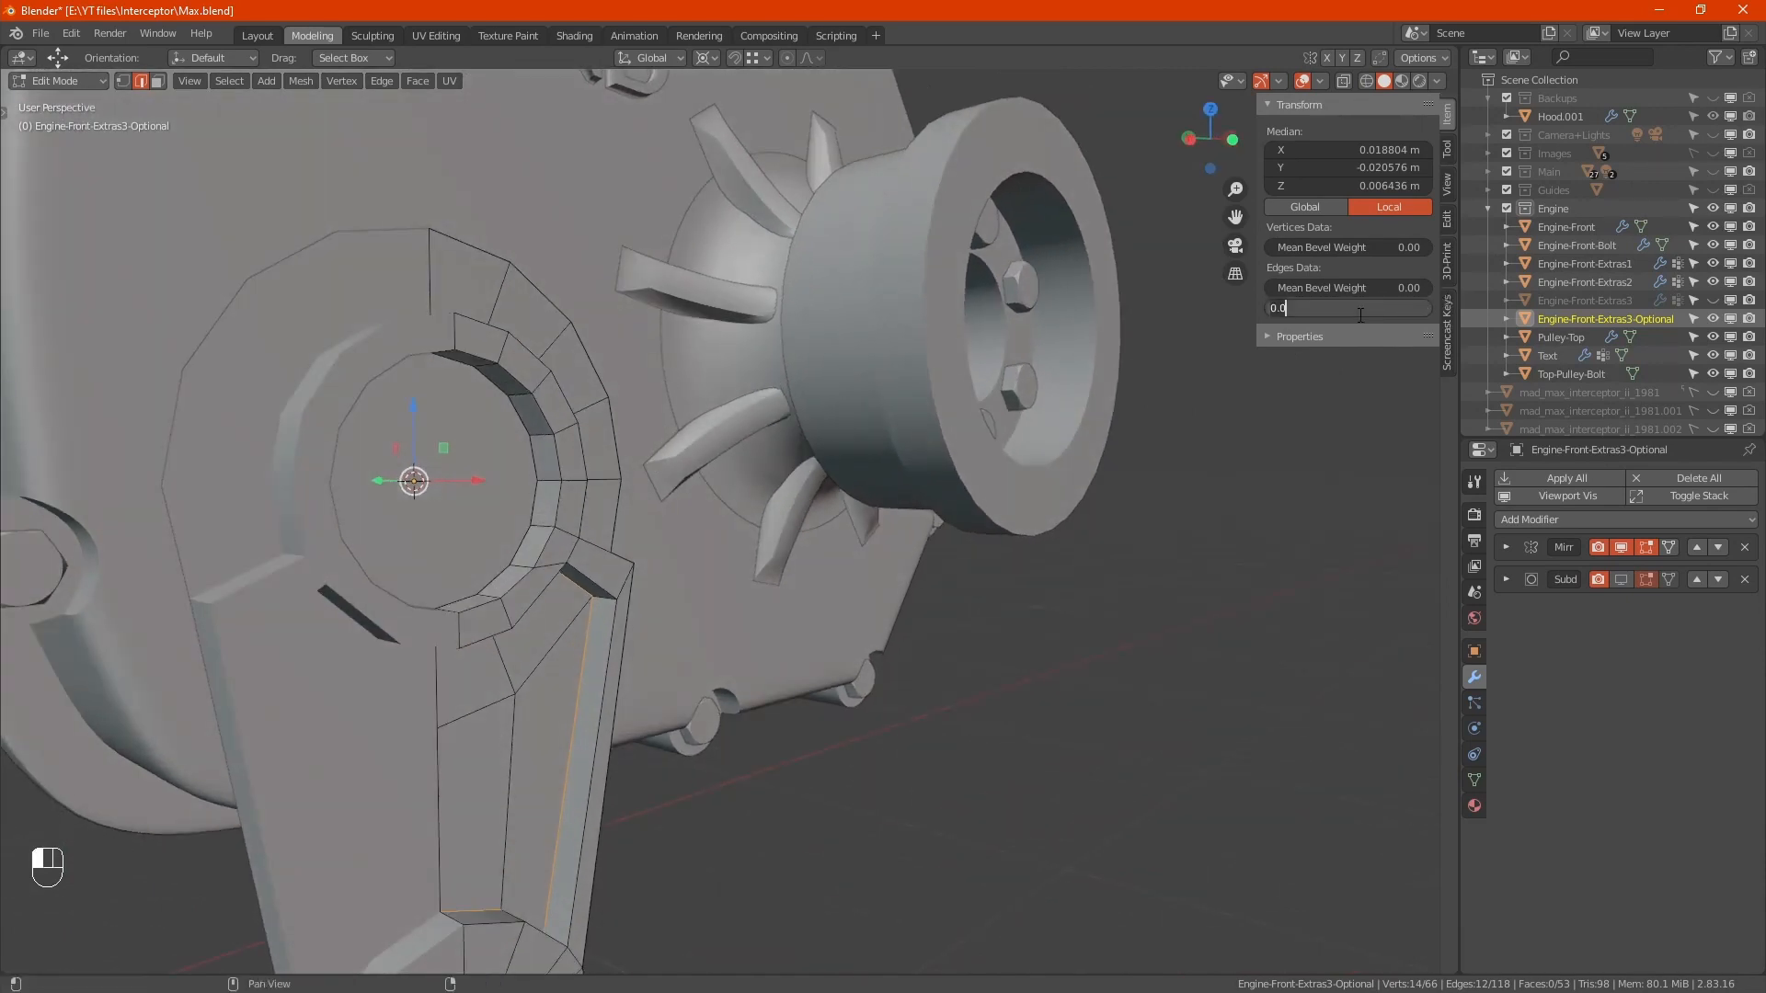
{"action": "type", "text": "1"}
{"action": "key", "text": "Return"}
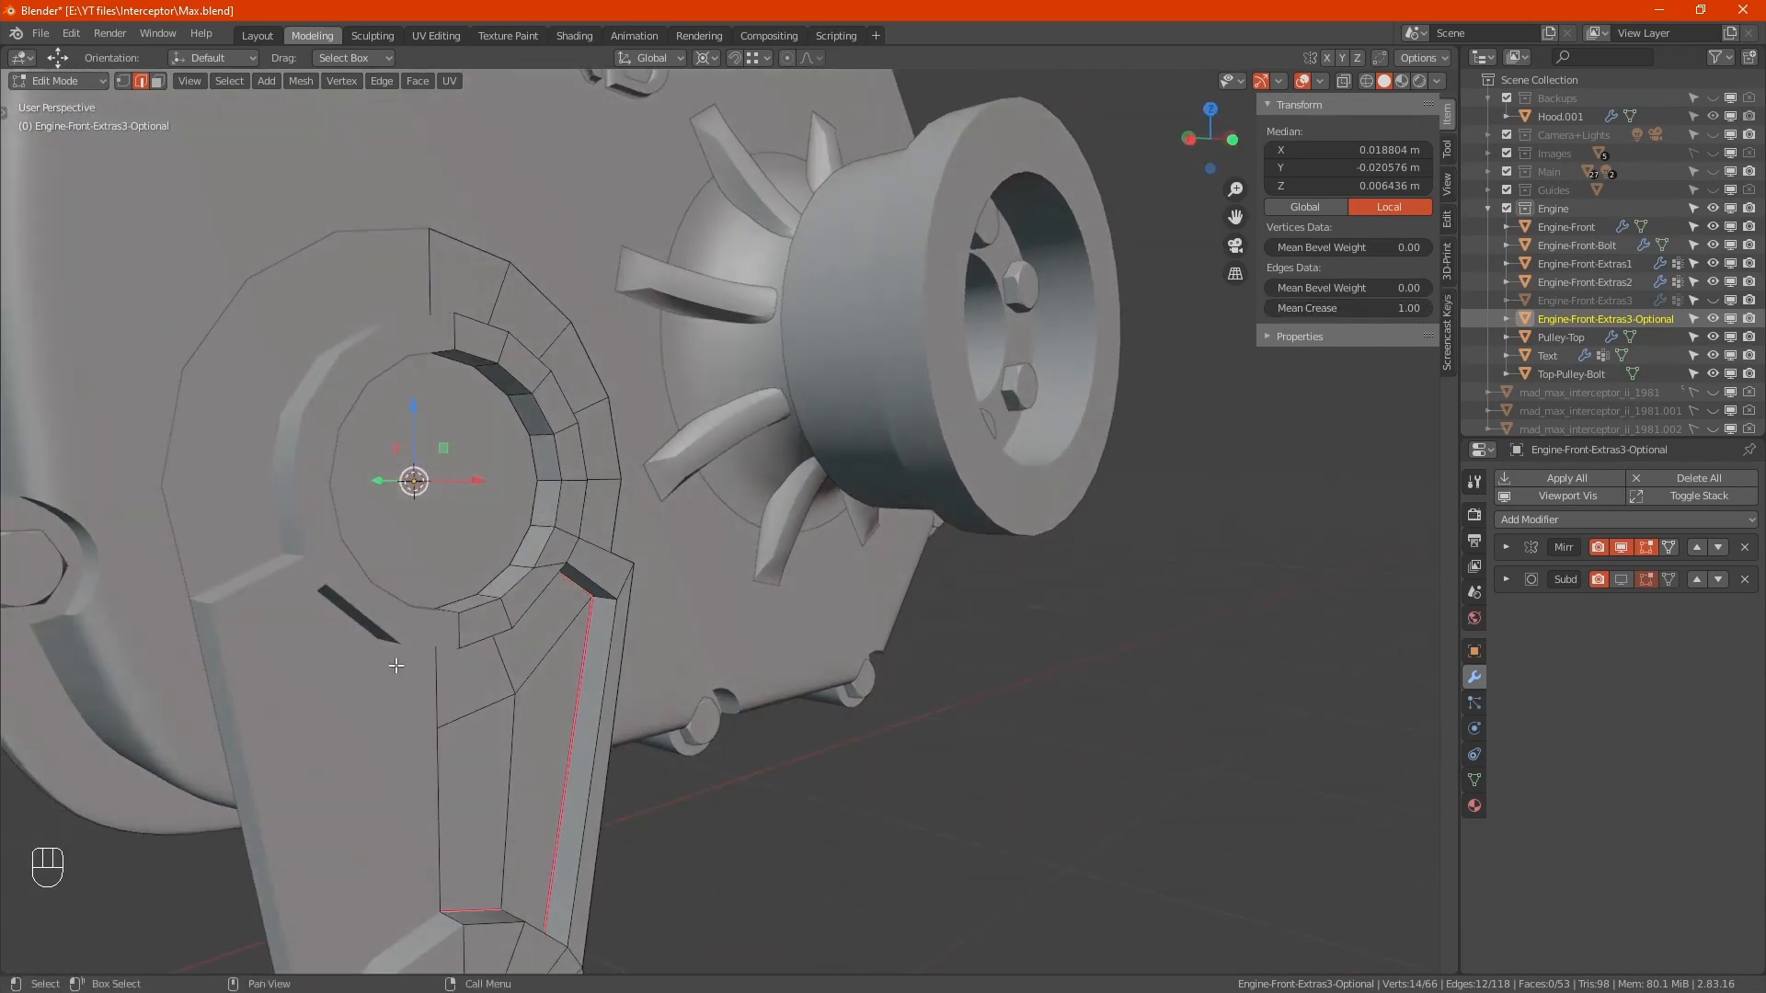
Step: Slide the depth edge at the recess corner beside the ring toward the centre line with an Edge Slide factor of about 0.137
{"action": "middle_click_drag", "start_coordinate": [380, 750], "coordinate": [377, 622], "text": "shift"}
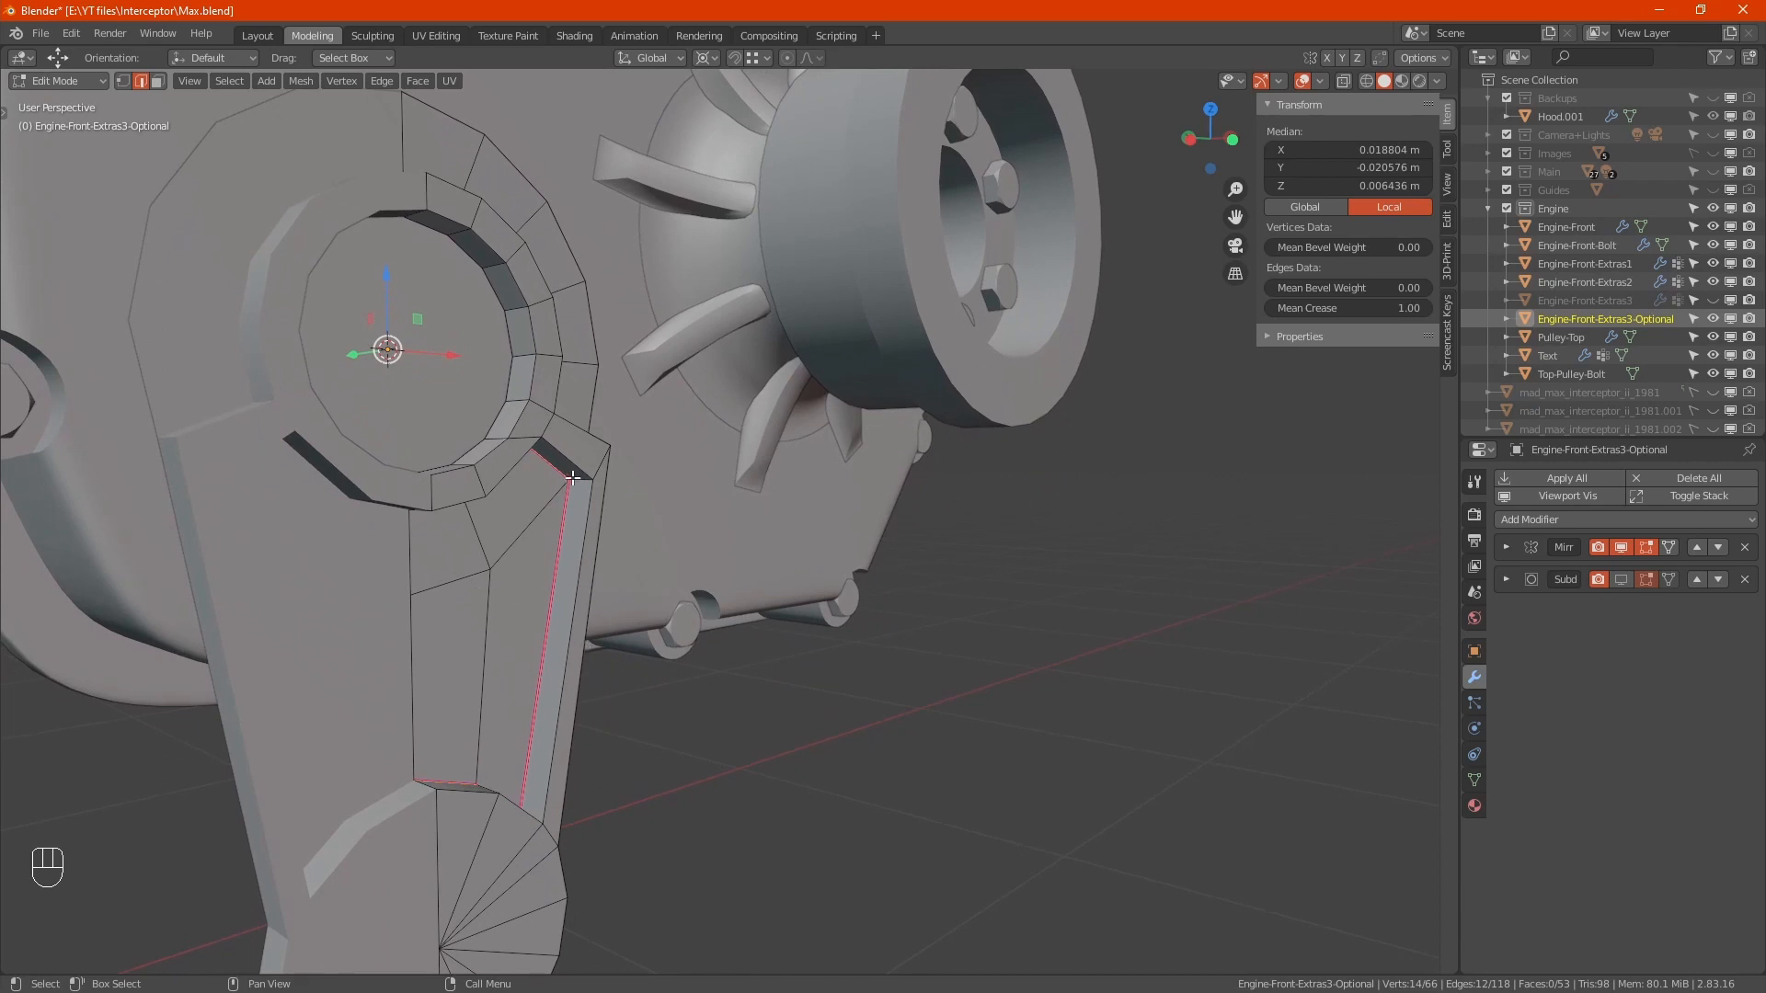
{"action": "middle_click_drag", "start_coordinate": [572, 477], "coordinate": [516, 510], "text": "alt"}
{"action": "key", "text": "1"}
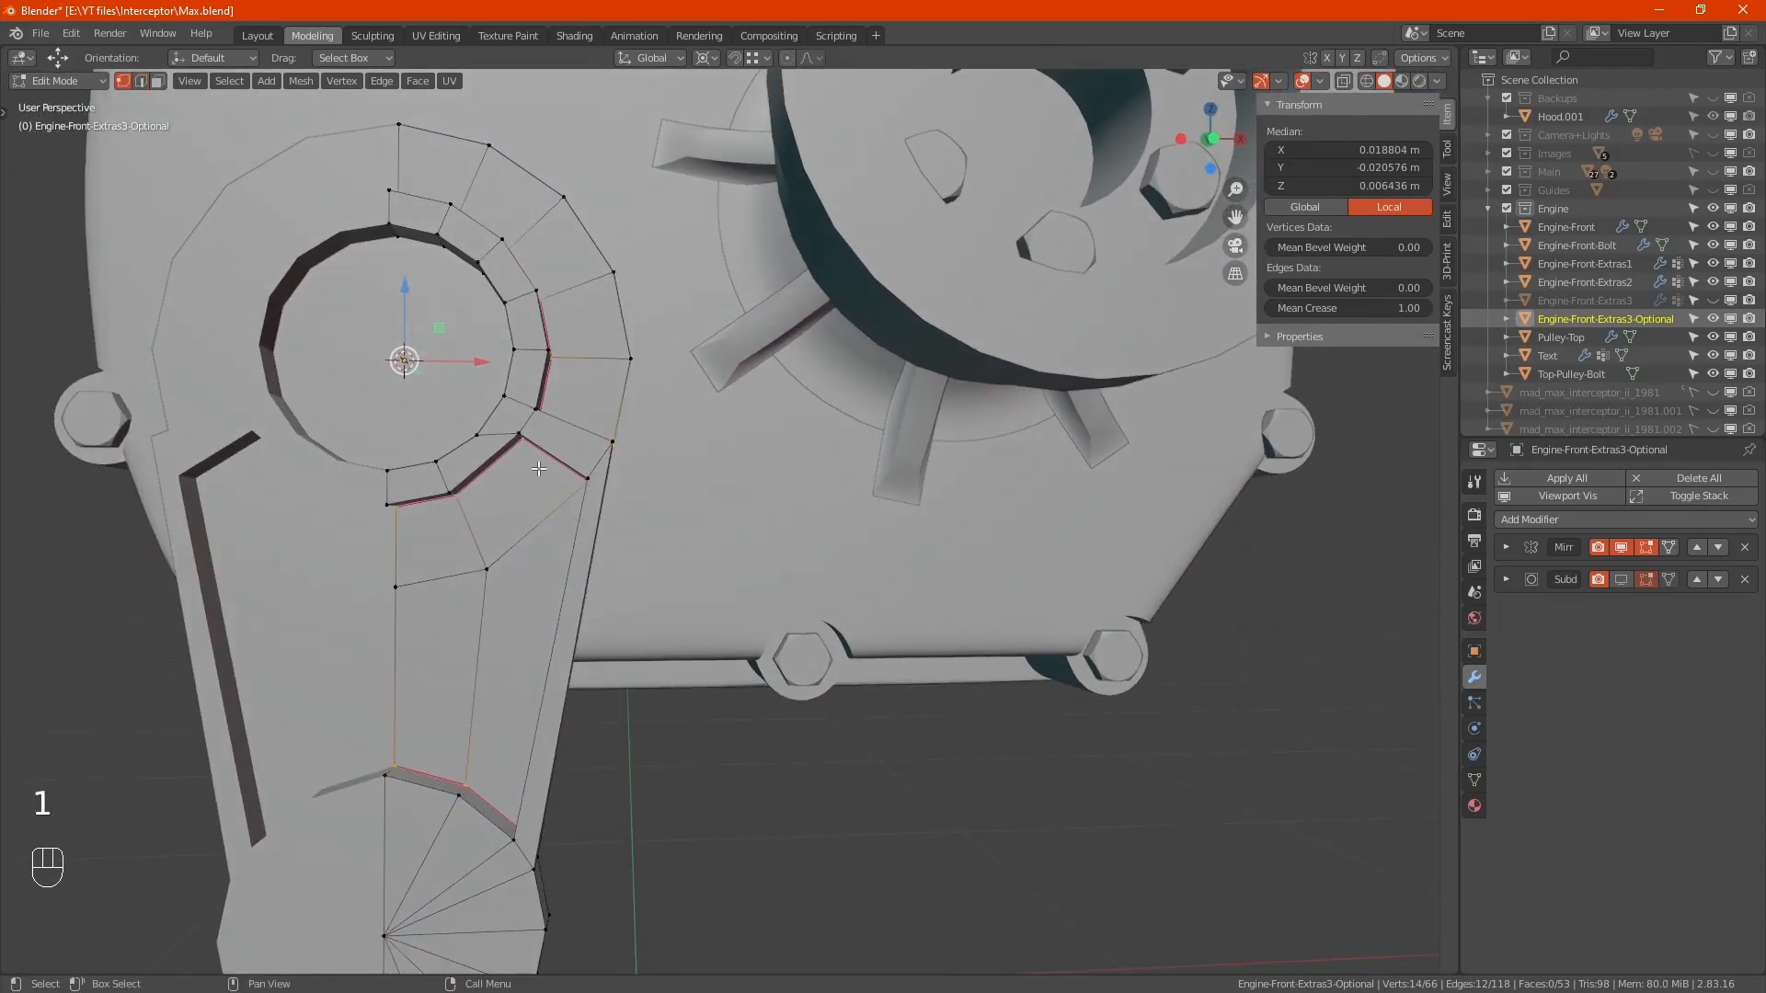
{"action": "left_click", "coordinate": [514, 422]}
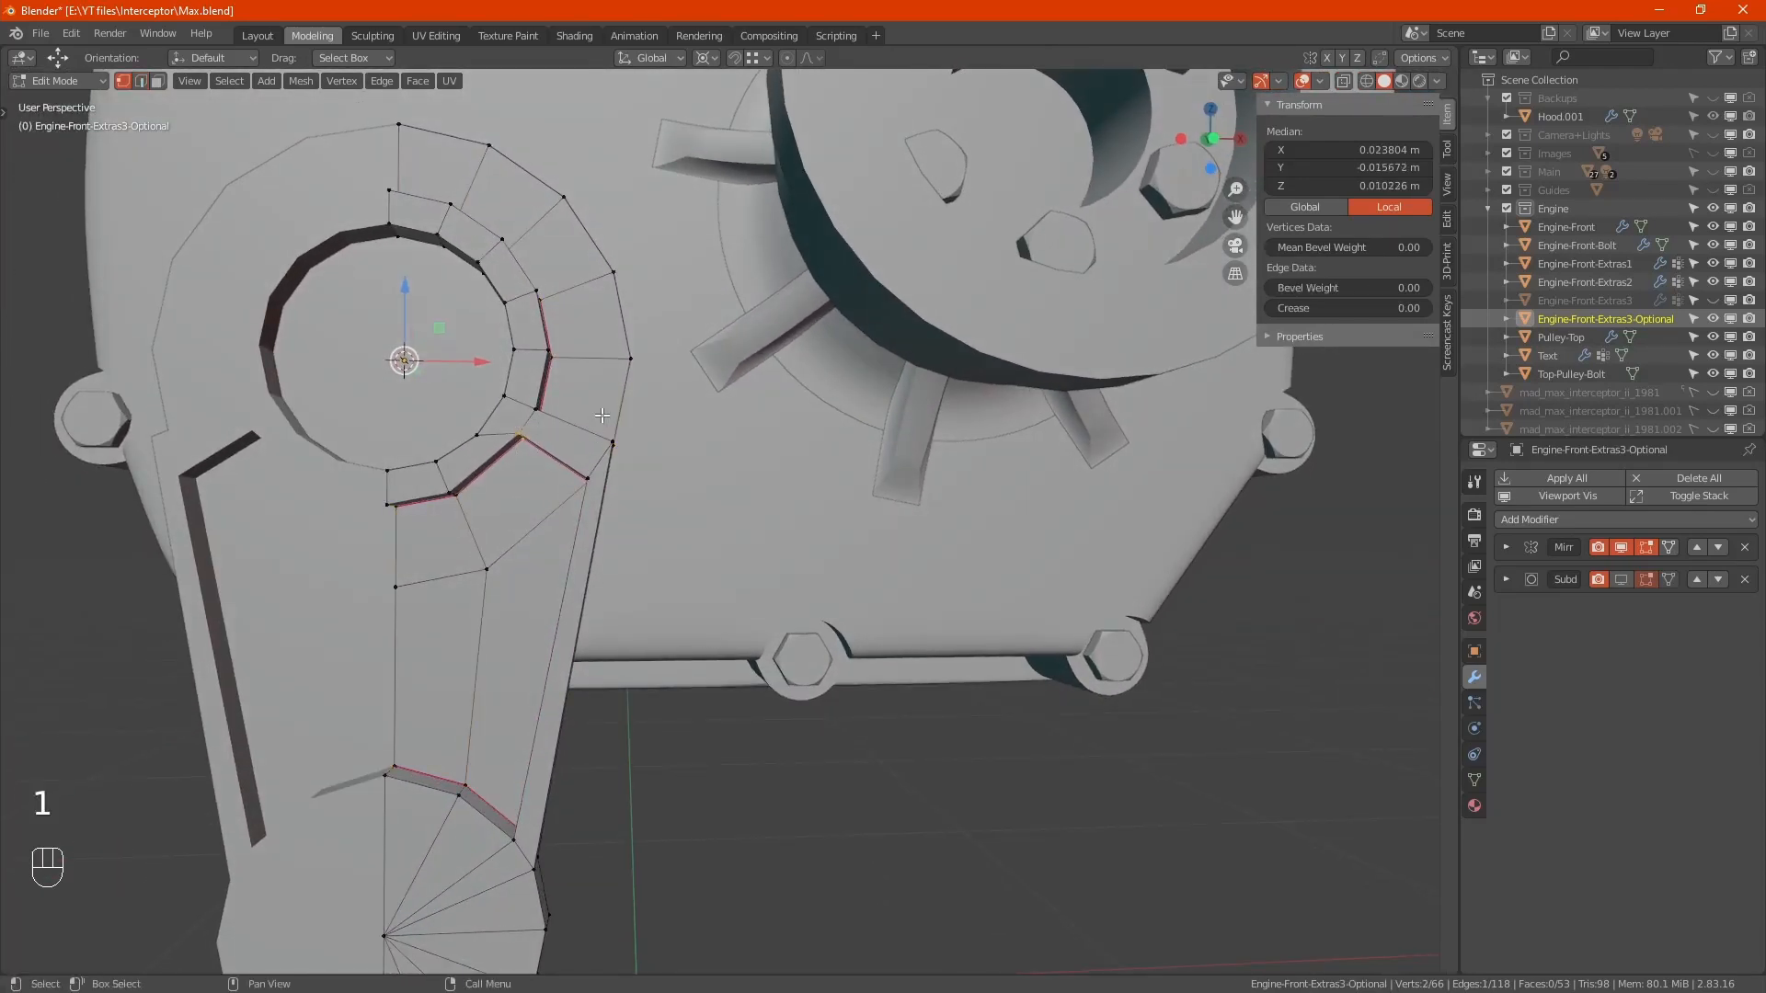
{"action": "key", "text": "g"}
{"action": "key", "text": "g"}
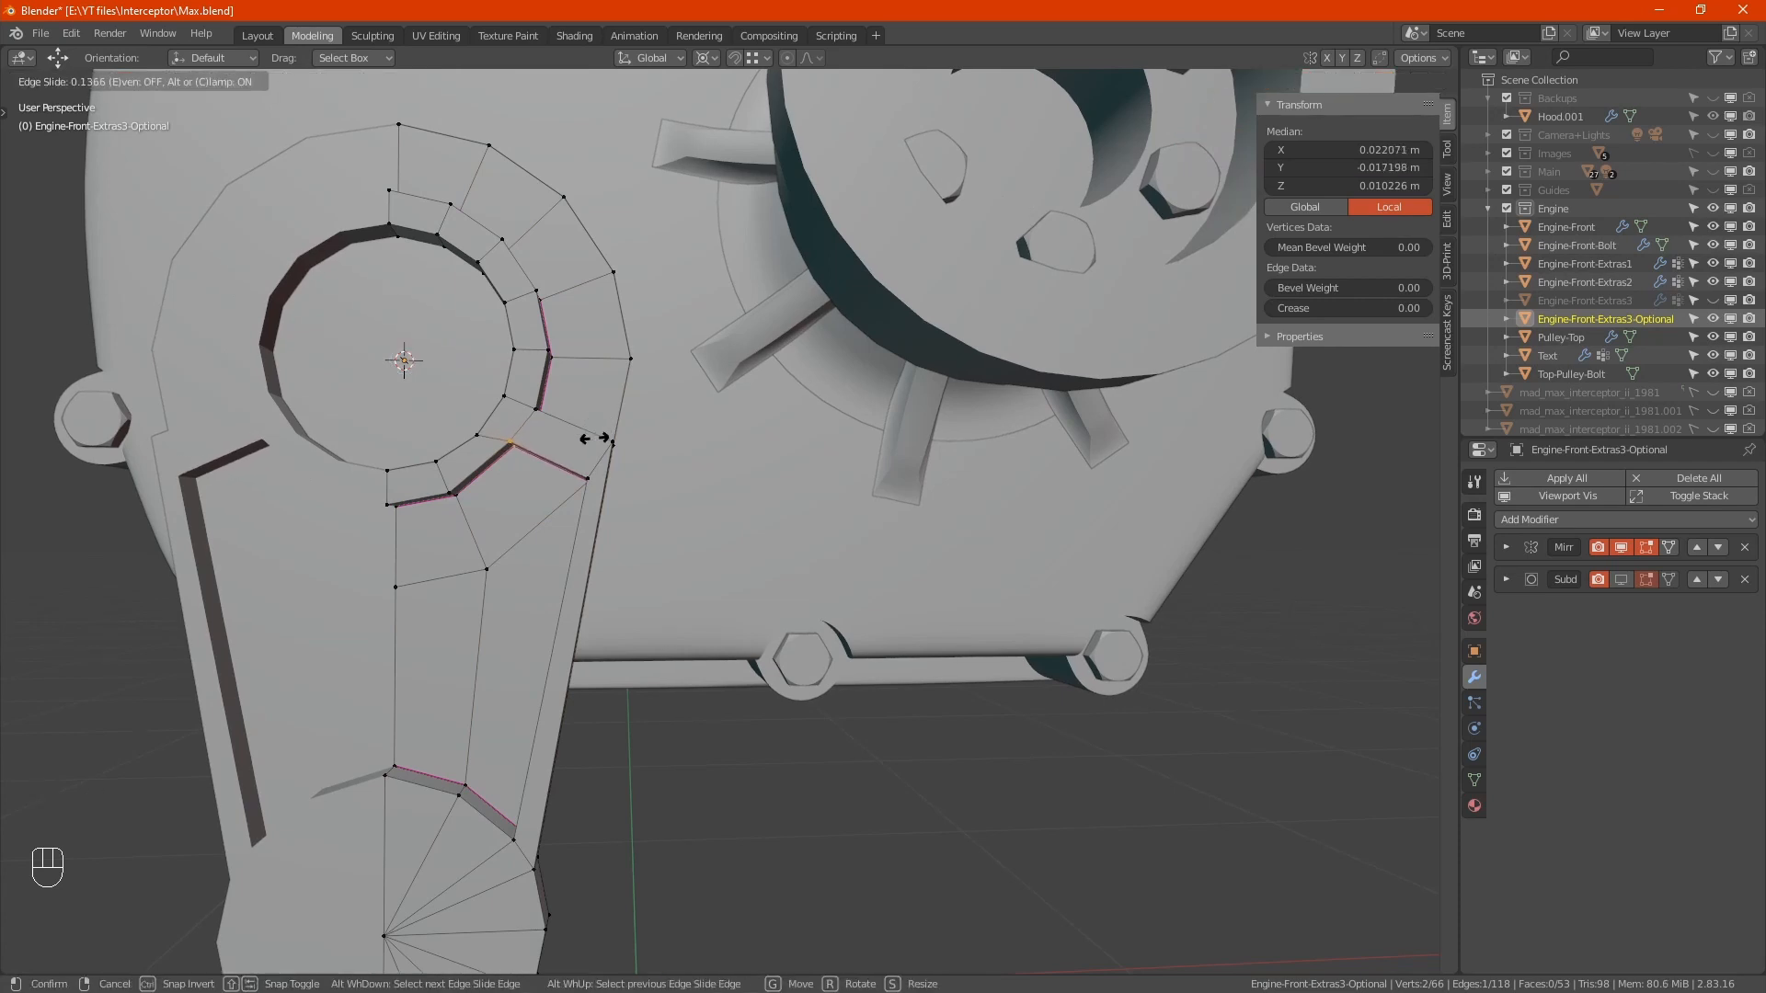
{"action": "left_click", "coordinate": [595, 439]}
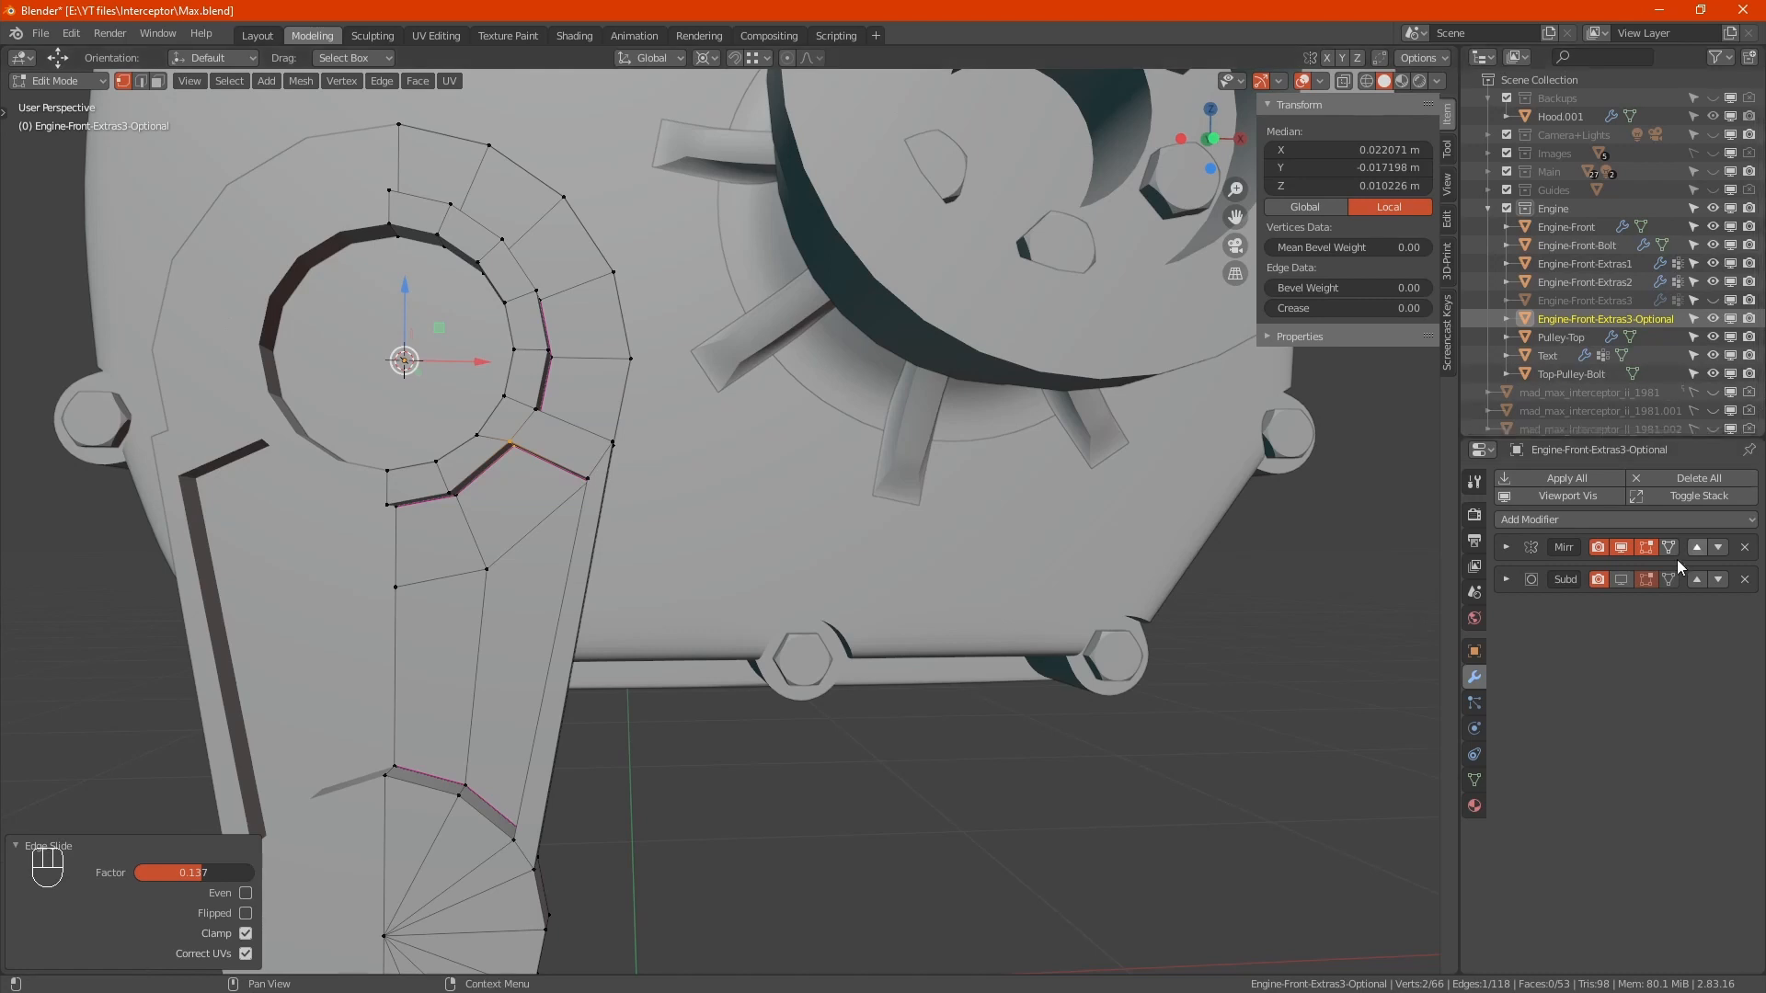
Step: Show the subdivision in the viewport and set a crease of 1 on the short depth edge at the outer ring-strip corner
{"action": "left_click", "coordinate": [1620, 579]}
{"action": "key", "text": "Tab"}
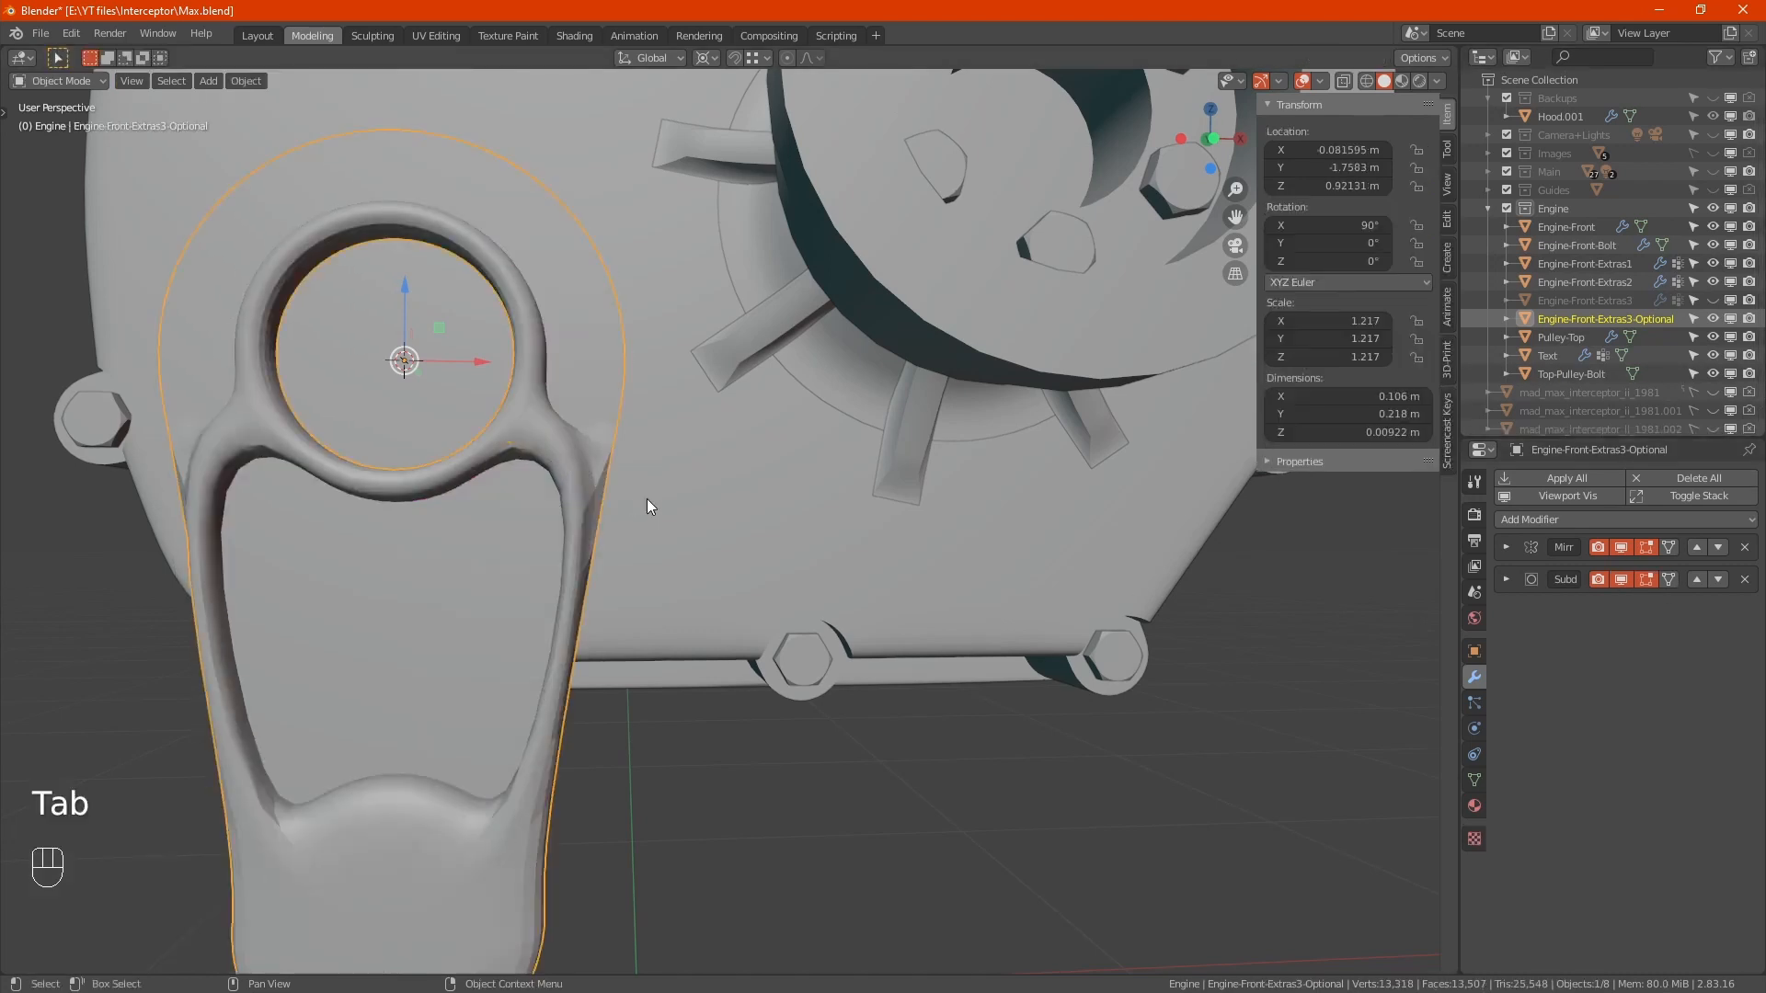
{"action": "middle_click_drag", "start_coordinate": [648, 499], "coordinate": [612, 491], "text": "alt"}
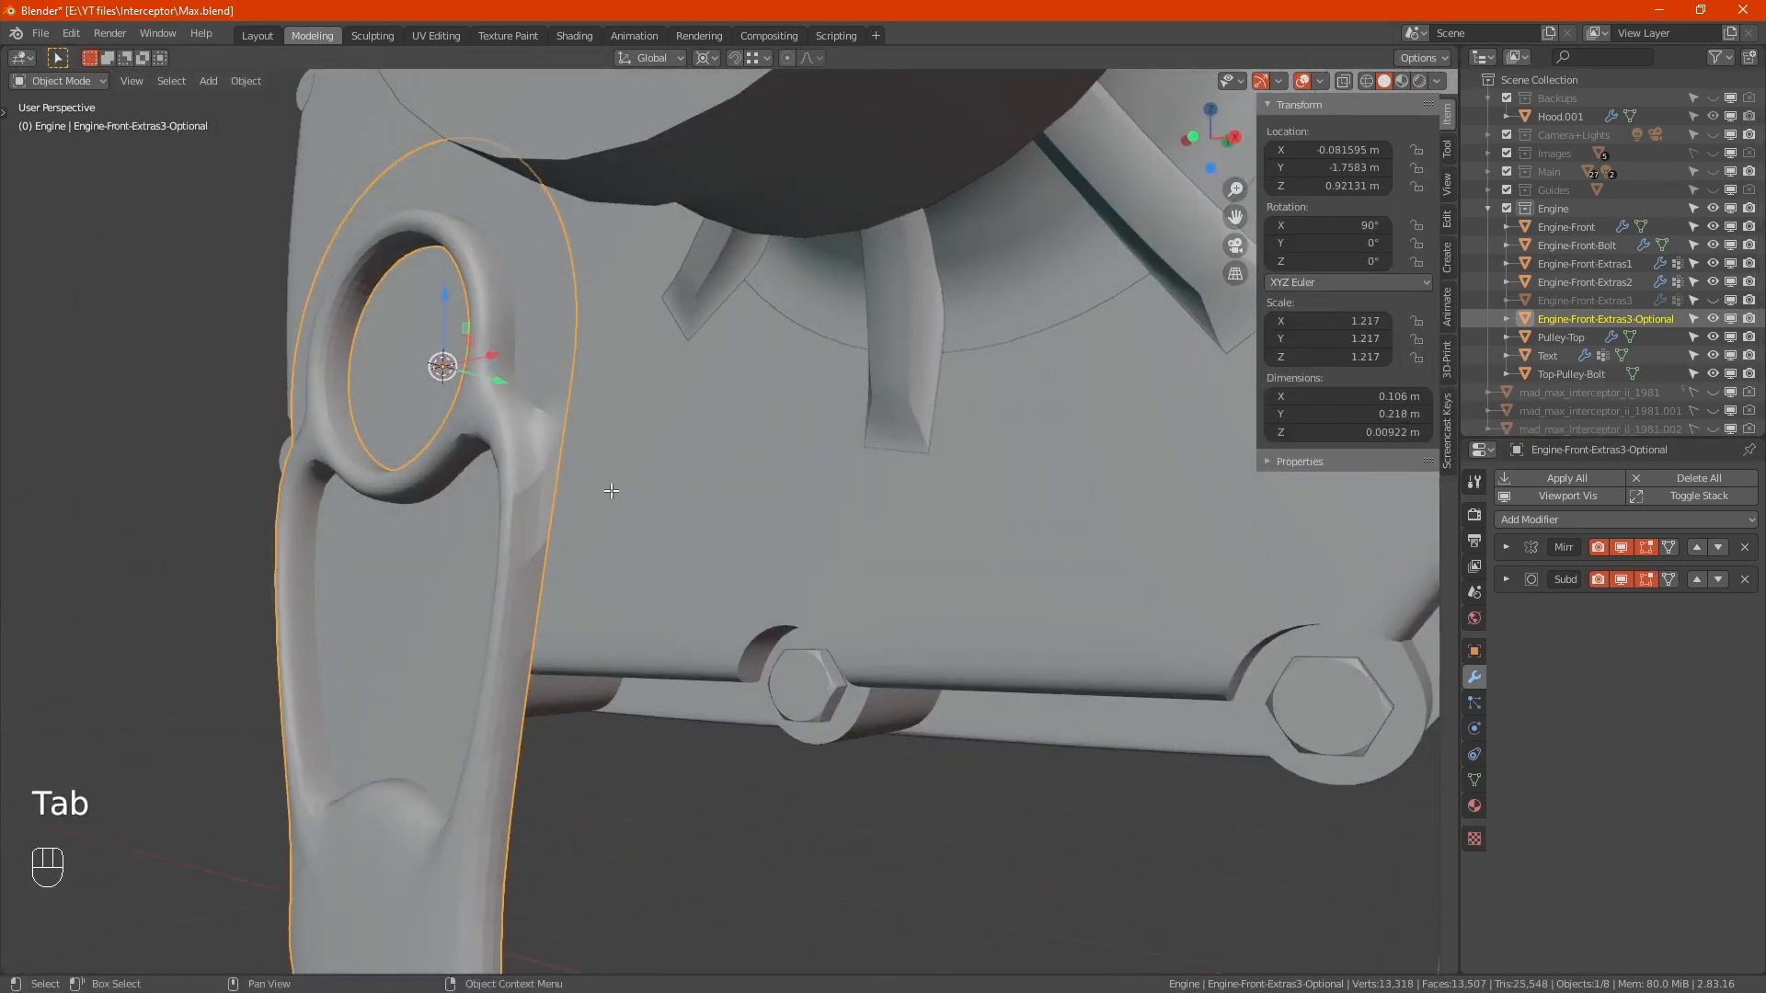
{"action": "key", "text": "Tab"}
{"action": "key", "text": "2"}
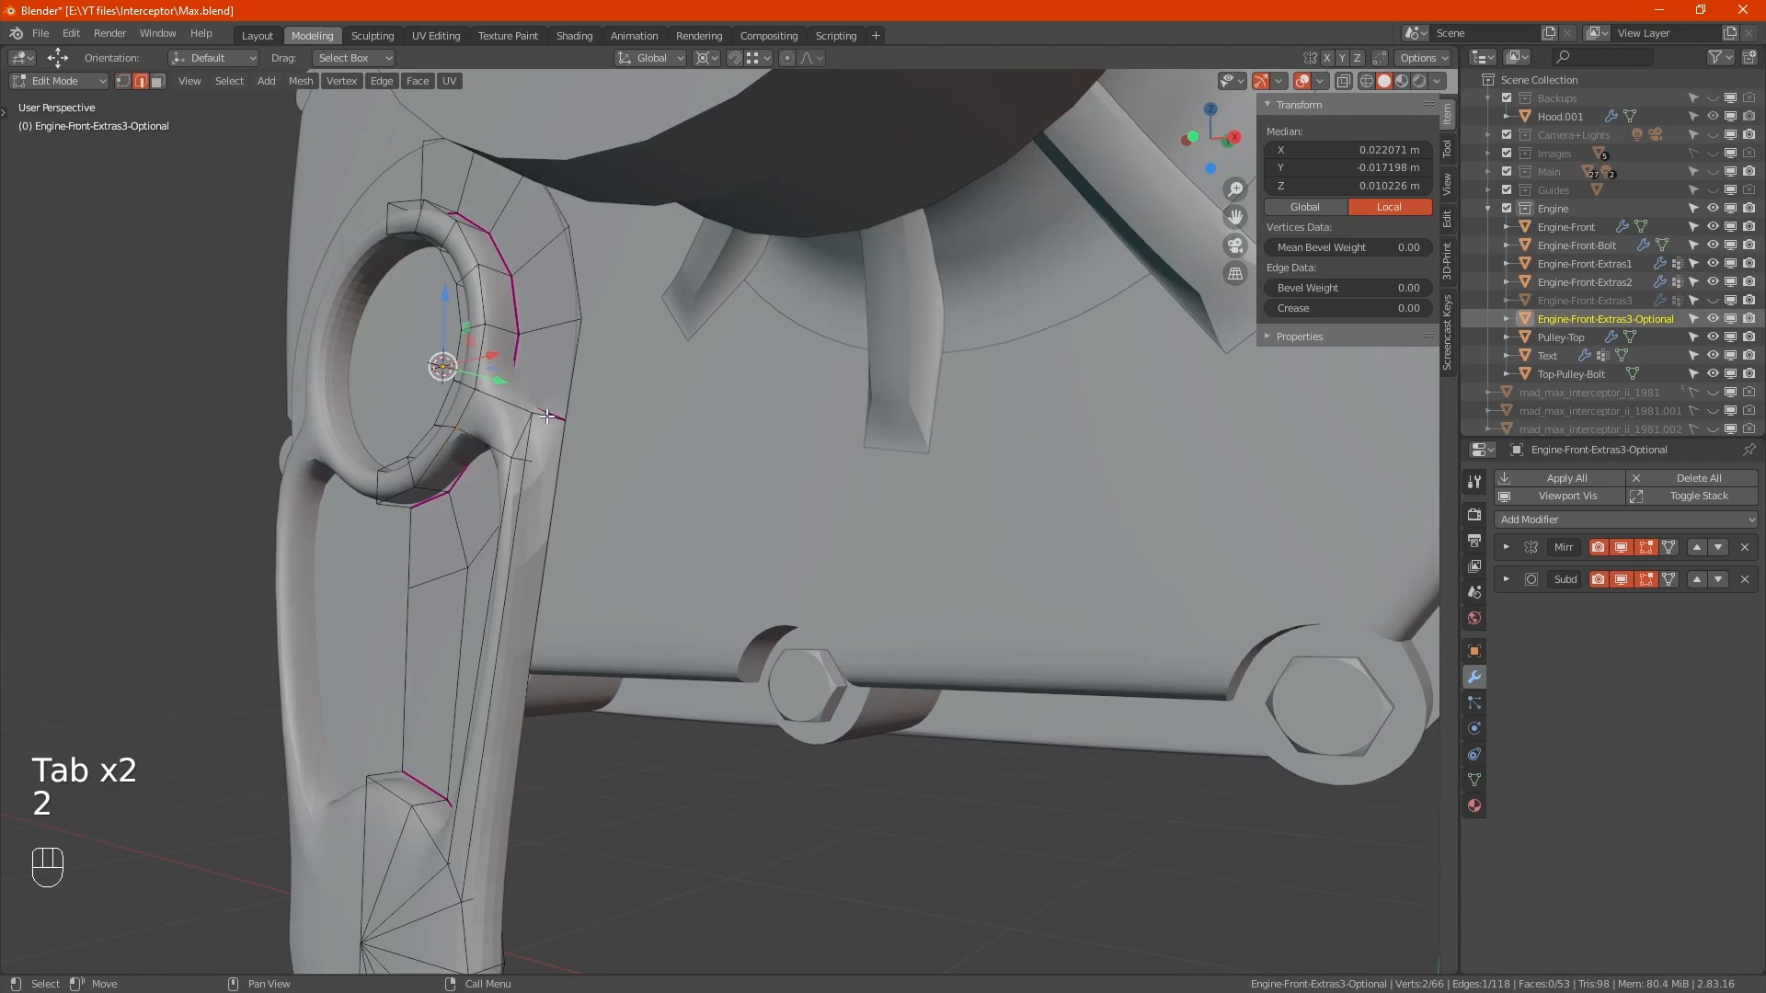
{"action": "left_click", "coordinate": [544, 431]}
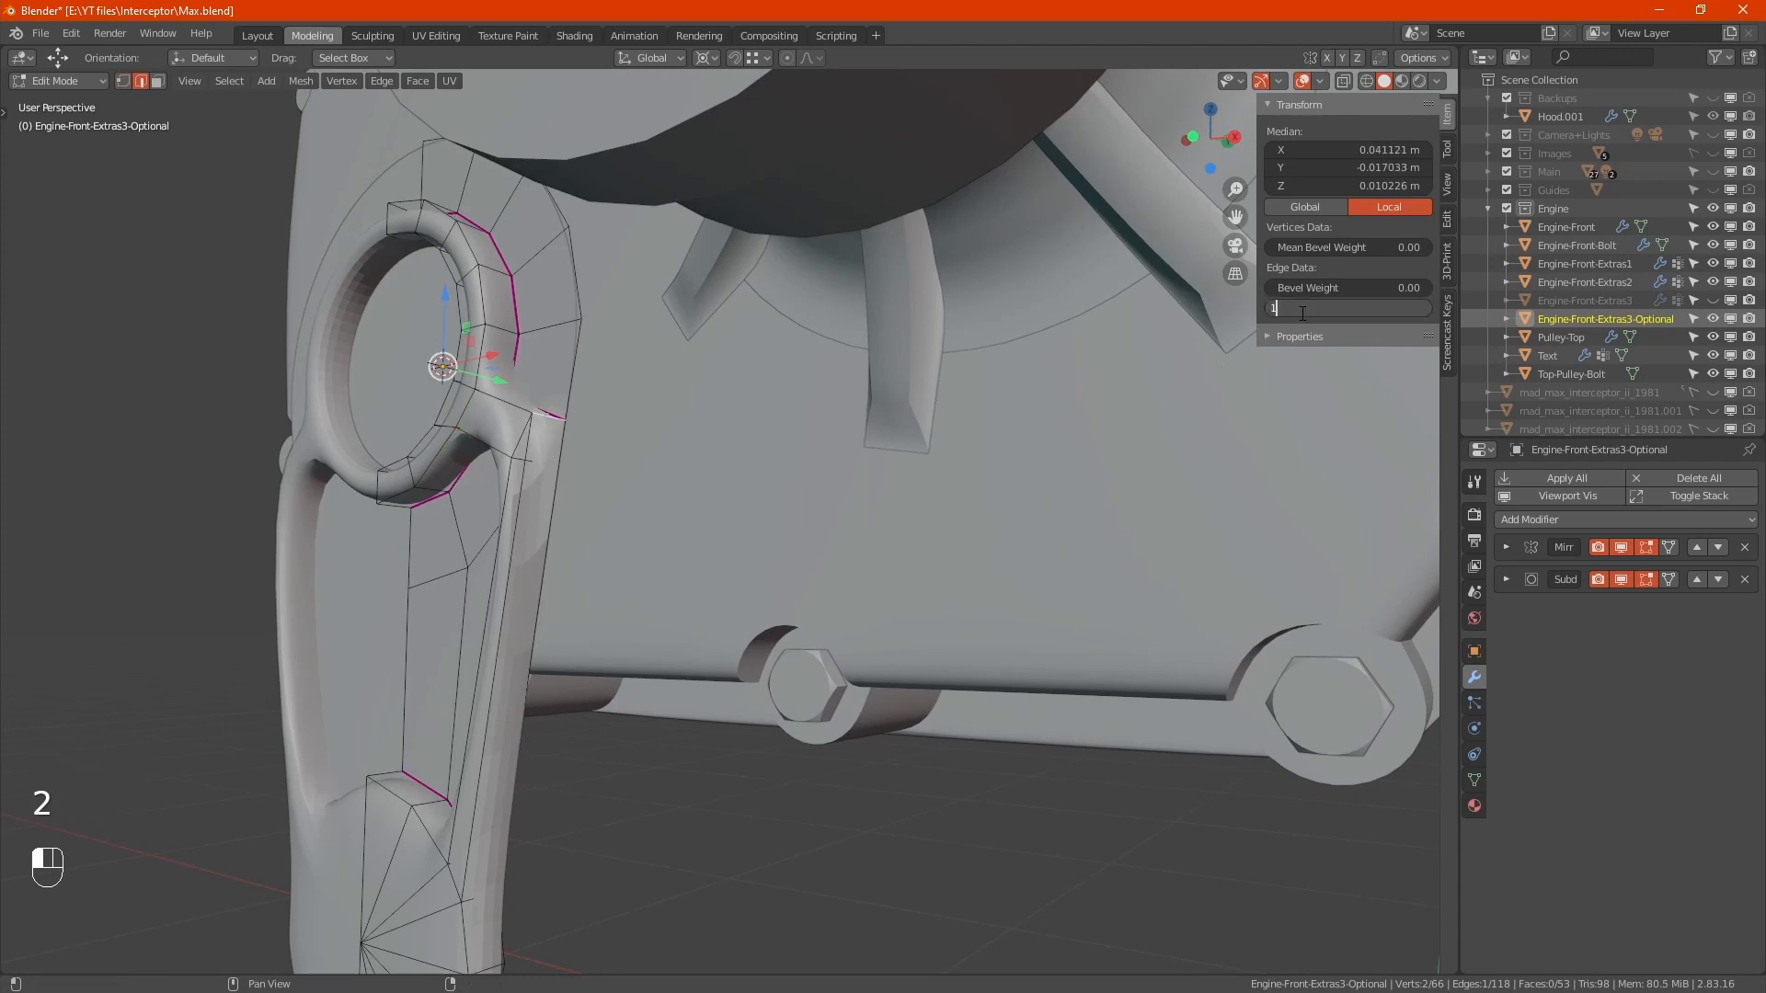
{"action": "key", "text": "Return"}
Step: Apply smooth shading to the cover object and return to editing its mesh
{"action": "key", "text": "Tab"}
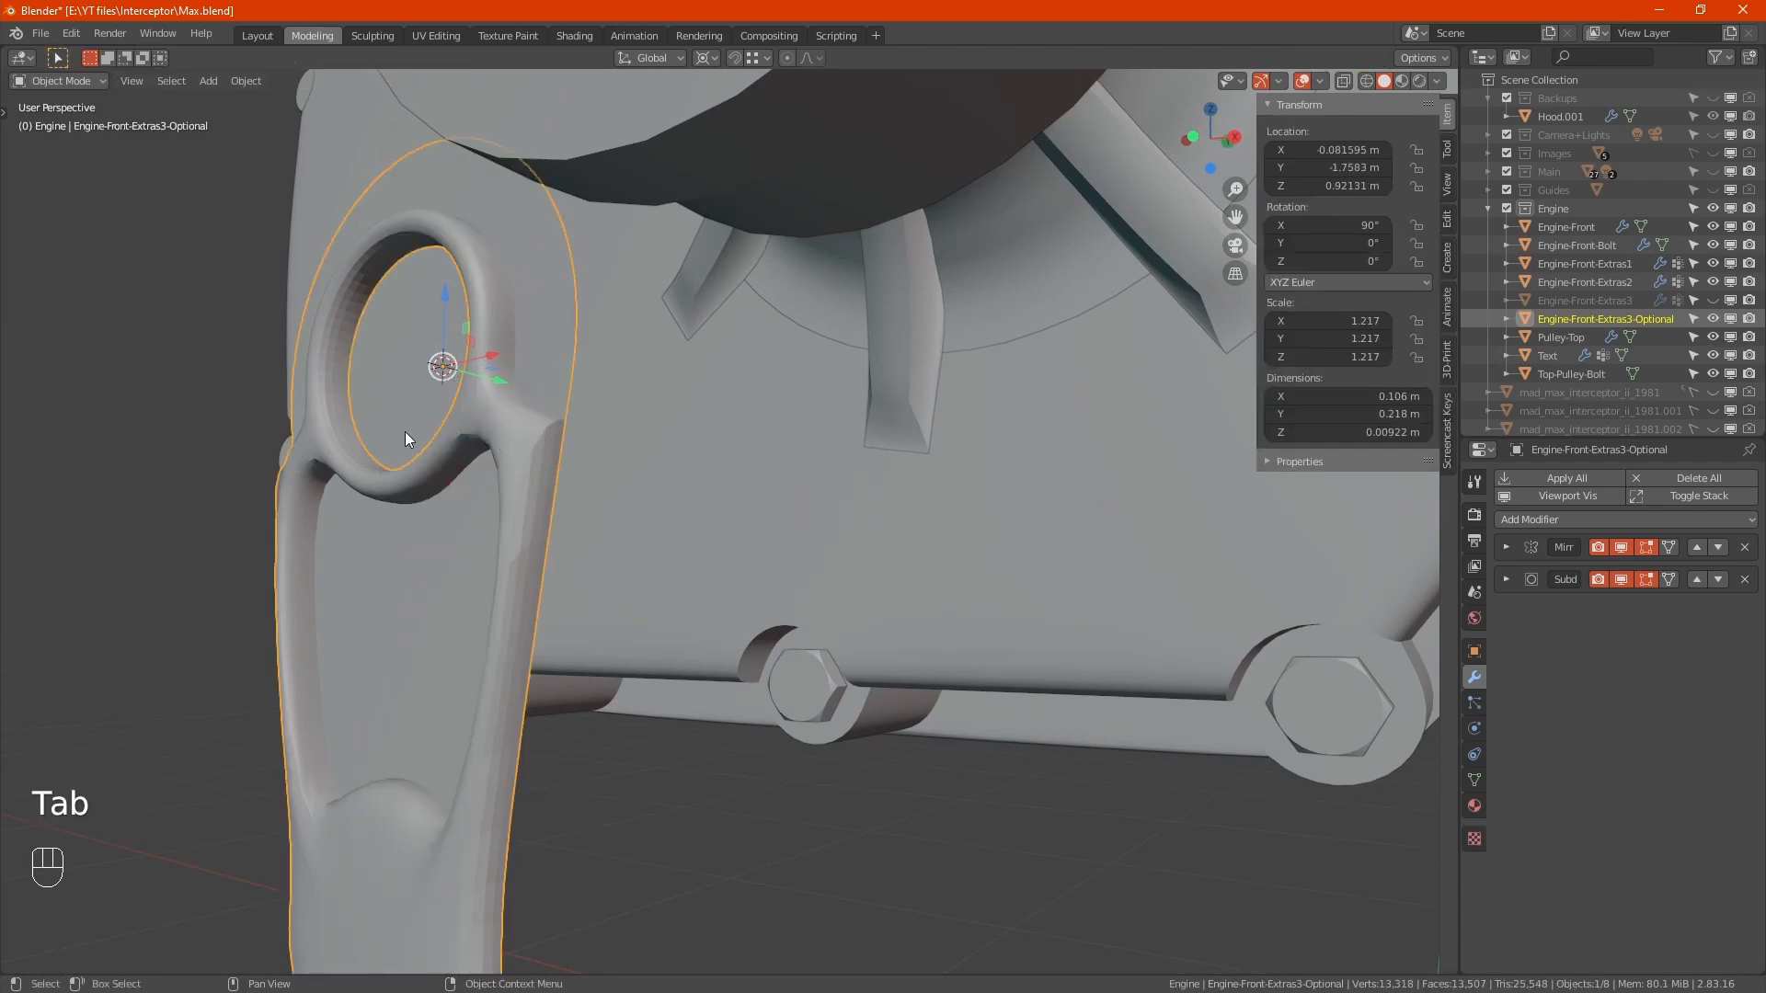
{"action": "right_click", "coordinate": [405, 432]}
{"action": "left_click", "coordinate": [401, 432]}
{"action": "key", "text": "Tab"}
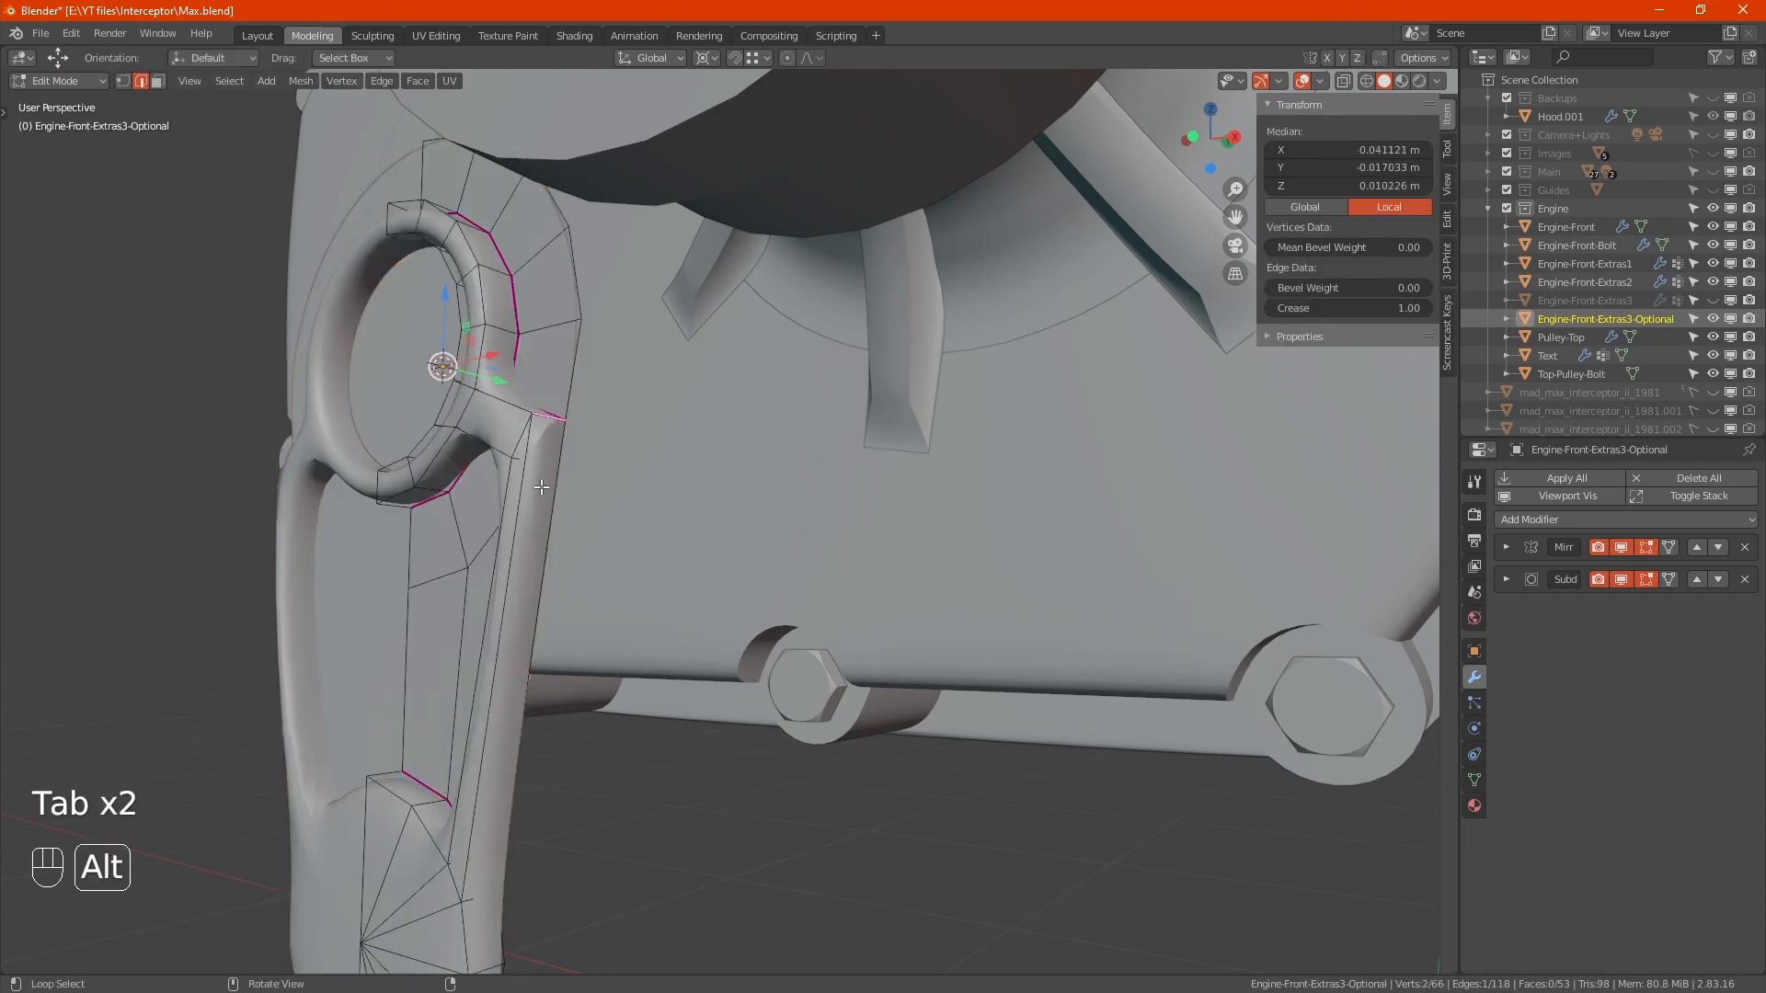
Step: Set a crease of 1 on the short depth edge at the recess's outer upper corner
{"action": "middle_click_drag", "start_coordinate": [570, 487], "coordinate": [515, 471]}
{"action": "key", "text": "alt+z"}
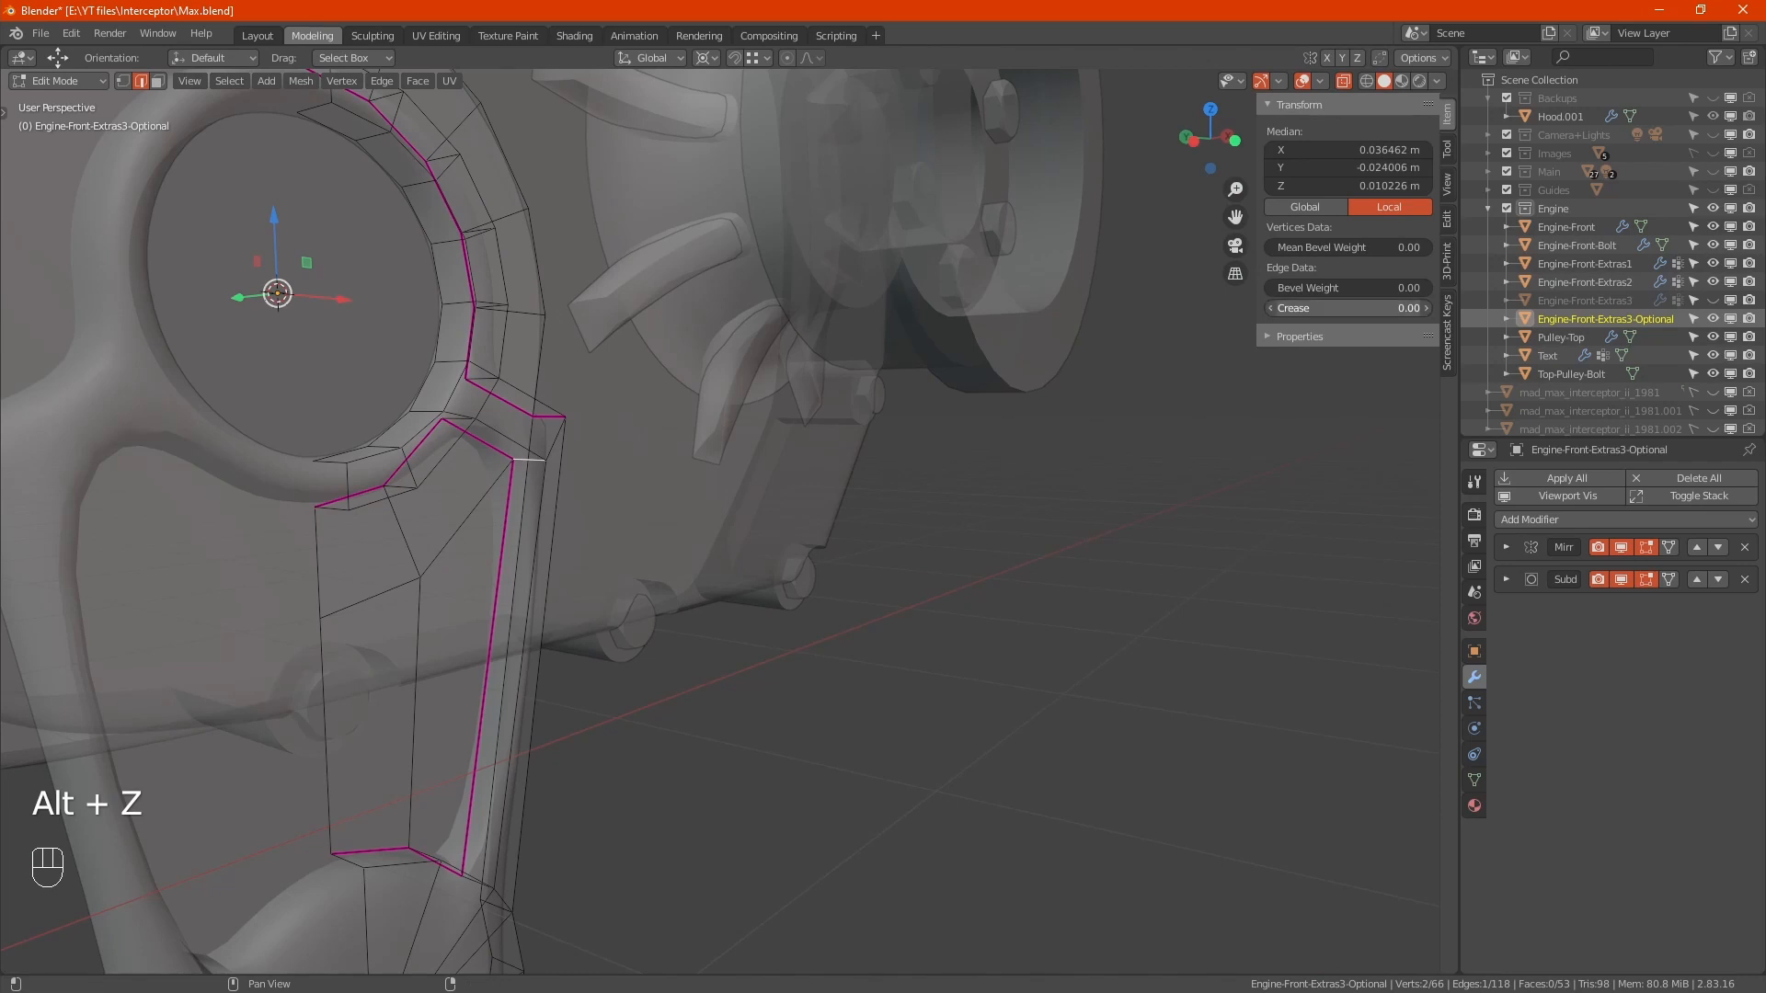
{"action": "left_click_drag", "start_coordinate": [1315, 308], "coordinate": [1412, 308]}
{"action": "key", "text": "alt+z"}
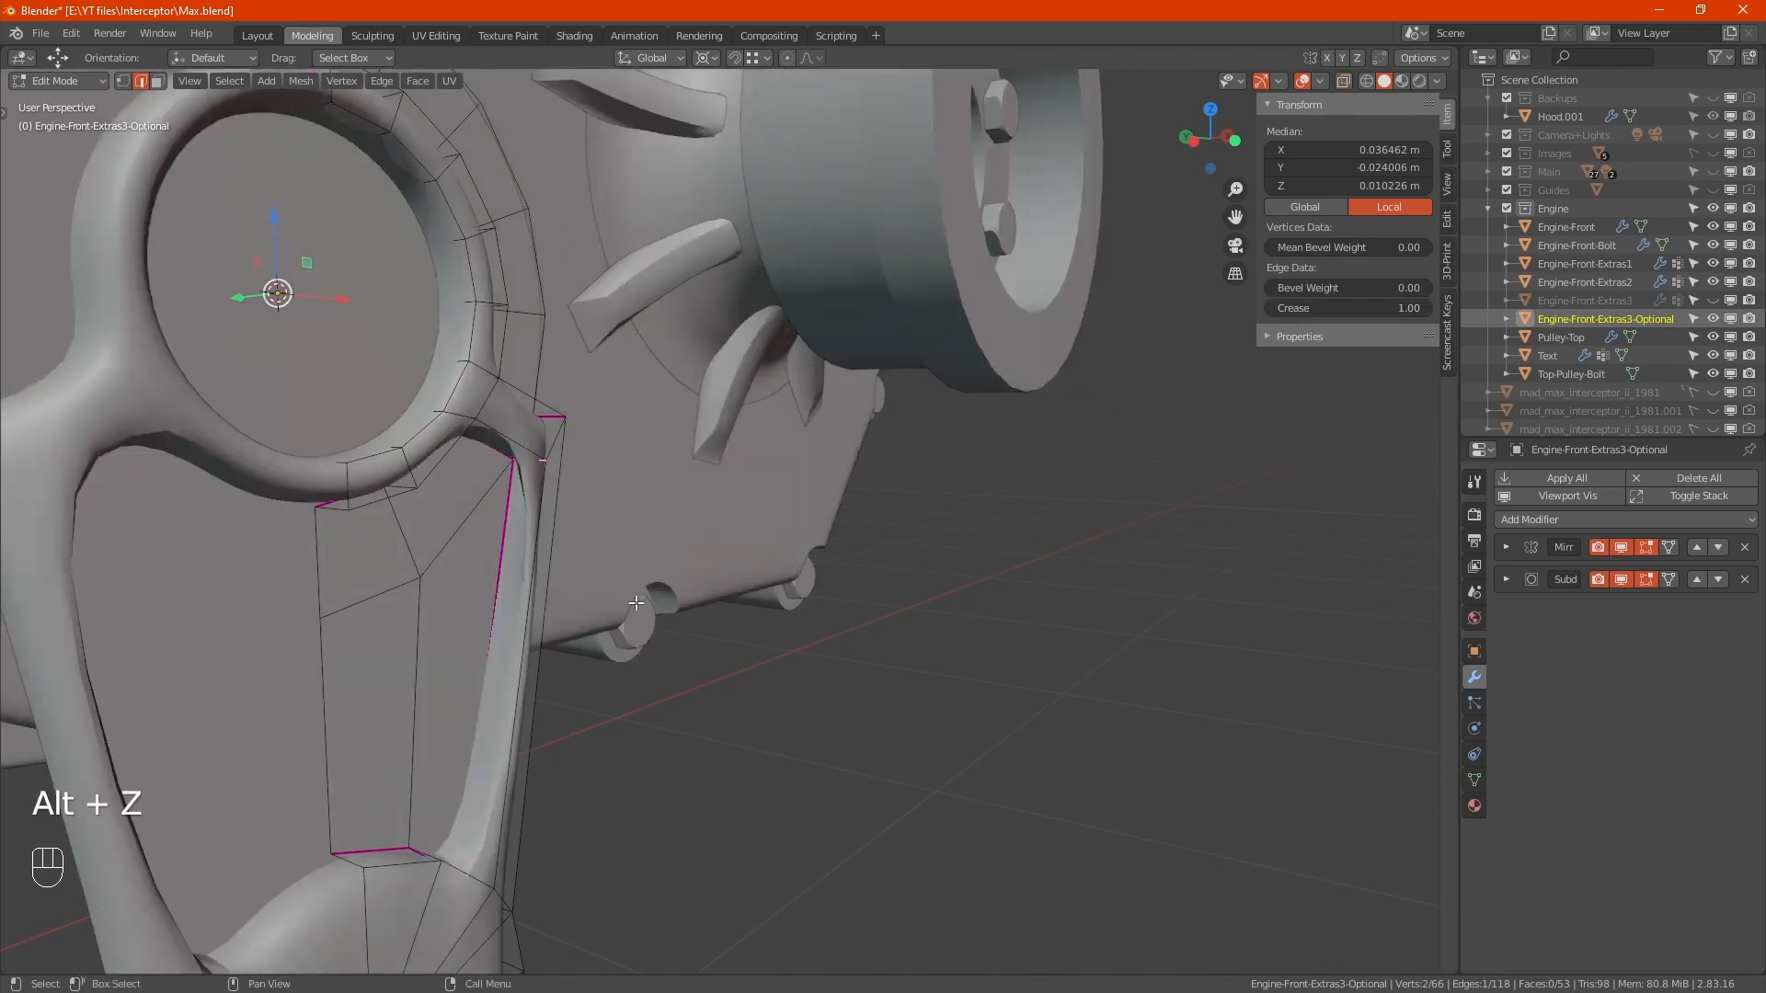
{"action": "mouse_move", "coordinate": [559, 465]}
{"action": "middle_mouse_down"}
{"action": "mouse_move", "coordinate": [616, 458]}
{"action": "mouse_move", "coordinate": [556, 456]}
{"action": "middle_mouse_up"}
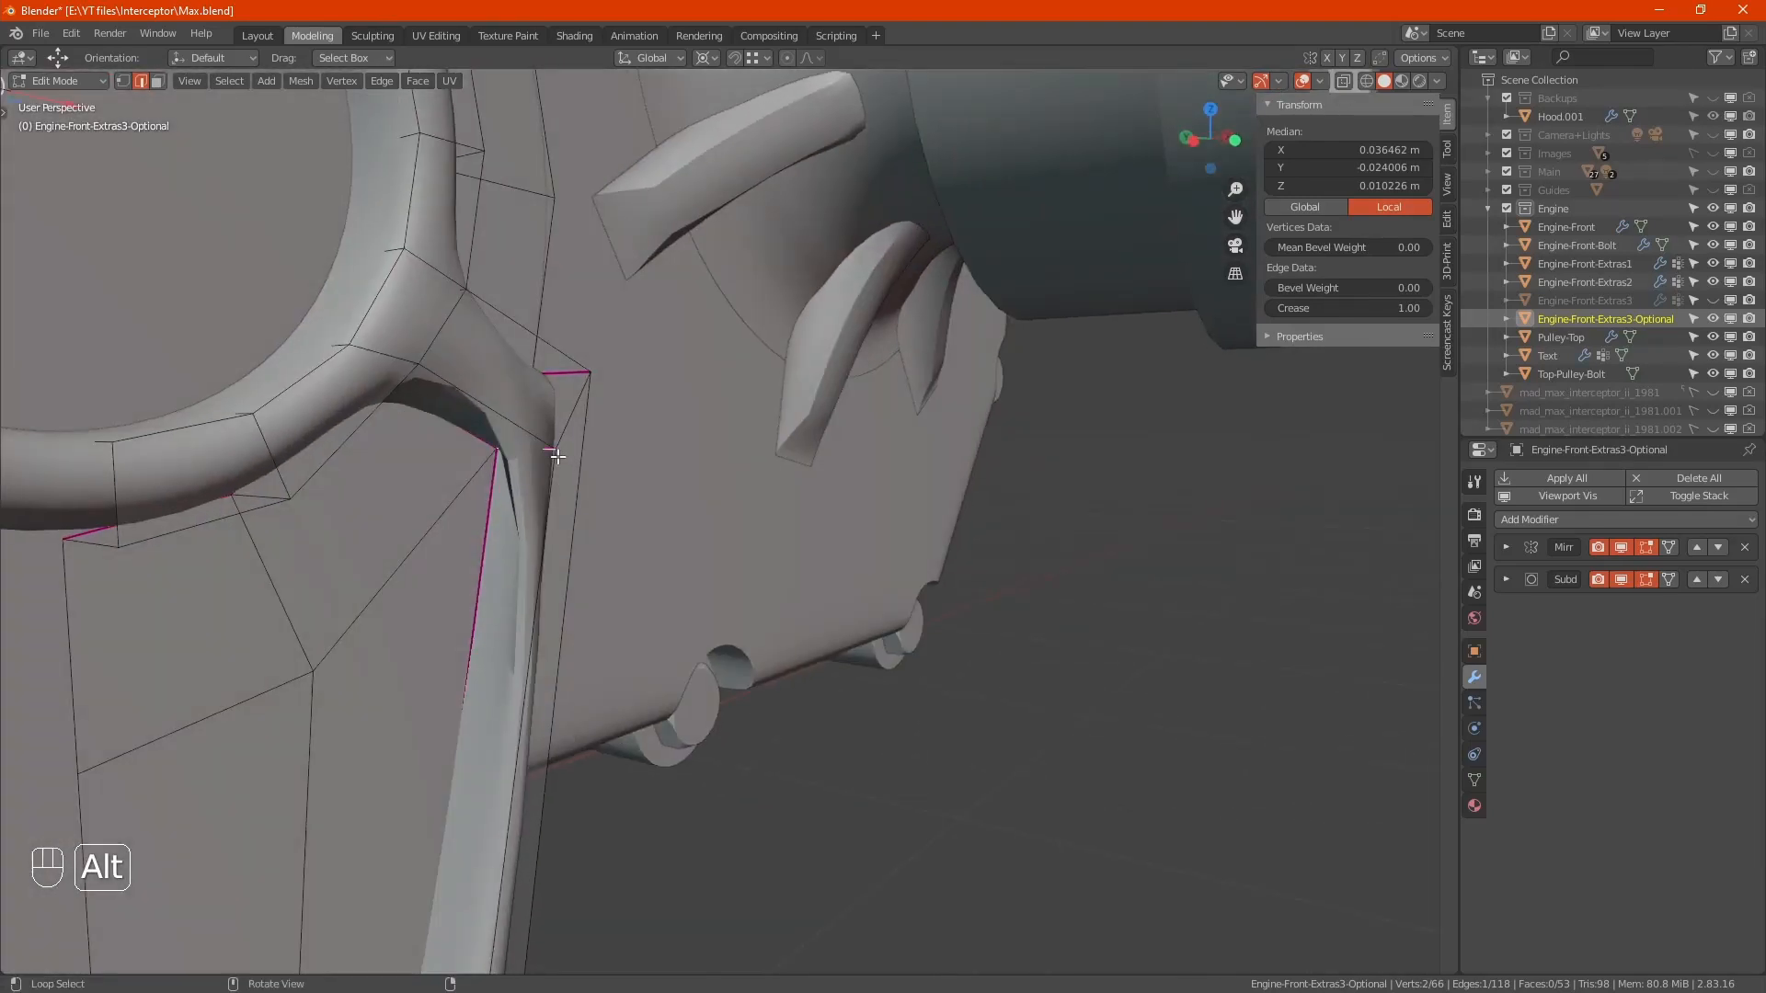
Step: Set a crease of 1 on the short front edge joining the recess's upper outer corner to the outer strip corner
{"action": "left_click", "coordinate": [573, 411]}
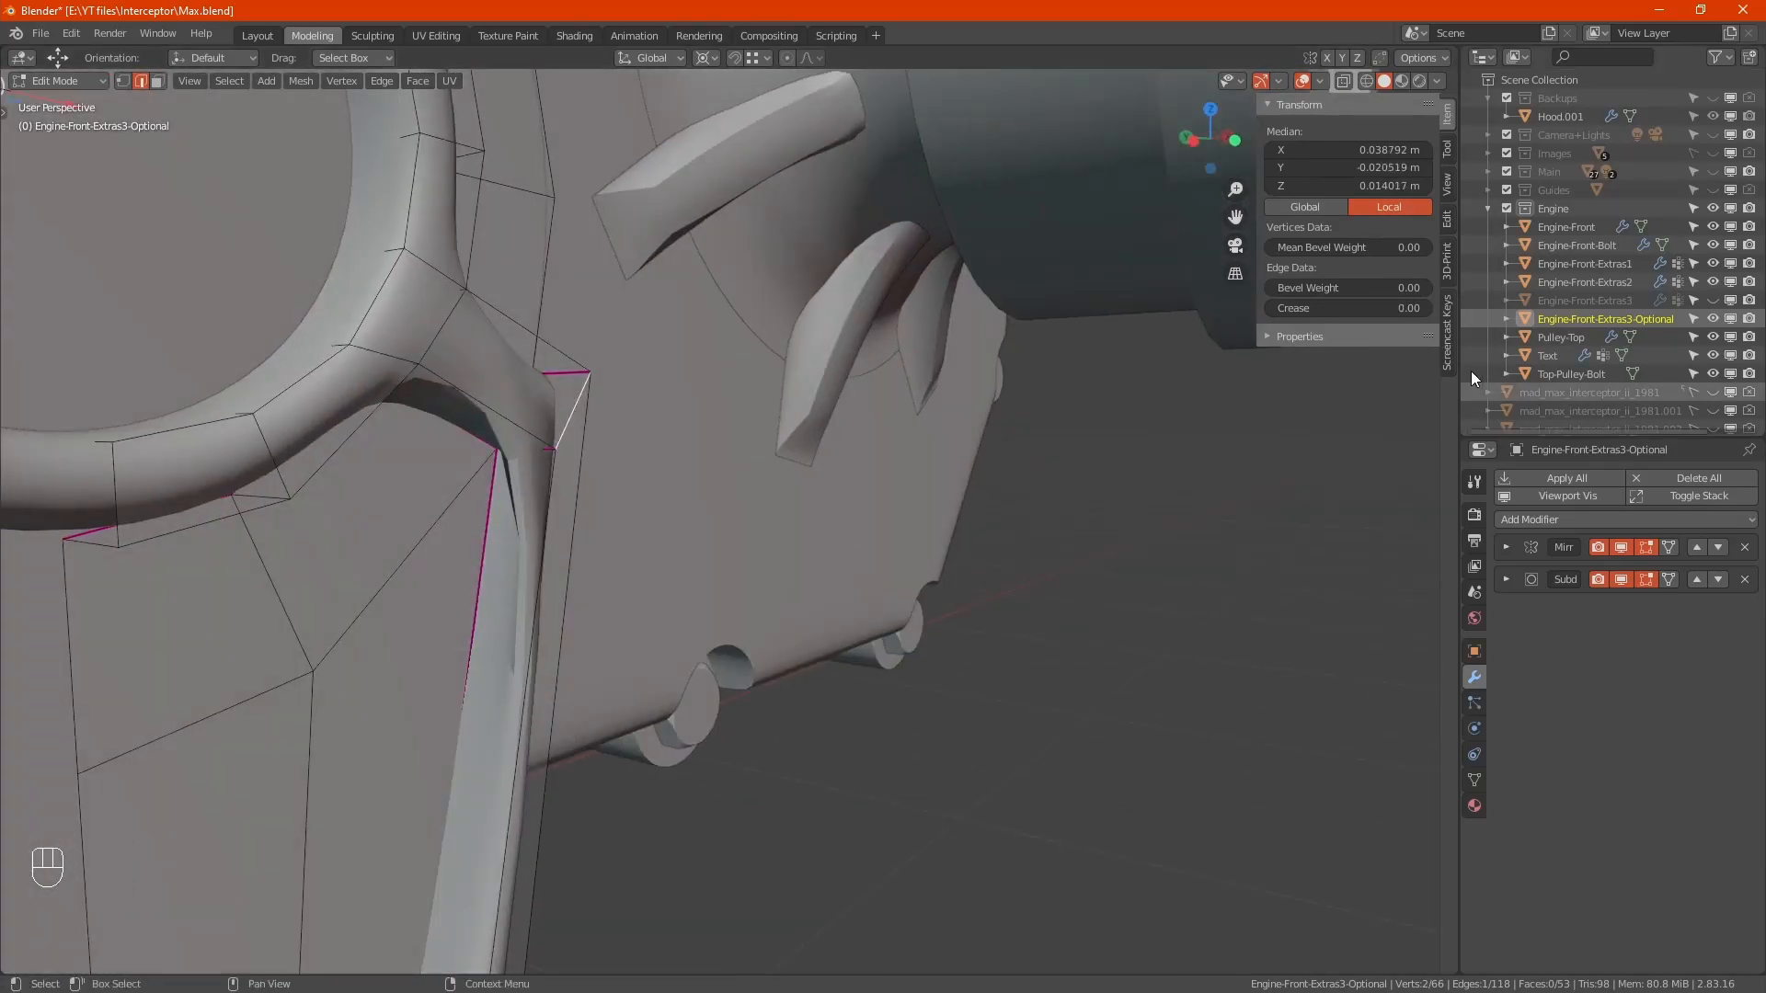
{"action": "left_click", "coordinate": [1351, 314]}
{"action": "type", "text": "1"}
{"action": "key", "text": "Return"}
Step: Set a crease of 1 on the front edge loops around the ring, its hole, the recess and the outer strip
{"action": "middle_click_drag", "start_coordinate": [686, 561], "coordinate": [598, 535], "text": "alt"}
{"action": "left_click", "coordinate": [511, 327], "text": "alt+shift"}
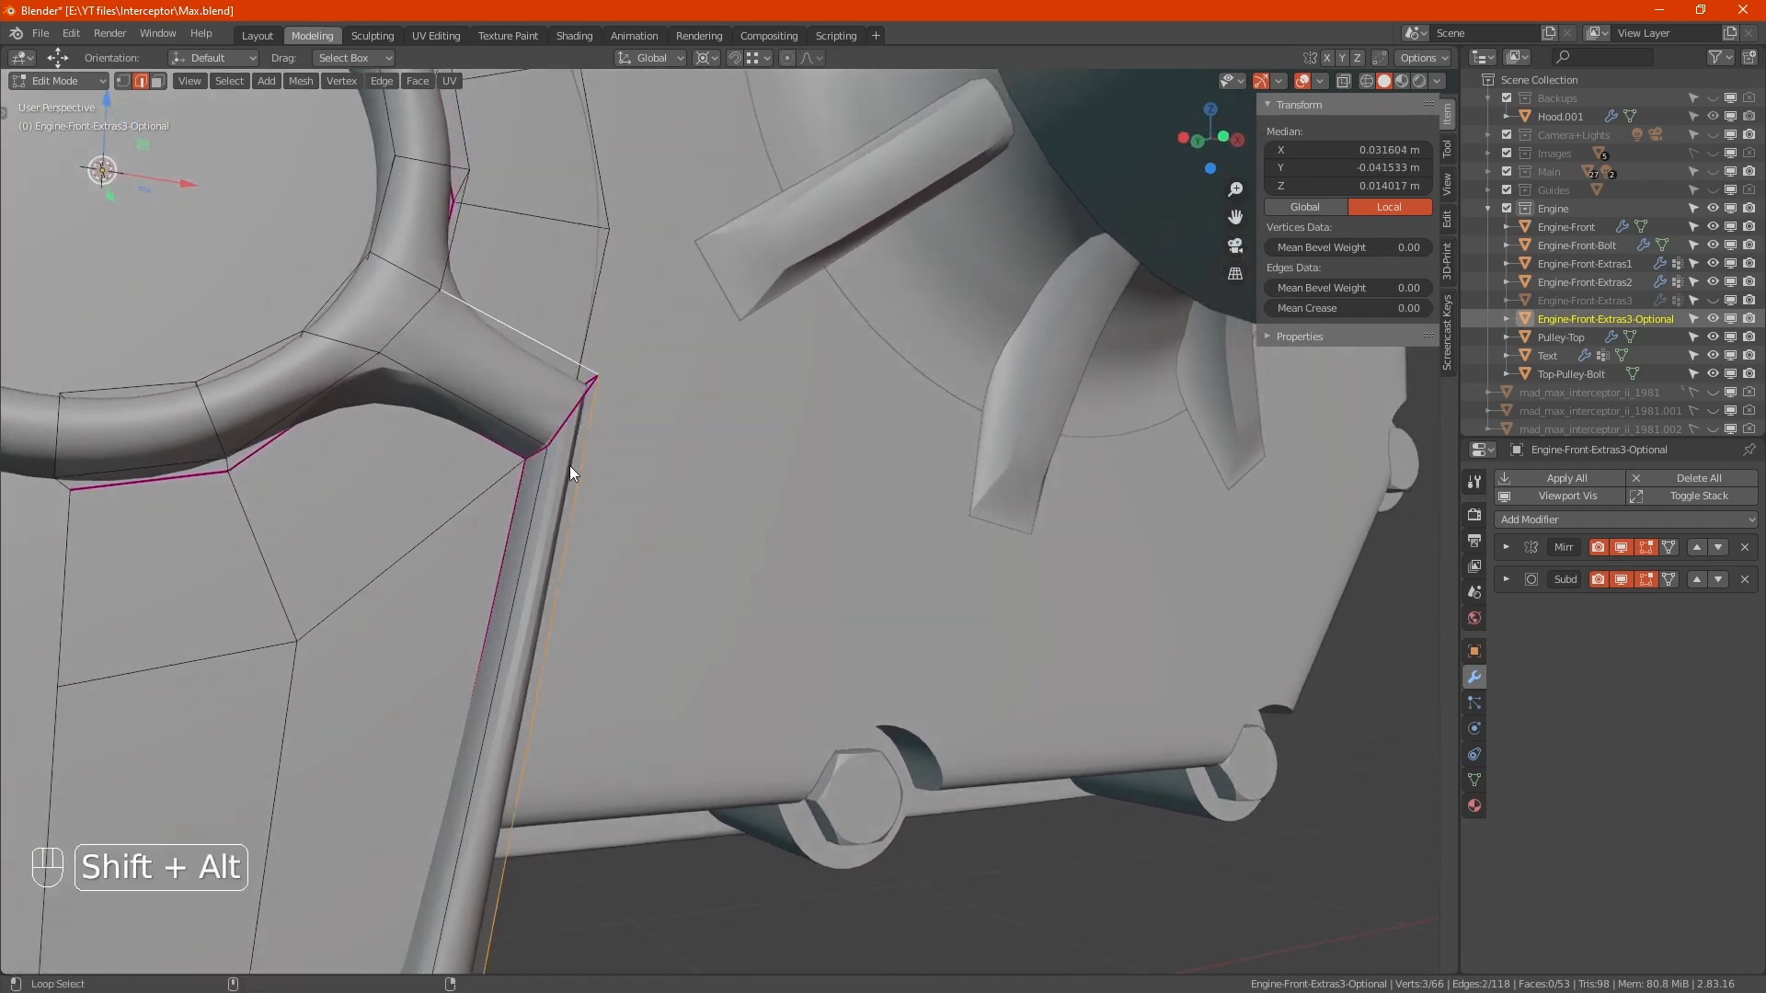
{"action": "left_click", "coordinate": [543, 480], "text": "alt+shift"}
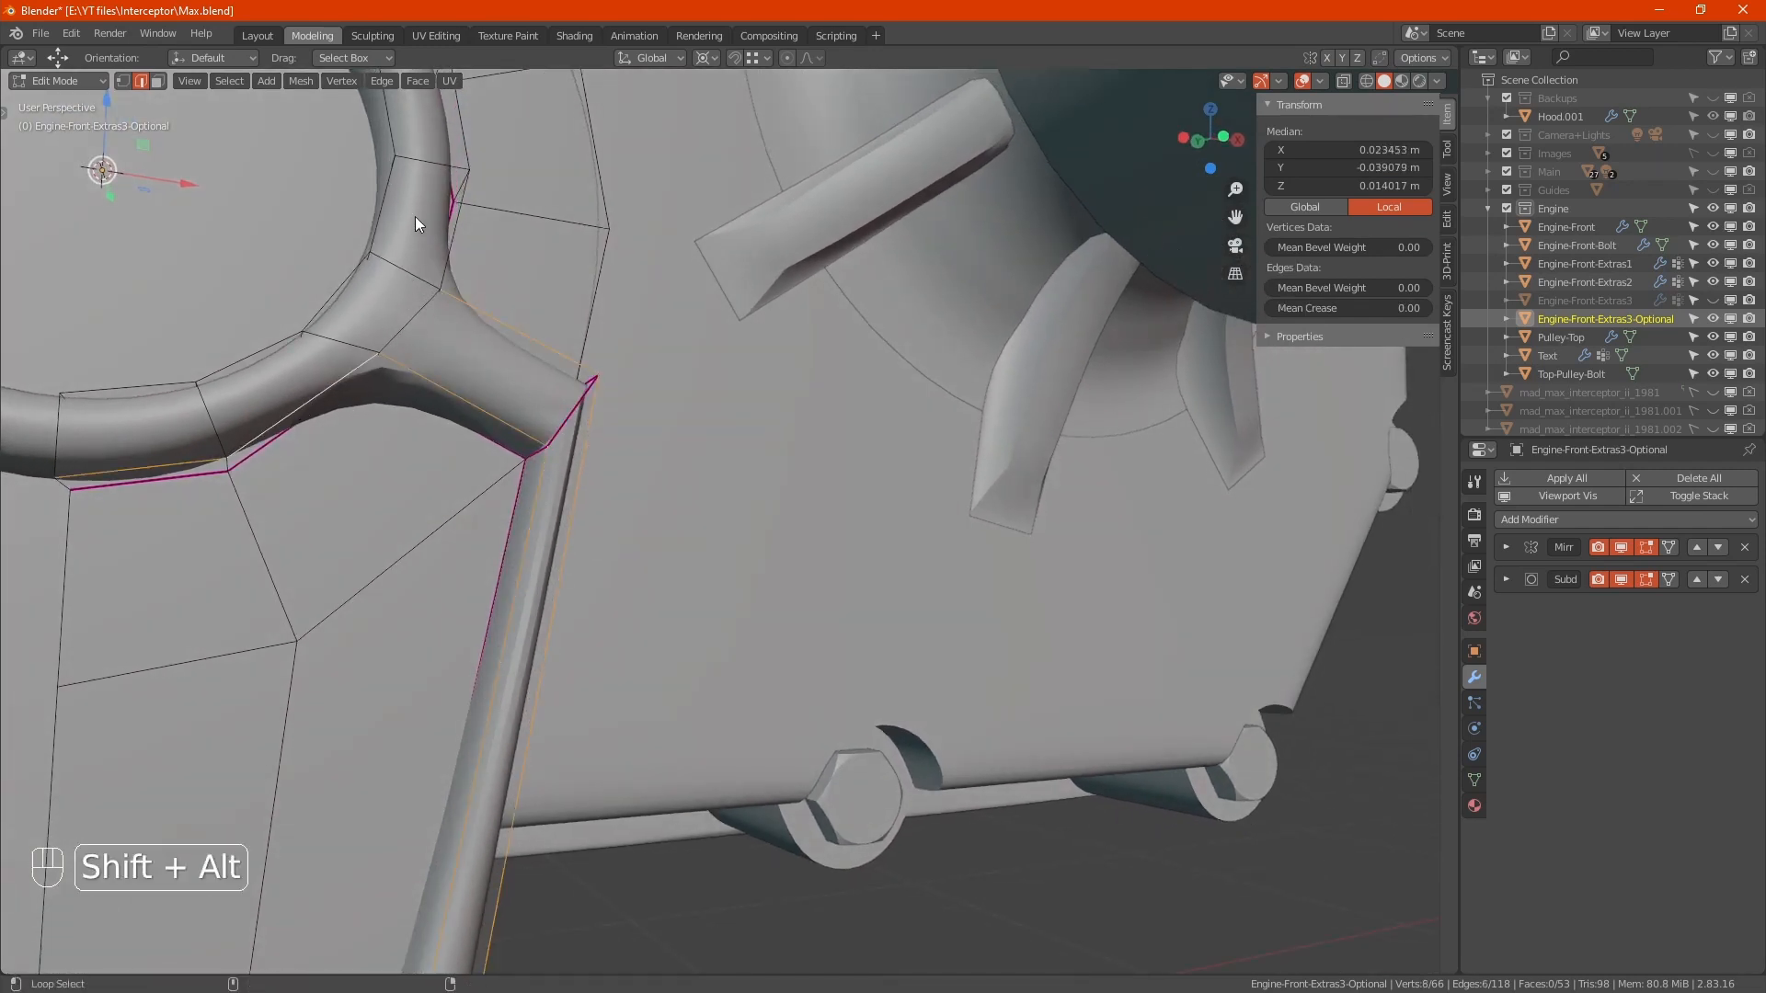
{"action": "left_click", "coordinate": [457, 228], "text": "alt+shift"}
{"action": "middle_click_drag", "start_coordinate": [544, 250], "coordinate": [588, 465]}
{"action": "scroll", "coordinate": [486, 413], "scroll_direction": "down", "scroll_amount": 3}
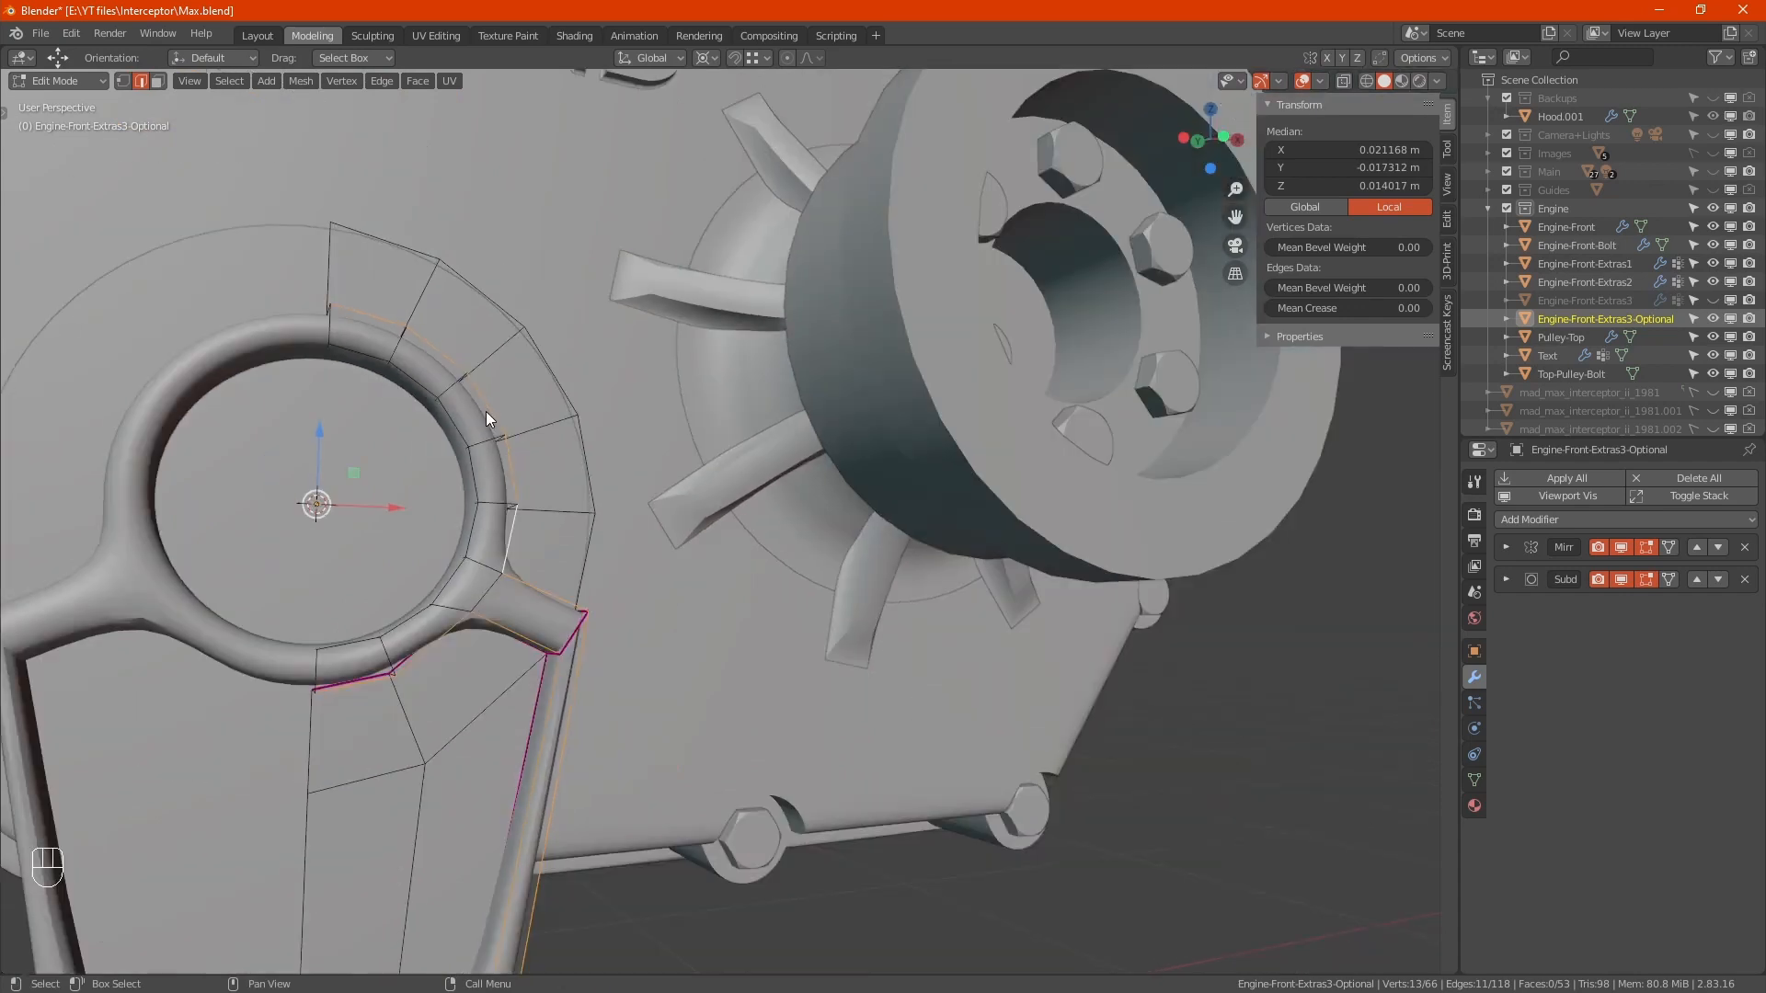
{"action": "middle_click_drag", "start_coordinate": [476, 521], "coordinate": [507, 641], "text": "alt"}
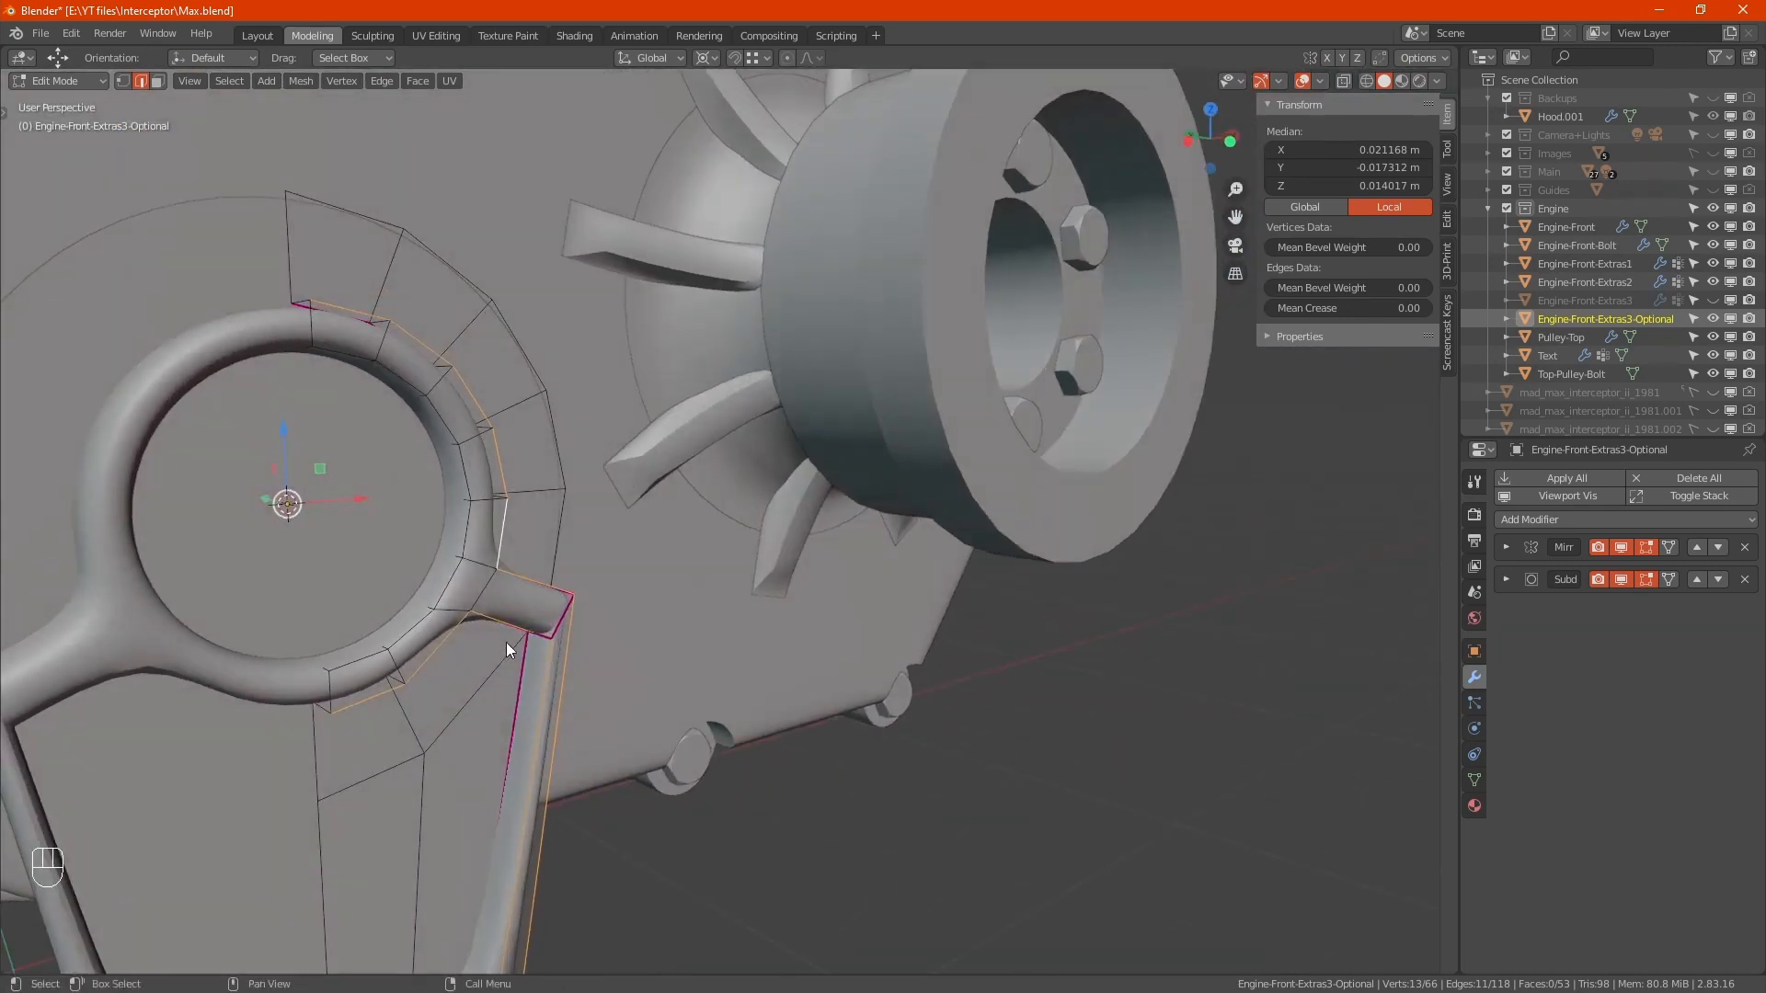
{"action": "left_click", "coordinate": [421, 631], "text": "alt+shift"}
{"action": "left_click", "coordinate": [1362, 309]}
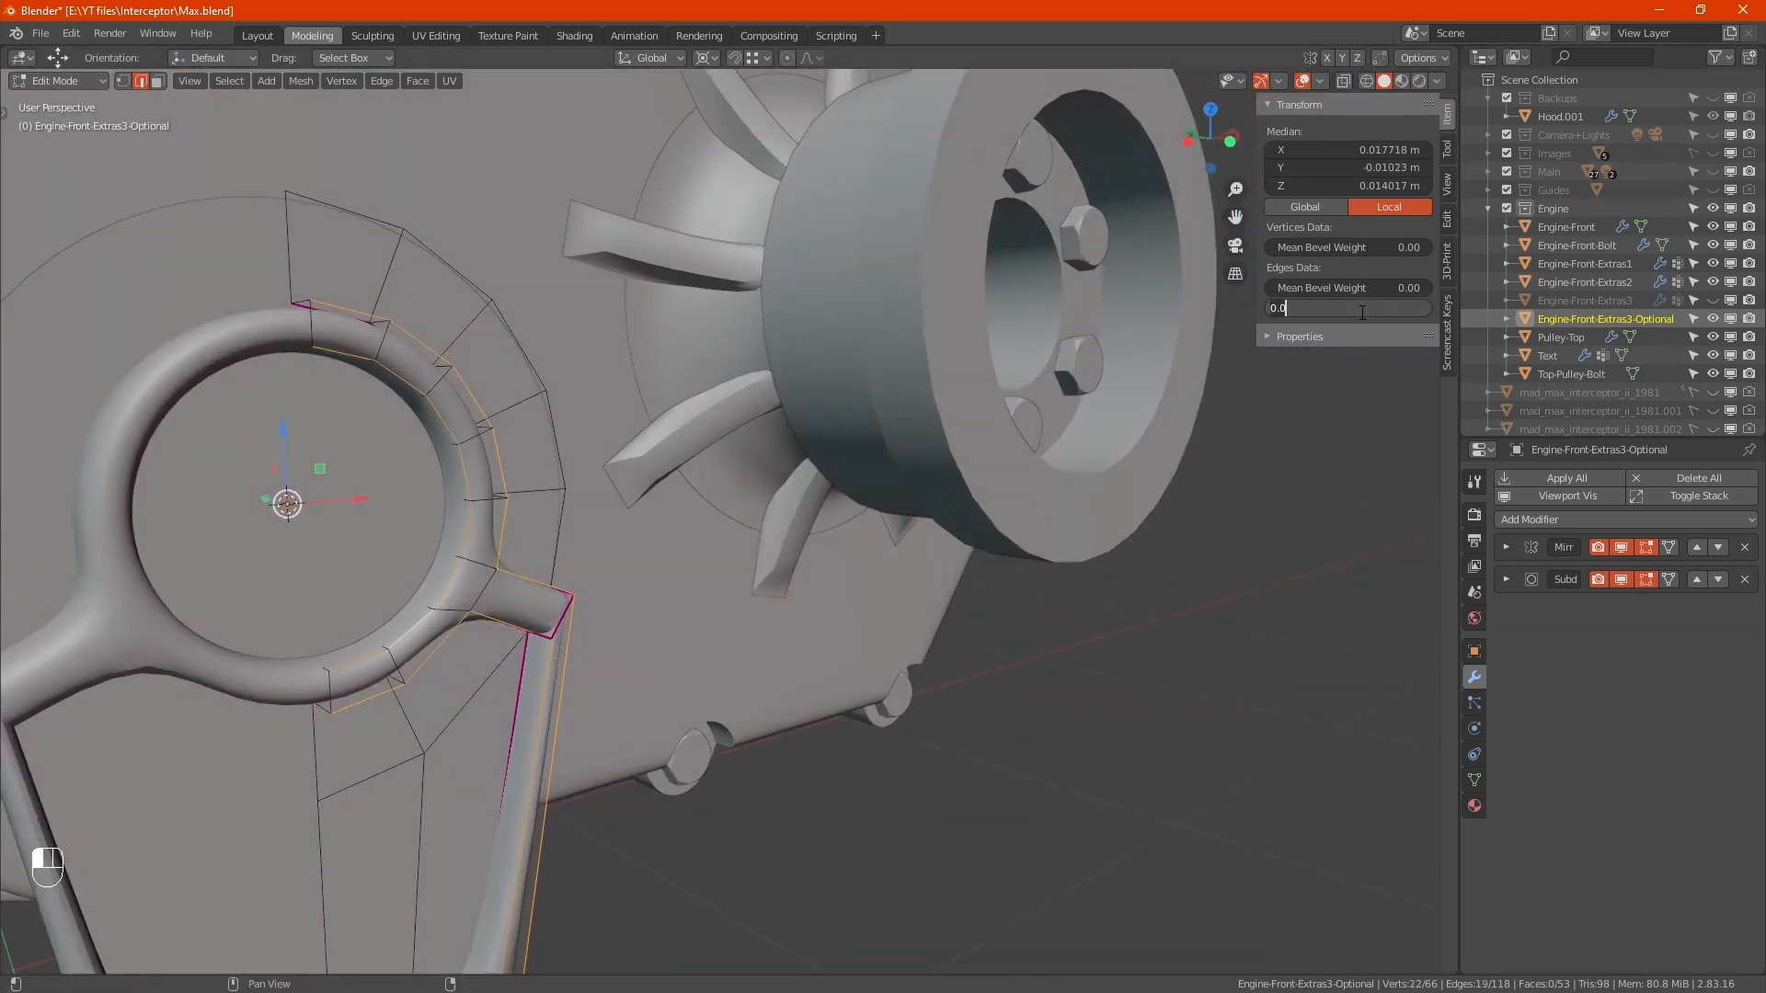
{"action": "type", "text": "1"}
{"action": "key", "text": "Return"}
{"action": "key", "text": "Tab"}
{"action": "scroll", "coordinate": [680, 655], "scroll_direction": "up", "scroll_amount": 1}
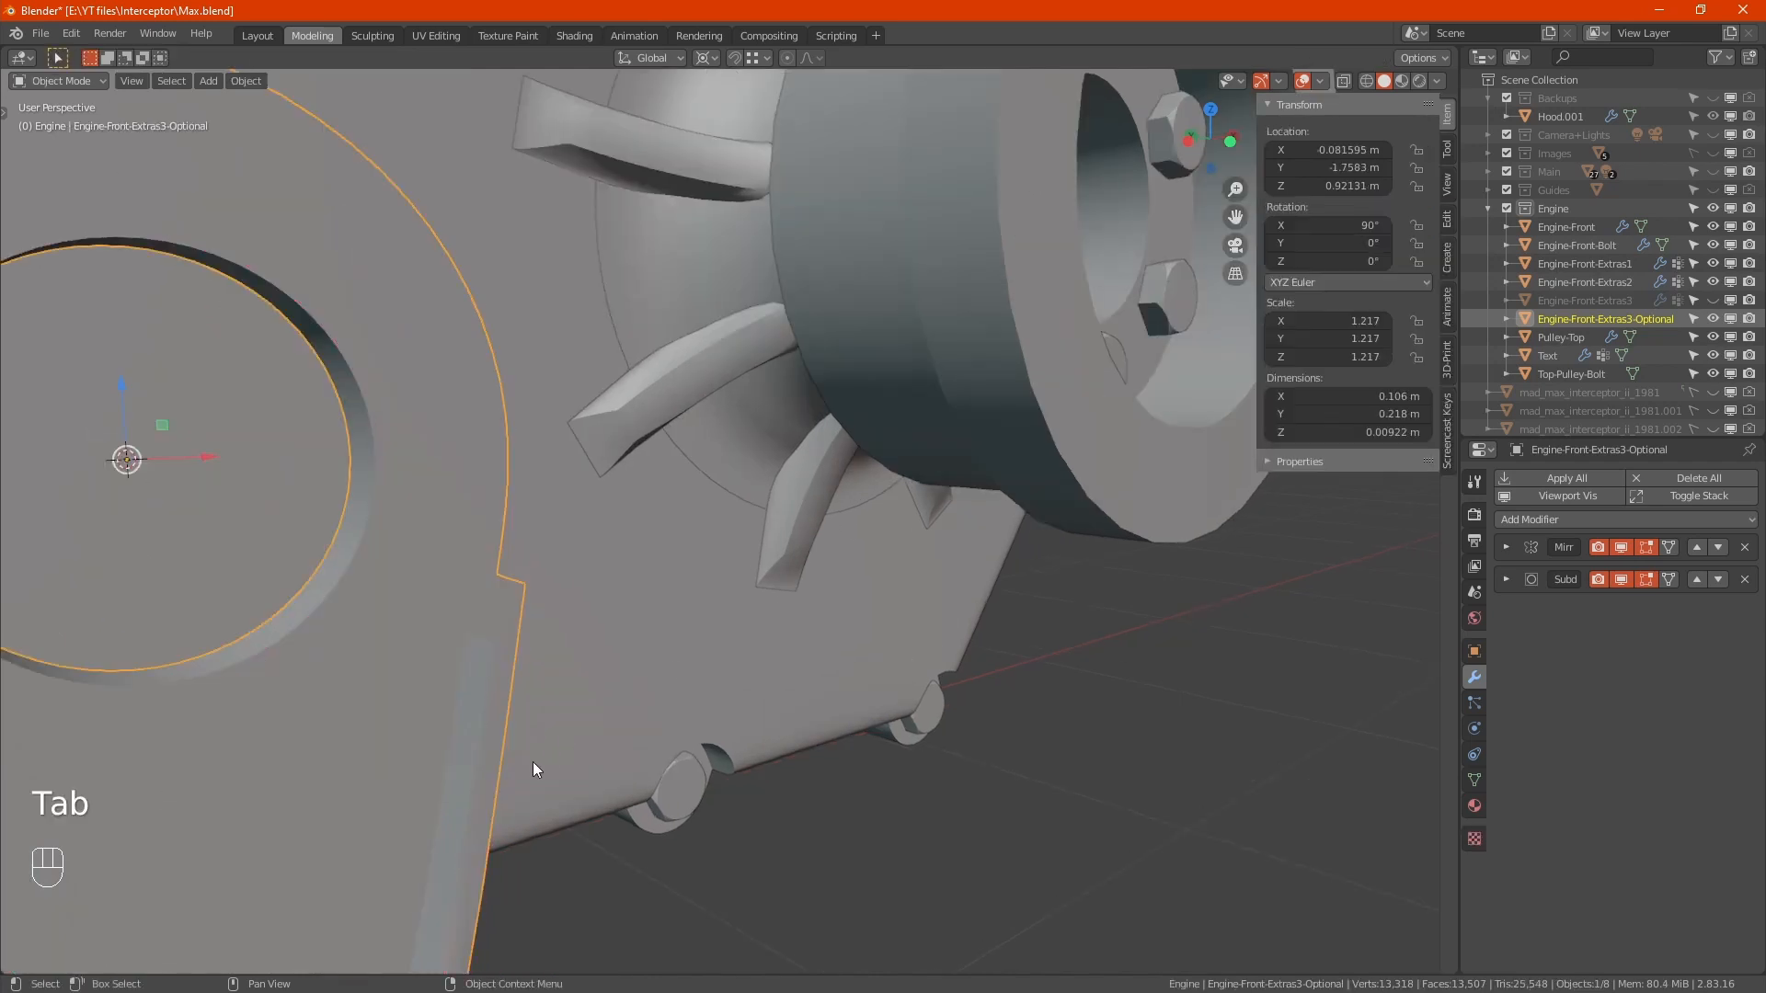
{"action": "middle_click_drag", "start_coordinate": [532, 761], "coordinate": [542, 699]}
{"action": "scroll", "coordinate": [605, 502], "scroll_direction": "down", "scroll_amount": 2}
Step: Set a crease of 1 on the lobe's outer front outline and its upper arc beside the recess
{"action": "key", "text": "Tab"}
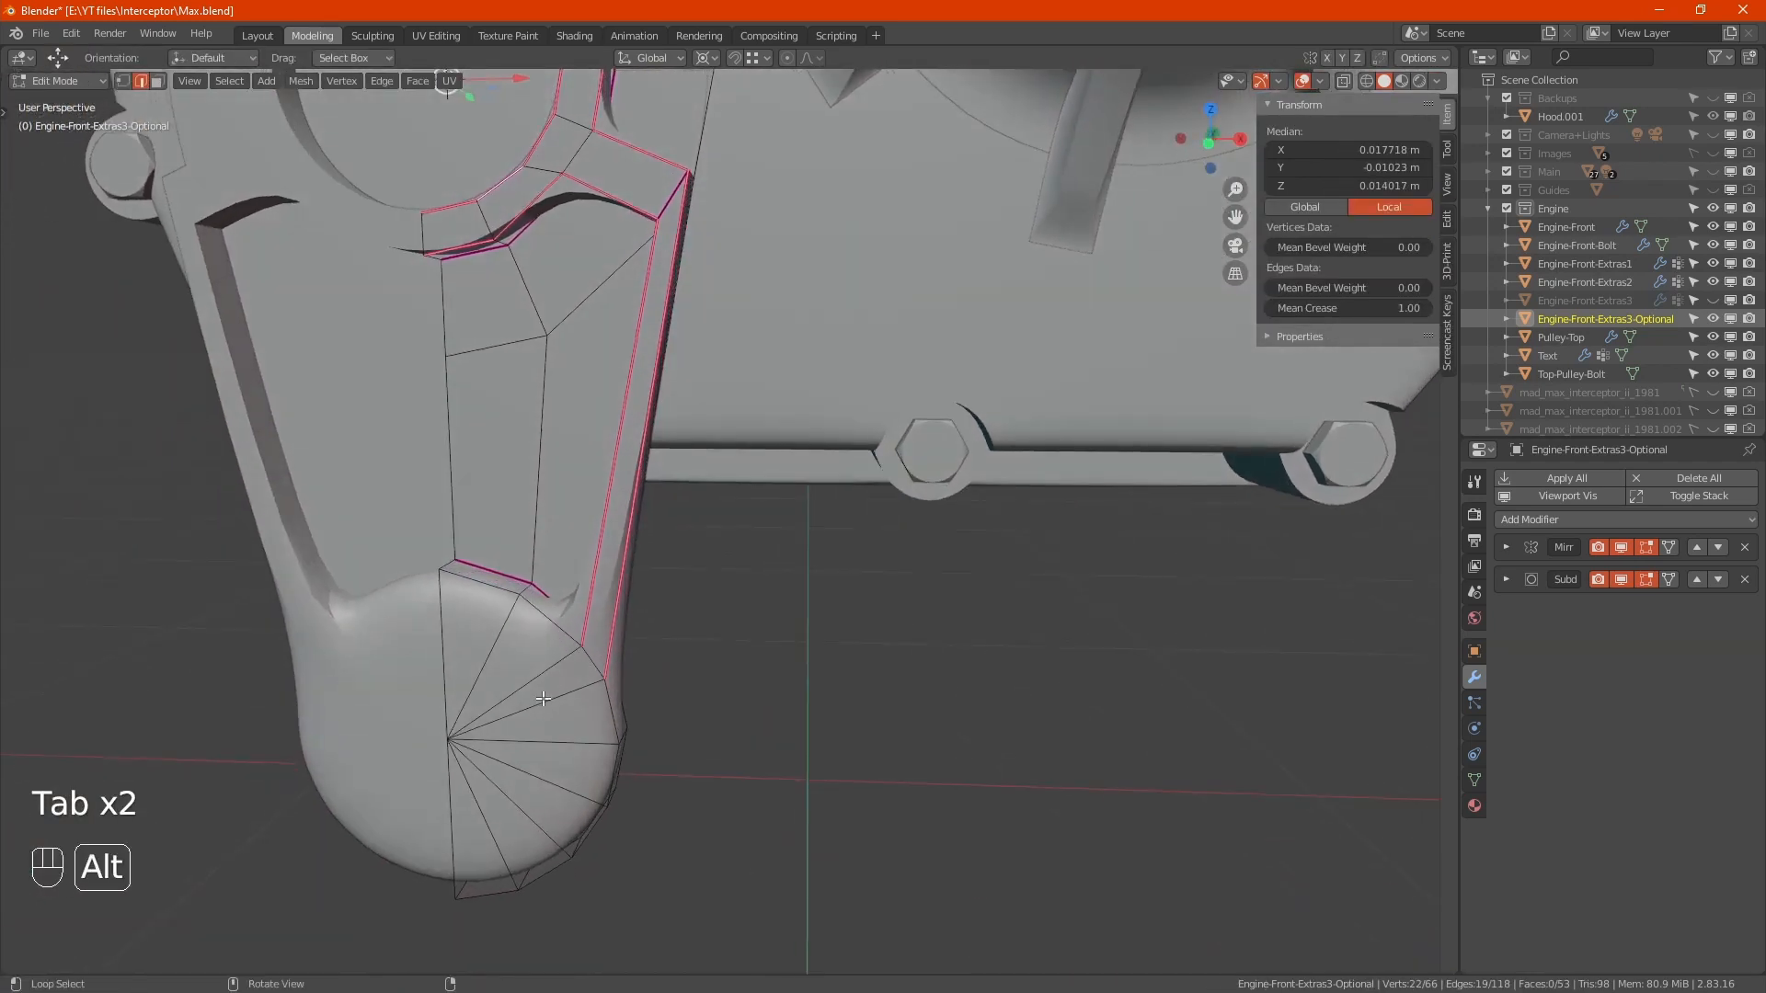
{"action": "left_click", "coordinate": [611, 724], "text": "alt"}
{"action": "left_click", "coordinate": [568, 649], "text": "alt+shift"}
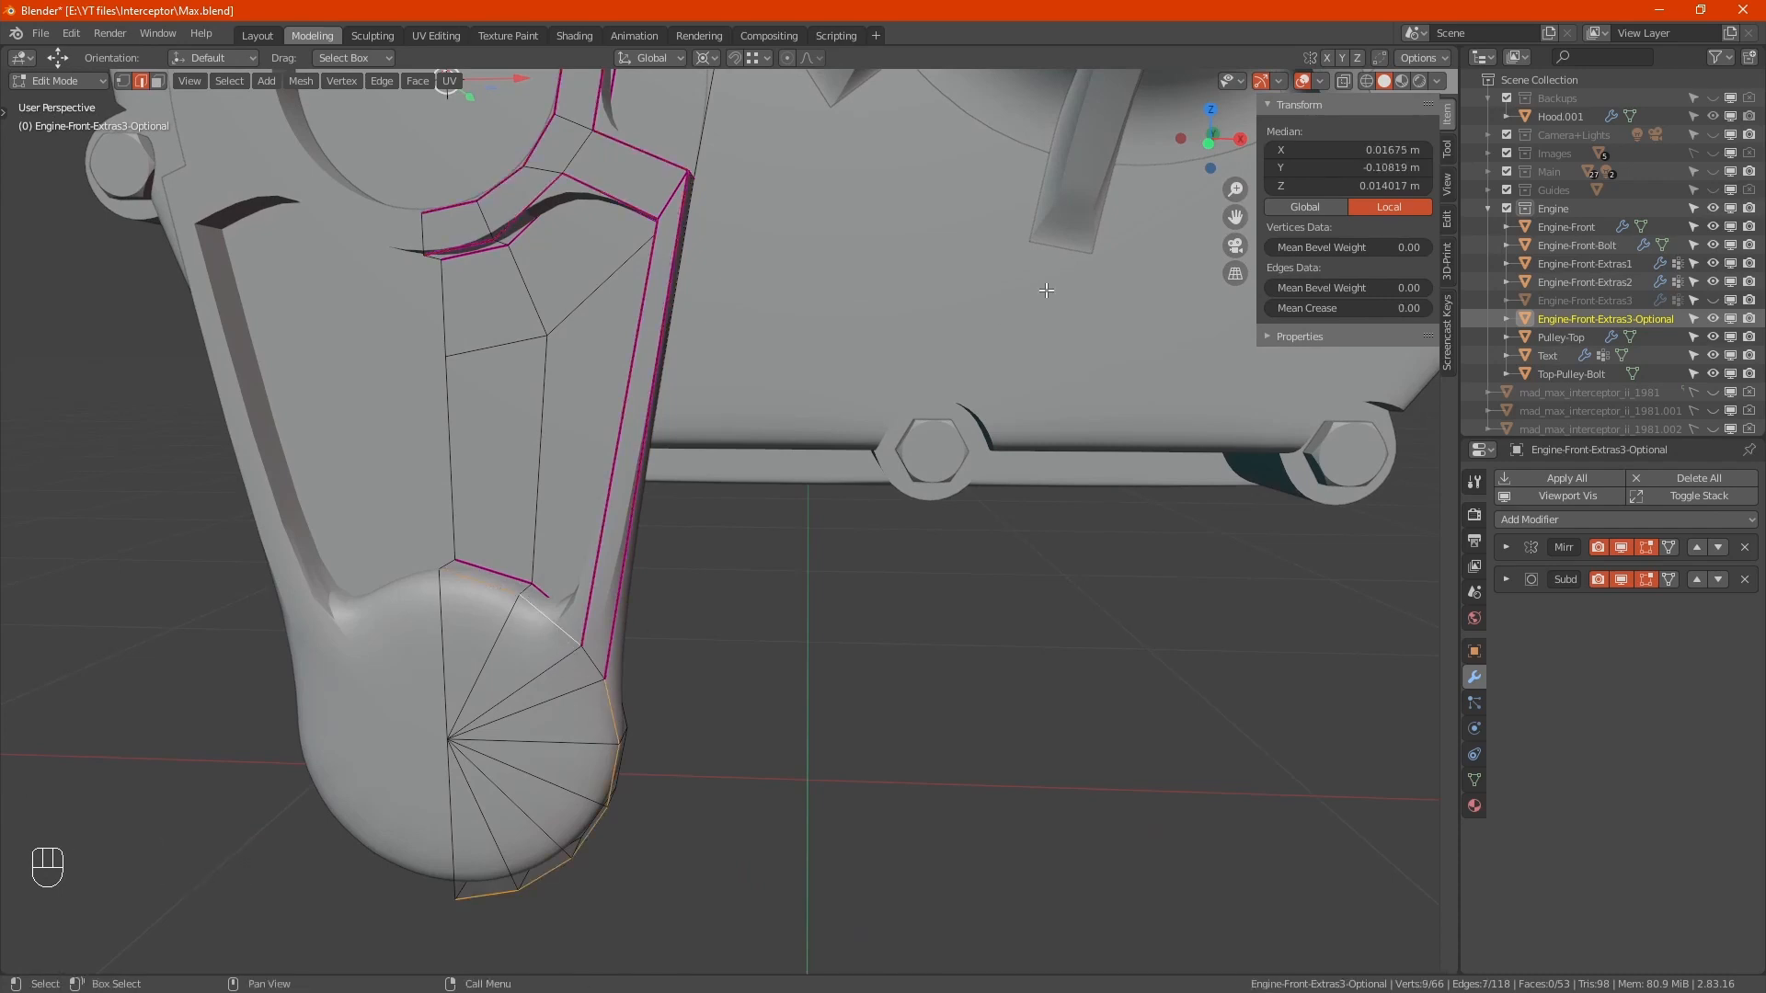
{"action": "left_click", "coordinate": [1288, 308]}
{"action": "key", "text": "Return"}
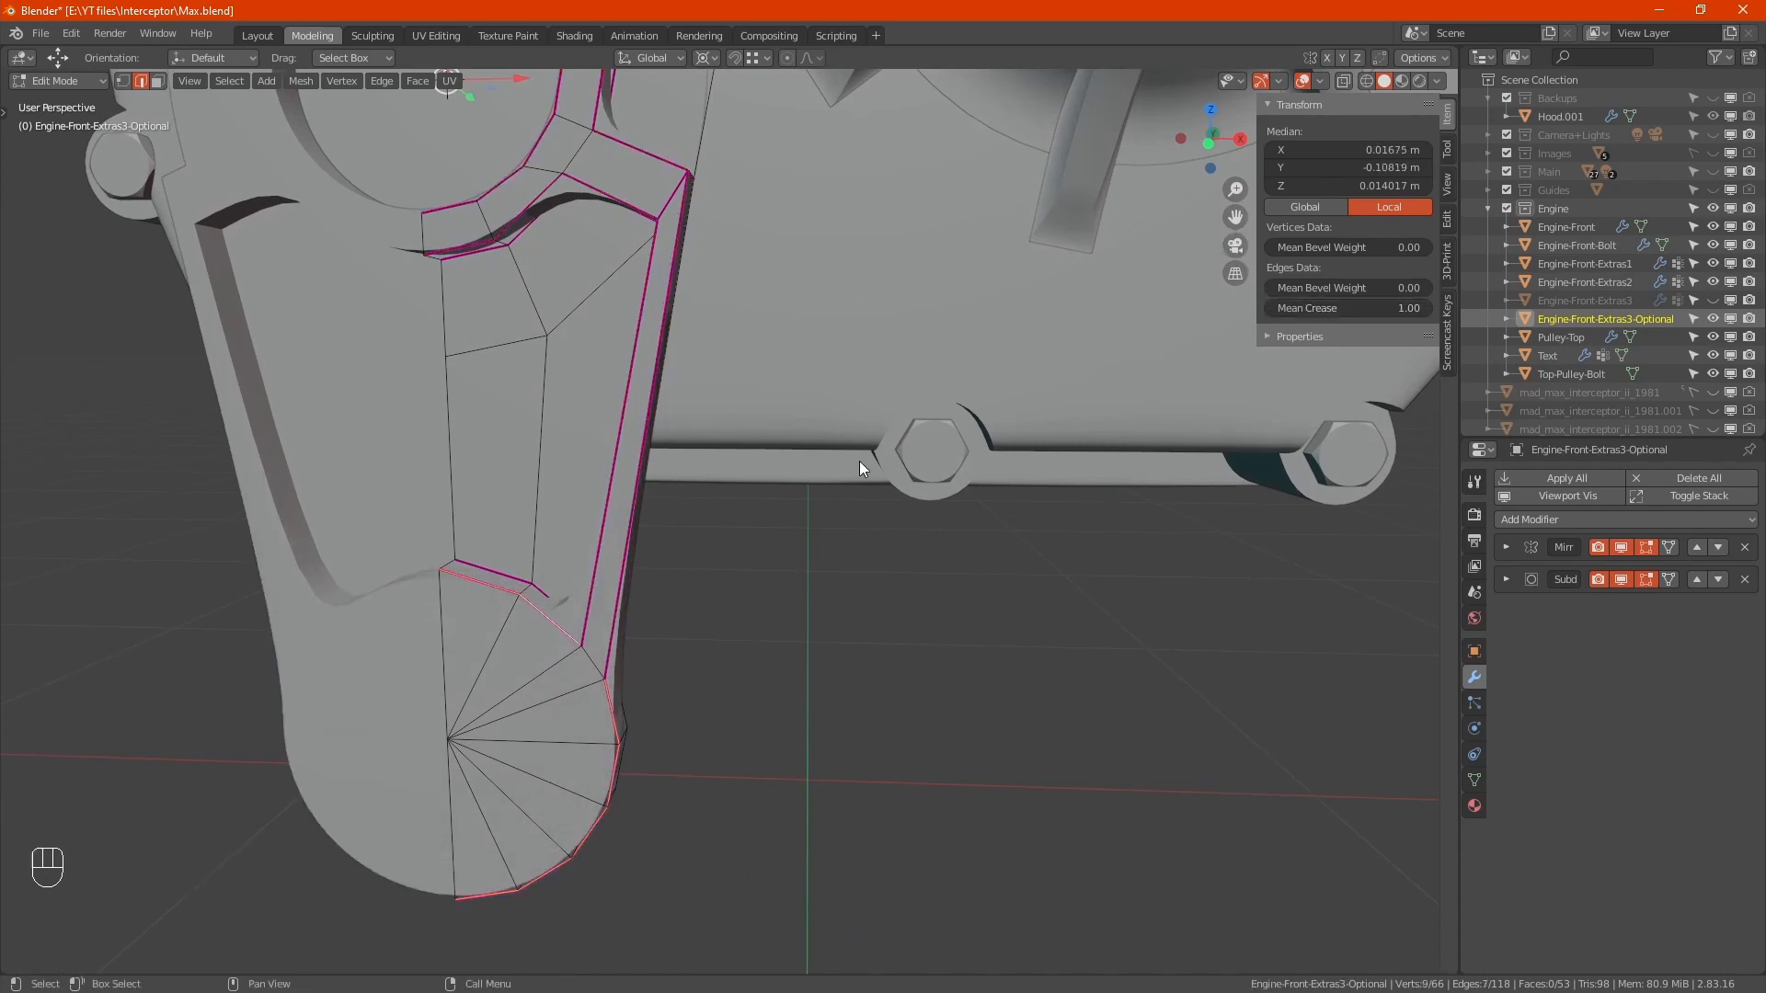
Step: Set a crease of 1 on the short depth edge at the recess's lower outer corner beside the lobe
{"action": "key", "text": "alt+z"}
{"action": "mouse_move", "coordinate": [594, 638]}
{"action": "middle_mouse_down"}
{"action": "mouse_move", "coordinate": [593, 665]}
{"action": "mouse_move", "coordinate": [567, 659]}
{"action": "middle_mouse_up"}
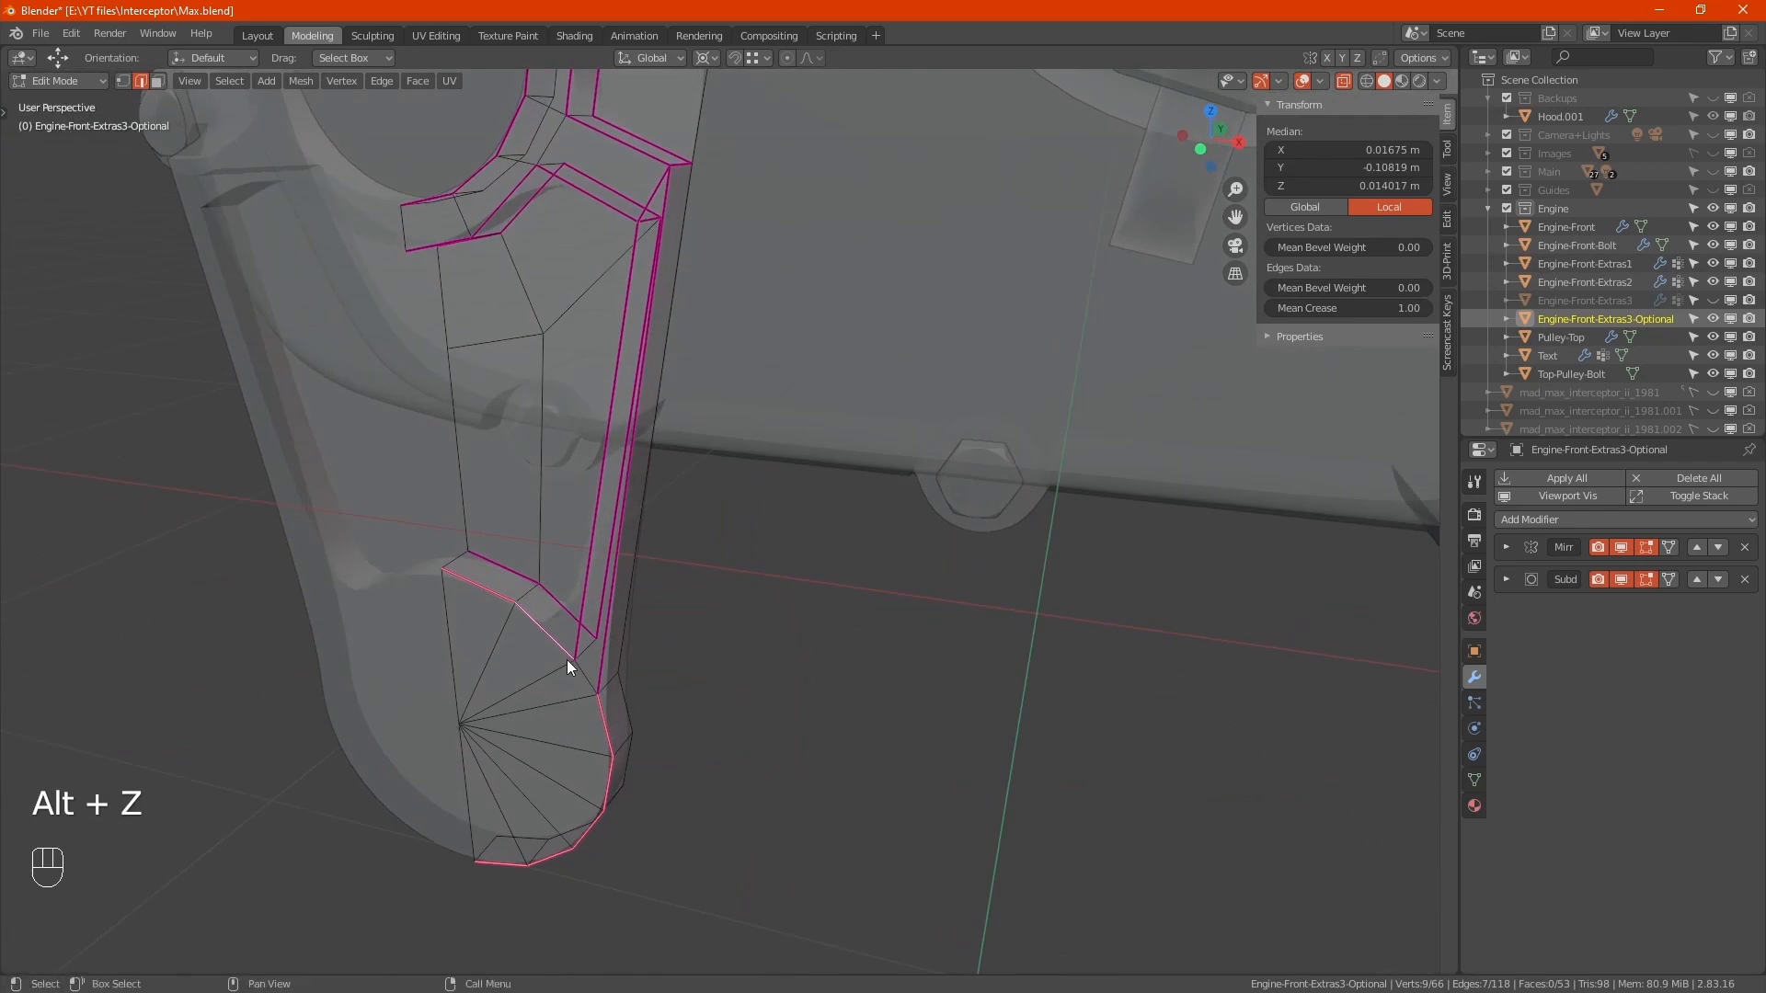
{"action": "left_click", "coordinate": [586, 646]}
{"action": "left_click", "coordinate": [1338, 307]}
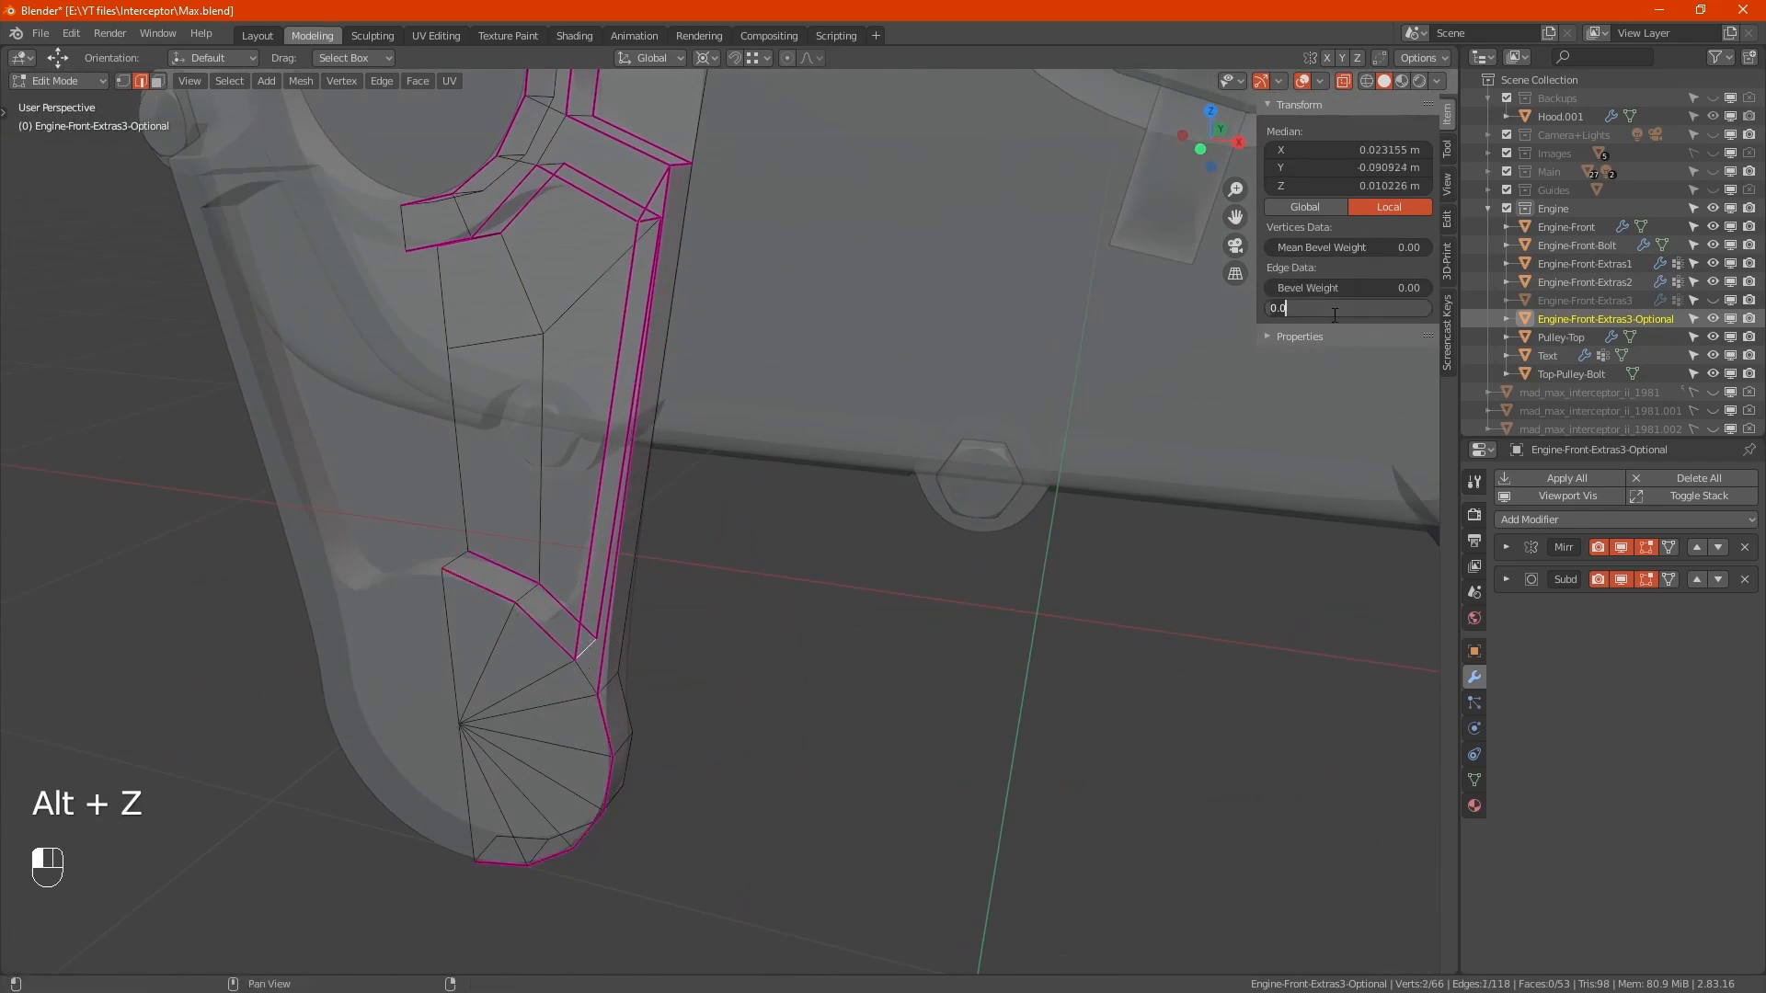
{"action": "key", "text": "Return"}
{"action": "key", "text": "alt+z"}
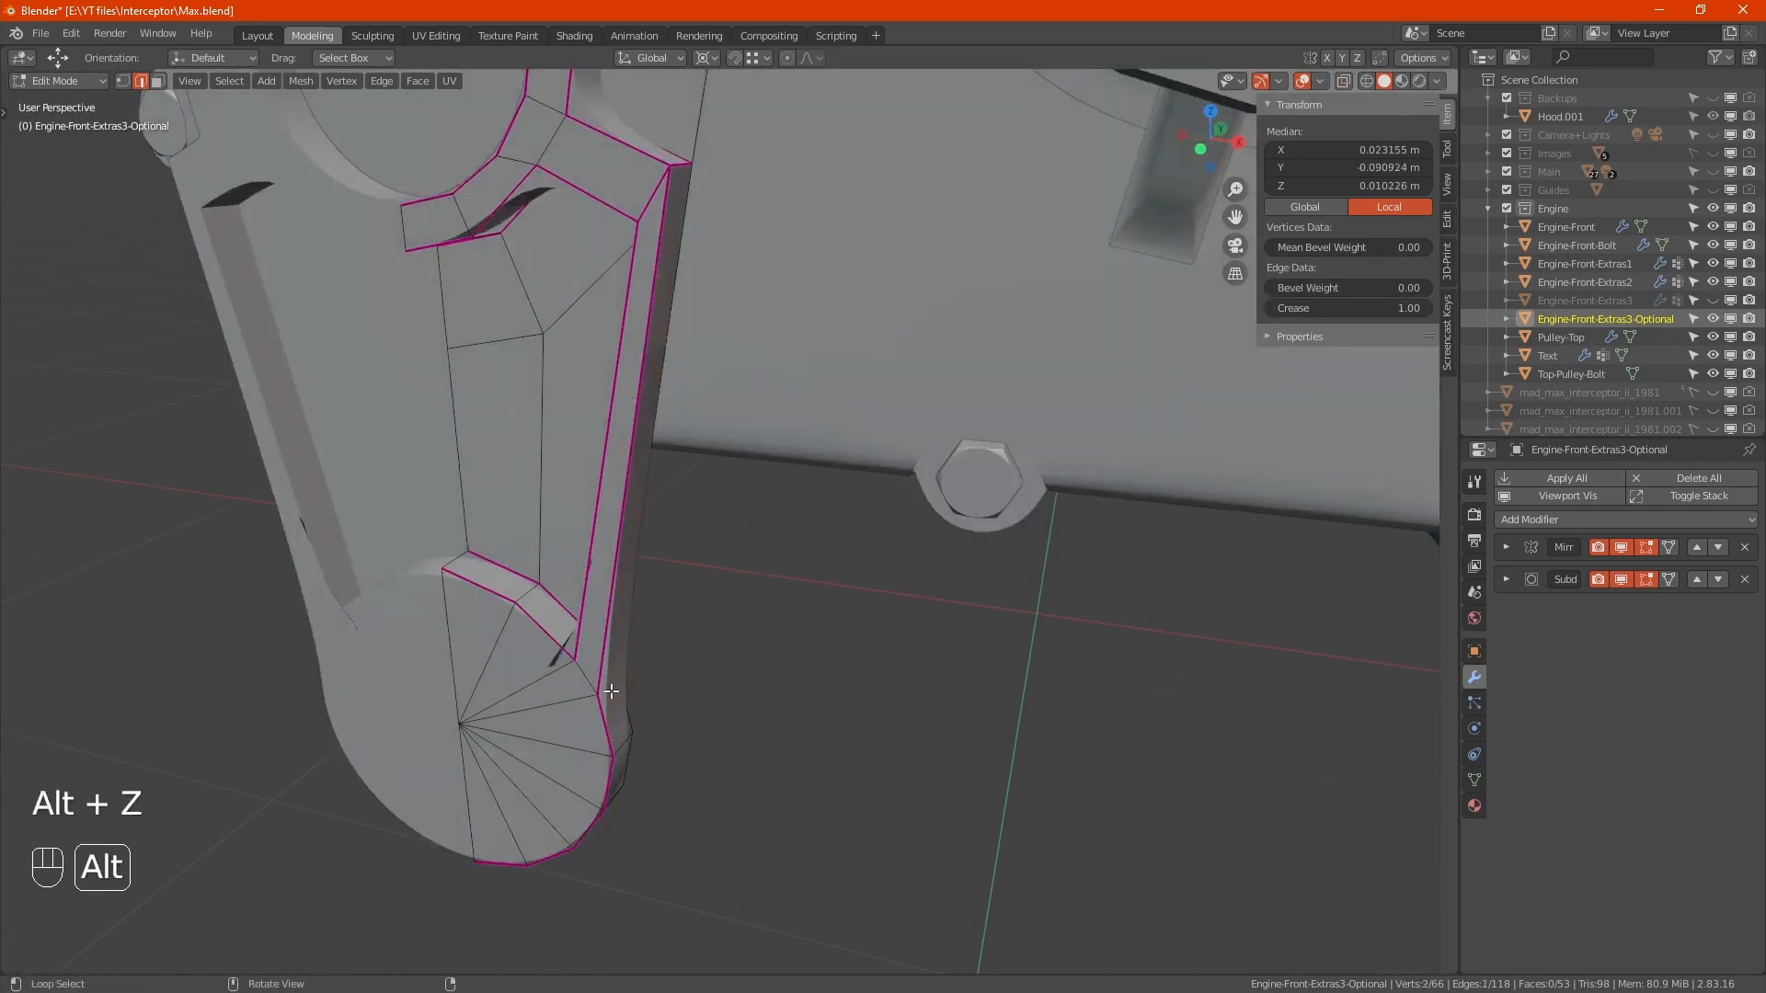
Step: Crease the short front edge joining the recess's lower outer corner to the outer outline above the lobe
{"action": "middle_click_drag", "start_coordinate": [556, 645], "coordinate": [578, 685], "text": "alt"}
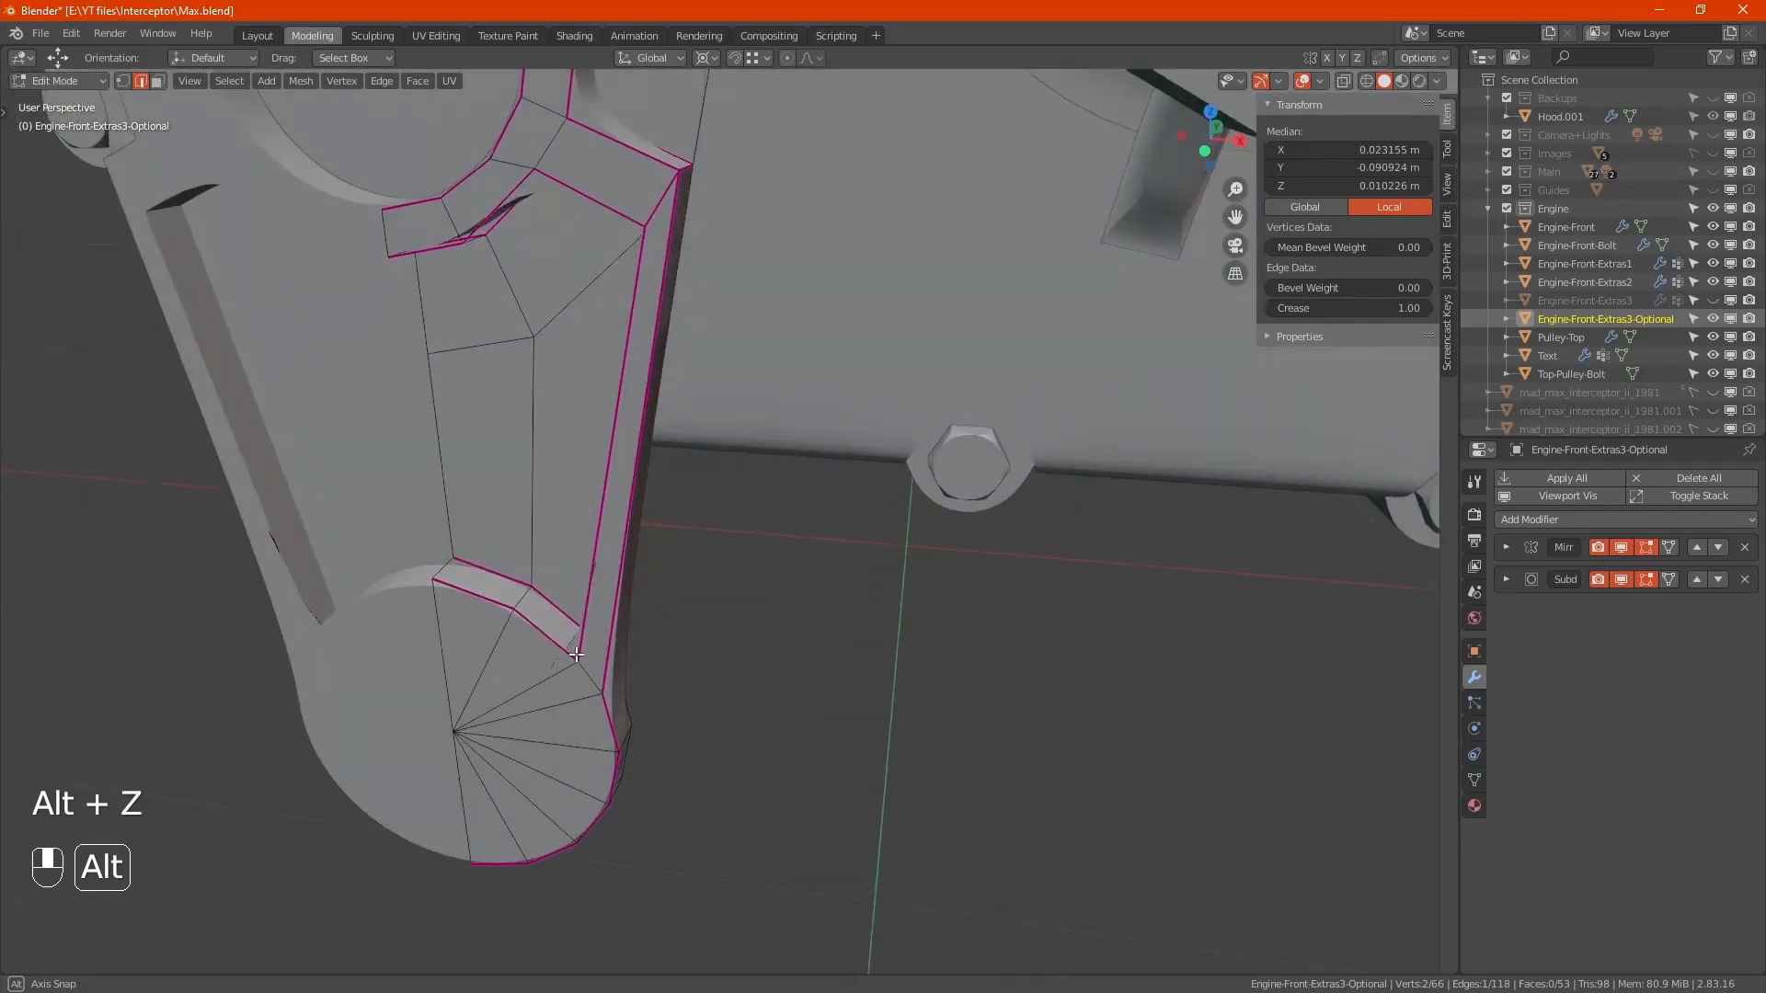
{"action": "left_click", "coordinate": [590, 677]}
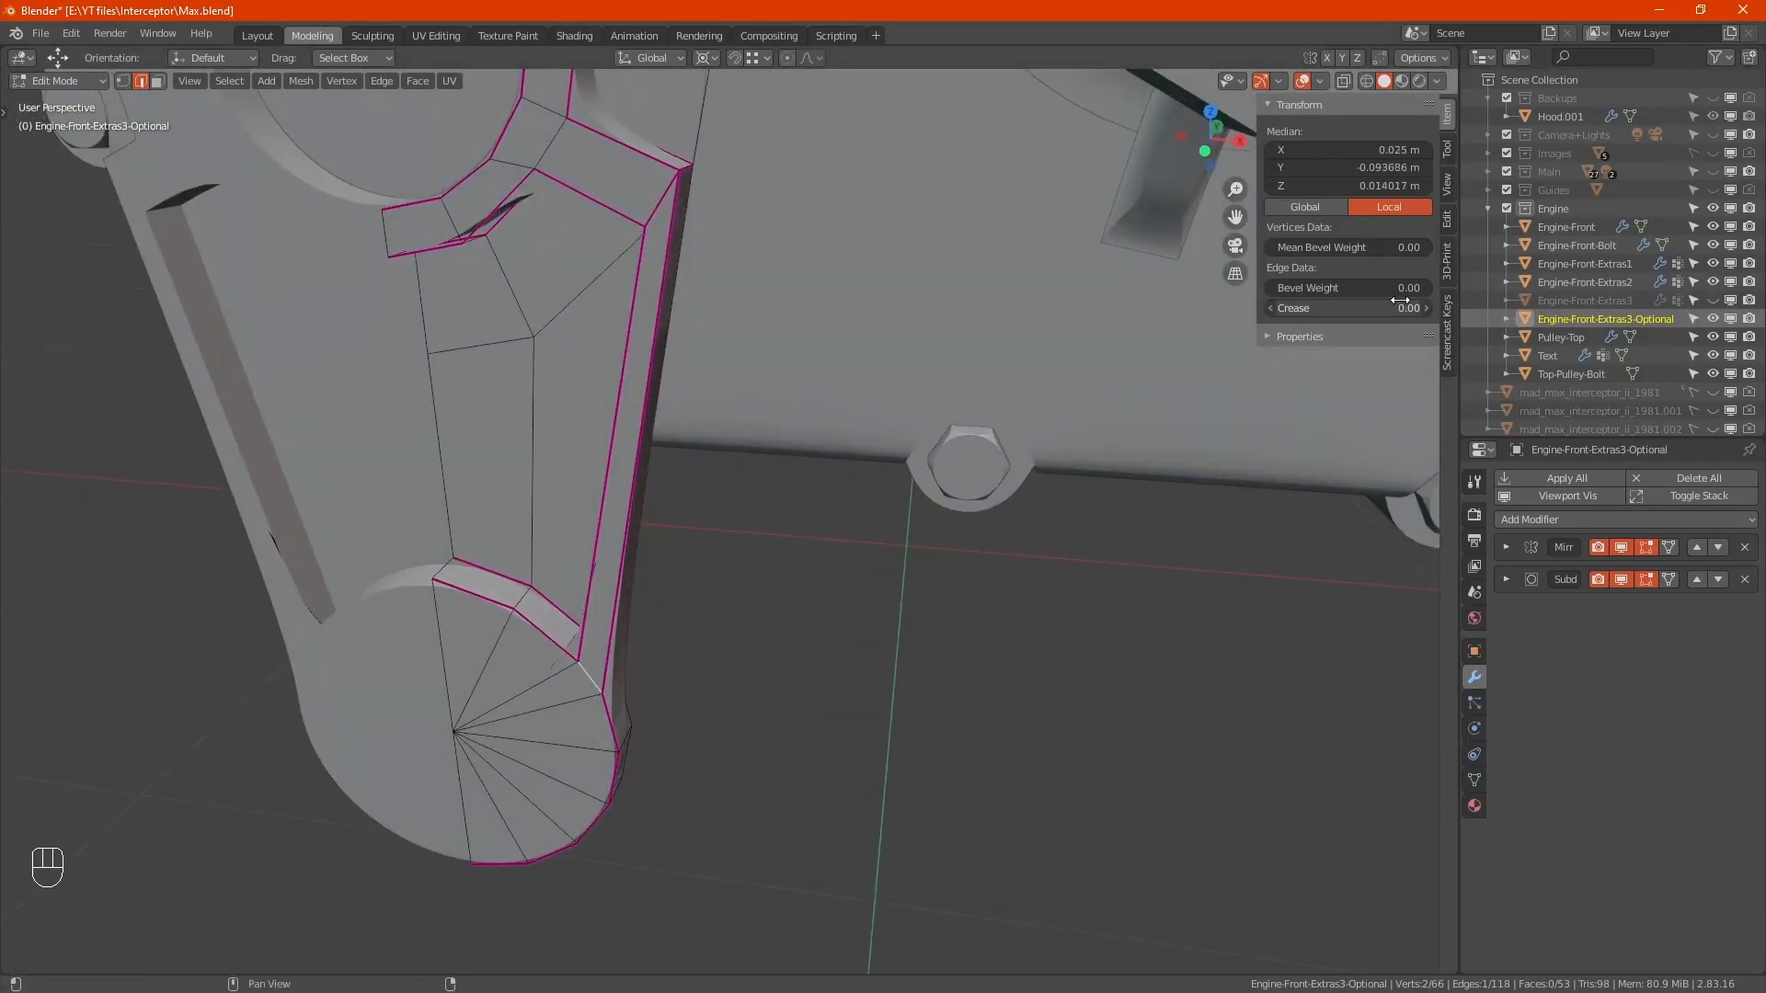
{"action": "middle_click_drag", "start_coordinate": [699, 644], "coordinate": [718, 582], "text": "alt"}
{"action": "key", "text": "Tab"}
{"action": "scroll", "coordinate": [756, 631], "scroll_direction": "down", "scroll_amount": 7}
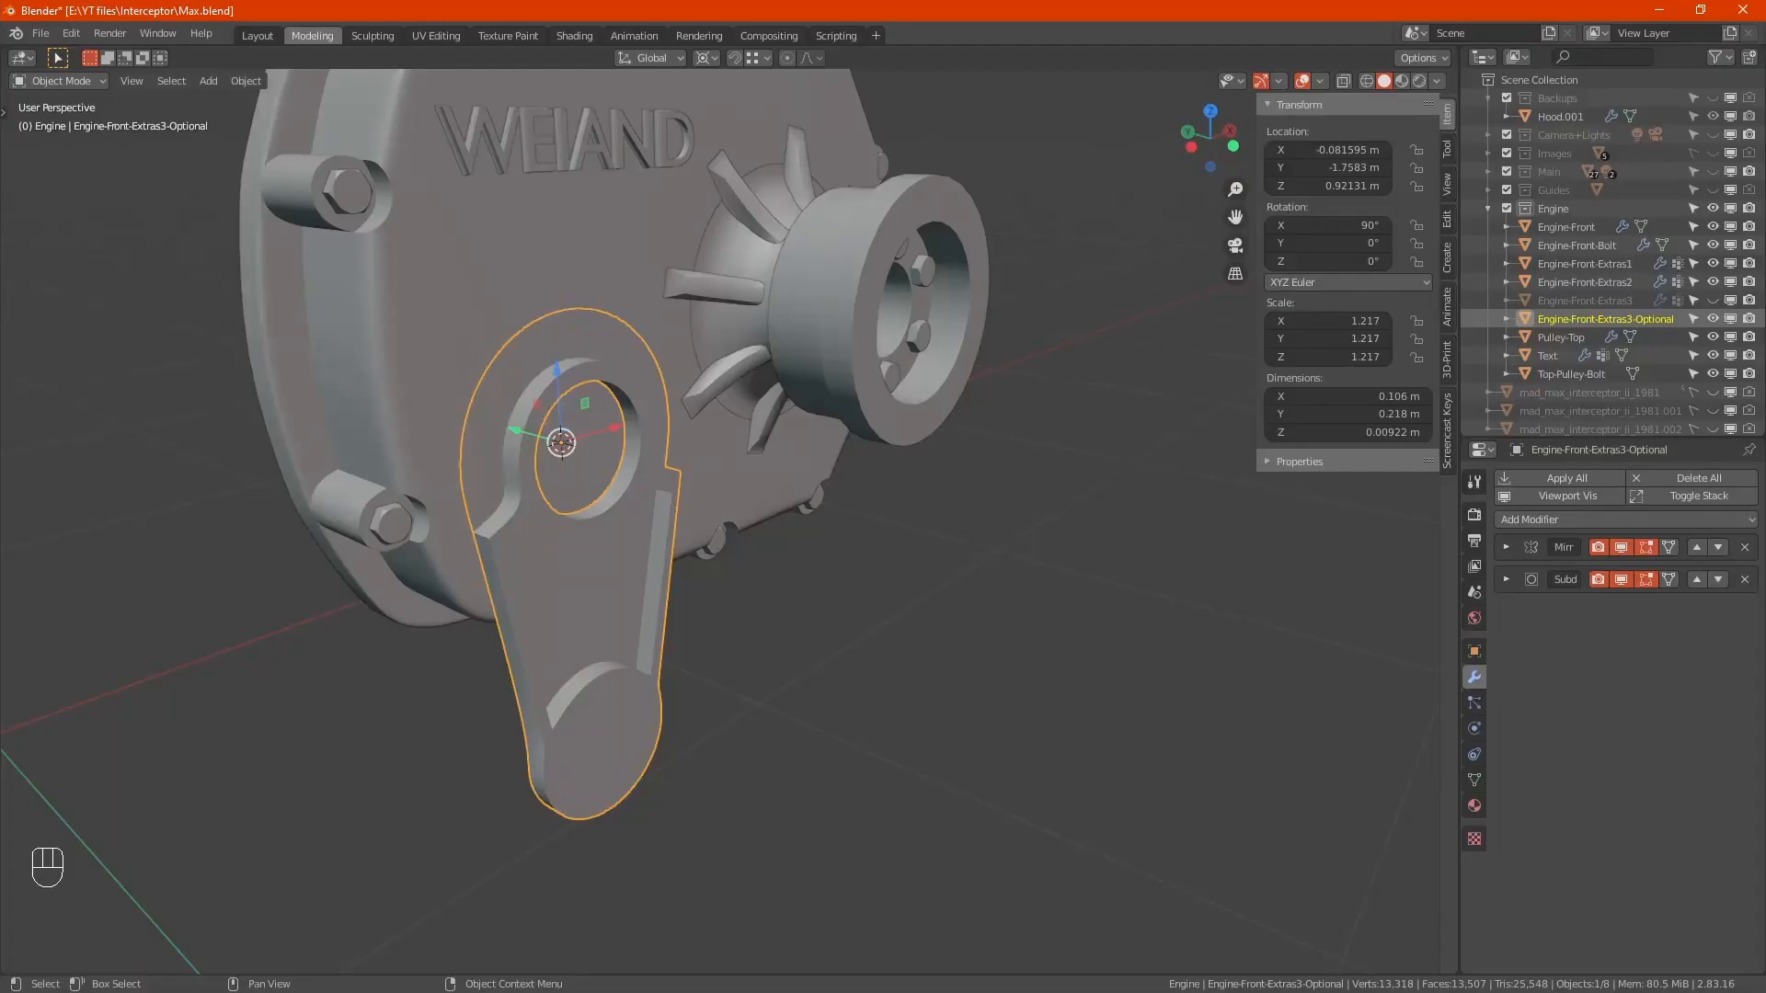
Step: Set the crease to 0 on the front edge and two depth edges at the recess's upper outer corner beside the ring
{"action": "middle_click_drag", "start_coordinate": [631, 577], "coordinate": [644, 543], "text": "alt"}
{"action": "scroll", "coordinate": [695, 501], "scroll_direction": "up", "scroll_amount": 5}
{"action": "key", "text": "Tab"}
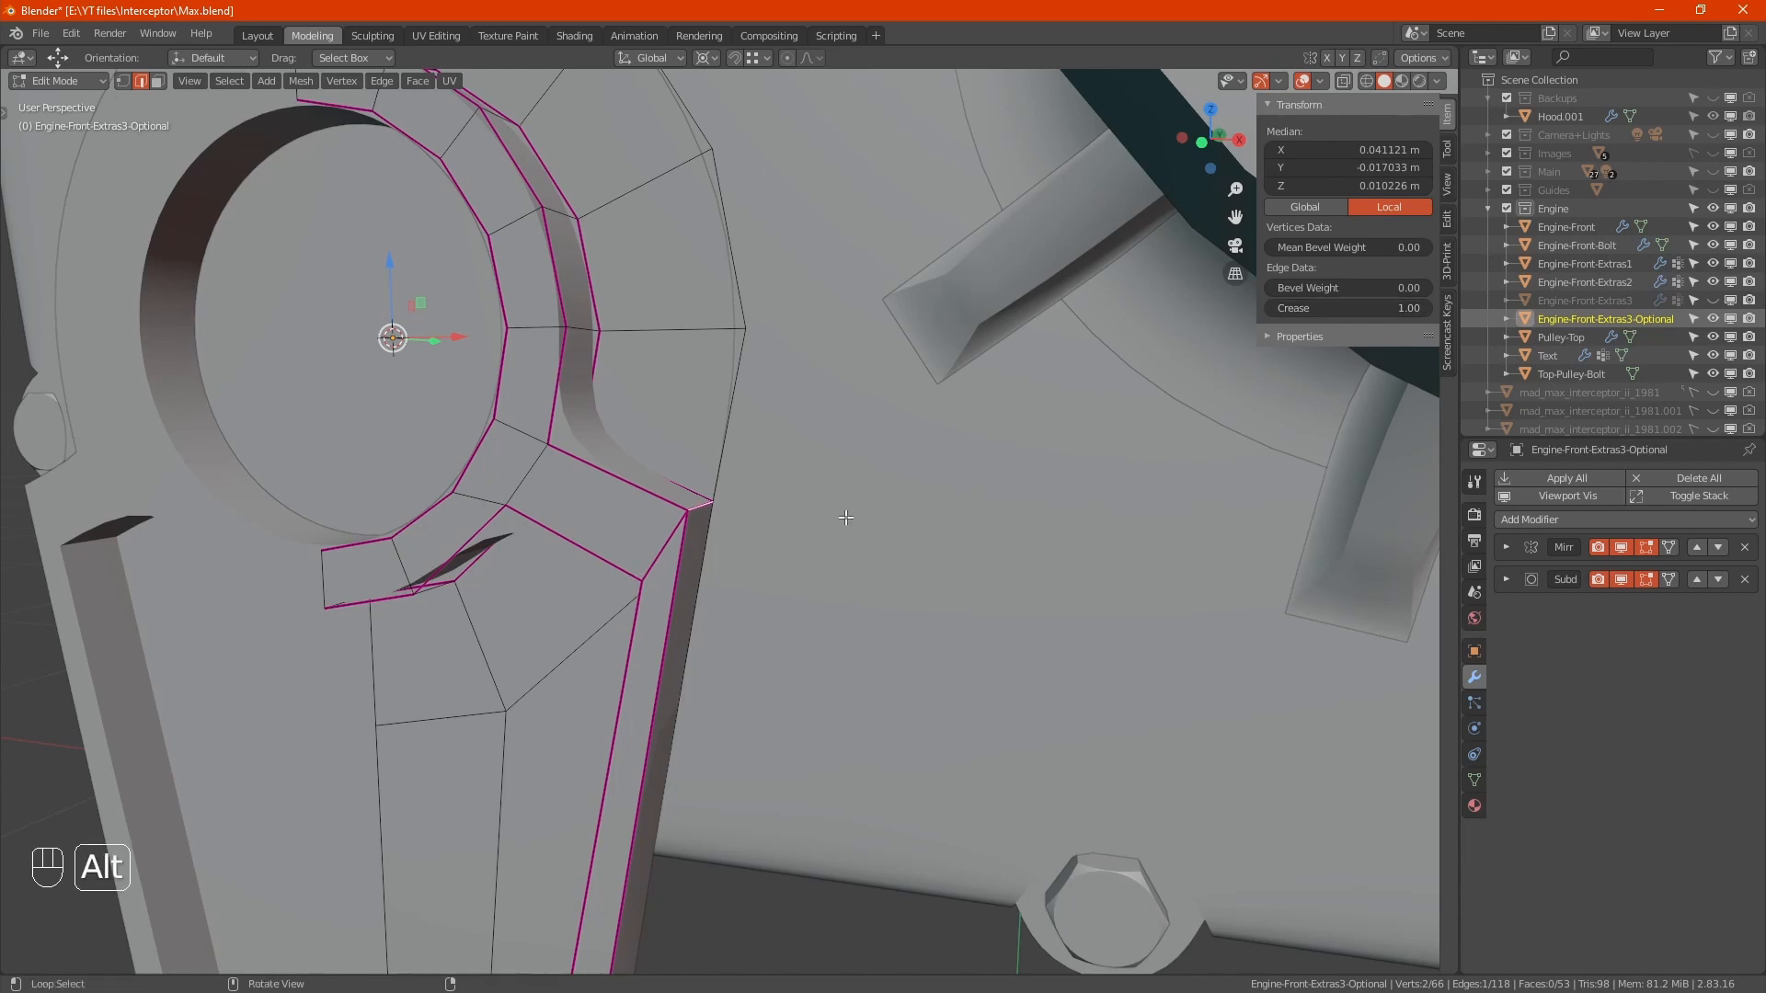
{"action": "mouse_move", "coordinate": [845, 517]}
{"action": "middle_mouse_down", "text": "alt"}
{"action": "mouse_move", "coordinate": [948, 515]}
{"action": "mouse_move", "coordinate": [846, 512]}
{"action": "mouse_move", "coordinate": [881, 531]}
{"action": "mouse_move", "coordinate": [825, 535]}
{"action": "middle_mouse_up", "text": "alt"}
{"action": "mouse_move", "coordinate": [673, 557]}
{"action": "middle_mouse_down", "text": "alt"}
{"action": "mouse_move", "coordinate": [719, 639]}
{"action": "mouse_move", "coordinate": [658, 562]}
{"action": "middle_mouse_up", "text": "alt"}
{"action": "left_click", "coordinate": [657, 563], "text": "ctrl"}
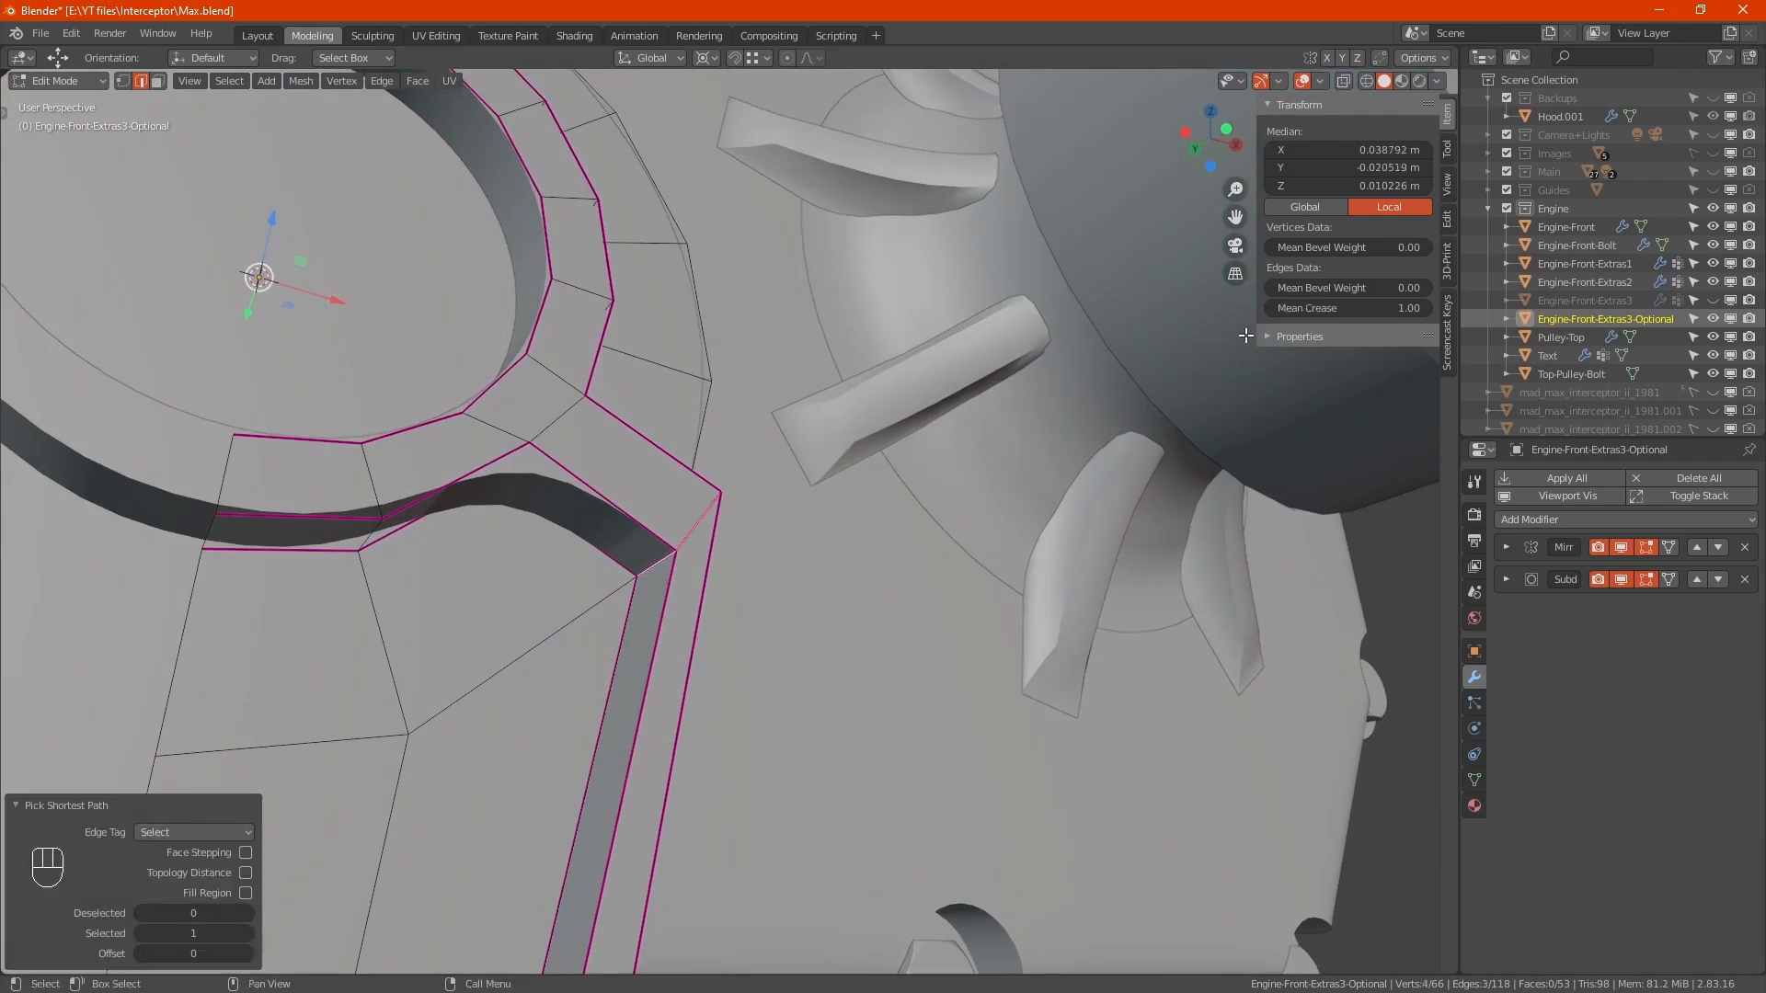
{"action": "left_click", "coordinate": [1292, 310]}
{"action": "type", "text": "0"}
{"action": "key", "text": "Return"}
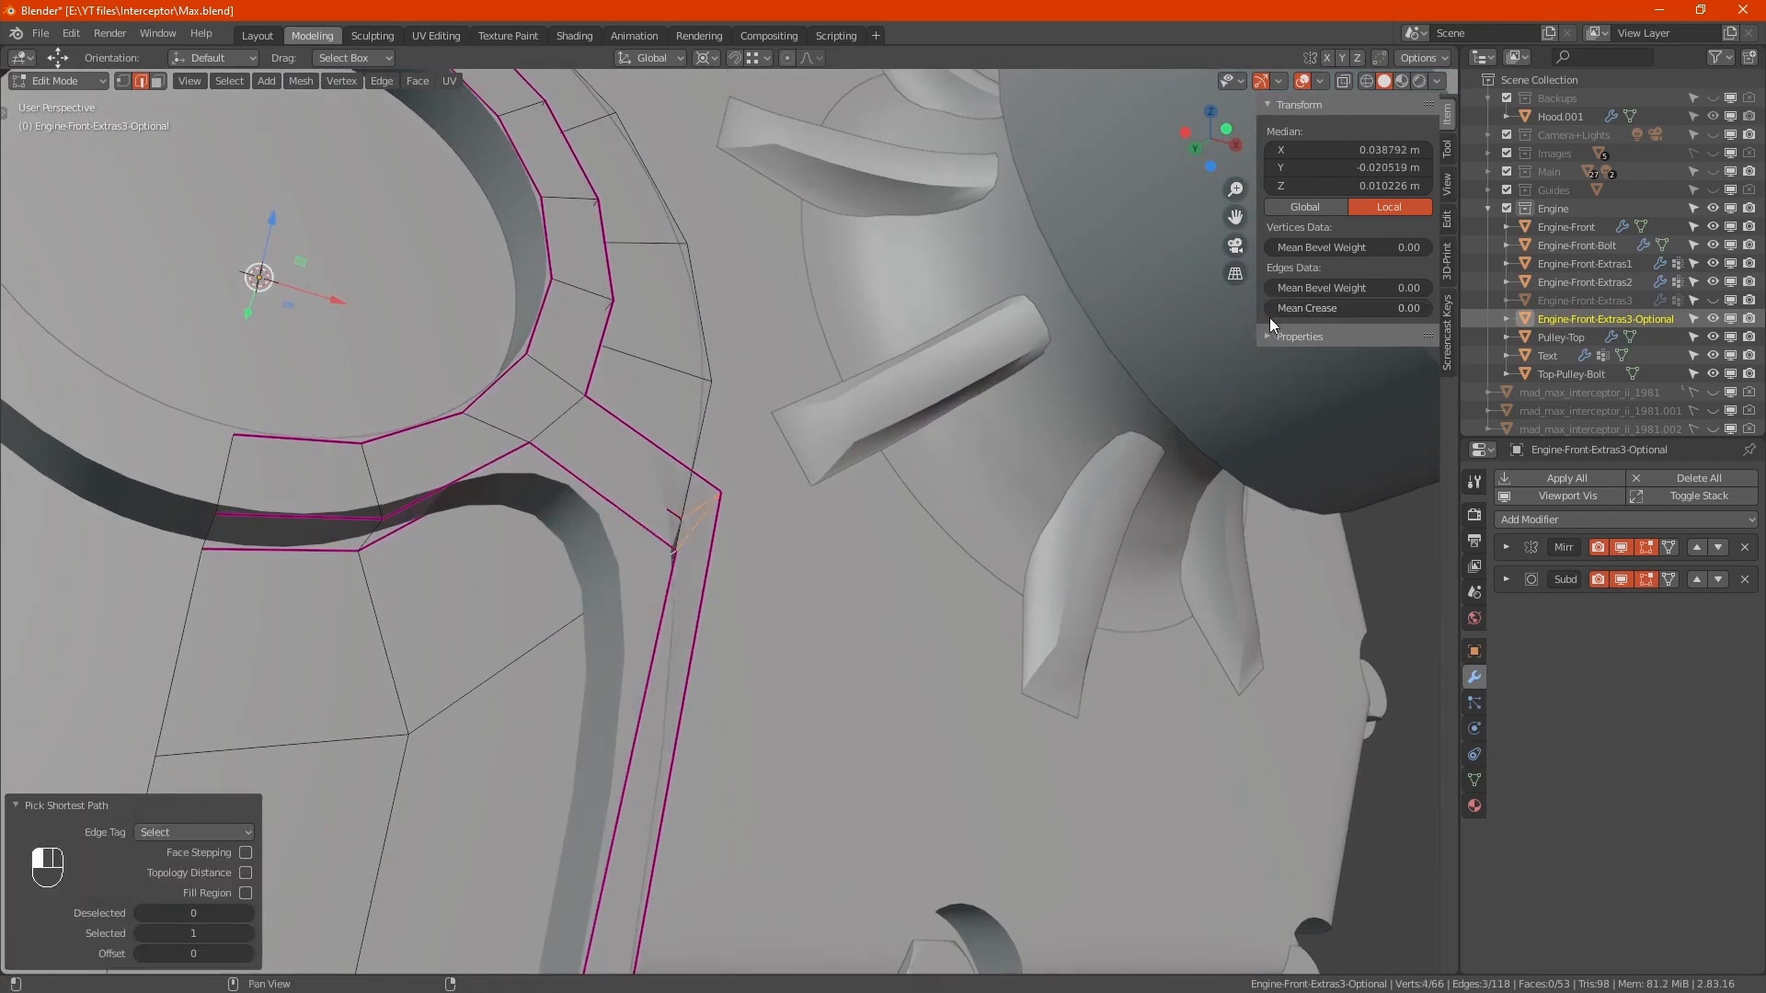
Step: Examine the smoothed cover and the upper strip corner in Object Mode, solid and with X-ray
{"action": "middle_click_drag", "start_coordinate": [727, 635], "coordinate": [693, 618], "text": "alt"}
{"action": "key", "text": "Tab"}
{"action": "scroll", "coordinate": [725, 631], "scroll_direction": "down", "scroll_amount": 4}
{"action": "key", "text": "alt+z"}
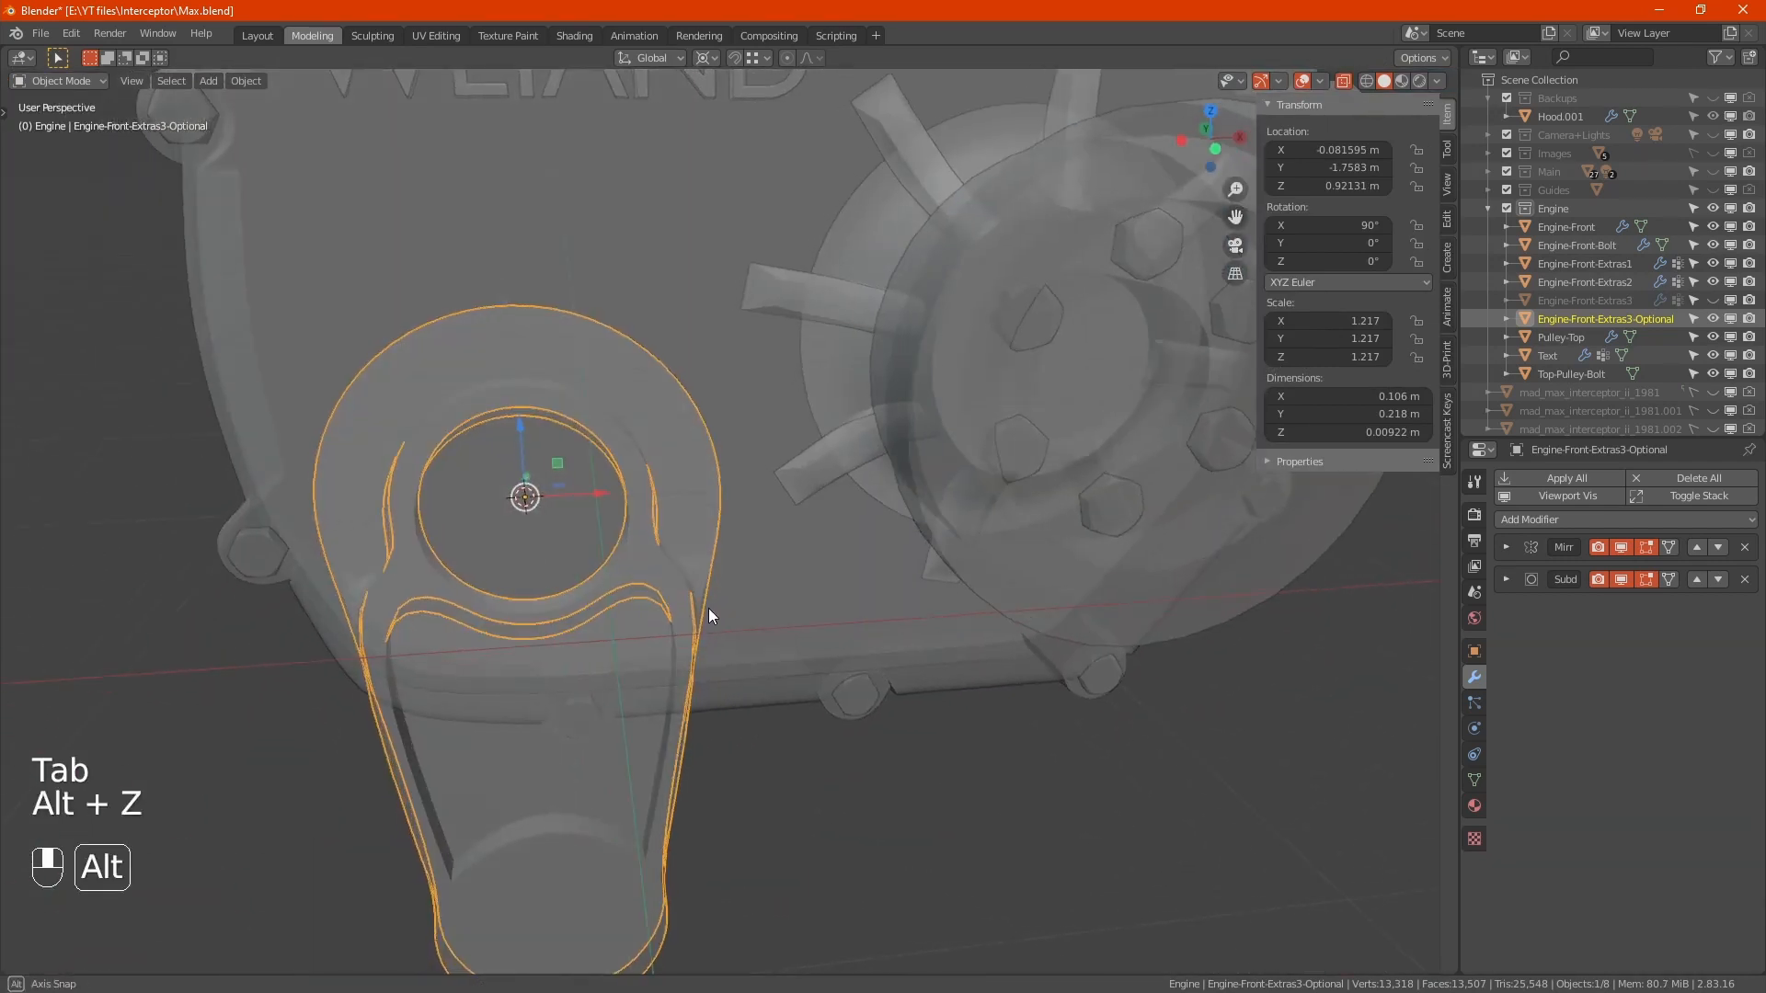
{"action": "key", "text": "alt+z"}
{"action": "scroll", "coordinate": [690, 607], "scroll_direction": "down", "scroll_amount": 5}
{"action": "key", "text": "Tab"}
{"action": "scroll", "coordinate": [704, 601], "scroll_direction": "up", "scroll_amount": 10}
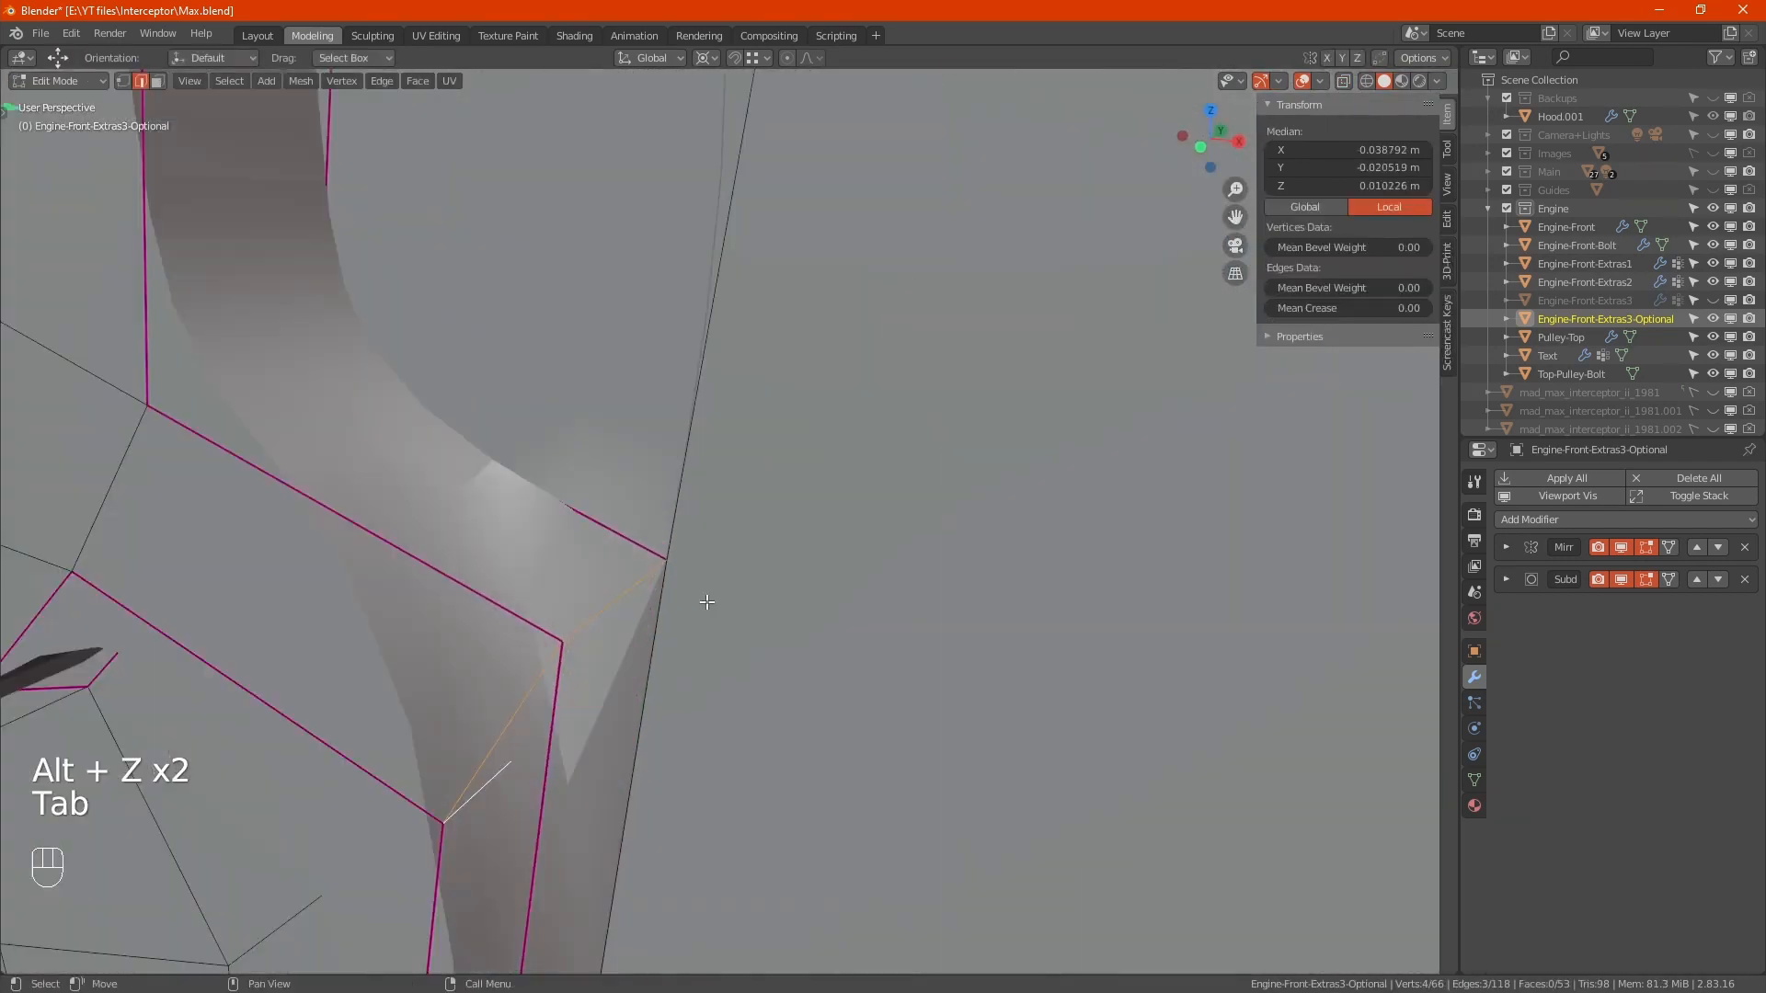
Step: Extrude the cover's outer perimeter edge loop backward along global Y toward the engine front
{"action": "left_click", "coordinate": [626, 535]}
{"action": "key", "text": "alt+z"}
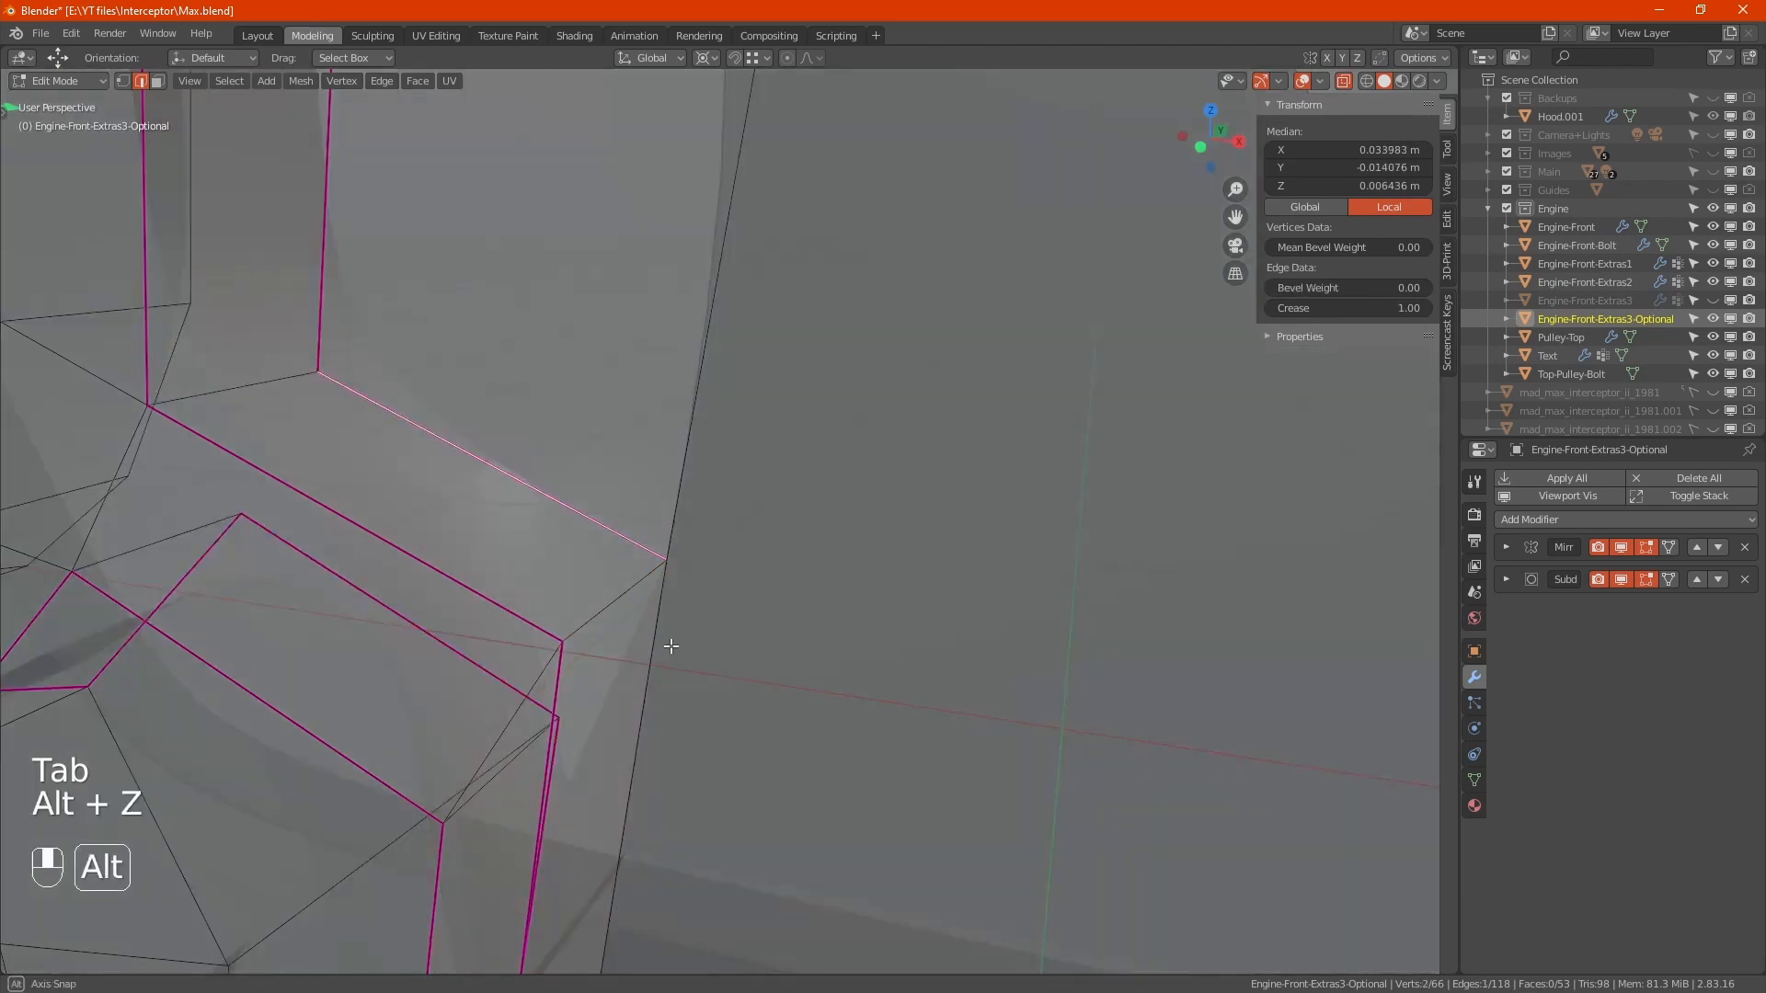
{"action": "middle_click_drag", "start_coordinate": [671, 647], "coordinate": [636, 592], "text": "alt"}
{"action": "left_click", "coordinate": [635, 591], "text": "alt"}
{"action": "scroll", "coordinate": [631, 592], "scroll_direction": "down", "scroll_amount": 8}
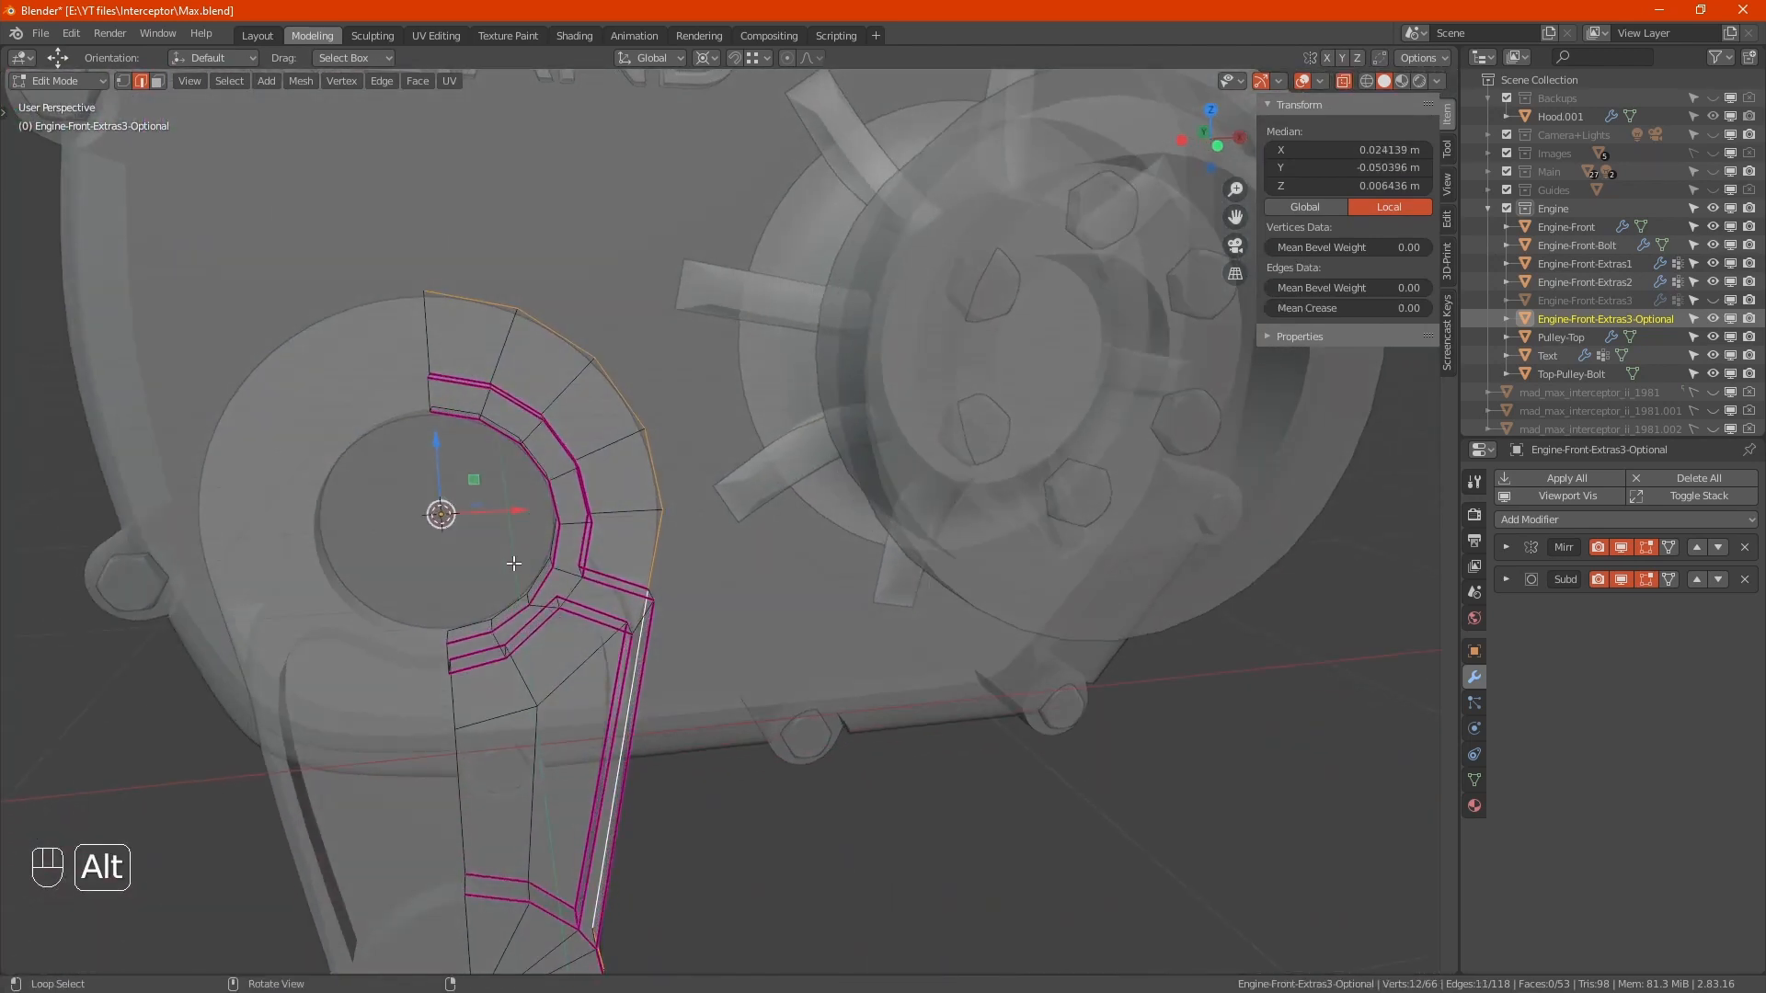
{"action": "middle_click_drag", "start_coordinate": [513, 563], "coordinate": [723, 574], "text": "alt"}
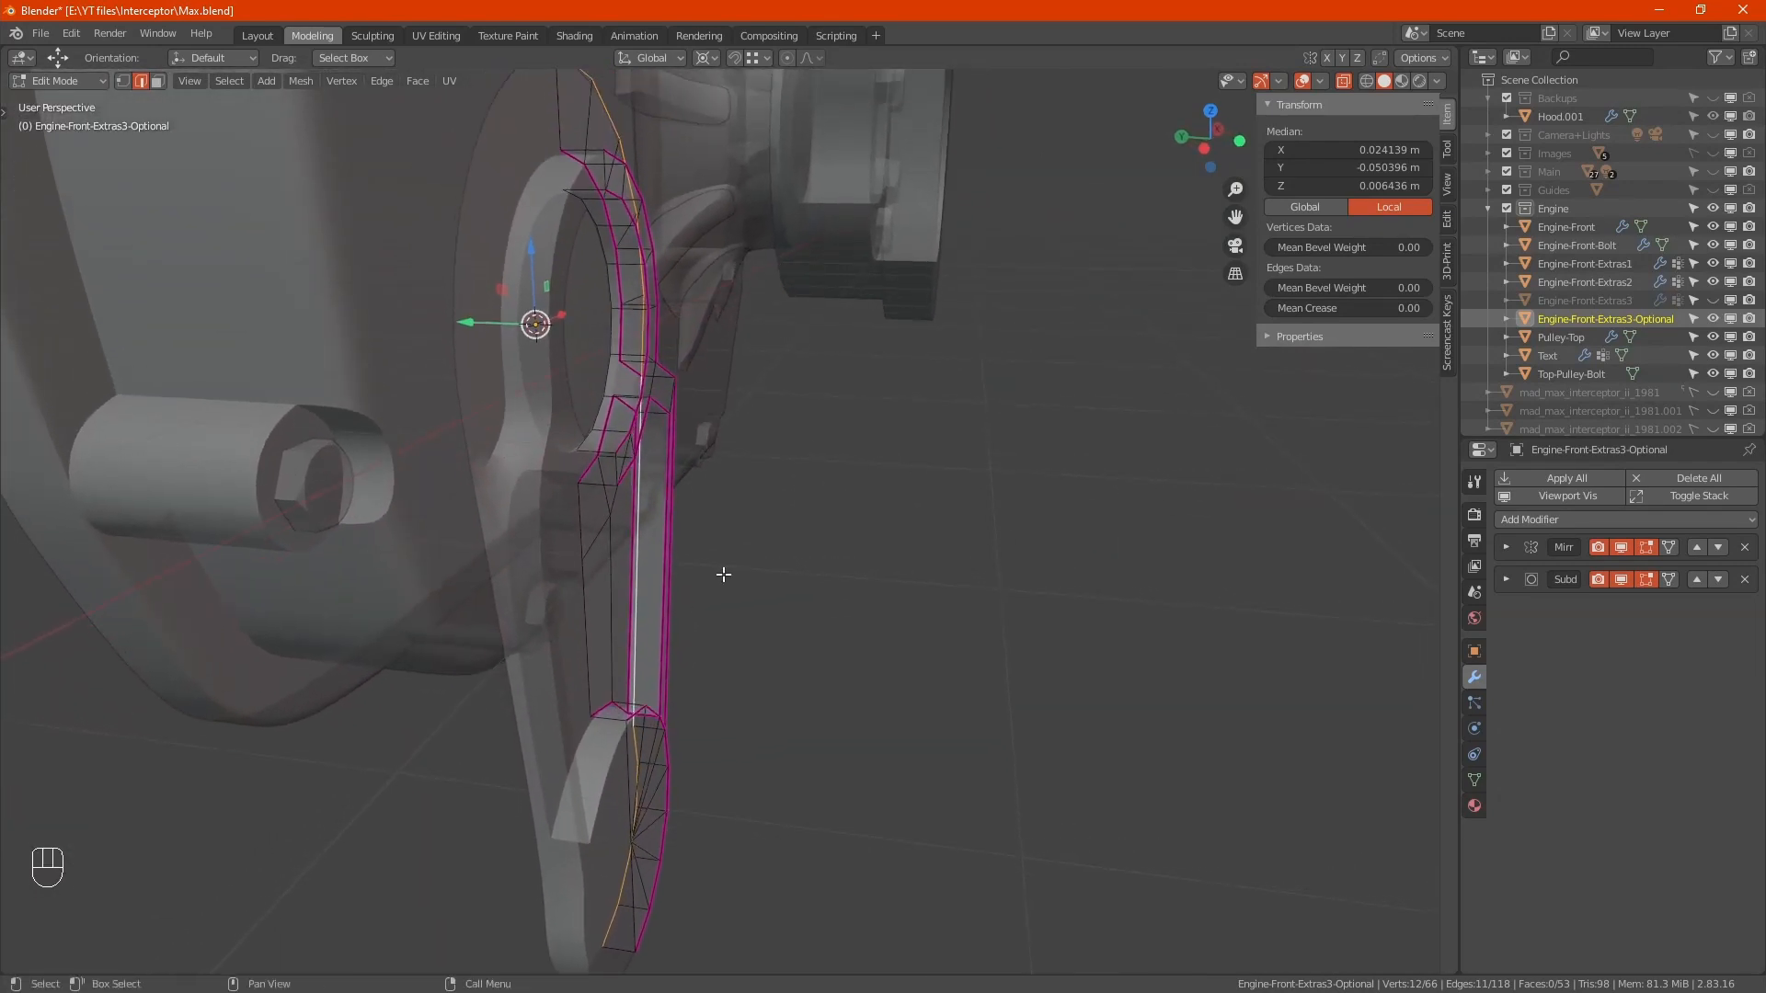
{"action": "key", "text": "e"}
{"action": "key", "text": "y"}
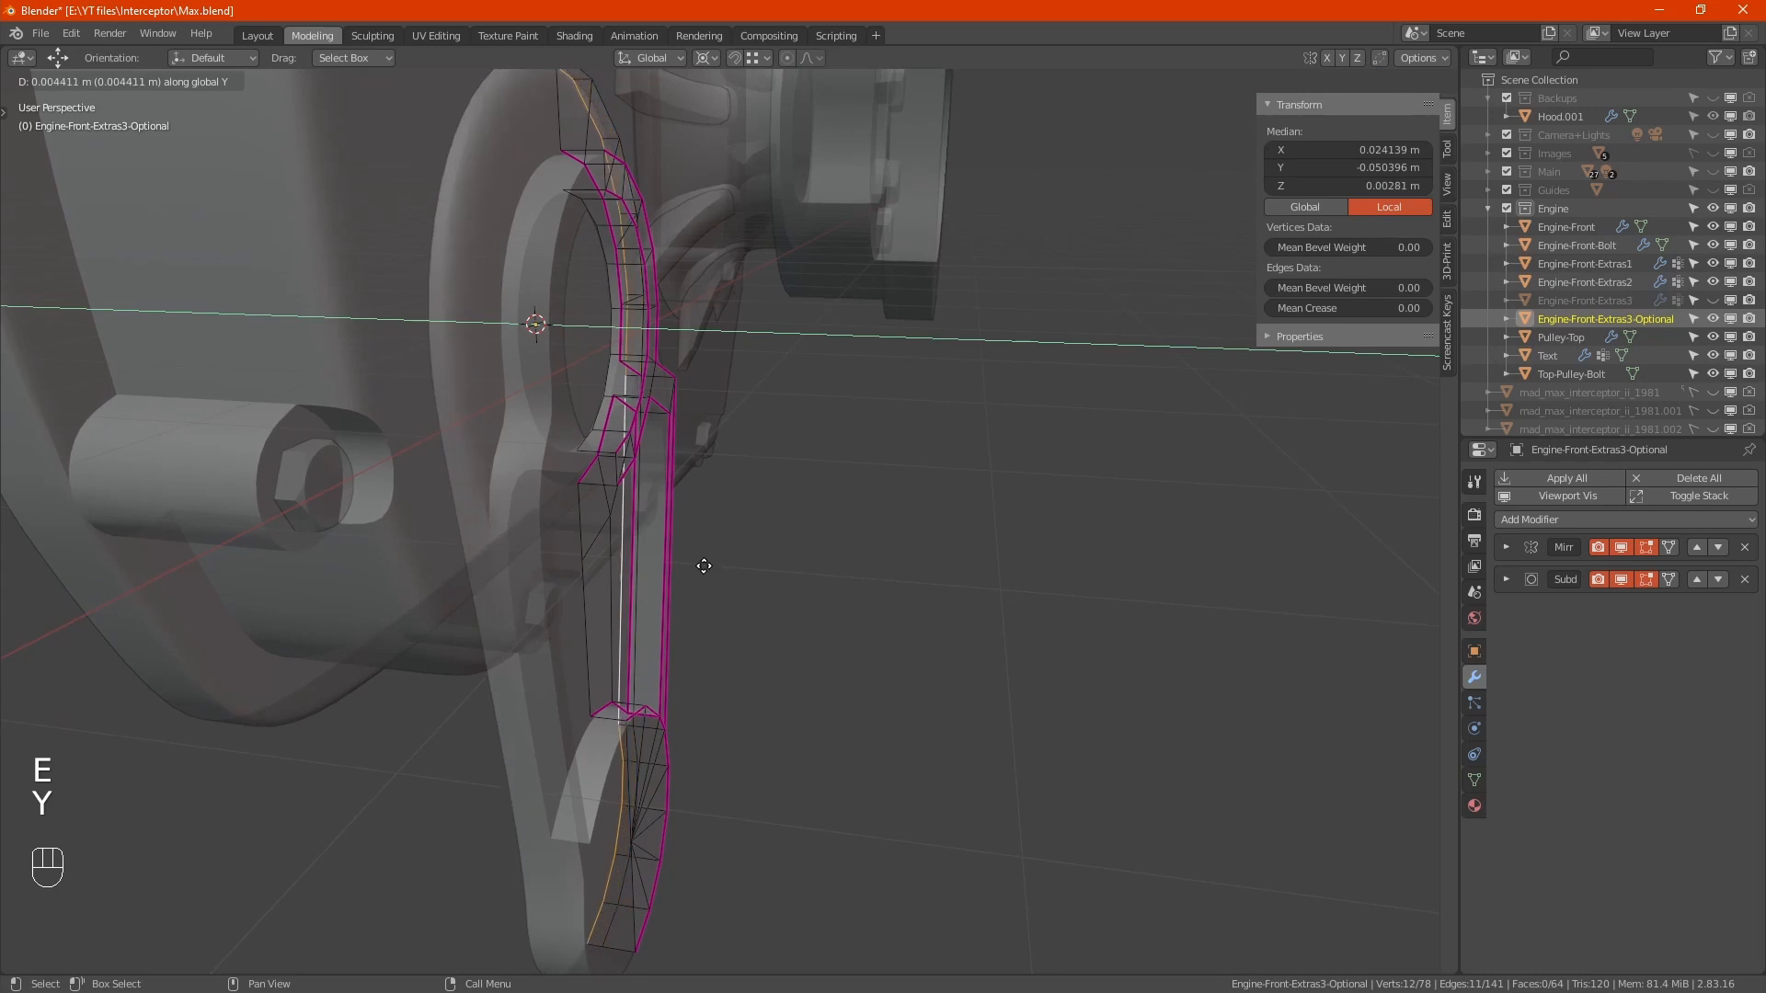
{"action": "left_click", "coordinate": [691, 558]}
Step: In the left orthographic view, move the extruded back edge loop by about -0.000552 m along Y, aligning it with the engine face
{"action": "middle_click_drag", "start_coordinate": [692, 557], "coordinate": [622, 583], "text": "alt"}
{"action": "key", "text": "alt+z"}
{"action": "scroll", "coordinate": [666, 477], "scroll_direction": "up", "scroll_amount": 7}
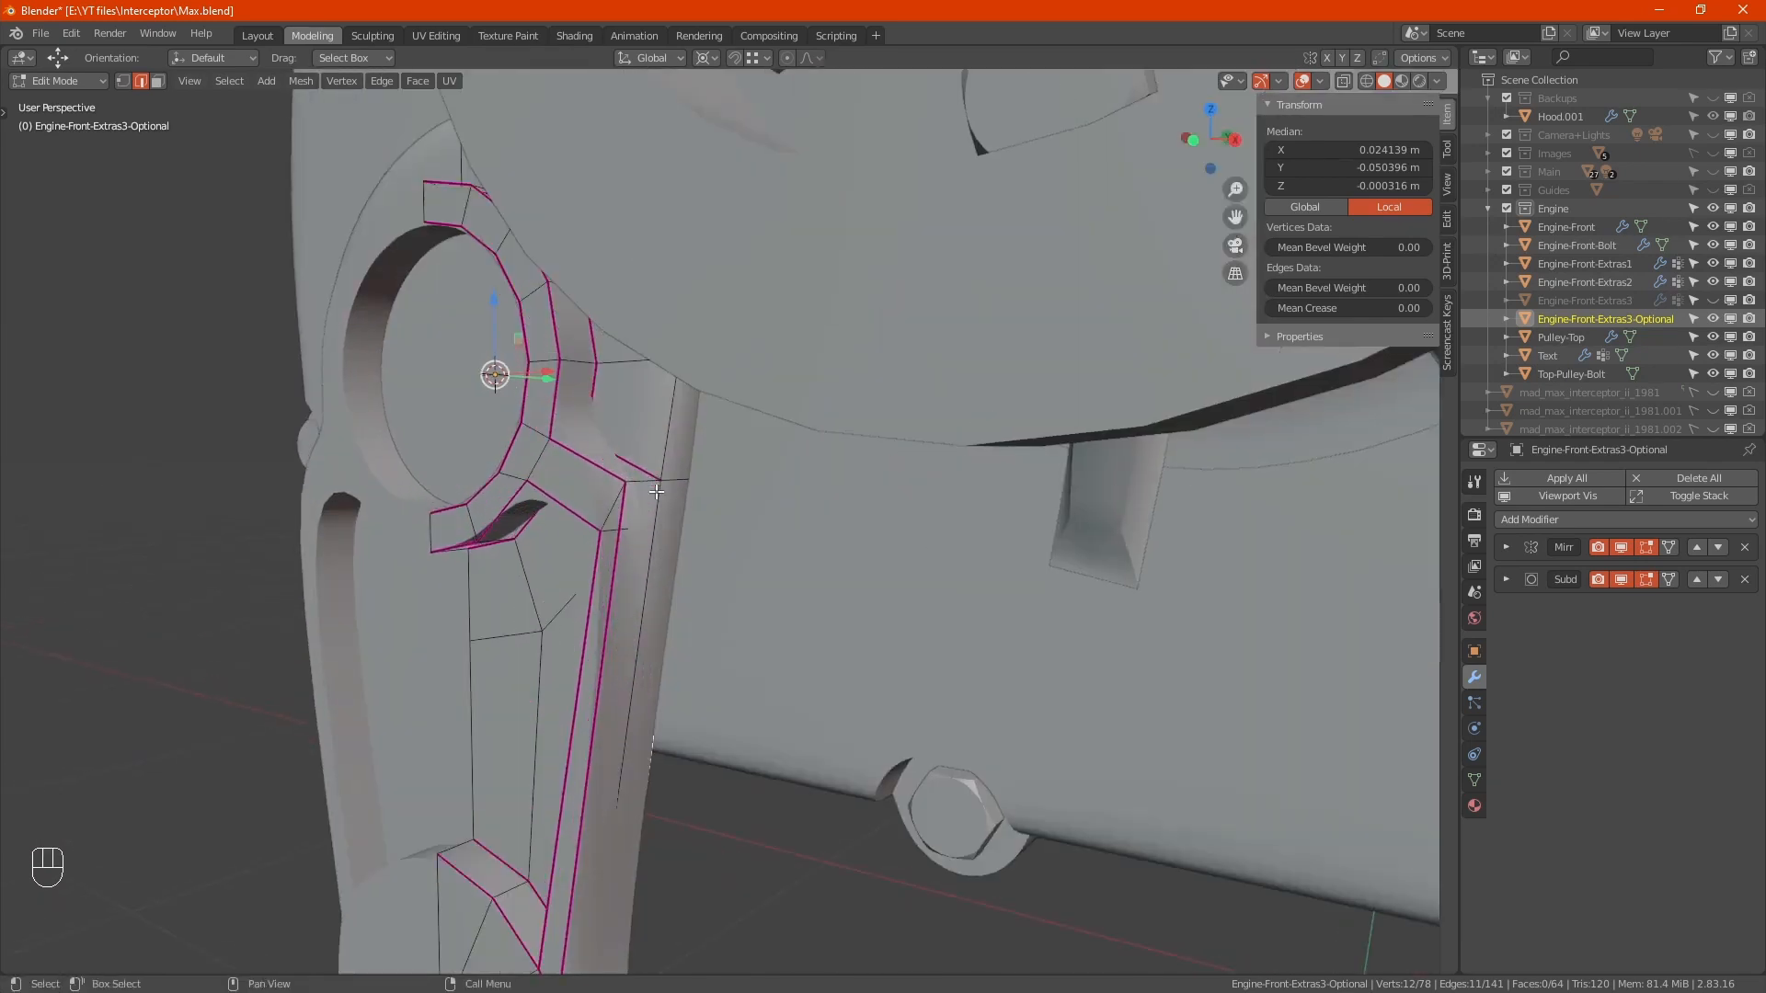
{"action": "scroll", "coordinate": [666, 477], "scroll_direction": "down", "scroll_amount": 1}
{"action": "middle_click_drag", "start_coordinate": [666, 477], "coordinate": [827, 568], "text": "alt"}
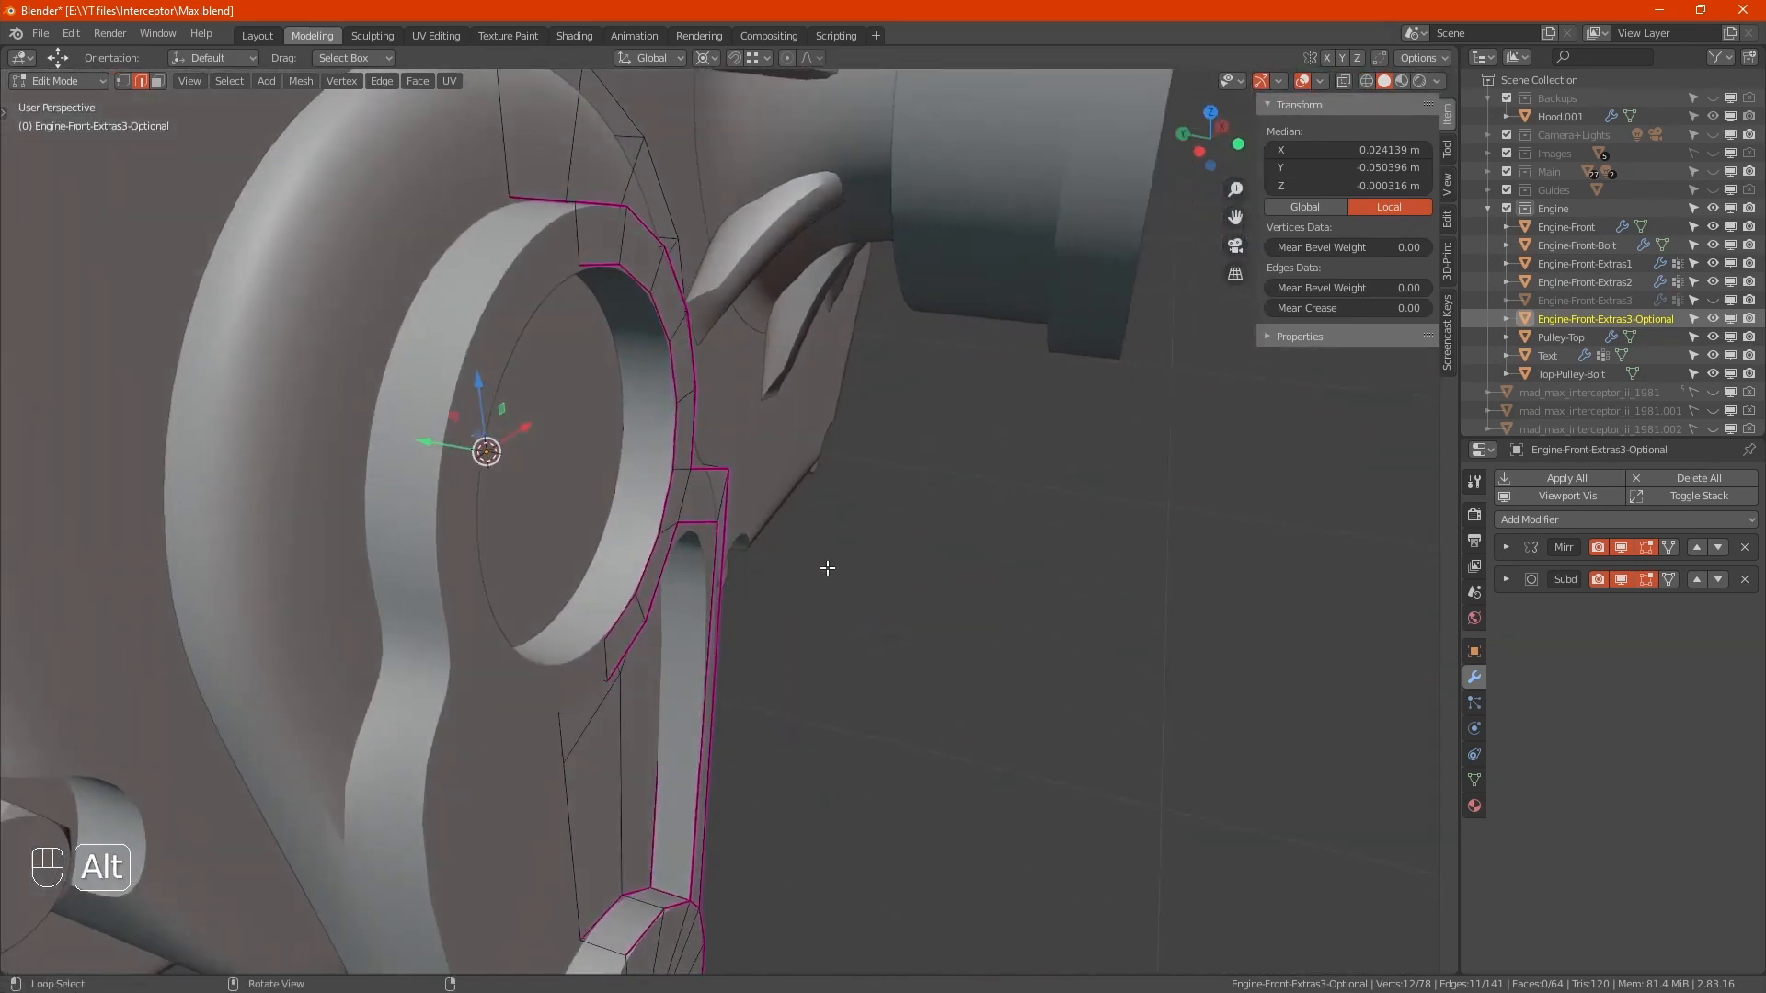
{"action": "scroll", "coordinate": [666, 533], "scroll_direction": "down", "scroll_amount": 5}
{"action": "middle_click_drag", "start_coordinate": [666, 534], "coordinate": [702, 571], "text": "alt"}
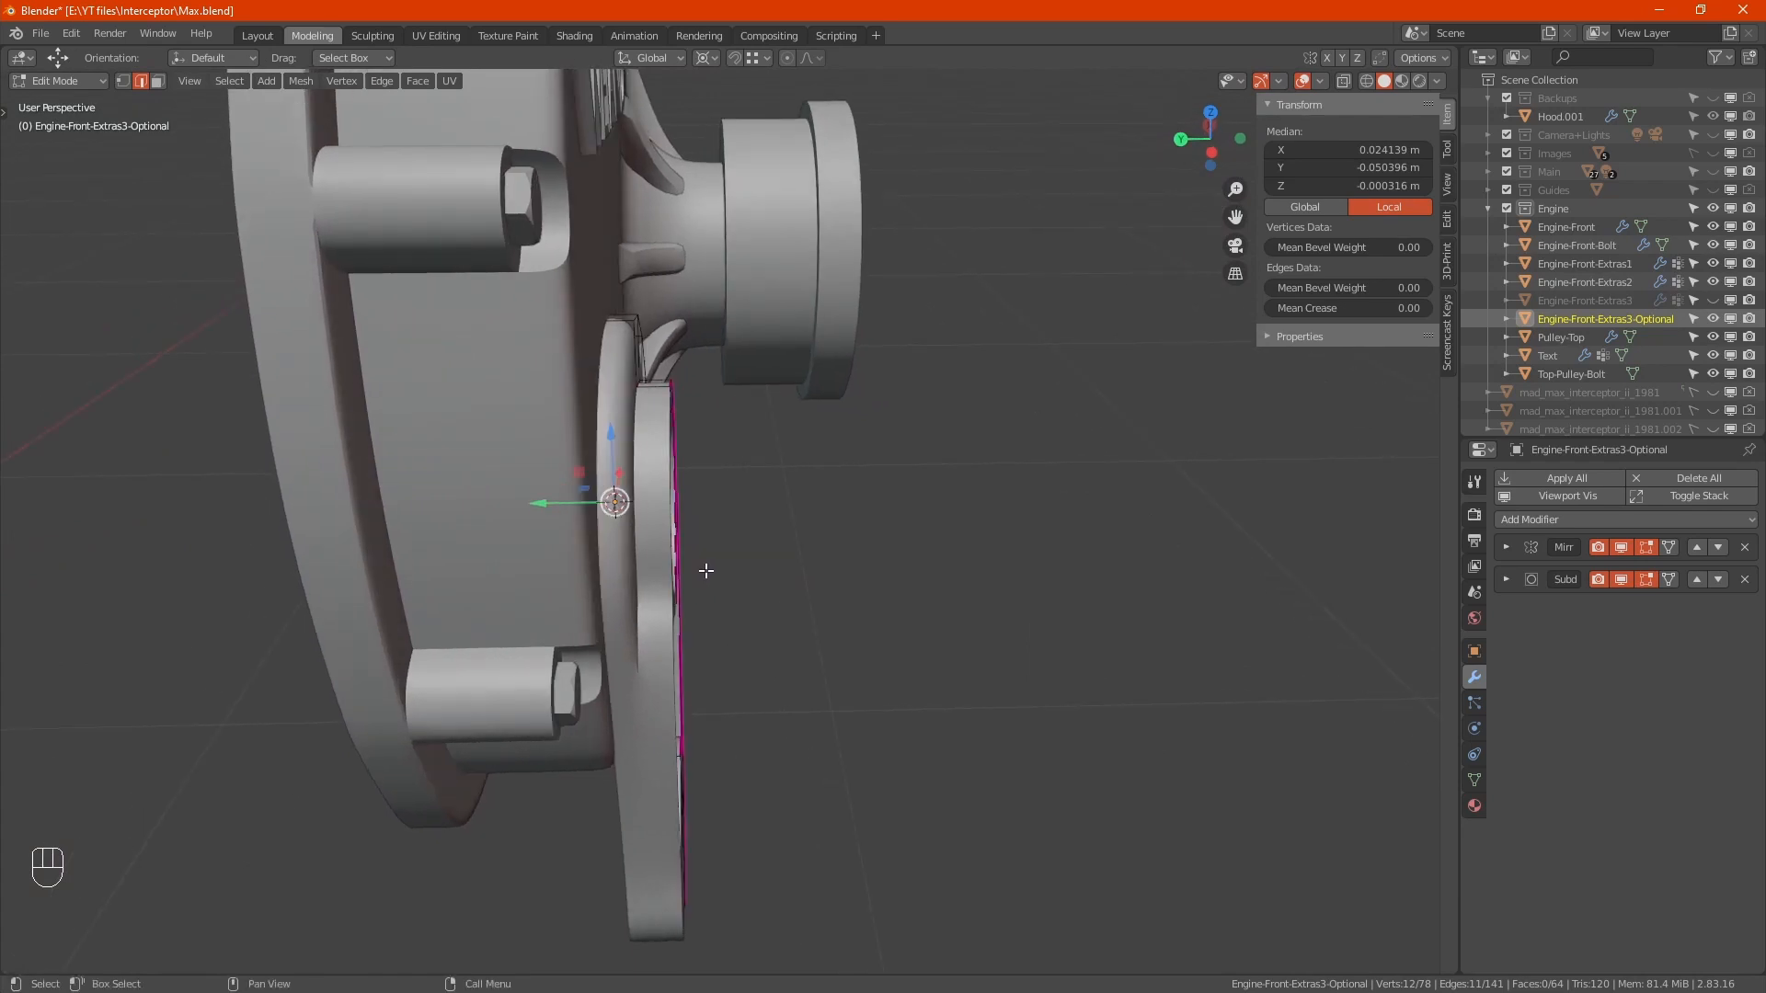
{"action": "key", "text": "ctrl+KP_3"}
{"action": "scroll", "coordinate": [612, 402], "scroll_direction": "up", "scroll_amount": 4}
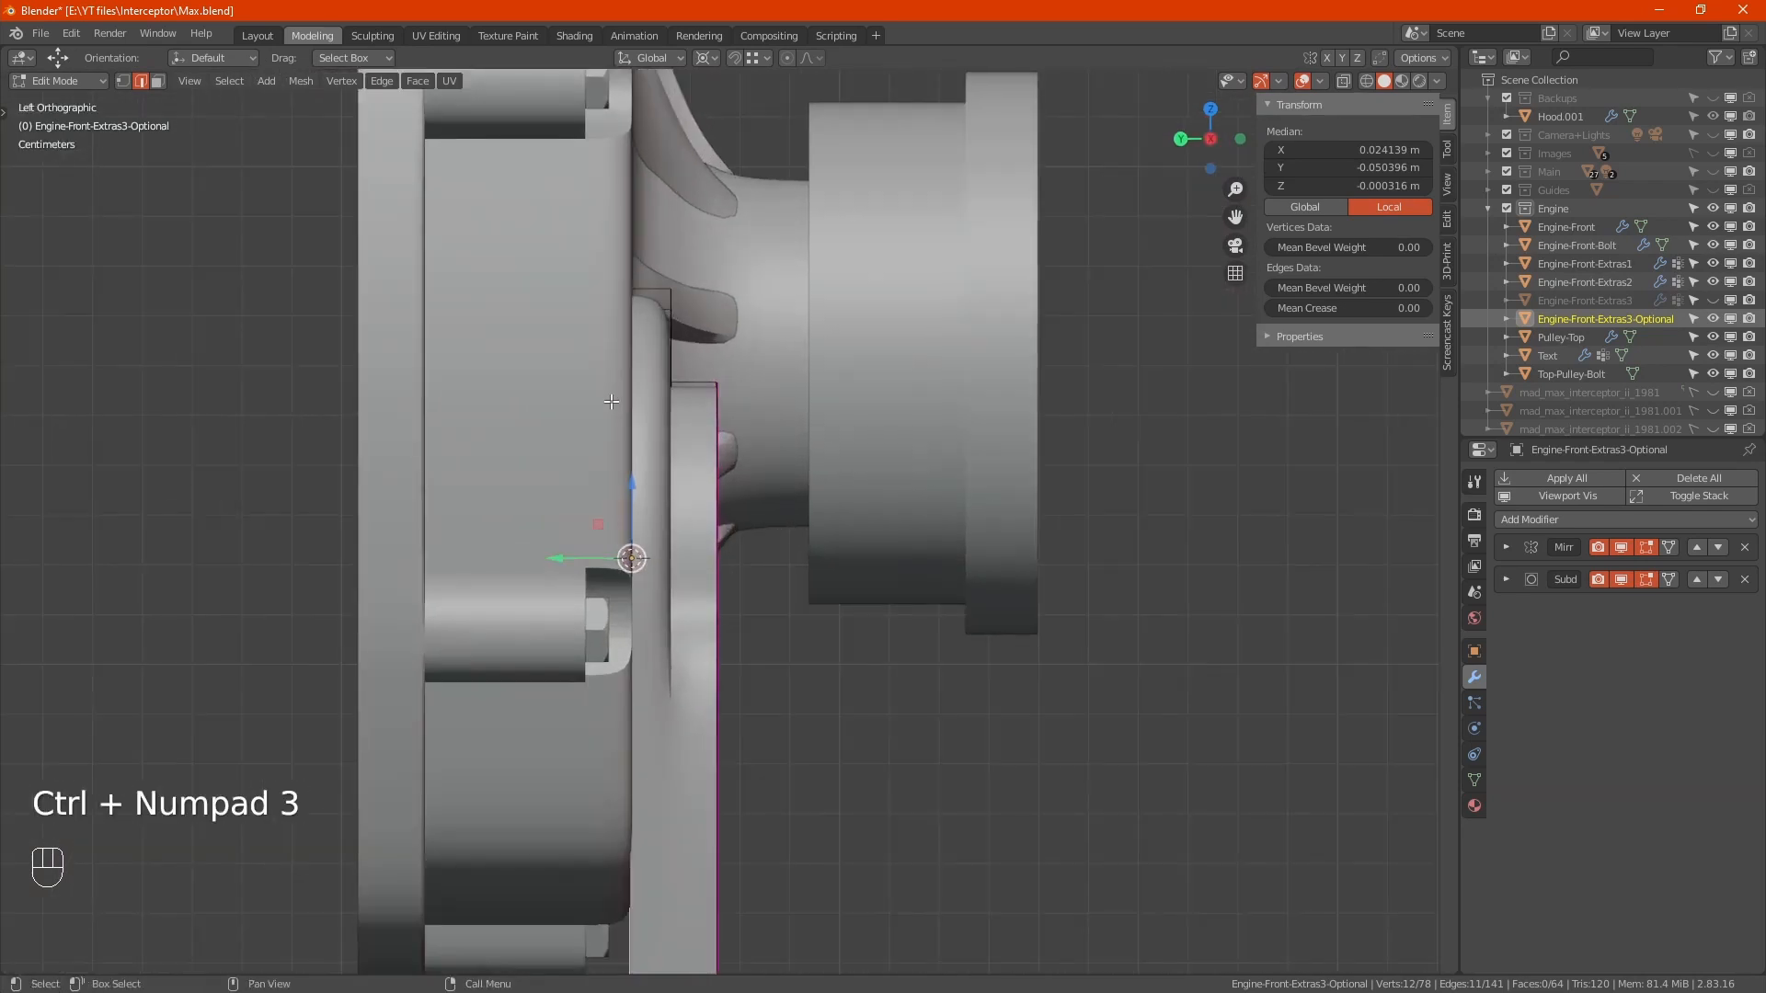
{"action": "scroll", "coordinate": [612, 402], "scroll_direction": "up", "scroll_amount": 2}
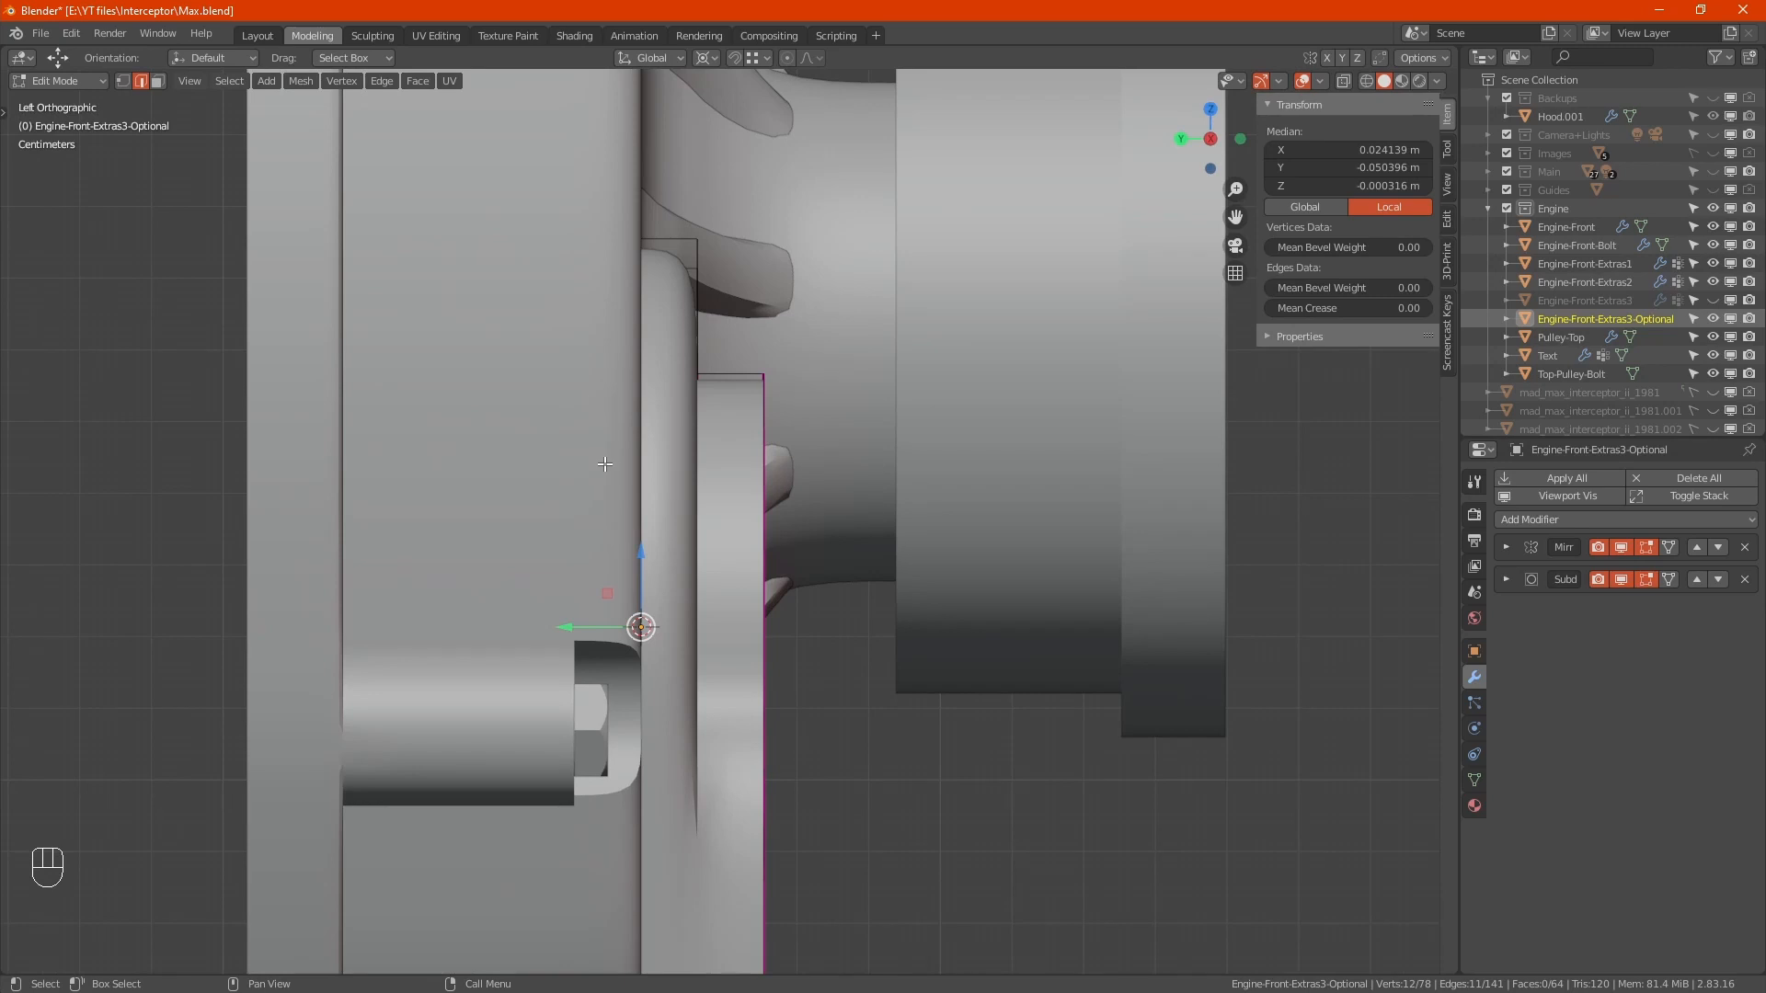
{"action": "key", "text": "alt+z"}
{"action": "left_click_drag", "start_coordinate": [582, 632], "coordinate": [482, 624]}
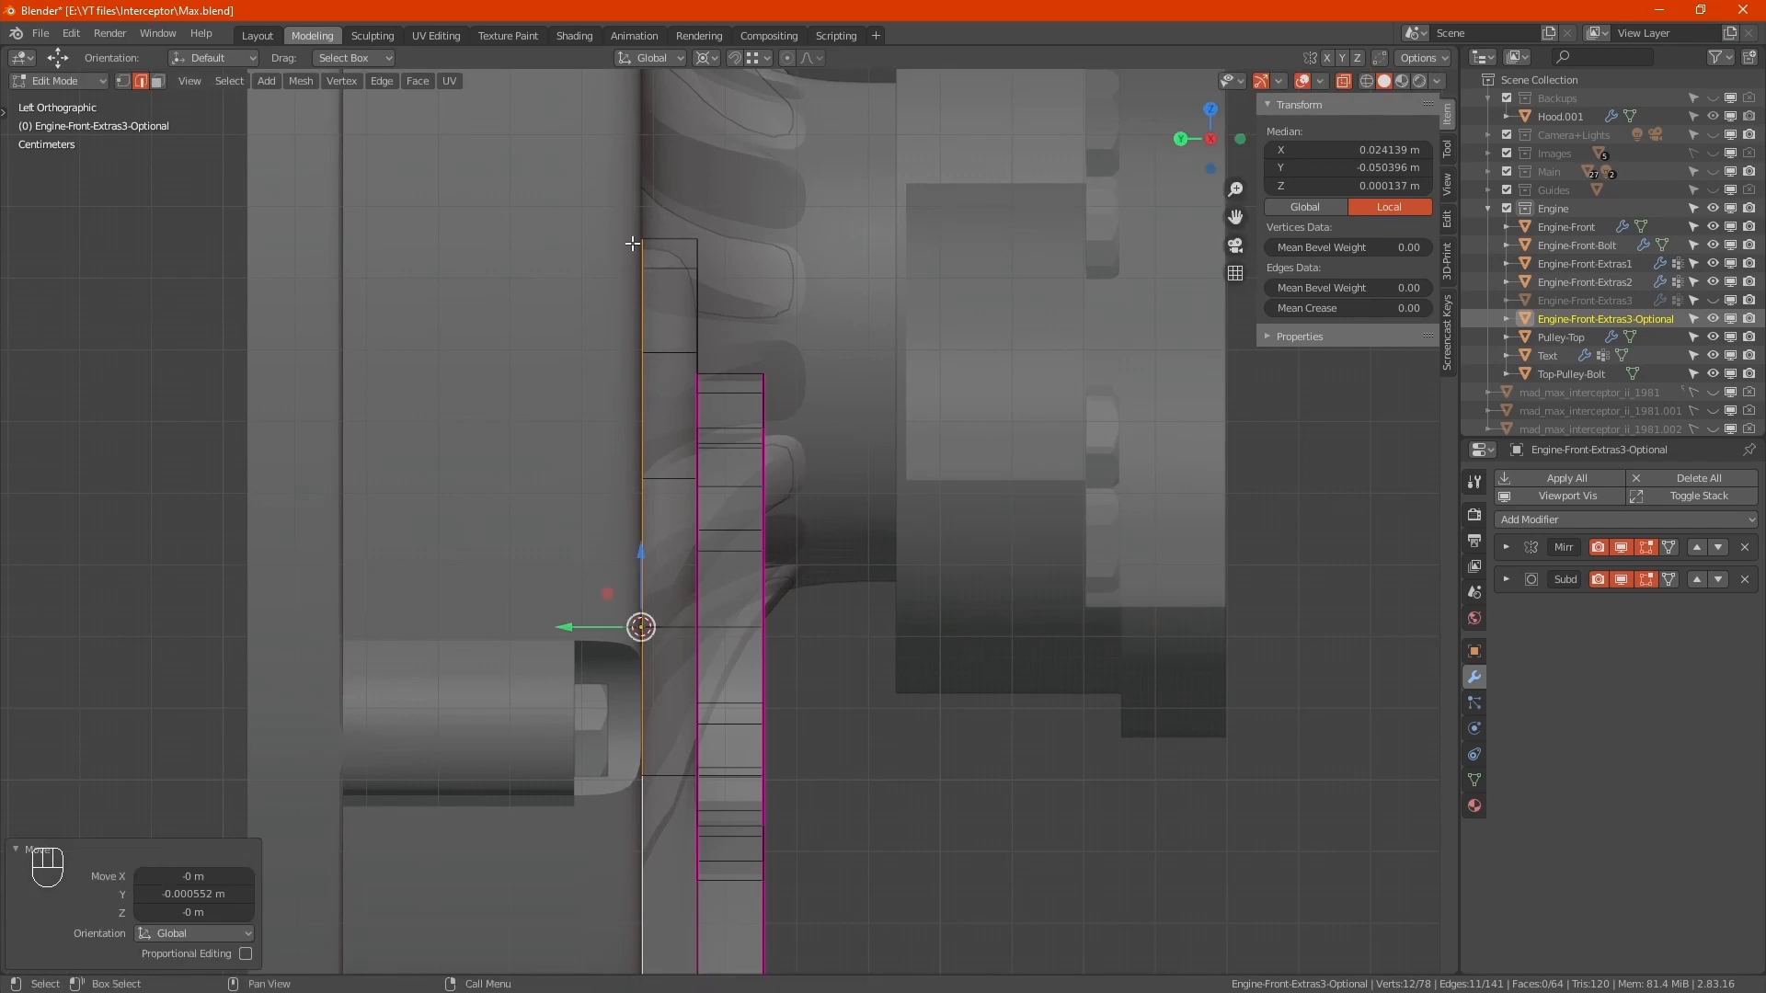
{"action": "left_click", "coordinate": [632, 242]}
{"action": "key", "text": "ctrl+z"}
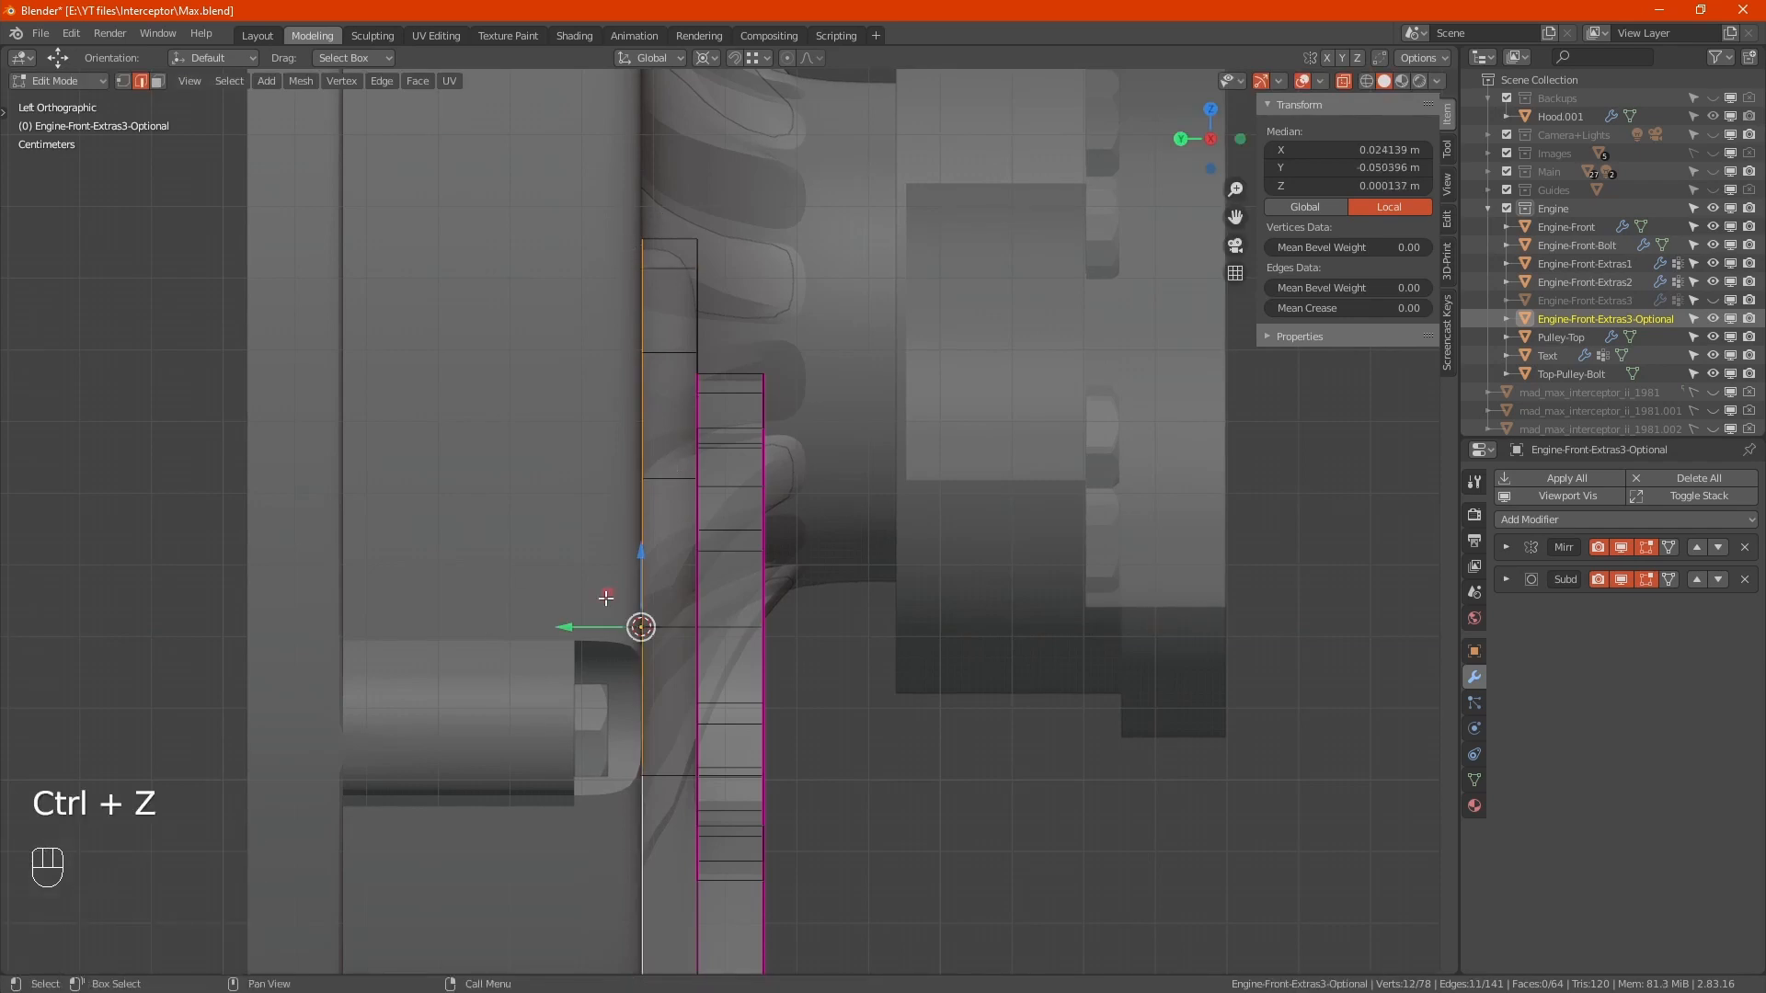
Step: Nudge the extruded back edge loop about 0.000051 m along Y into the engine face
{"action": "left_click_drag", "start_coordinate": [586, 625], "coordinate": [512, 618]}
{"action": "scroll", "coordinate": [743, 580], "scroll_direction": "down", "scroll_amount": 3}
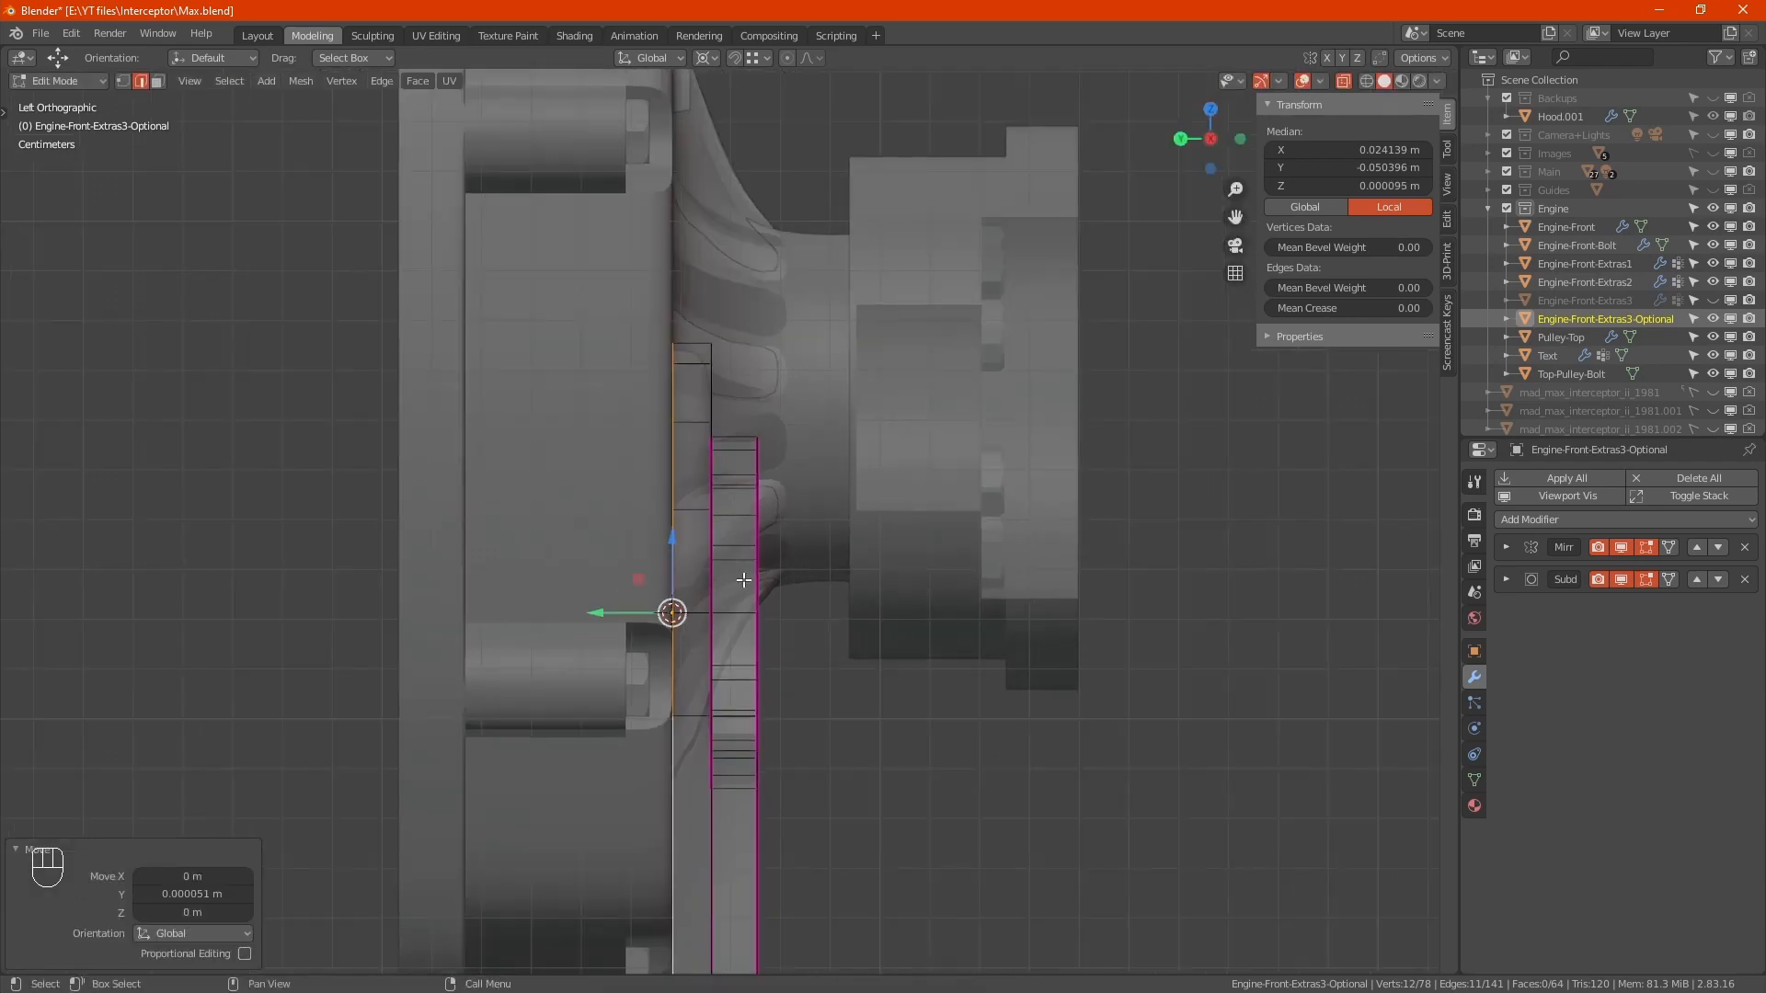
{"action": "middle_click_drag", "start_coordinate": [763, 587], "coordinate": [683, 636], "text": "alt"}
{"action": "key", "text": "alt+z"}
{"action": "scroll", "coordinate": [723, 610], "scroll_direction": "down", "scroll_amount": 5}
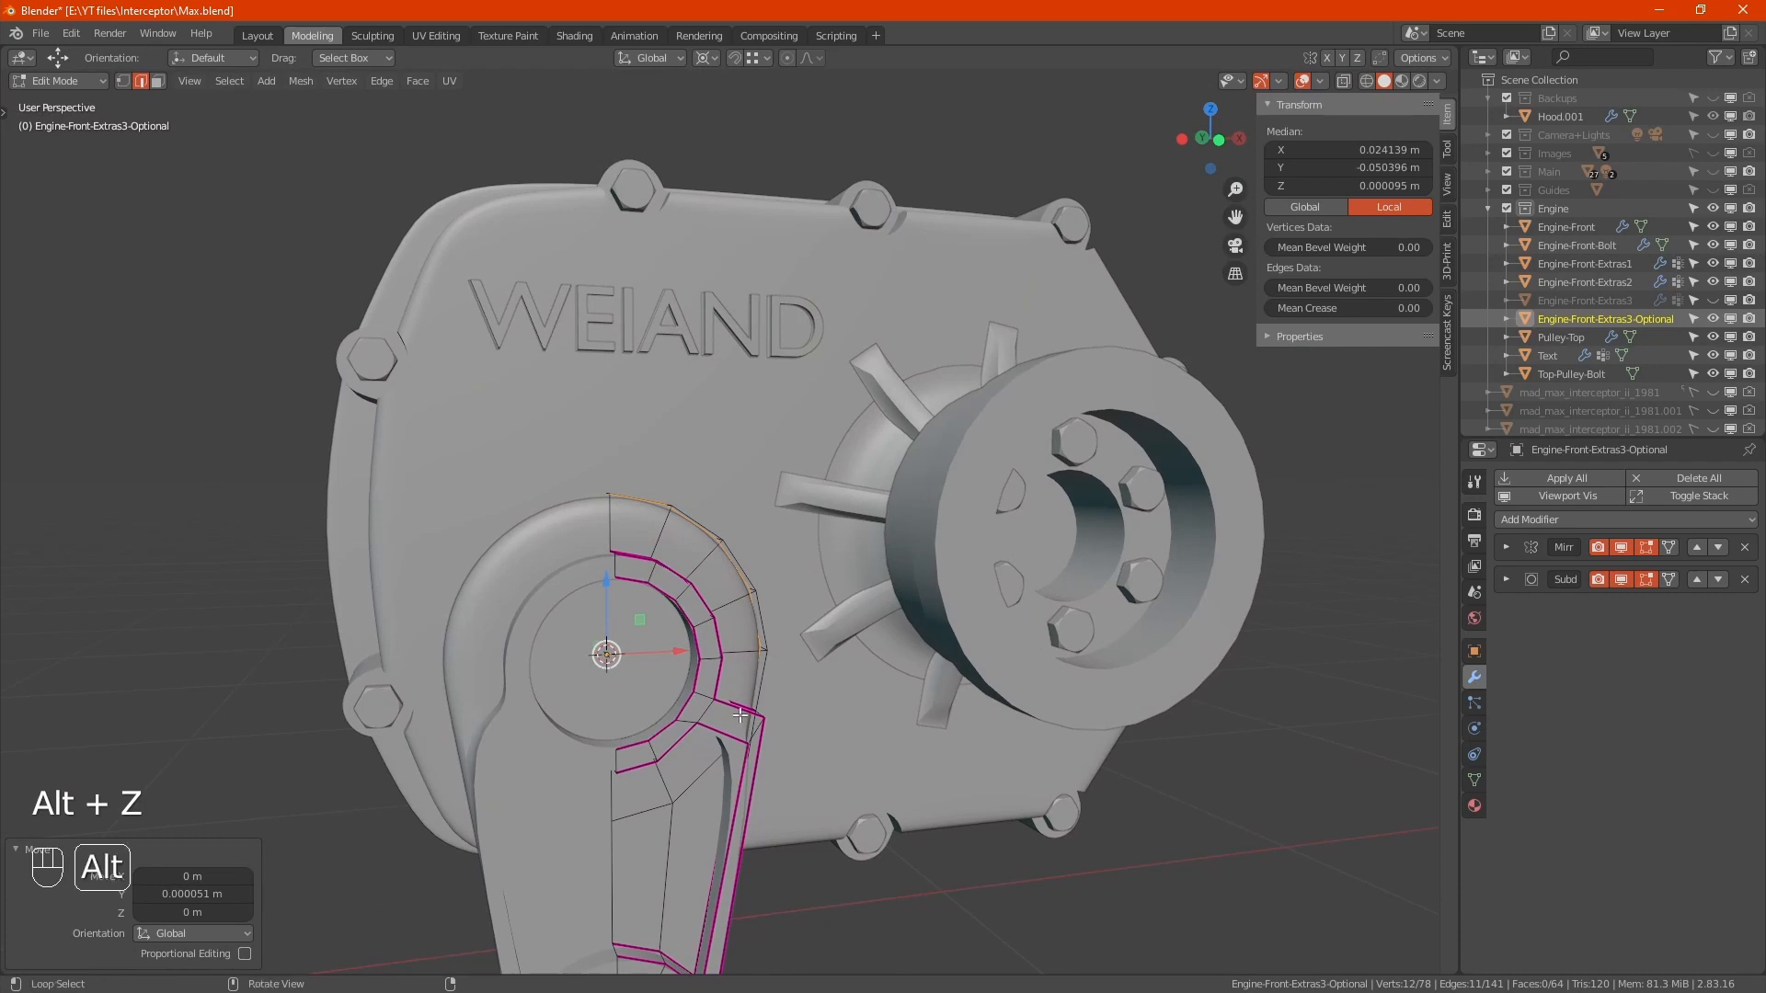
{"action": "middle_click_drag", "start_coordinate": [740, 716], "coordinate": [703, 706], "text": "alt"}
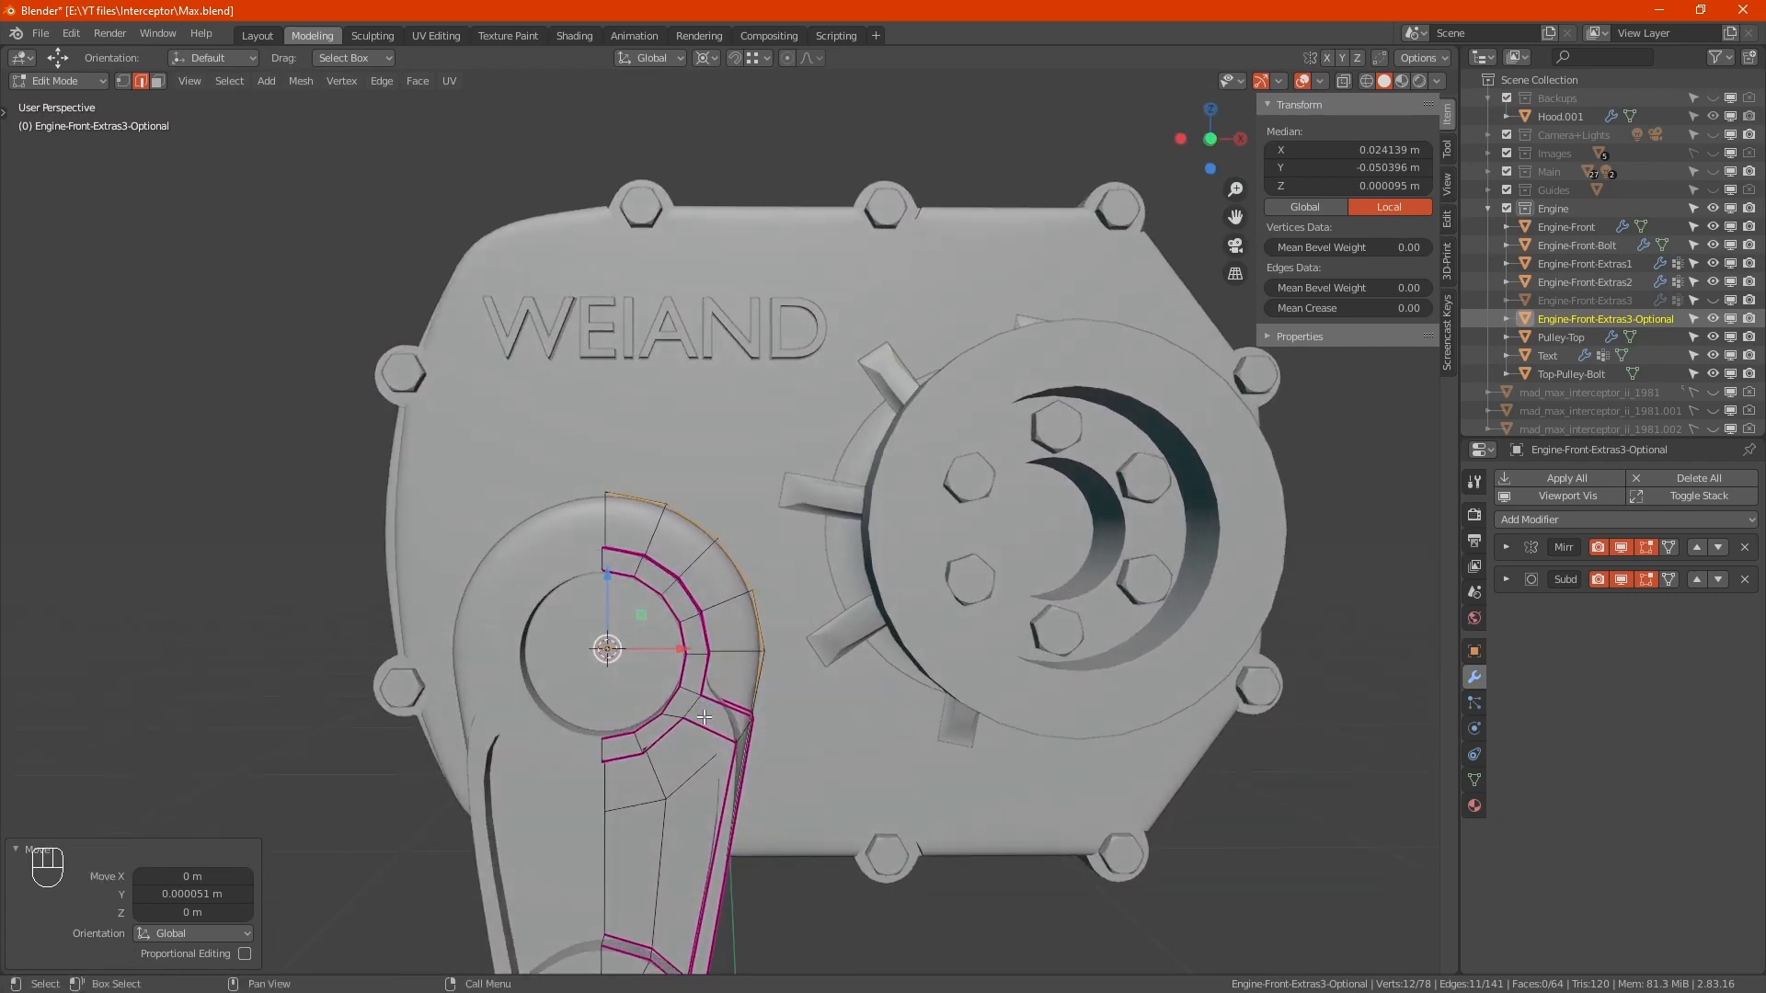
Step: Inset the two upper and two lower faces beside the ring by about 0.003057 m
{"action": "key", "text": "3"}
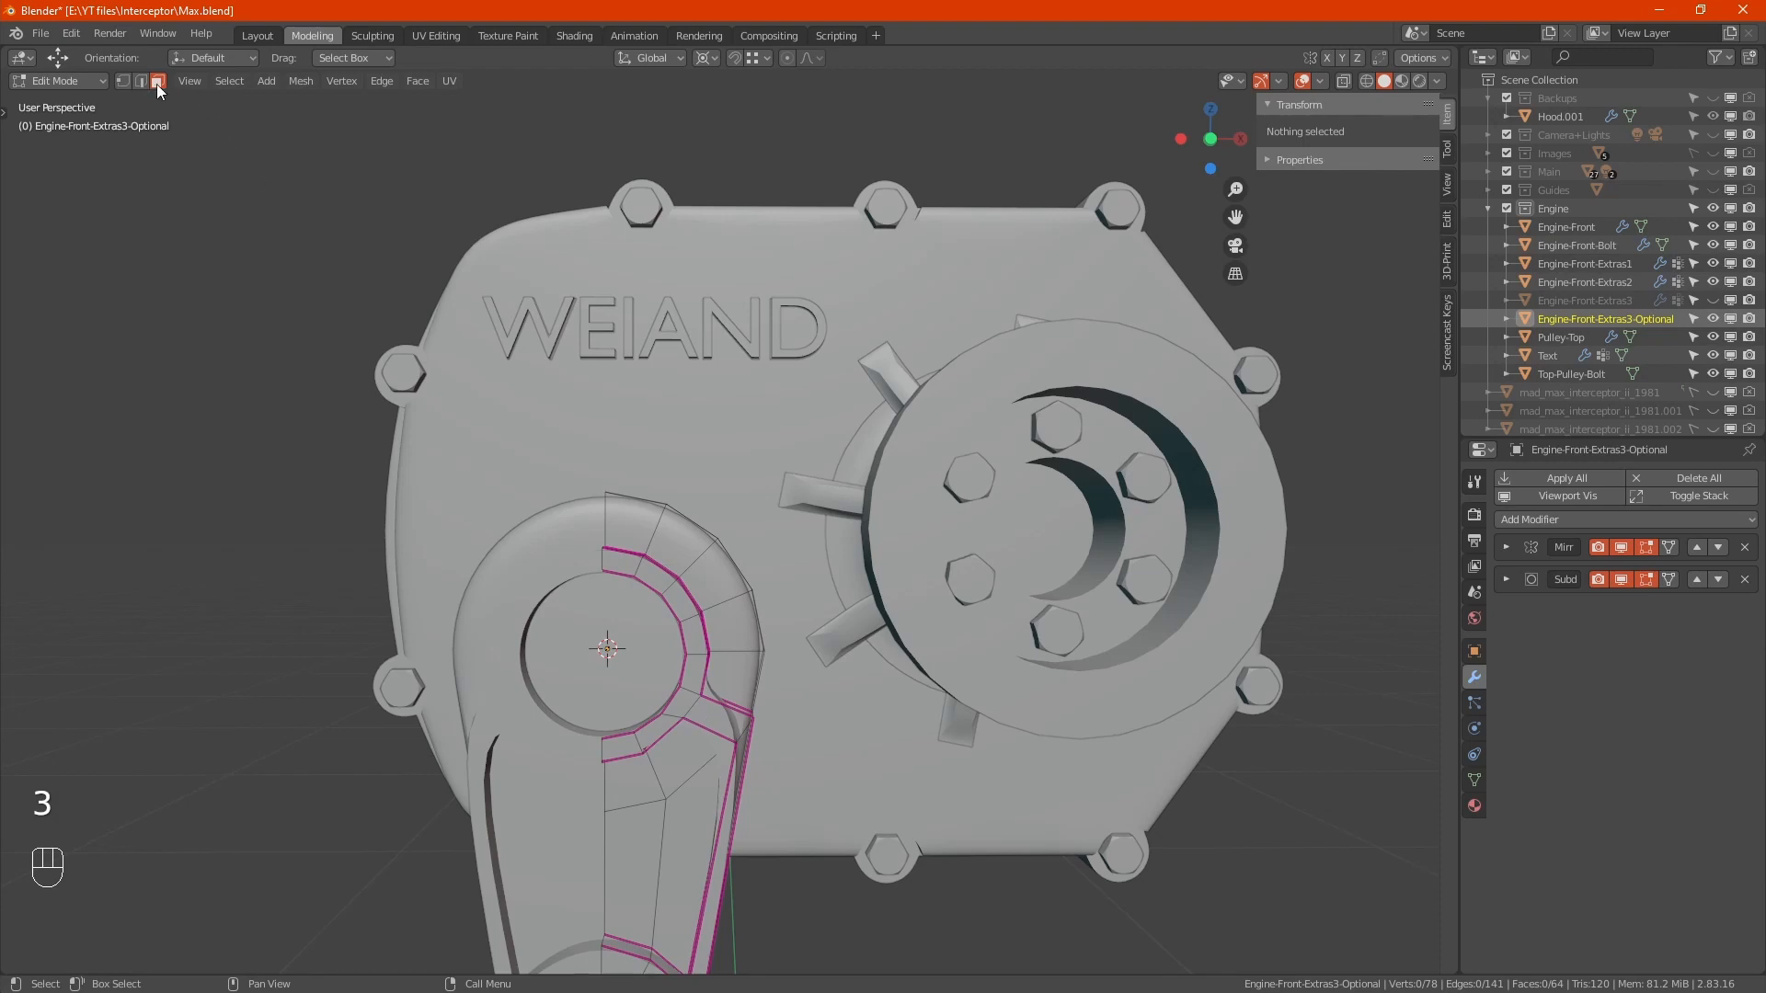
{"action": "left_click", "coordinate": [637, 525]}
{"action": "left_click", "coordinate": [677, 543], "text": "shift"}
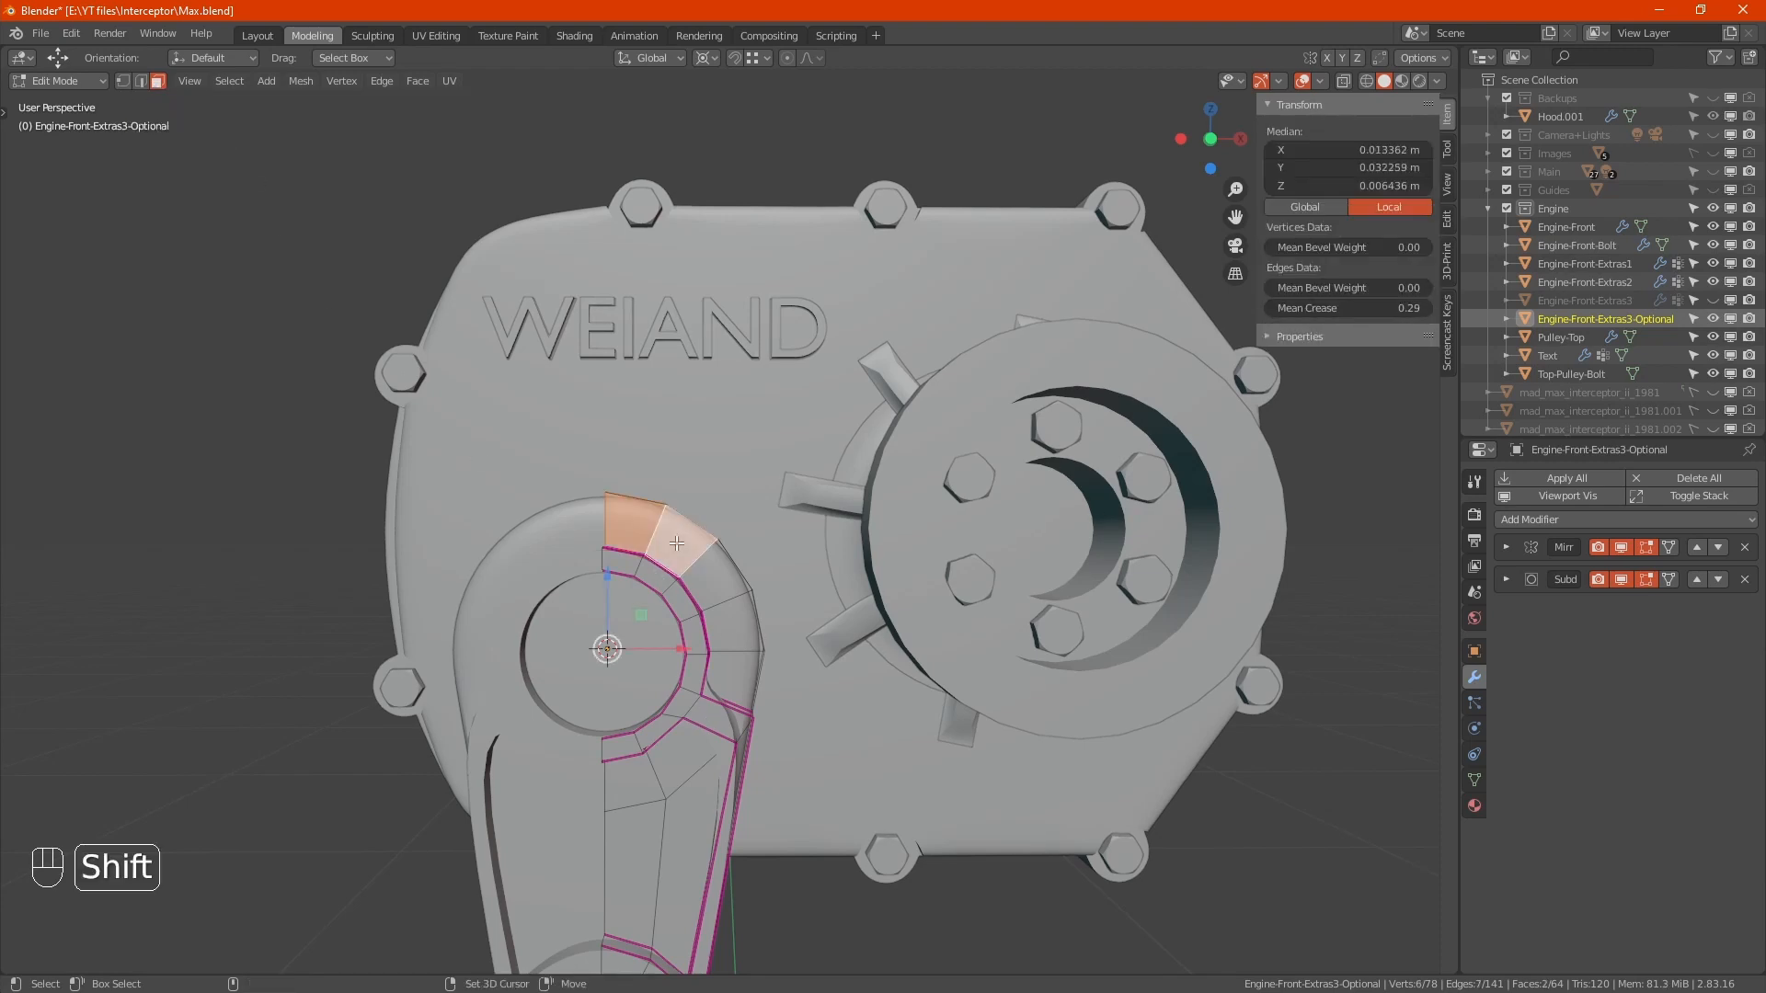
{"action": "left_click", "coordinate": [670, 762], "text": "shift"}
{"action": "left_click", "coordinate": [636, 783], "text": "shift"}
{"action": "mouse_move", "coordinate": [664, 802]}
{"action": "middle_mouse_down", "text": "alt"}
{"action": "mouse_move", "coordinate": [681, 732]}
{"action": "mouse_move", "coordinate": [679, 783]}
{"action": "middle_mouse_up", "text": "alt"}
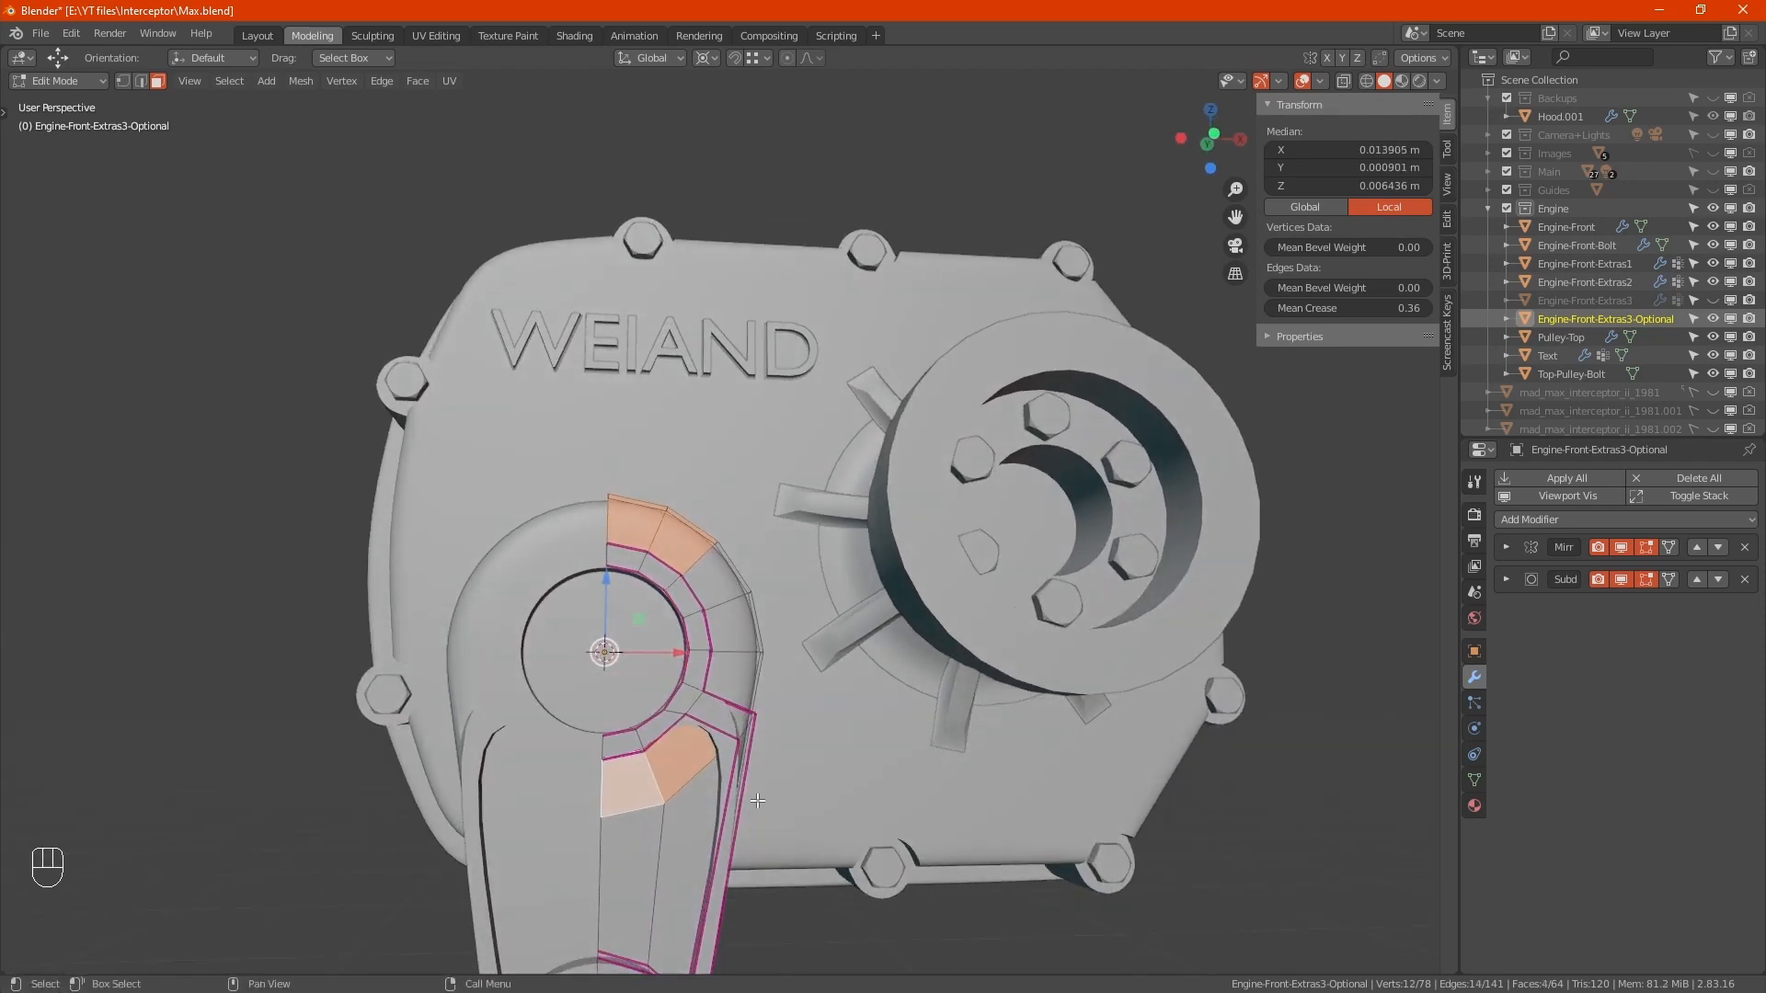
{"action": "key", "text": "i"}
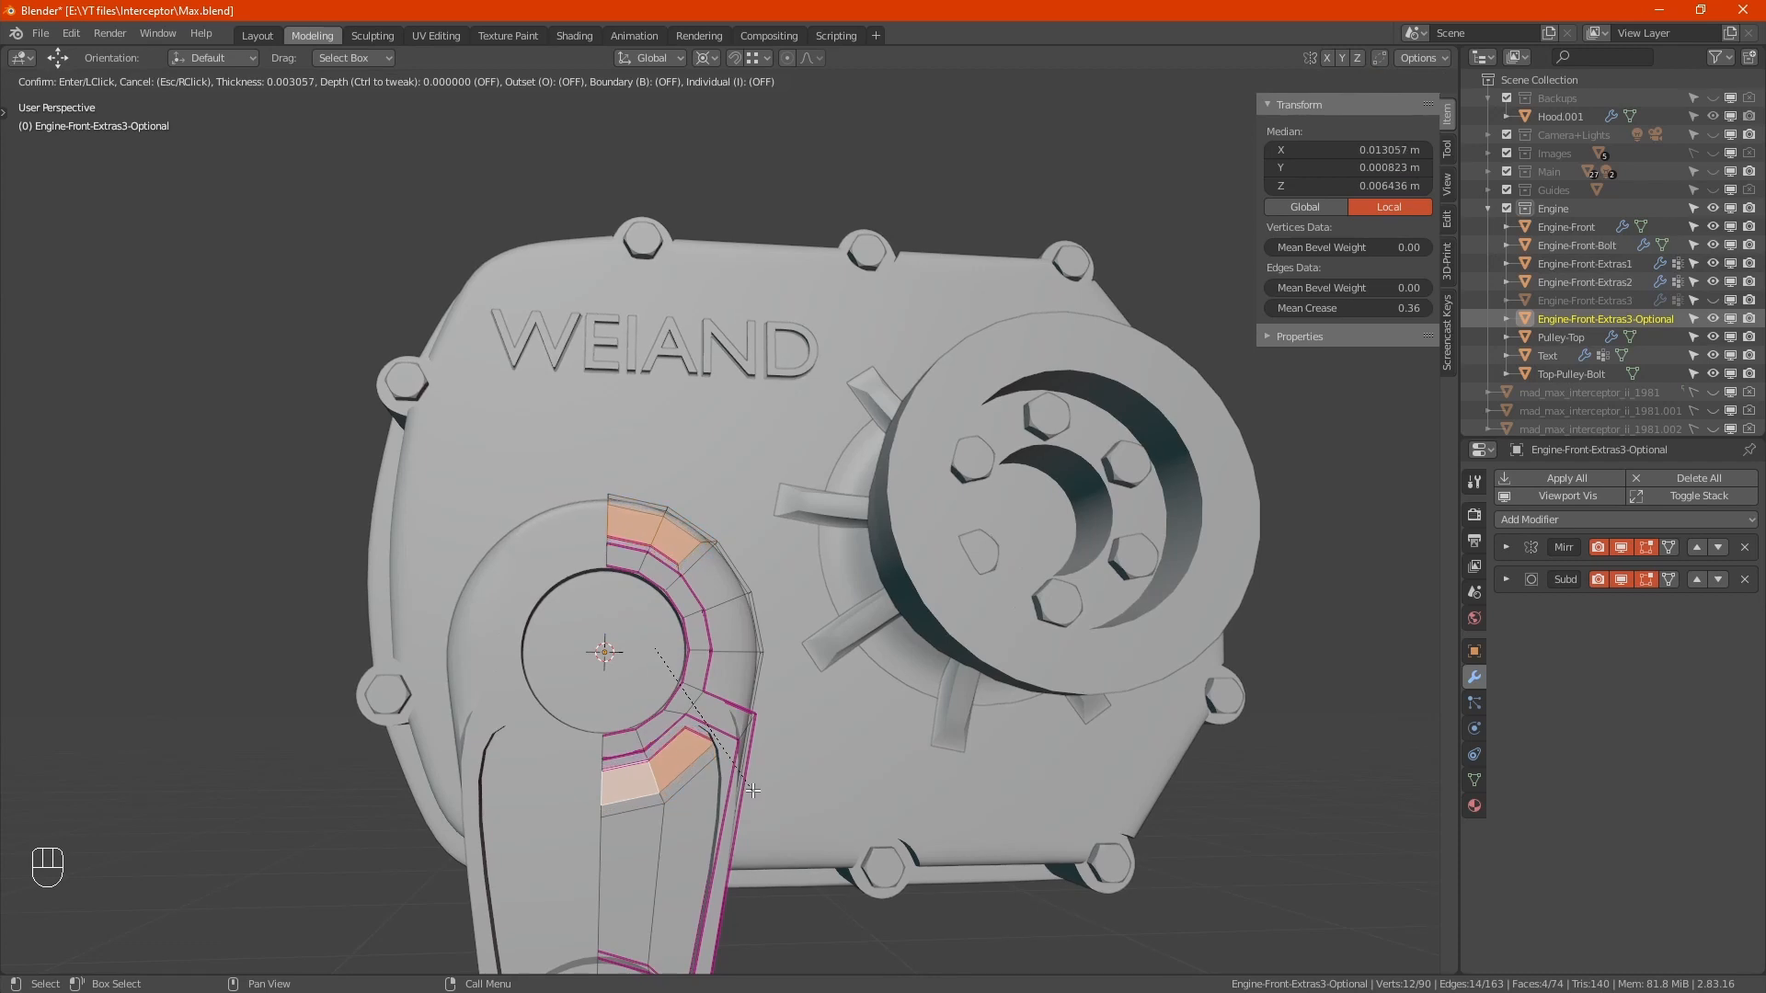
{"action": "left_click", "coordinate": [753, 790]}
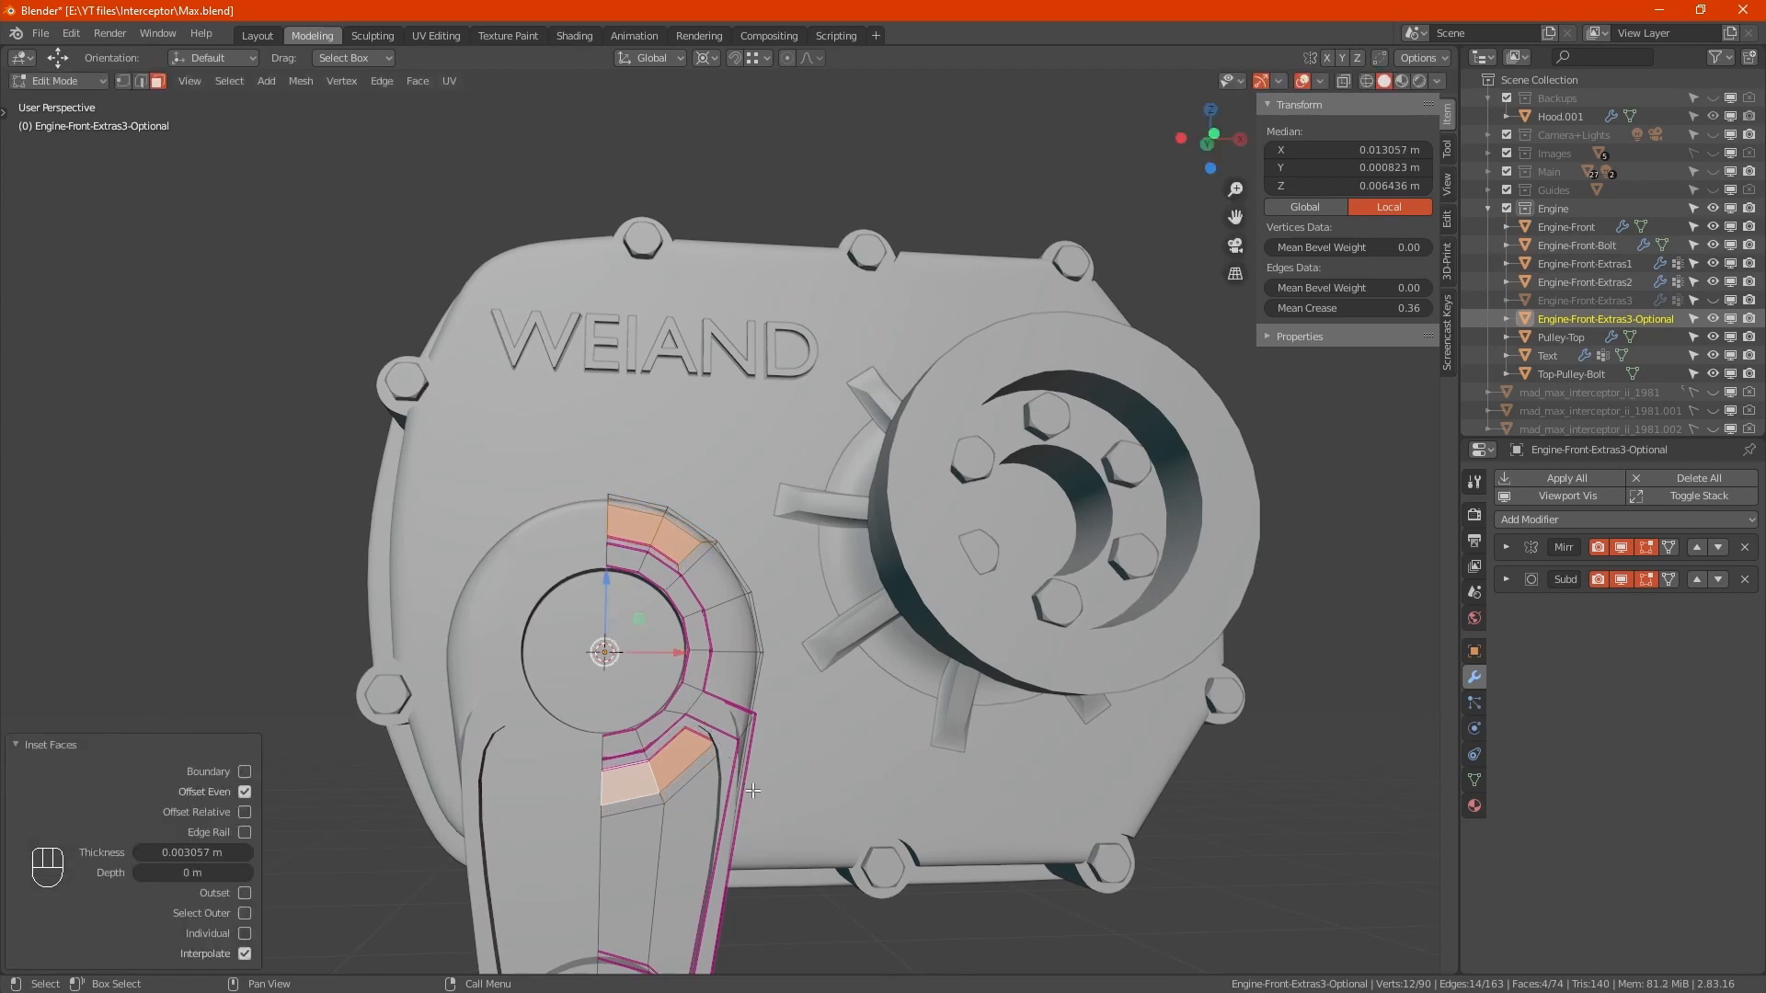
Step: Set the crease of the inset faces' outer edges, above and below the ring, to 1.00
{"action": "key", "text": "2"}
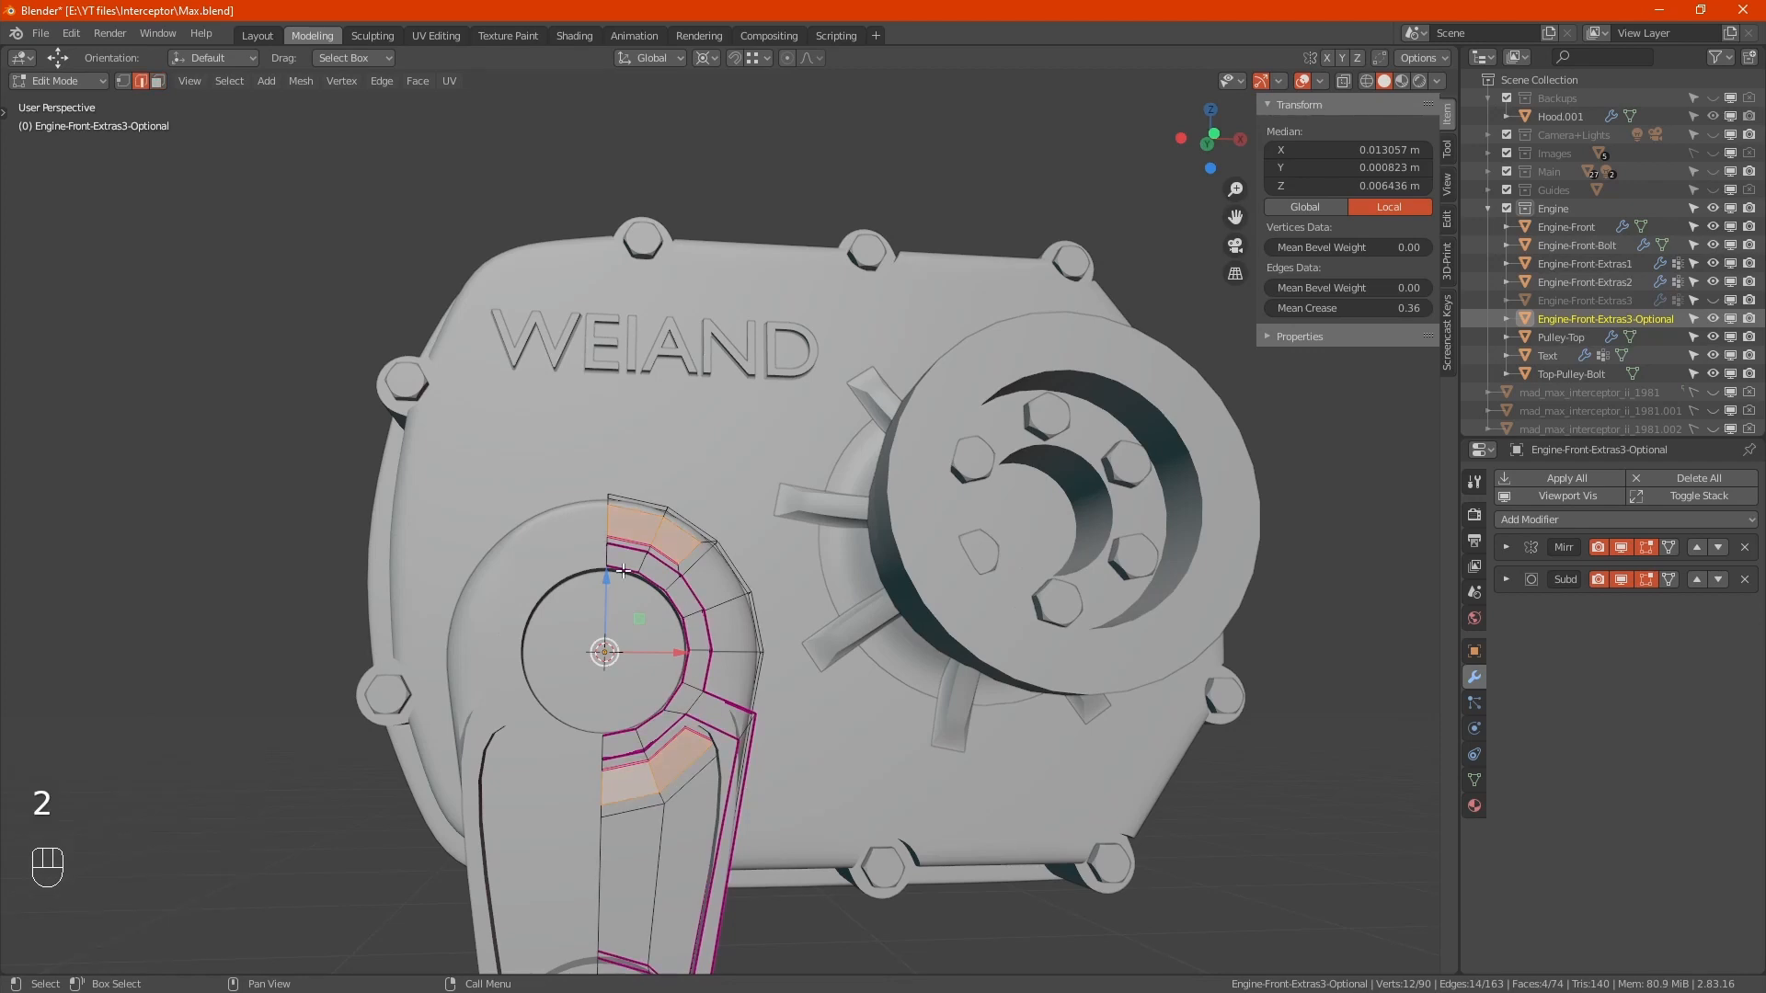
{"action": "middle_click_drag", "start_coordinate": [724, 566], "coordinate": [678, 623], "text": "alt"}
{"action": "scroll", "coordinate": [635, 563], "scroll_direction": "up", "scroll_amount": 3}
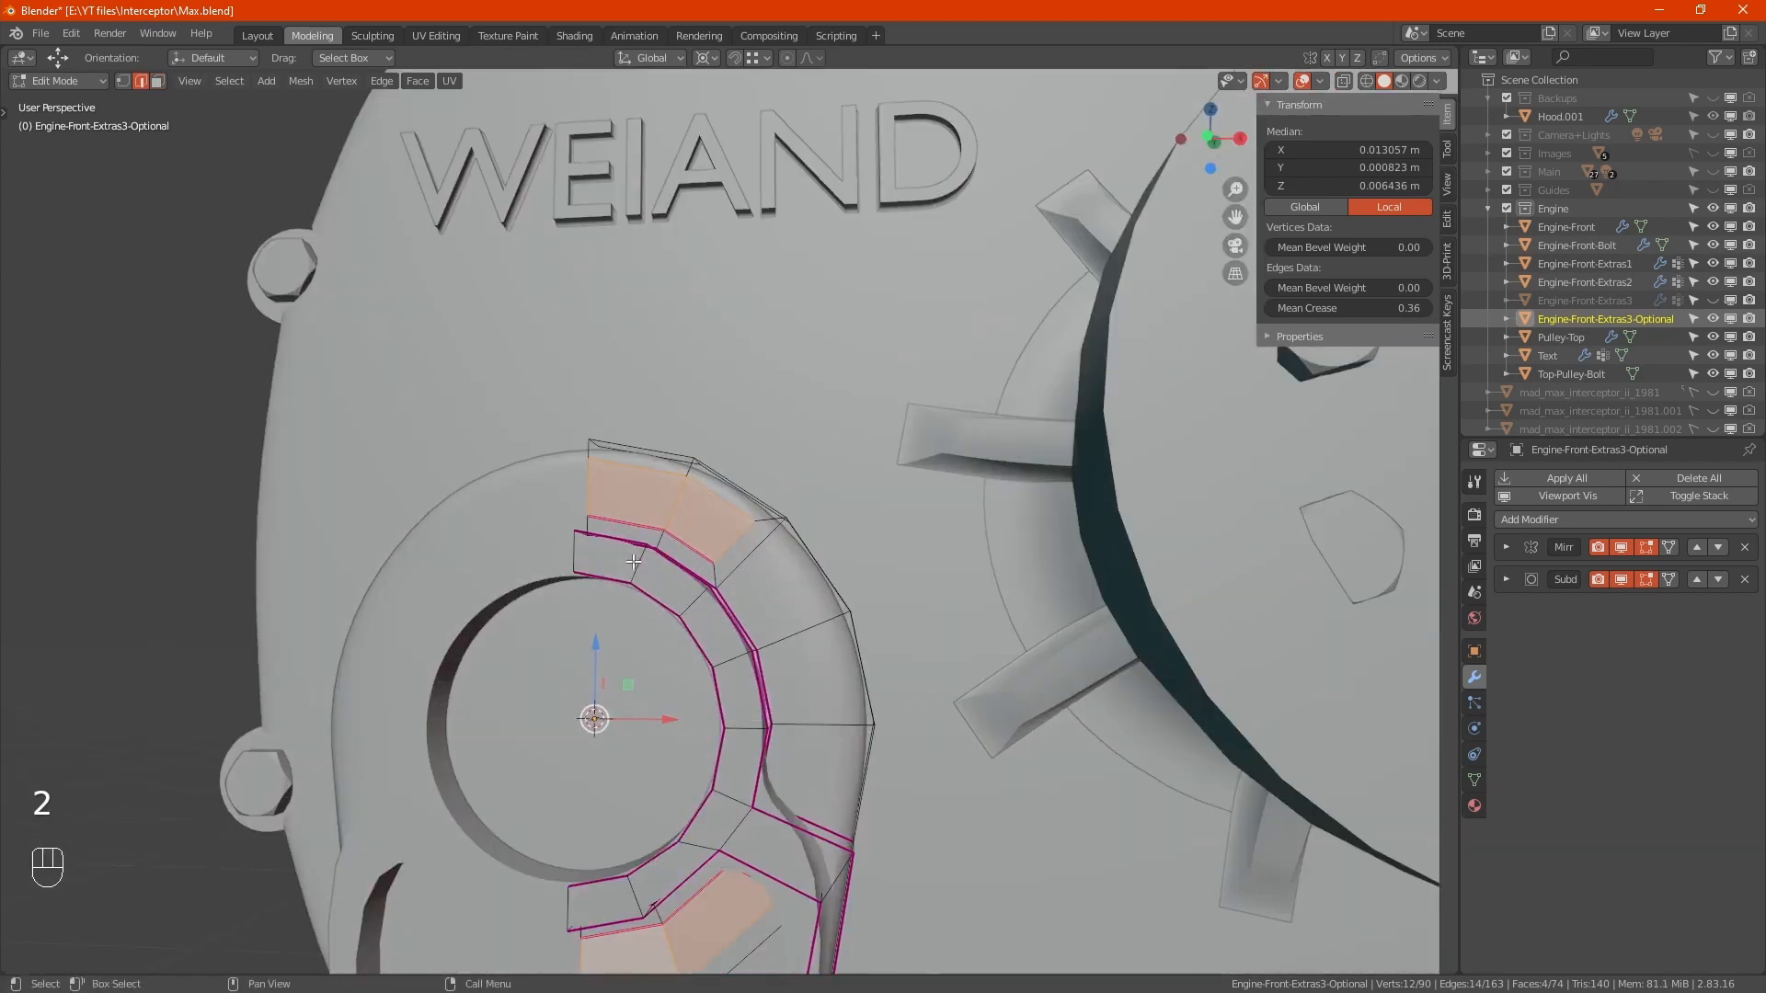
{"action": "middle_click_drag", "start_coordinate": [634, 563], "coordinate": [676, 539], "text": "alt"}
{"action": "left_click", "coordinate": [743, 540], "text": "alt+shift"}
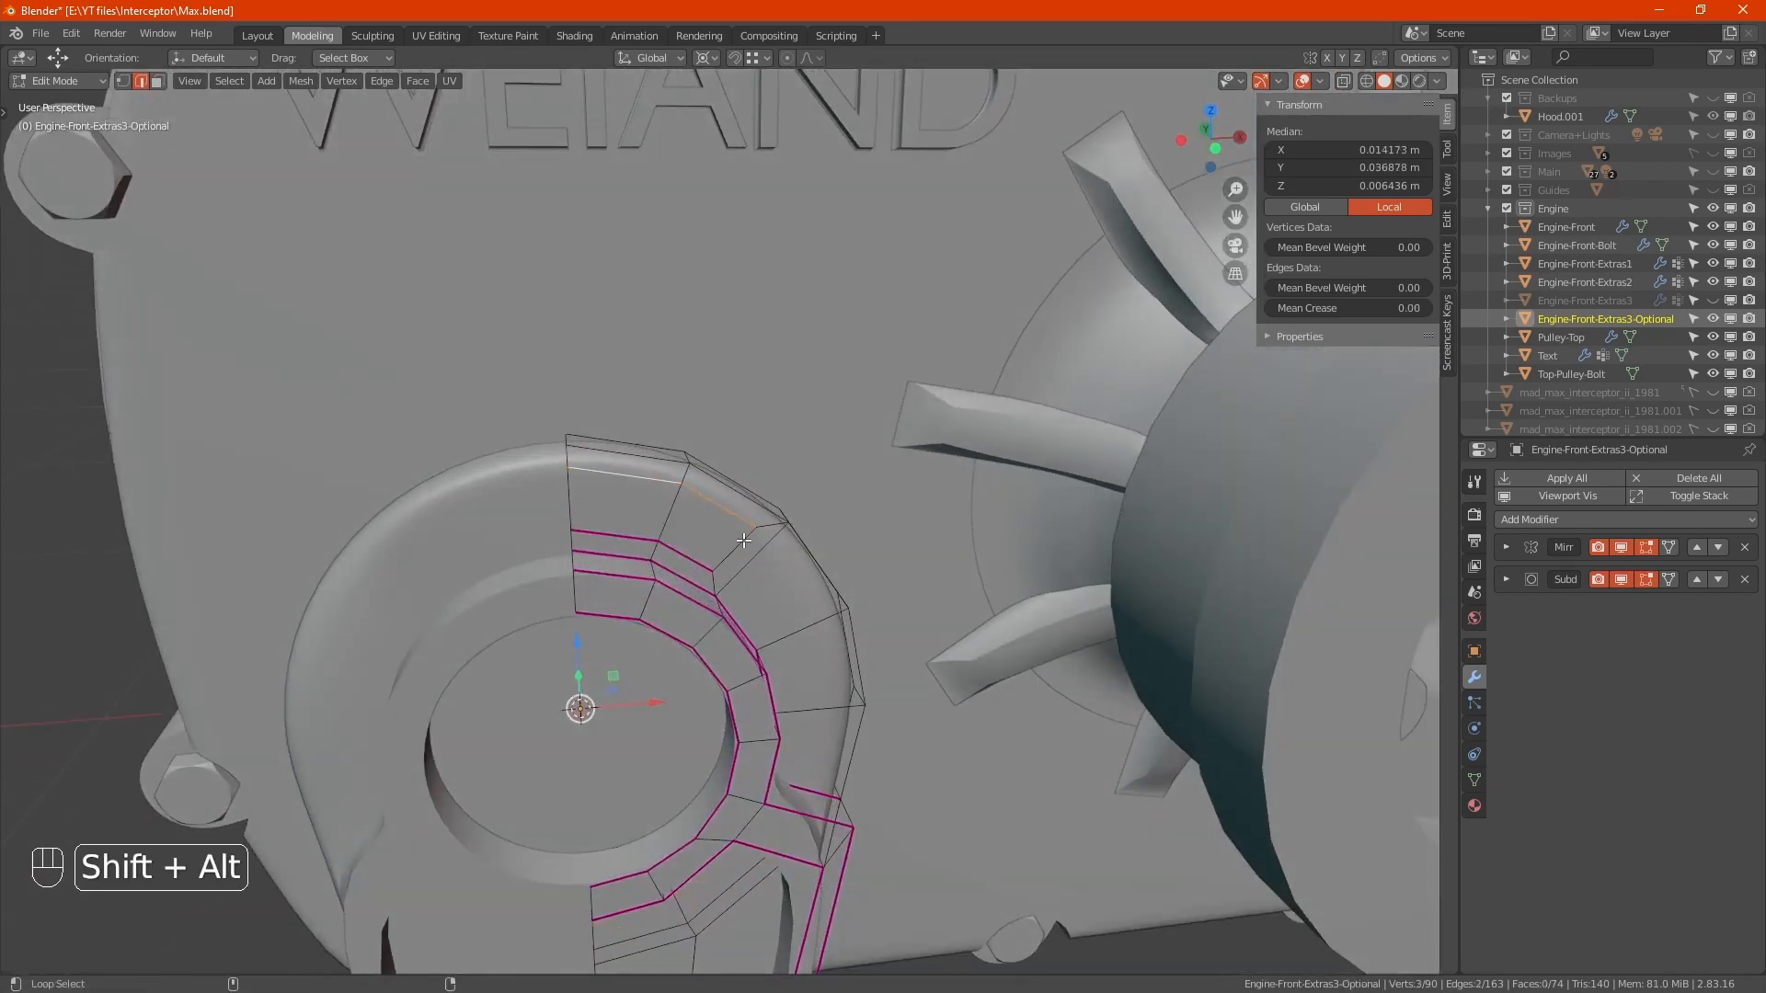
{"action": "middle_click_drag", "start_coordinate": [678, 756], "coordinate": [631, 515]}
{"action": "scroll", "coordinate": [631, 515], "scroll_direction": "up", "scroll_amount": 2}
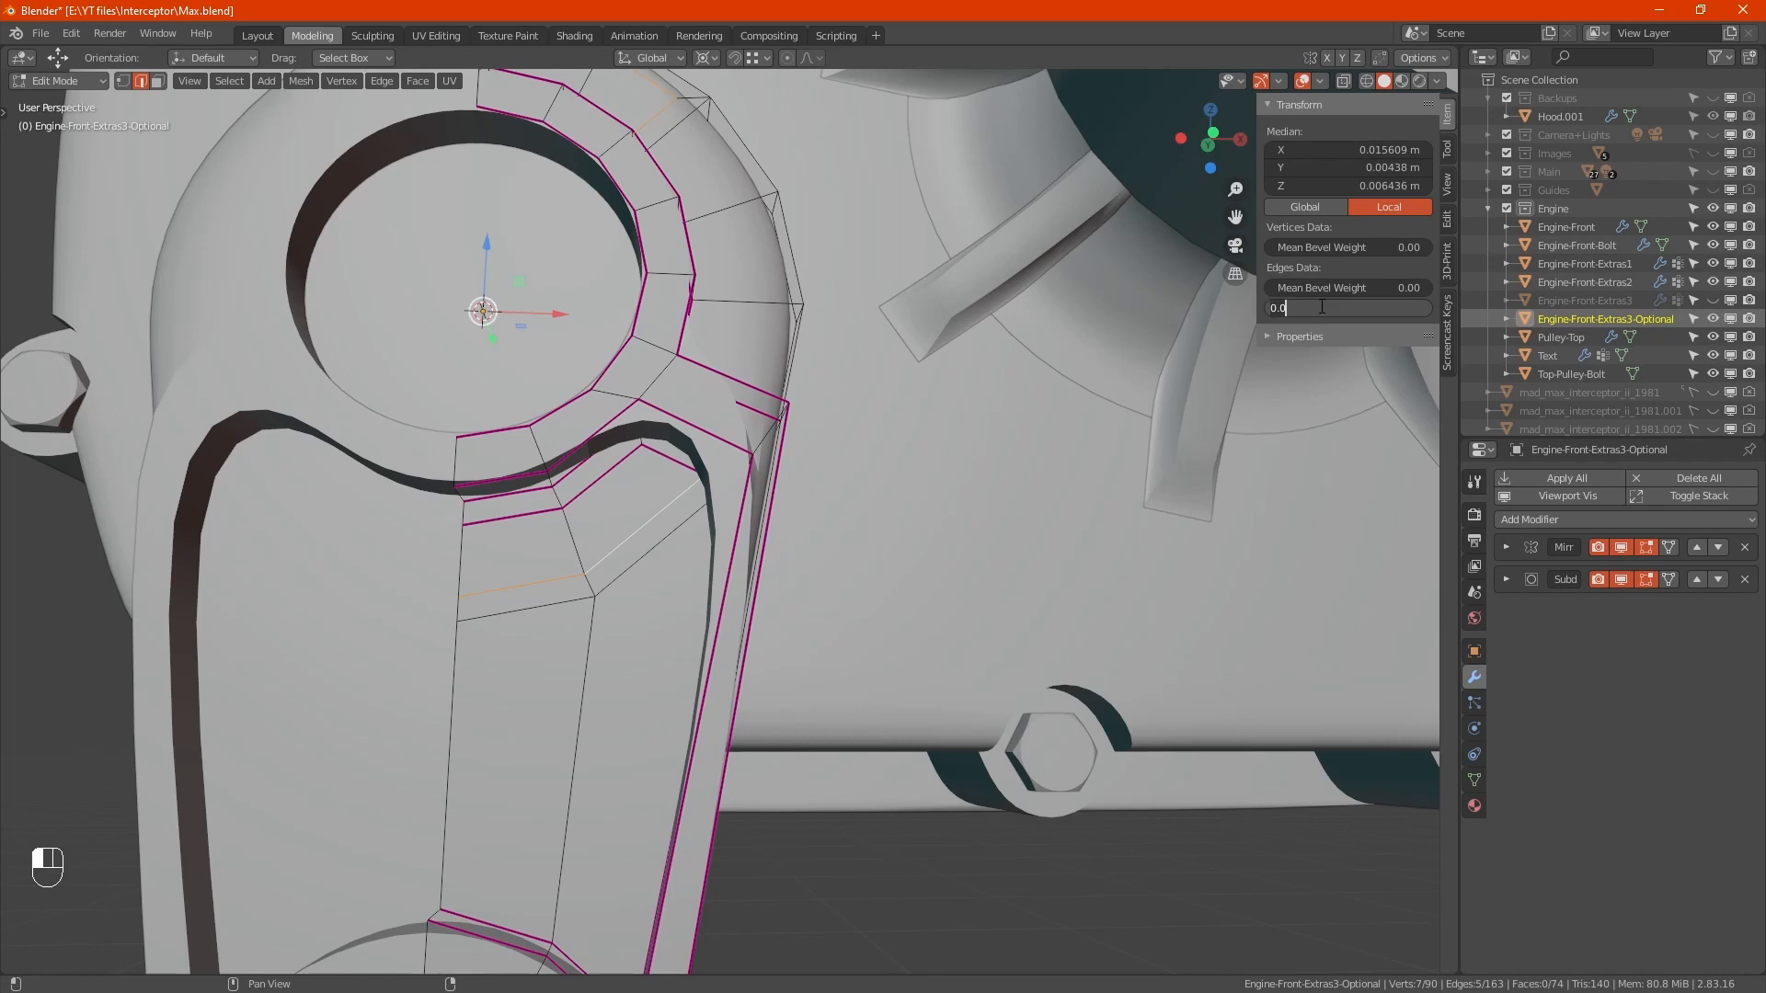
{"action": "key", "text": "Return"}
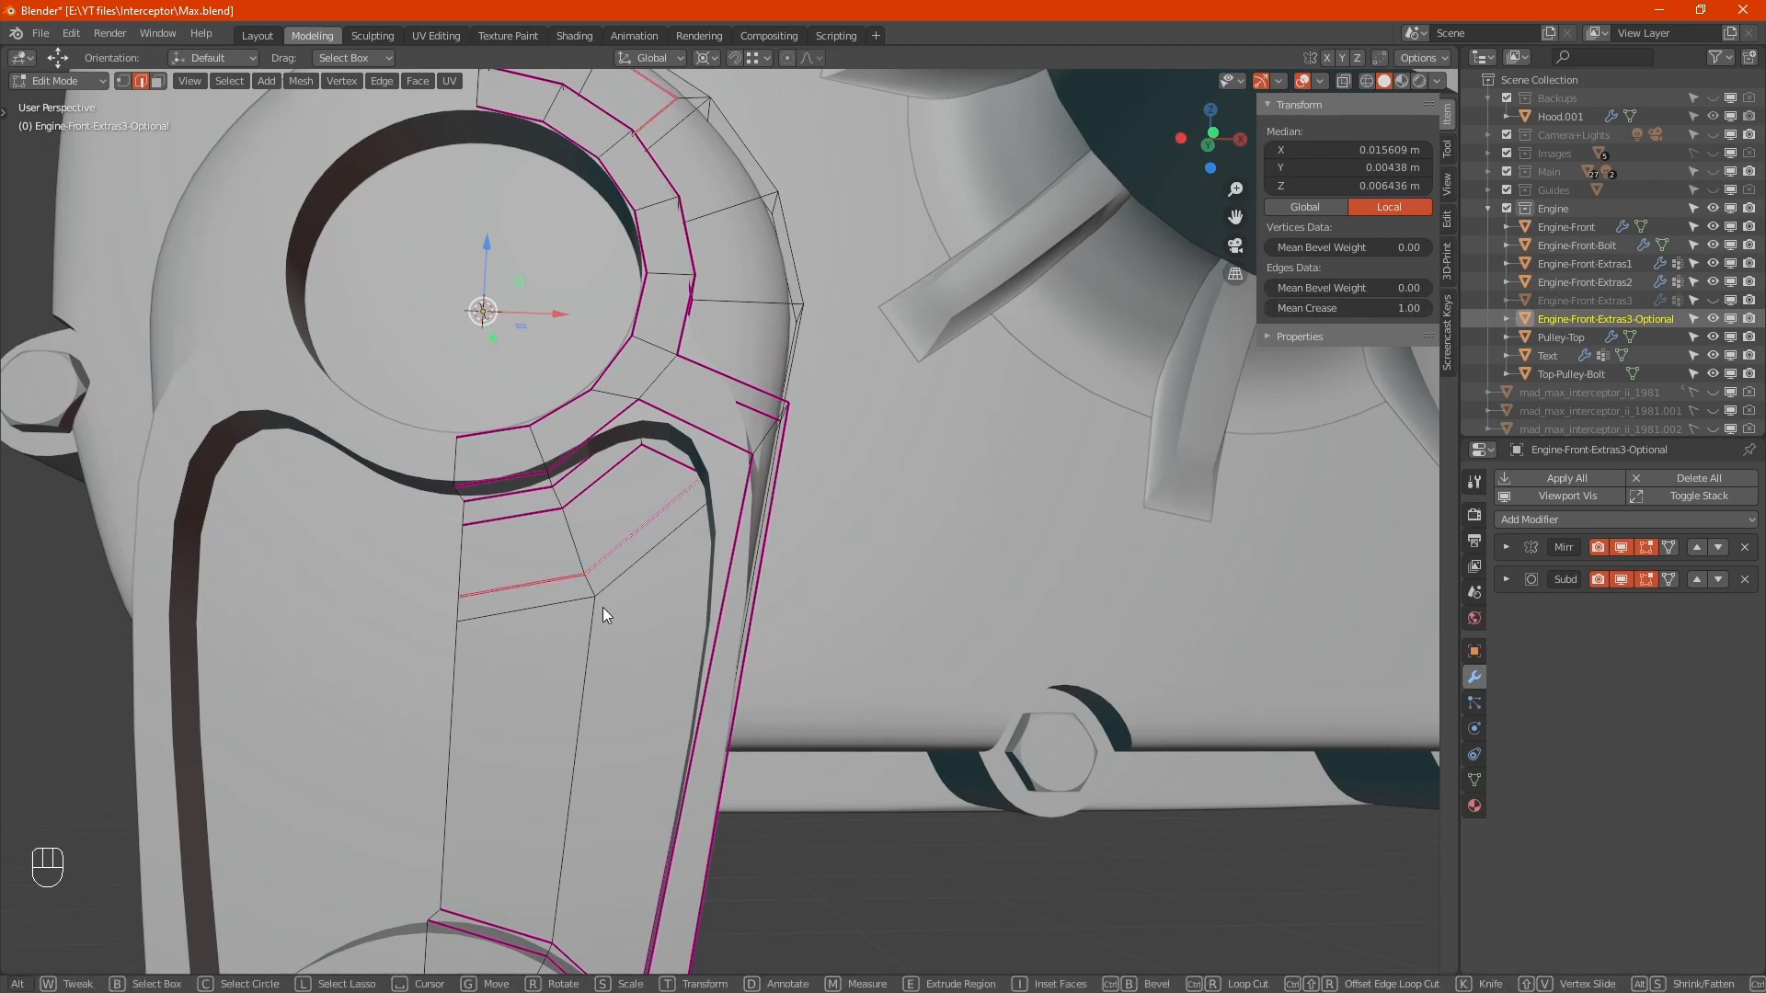
Step: Extrude the four inset faces above and below the ring into the cover along global Y to form curved recesses
{"action": "left_click", "coordinate": [613, 497]}
{"action": "left_click", "coordinate": [544, 556], "text": "shift"}
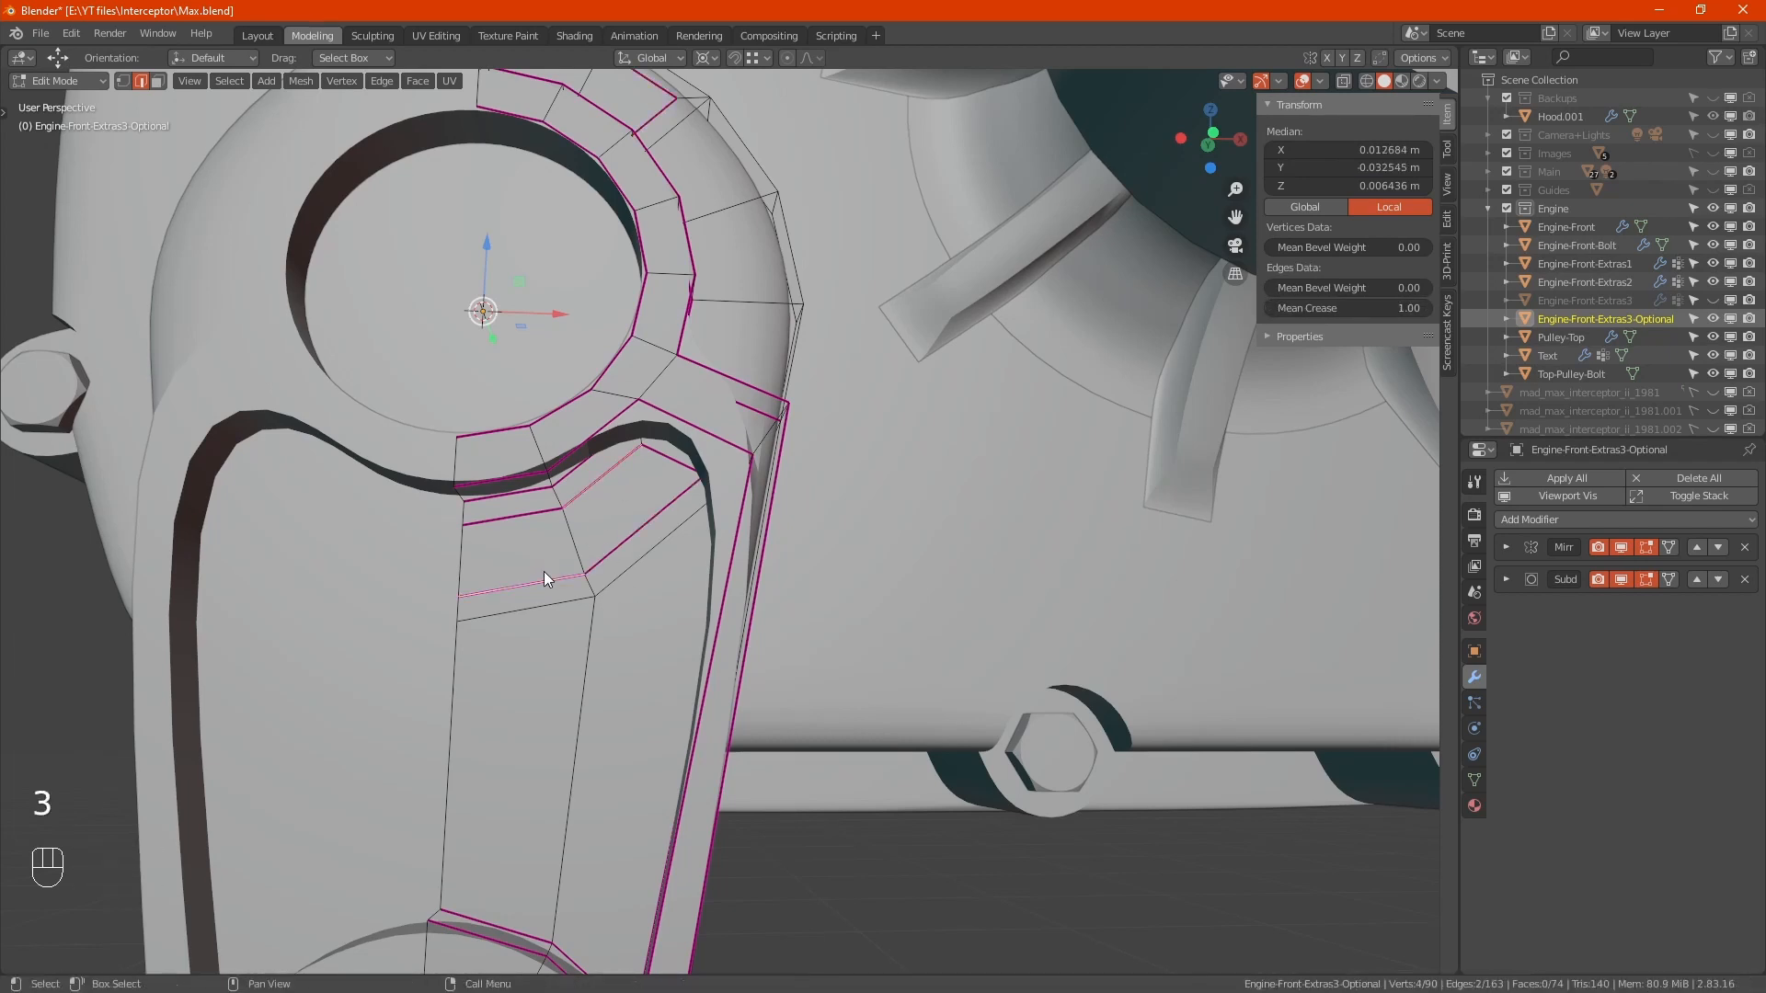
{"action": "key", "text": "3"}
{"action": "left_click", "coordinate": [626, 499]}
{"action": "left_click", "coordinate": [538, 560], "text": "shift"}
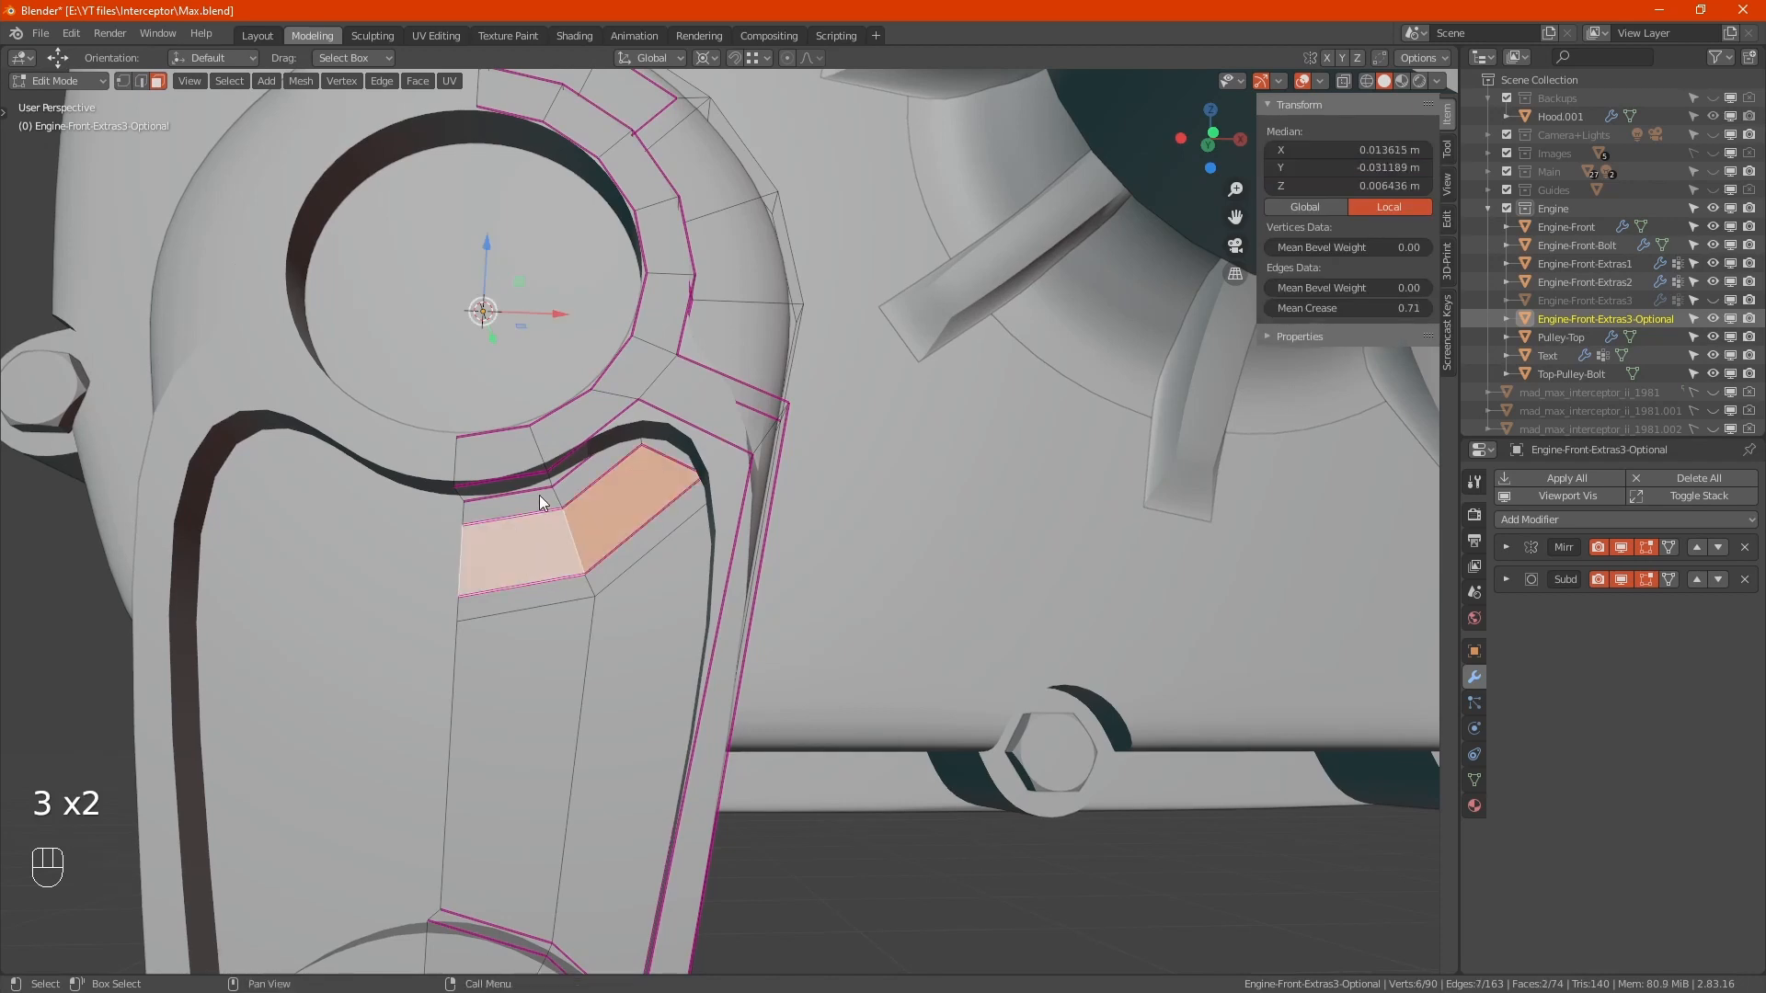
{"action": "left_click_drag", "start_coordinate": [539, 495], "coordinate": [611, 515], "text": "alt"}
{"action": "left_click", "coordinate": [619, 177], "text": "shift"}
{"action": "left_click", "coordinate": [561, 167], "text": "shift"}
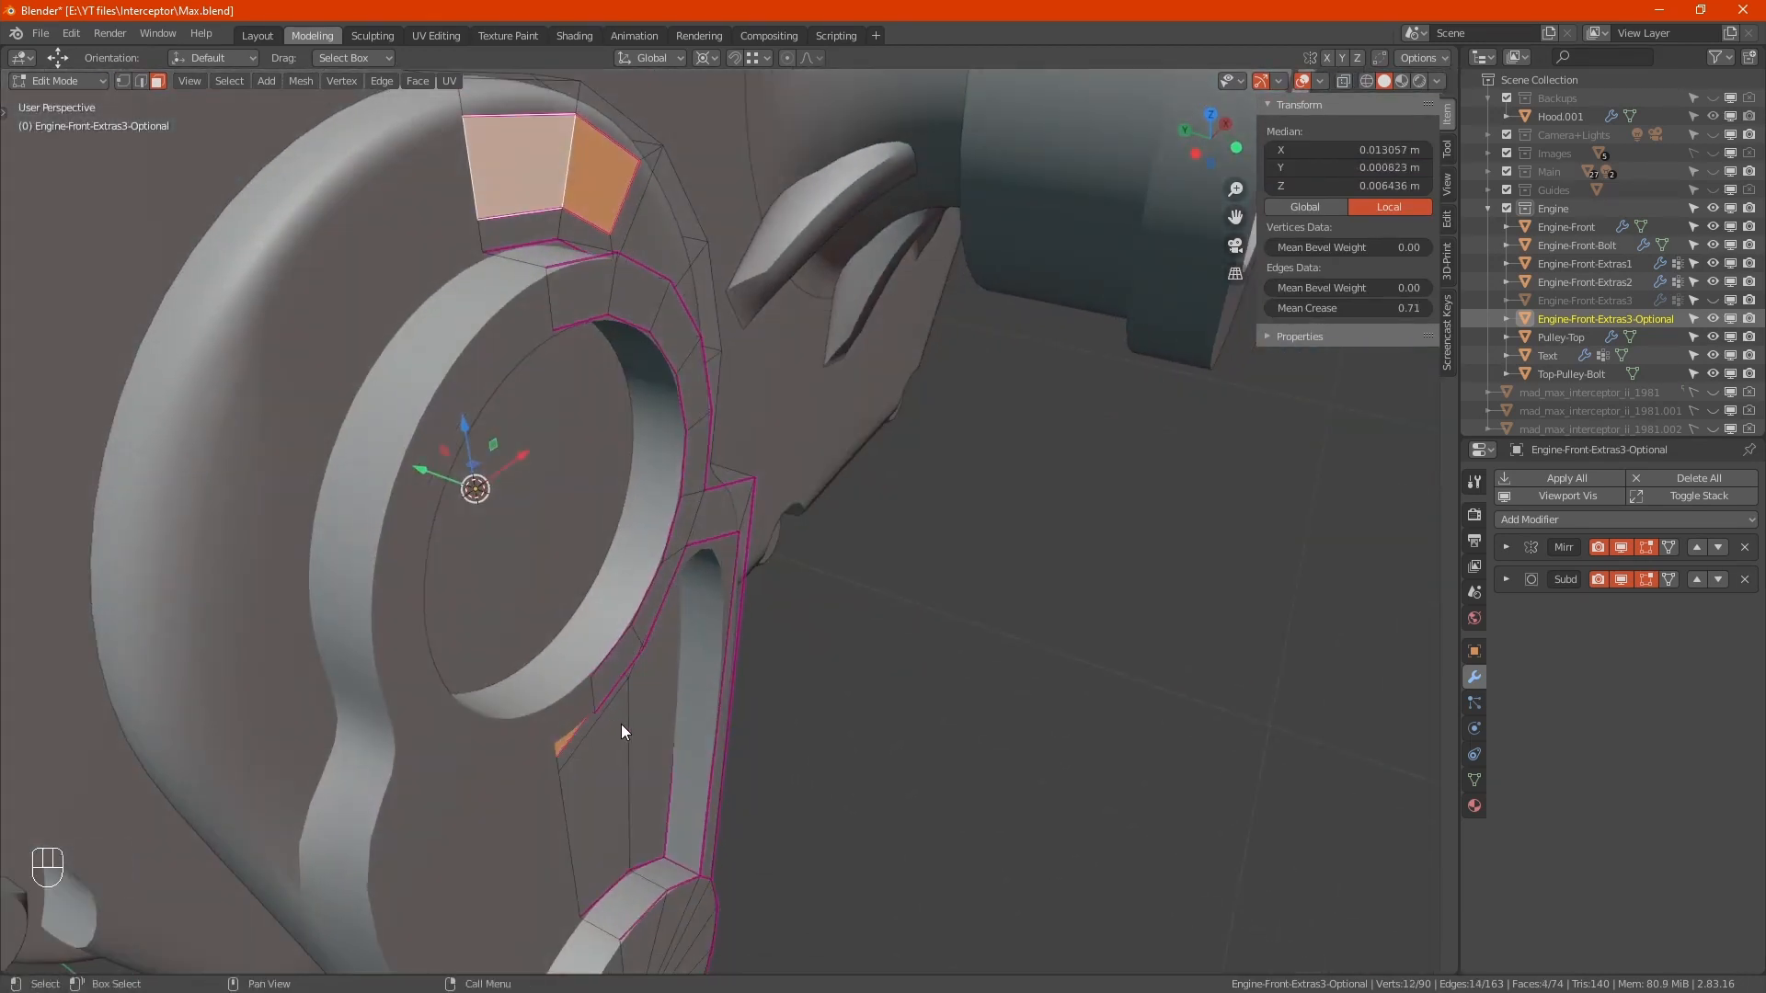
{"action": "key", "text": "e"}
{"action": "key", "text": "y"}
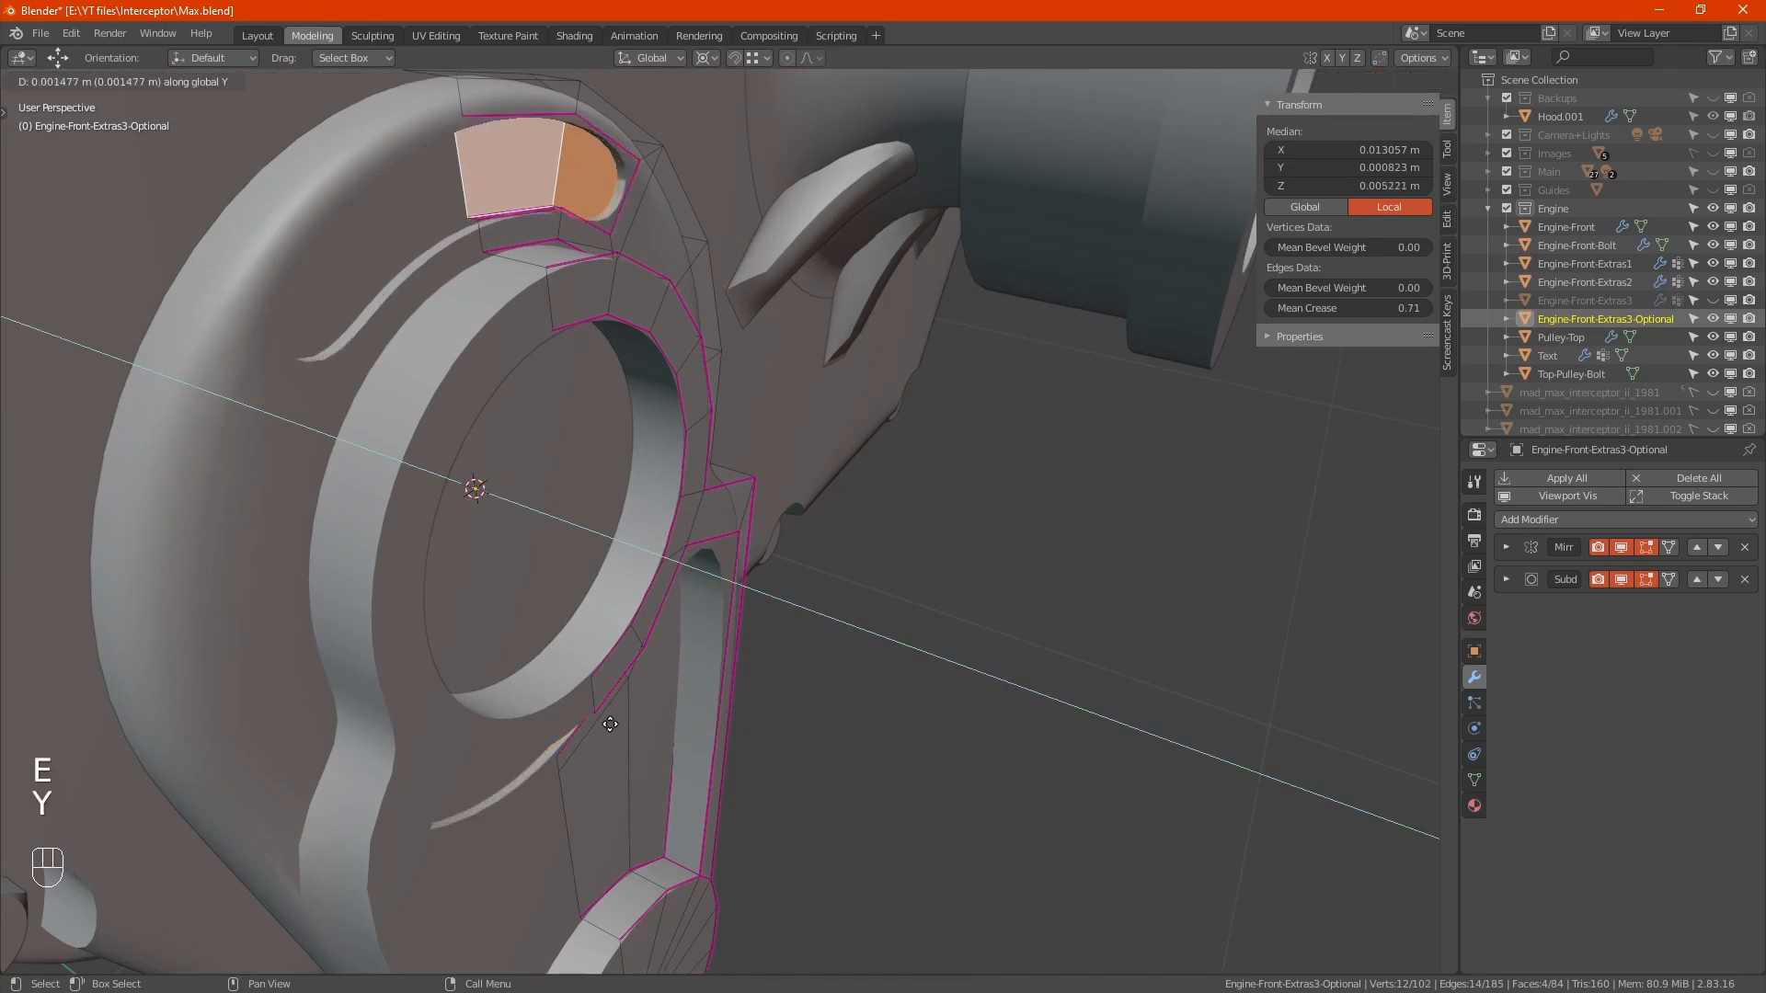
{"action": "left_click", "coordinate": [599, 725]}
Step: Examine the two curved recesses on the smoothed cover in Object Mode from several angles
{"action": "scroll", "coordinate": [597, 729], "scroll_direction": "down", "scroll_amount": 5}
{"action": "left_click_drag", "start_coordinate": [598, 729], "coordinate": [571, 759], "text": "alt"}
{"action": "key", "text": "Tab"}
{"action": "left_click_drag", "start_coordinate": [623, 820], "coordinate": [749, 768], "text": "alt"}
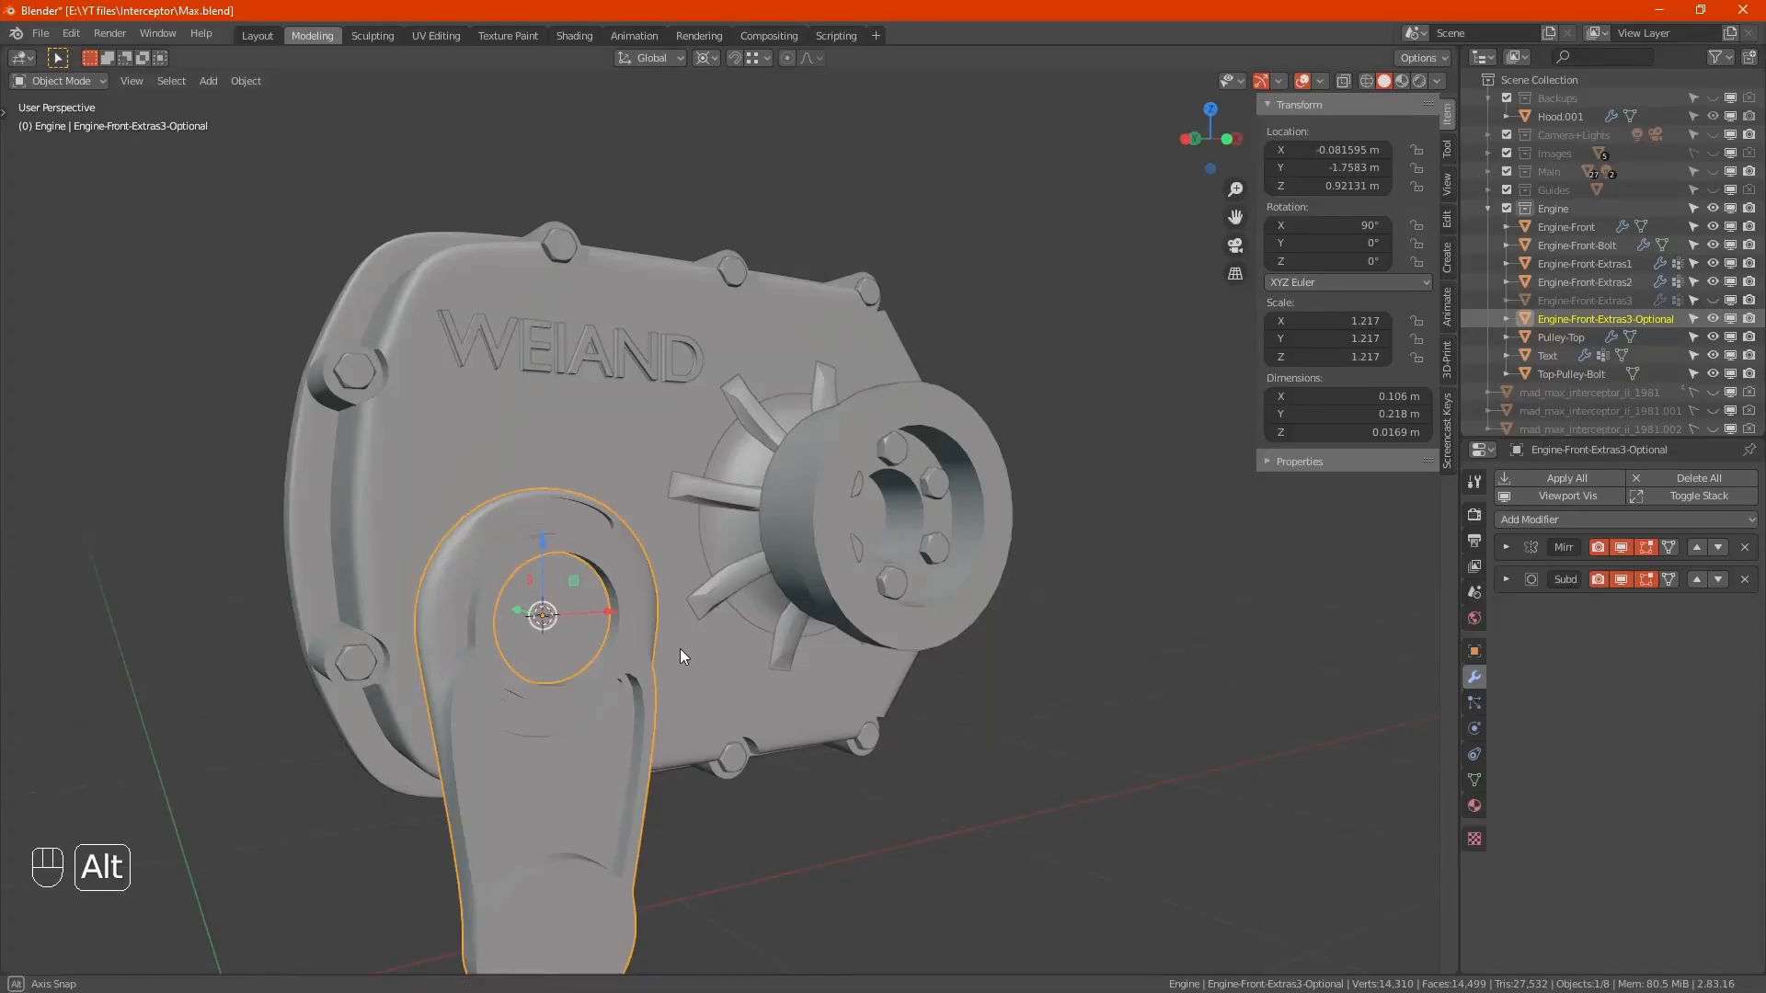
{"action": "left_click_drag", "start_coordinate": [681, 648], "coordinate": [634, 614], "text": "alt"}
{"action": "mouse_move", "coordinate": [619, 703]}
{"action": "left_mouse_down", "text": "alt"}
{"action": "mouse_move", "coordinate": [655, 742]}
{"action": "mouse_move", "coordinate": [629, 738]}
{"action": "left_mouse_up", "text": "alt"}
Step: Set the crease of the short edge running from the cover's side corner to the outer rim to 0.5
{"action": "key", "text": "Tab"}
{"action": "scroll", "coordinate": [653, 641], "scroll_direction": "up", "scroll_amount": 8}
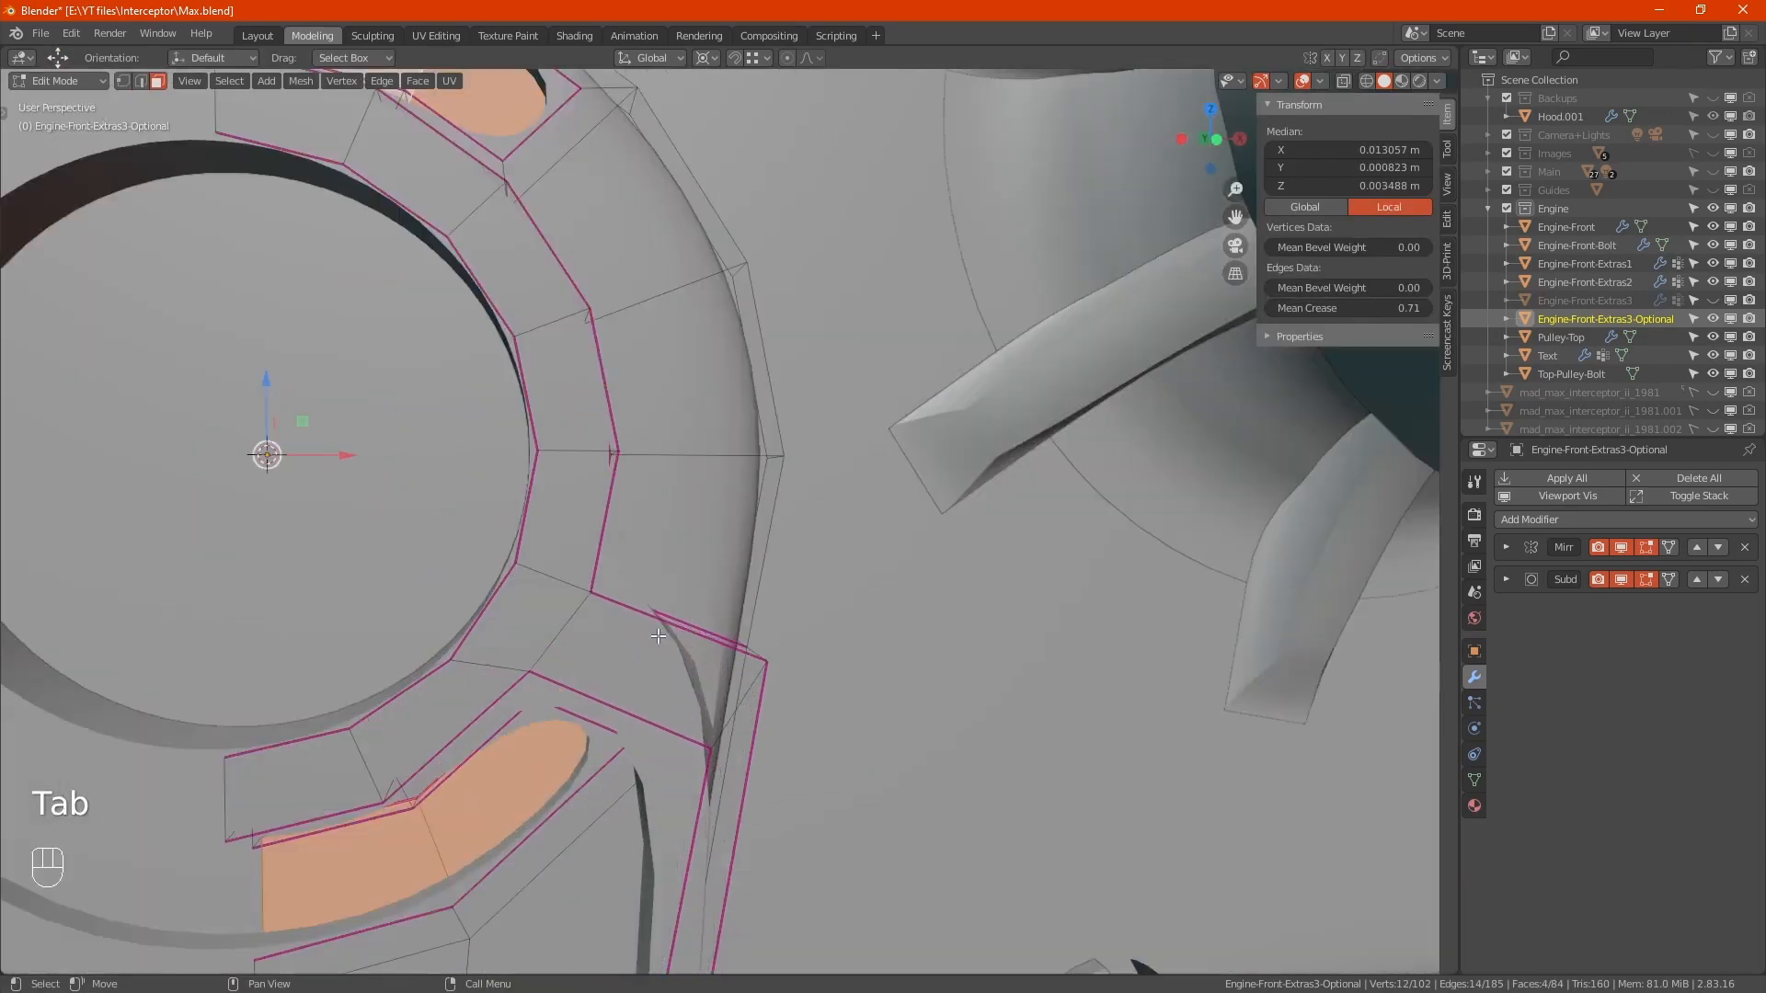
{"action": "left_click_drag", "start_coordinate": [734, 653], "coordinate": [720, 647], "text": "alt"}
{"action": "left_click_drag", "start_coordinate": [811, 658], "coordinate": [731, 688], "text": "alt"}
{"action": "left_click", "coordinate": [730, 665]}
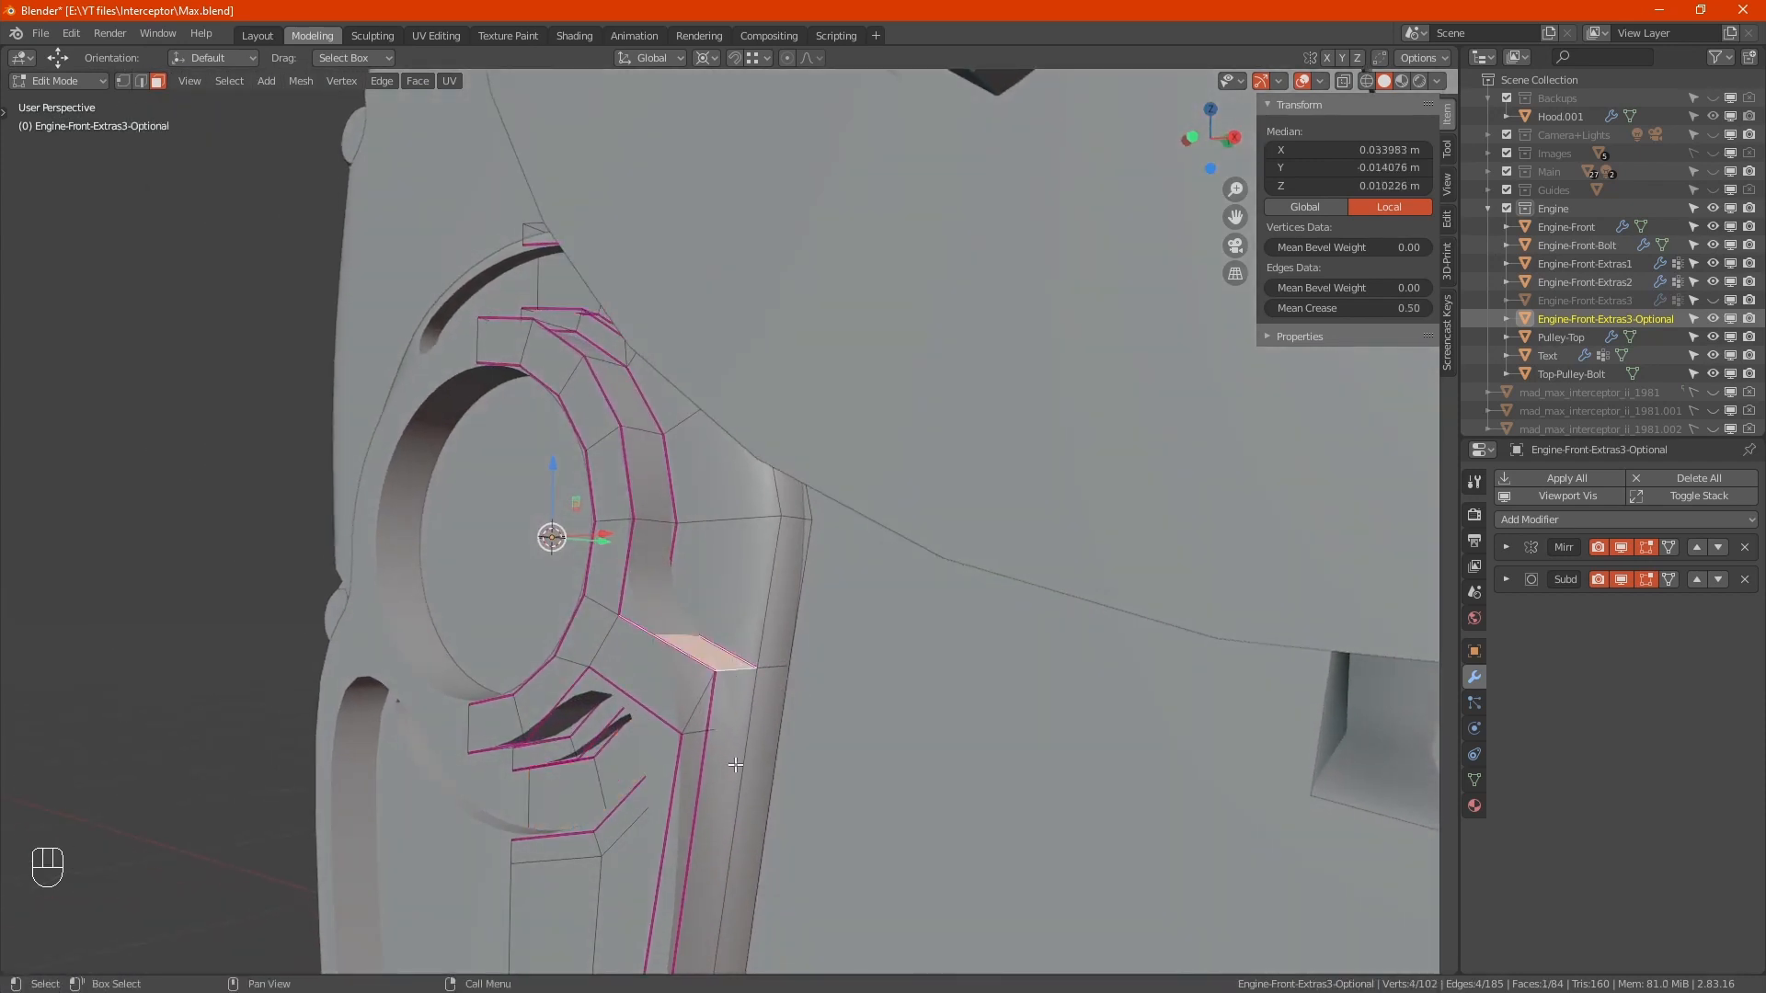
{"action": "key", "text": "2"}
{"action": "left_click", "coordinate": [745, 690]}
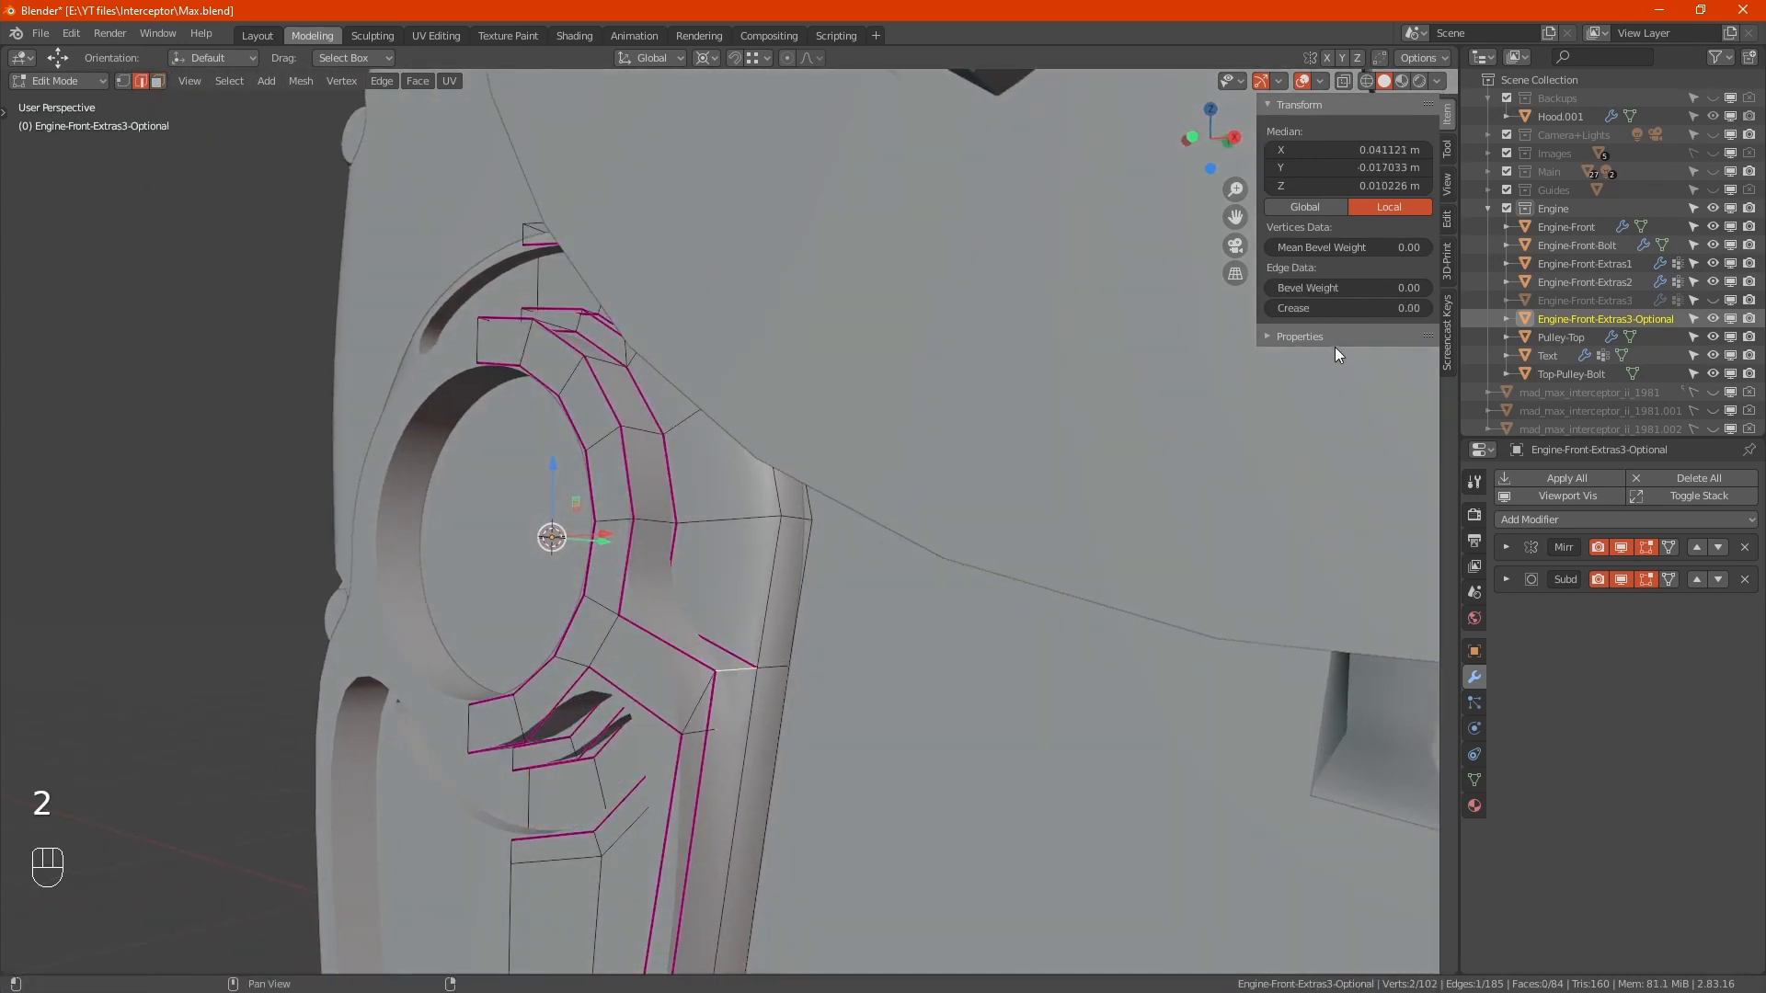
{"action": "type", "text": ".5"}
{"action": "key", "text": "Return"}
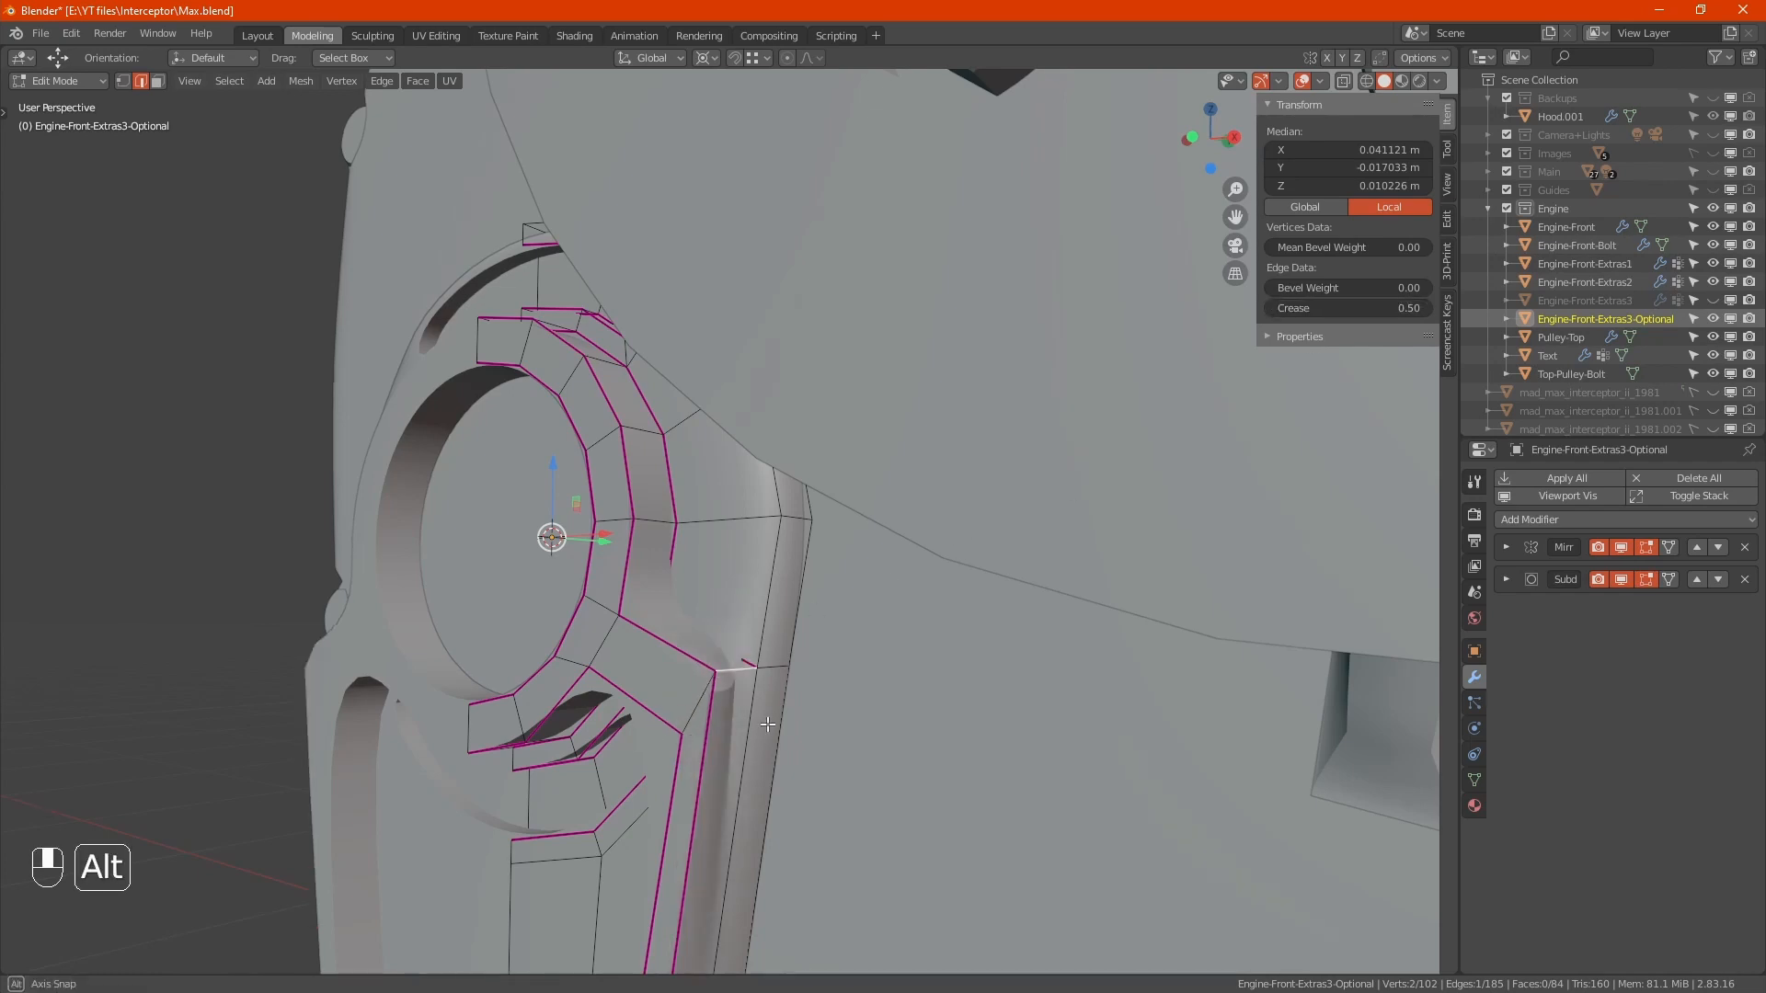
Step: Set the crease of the adjoining short edge across the extruded back rim at the side corner to 0.5
{"action": "left_click_drag", "start_coordinate": [765, 726], "coordinate": [776, 657], "text": "alt"}
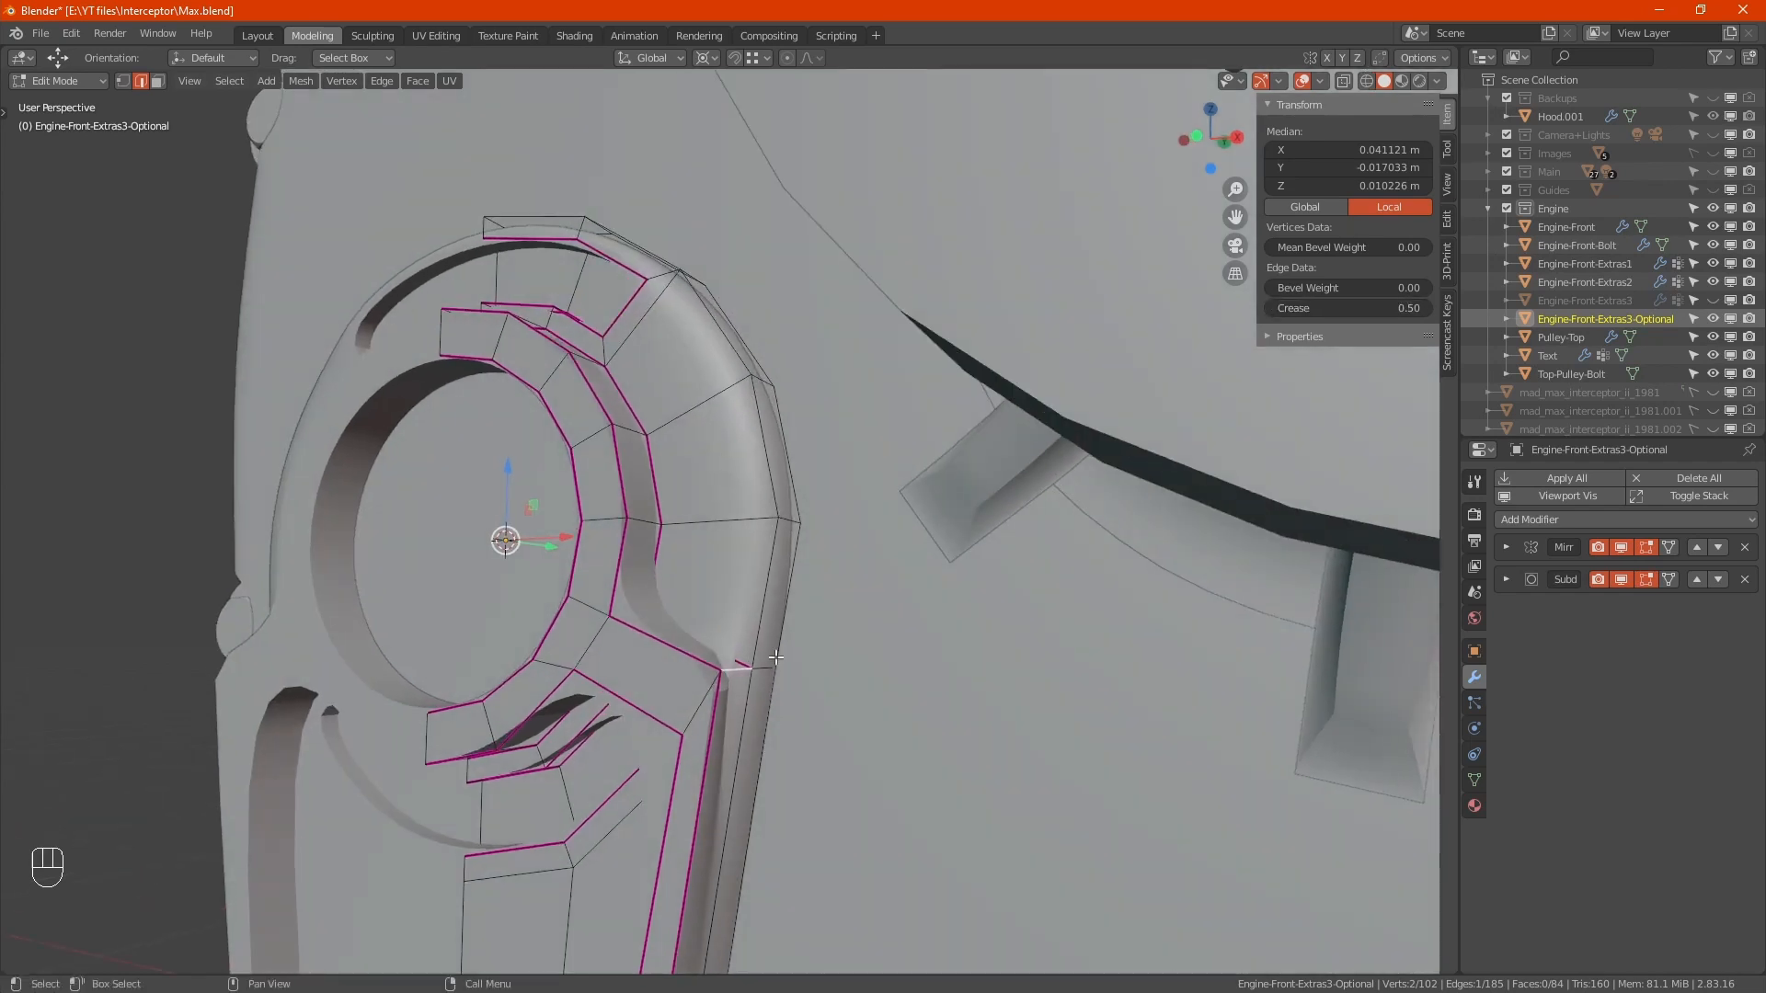
{"action": "left_click", "coordinate": [1351, 309]}
{"action": "type", "text": ".5"}
{"action": "key", "text": "Return"}
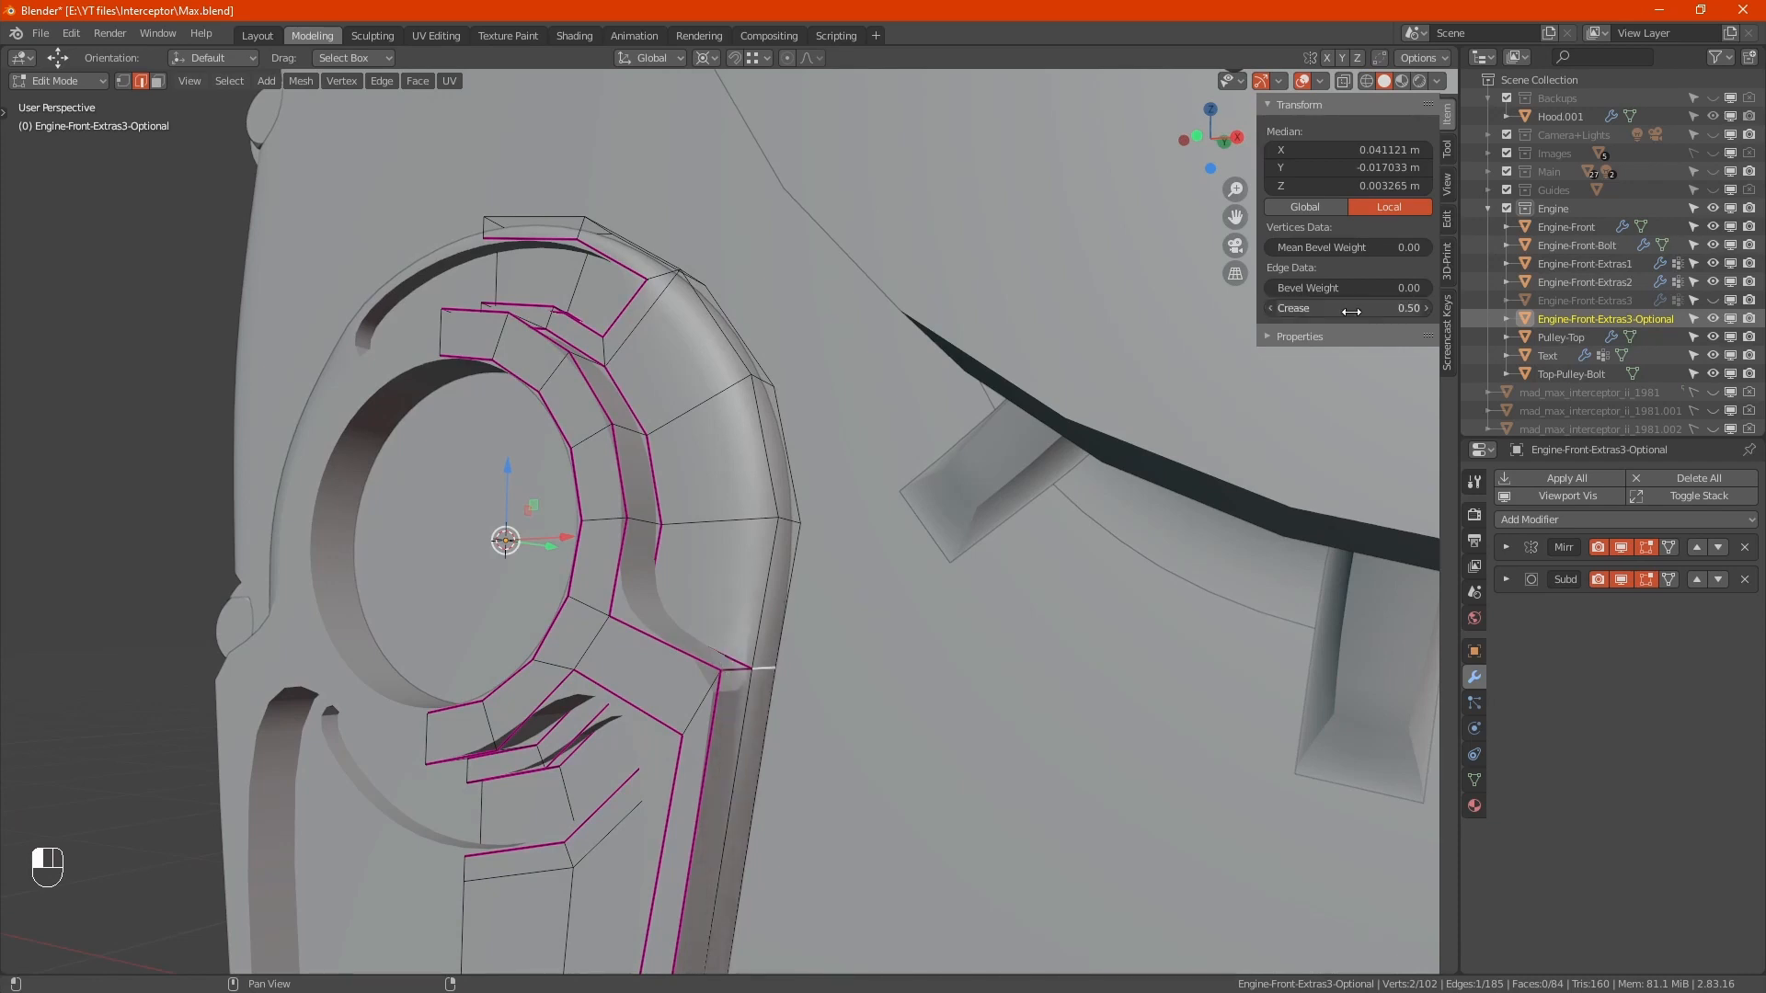
Step: Set the crease of the cover's outer rim edge loops, around the upper arc and along the lower side, to 0.5
{"action": "left_click_drag", "start_coordinate": [779, 663], "coordinate": [756, 611], "text": "alt"}
{"action": "left_click", "coordinate": [755, 610], "text": "alt"}
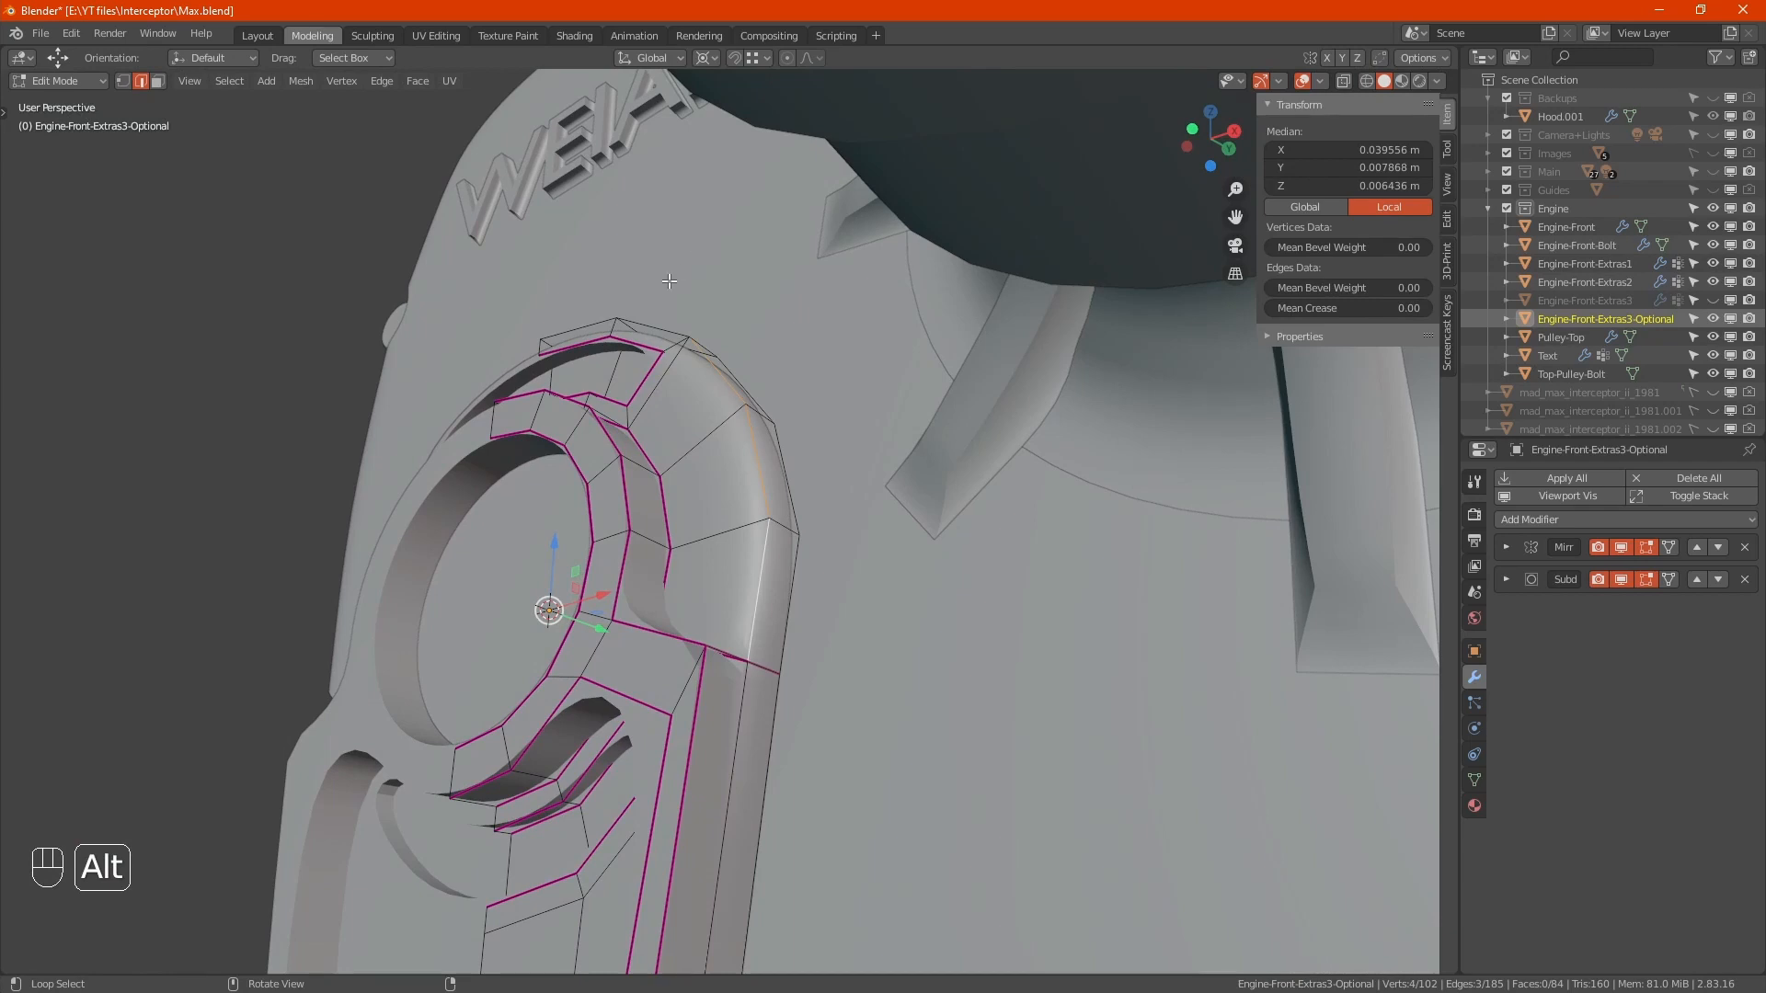
{"action": "left_click", "coordinate": [1338, 306]}
{"action": "type", "text": "0.0"}
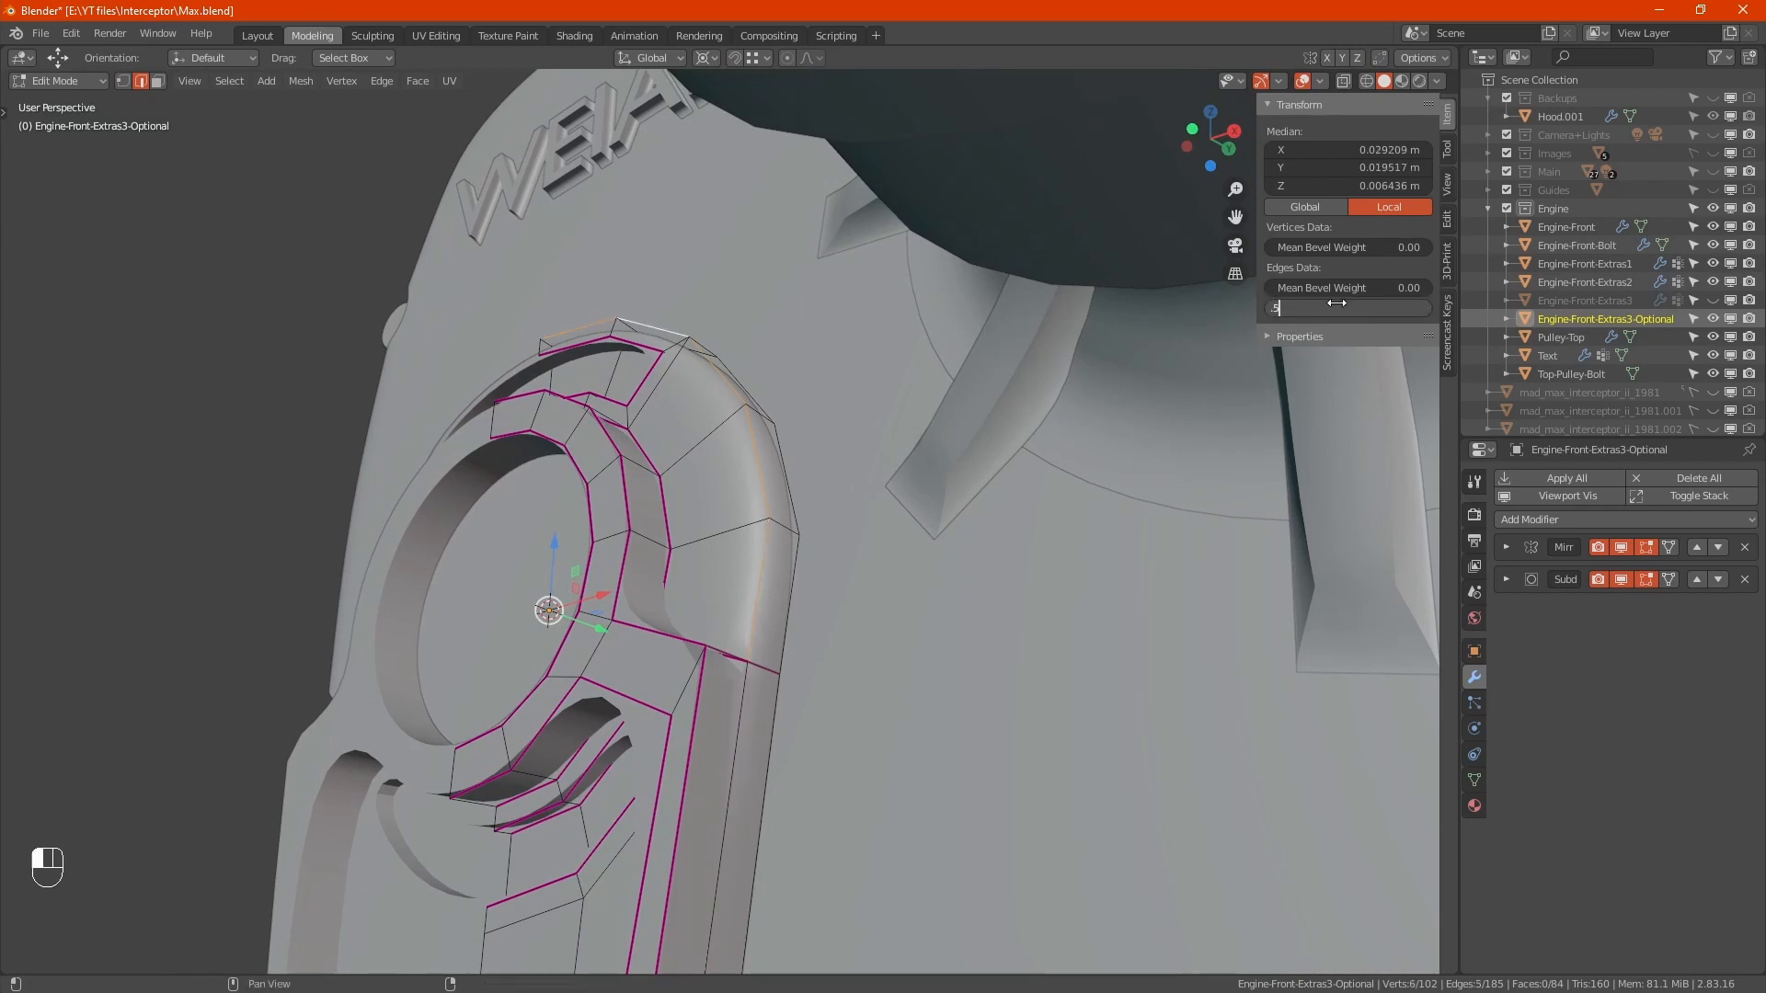
{"action": "key", "text": "Return"}
{"action": "left_click", "coordinate": [731, 755], "text": "alt"}
{"action": "middle_click_drag", "start_coordinate": [732, 755], "coordinate": [628, 636]}
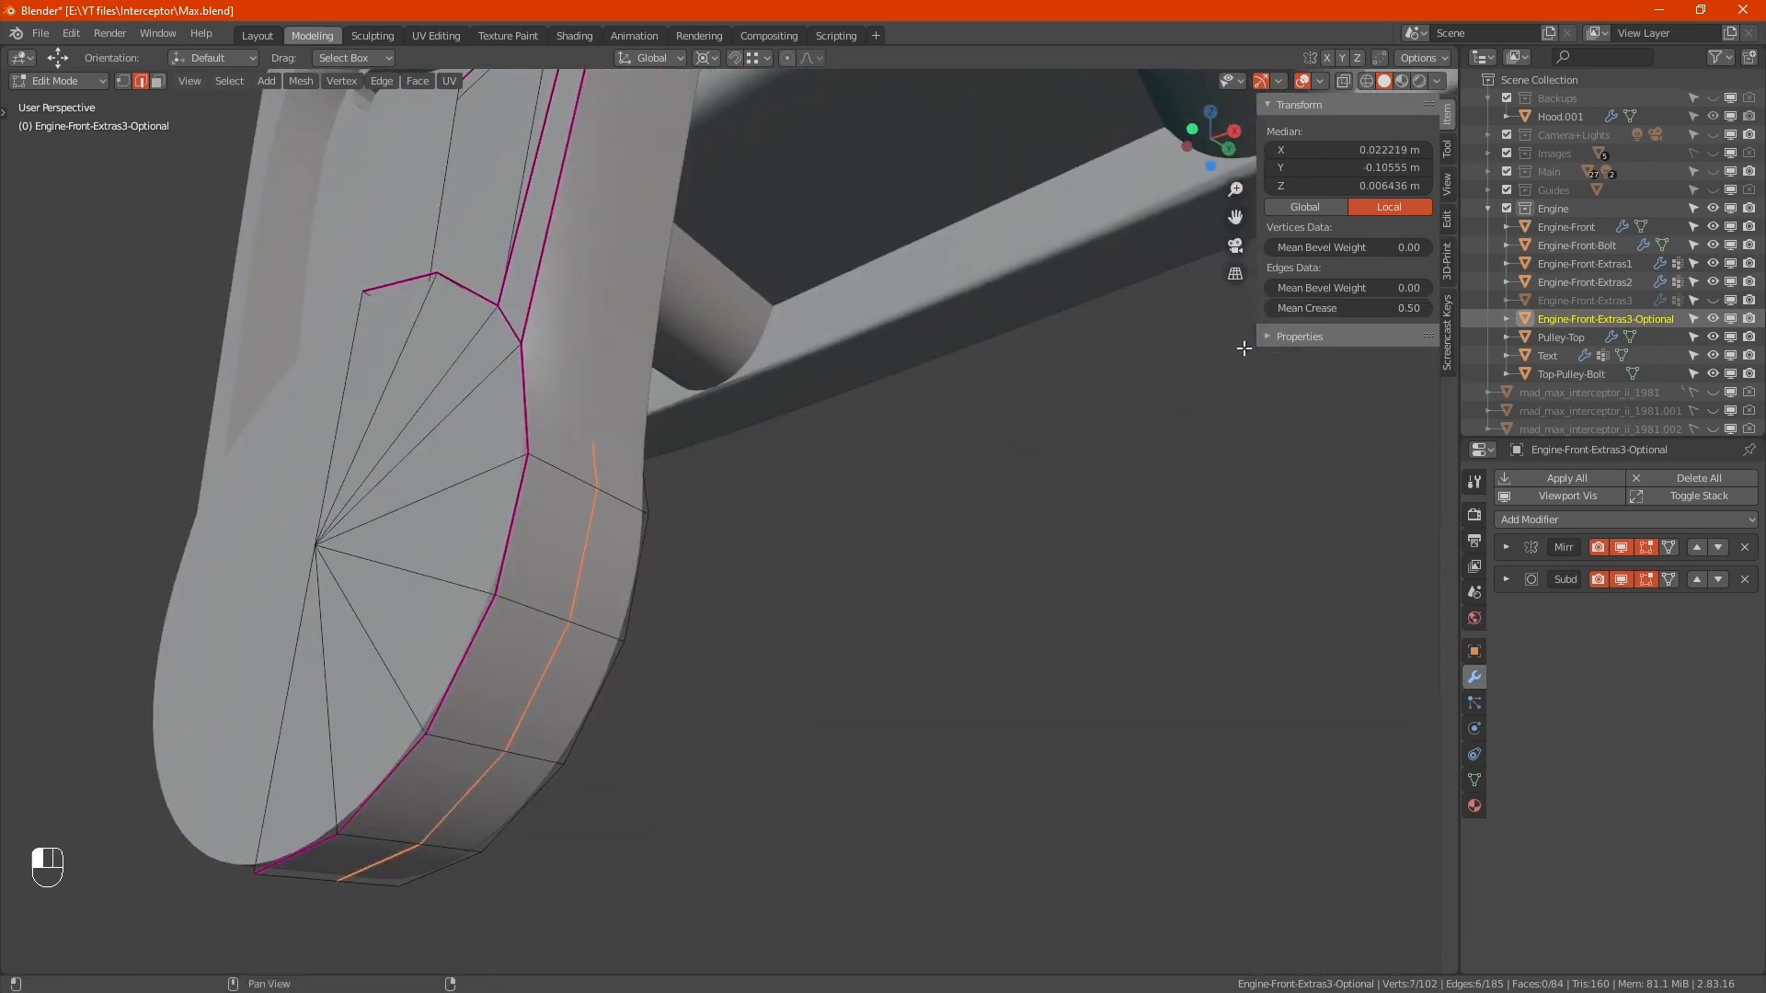
Step: Set the crease of the lower edge loop at the foot of the raised ring, down to the side corner, to 0.5
{"action": "scroll", "coordinate": [836, 485], "scroll_direction": "down", "scroll_amount": 3}
{"action": "middle_click_drag", "start_coordinate": [836, 484], "coordinate": [697, 372], "text": "alt"}
{"action": "key", "text": "Tab"}
{"action": "scroll", "coordinate": [714, 530], "scroll_direction": "up", "scroll_amount": 4}
{"action": "key", "text": "Tab"}
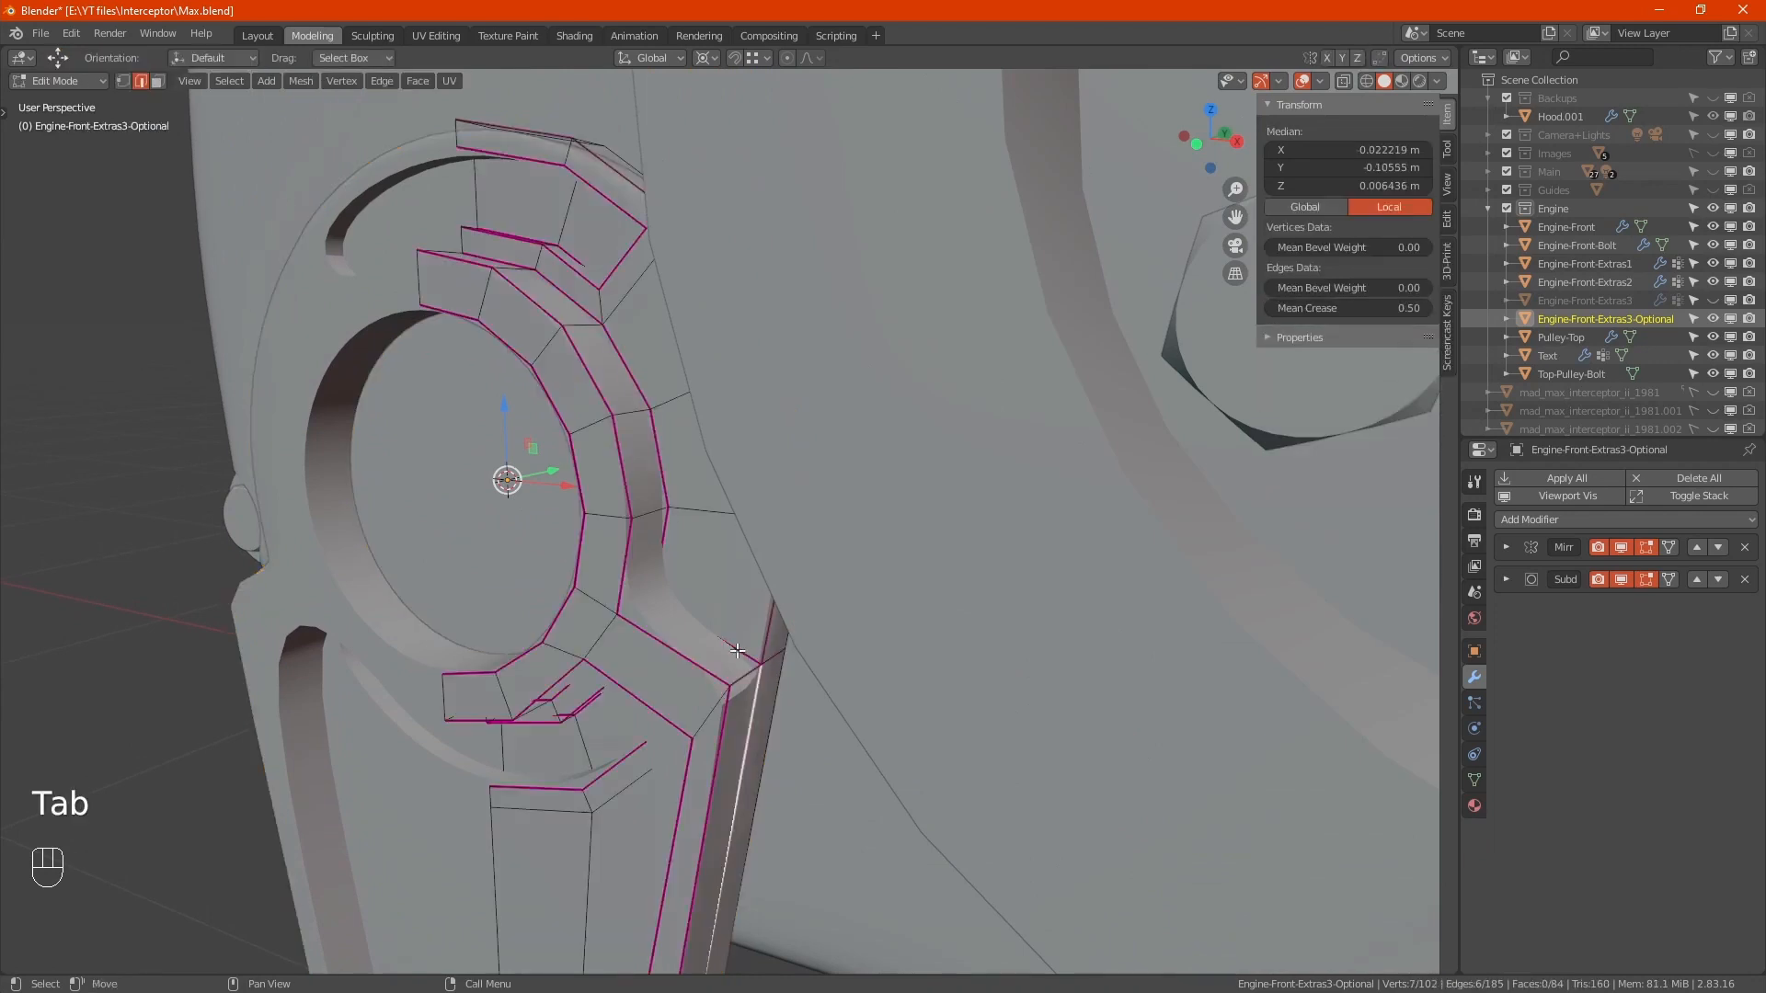
{"action": "scroll", "coordinate": [727, 625], "scroll_direction": "up", "scroll_amount": 4}
{"action": "scroll", "coordinate": [734, 650], "scroll_direction": "down", "scroll_amount": 2}
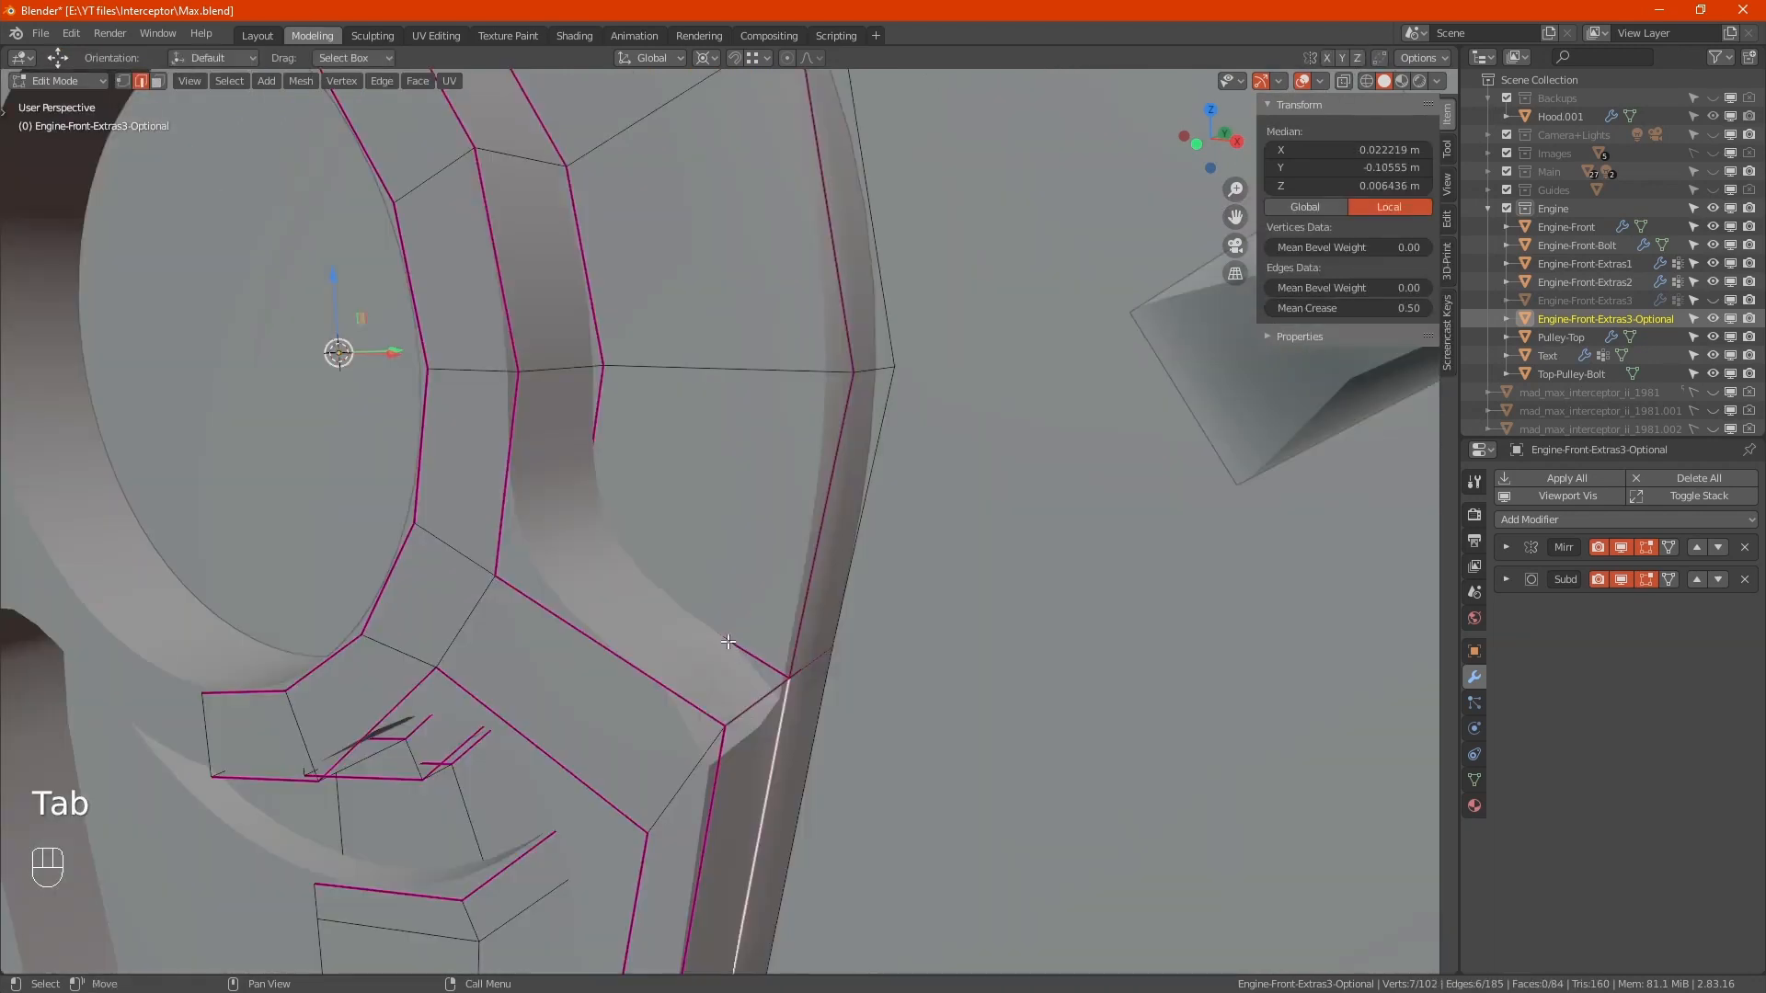
{"action": "left_click", "coordinate": [706, 623], "text": "alt"}
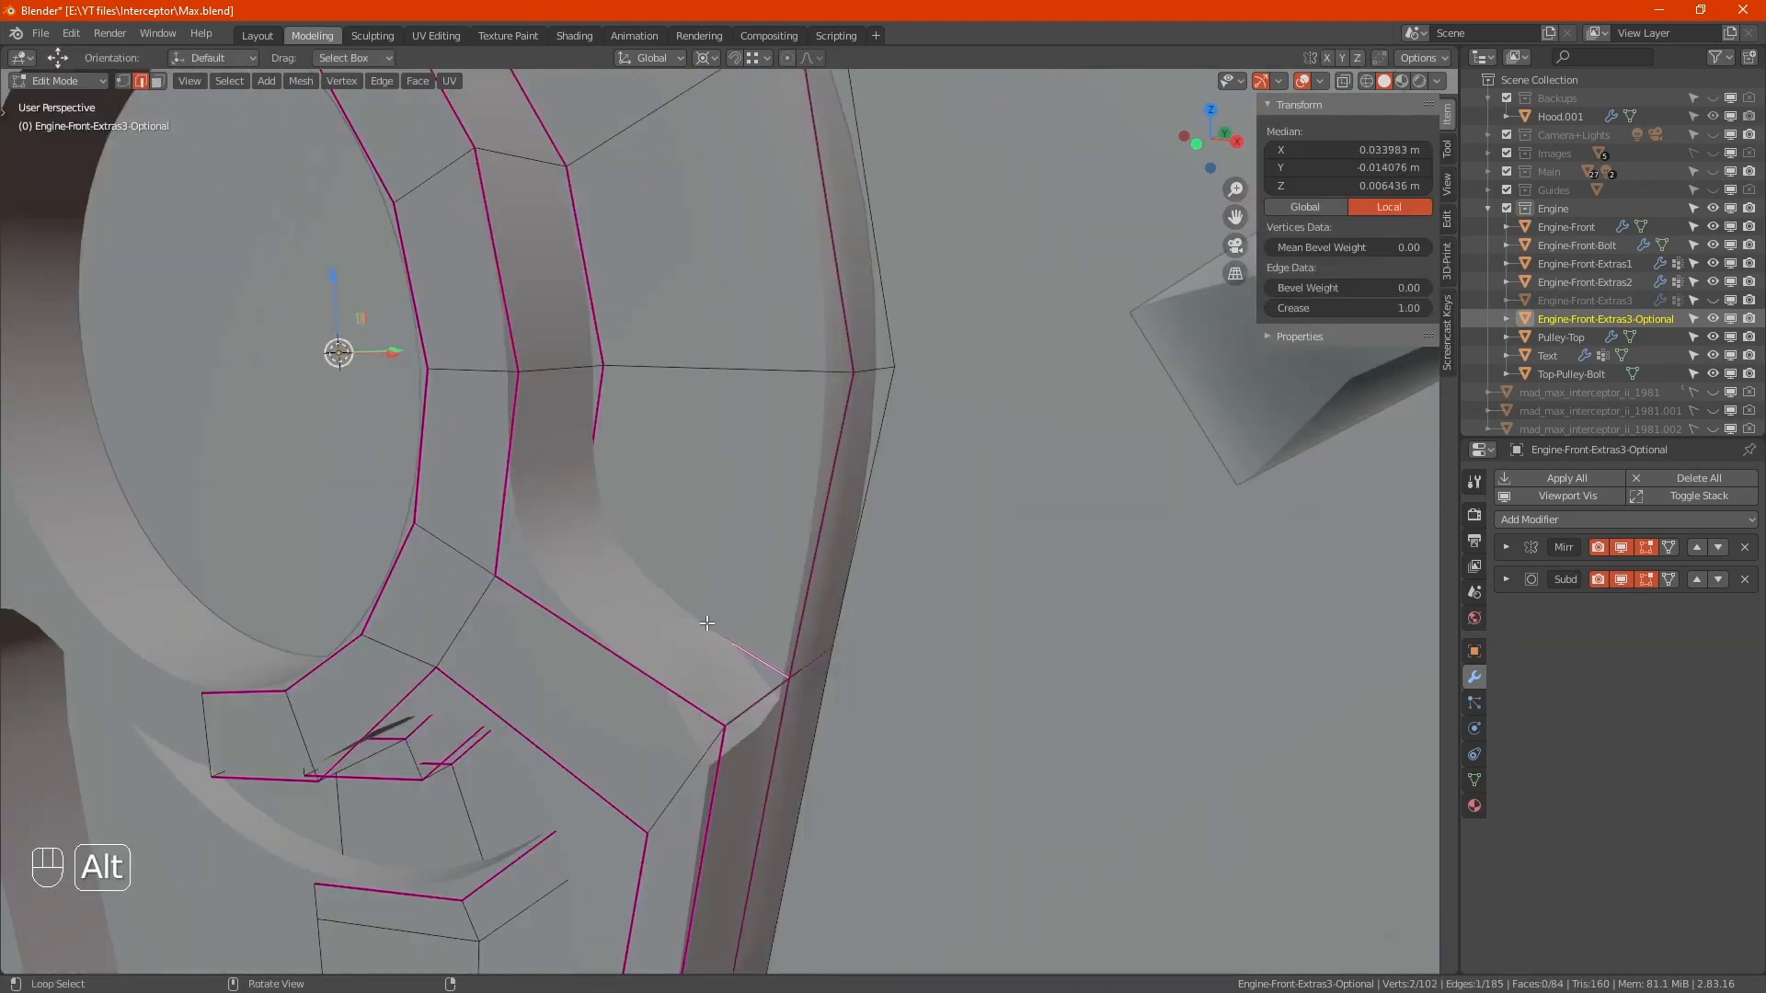
{"action": "left_click", "coordinate": [593, 271], "text": "alt+shift"}
{"action": "left_click", "coordinate": [1333, 308]}
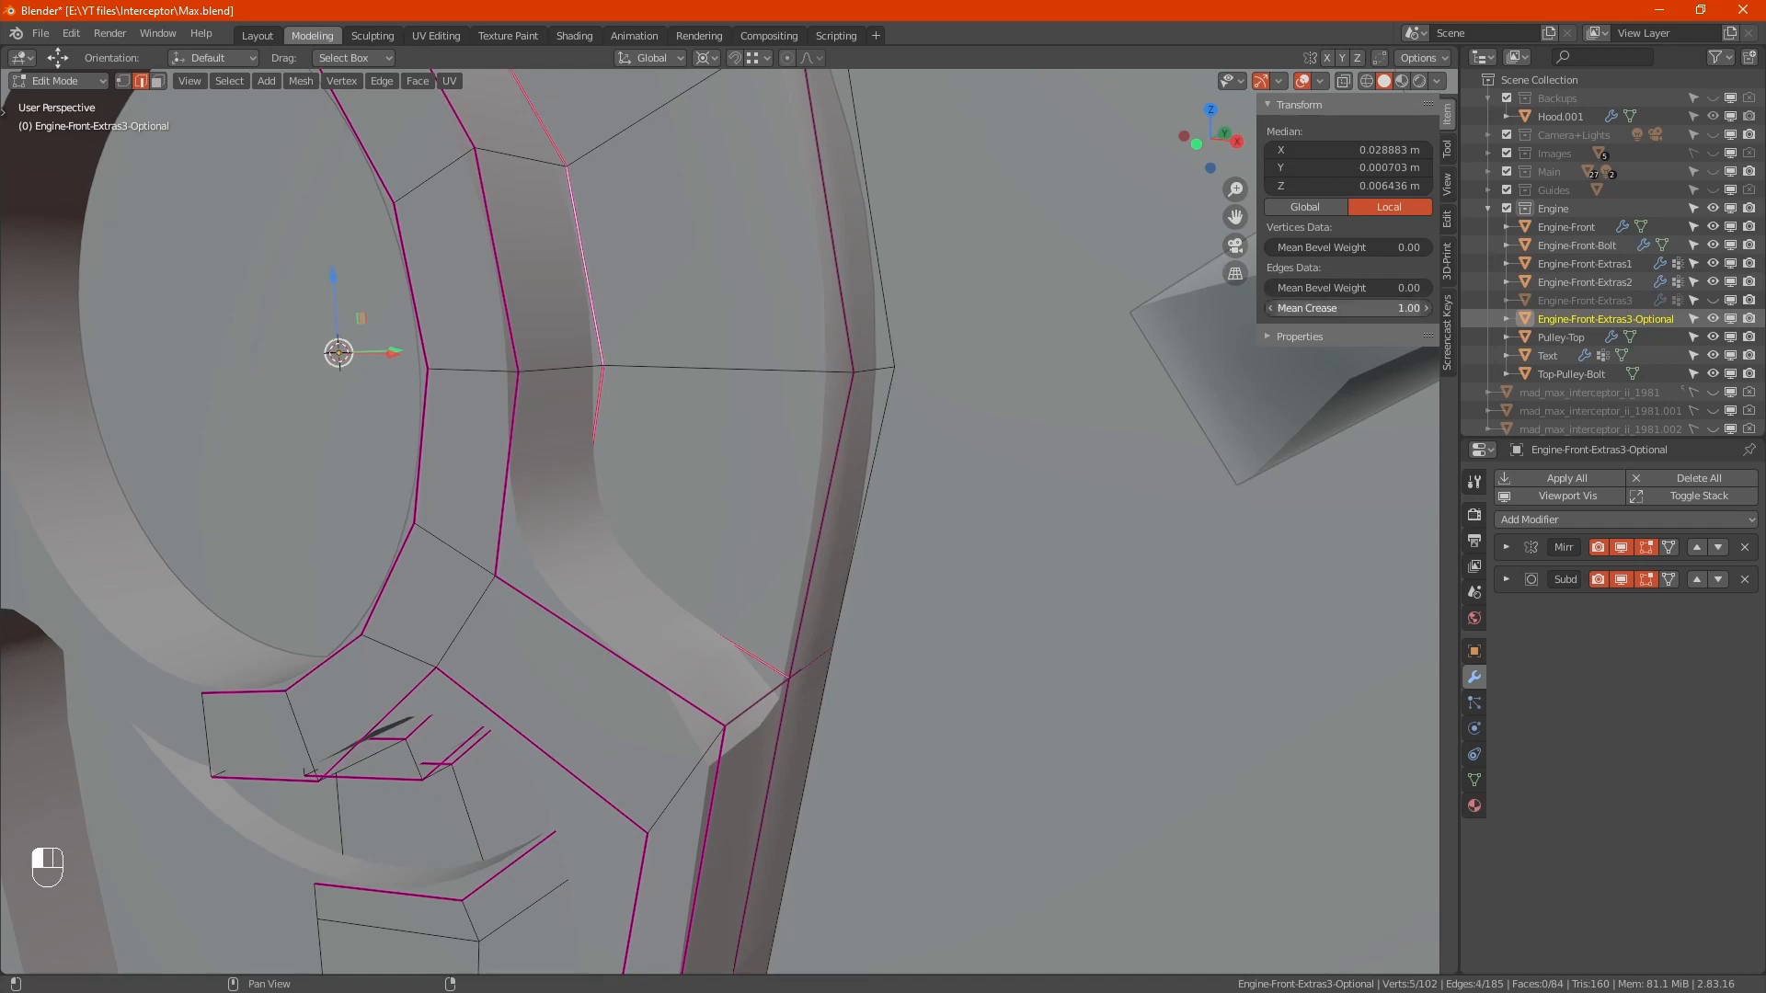
{"action": "type", "text": "1.0"}
{"action": "key", "text": "Return"}
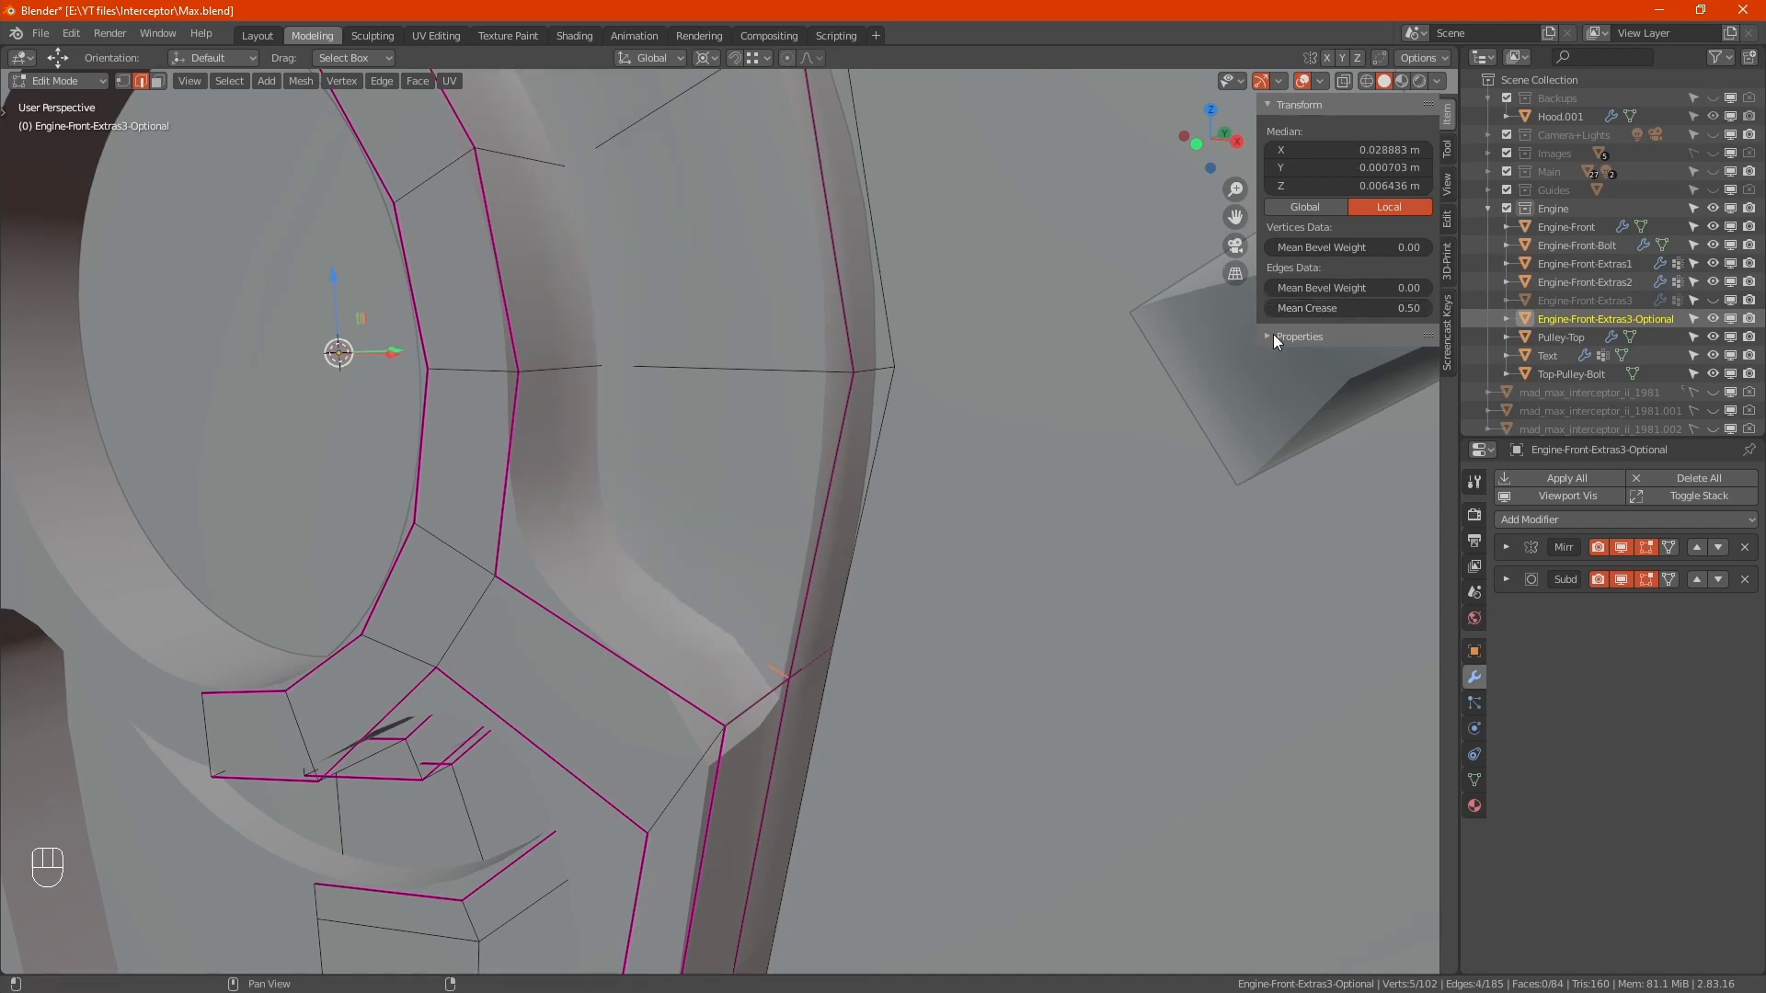
Step: Set the crease of the front outer edge loop along the raised ring and side strip to 0.5
{"action": "scroll", "coordinate": [721, 642], "scroll_direction": "down", "scroll_amount": 3}
{"action": "middle_click_drag", "start_coordinate": [721, 642], "coordinate": [733, 596], "text": "alt"}
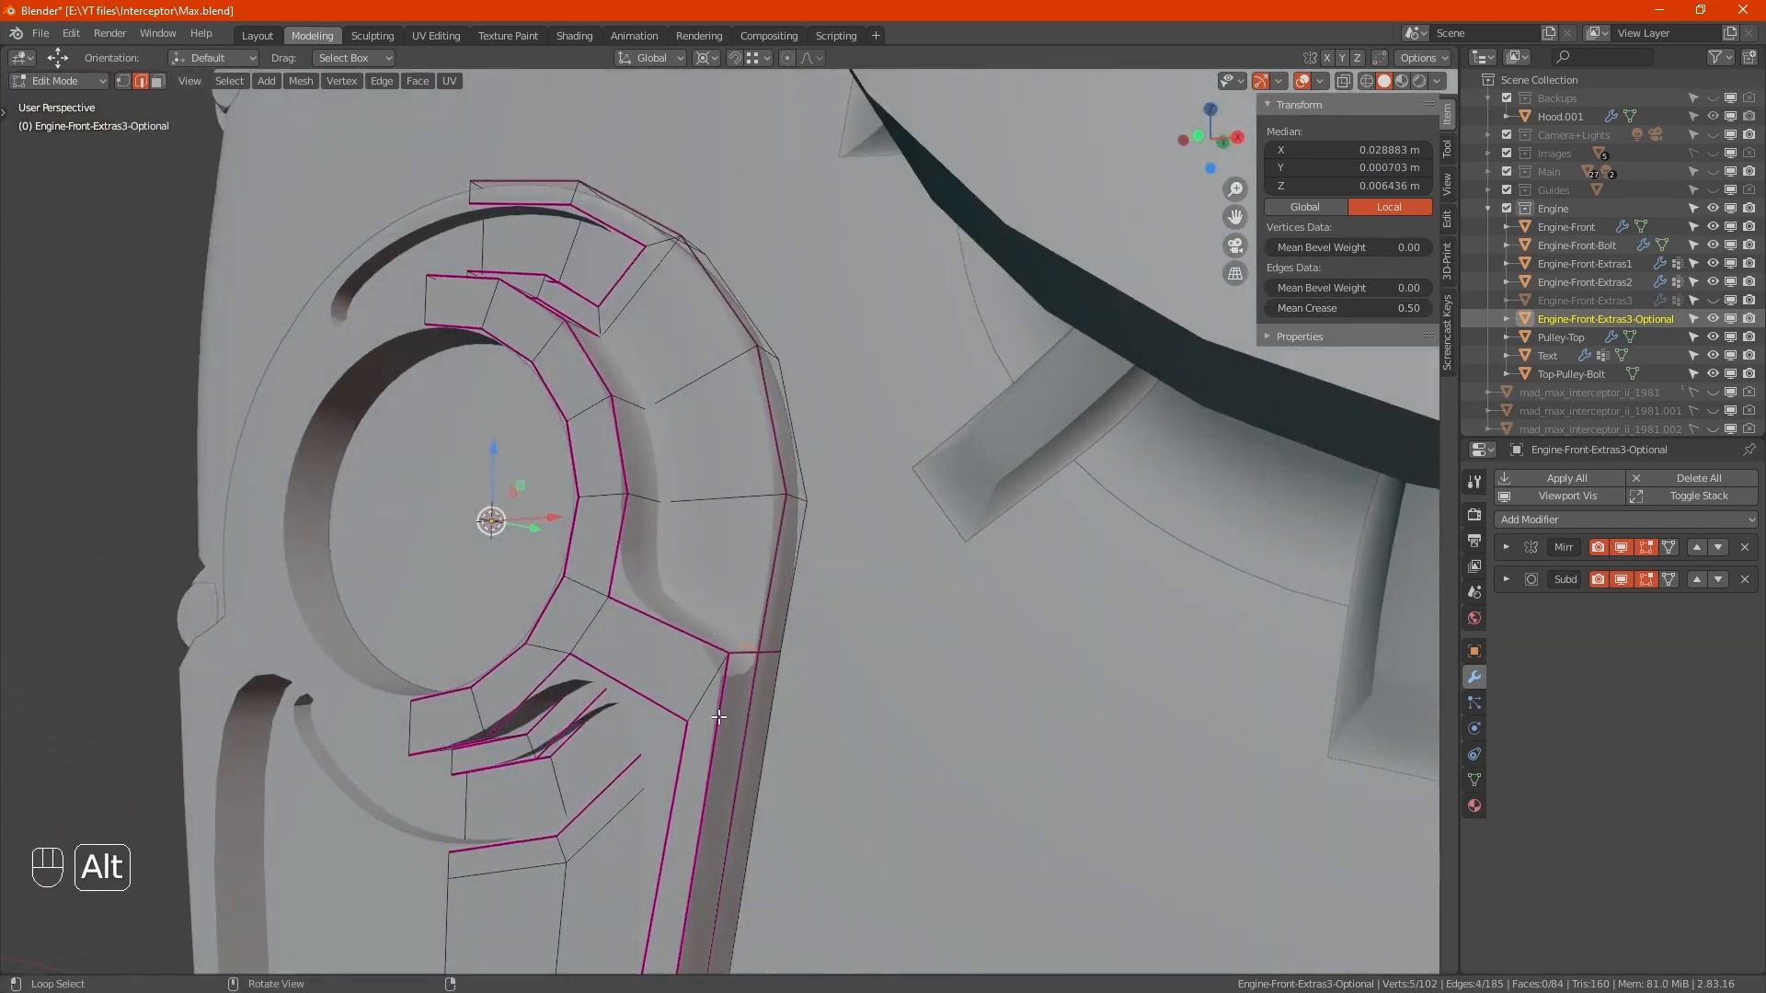
{"action": "left_click", "coordinate": [715, 695], "text": "alt"}
{"action": "left_click", "coordinate": [628, 541], "text": "alt+shift"}
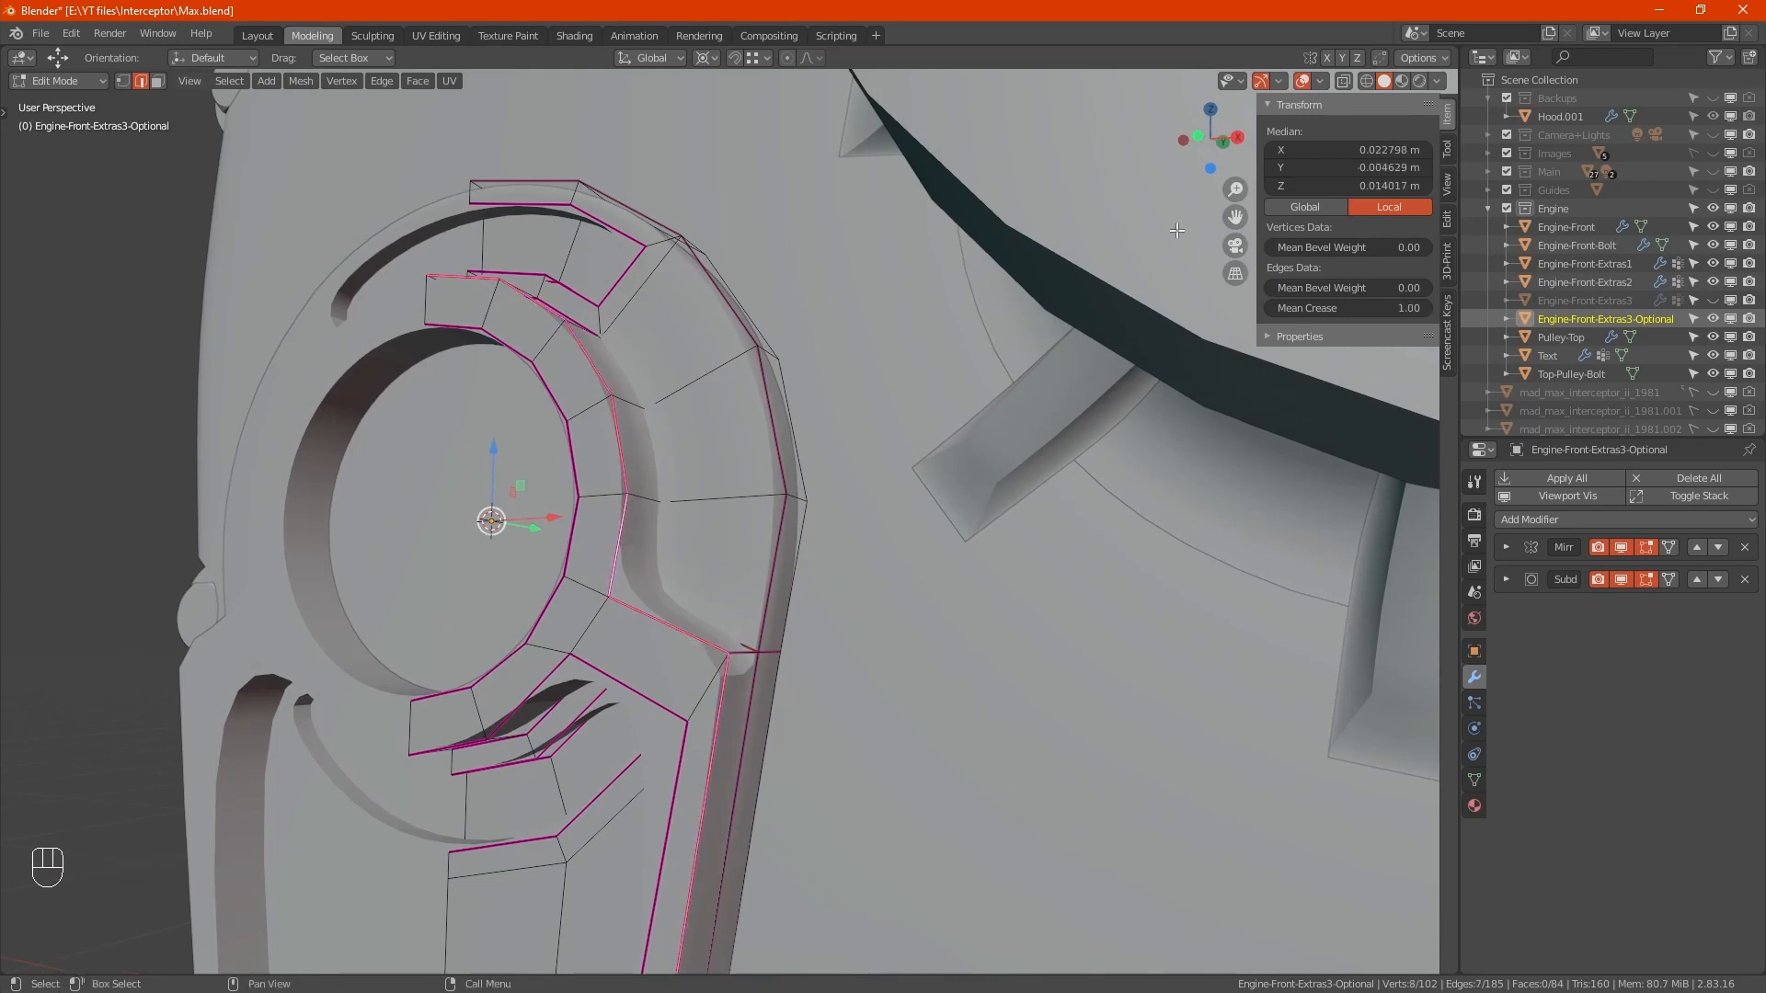
{"action": "left_click", "coordinate": [1299, 307]}
{"action": "type", "text": ".5"}
{"action": "key", "text": "Return"}
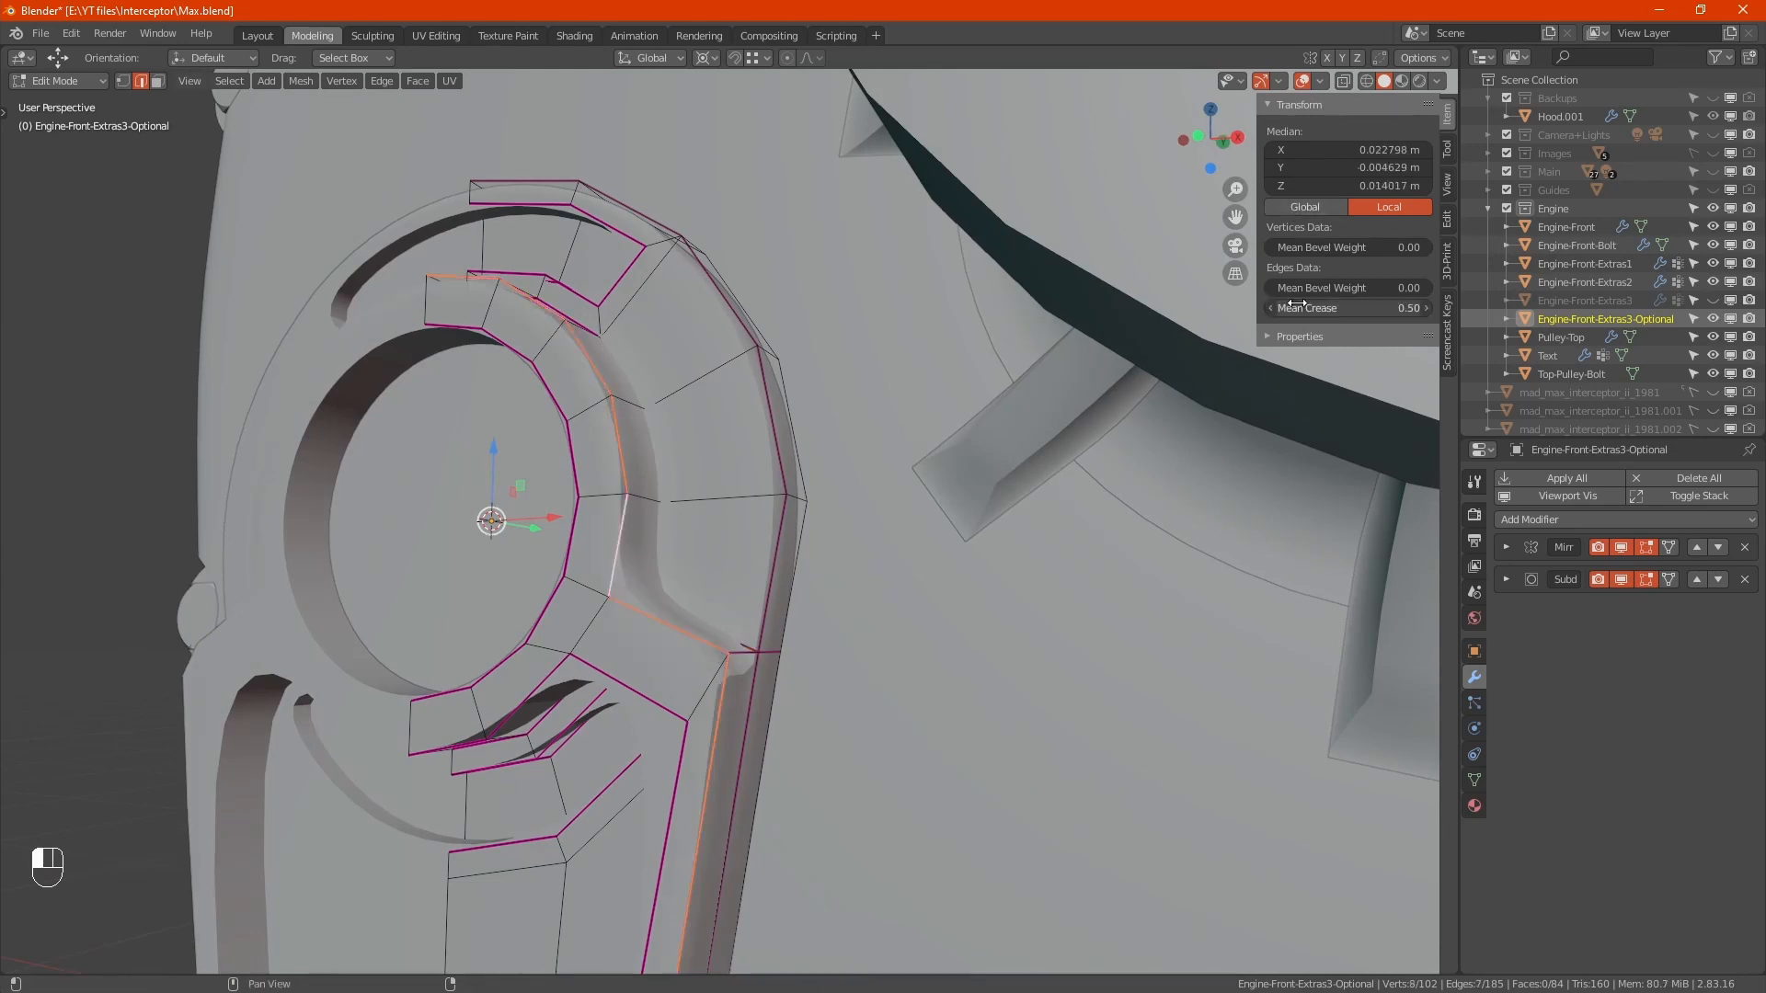
Step: Set the crease of the front inner edge loop along the side strip and under the ring to 0.5
{"action": "left_click", "coordinate": [645, 692], "text": "alt"}
{"action": "left_click", "coordinate": [539, 686], "text": "alt+shift"}
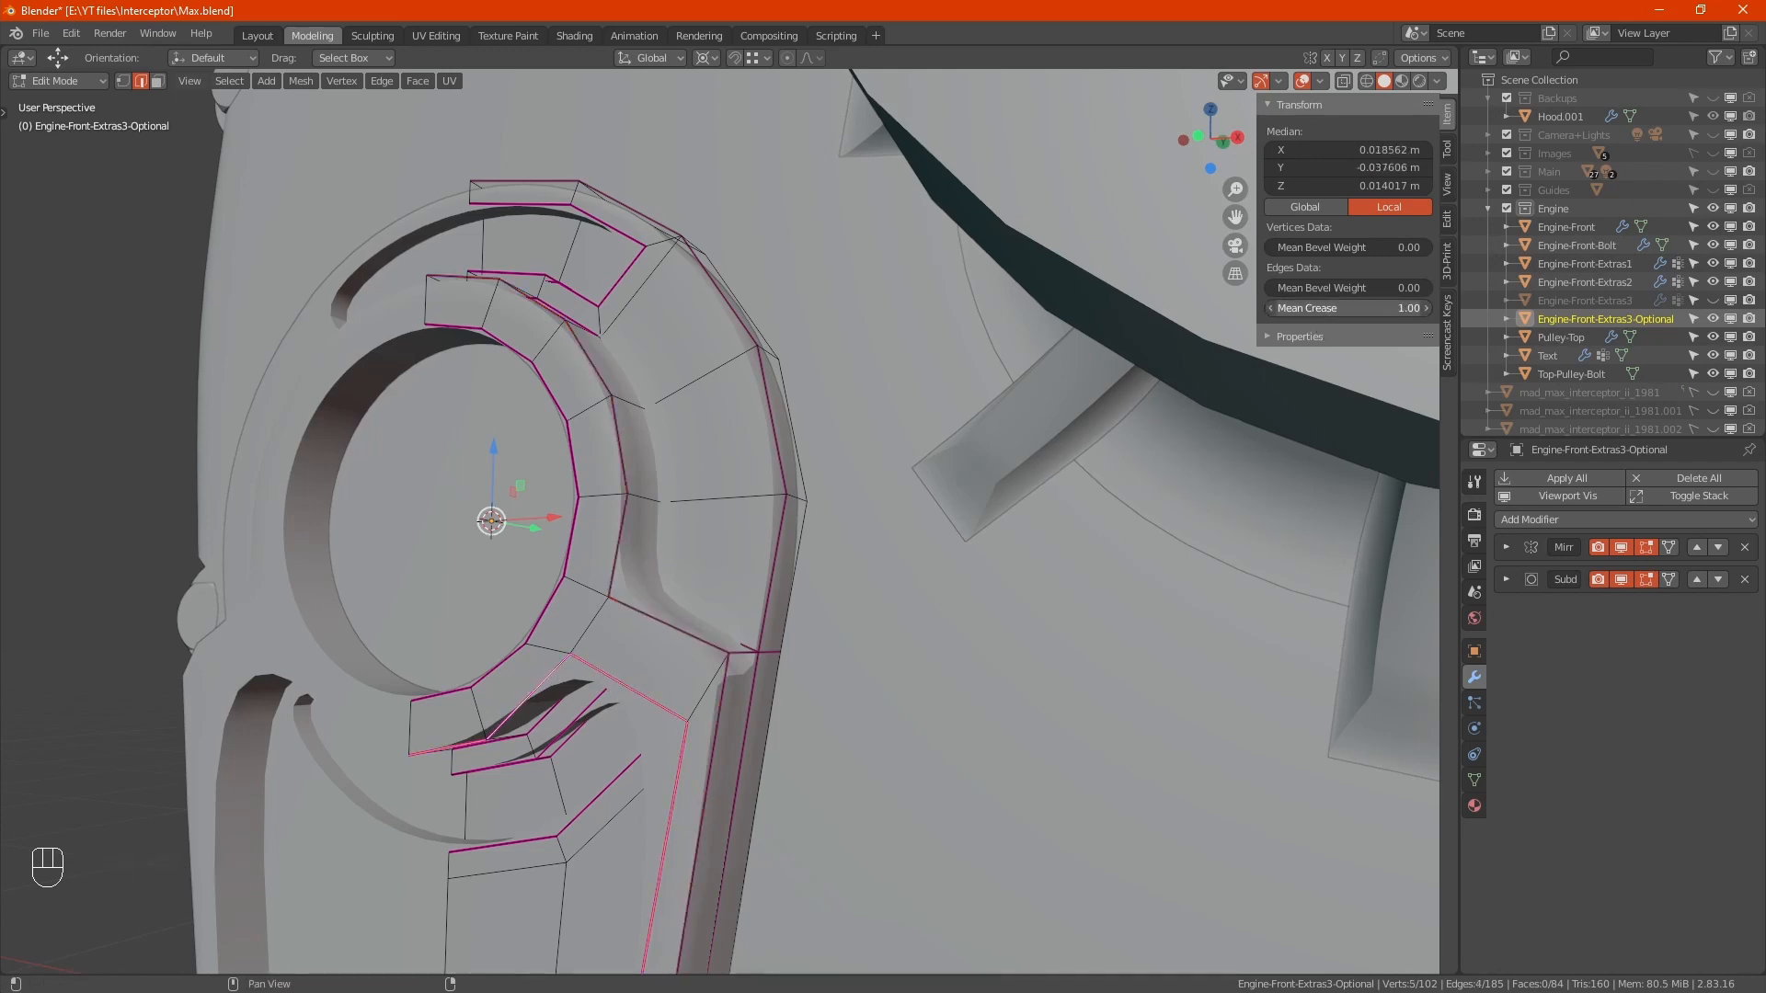
{"action": "left_click", "coordinate": [1318, 308]}
{"action": "type", "text": ".5"}
{"action": "key", "text": "Return"}
Step: Examine the softened ring, strips and side corners of the deselected cover in Object Mode
{"action": "key", "text": "Tab"}
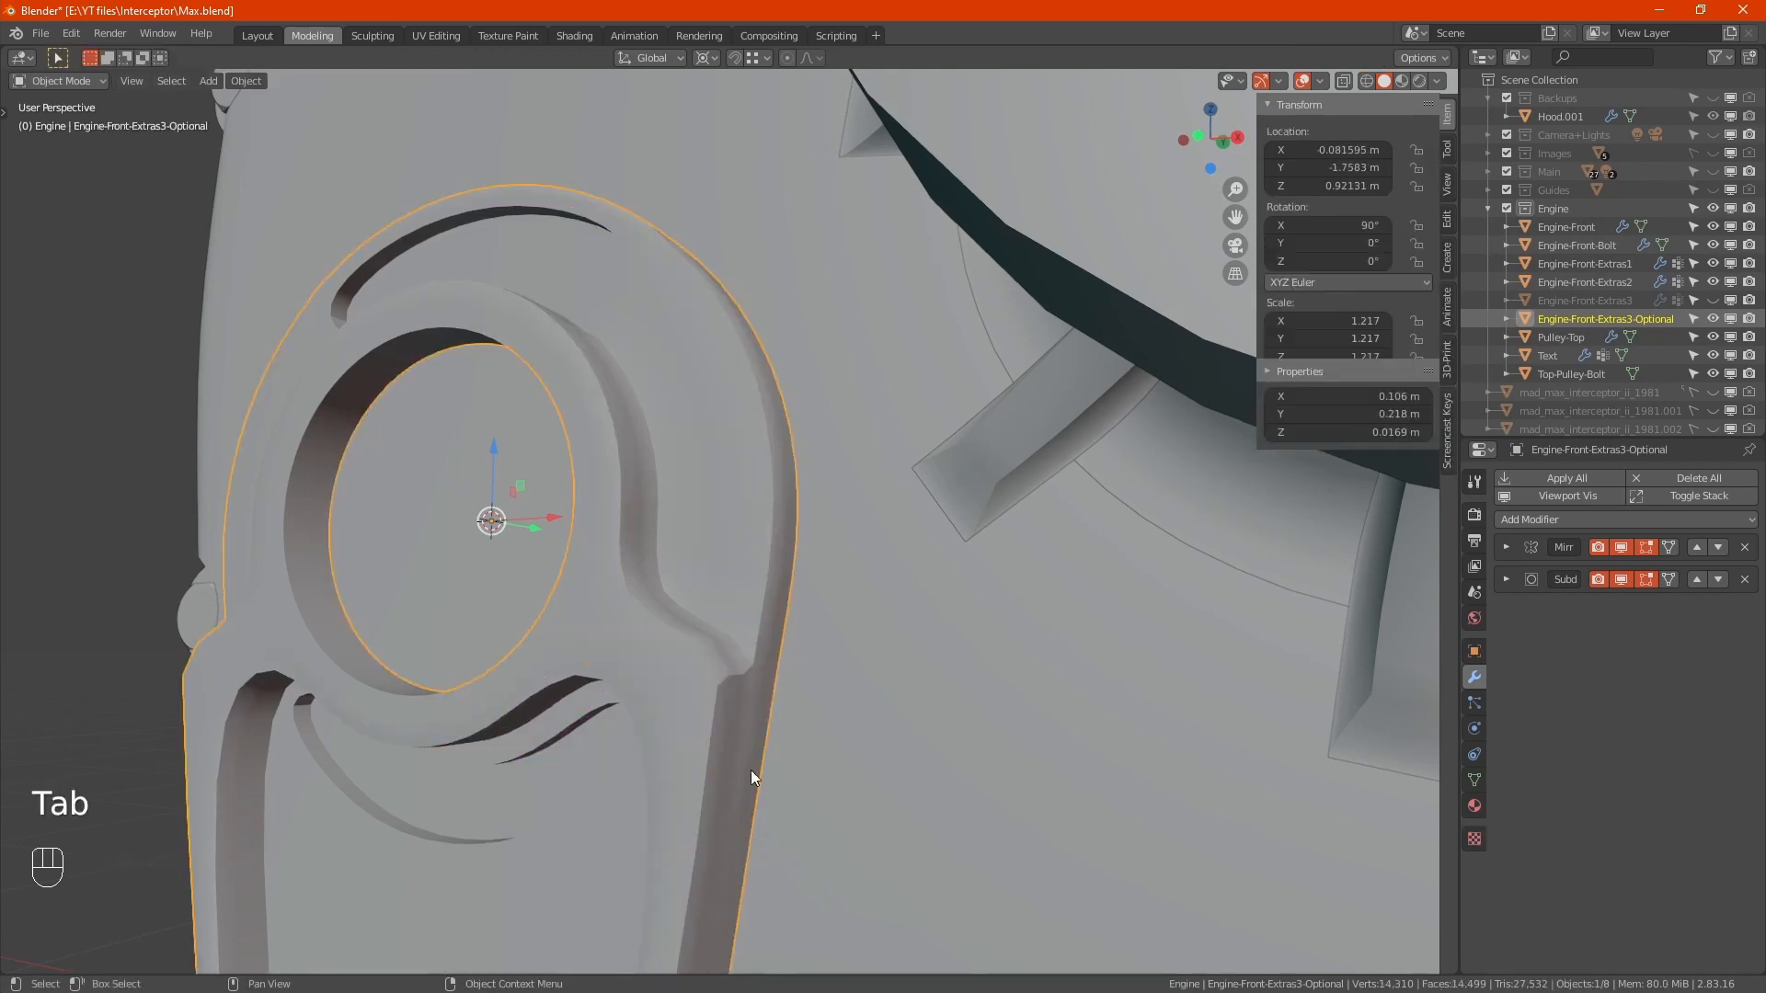
{"action": "scroll", "coordinate": [751, 769], "scroll_direction": "down", "scroll_amount": 6}
{"action": "left_click", "coordinate": [430, 683]}
{"action": "middle_click_drag", "start_coordinate": [430, 682], "coordinate": [642, 587], "text": "alt"}
{"action": "scroll", "coordinate": [731, 715], "scroll_direction": "up", "scroll_amount": 4}
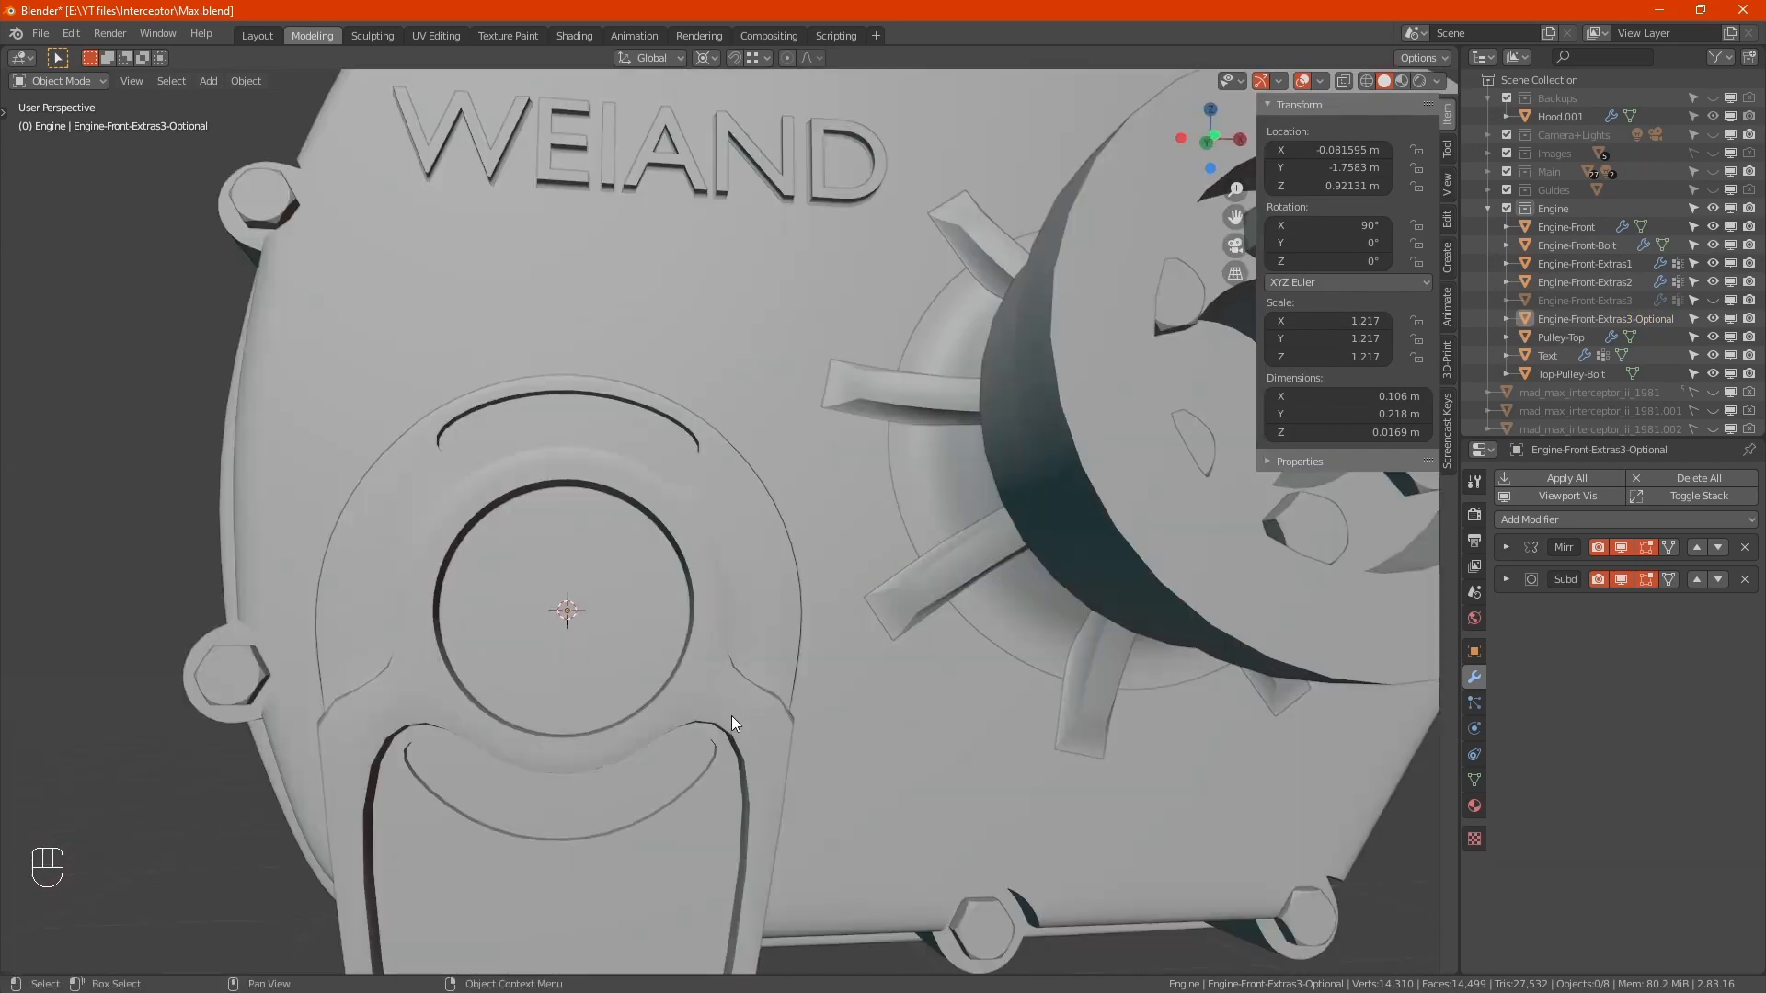
Step: Set the crease of the short depth edge at the cover's side corner to 1
{"action": "middle_click_drag", "start_coordinate": [731, 716], "coordinate": [784, 567], "text": "alt"}
{"action": "key", "text": "Tab"}
{"action": "key", "text": "alt+z"}
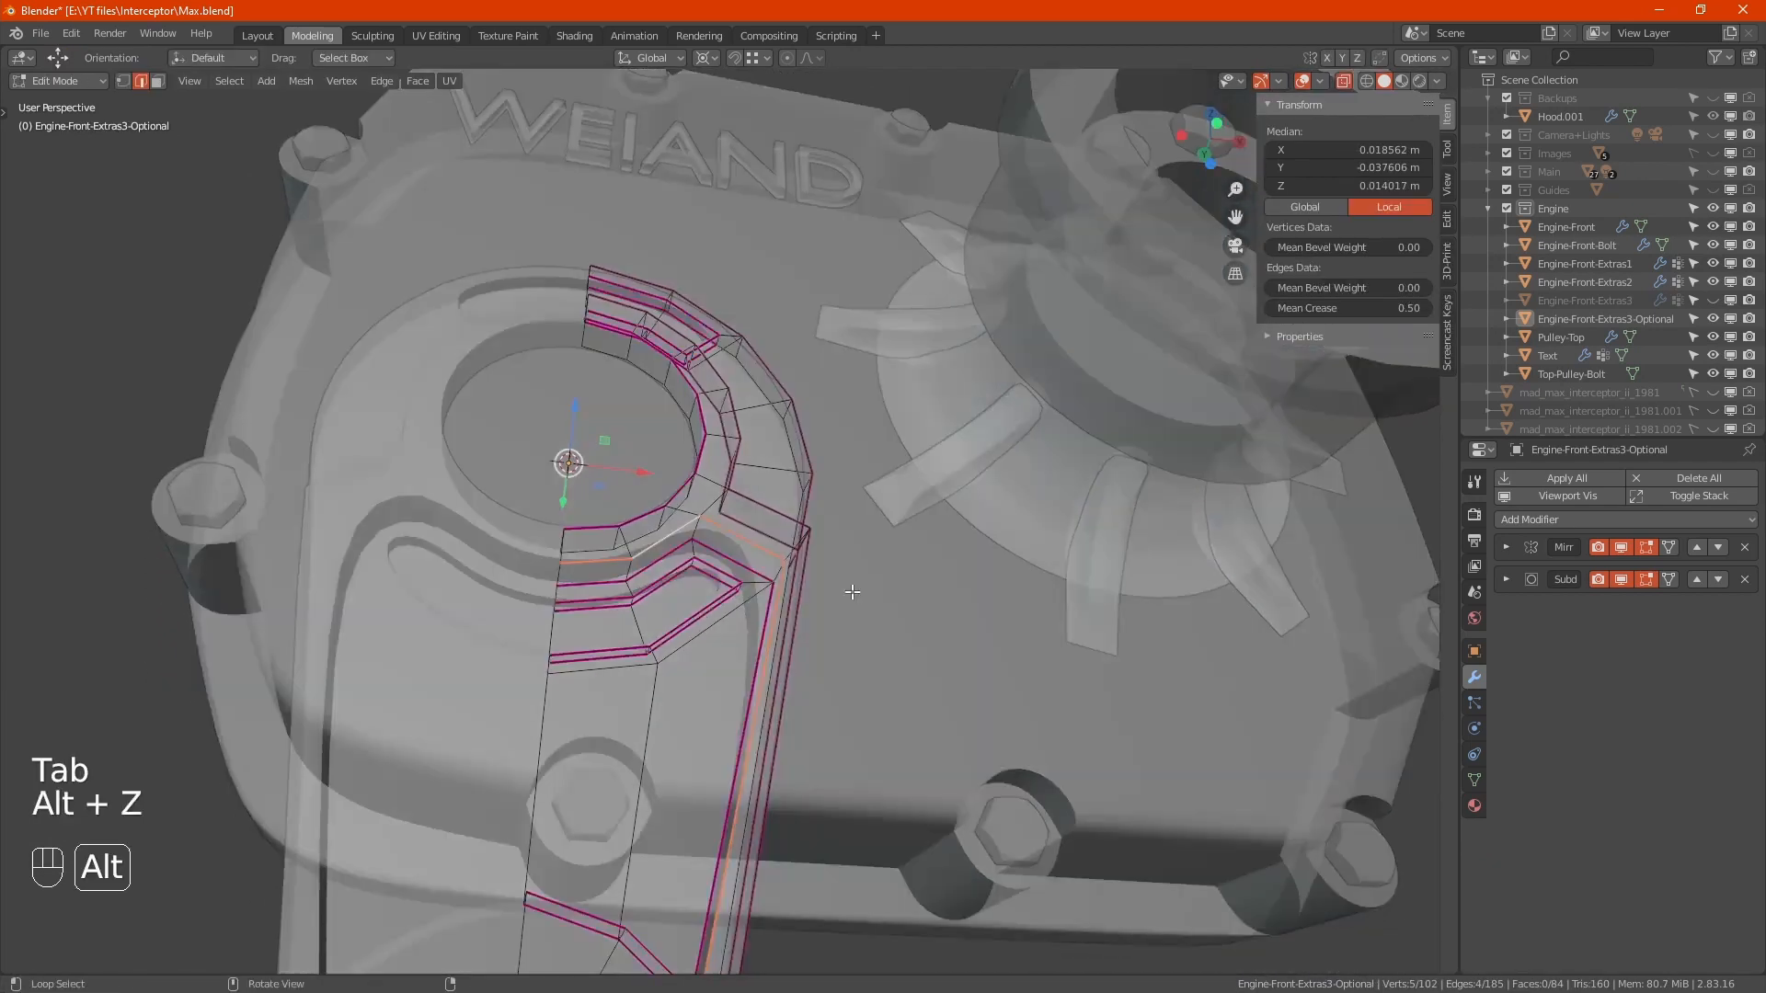
{"action": "left_click", "coordinate": [796, 603]}
{"action": "left_click", "coordinate": [1331, 307]}
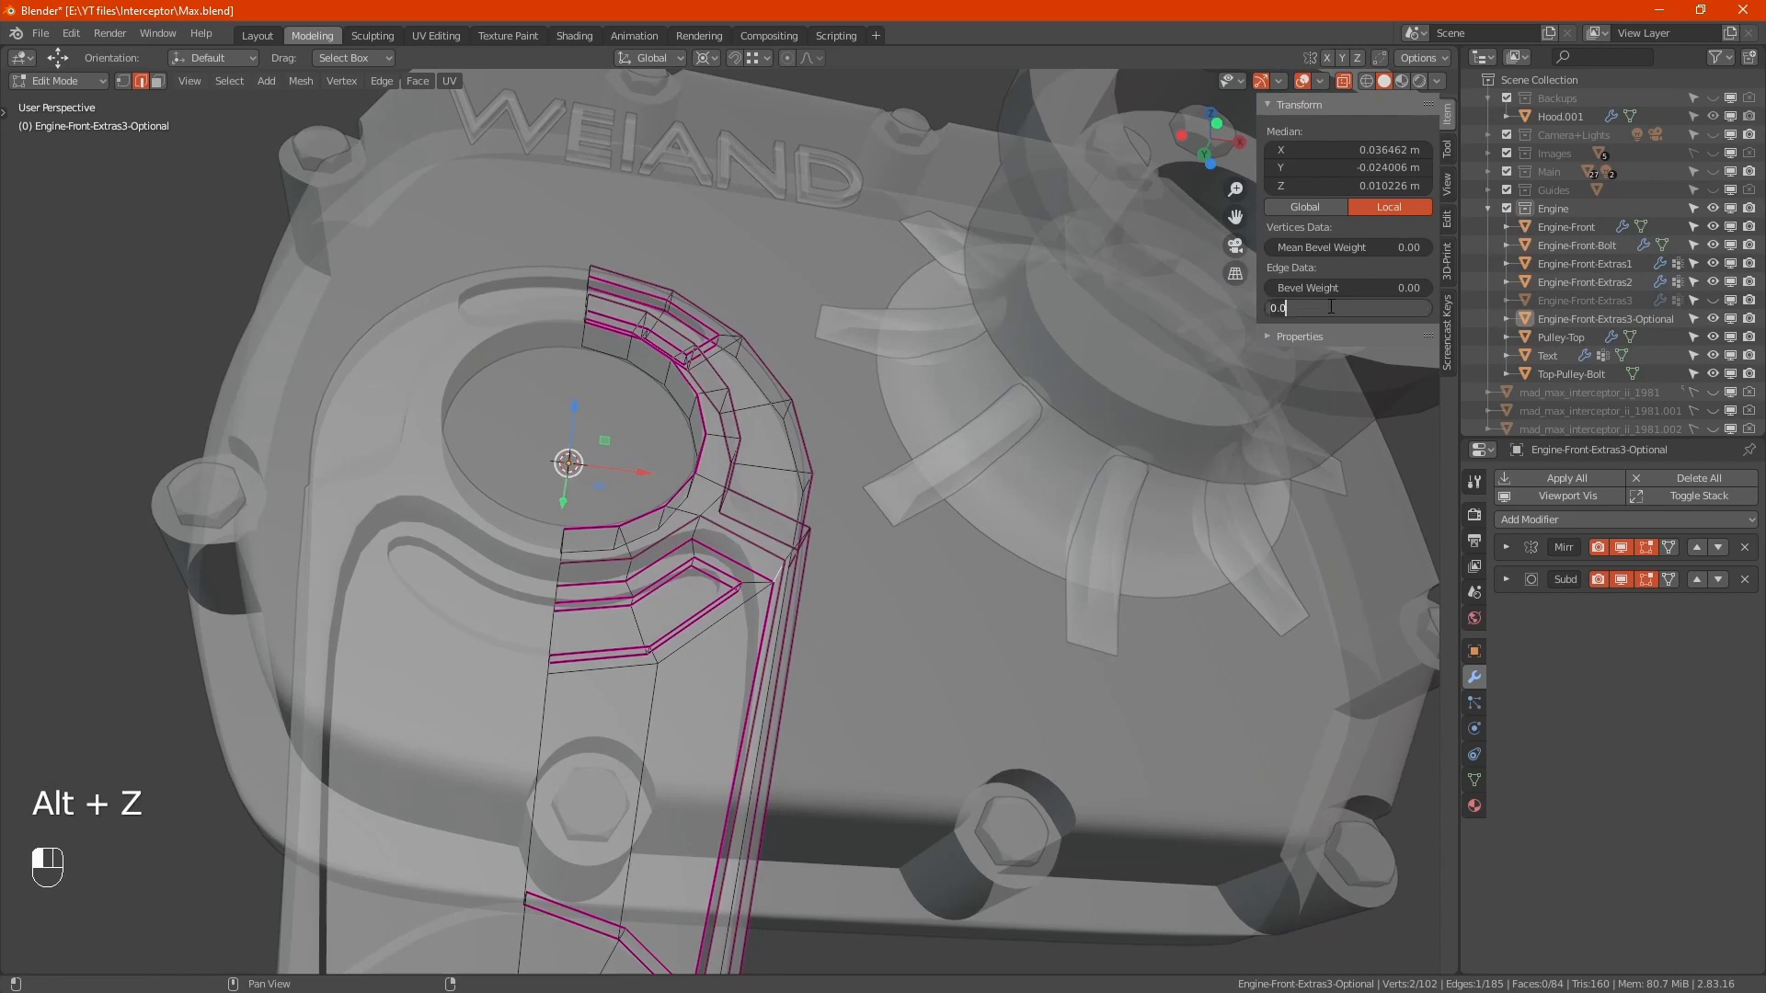
{"action": "type", "text": "1"}
{"action": "key", "text": "Return"}
{"action": "key", "text": "Tab"}
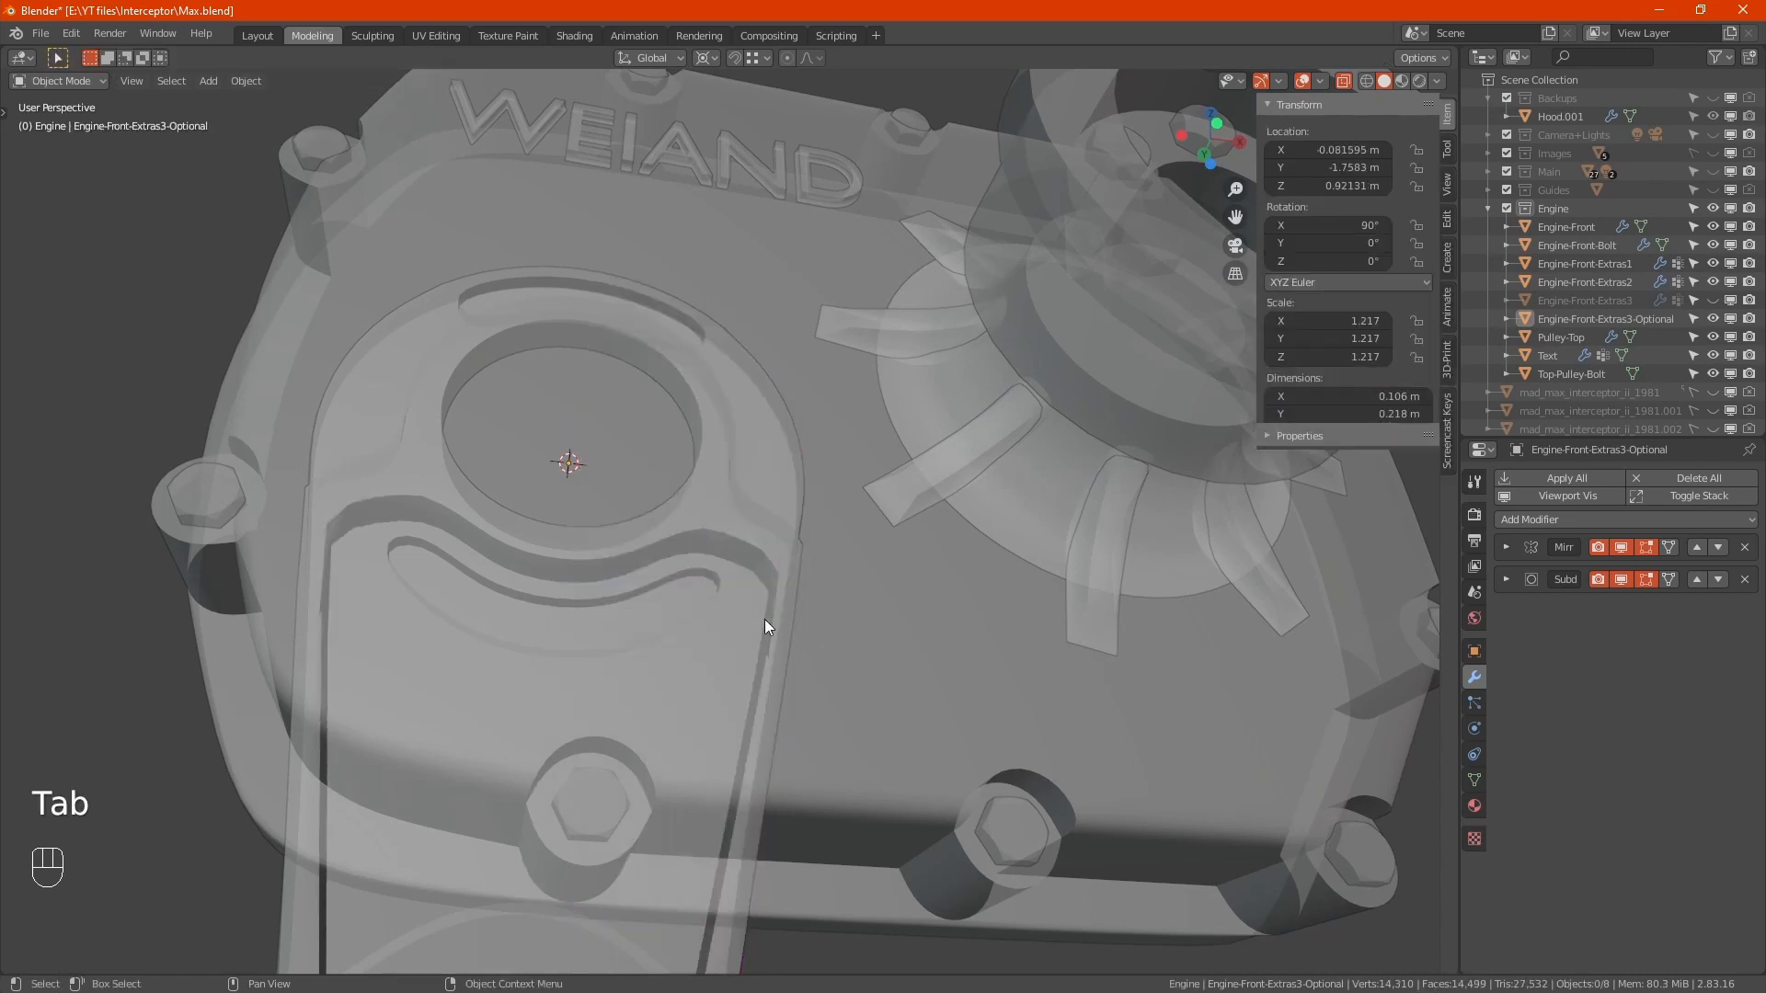
Step: Set the crease of the short front edge crossing the top of the side strip at the corner to 0.5
{"action": "mouse_move", "coordinate": [765, 620]}
{"action": "middle_mouse_down"}
{"action": "mouse_move", "coordinate": [710, 632]}
{"action": "mouse_move", "coordinate": [743, 688]}
{"action": "mouse_move", "coordinate": [846, 672]}
{"action": "middle_mouse_up"}
{"action": "key", "text": "alt+z"}
{"action": "key", "text": "Tab"}
{"action": "scroll", "coordinate": [798, 575], "scroll_direction": "up", "scroll_amount": 8}
{"action": "scroll", "coordinate": [797, 563], "scroll_direction": "down", "scroll_amount": 3}
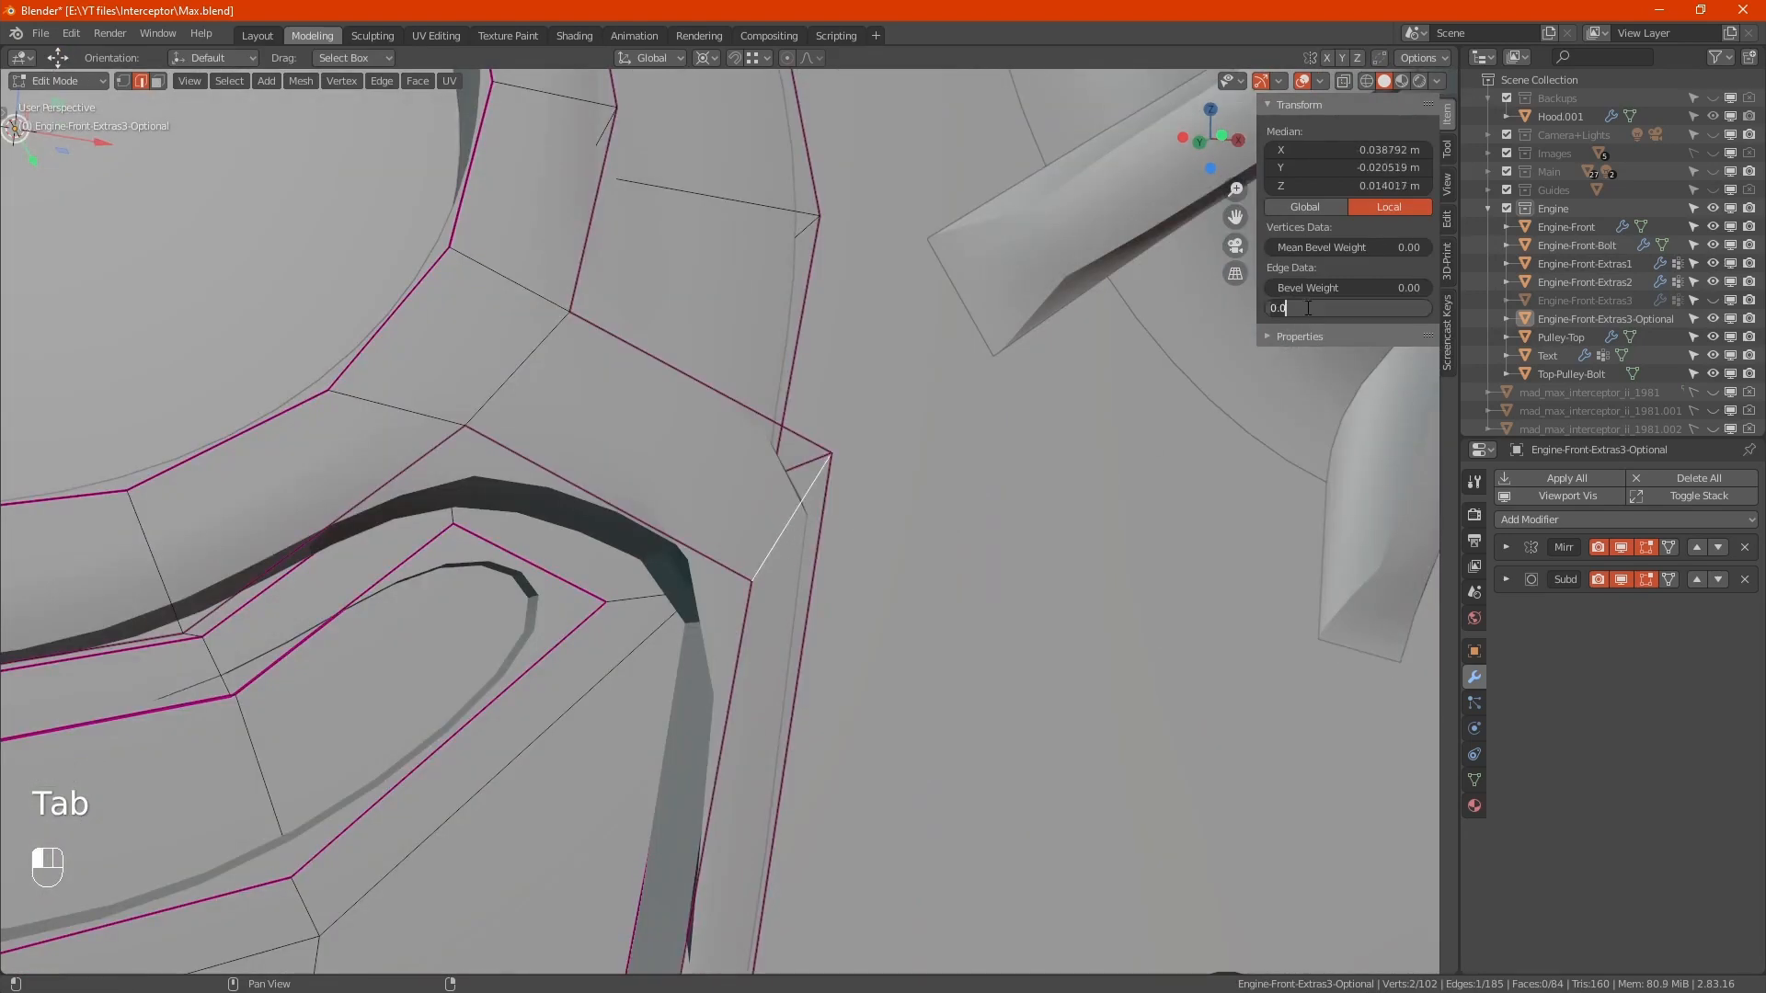
{"action": "key", "text": "Return"}
{"action": "middle_click_drag", "start_coordinate": [754, 547], "coordinate": [732, 549], "text": "alt"}
Step: Try the cover's shading without Auto Smooth and turn Auto Smooth on again
{"action": "left_click", "coordinate": [1506, 580]}
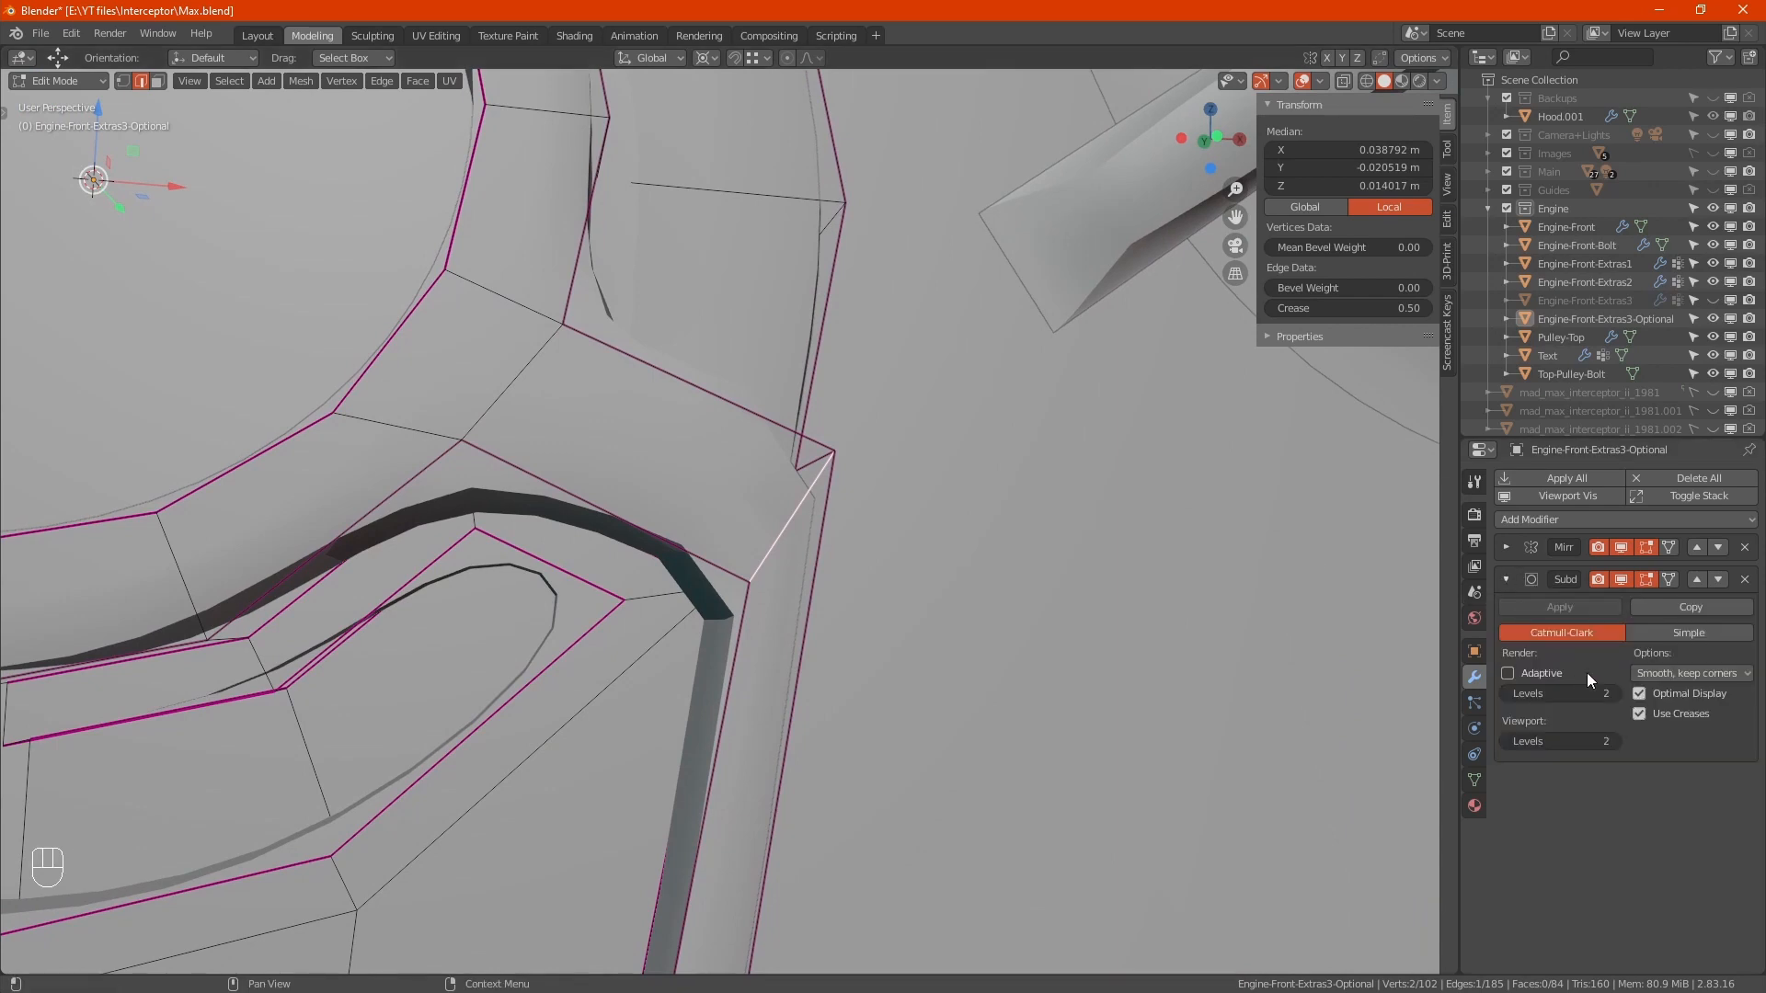
{"action": "middle_click_drag", "start_coordinate": [635, 295], "coordinate": [873, 641], "text": "alt"}
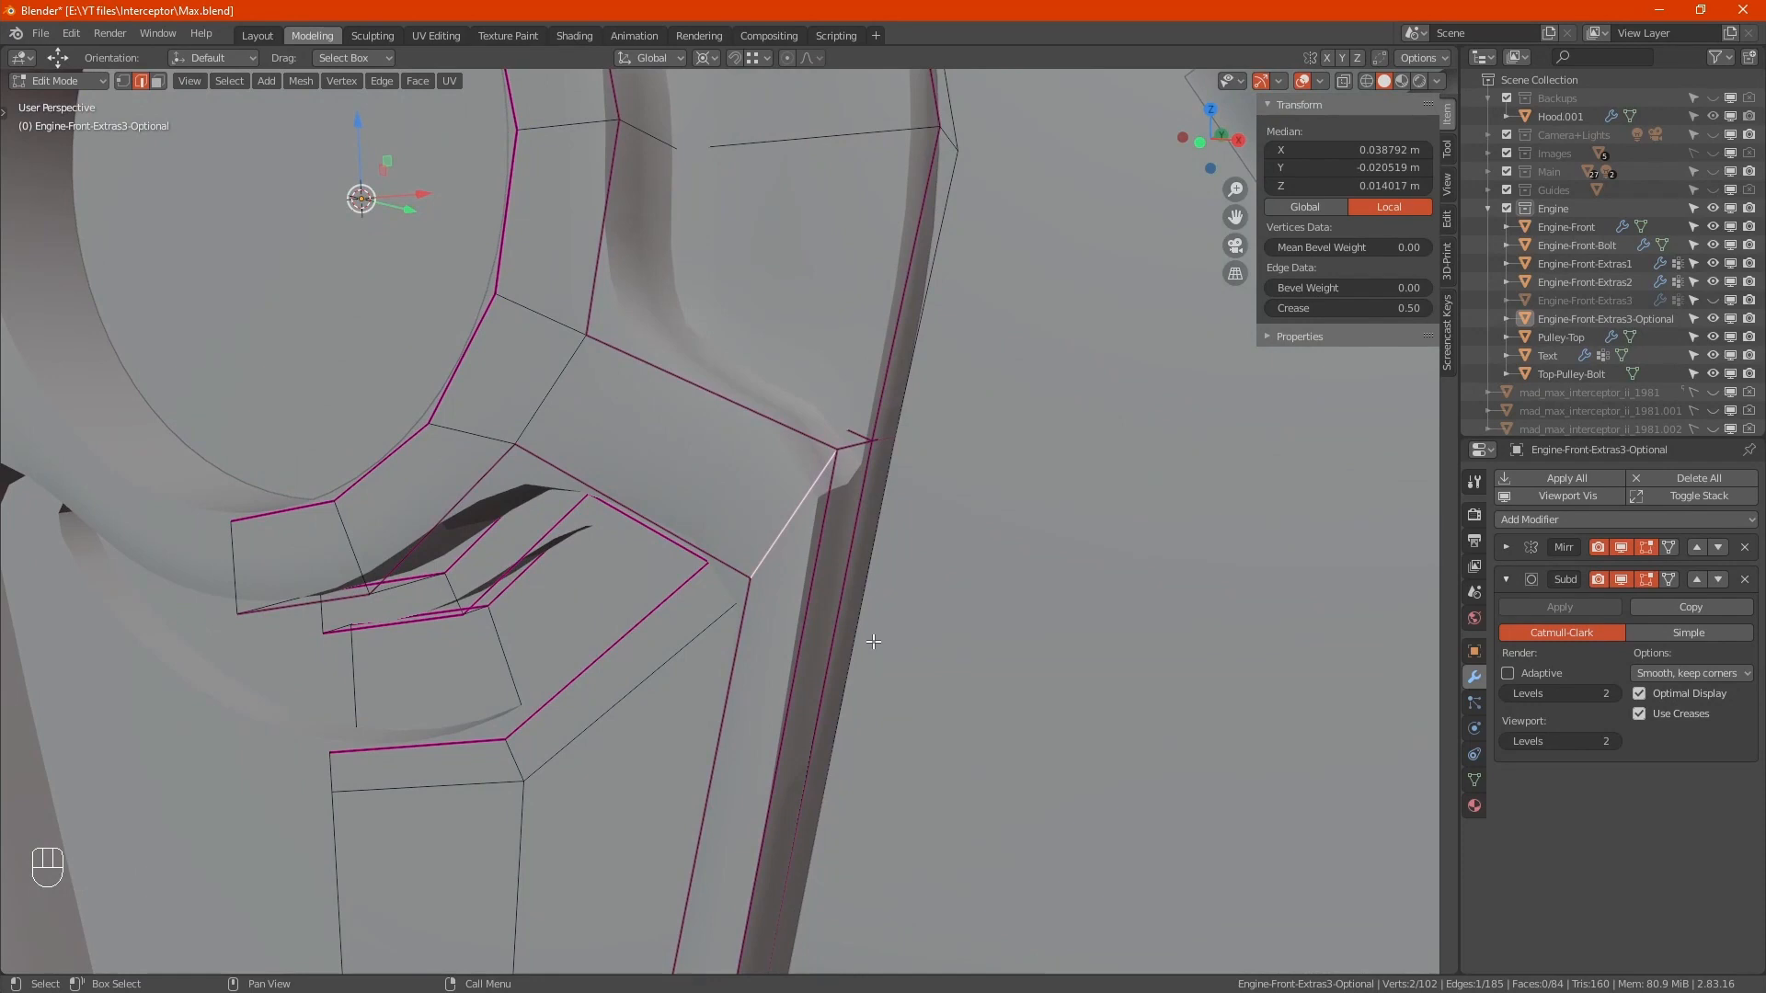
{"action": "scroll", "coordinate": [680, 549], "scroll_direction": "down", "scroll_amount": 4}
{"action": "middle_click_drag", "start_coordinate": [641, 582], "coordinate": [614, 695], "text": "alt"}
{"action": "scroll", "coordinate": [711, 473], "scroll_direction": "down", "scroll_amount": 6}
{"action": "left_click", "coordinate": [1475, 780]}
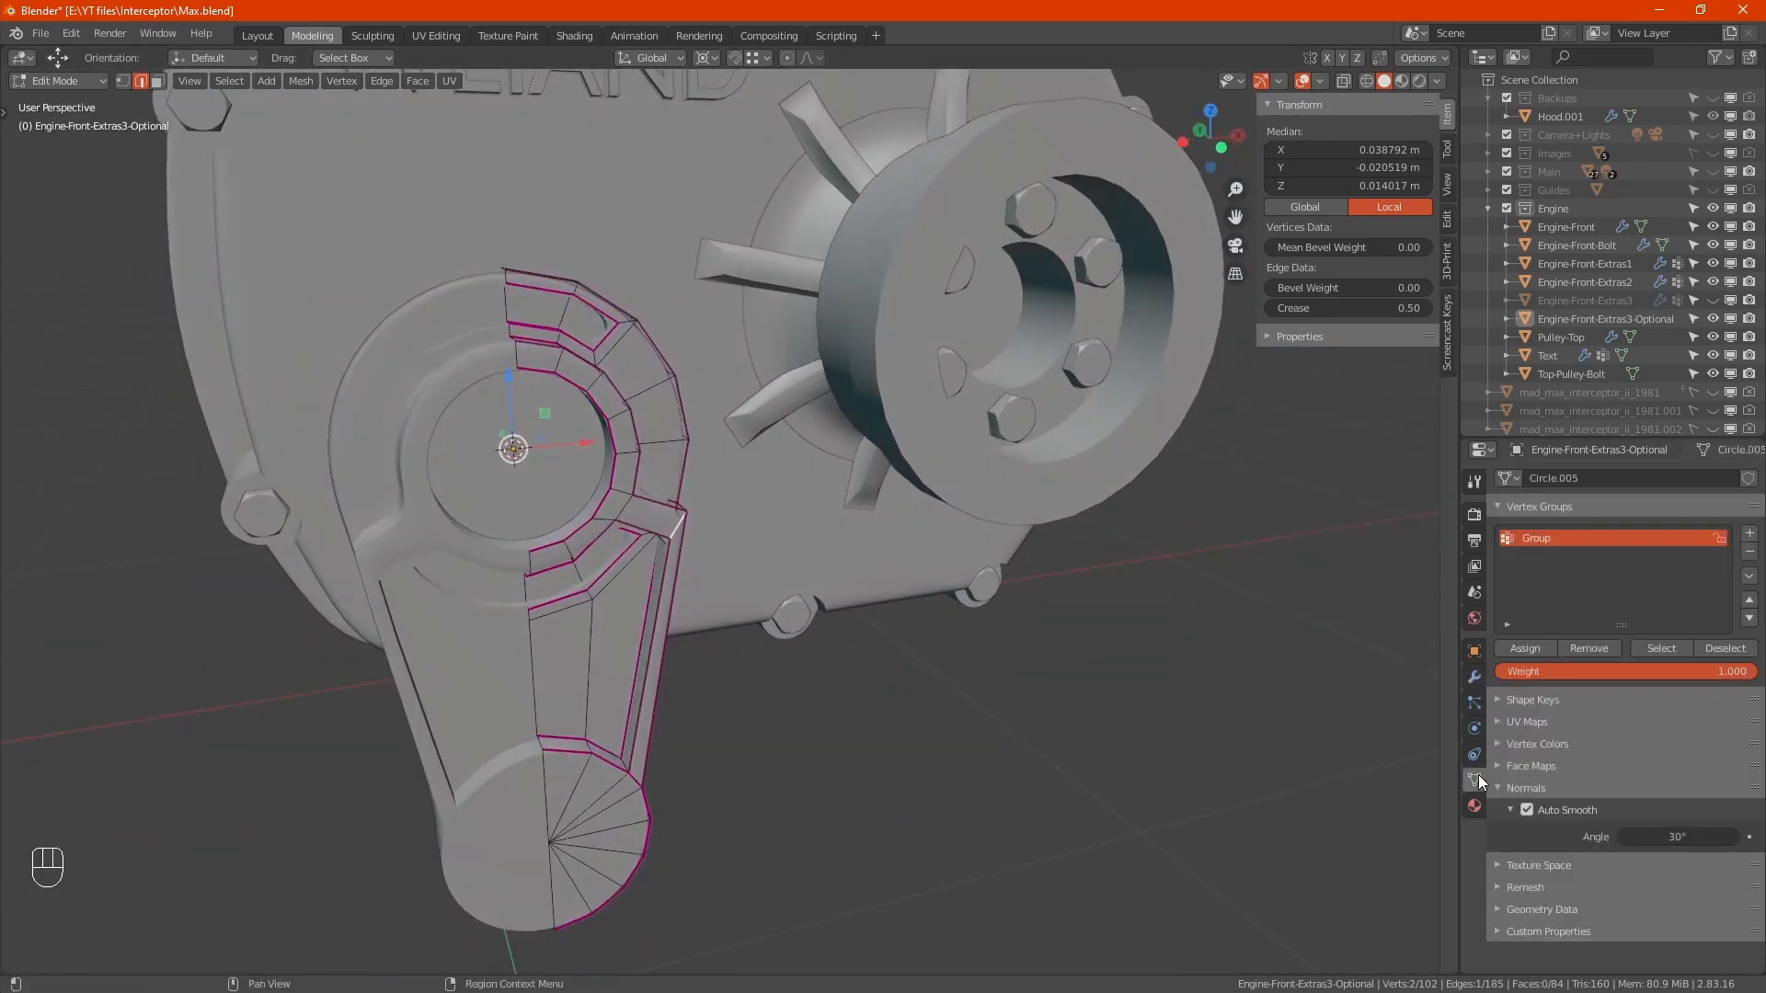
{"action": "left_click", "coordinate": [1528, 809]}
{"action": "middle_click_drag", "start_coordinate": [956, 635], "coordinate": [800, 636], "text": "alt"}
{"action": "key", "text": "Tab"}
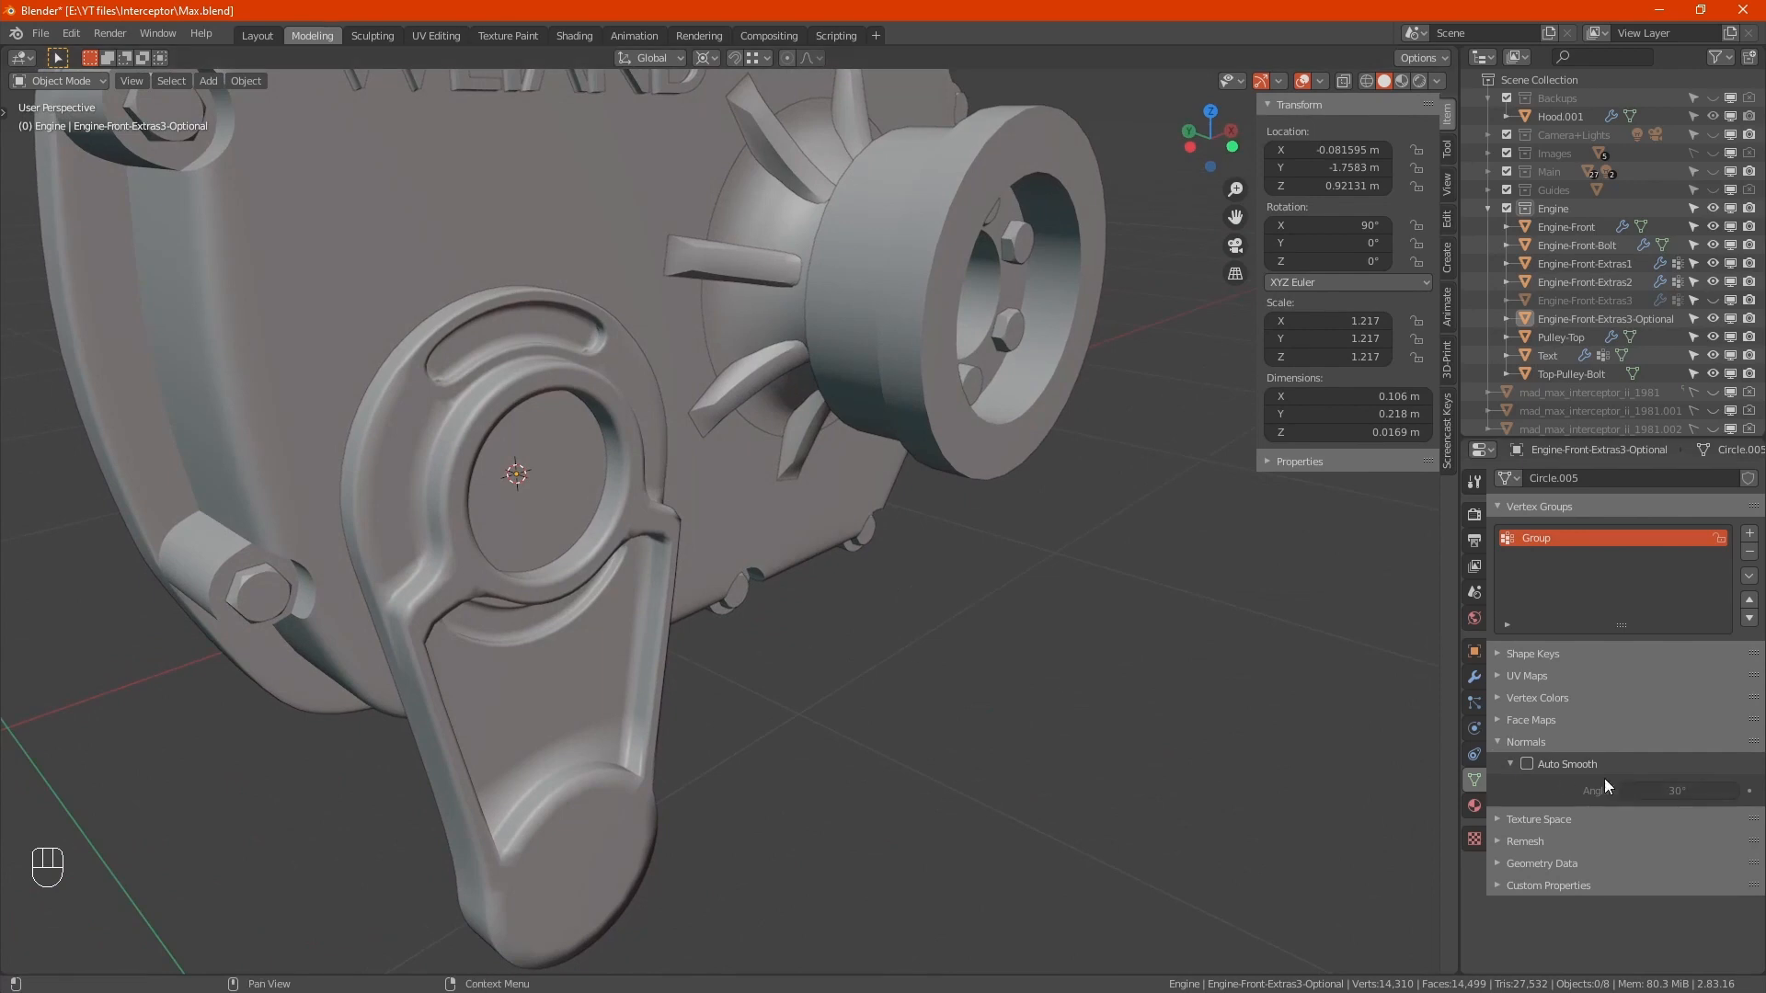
{"action": "left_click", "coordinate": [1536, 760]}
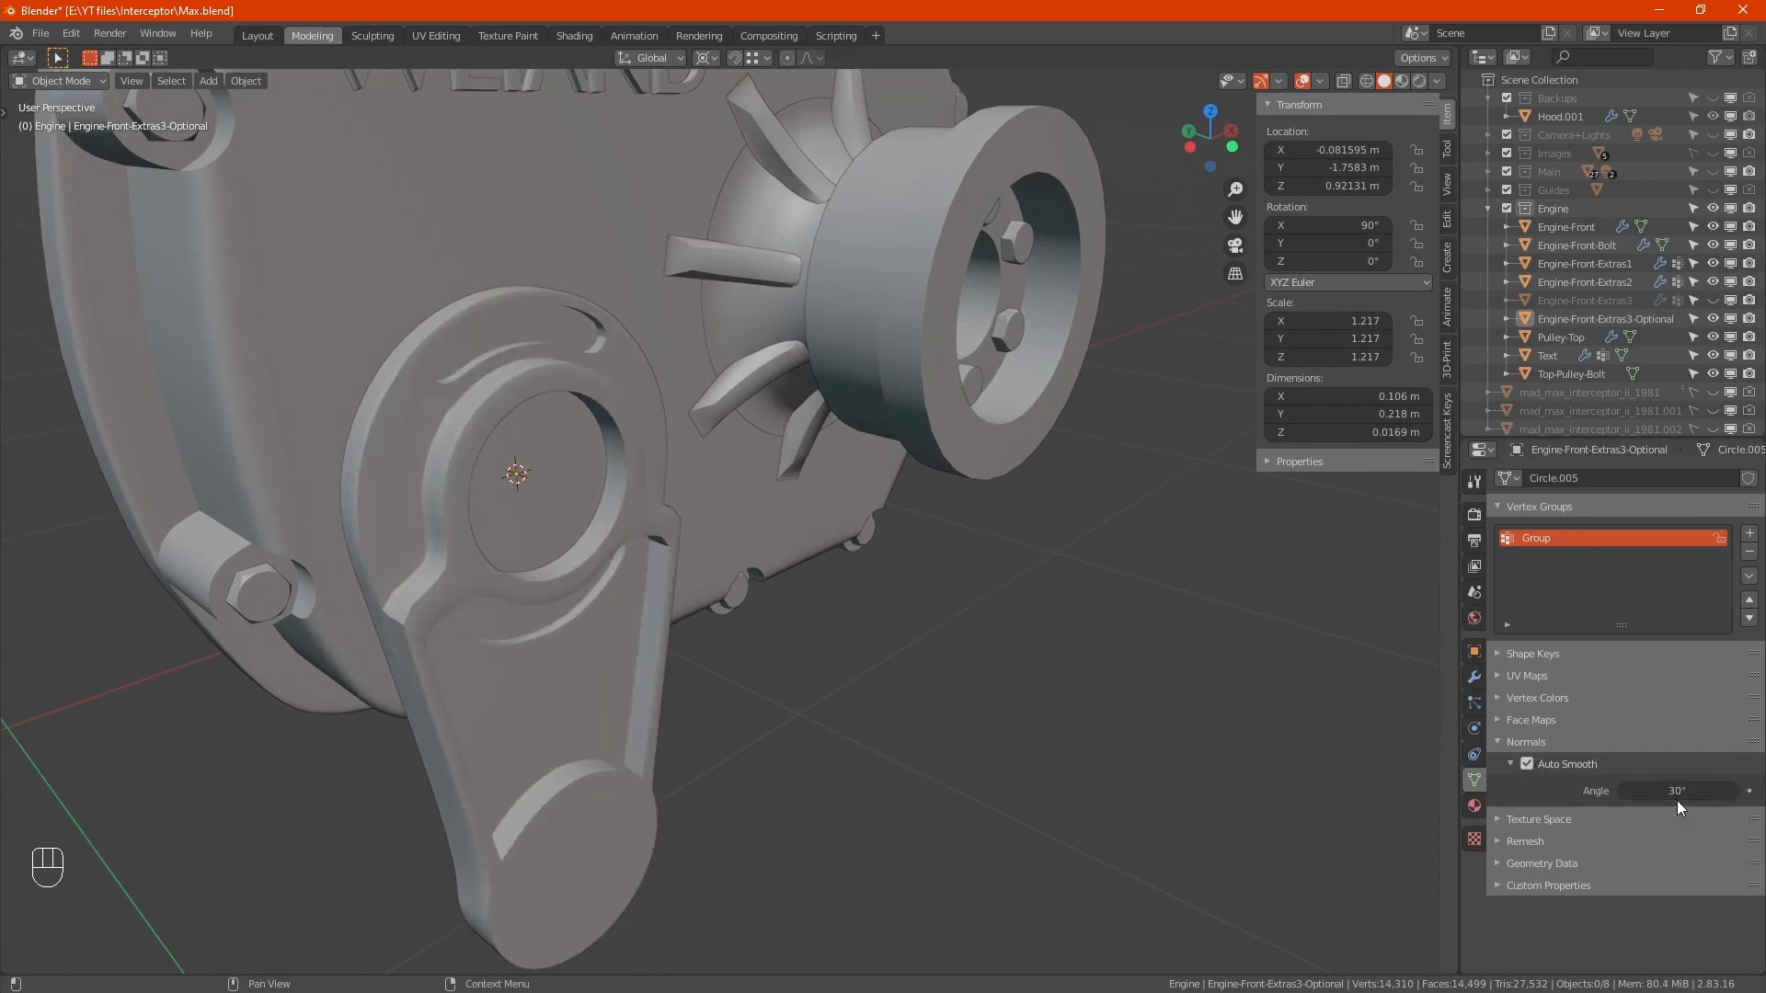
Step: Set the cover's Auto Smooth angle to 50°
{"action": "left_click", "coordinate": [1676, 792]}
{"action": "type", "text": "50"}
{"action": "key", "text": "Return"}
{"action": "middle_click_drag", "start_coordinate": [576, 848], "coordinate": [1294, 614], "text": "alt"}
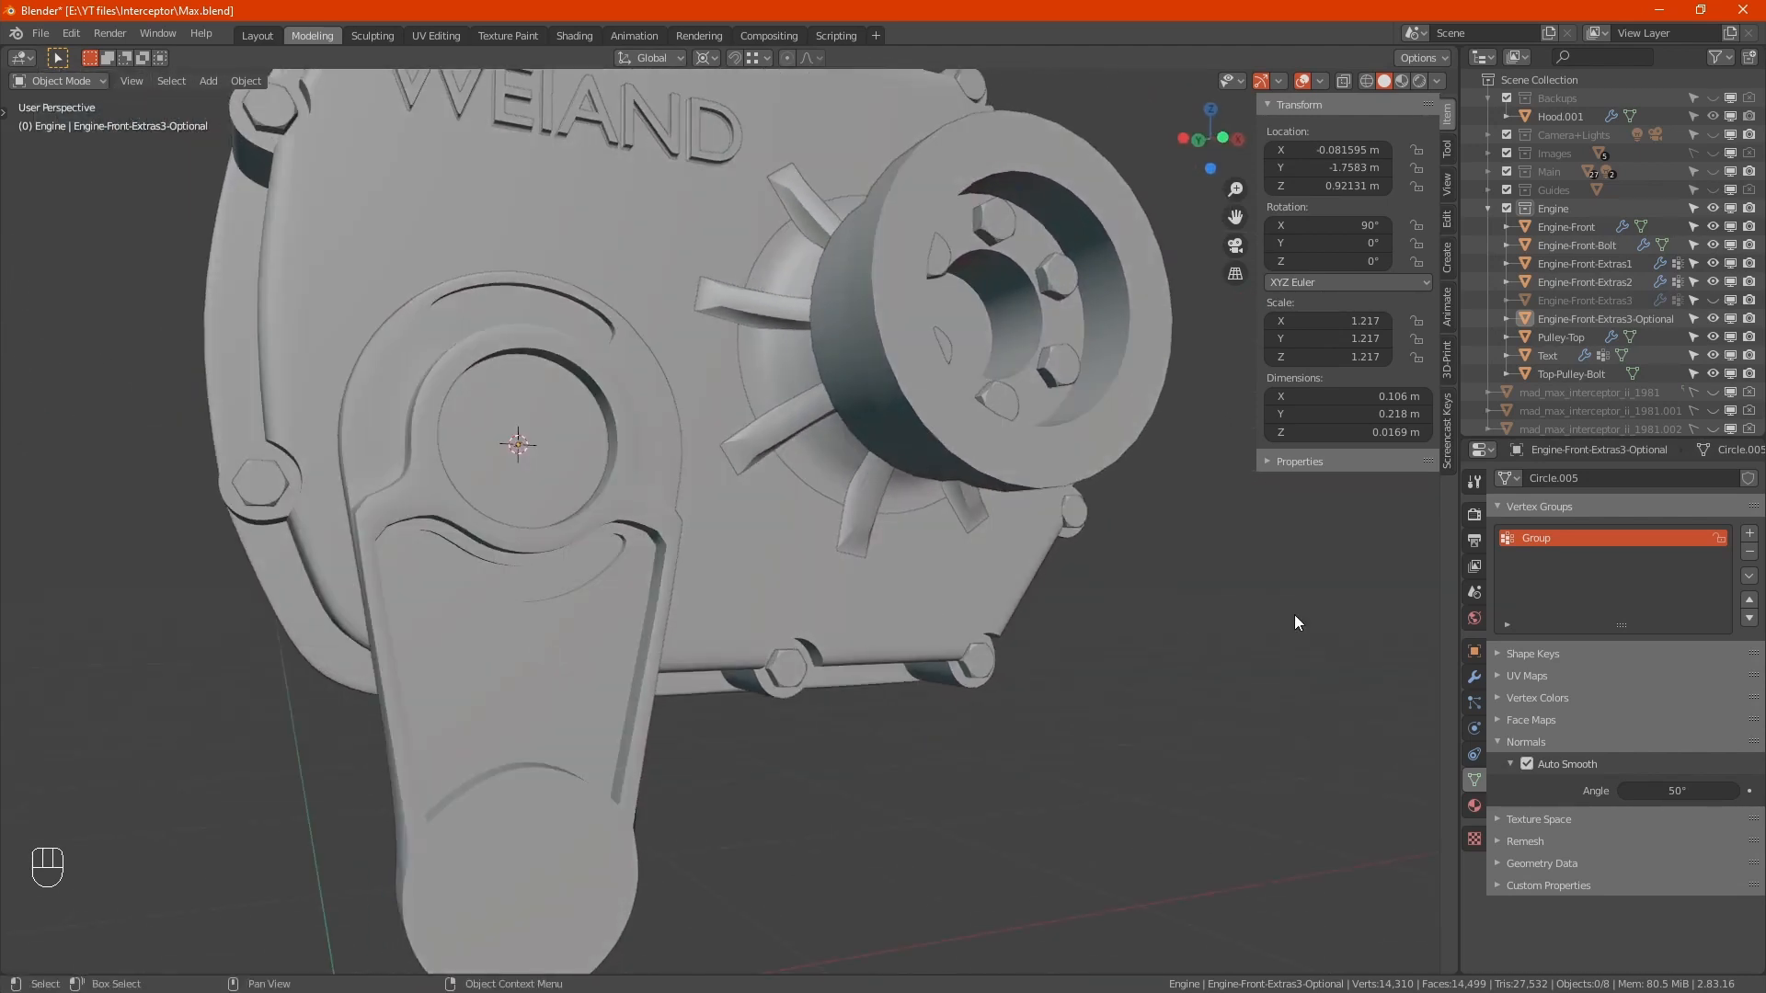
Step: Try the cover's Subdivision modifier at viewport level 3 and restore level 2
{"action": "left_click", "coordinate": [1474, 677]}
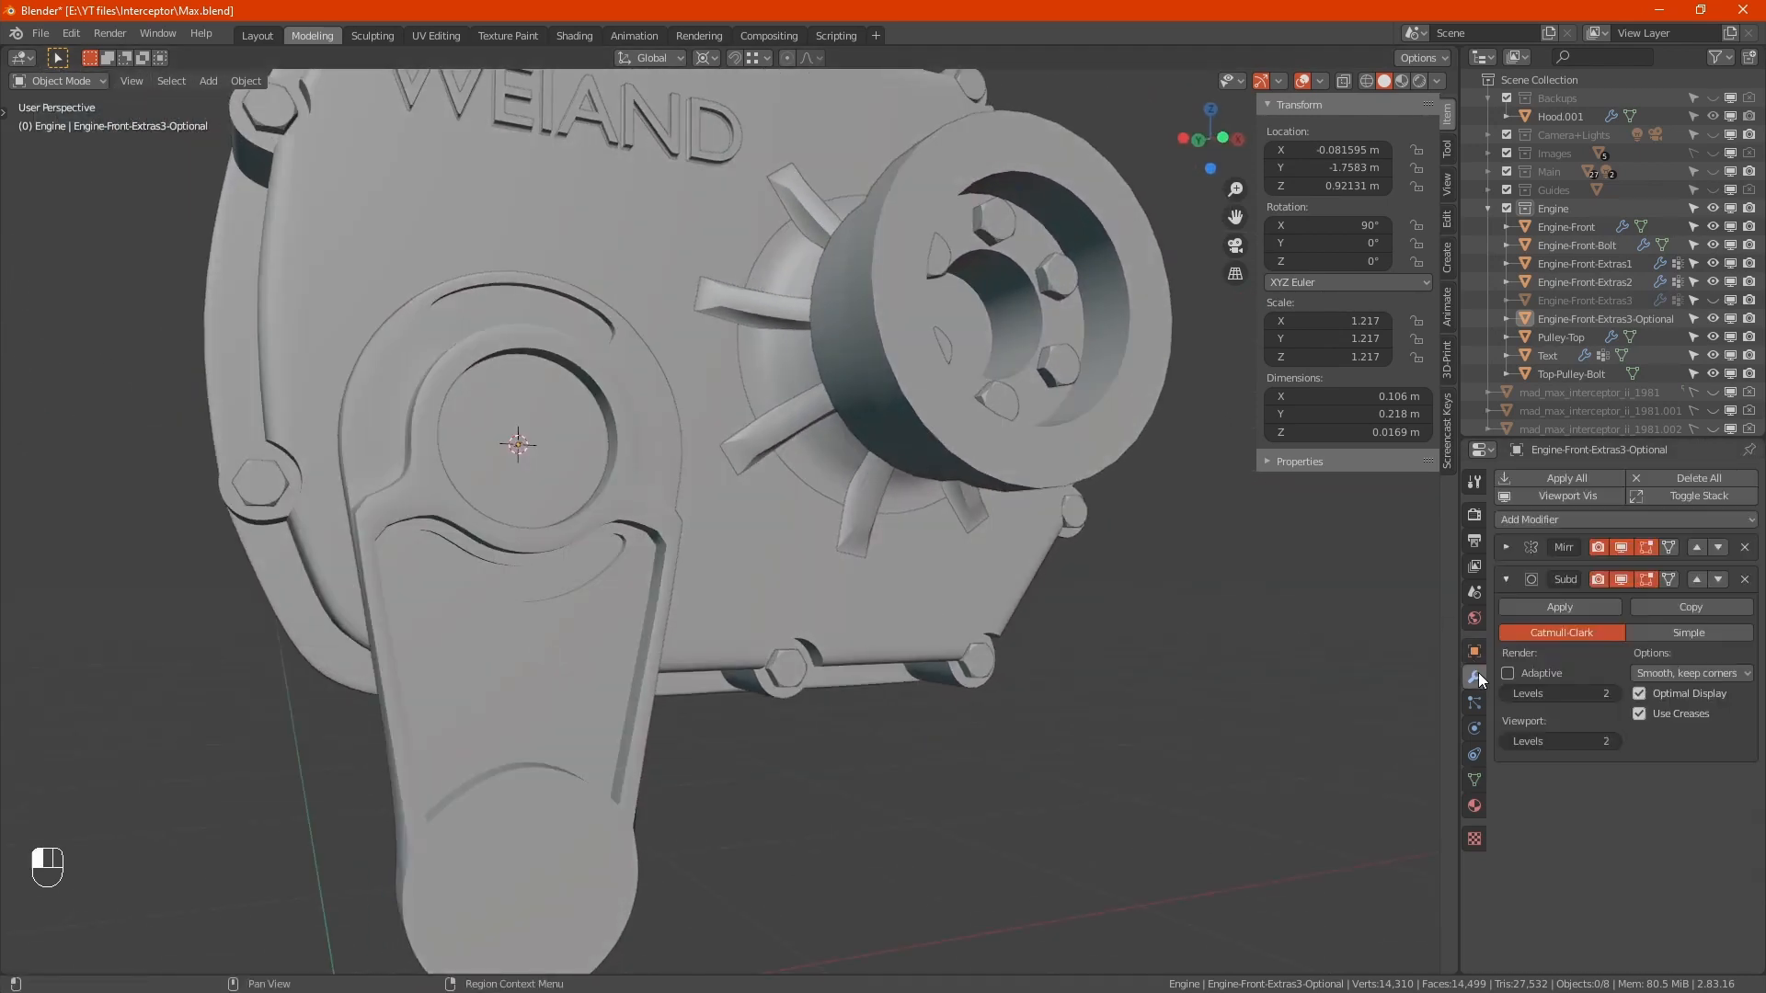
{"action": "left_click", "coordinate": [1615, 736]}
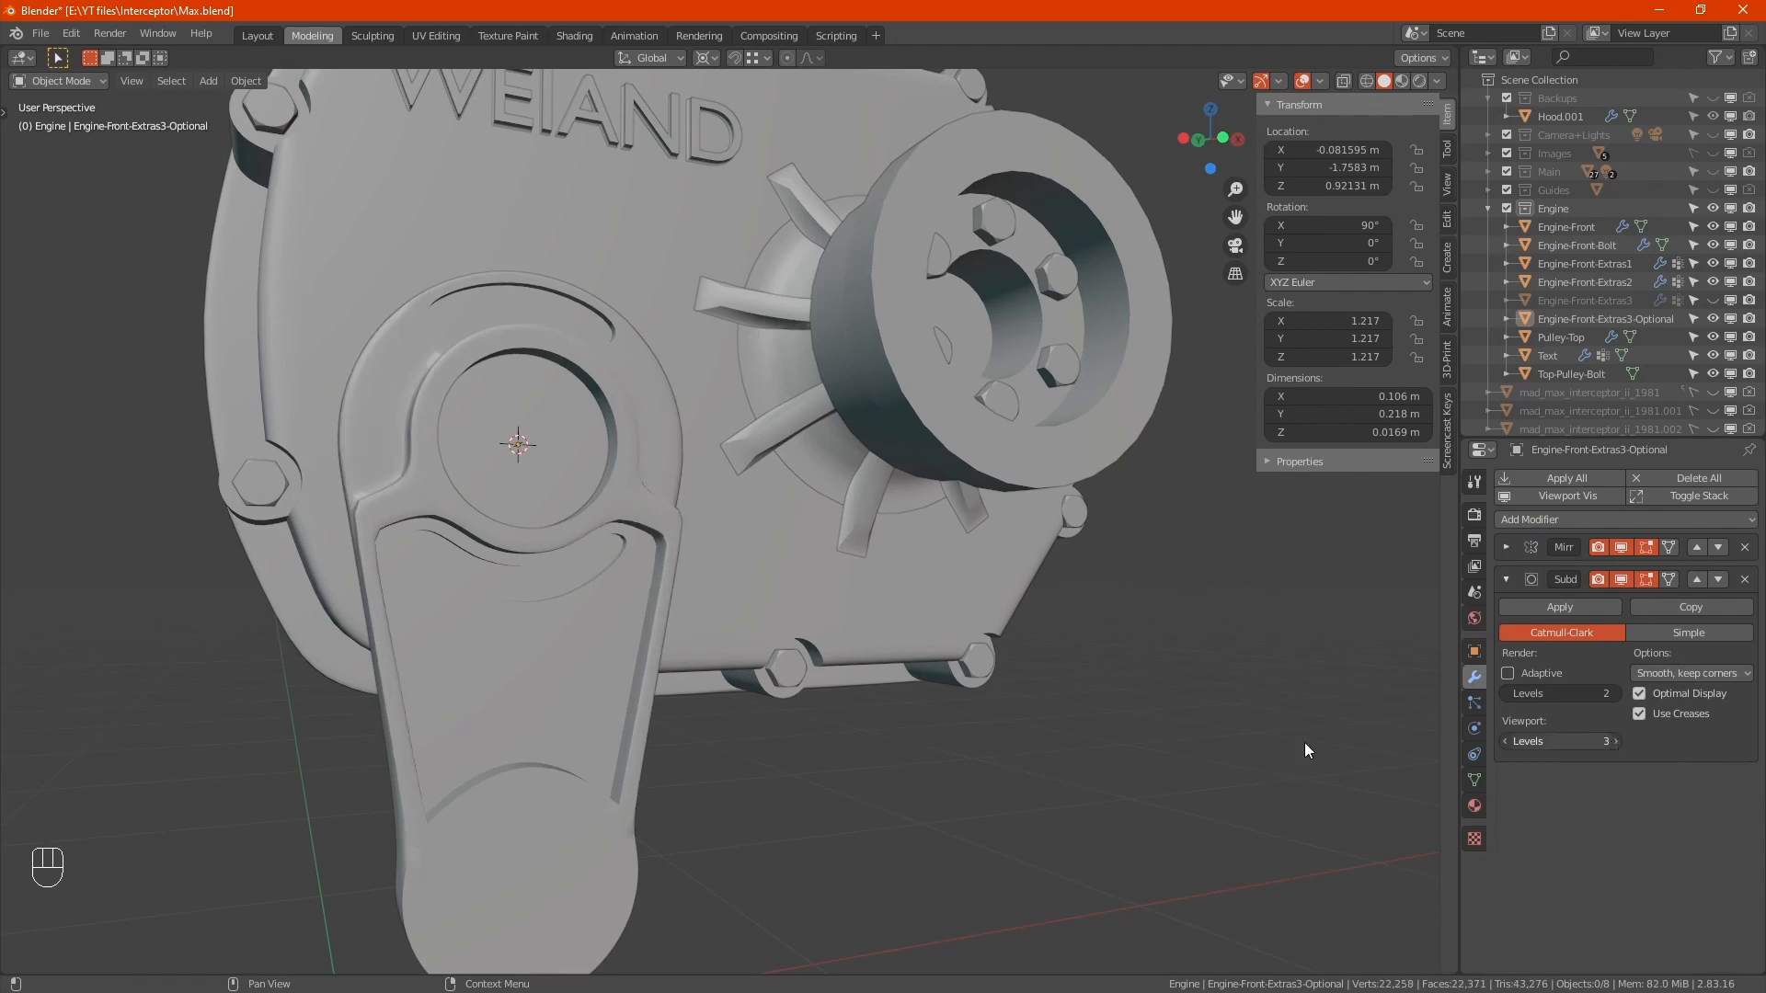
{"action": "middle_click_drag", "start_coordinate": [1304, 742], "coordinate": [825, 745], "text": "alt"}
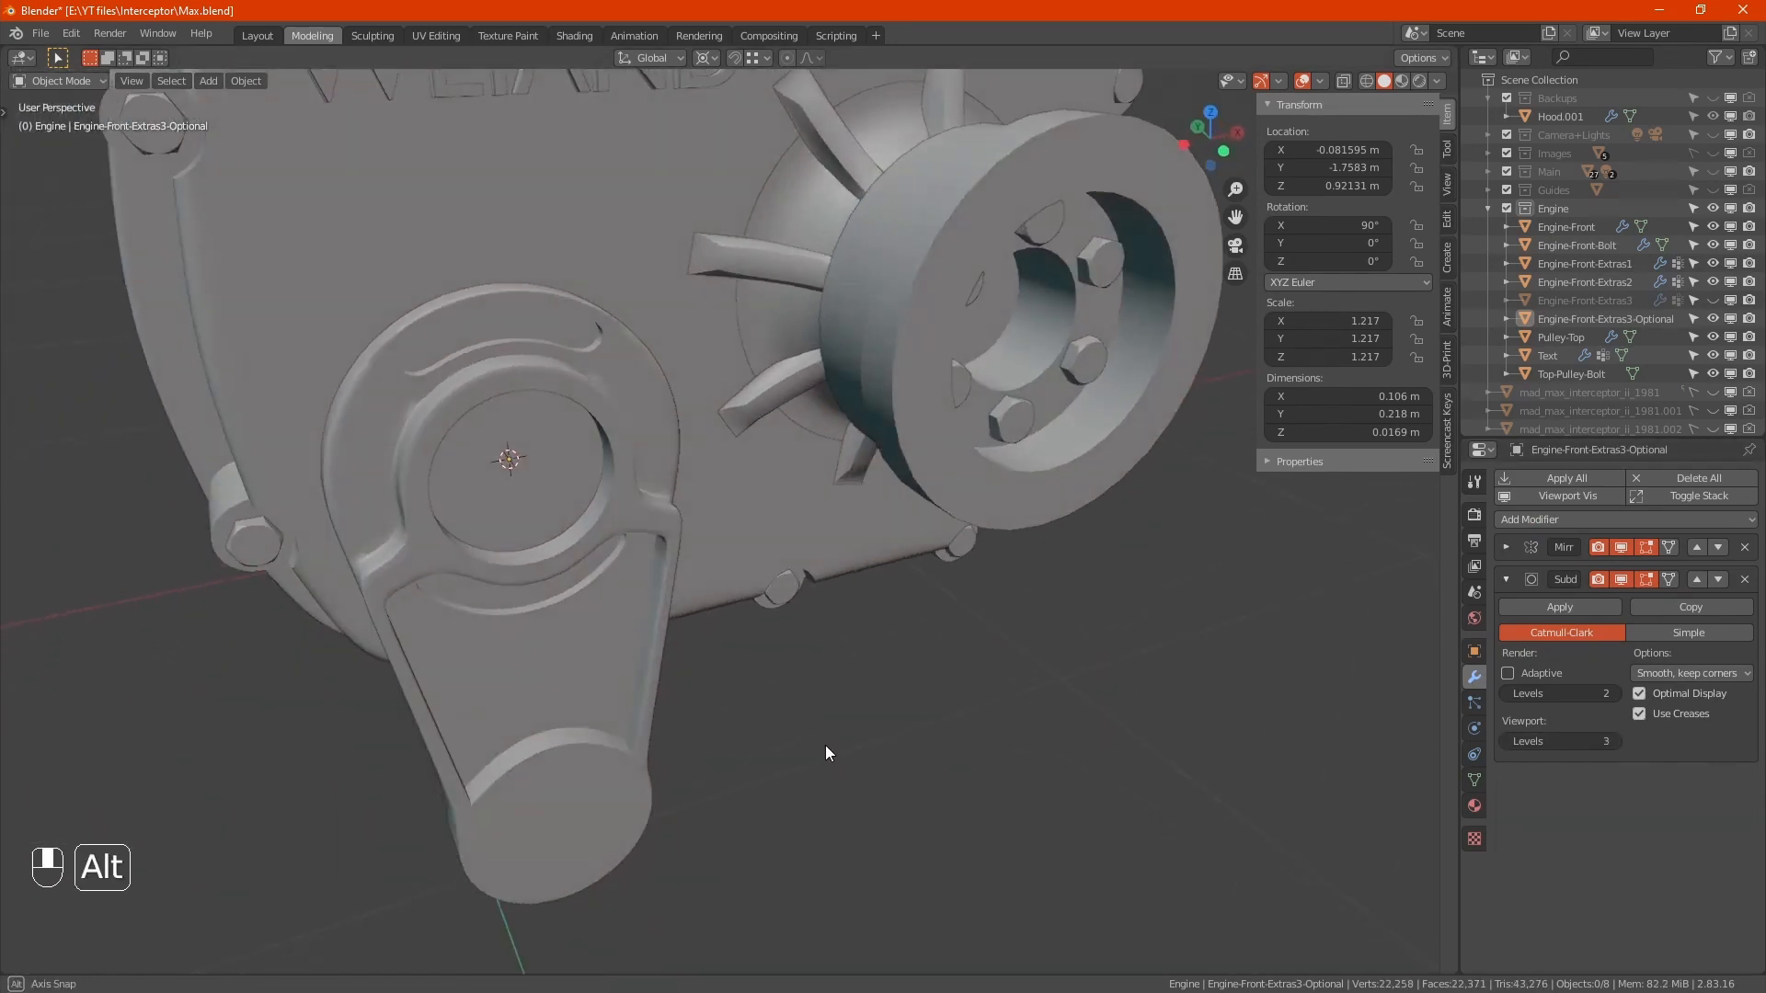
{"action": "left_click", "coordinate": [1506, 741]}
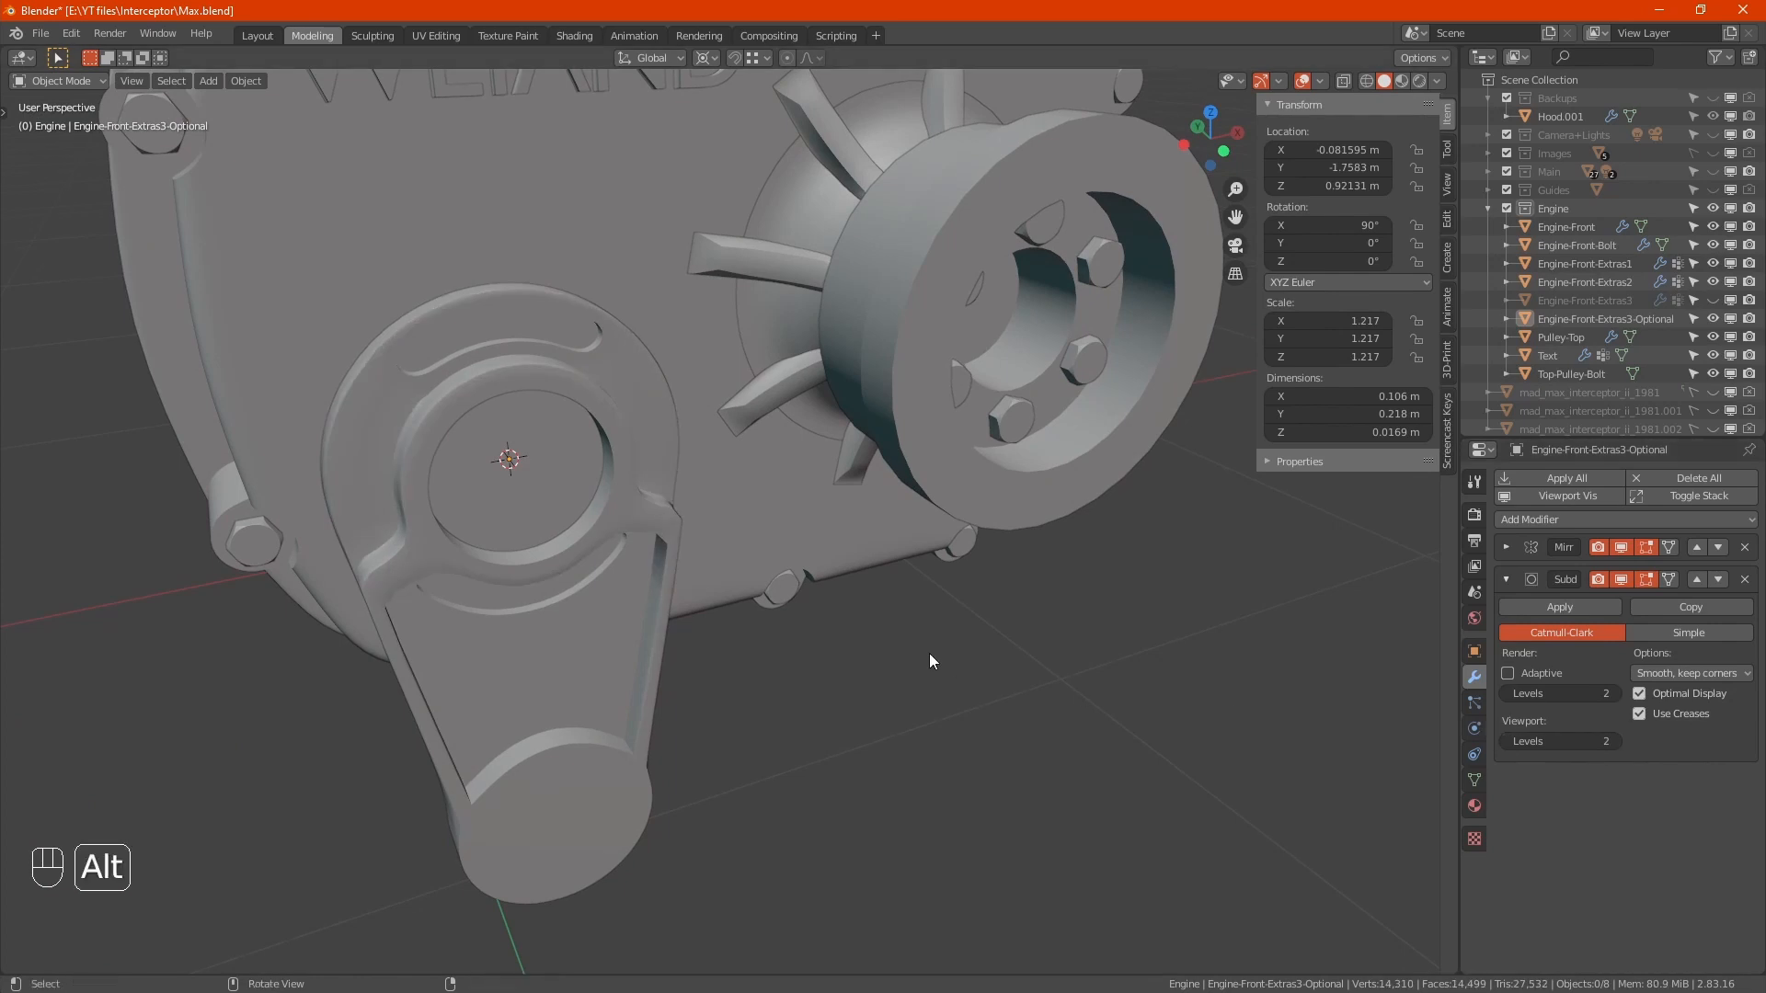
{"action": "middle_click_drag", "start_coordinate": [928, 653], "coordinate": [892, 642], "text": "alt"}
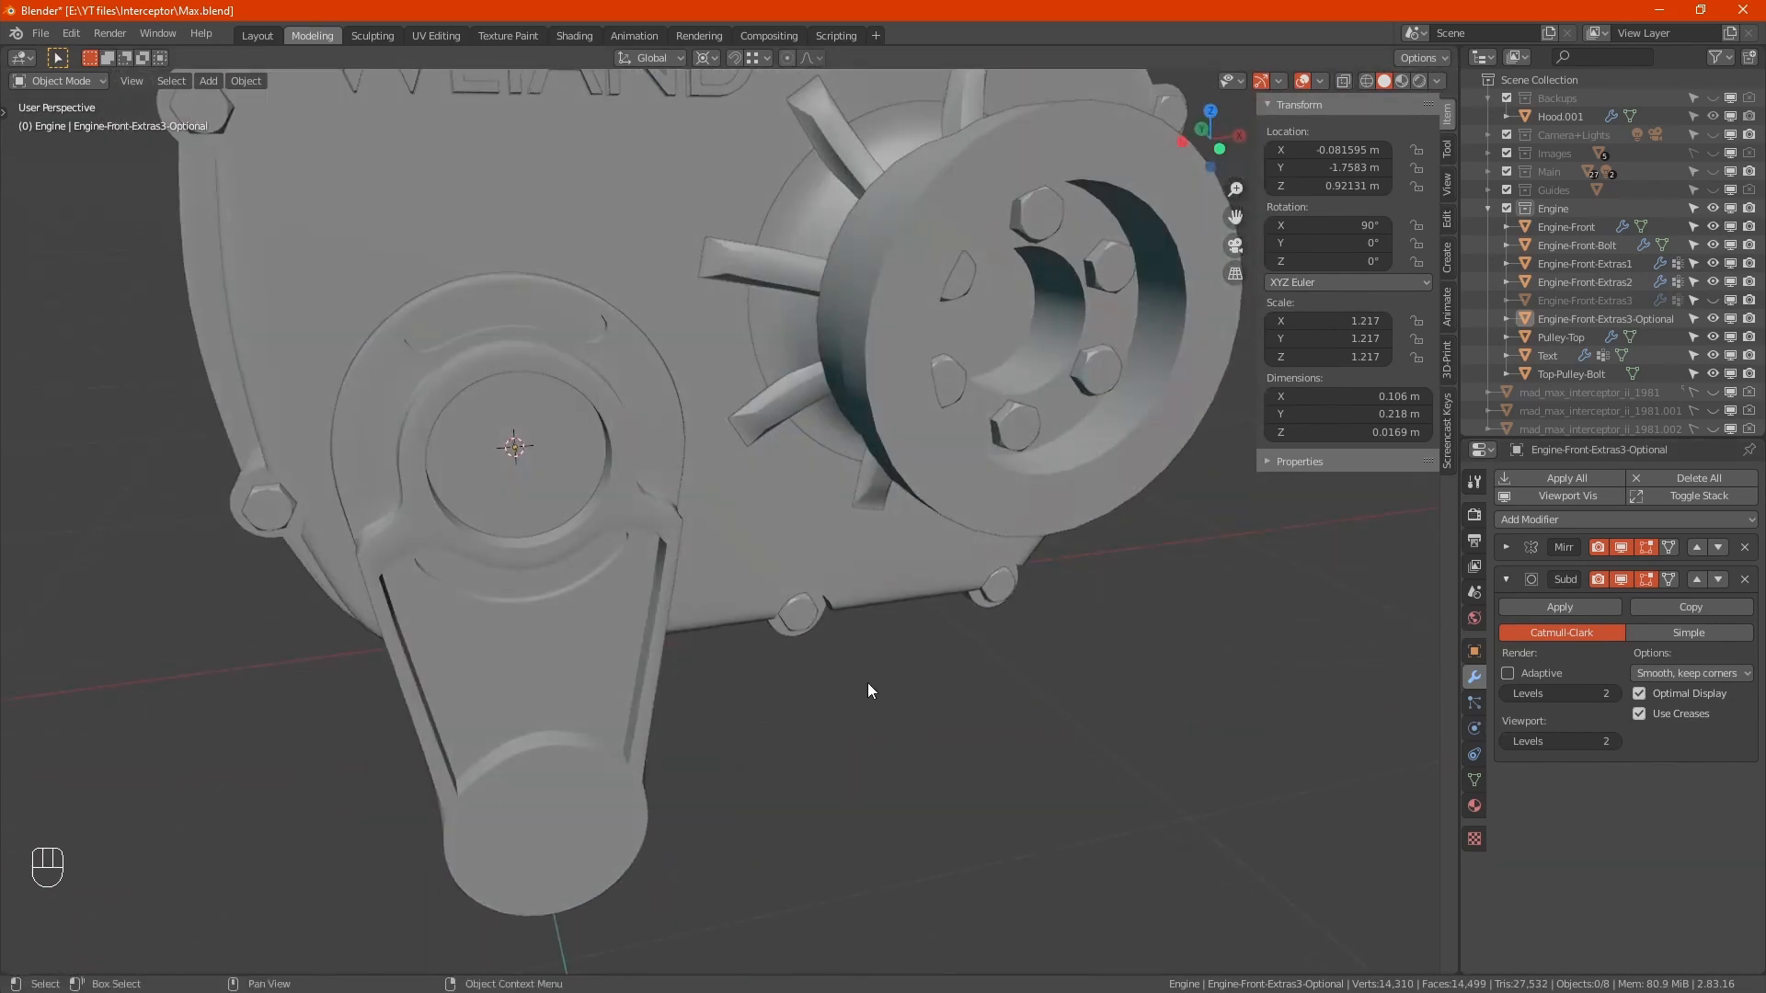
Step: Edge-slide the two vertices at the side tip of the lower curved recess inward by about 0.147, away from the side strip
{"action": "middle_click_drag", "start_coordinate": [824, 689], "coordinate": [769, 570], "text": "alt"}
{"action": "key", "text": "Tab"}
{"action": "scroll", "coordinate": [602, 583], "scroll_direction": "up", "scroll_amount": 8}
{"action": "key", "text": "1"}
{"action": "key", "text": "alt+z"}
{"action": "key", "text": "alt+z"}
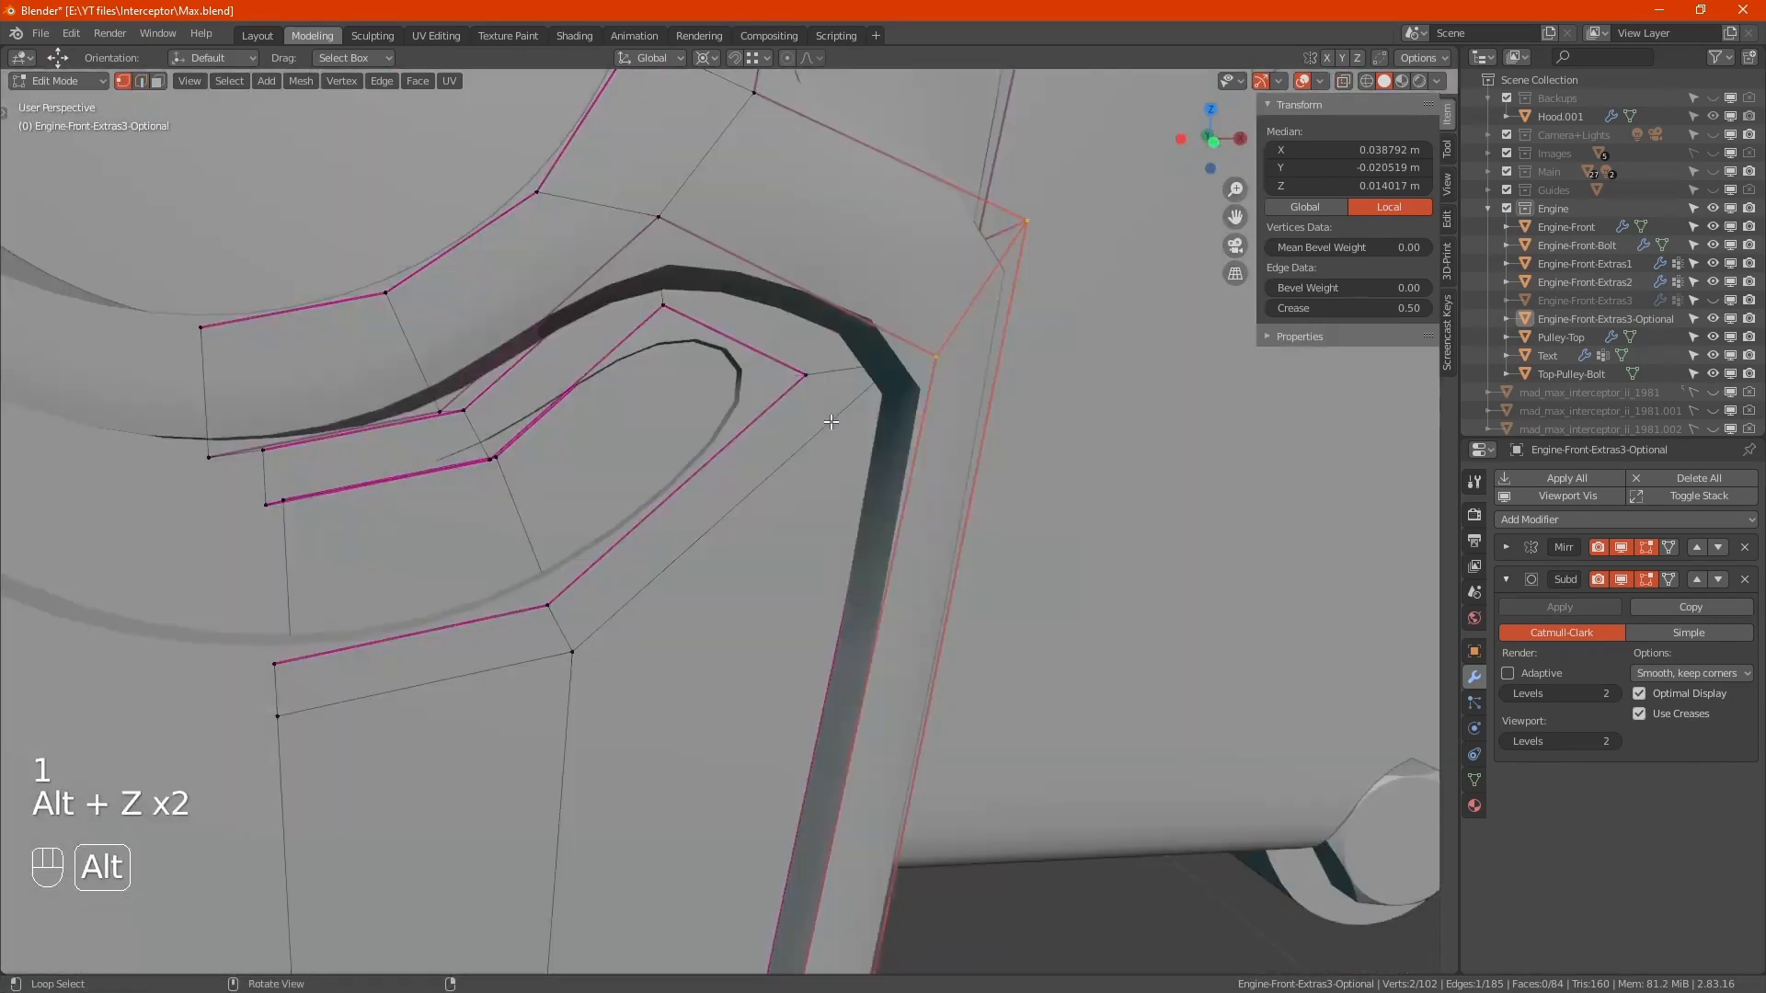
{"action": "key", "text": "alt+z"}
{"action": "left_click_drag", "start_coordinate": [780, 355], "coordinate": [824, 406]}
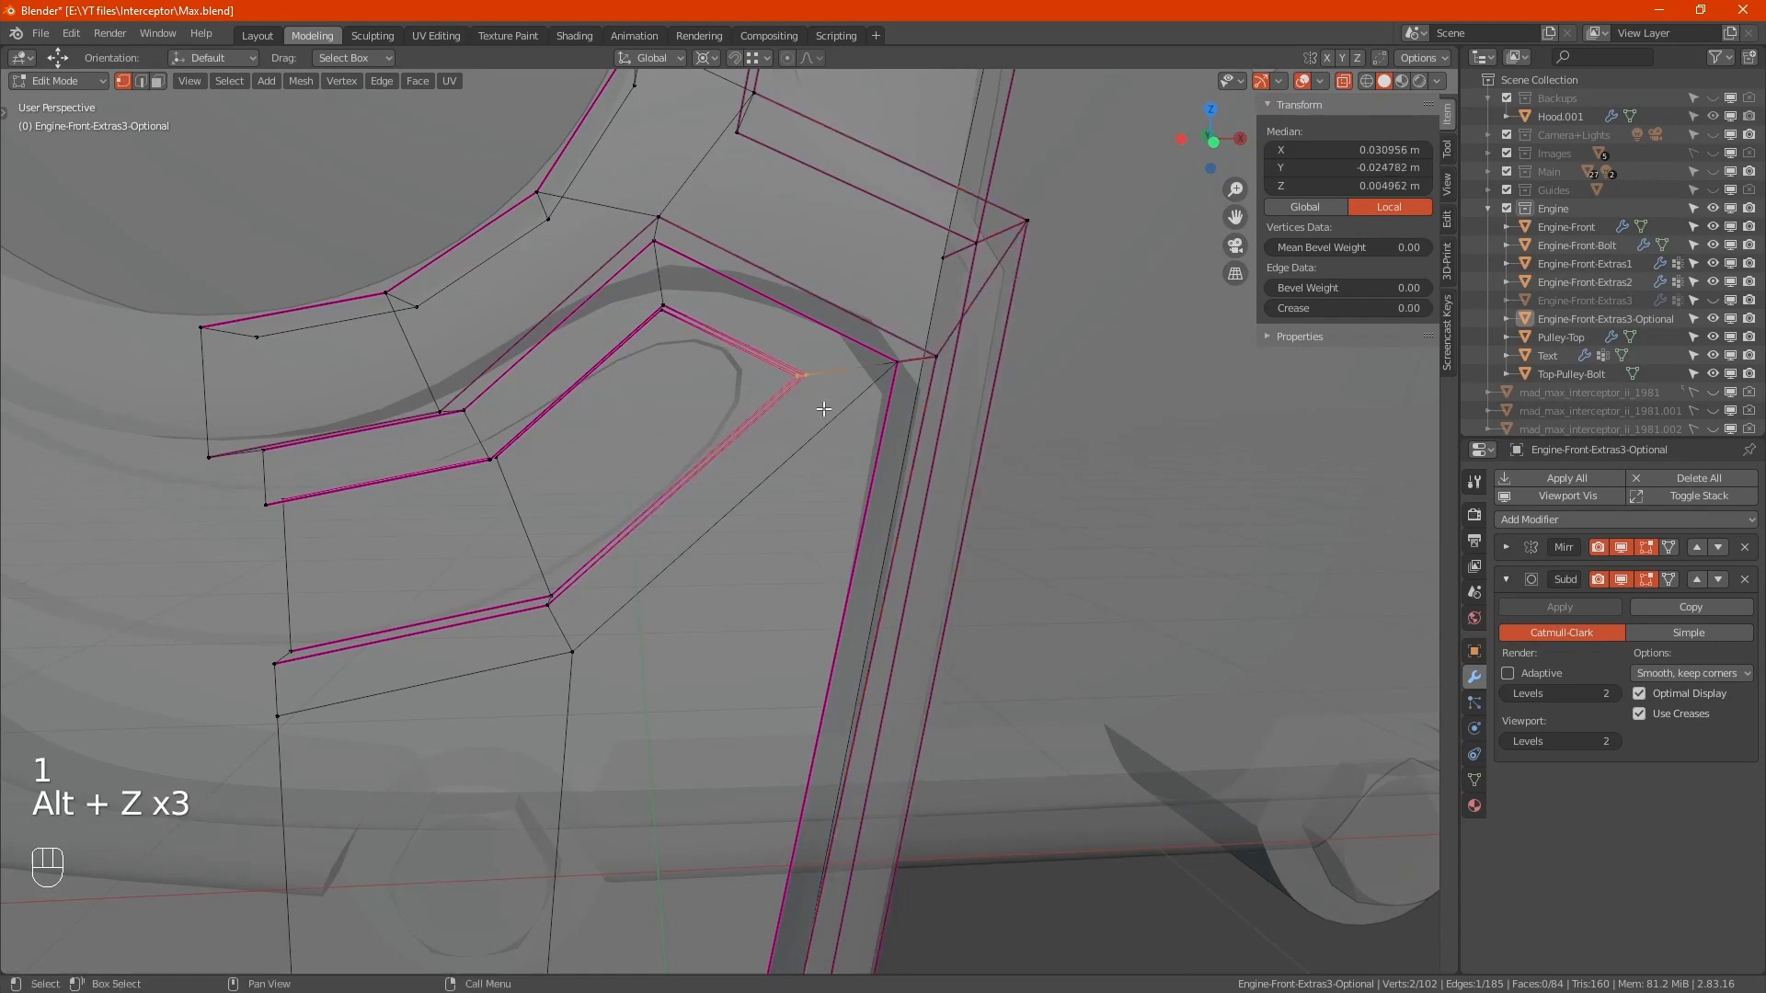
{"action": "scroll", "coordinate": [825, 408], "scroll_direction": "down", "scroll_amount": 8}
{"action": "middle_click_drag", "start_coordinate": [859, 410], "coordinate": [833, 419], "text": "alt"}
{"action": "scroll", "coordinate": [833, 419], "scroll_direction": "up", "scroll_amount": 2}
{"action": "scroll", "coordinate": [832, 420], "scroll_direction": "up", "scroll_amount": 6}
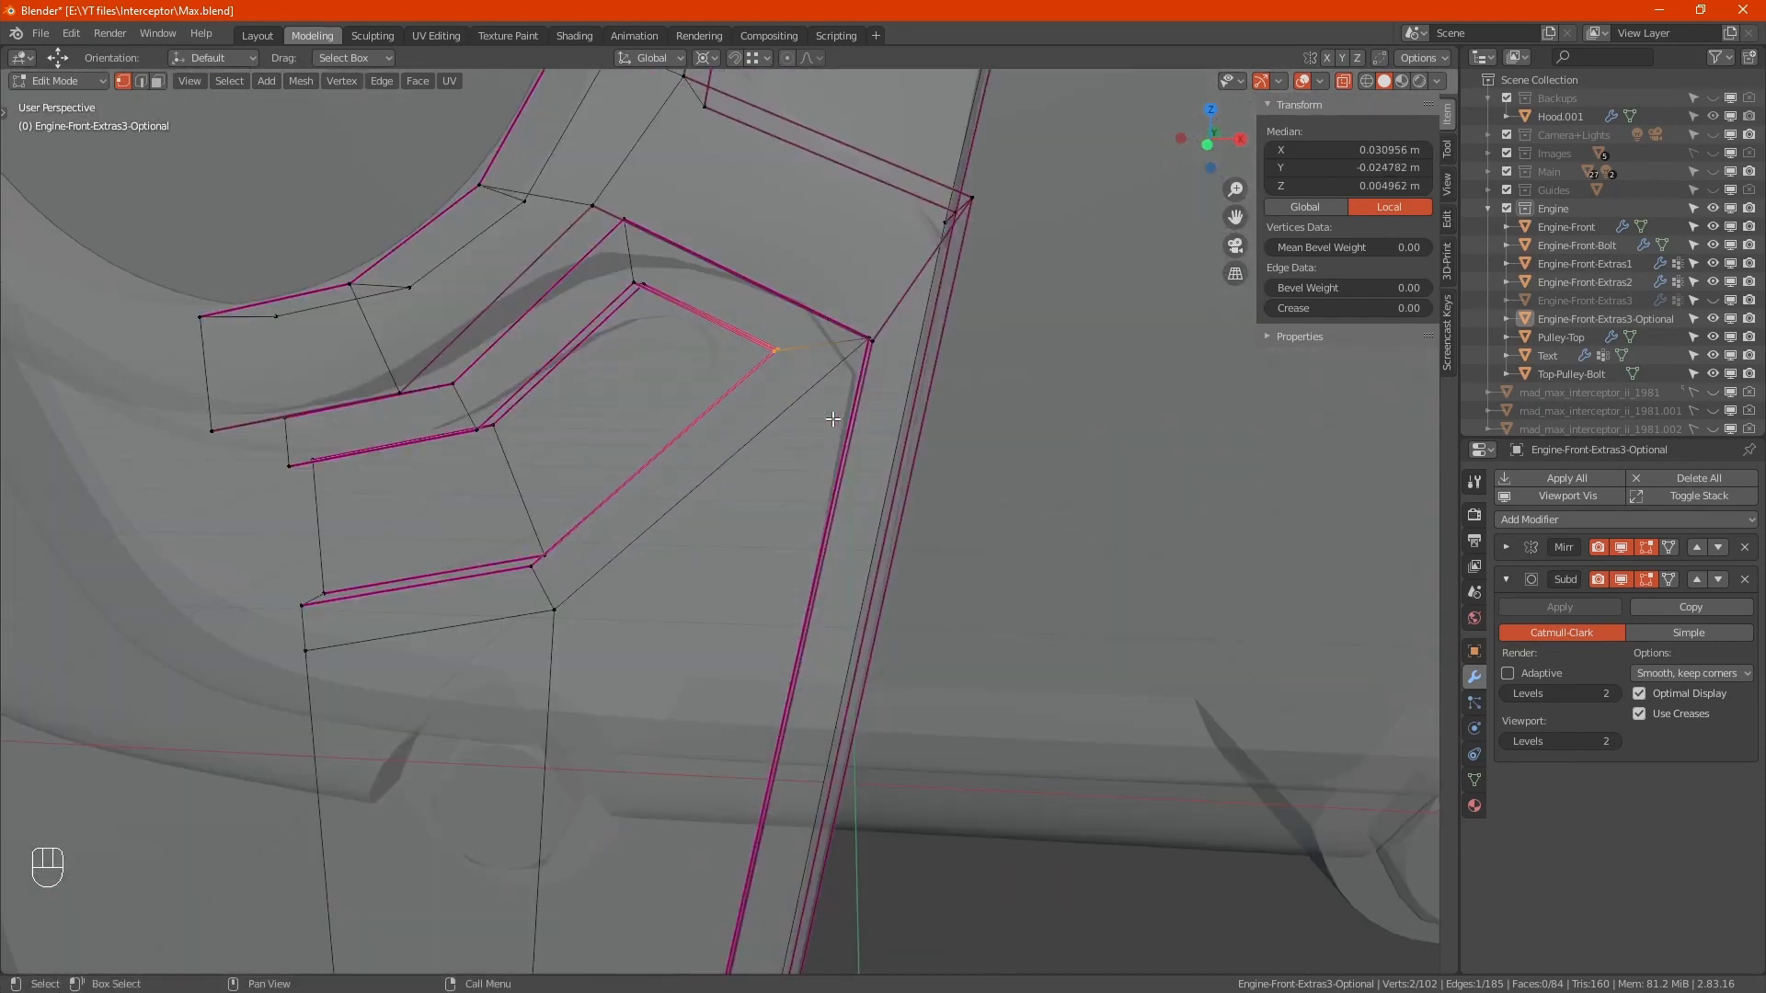
{"action": "key", "text": "g"}
{"action": "key", "text": "g"}
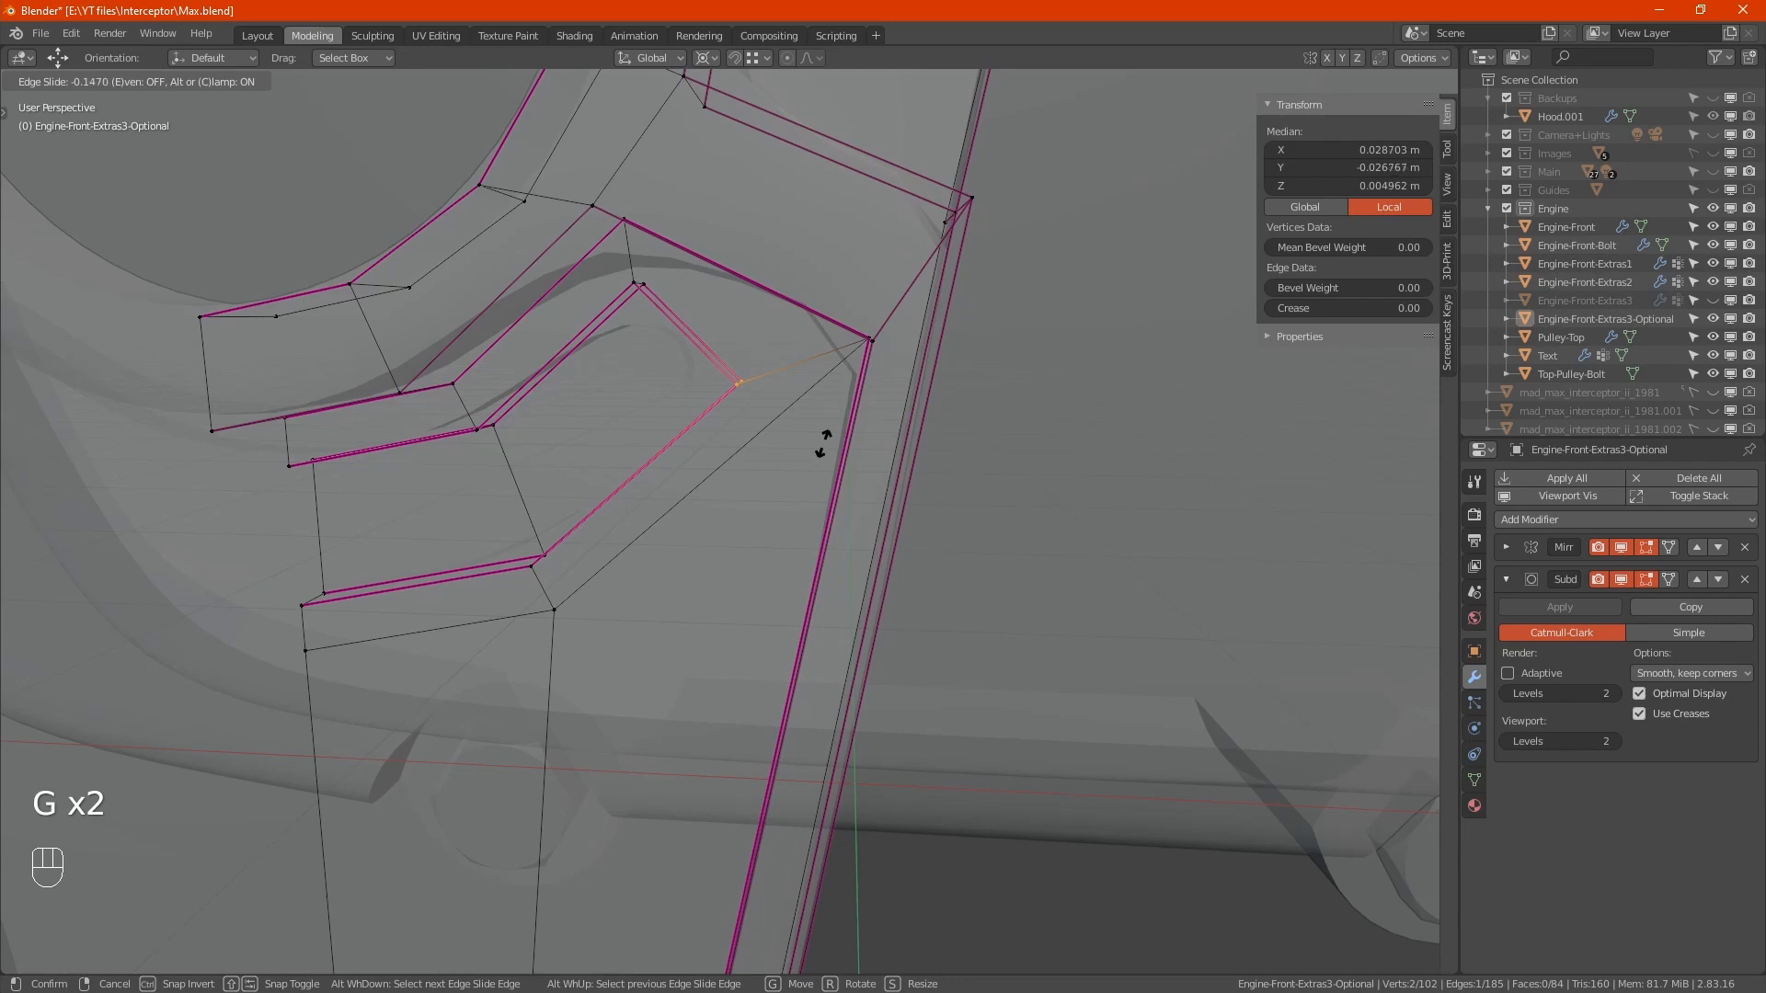
{"action": "left_click", "coordinate": [823, 441]}
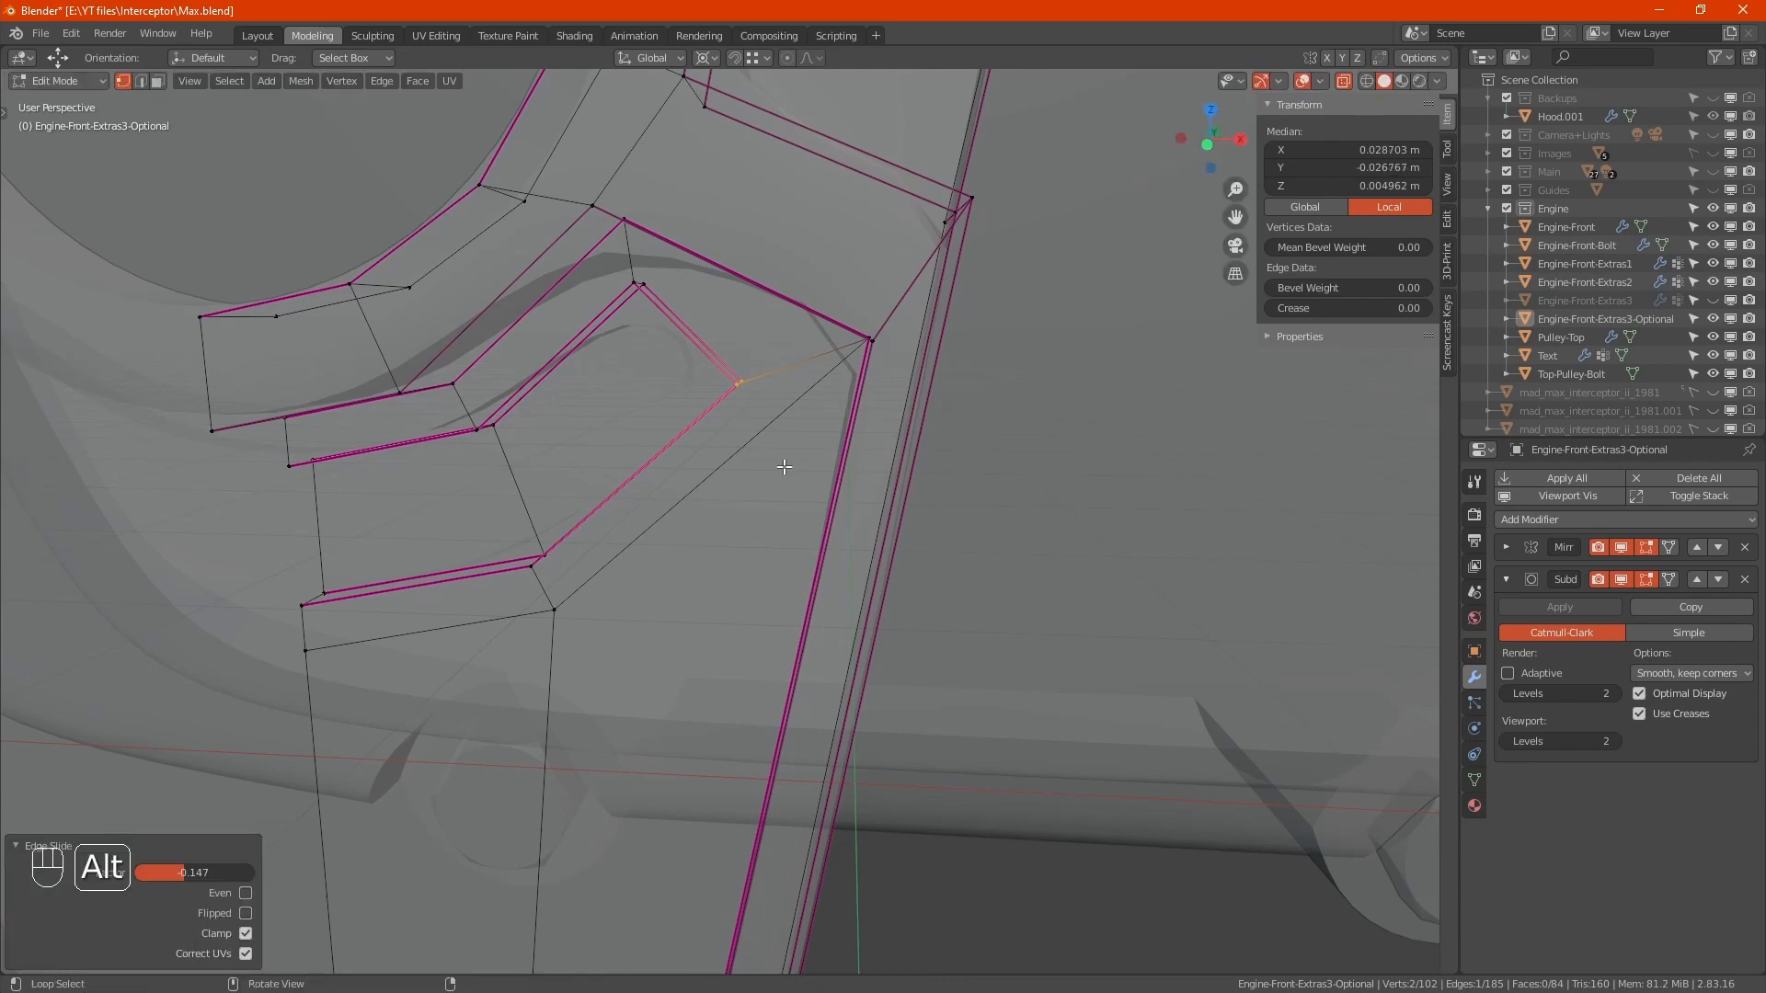
{"action": "middle_click_drag", "start_coordinate": [810, 459], "coordinate": [662, 549], "text": "alt"}
{"action": "key", "text": "alt+z"}
{"action": "key", "text": "Tab"}
{"action": "scroll", "coordinate": [829, 454], "scroll_direction": "down", "scroll_amount": 10}
Step: Set the mean crease of the front inner and outer edge loops along the side strip and raised ring to 1
{"action": "key", "text": "Tab"}
{"action": "scroll", "coordinate": [662, 549], "scroll_direction": "up", "scroll_amount": 4}
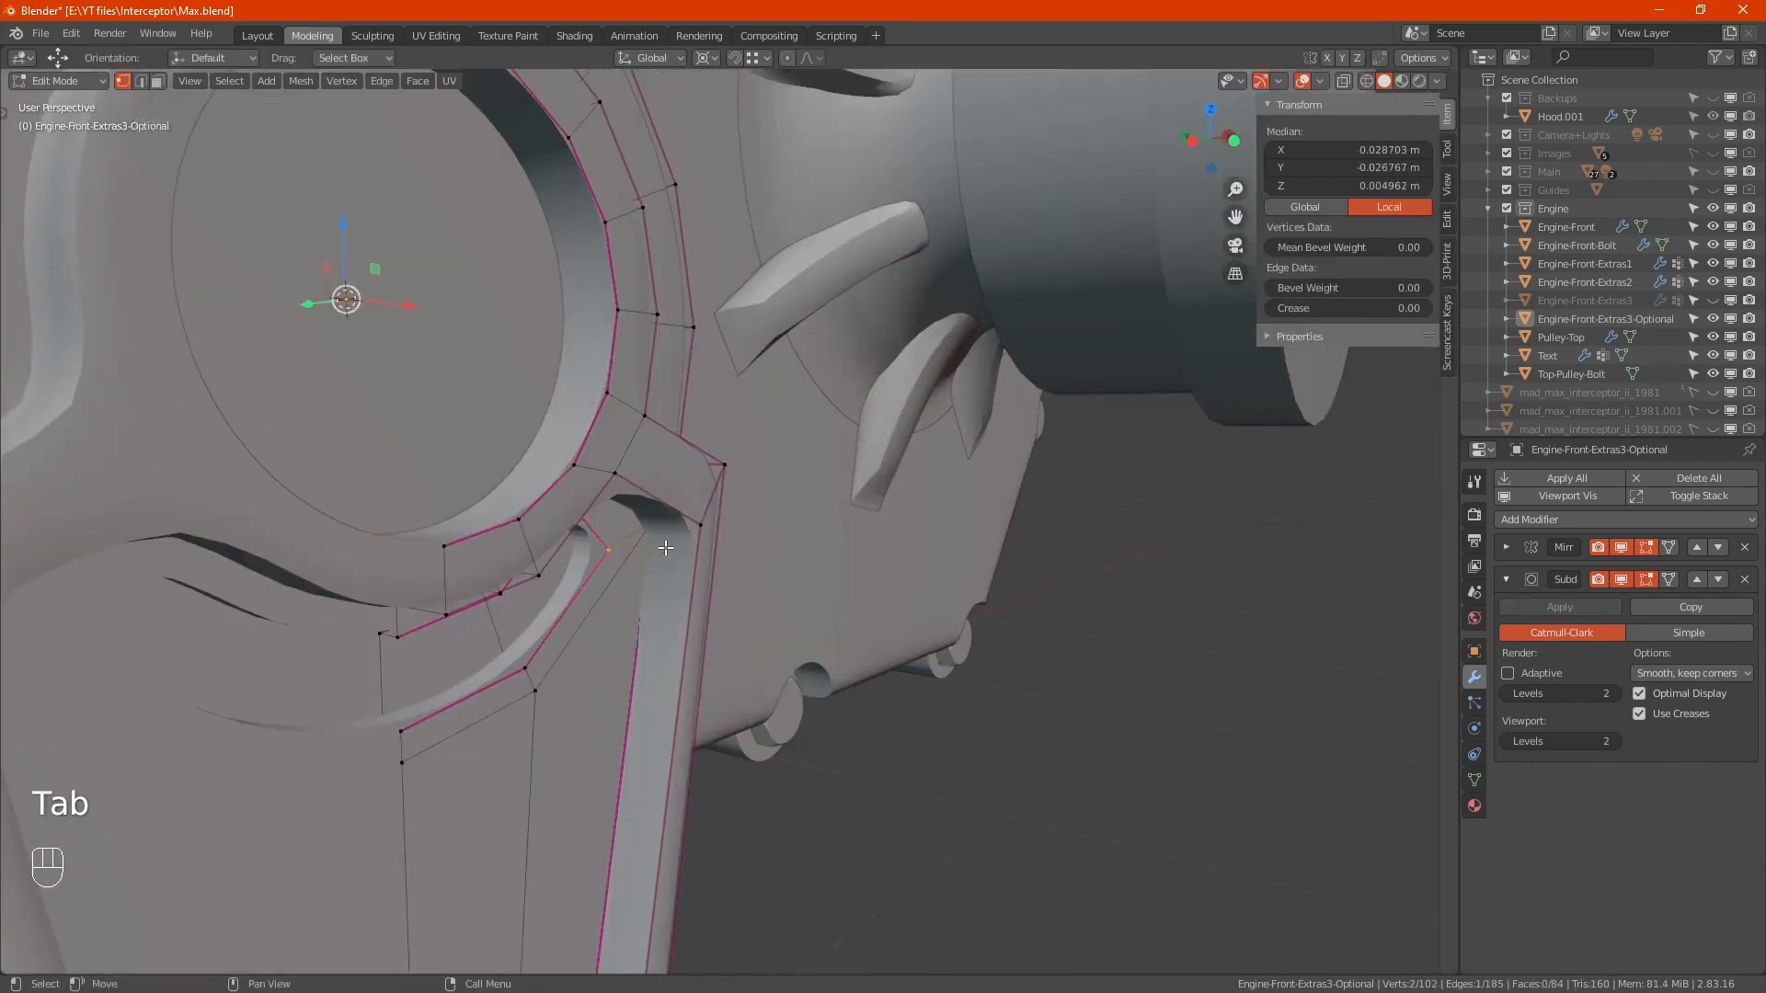
{"action": "key", "text": "2"}
{"action": "left_click", "coordinate": [685, 551], "text": "alt"}
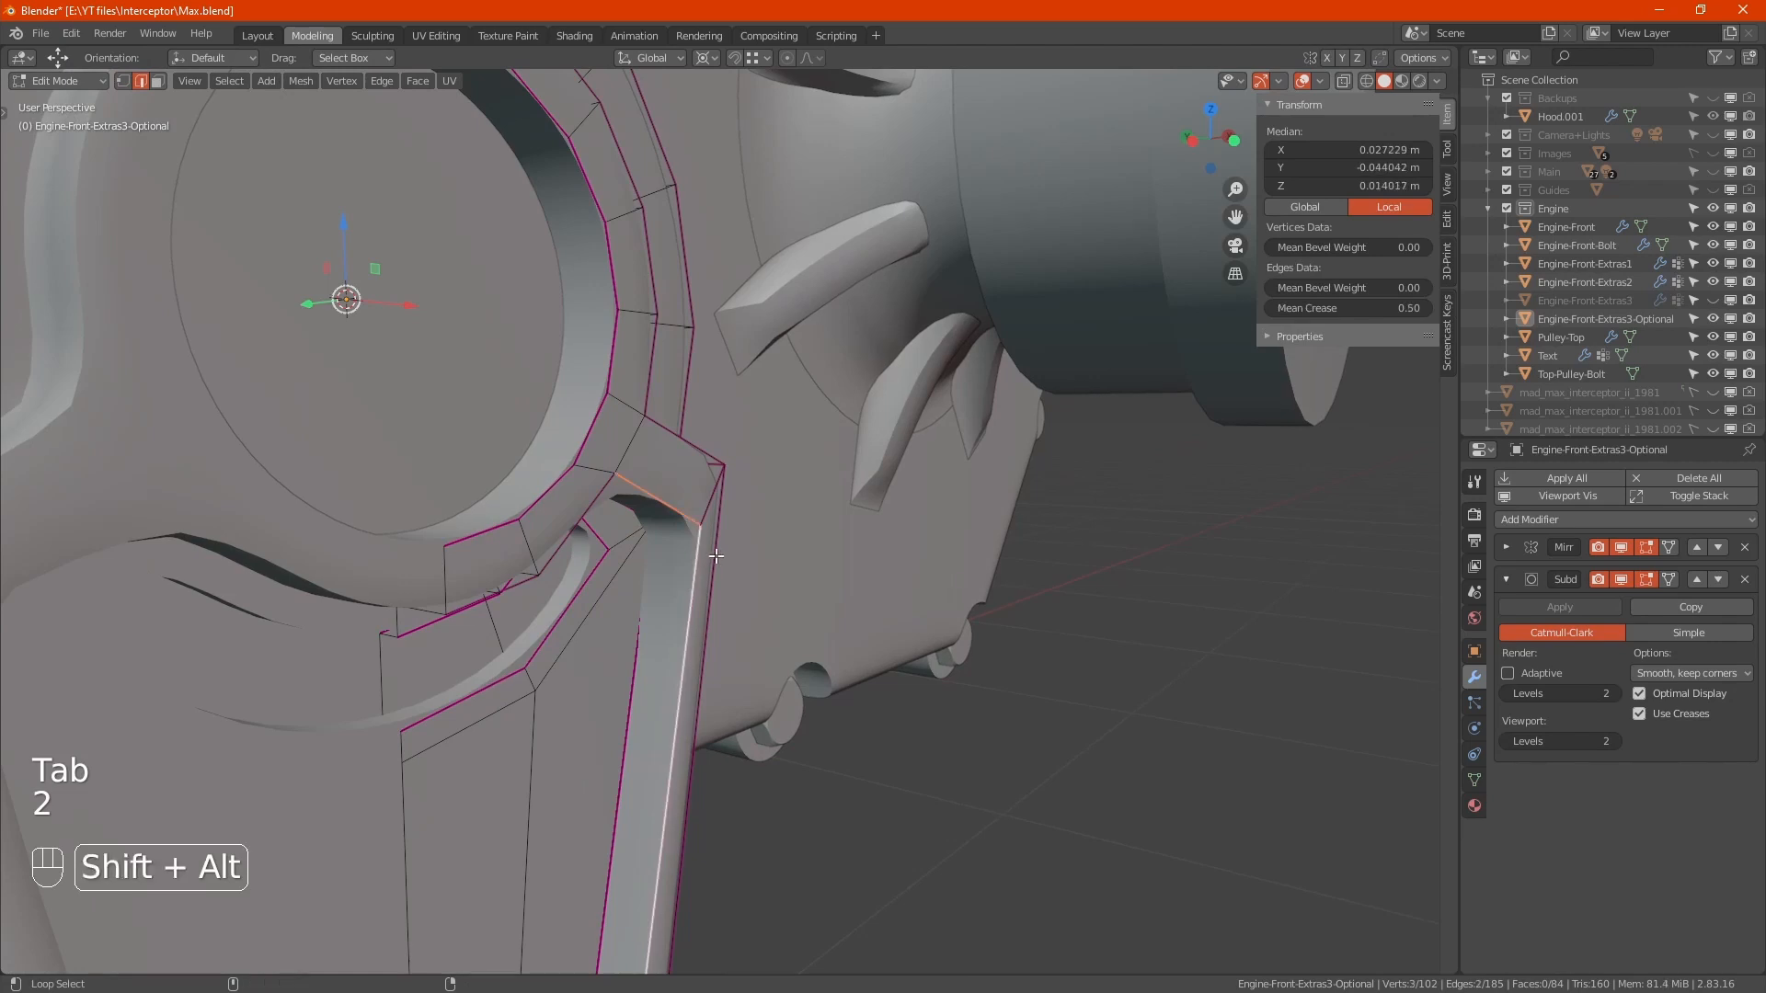
{"action": "left_click", "coordinate": [676, 411], "text": "alt+shift"}
{"action": "left_click", "coordinate": [676, 411], "text": "alt+shift"}
{"action": "left_click", "coordinate": [607, 488], "text": "alt+shift"}
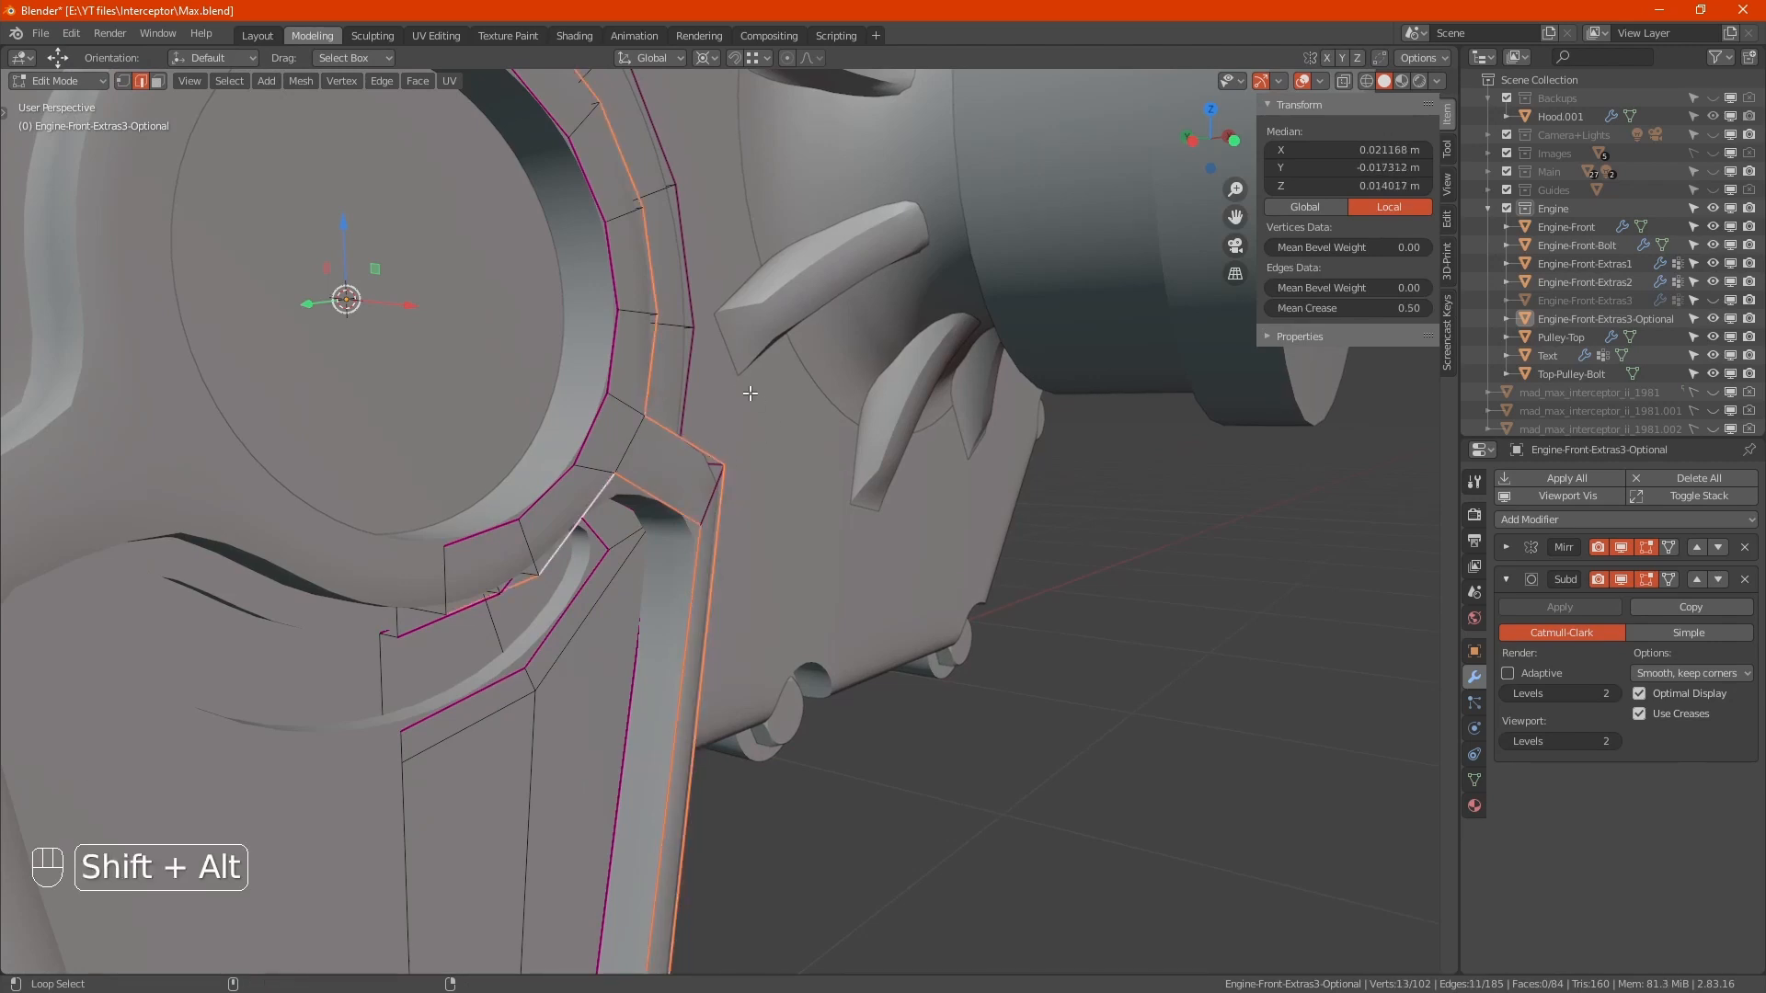
{"action": "left_click", "coordinate": [1298, 309]}
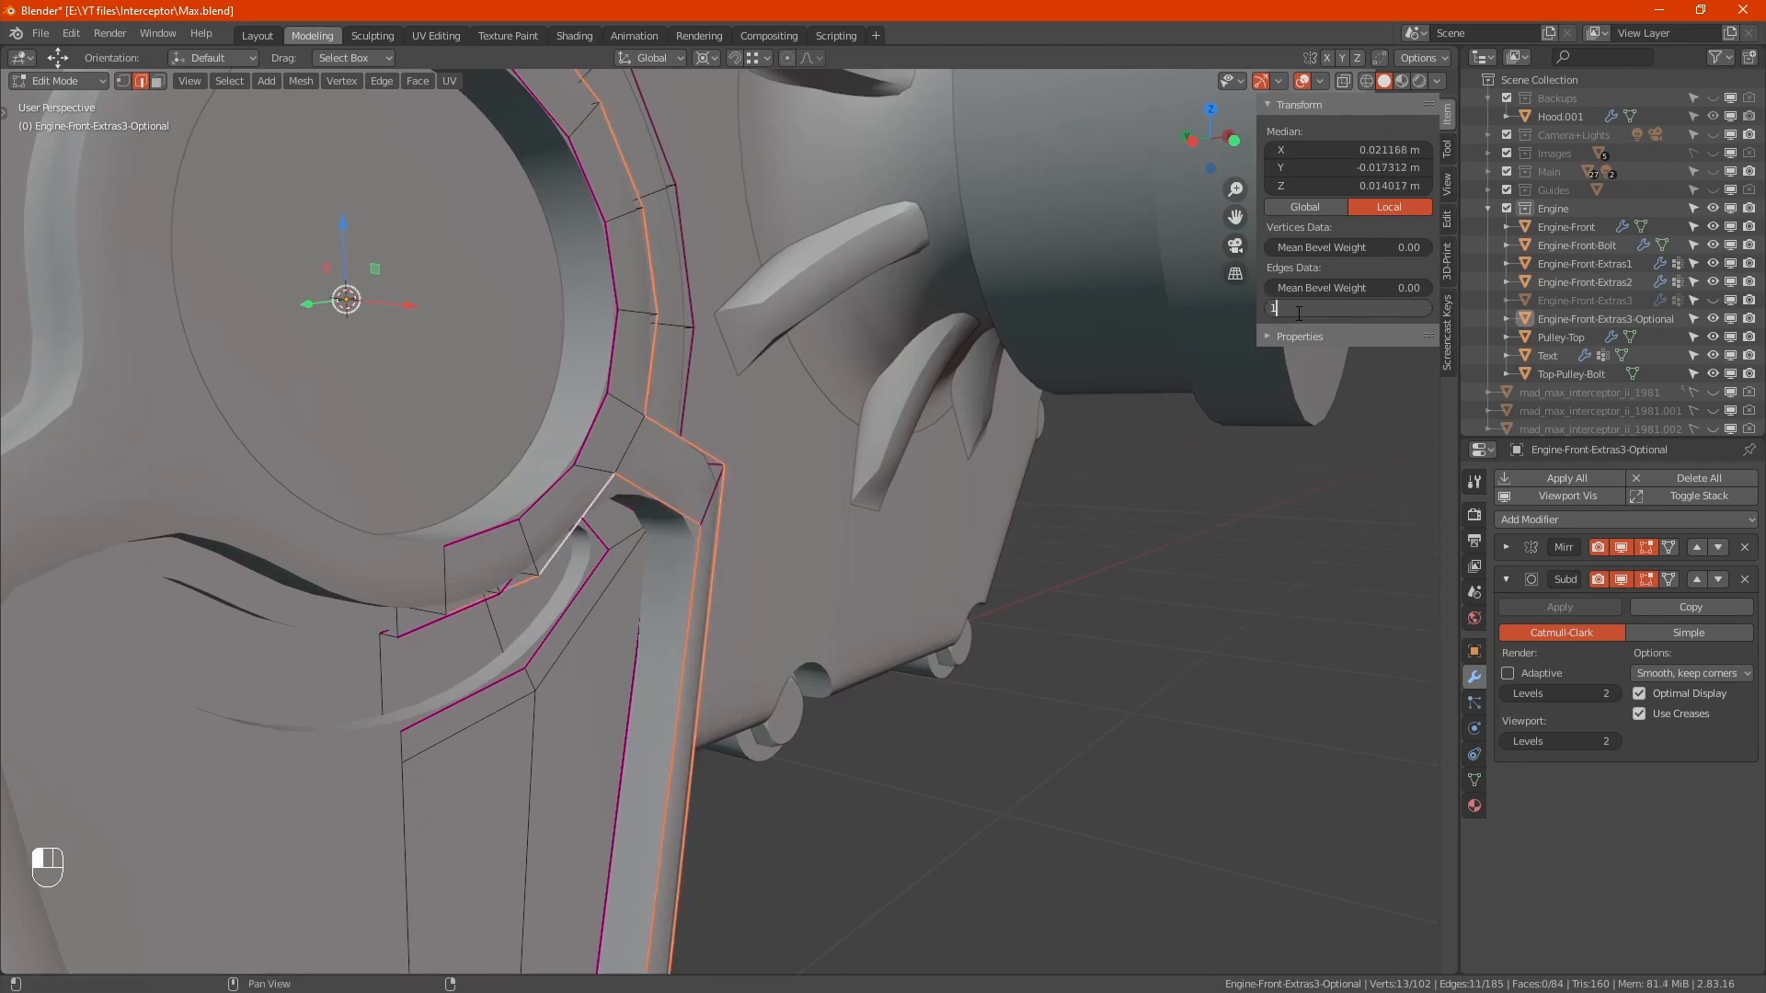
{"action": "key", "text": "Return"}
Step: Examine the sharpened ring, side strips and recesses of the cover on the engine front in Object Mode
{"action": "middle_click_drag", "start_coordinate": [675, 560], "coordinate": [585, 562], "text": "alt"}
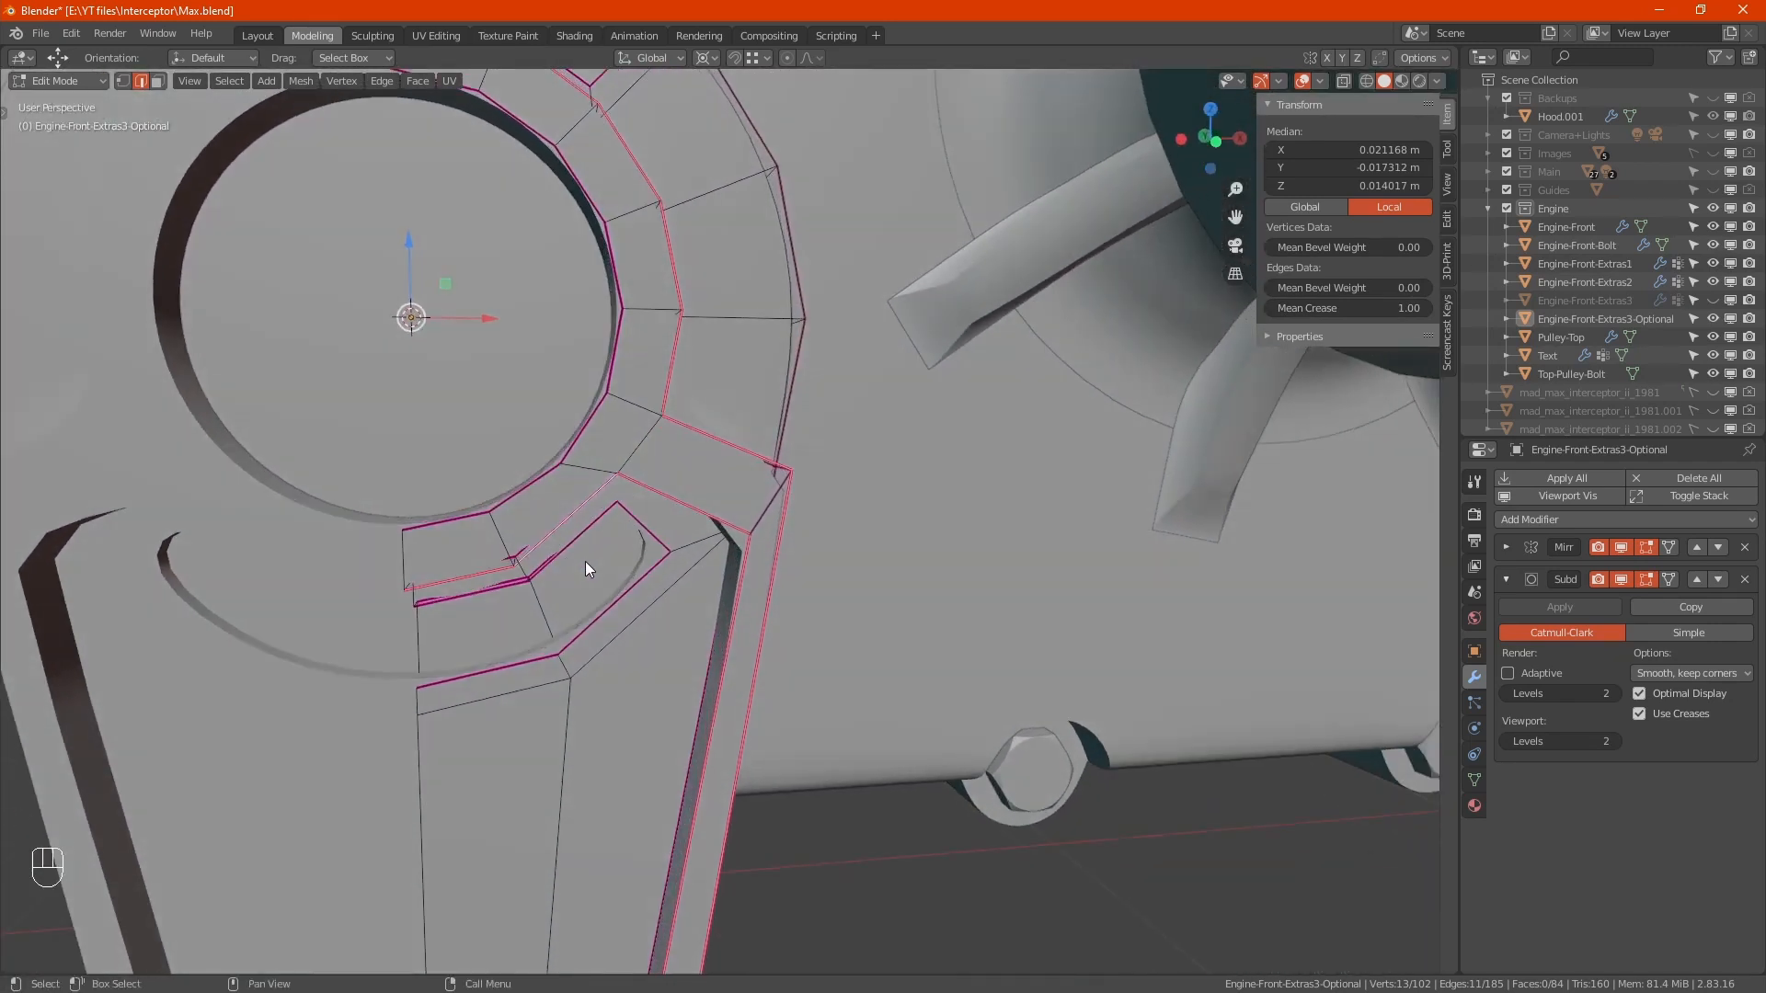
{"action": "key", "text": "Tab"}
{"action": "scroll", "coordinate": [644, 539], "scroll_direction": "down", "scroll_amount": 5}
{"action": "middle_click_drag", "start_coordinate": [720, 510], "coordinate": [829, 504], "text": "alt"}
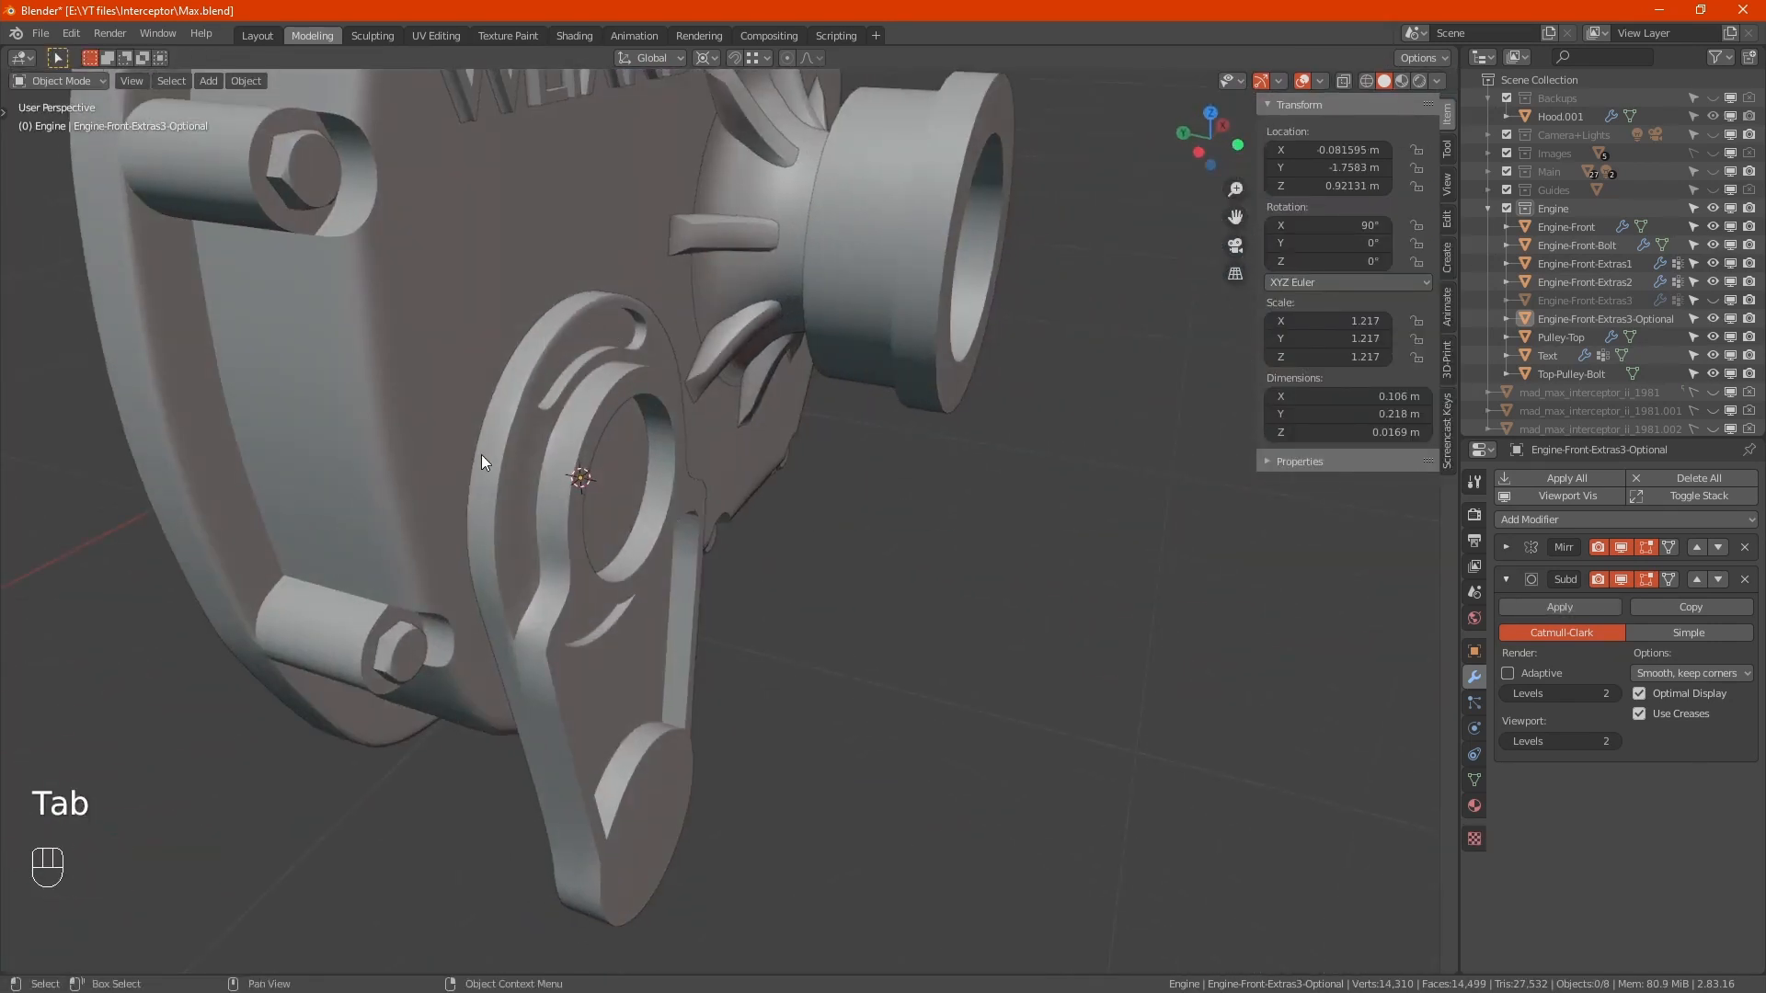
{"action": "middle_click_drag", "start_coordinate": [482, 454], "coordinate": [471, 622], "text": "alt"}
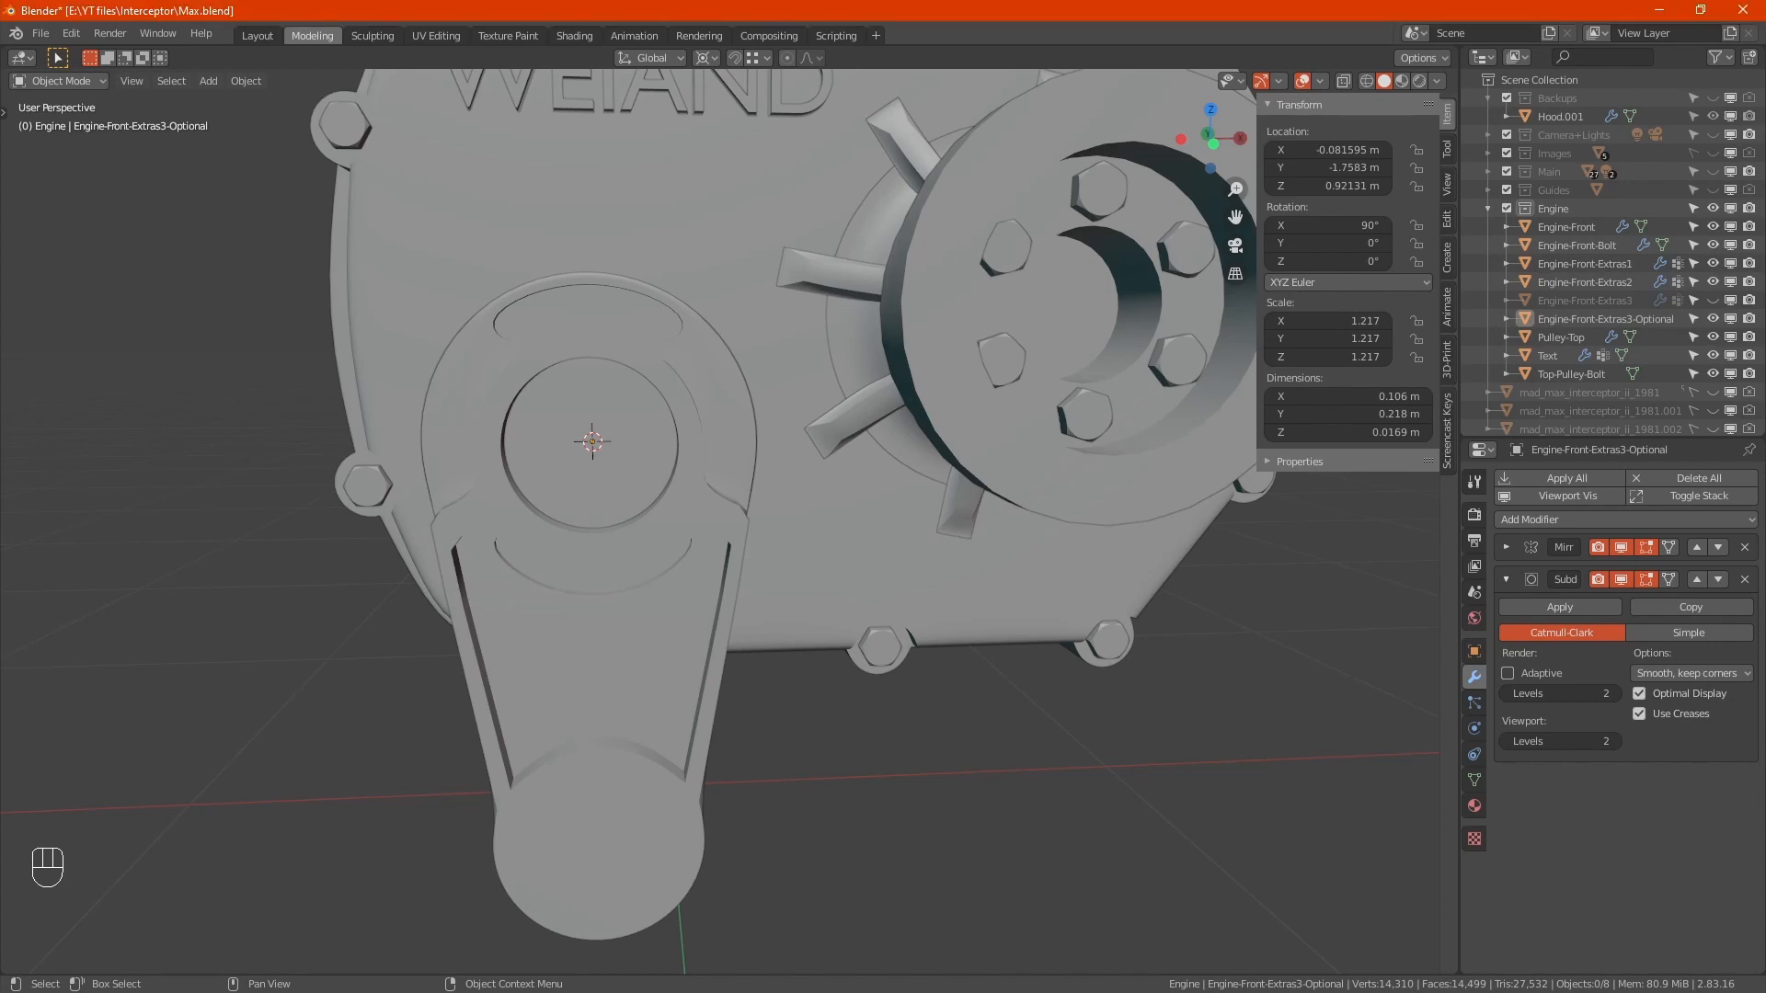
{"action": "scroll", "coordinate": [454, 482], "scroll_direction": "down", "scroll_amount": 6}
{"action": "middle_click_drag", "start_coordinate": [528, 449], "coordinate": [654, 527]}
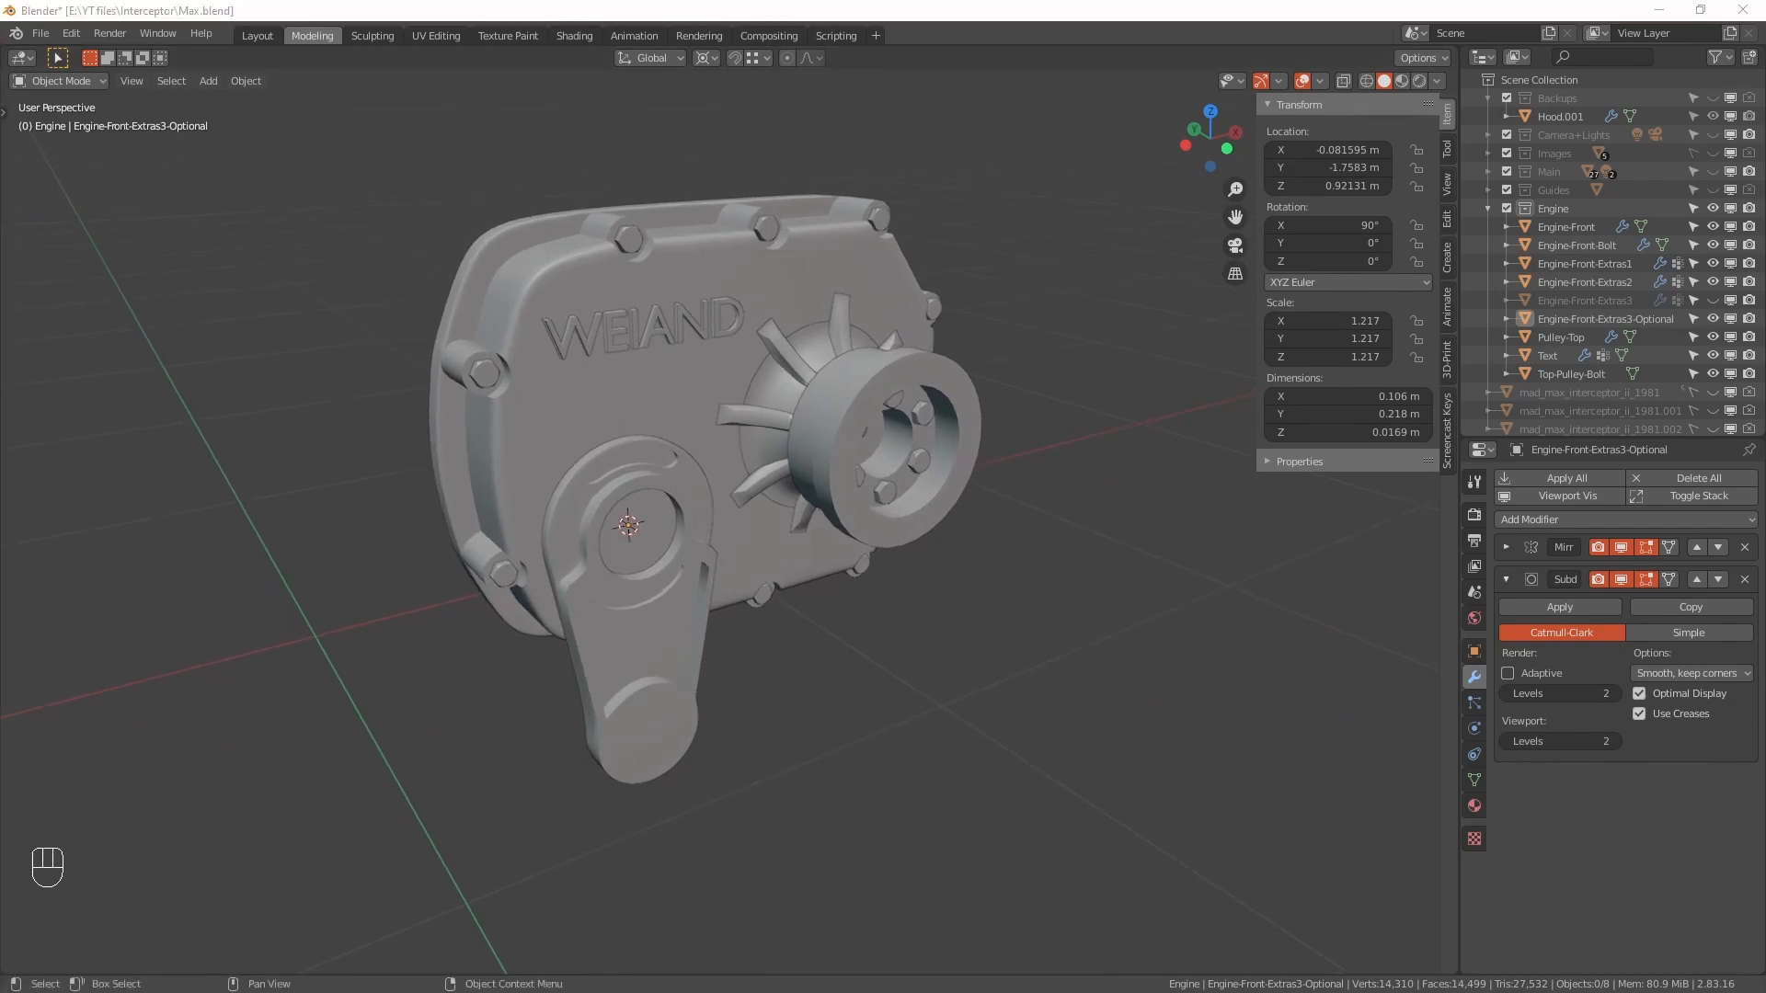
{"action": "middle_click_drag", "start_coordinate": [784, 458], "coordinate": [816, 466]}
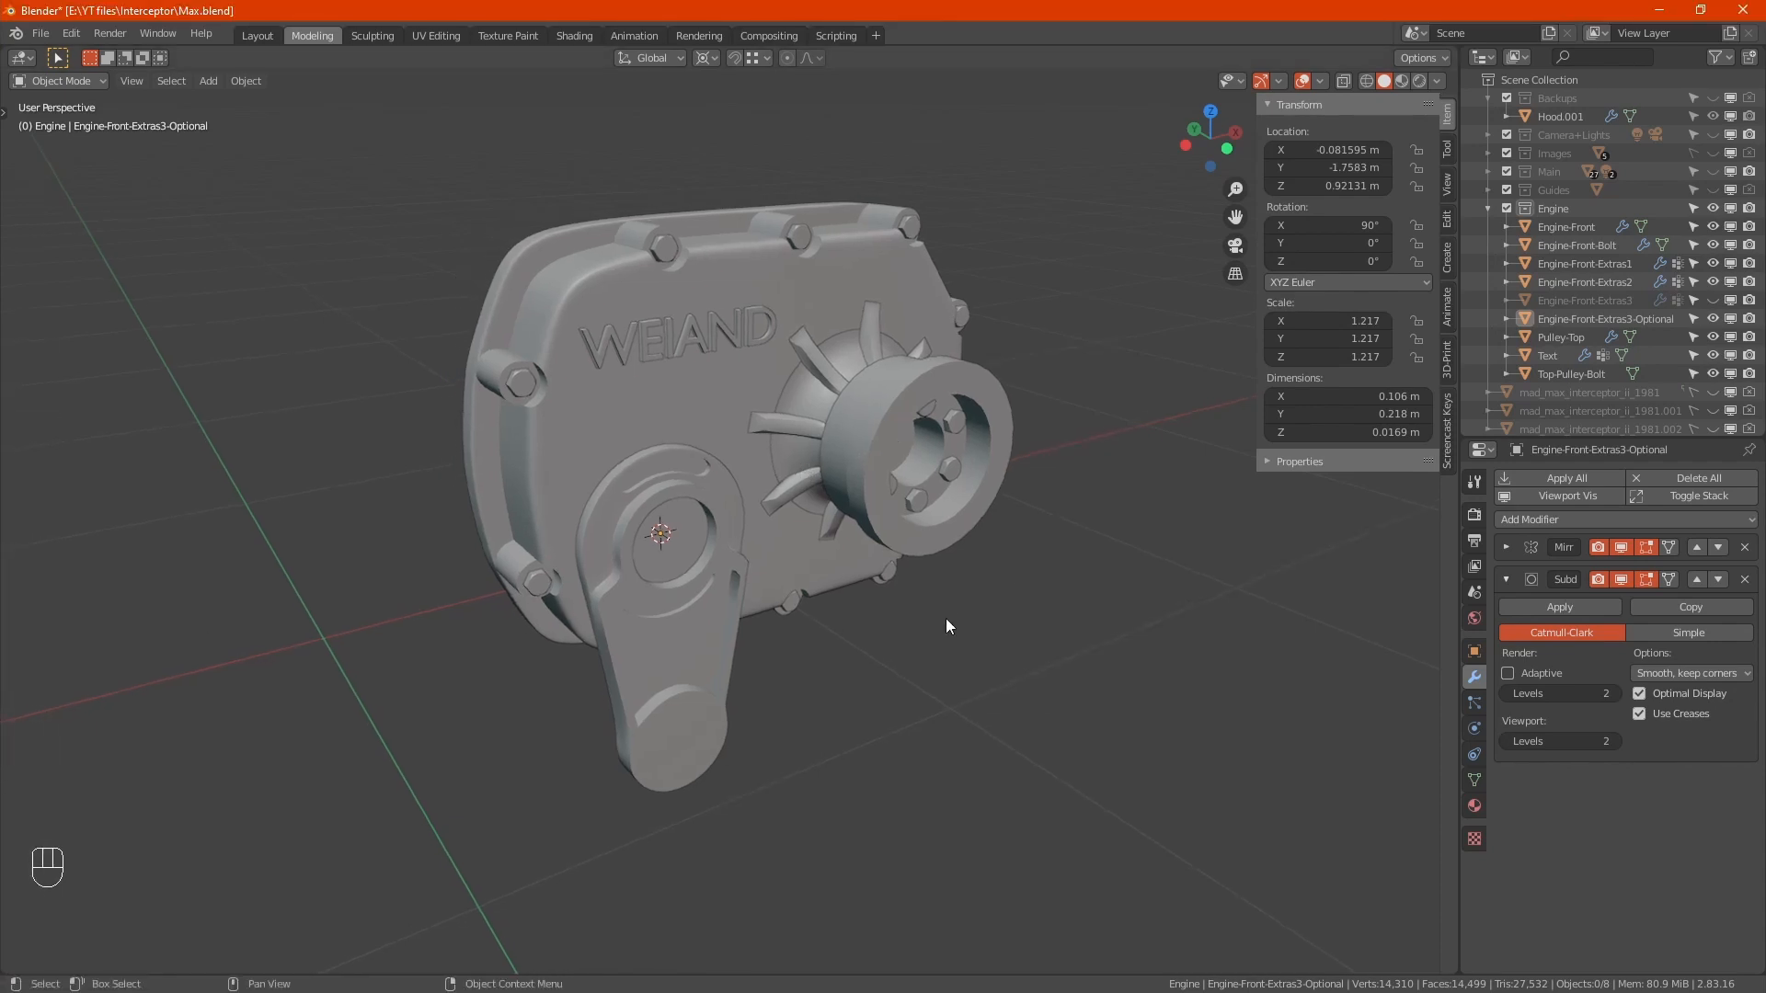
Step: Save the Blender file
{"action": "key", "text": "ctrl"}
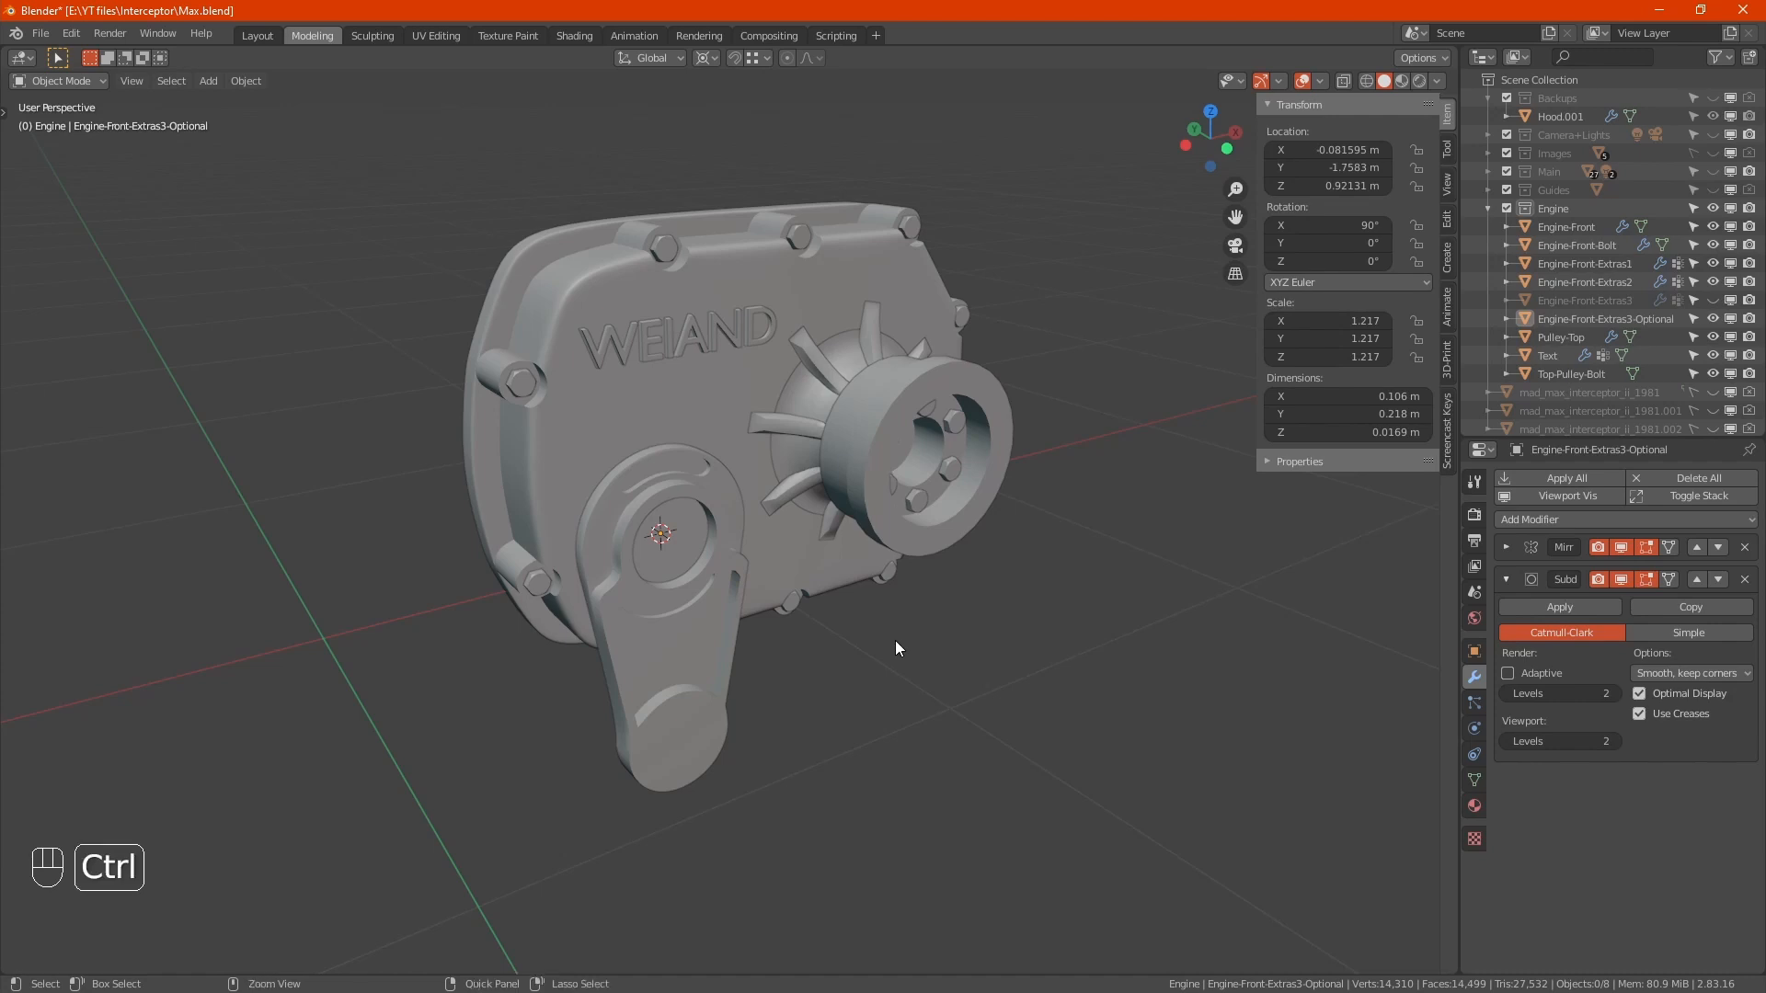
{"action": "key", "text": "ctrl+s"}
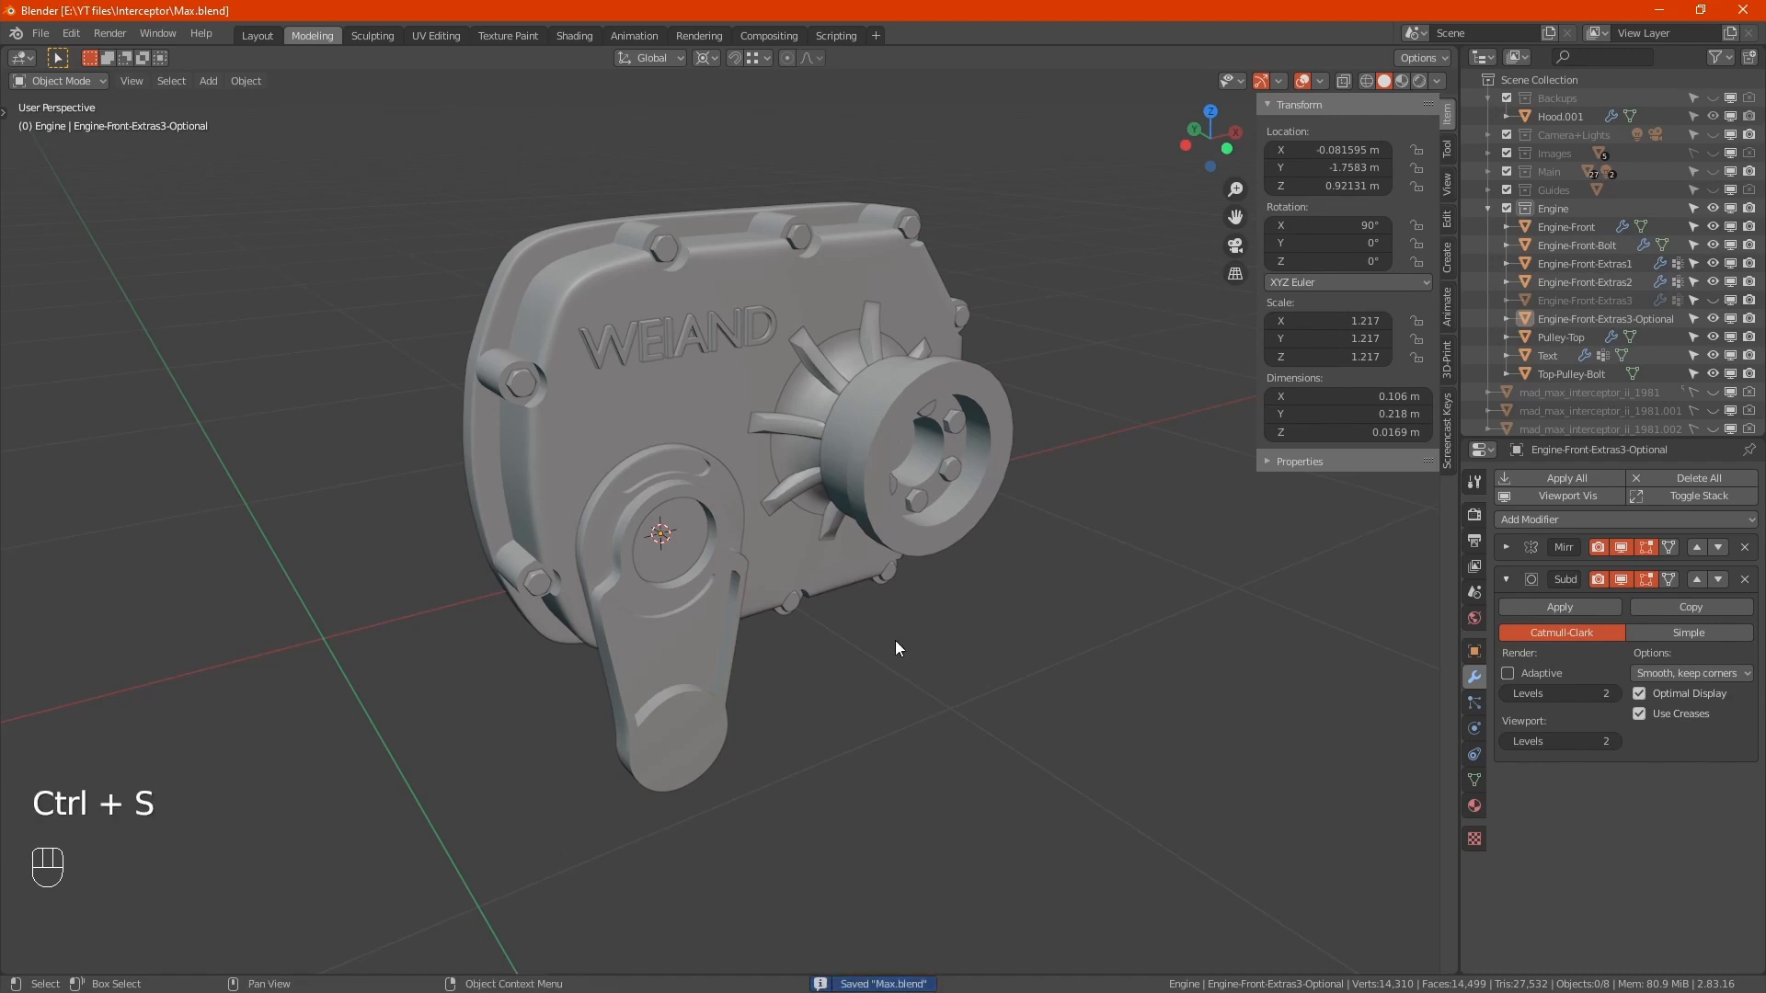